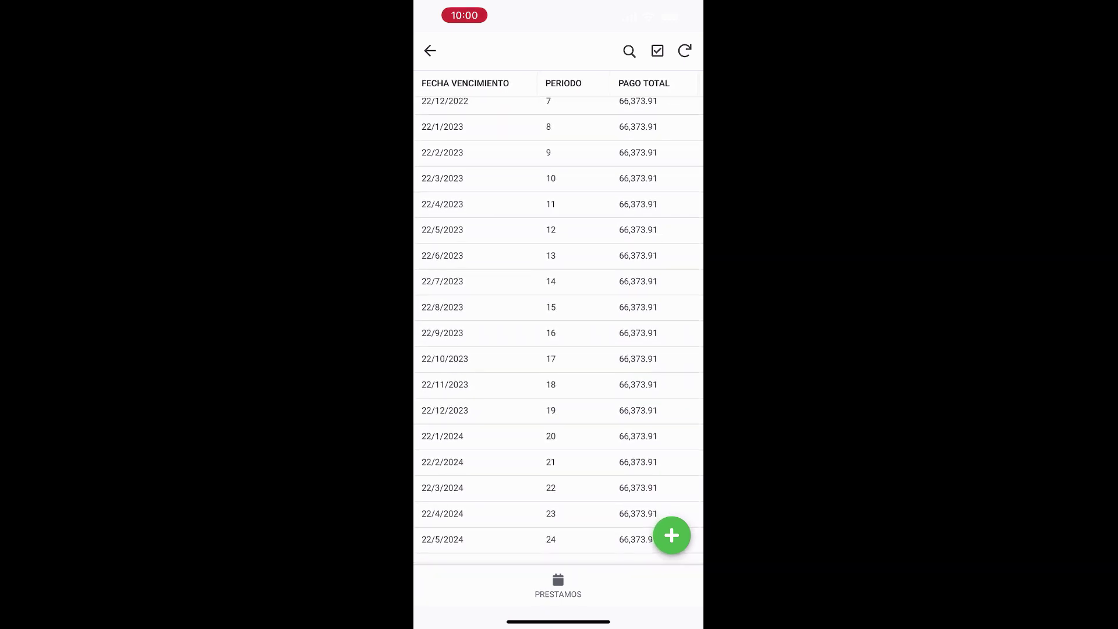
# Review the 1,500,000 loan's installment table across all its columns and the details of its first installment
pyautogui.moveTo(547, 314); pyautogui.dragTo(547, 465)
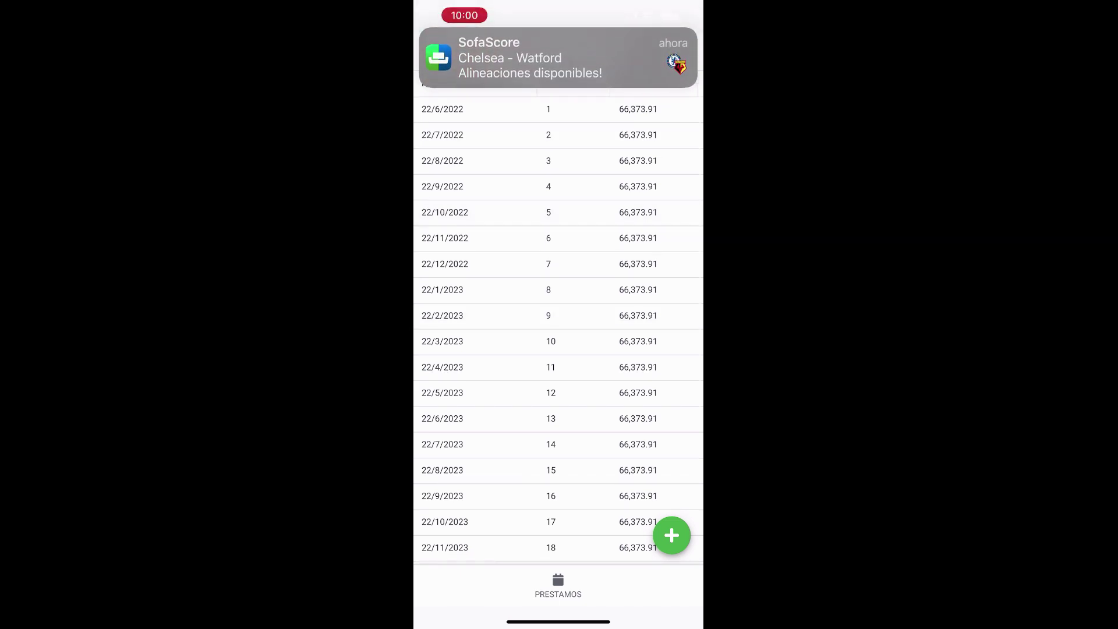
pyautogui.click(558, 341)
pyautogui.click(558, 135)
pyautogui.moveTo(582, 320); pyautogui.dragTo(475, 320)
pyautogui.moveTo(582, 320); pyautogui.dragTo(489, 318)
pyautogui.moveTo(582, 320); pyautogui.dragTo(492, 318)
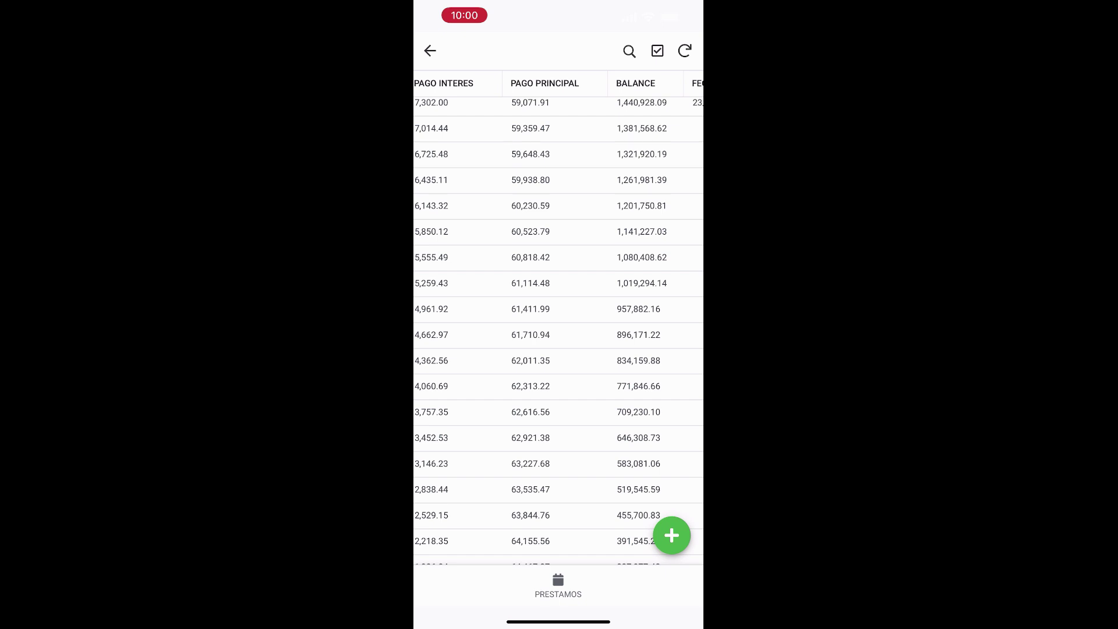
pyautogui.moveTo(582, 320); pyautogui.dragTo(483, 319)
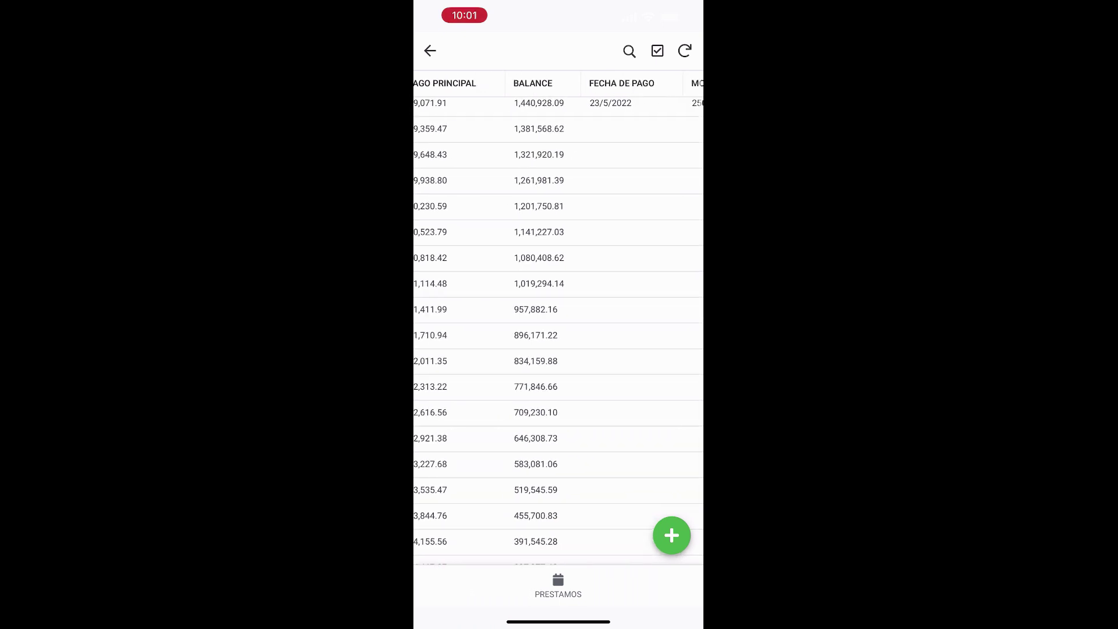
pyautogui.click(539, 103)
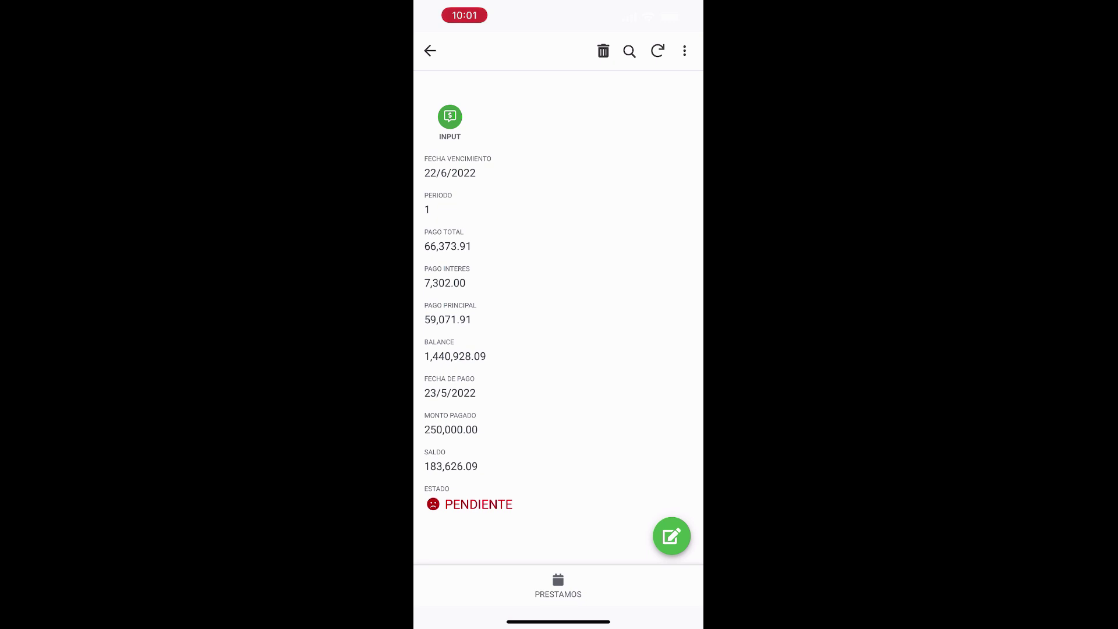
pyautogui.click(430, 51)
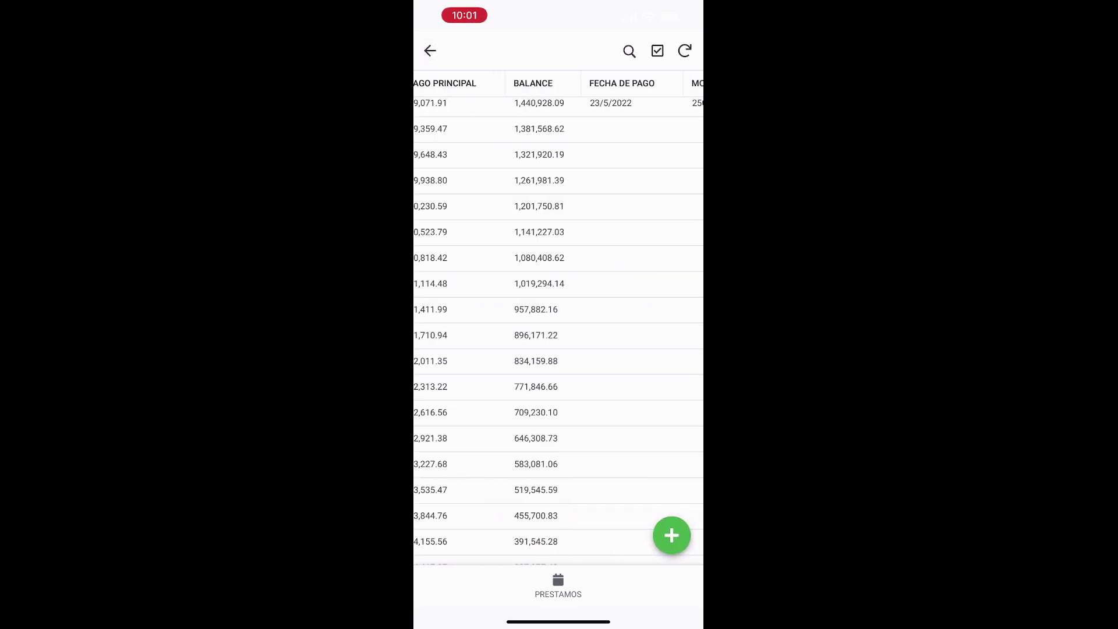
# Add a loan of 750000 with an annual interest rate of 0.07 and 12 installments, and save it
pyautogui.click(558, 585)
pyautogui.click(671, 535)
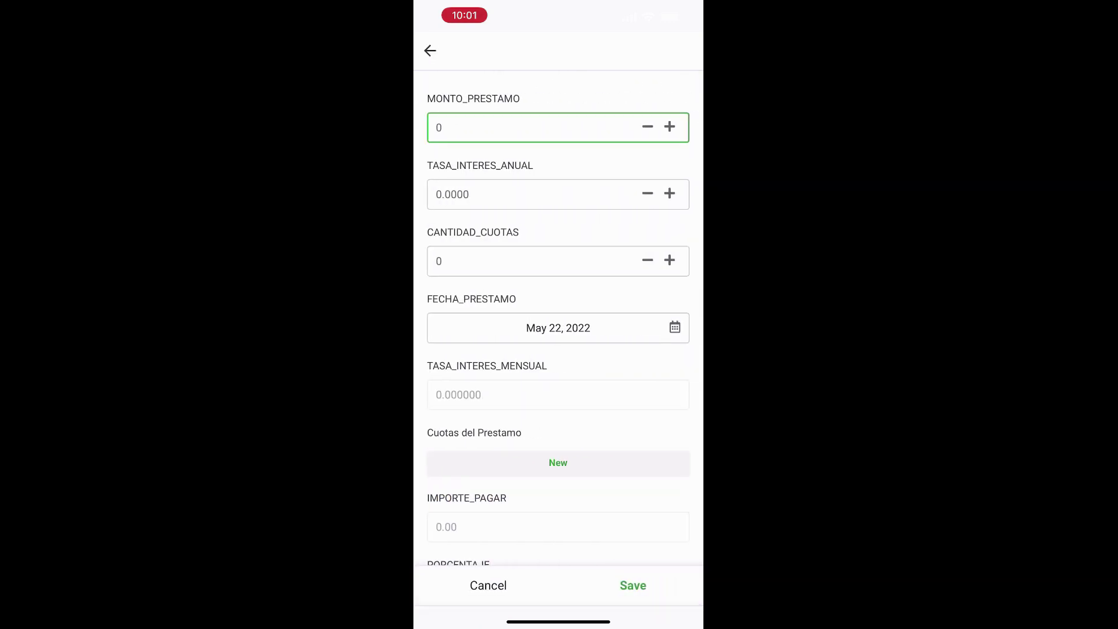
pyautogui.write('750')
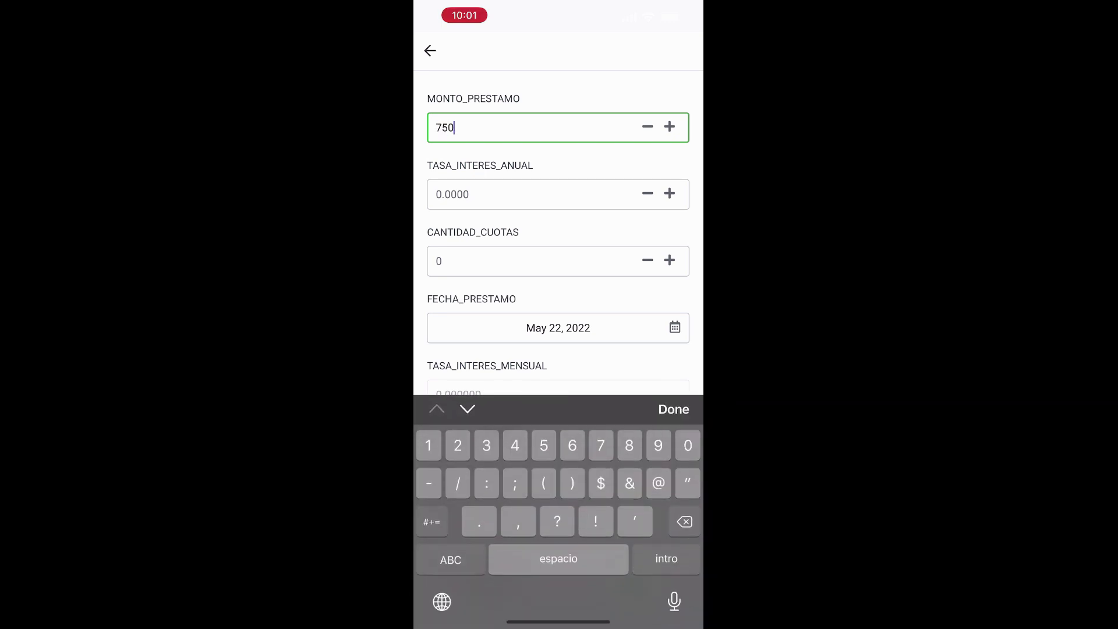
pyautogui.write('000')
pyautogui.click(524, 194)
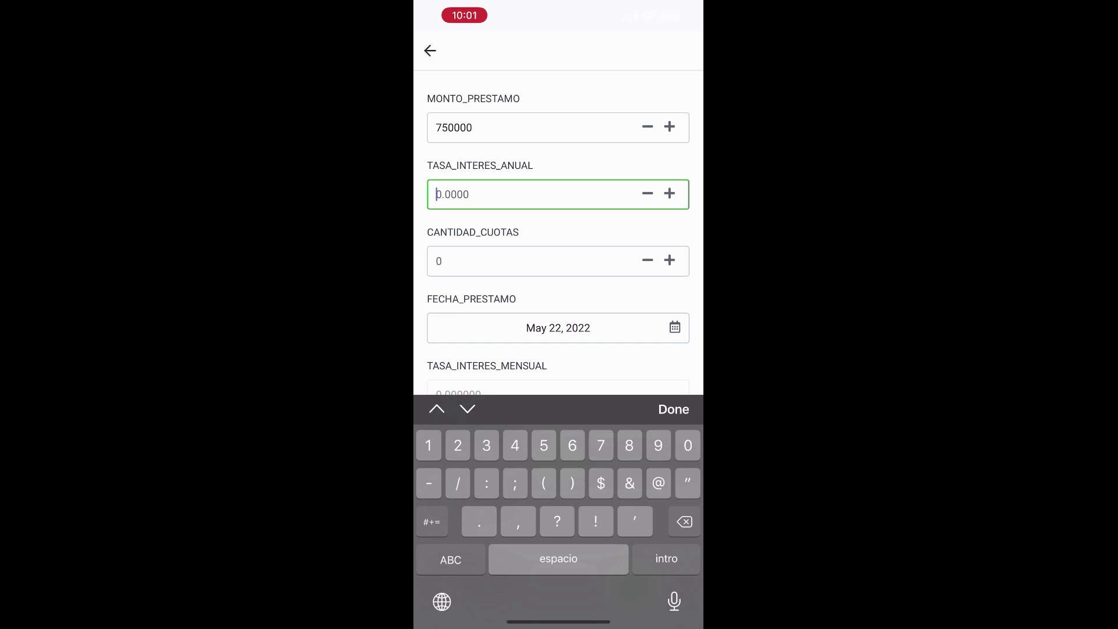
pyautogui.write('0.07')
pyautogui.click(524, 261)
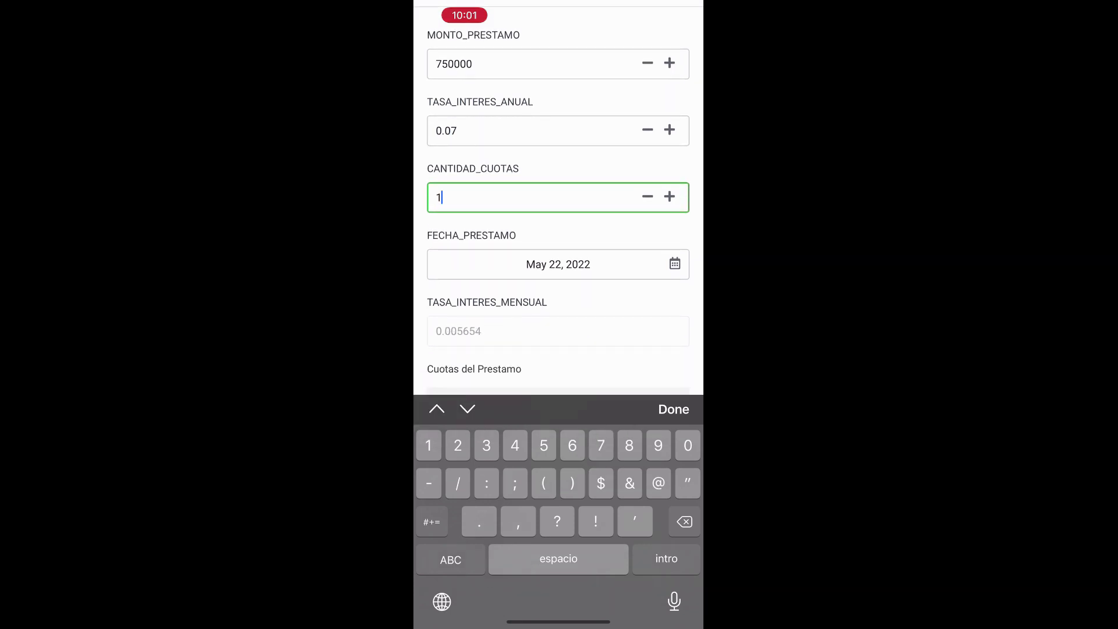
pyautogui.write('12')
pyautogui.click(673, 409)
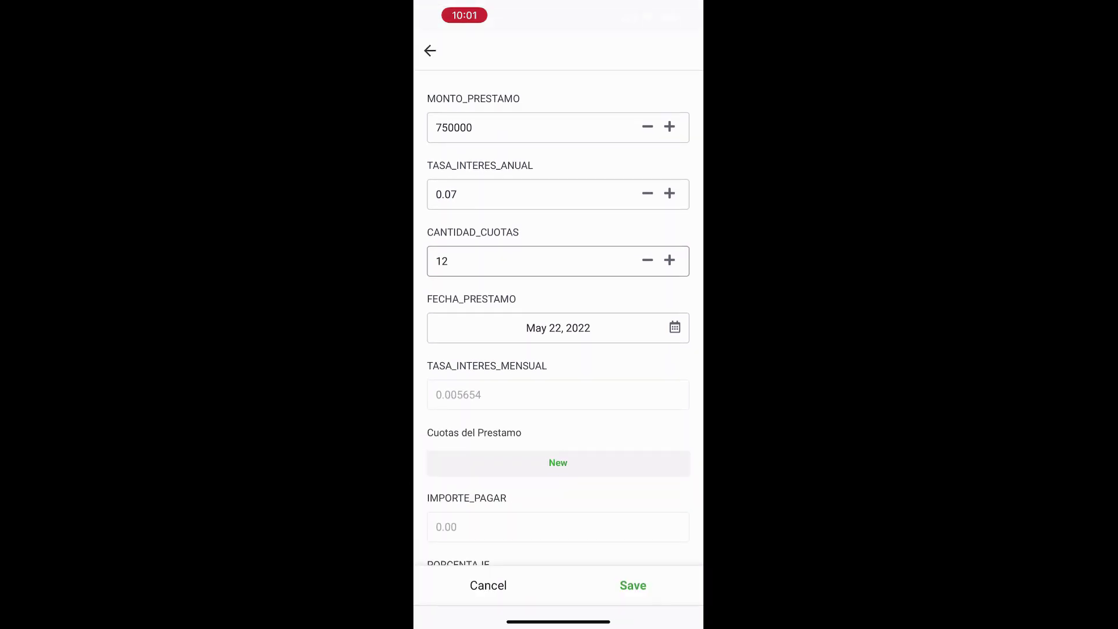
pyautogui.click(633, 585)
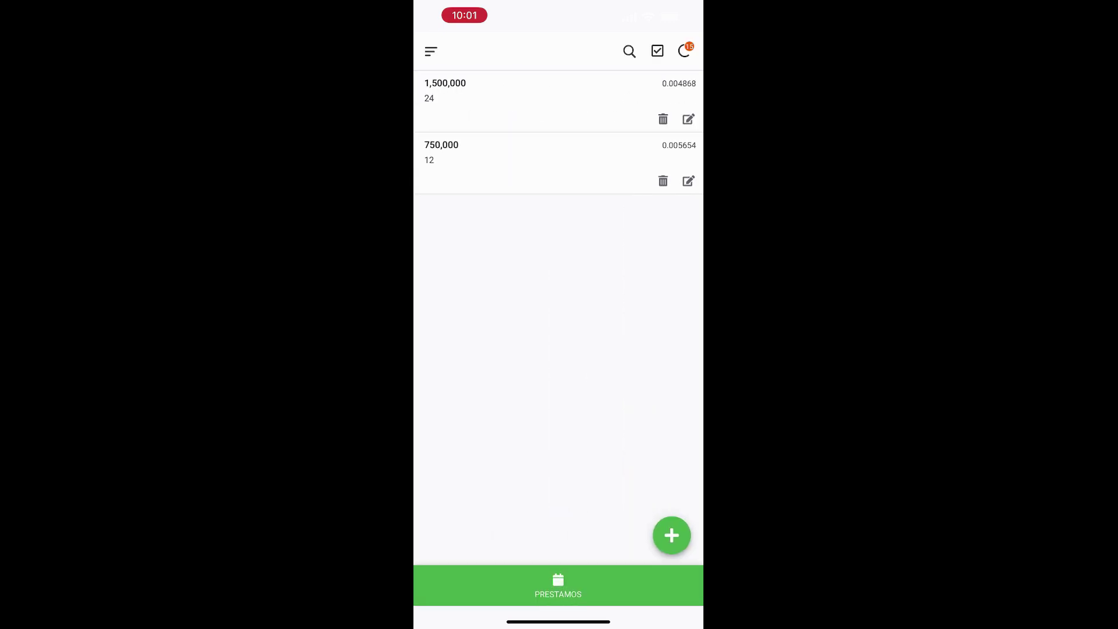
# Review the 750,000 loan's details and its full installment table, from due dates through interest, principal and balance
pyautogui.click(531, 160)
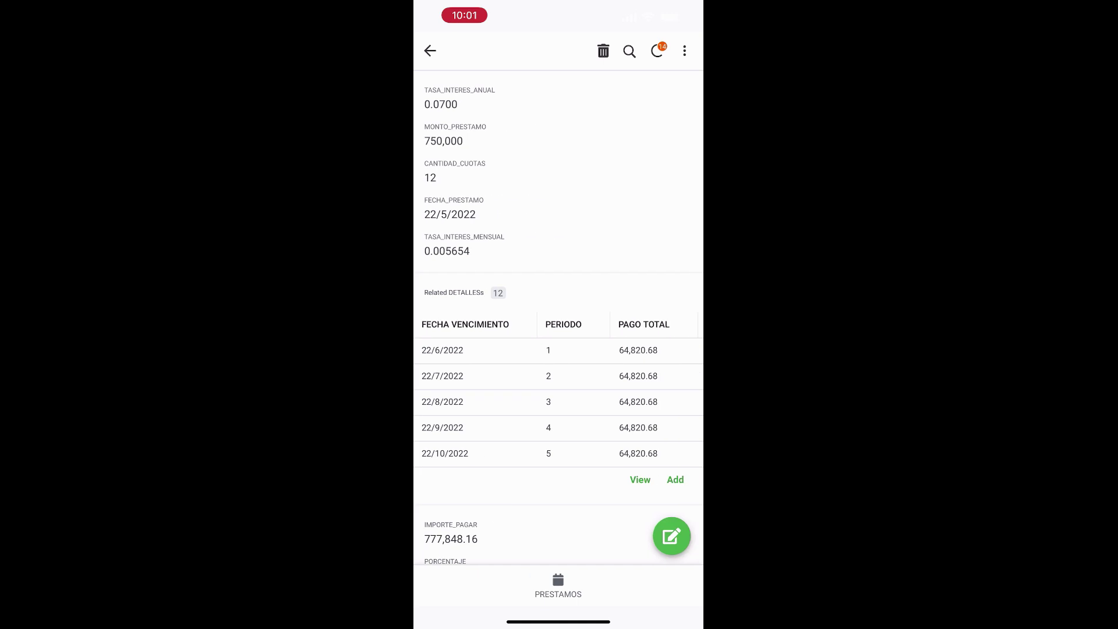
pyautogui.click(430, 51)
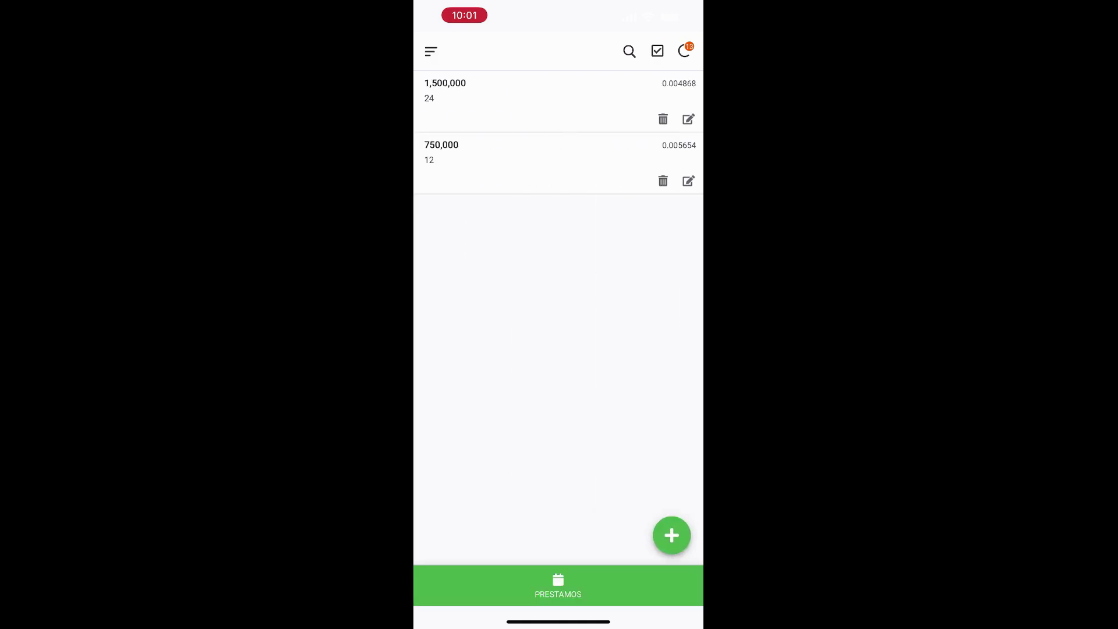
pyautogui.click(530, 160)
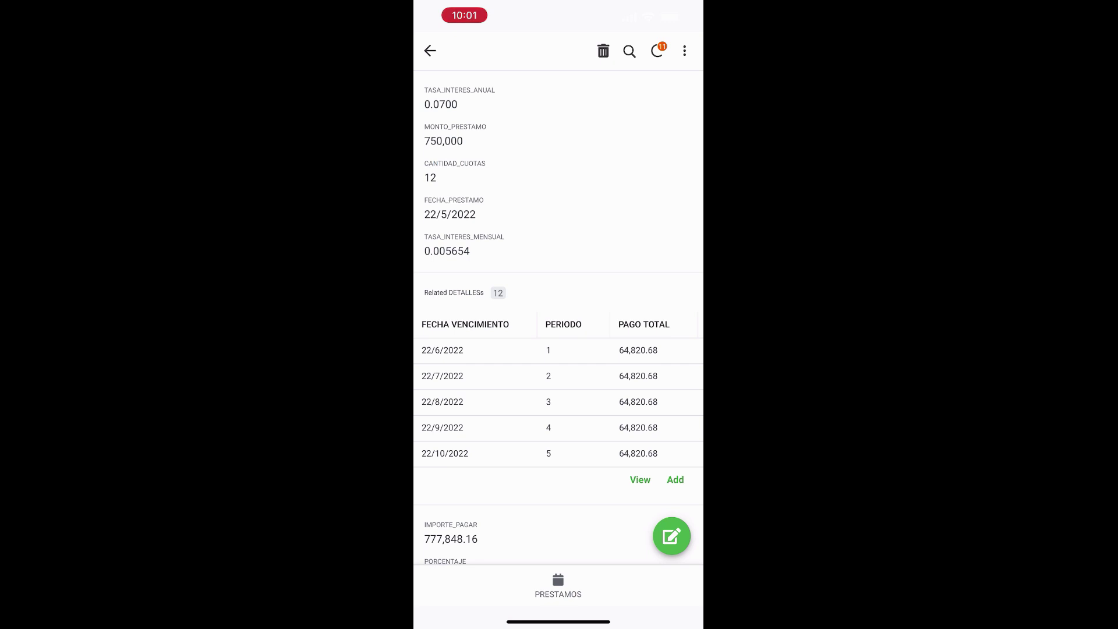
pyautogui.click(639, 479)
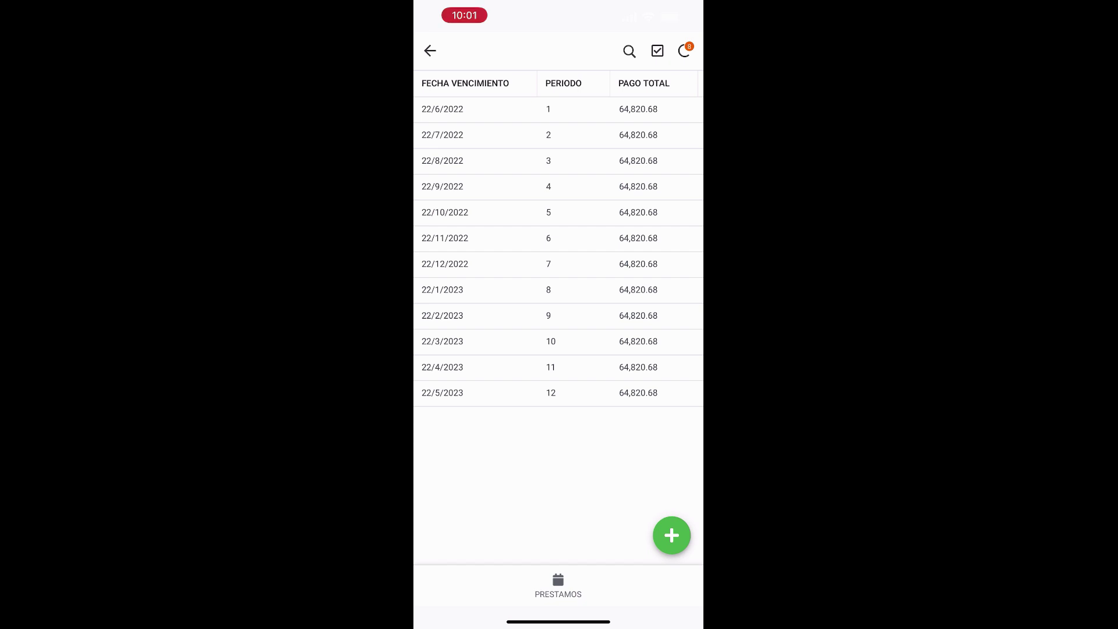
pyautogui.hscroll(3, 557, 239)
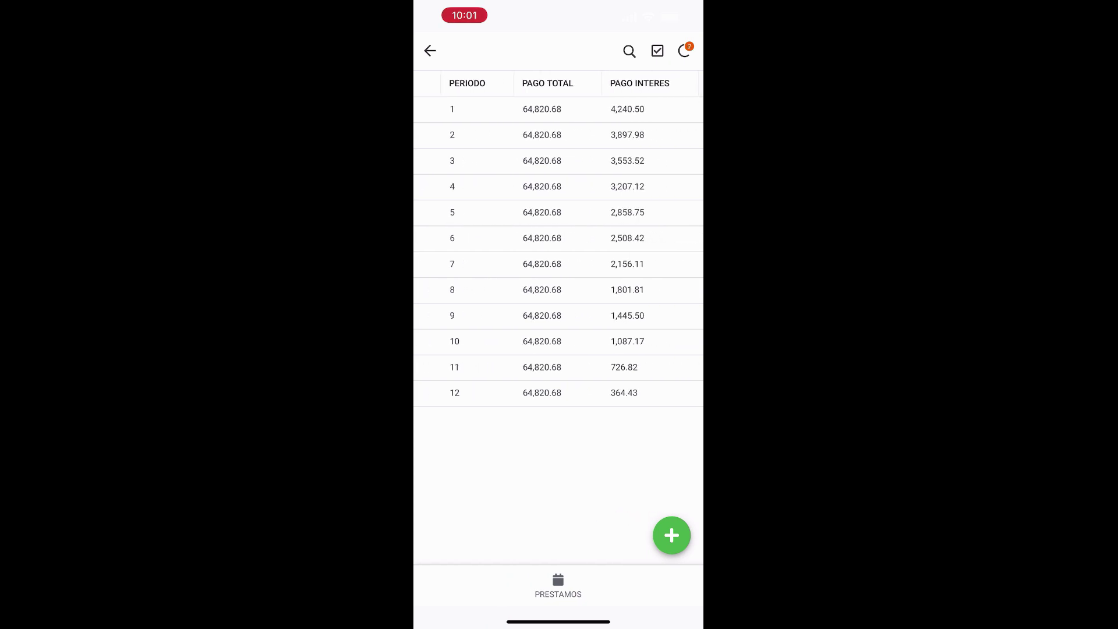
pyautogui.hscroll(3, 558, 239)
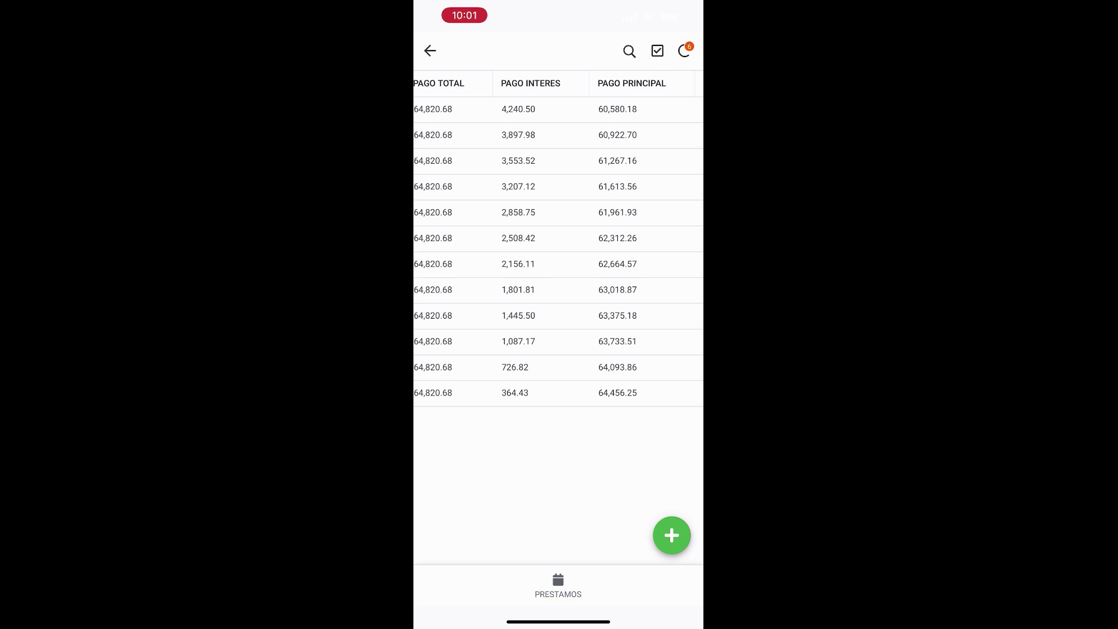
pyautogui.hscroll(3, 558, 238)
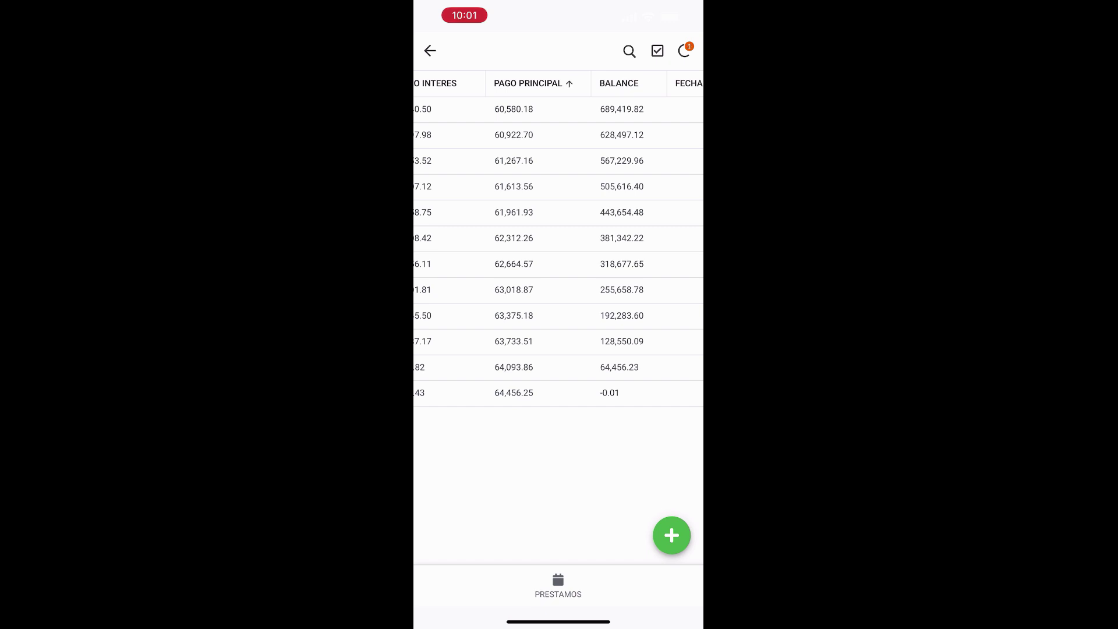
pyautogui.click(430, 50)
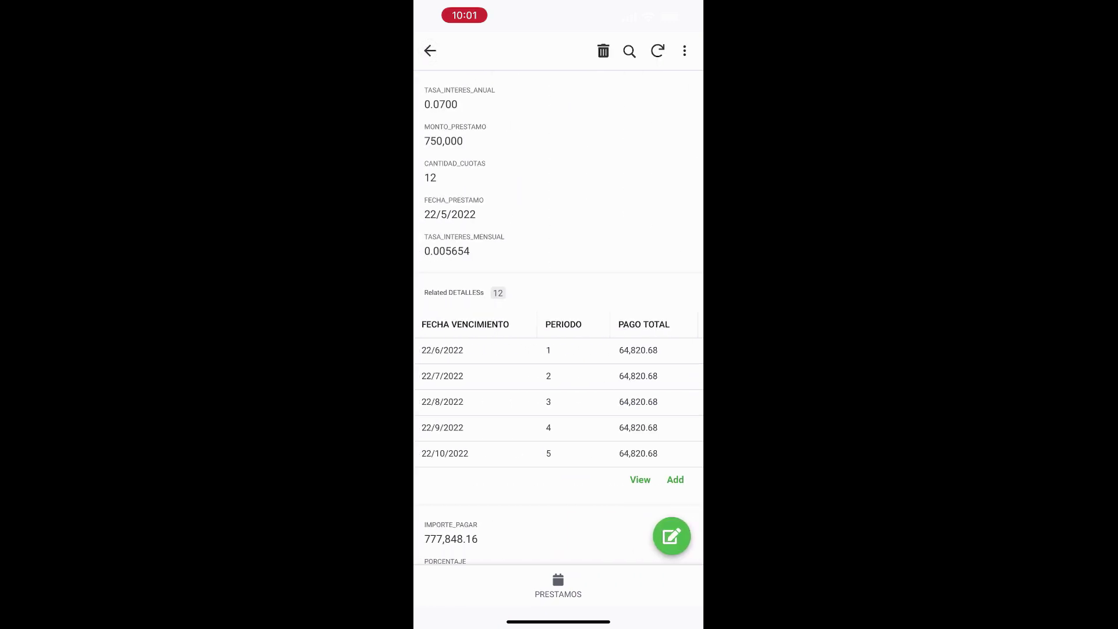
# Inspect the 750,000 loan's total payable and percentage, and its first installment's payment form, without recording a payment
pyautogui.click(558, 585)
pyautogui.click(547, 160)
pyautogui.scroll(-2, 559, 431)
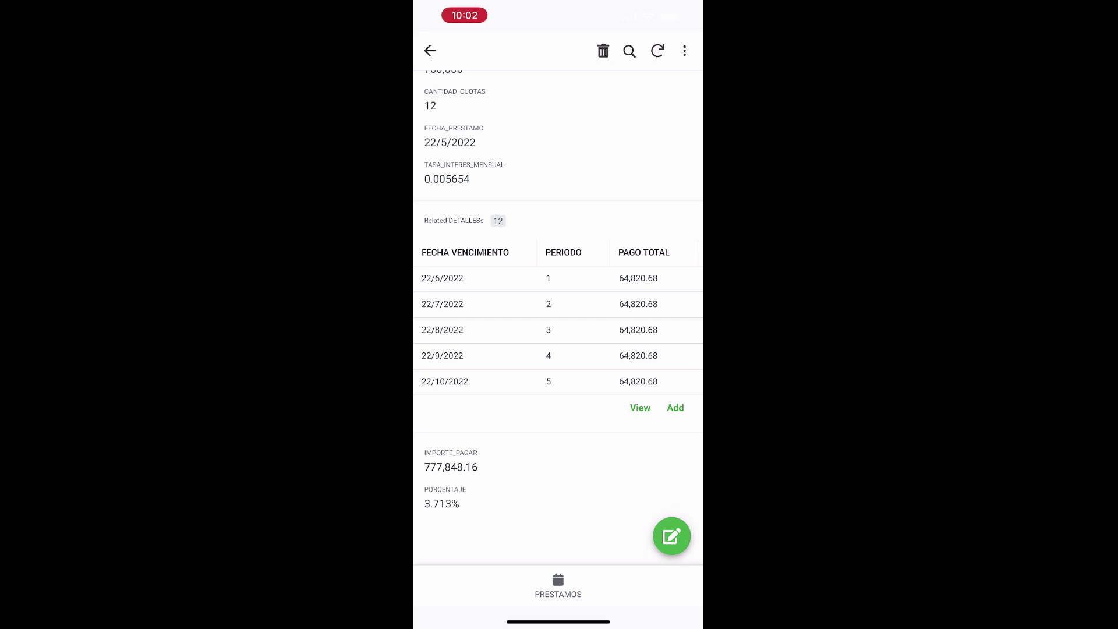
pyautogui.click(501, 278)
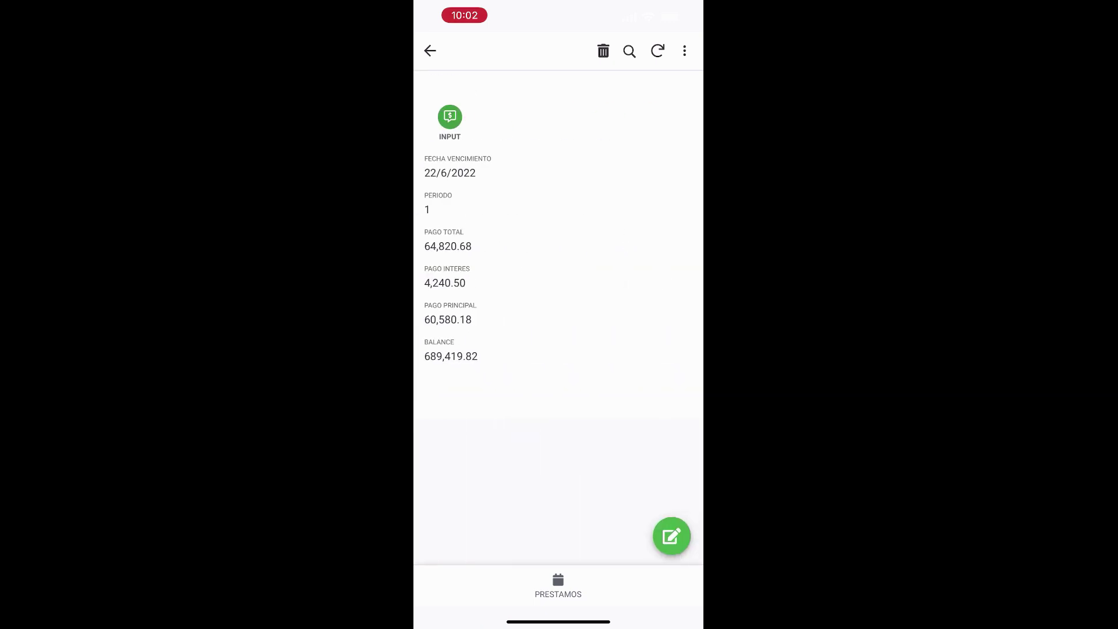
pyautogui.click(449, 117)
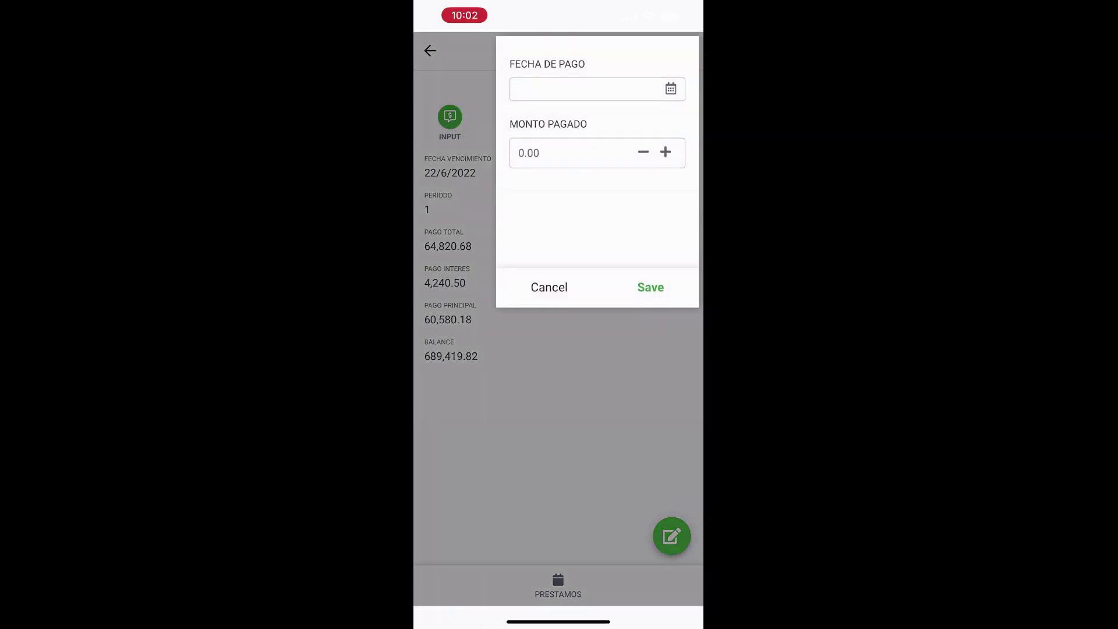
pyautogui.click(548, 287)
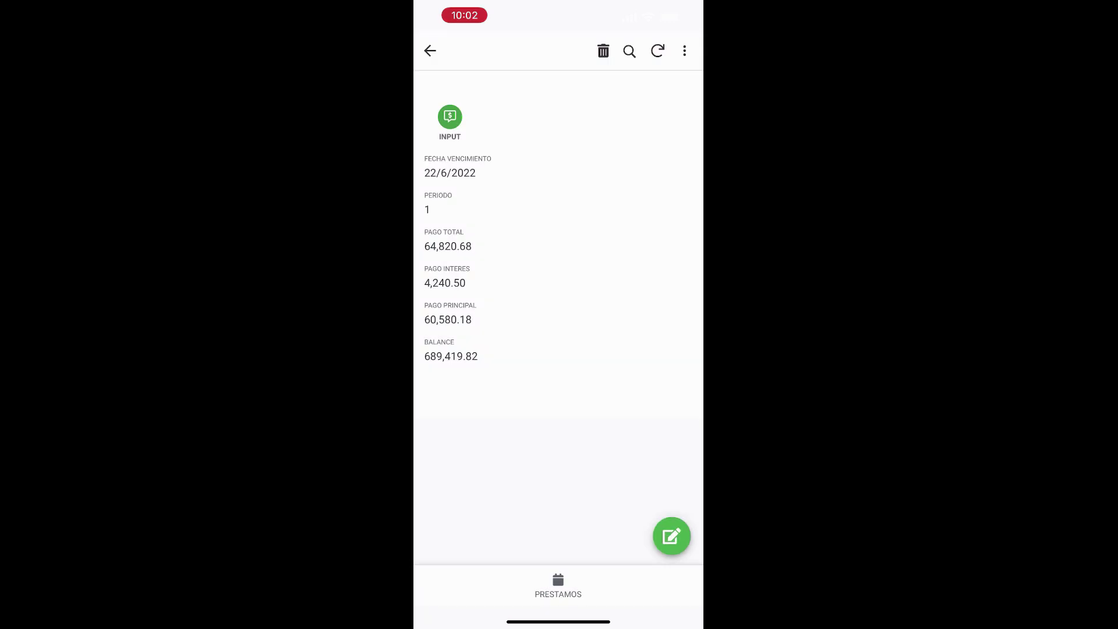
pyautogui.click(429, 51)
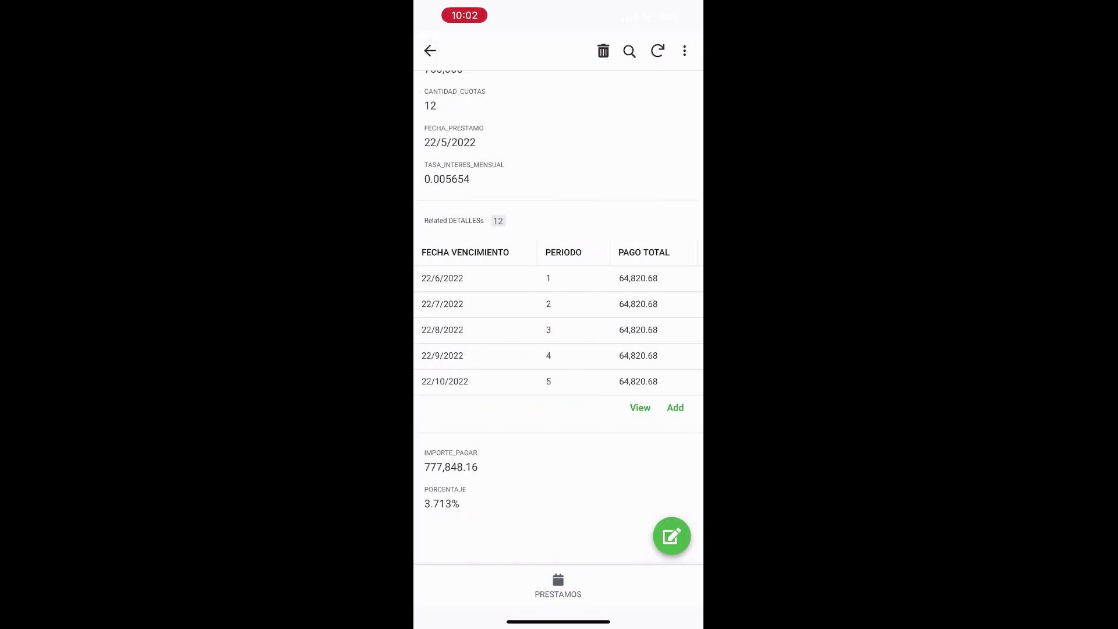
pyautogui.click(430, 51)
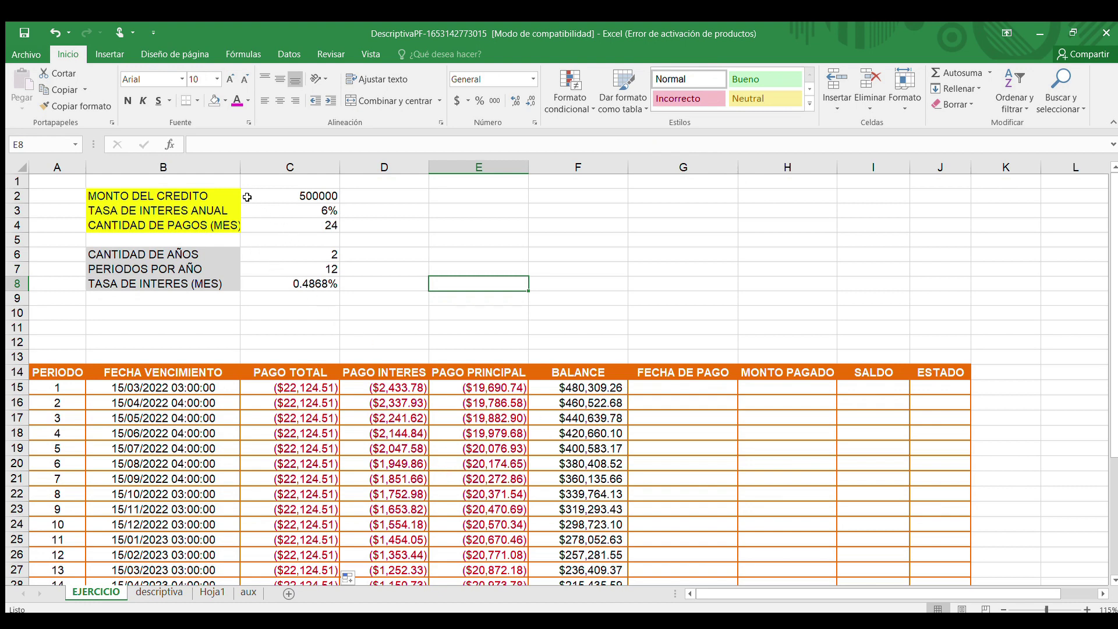
# Switch to the Excel amortization workbook and examine the credit inputs and the calculated years, periods and monthly rate in B2:C8
pyautogui.click(186, 197)
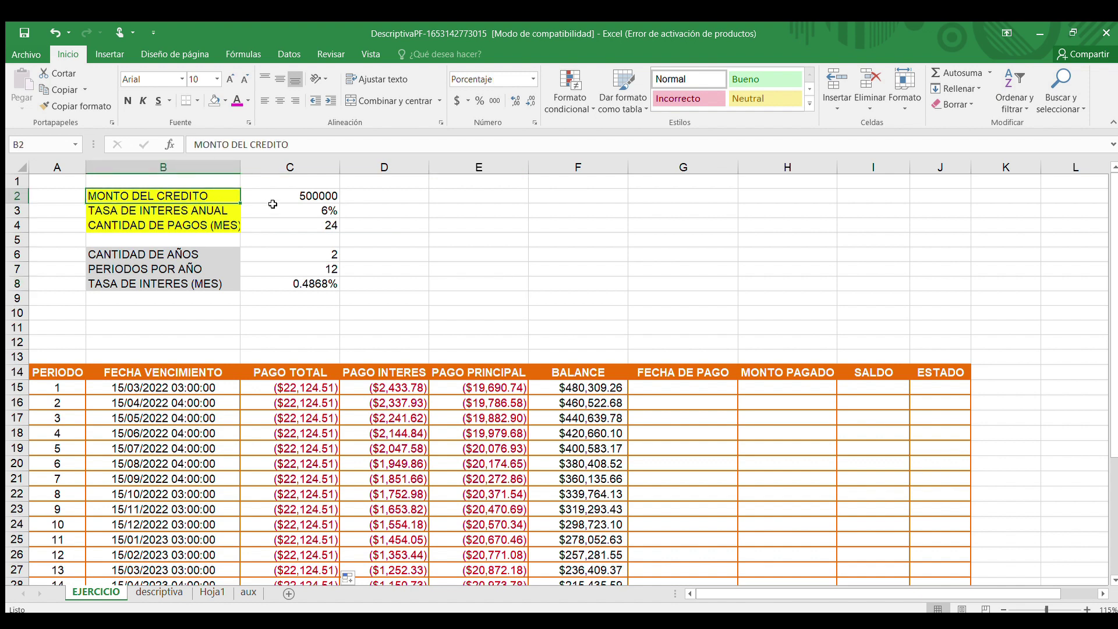
pyautogui.moveTo(299, 227)
pyautogui.mouseDown()
pyautogui.moveTo(174, 196)
pyautogui.moveTo(273, 203)
pyautogui.moveTo(308, 231)
pyautogui.mouseUp()
pyautogui.click(182, 254)
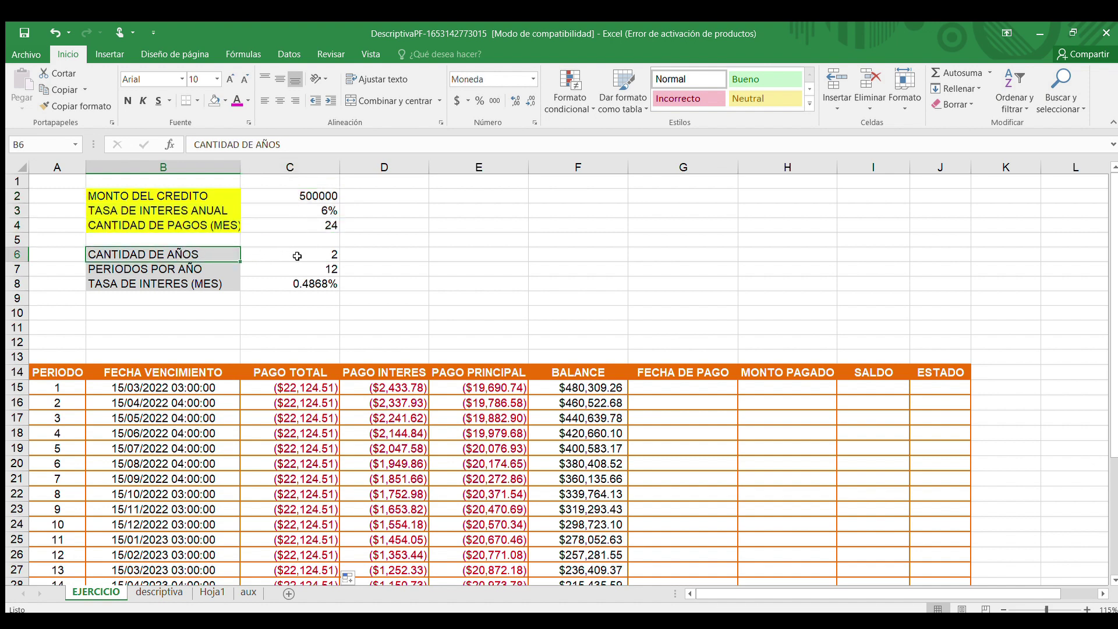
pyautogui.click(319, 284)
pyautogui.moveTo(248, 276); pyautogui.dragTo(169, 255)
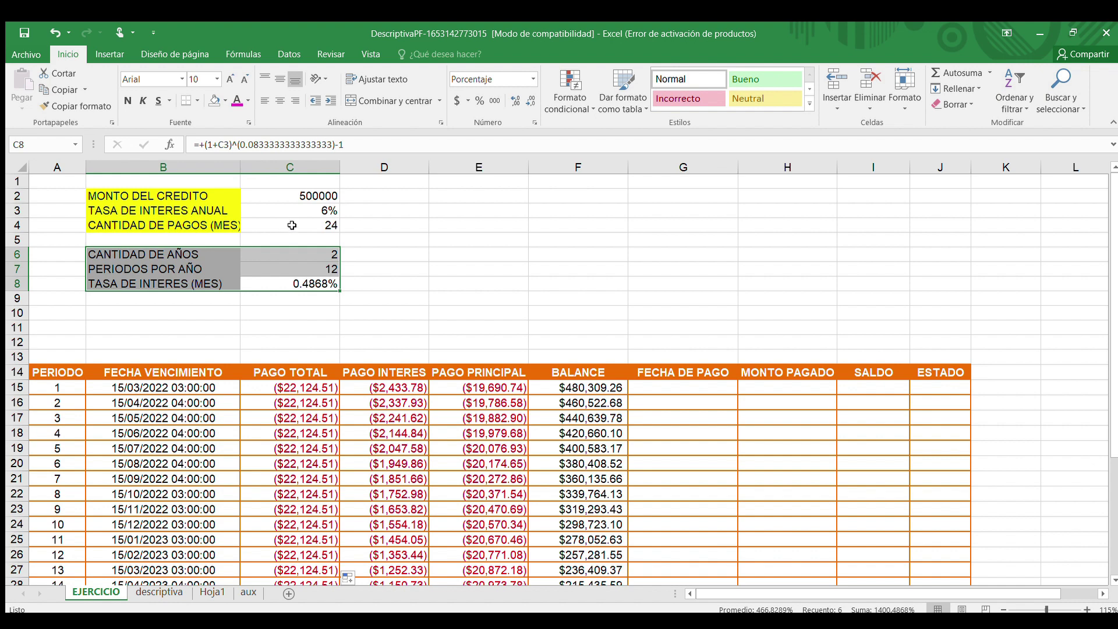
# Examine the credit amount, annual interest rate and number of monthly payments in B2:C4
pyautogui.click(303, 195)
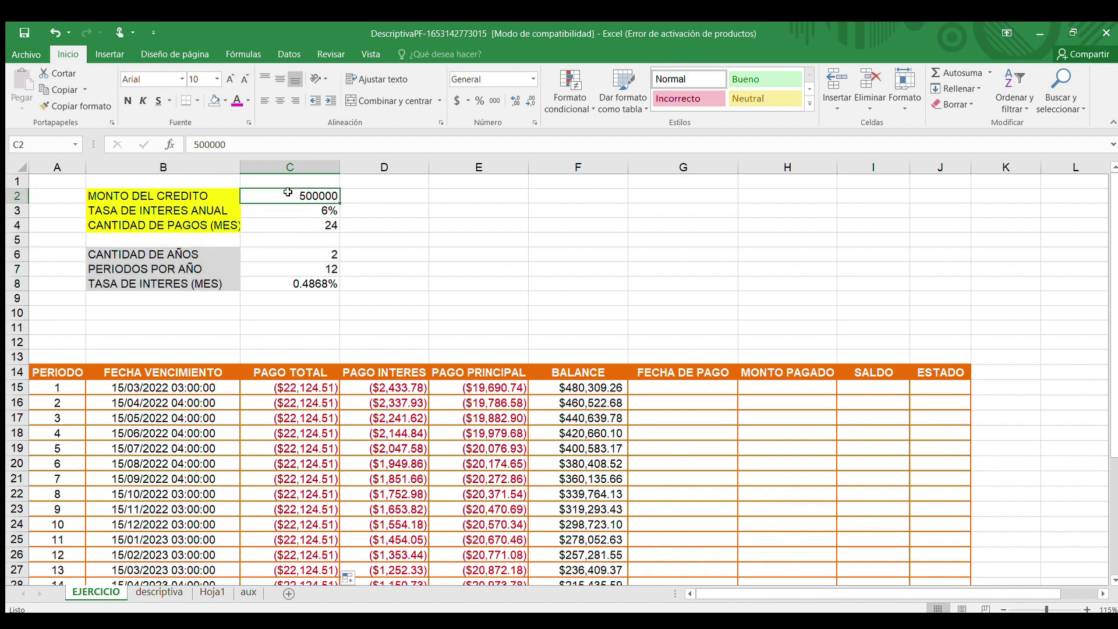
pyautogui.click(153, 210)
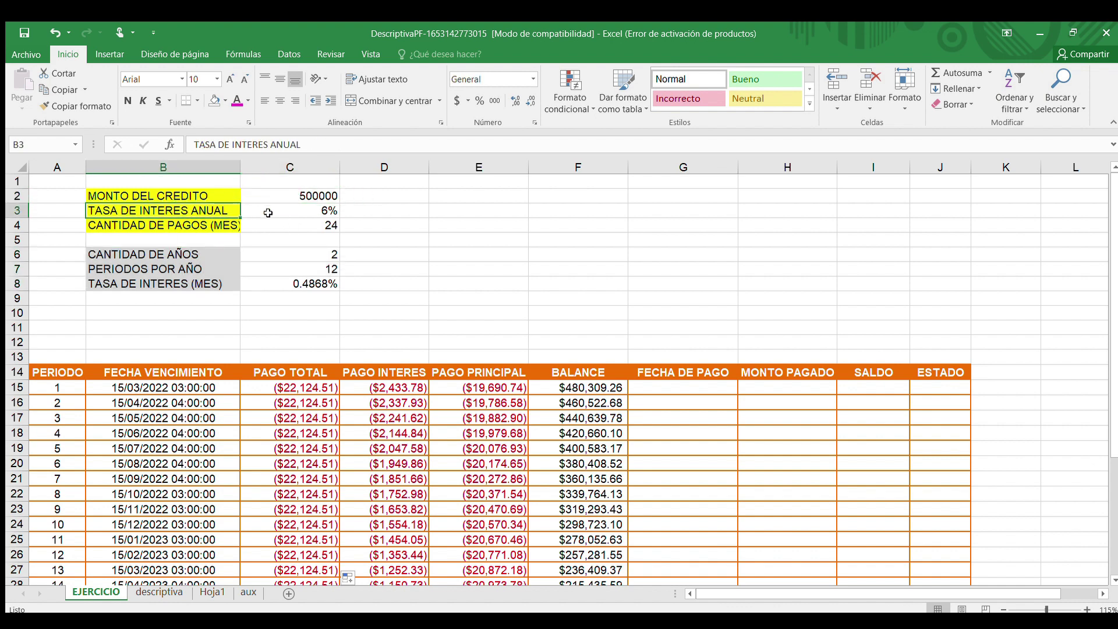
pyautogui.click(292, 211)
pyautogui.click(161, 226)
pyautogui.click(293, 223)
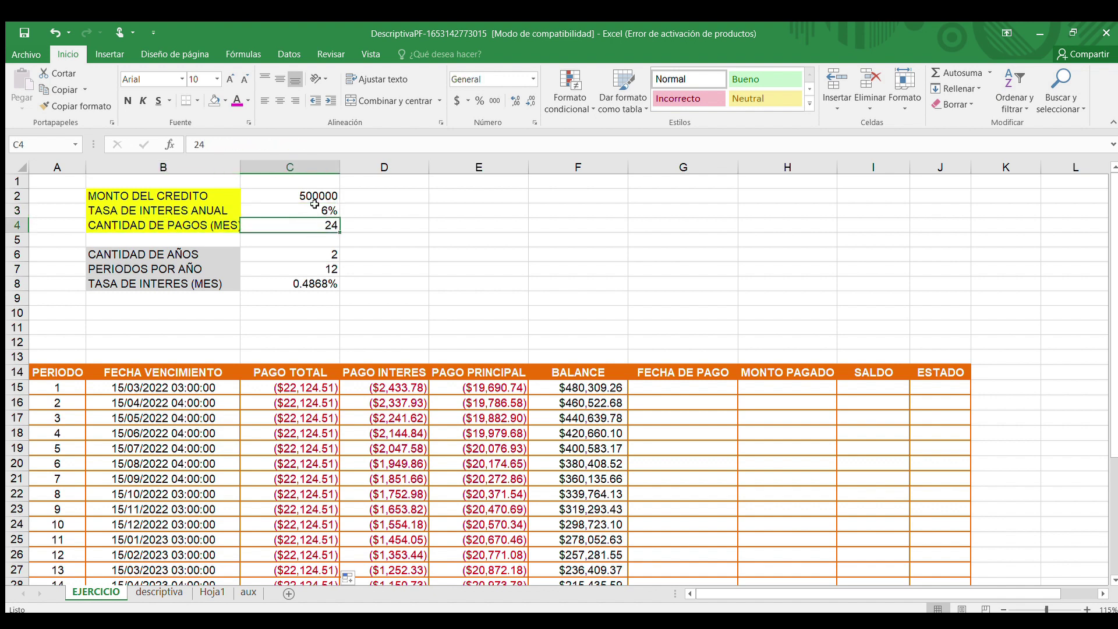
pyautogui.click(363, 222)
pyautogui.click(314, 222)
pyautogui.moveTo(182, 197); pyautogui.dragTo(301, 226)
# Compare the amortization table's period column with the number of payments in C4, and check the first due date in B15
pyautogui.scroll(-5, 313, 327)
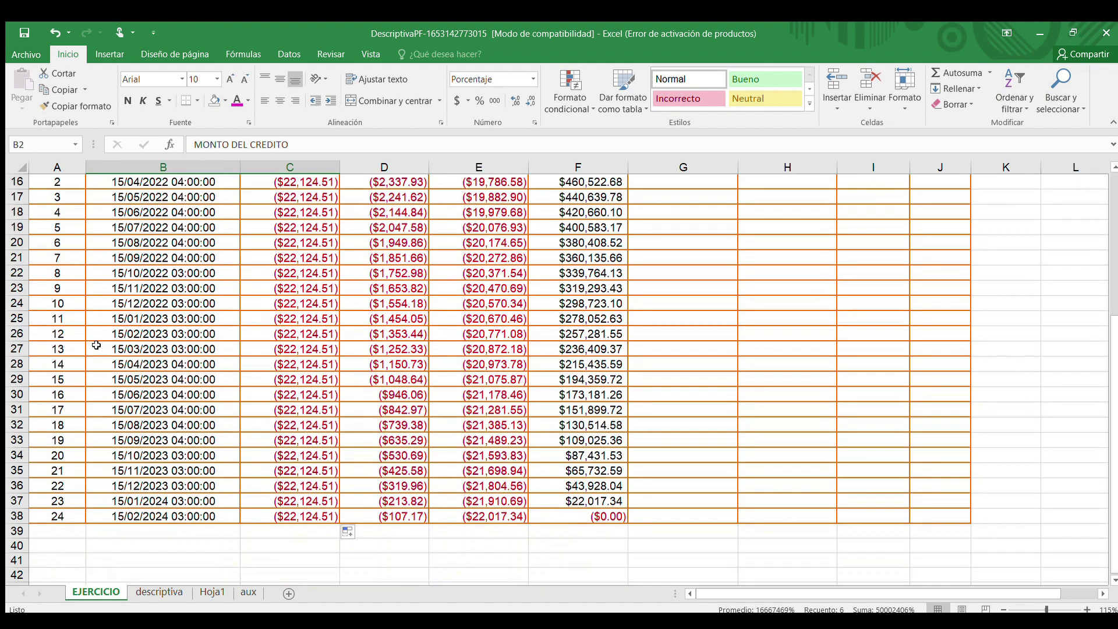
pyautogui.moveTo(61, 515); pyautogui.dragTo(46, 217)
pyautogui.scroll(4, 410, 286)
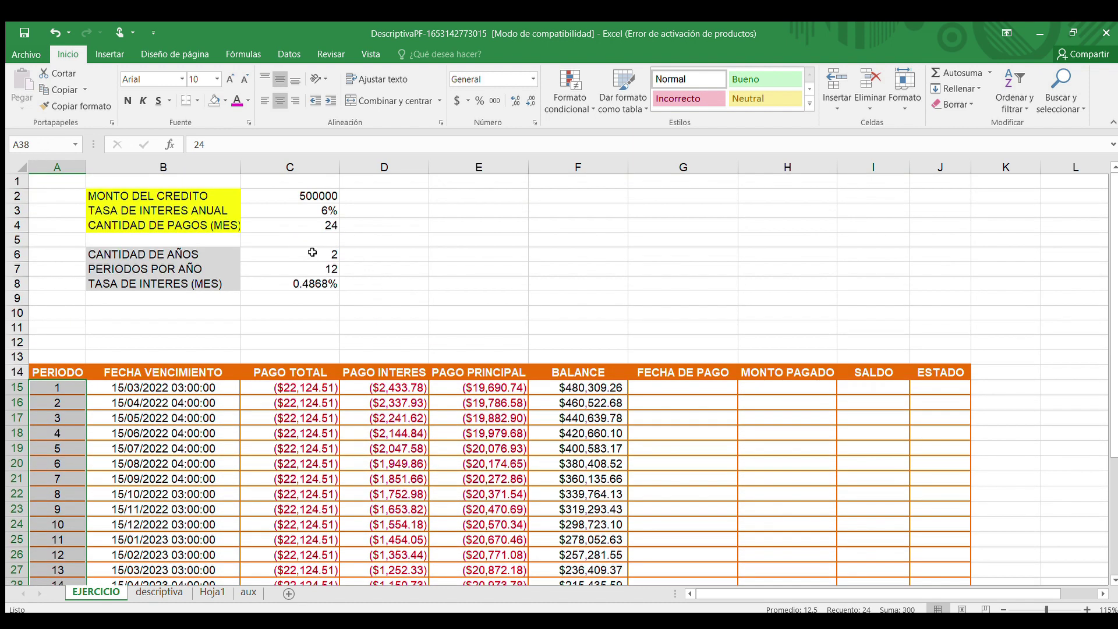
pyautogui.click(319, 228)
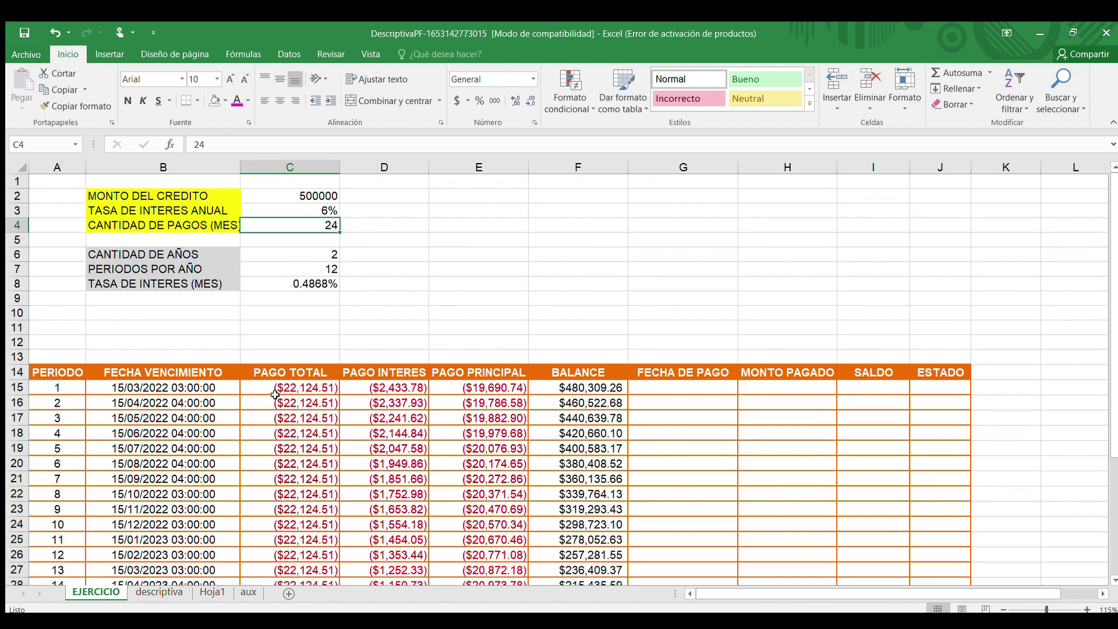
pyautogui.click(164, 386)
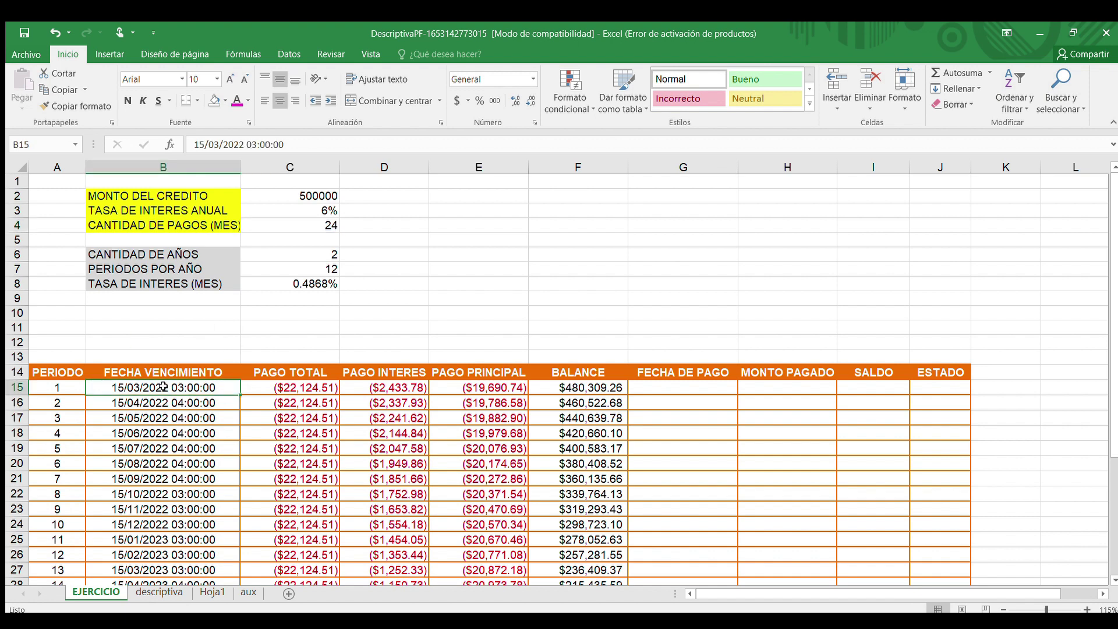
# Examine the amortization table's period, due date, total payment, interest, principal and balance columns, including the balance formula in F15
pyautogui.scroll(-2, 165, 416)
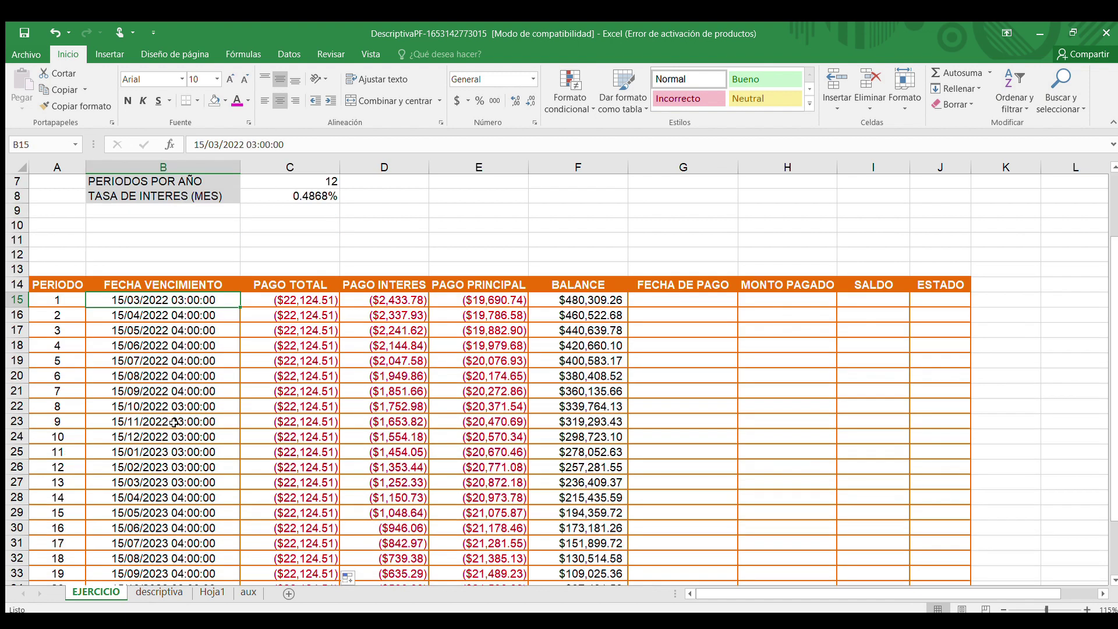
pyautogui.click(56, 299)
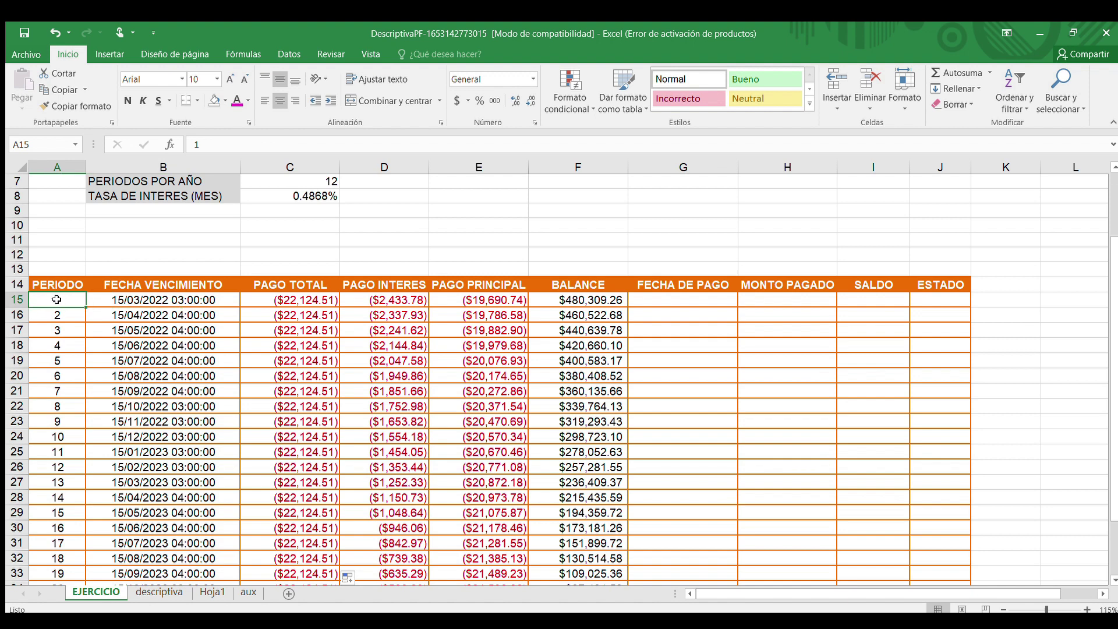
pyautogui.click(221, 305)
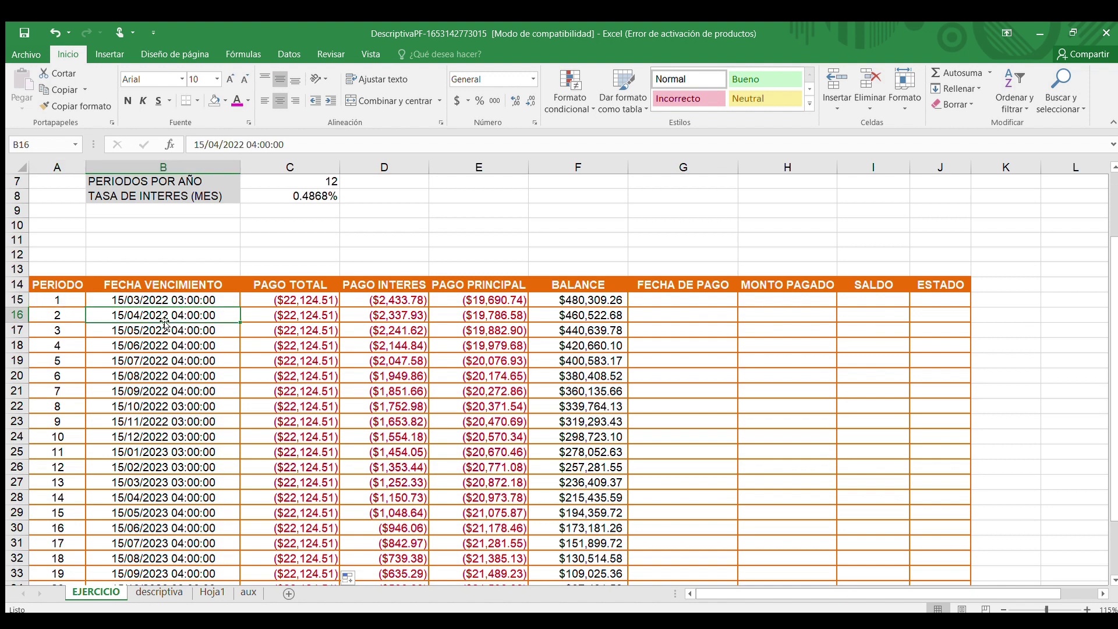
pyautogui.click(304, 297)
pyautogui.scroll(1, 471, 320)
pyautogui.click(389, 330)
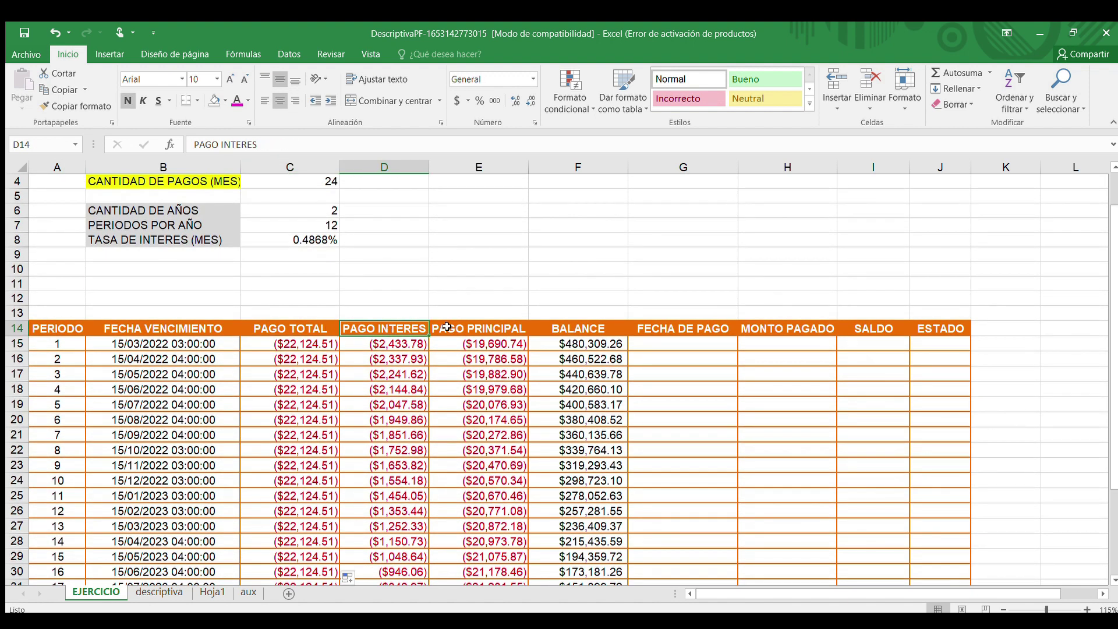
pyautogui.click(470, 324)
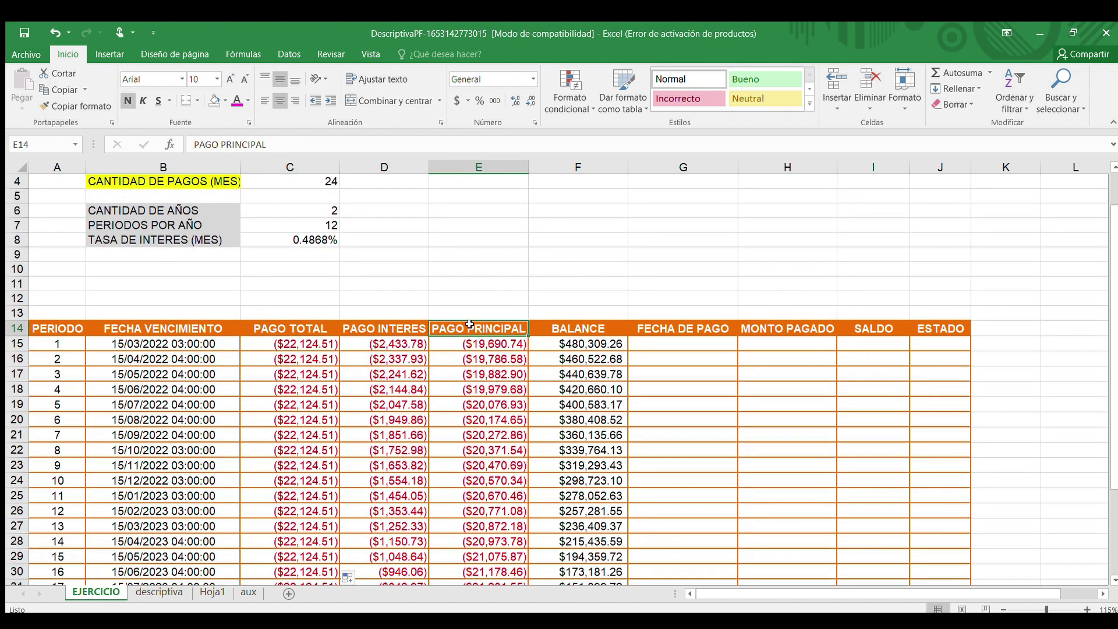
pyautogui.click(572, 340)
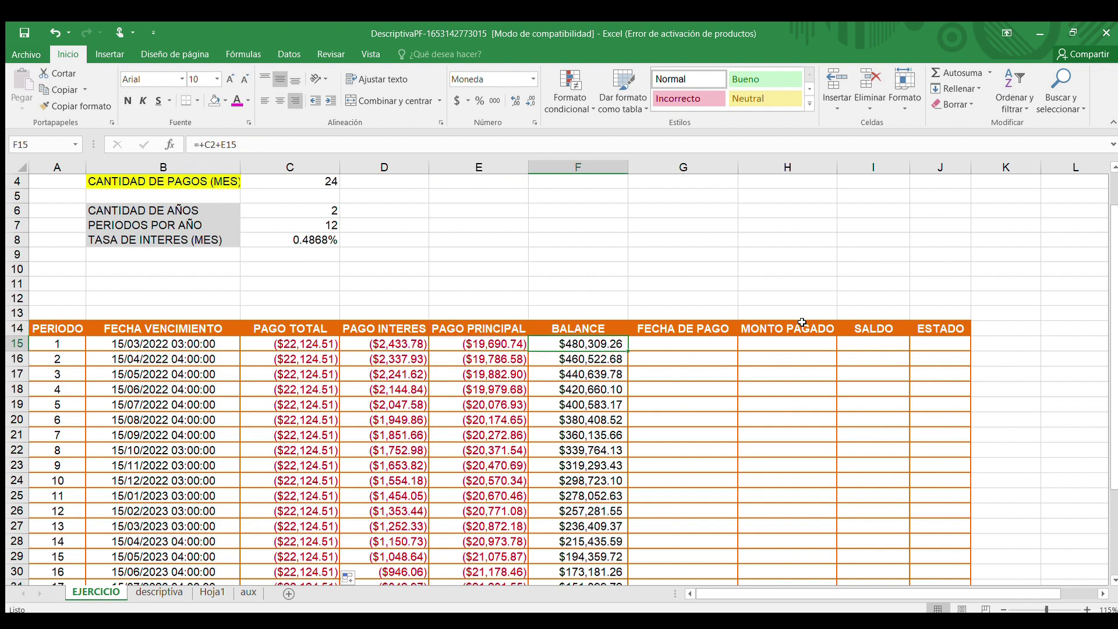
# Examine the payment-tracking columns FECHA DE PAGO, MONTO PAGADO, SALDO and ESTADO in G14:J14, and review the amortization table through its last rows
pyautogui.scroll(1, 716, 329)
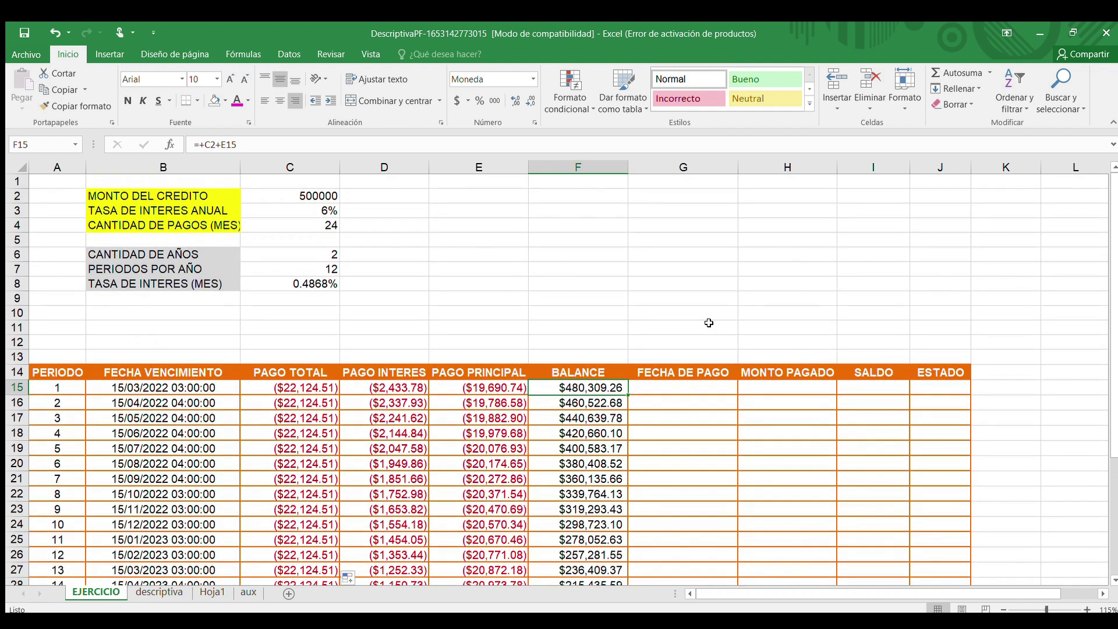
pyautogui.click(686, 369)
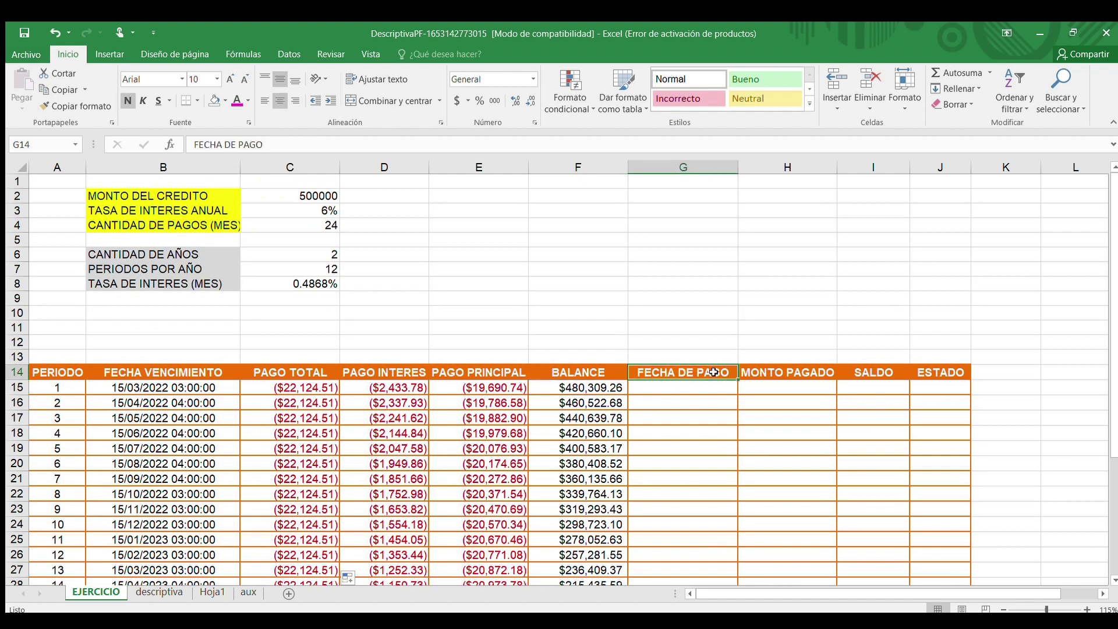
pyautogui.click(774, 373)
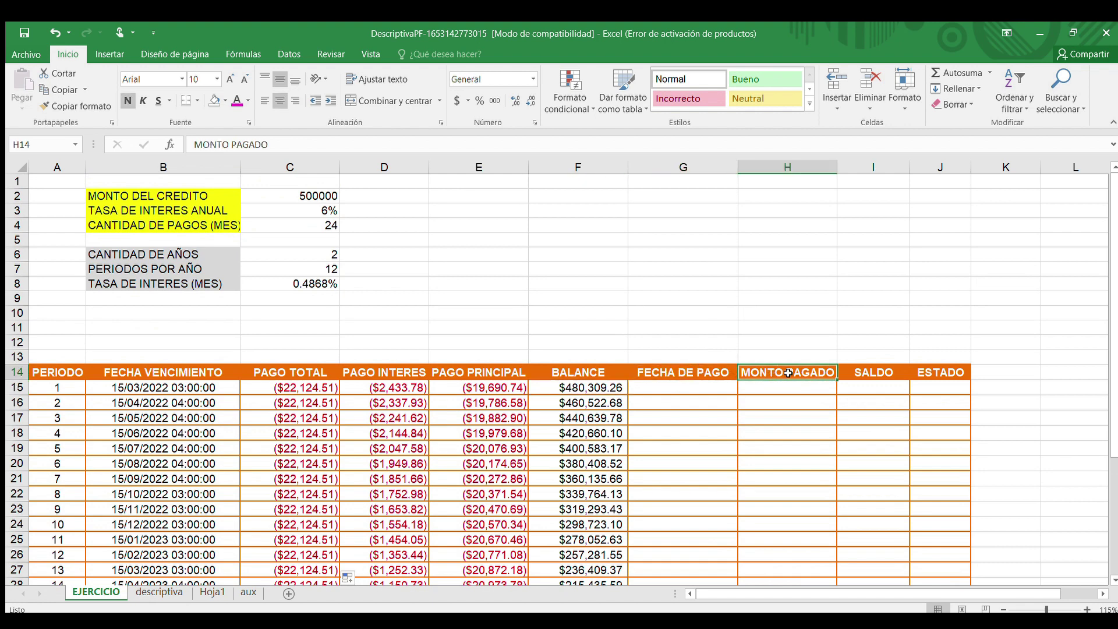
pyautogui.click(879, 372)
pyautogui.click(935, 373)
pyautogui.click(944, 389)
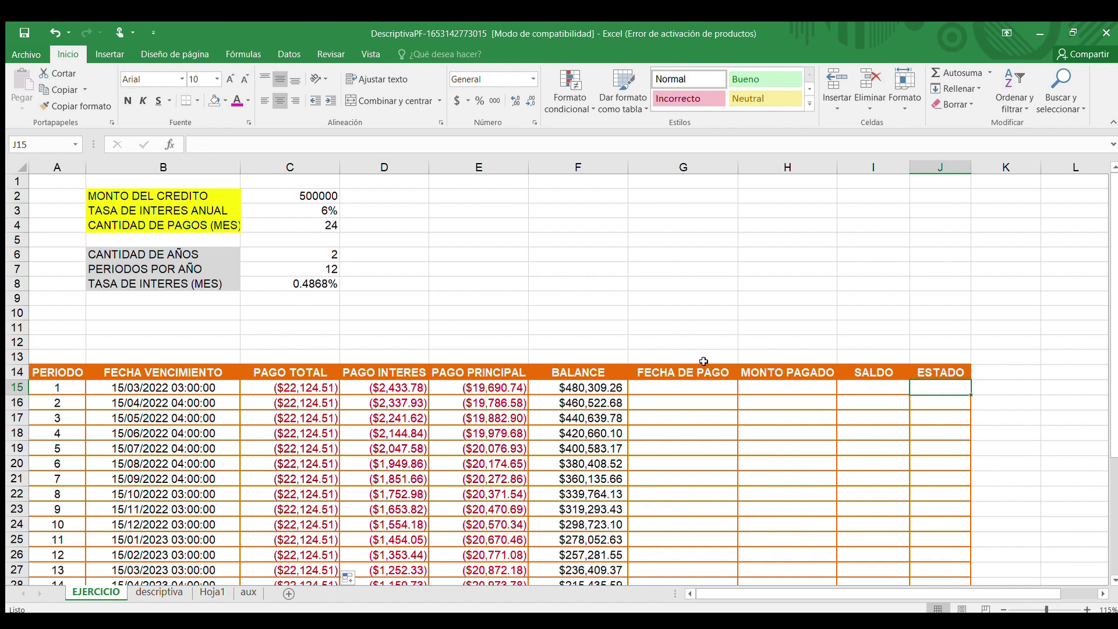
pyautogui.moveTo(662, 372); pyautogui.dragTo(922, 372)
pyautogui.scroll(-2, 576, 381)
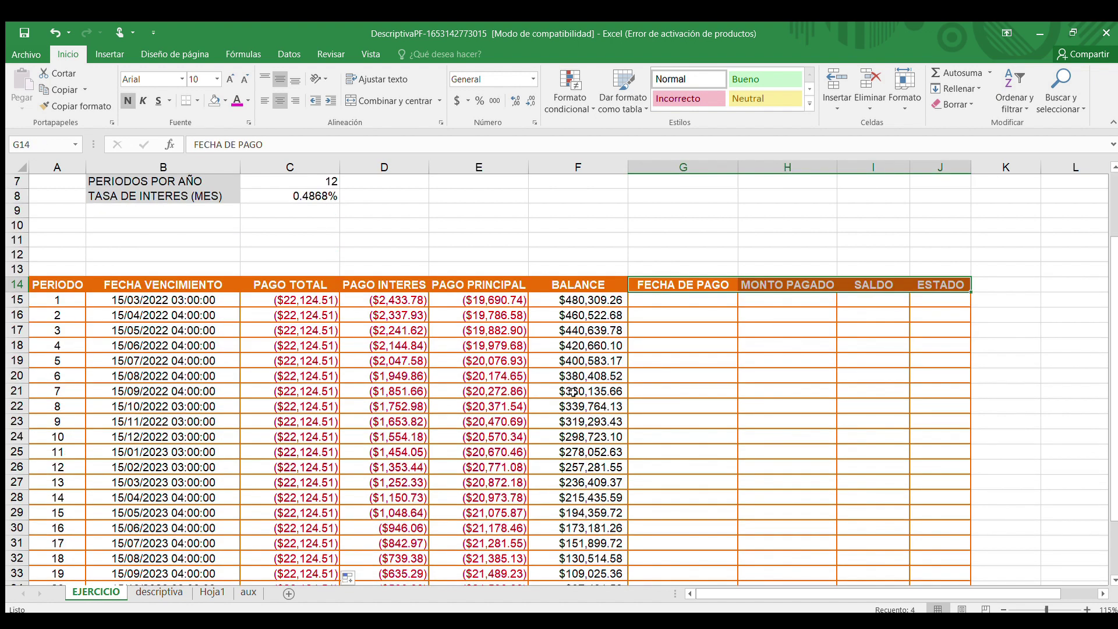
pyautogui.scroll(-3, 574, 391)
pyautogui.moveTo(914, 514)
pyautogui.mouseDown()
pyautogui.moveTo(292, 326)
pyautogui.moveTo(26, 86)
pyautogui.moveTo(39, 185)
pyautogui.mouseUp()
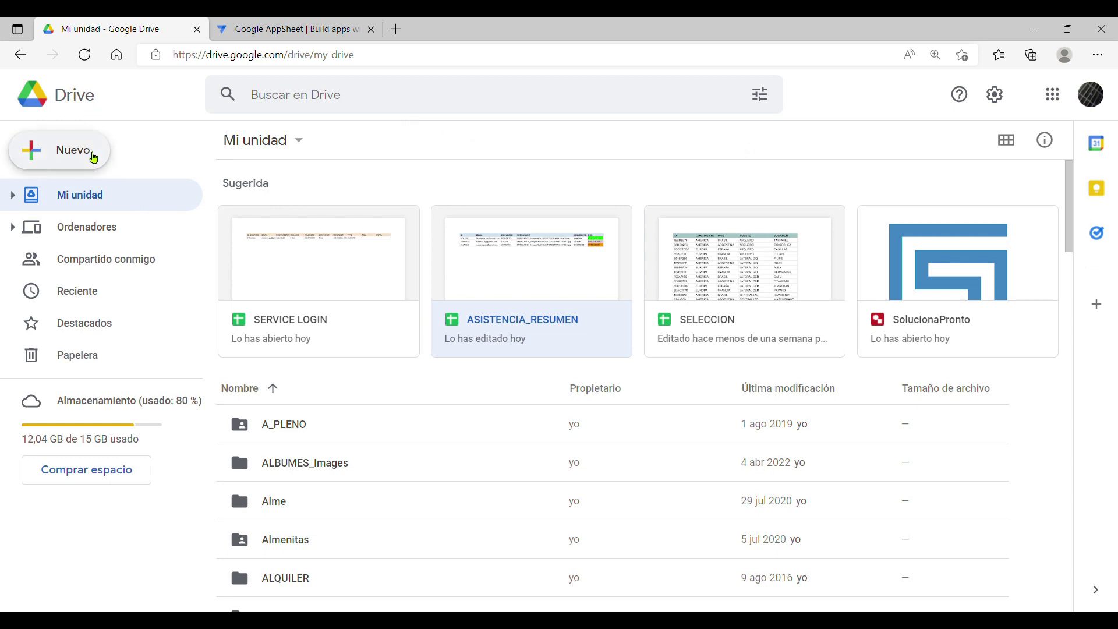
# Switch to Google Drive, create a blank Google Sheets spreadsheet and title it PRESTAMOS
pyautogui.click(91, 150)
pyautogui.moveTo(230, 285)
pyautogui.click(308, 297)
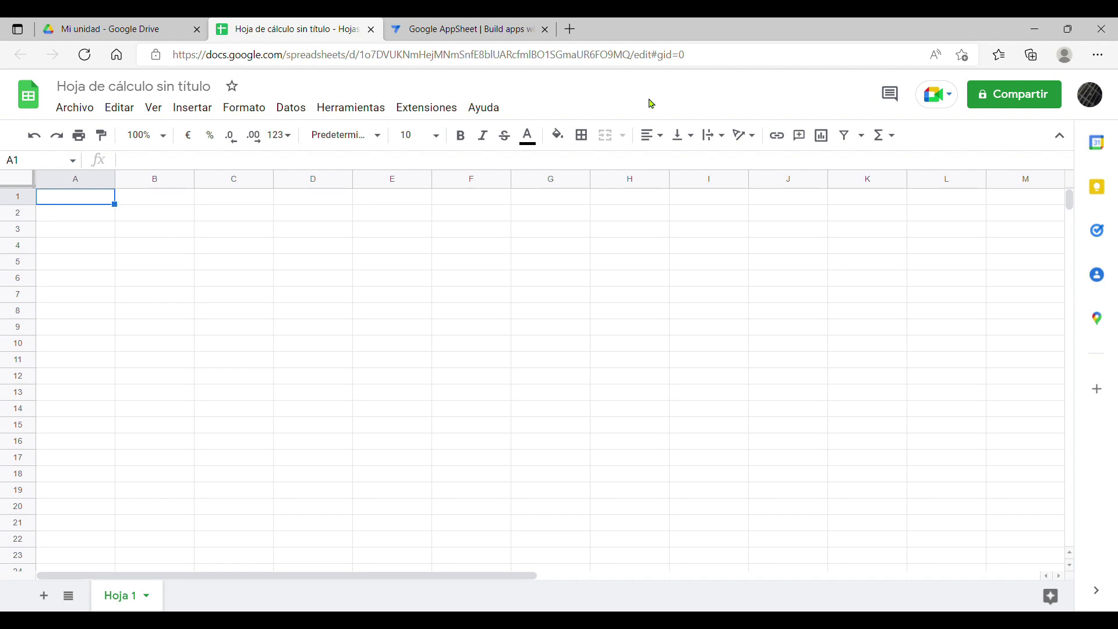
pyautogui.hotkey('ctrl', '+')
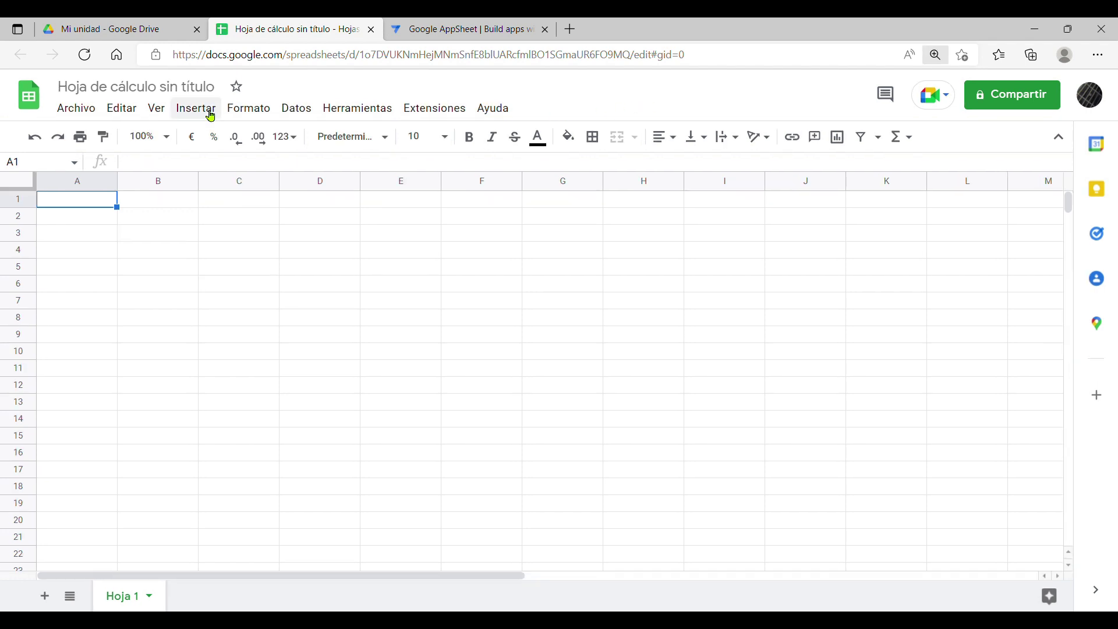
pyautogui.click(210, 92)
pyautogui.write('p')
pyautogui.press('BackSpace')
pyautogui.write('PRESTAMOS')
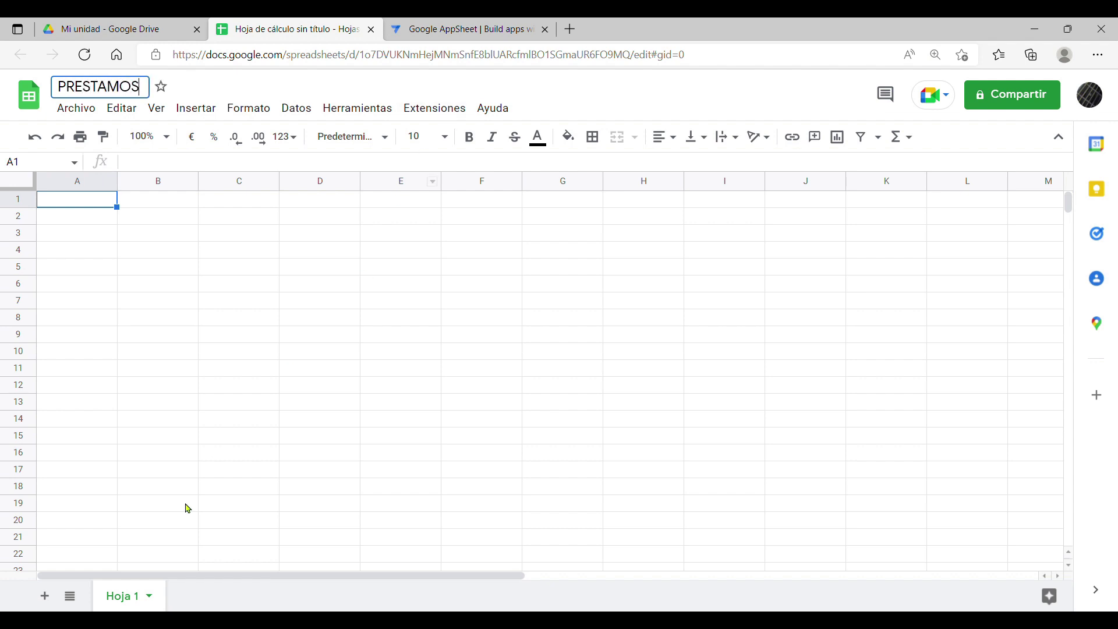
# Rename the spreadsheet's first sheet, Hoja 1, as PRESTAMOS
pyautogui.doubleClick(136, 602)
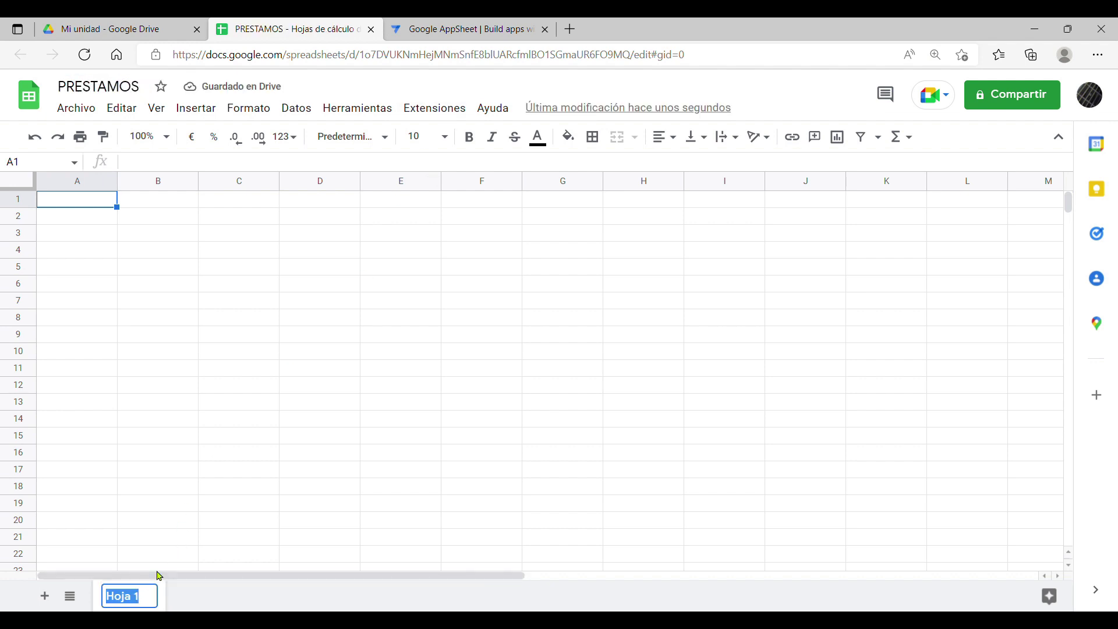
pyautogui.write('PRESTAM')
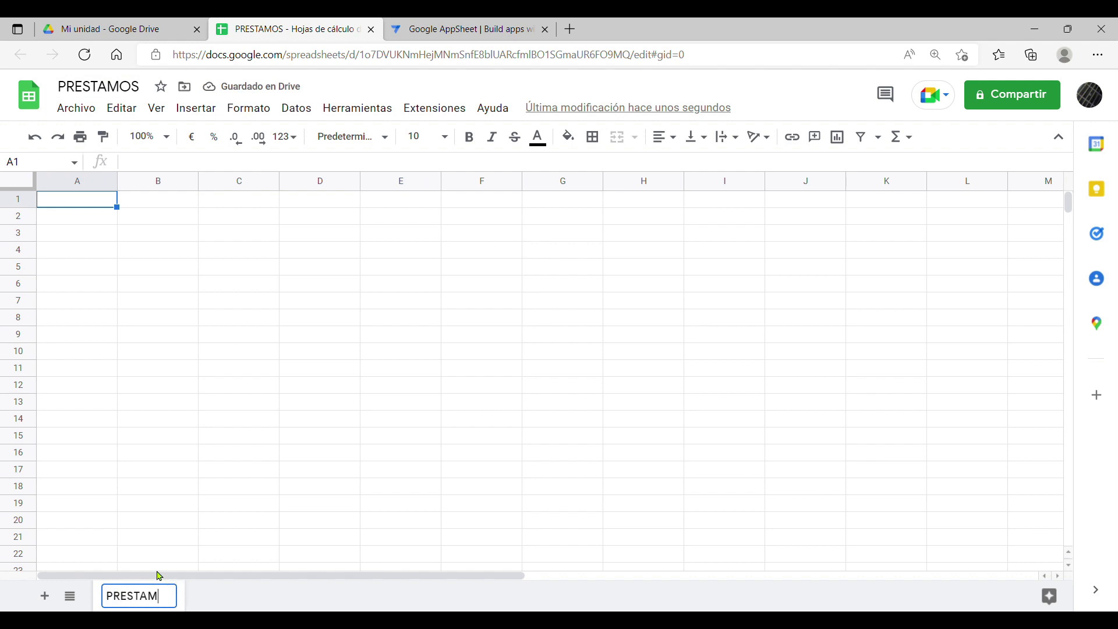
pyautogui.write('OS')
pyautogui.click(207, 541)
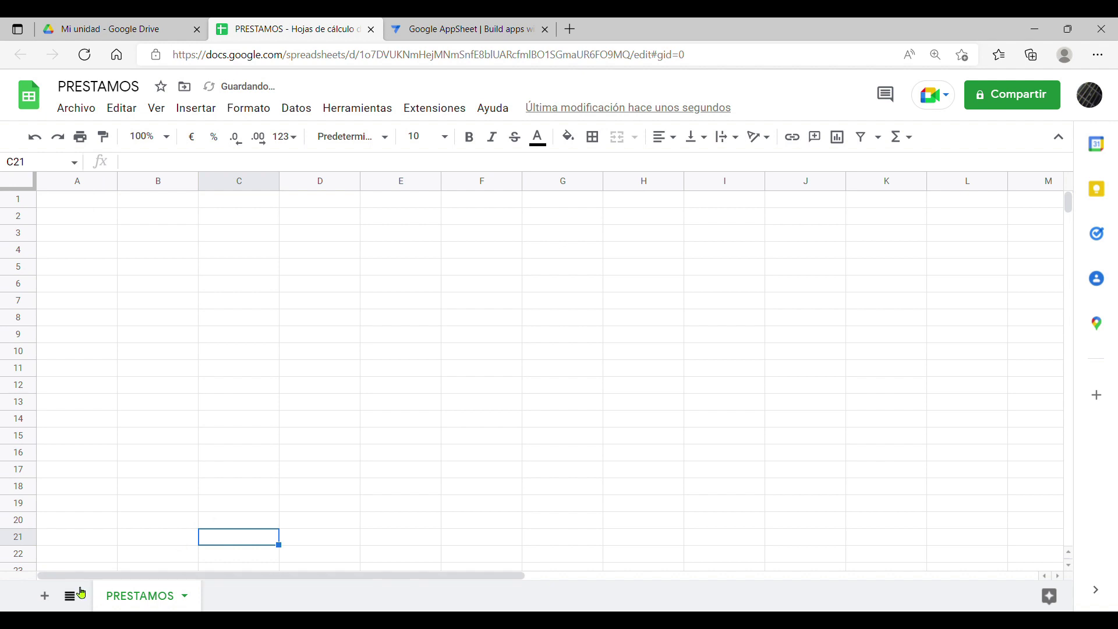
# Add a second sheet to the spreadsheet and name it DETALLES
pyautogui.click(45, 595)
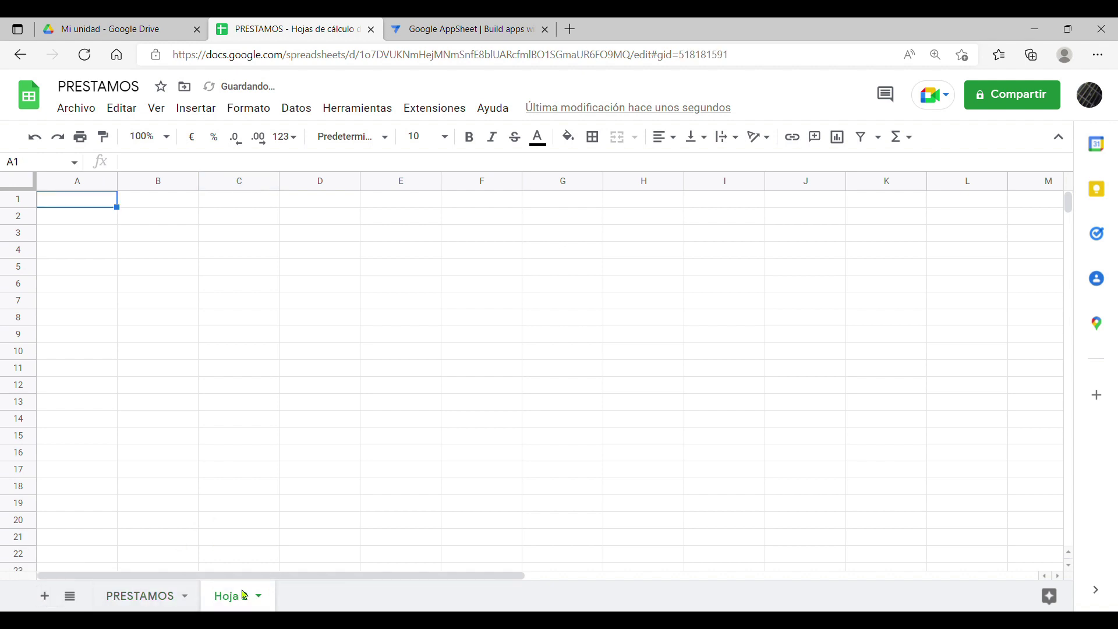
pyautogui.doubleClick(245, 595)
pyautogui.write('DETALLES')
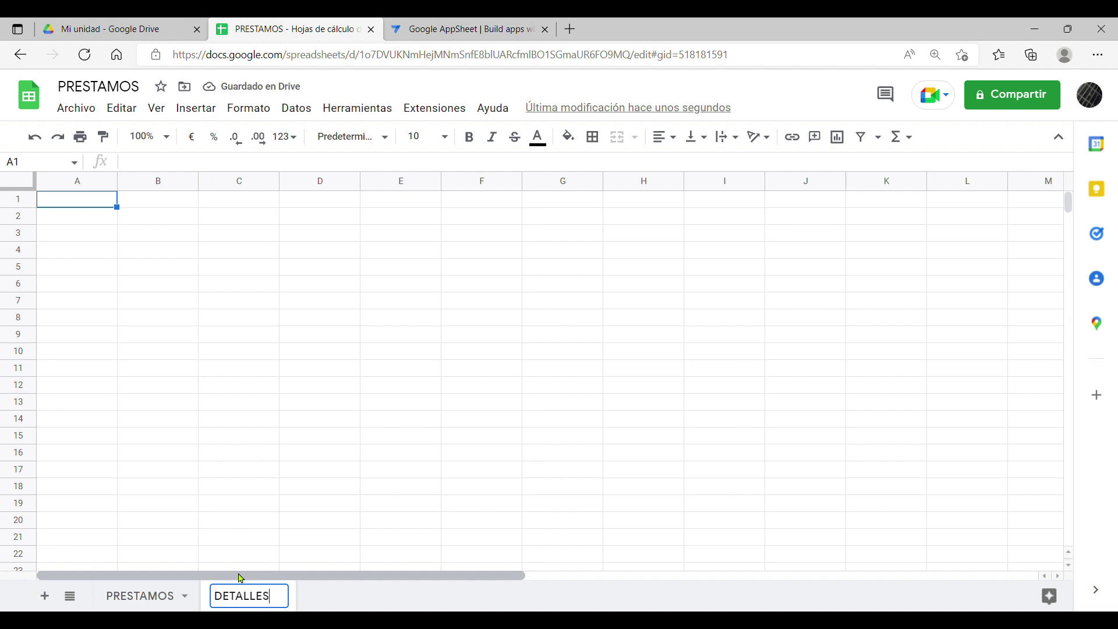
pyautogui.click(298, 523)
# On the PRESTAMOS sheet, enter the headings ID_PRESTAMO in A1 and MONTO_PRESTAMO in B1, and widen column B to fit its heading
pyautogui.click(143, 599)
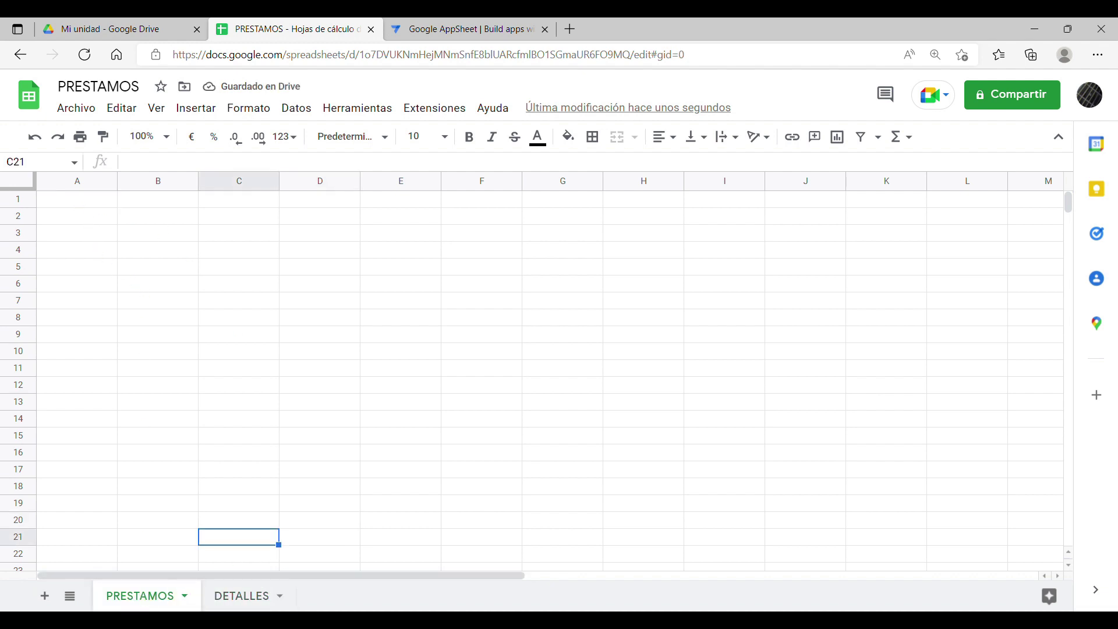
pyautogui.click(248, 604)
pyautogui.click(170, 602)
pyautogui.click(93, 202)
pyautogui.write('ID_PRESTAMO')
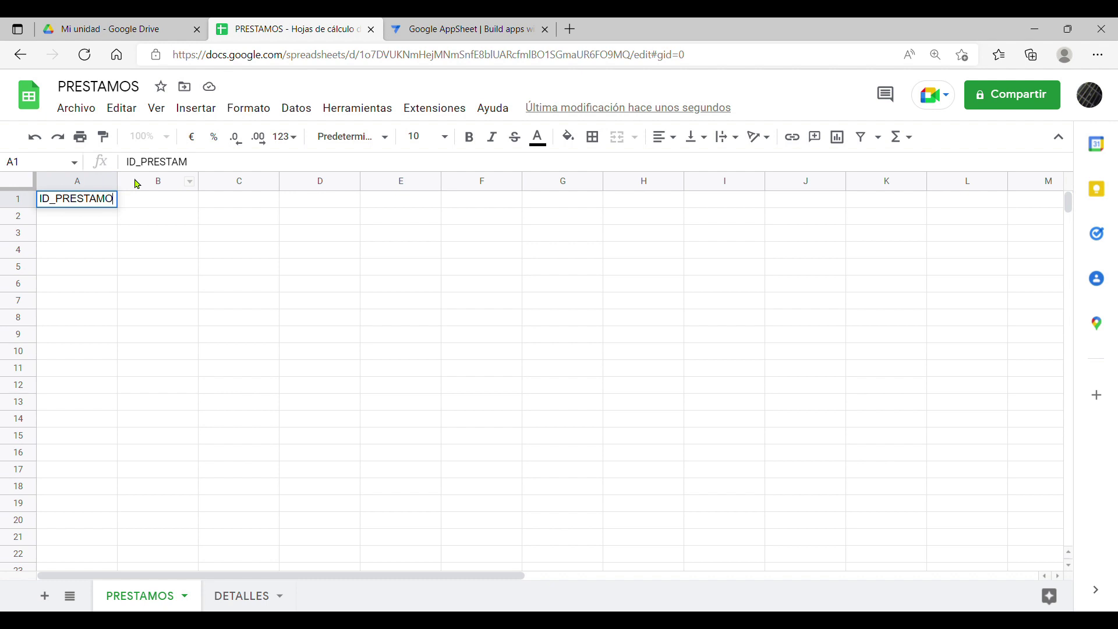
pyautogui.press('Tab')
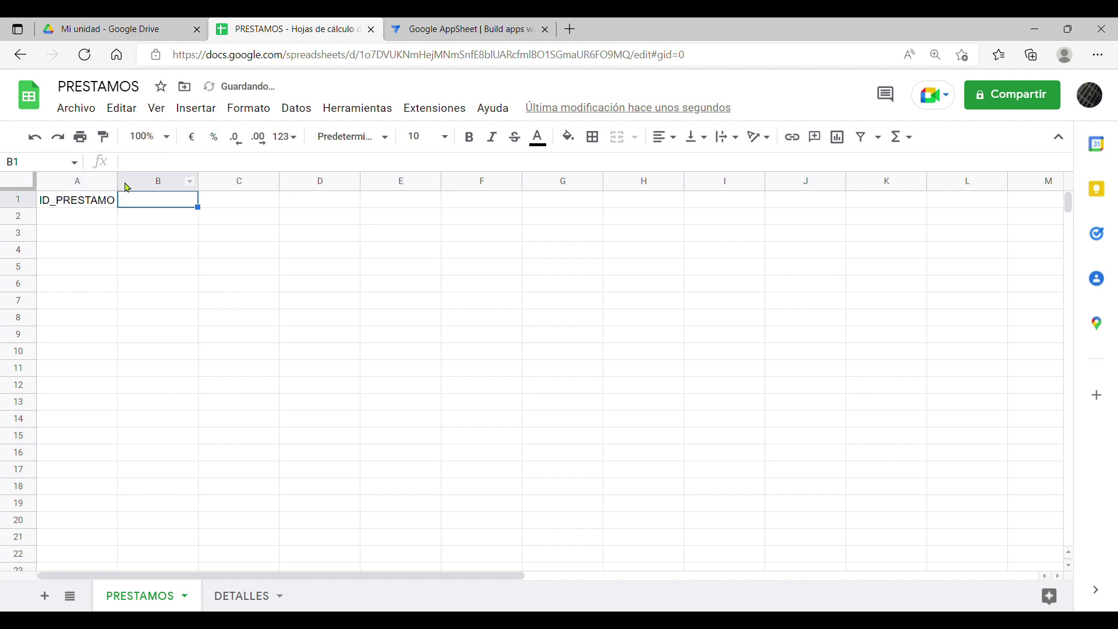
pyautogui.write('MONTO')
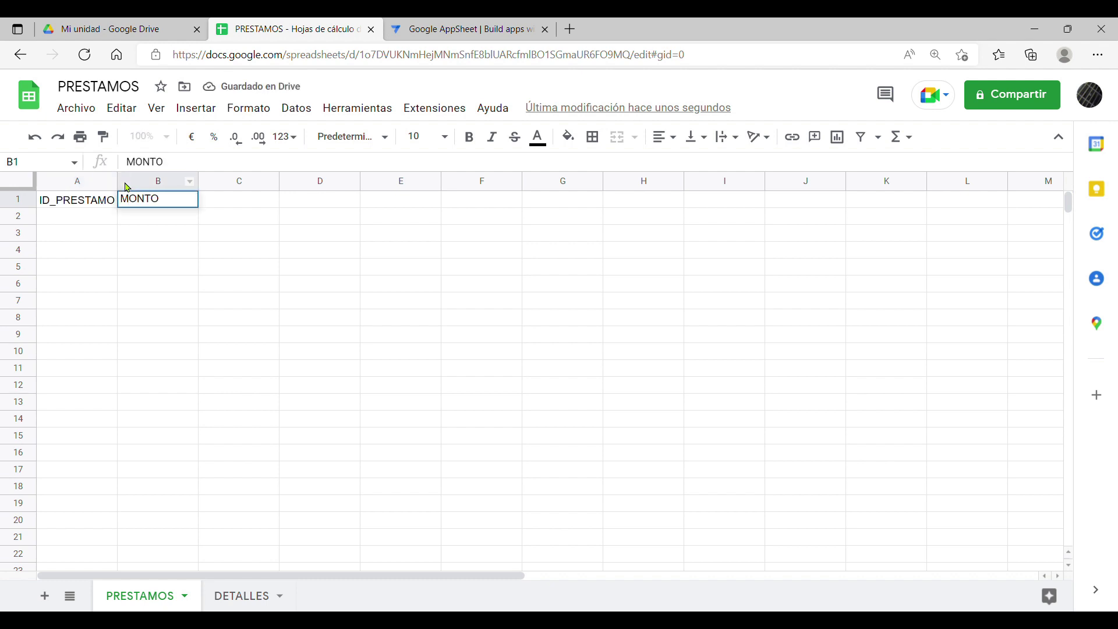
pyautogui.write('_PRESTAMO')
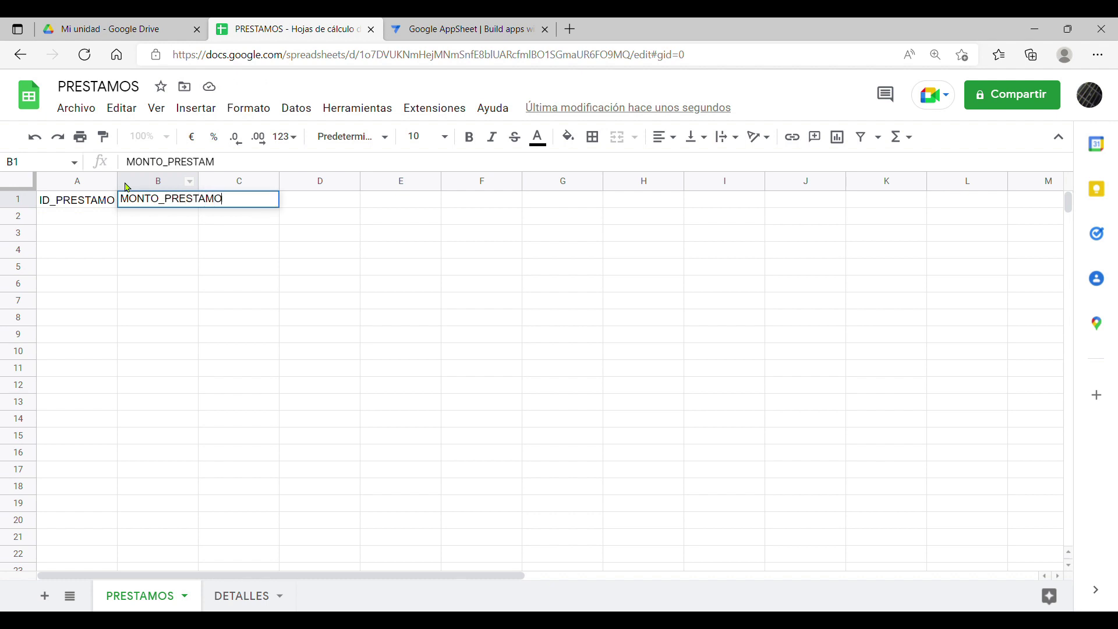
pyautogui.press('Return')
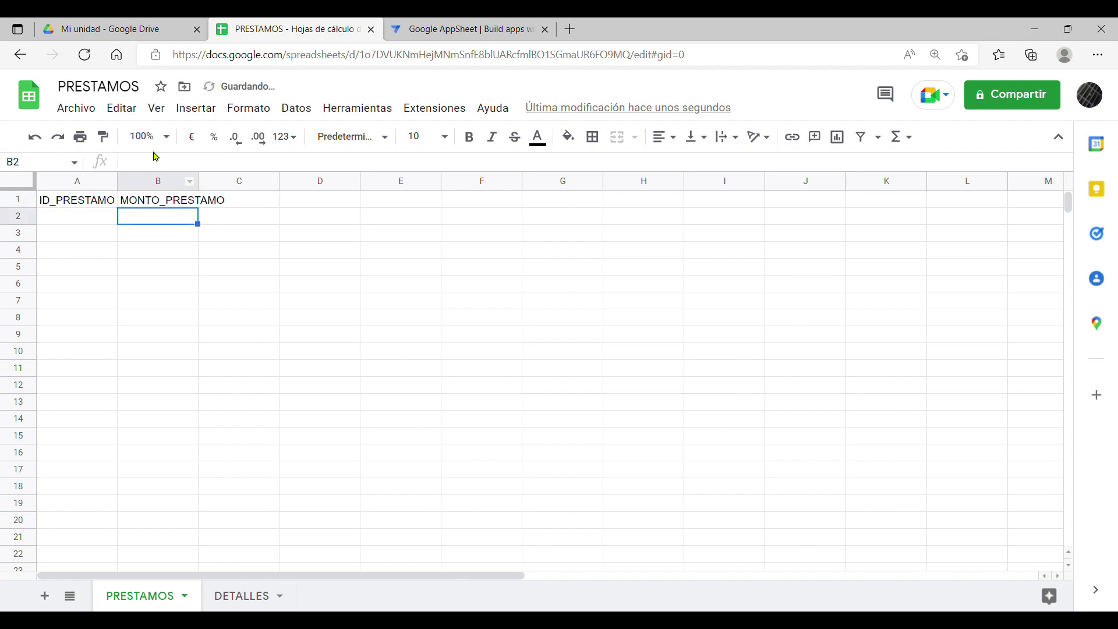
pyautogui.moveTo(198, 181); pyautogui.dragTo(231, 192)
# Enter the heading TASA_INTERES_ANUAL in C1 and fit column C's width to it
pyautogui.click(256, 200)
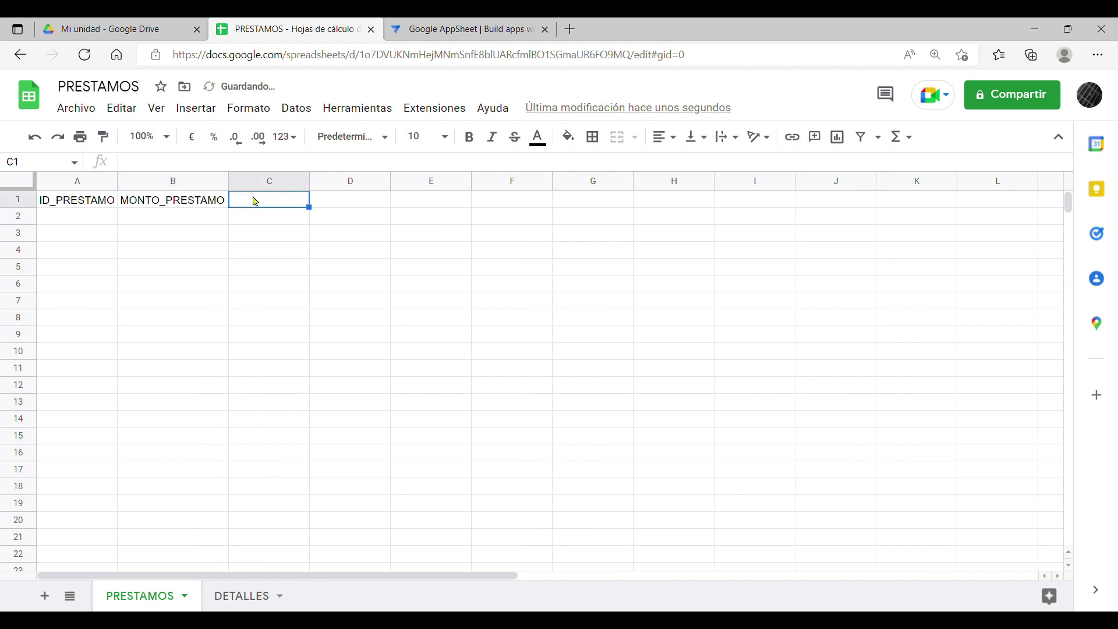
pyautogui.write('TASA')
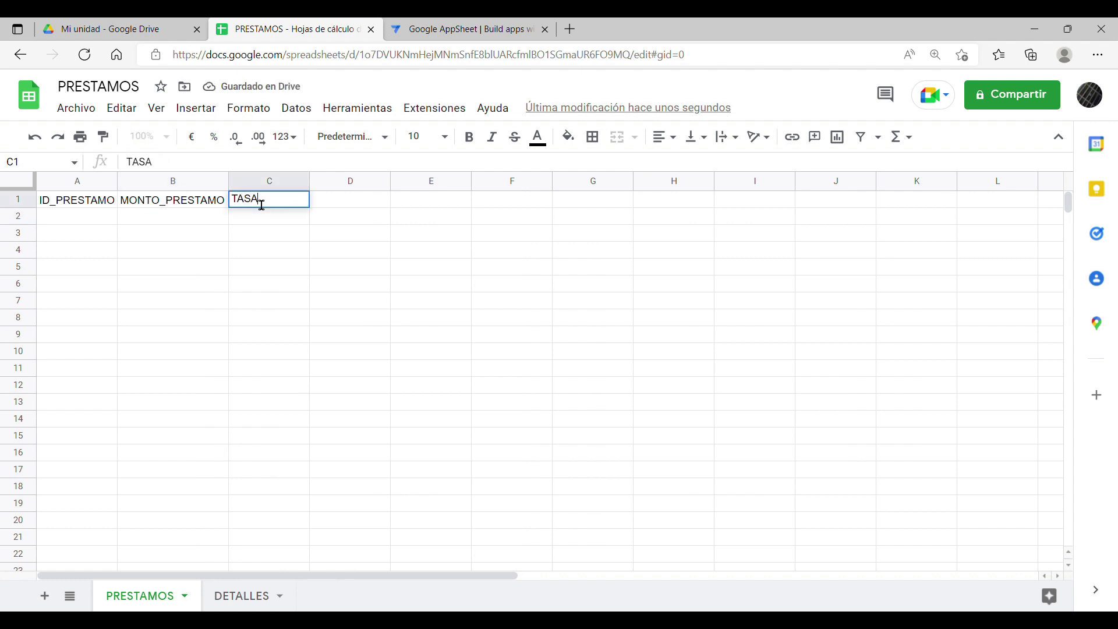
pyautogui.write('_INTERES')
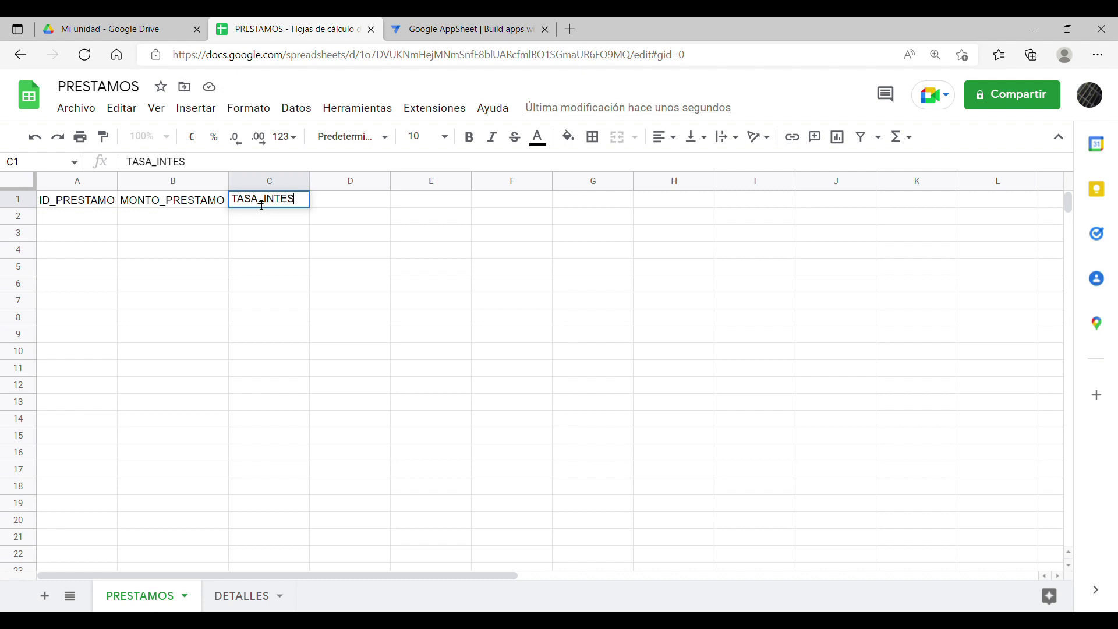
pyautogui.write('_ANAUL')
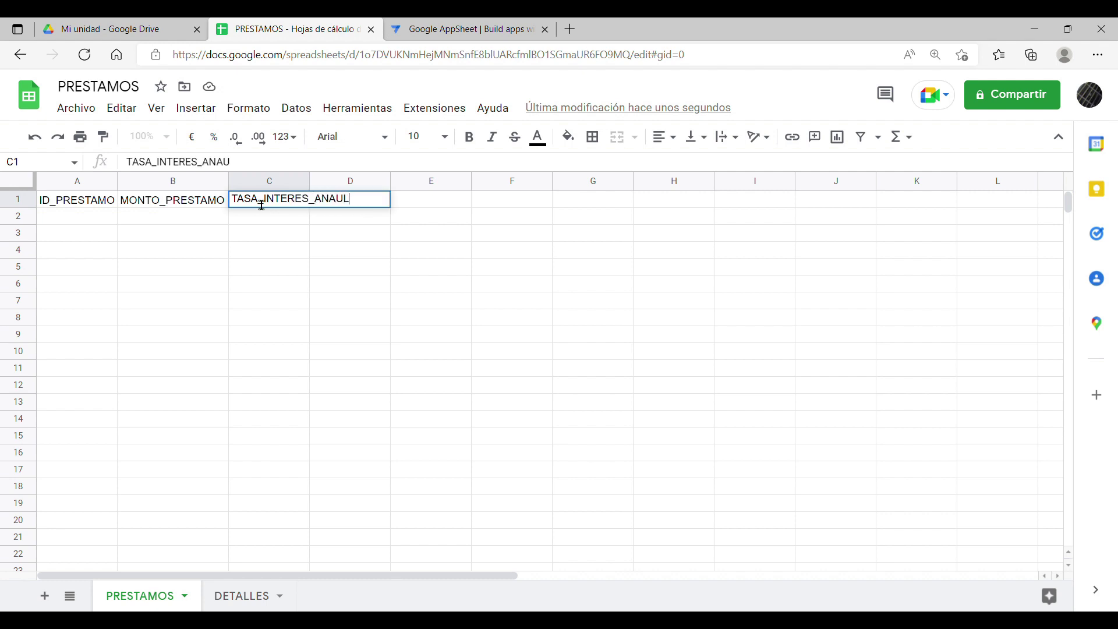
pyautogui.press('BackSpace')
pyautogui.press('BackSpace')
pyautogui.press('BackSpace')
pyautogui.write('UAL')
pyautogui.press('Return')
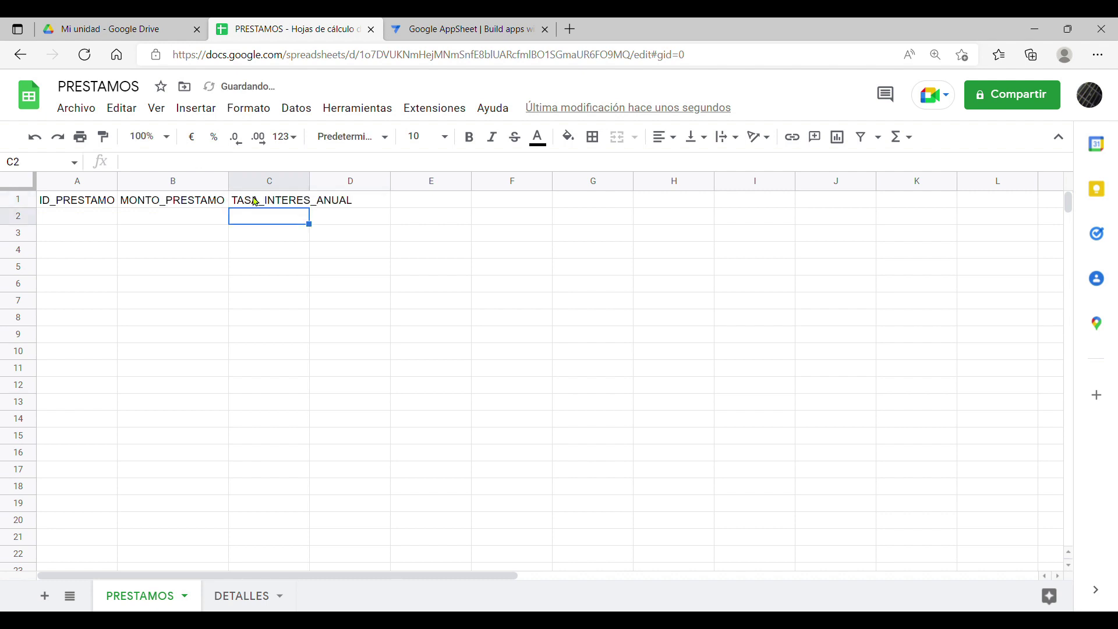
pyautogui.doubleClick(309, 181)
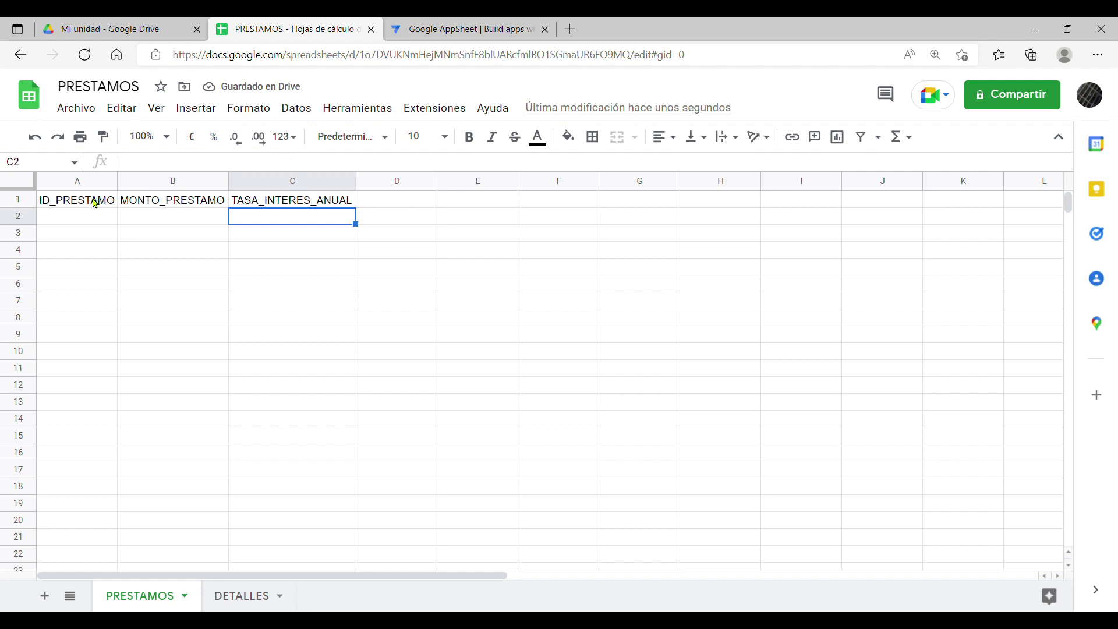
# Enter the heading CANTIDAD_CUOTAS in D1 of the PRESTAMOS sheet and fit column D's width to it
pyautogui.click(95, 204)
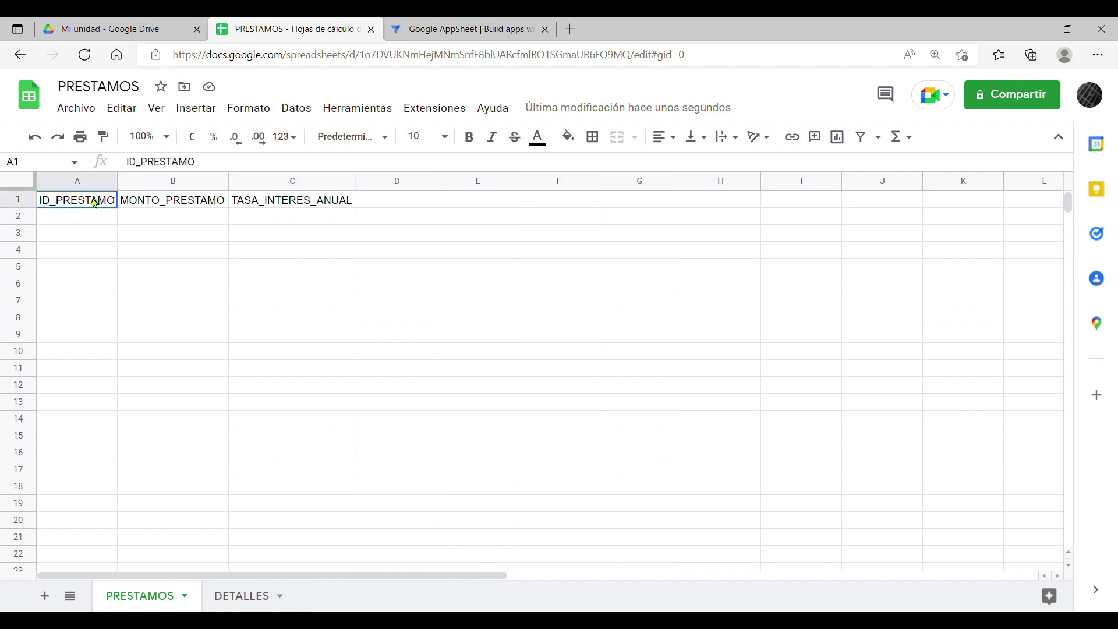
pyautogui.moveTo(103, 203); pyautogui.dragTo(277, 201)
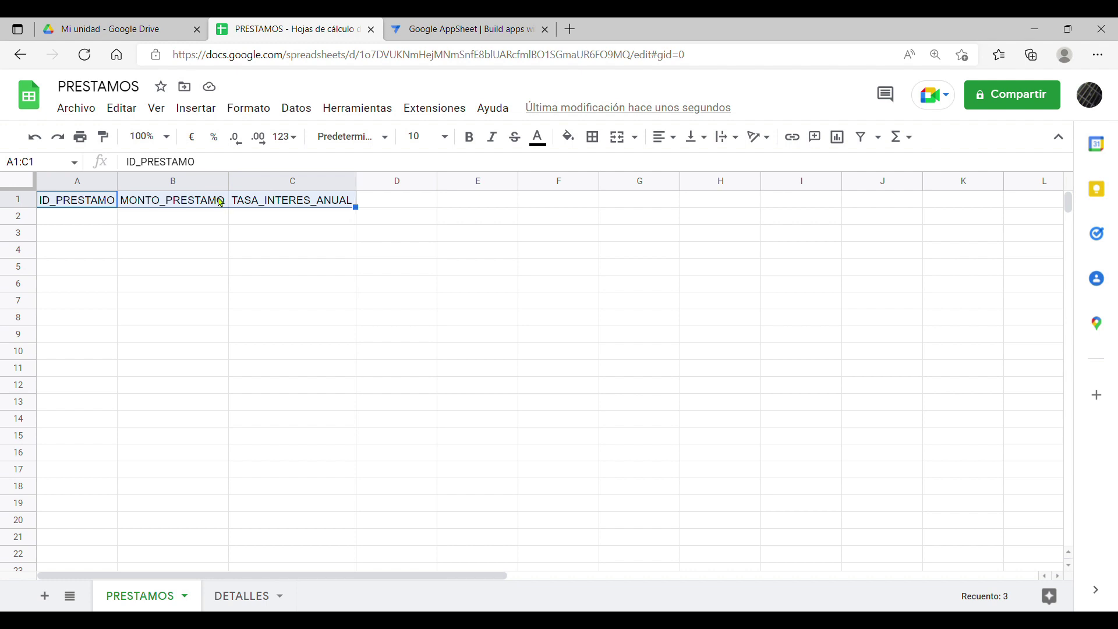
pyautogui.click(398, 204)
pyautogui.write('CANITIDAD')
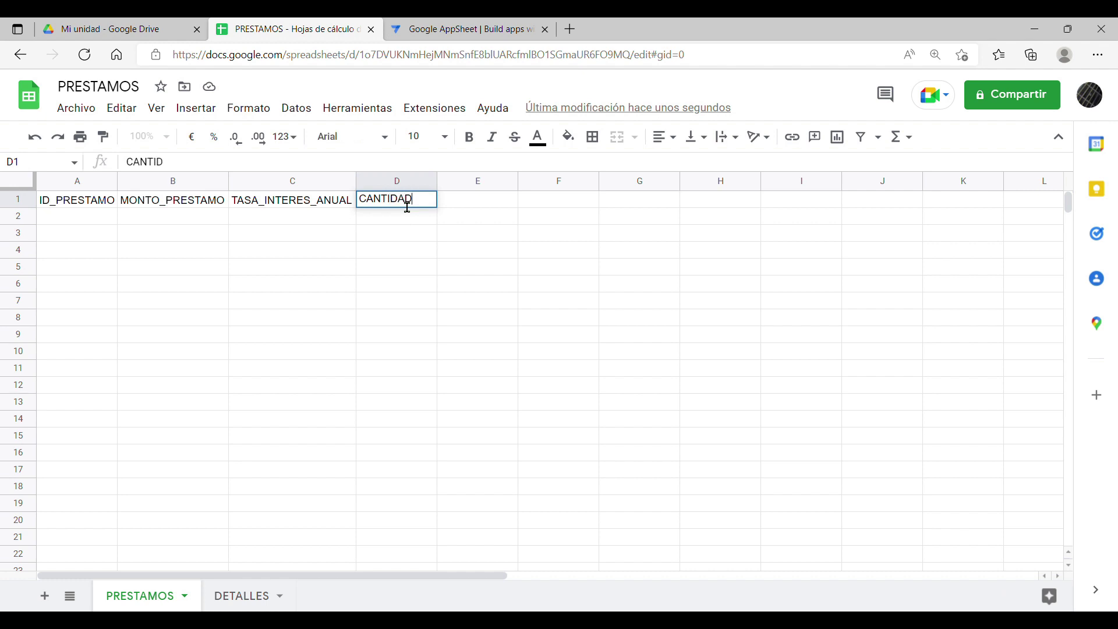
pyautogui.write('_CUOTAS')
pyautogui.press('Return')
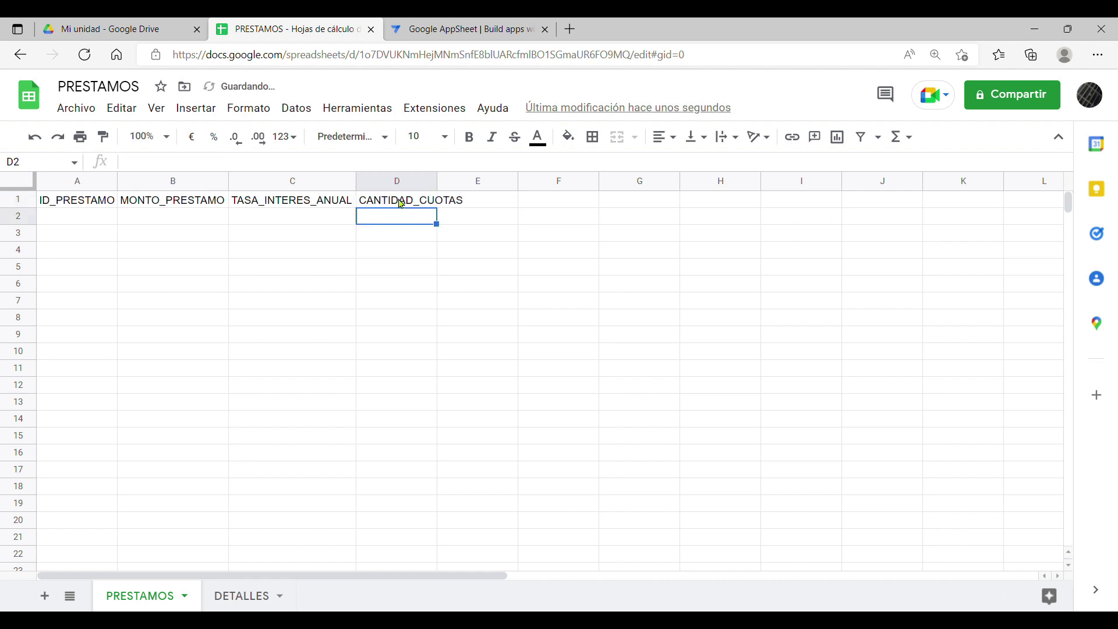
pyautogui.doubleClick(437, 178)
# Make the PRESTAMOS headings in A1:D1 bold and give them a light green fill
pyautogui.moveTo(110, 207); pyautogui.dragTo(464, 202)
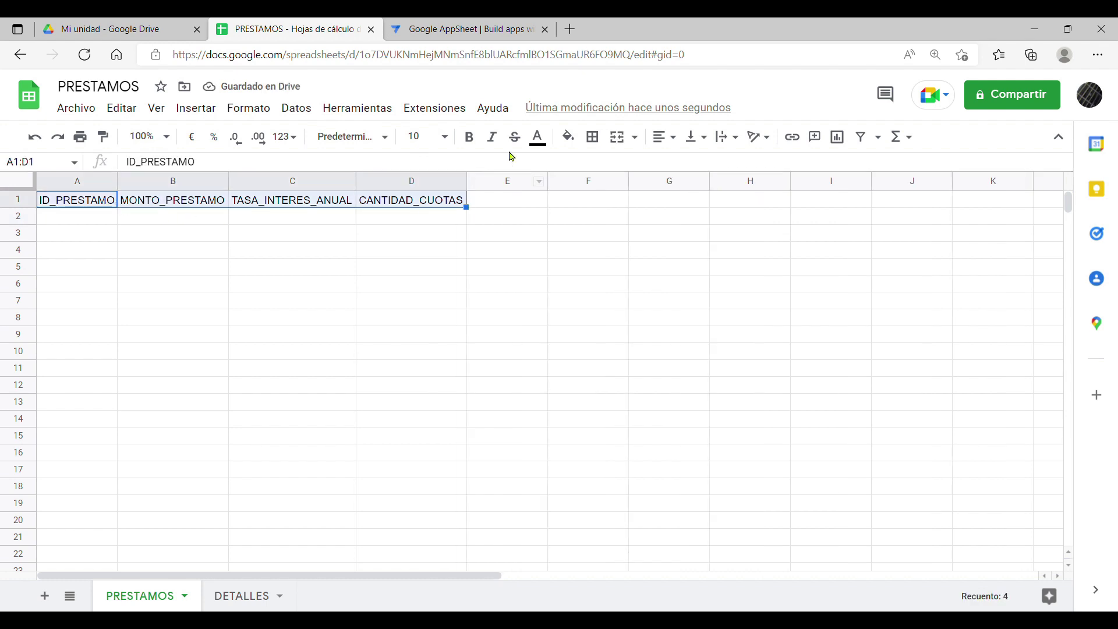
pyautogui.click(477, 140)
pyautogui.click(567, 138)
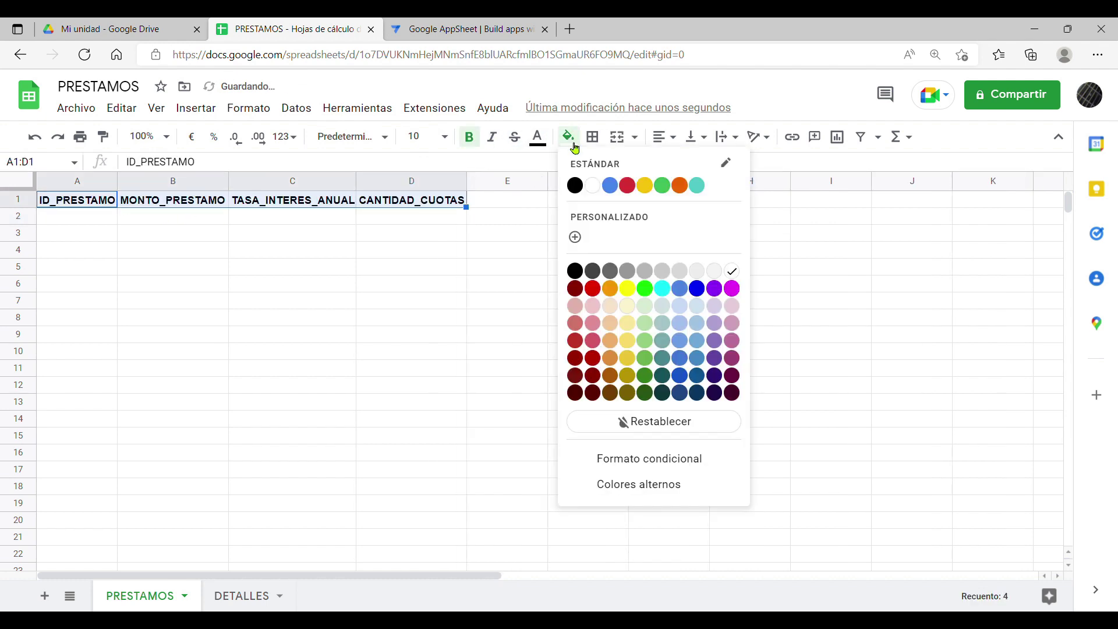
pyautogui.click(654, 309)
pyautogui.click(553, 302)
pyautogui.click(73, 205)
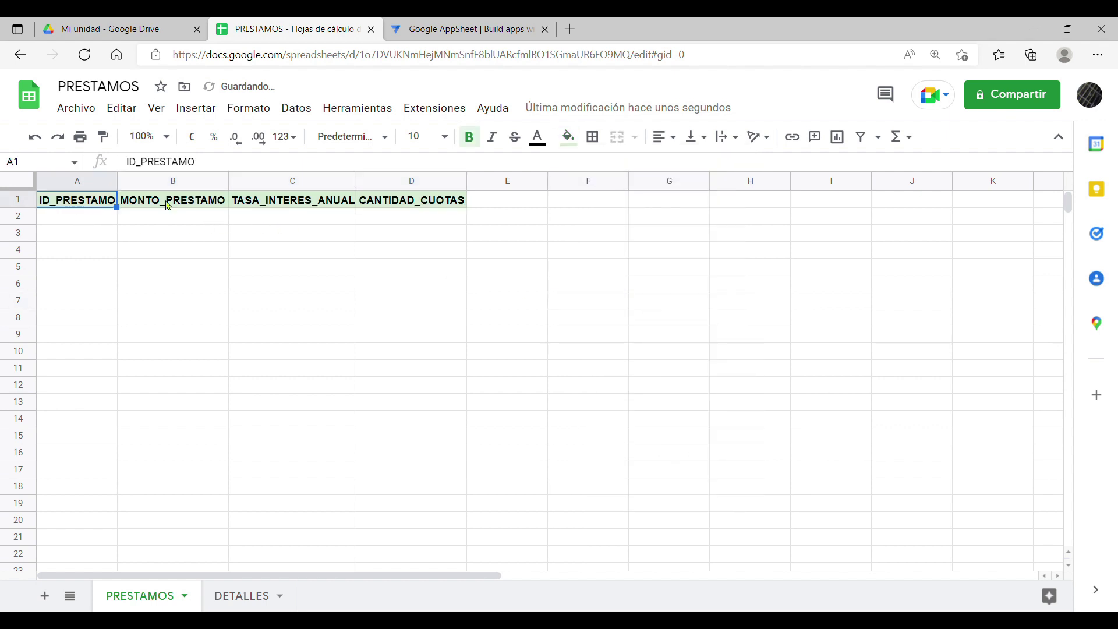
pyautogui.click(444, 208)
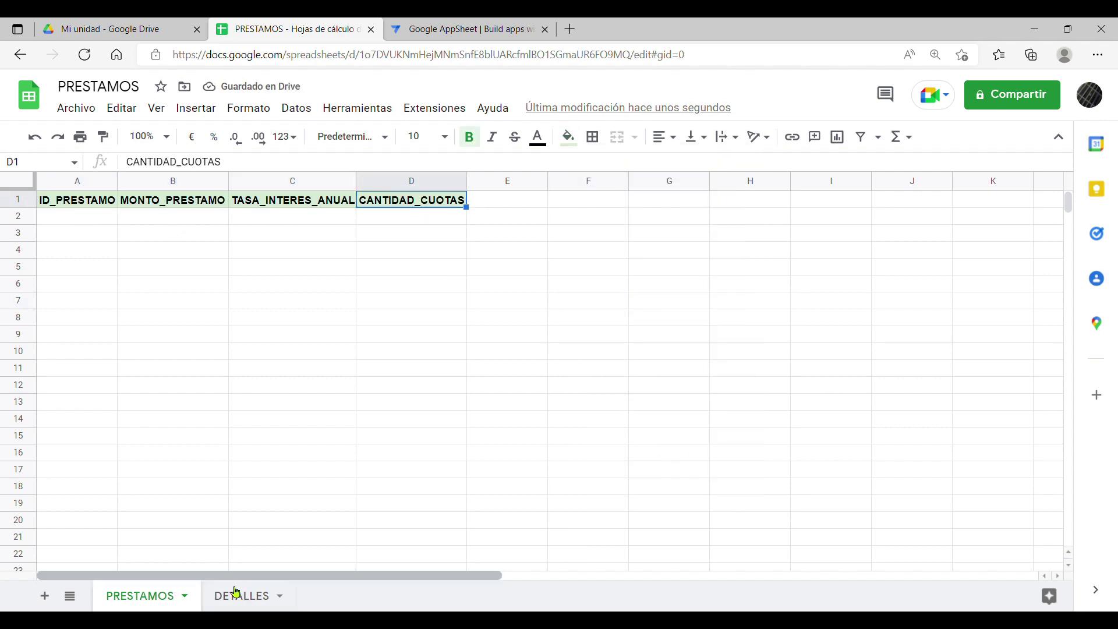
# On DETALLES, enter orange-filled headings from A1: PERIODO, FECHA VENCIMIENTO, PAGO TOTAL, PAGO INTERES, PAGO PRINCIPAL, BALANCE, FECHA DE PAGO, MONTO PAGADO, SALDO, ESTADO
pyautogui.click(251, 596)
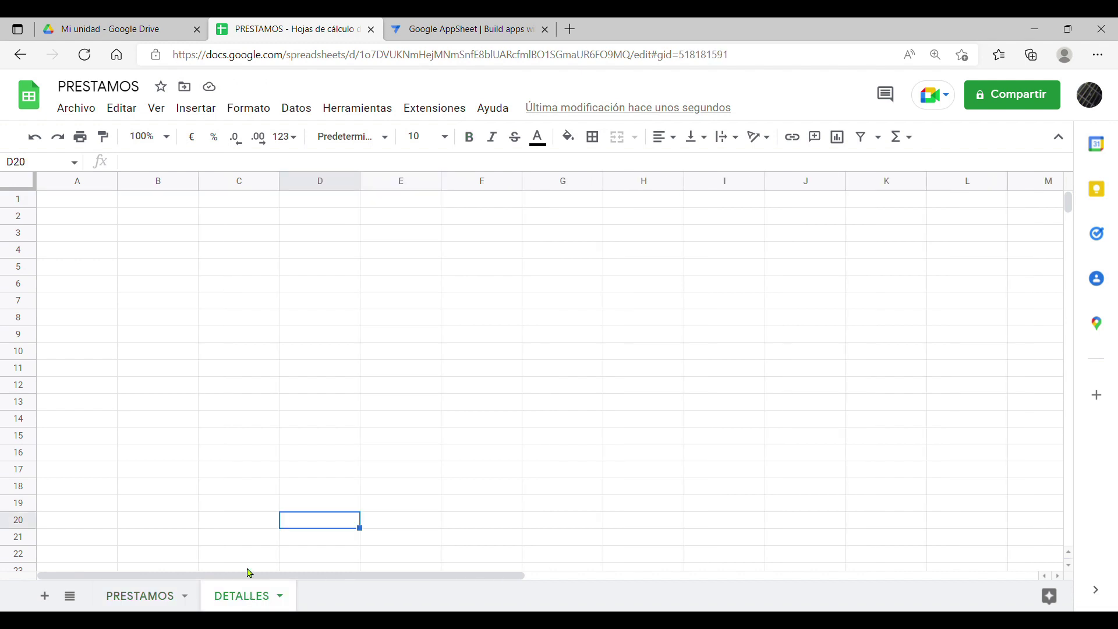
pyautogui.click(73, 203)
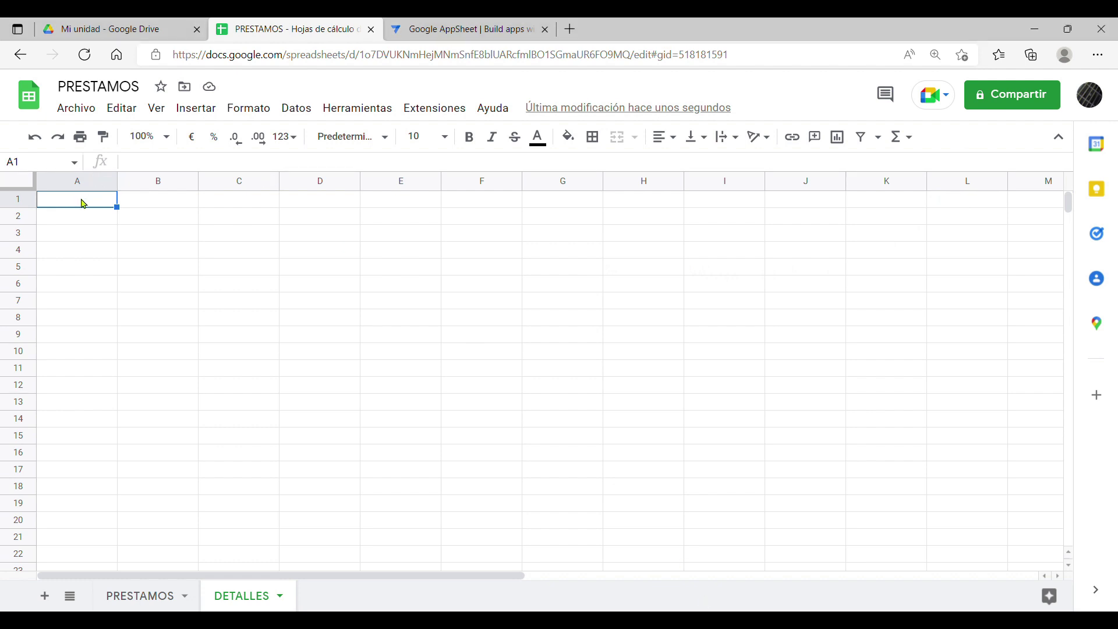
pyautogui.click(145, 206)
pyautogui.click(79, 207)
pyautogui.write('PERIODO\tFECHA VENCIMIENTO\tPAGO TOTAL\tPAGO INTERES\tPAGO PRINCIPAL\tBALANCE\tFECHA DE PAGO\tMONTO PAGADO\tSALDO\tESTADO')
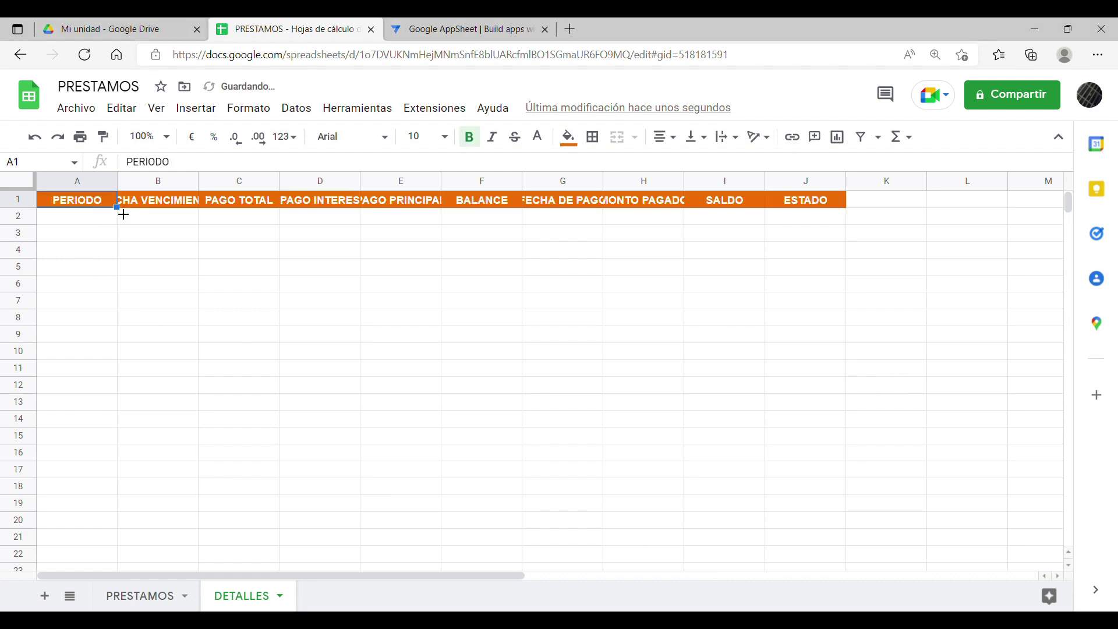
# Fit the widths of all columns on the DETALLES sheet to their headings
pyautogui.click(29, 182)
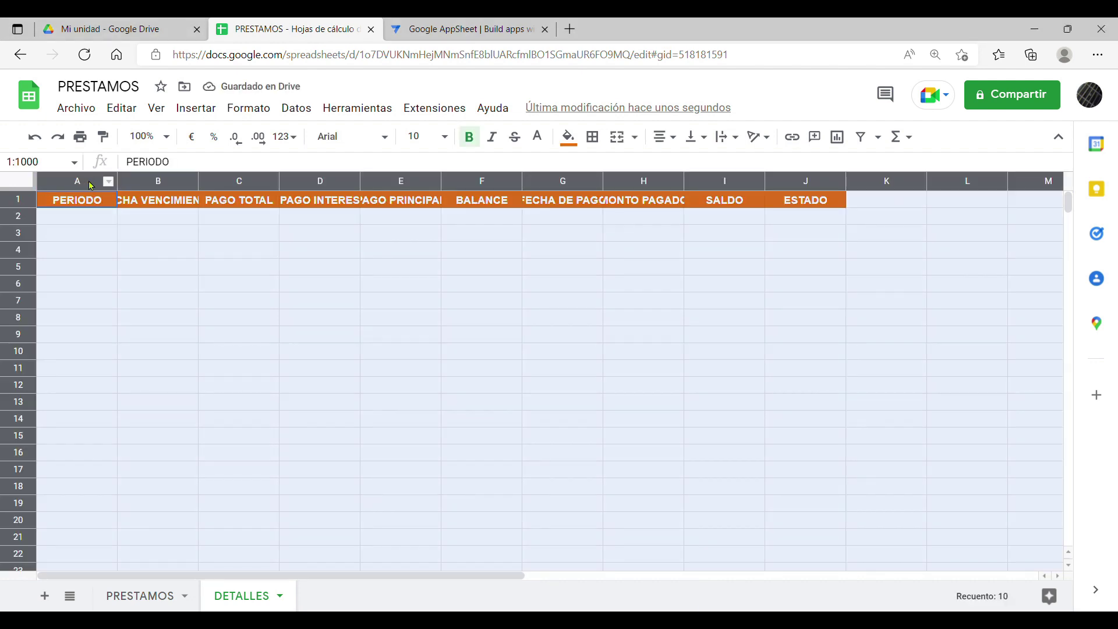
pyautogui.click(114, 181)
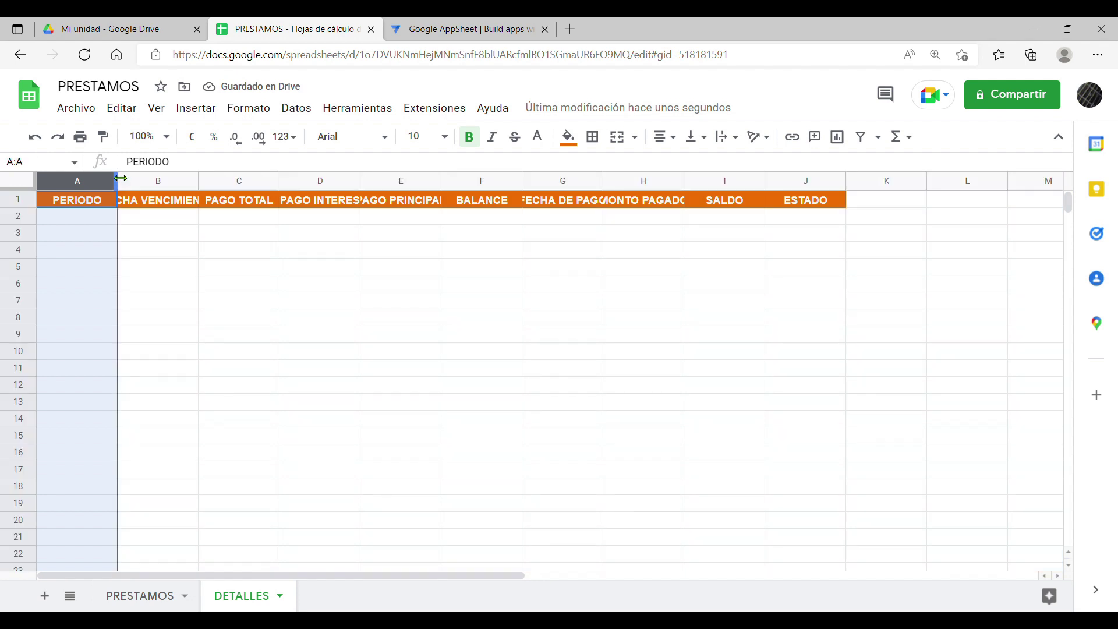
pyautogui.click(27, 181)
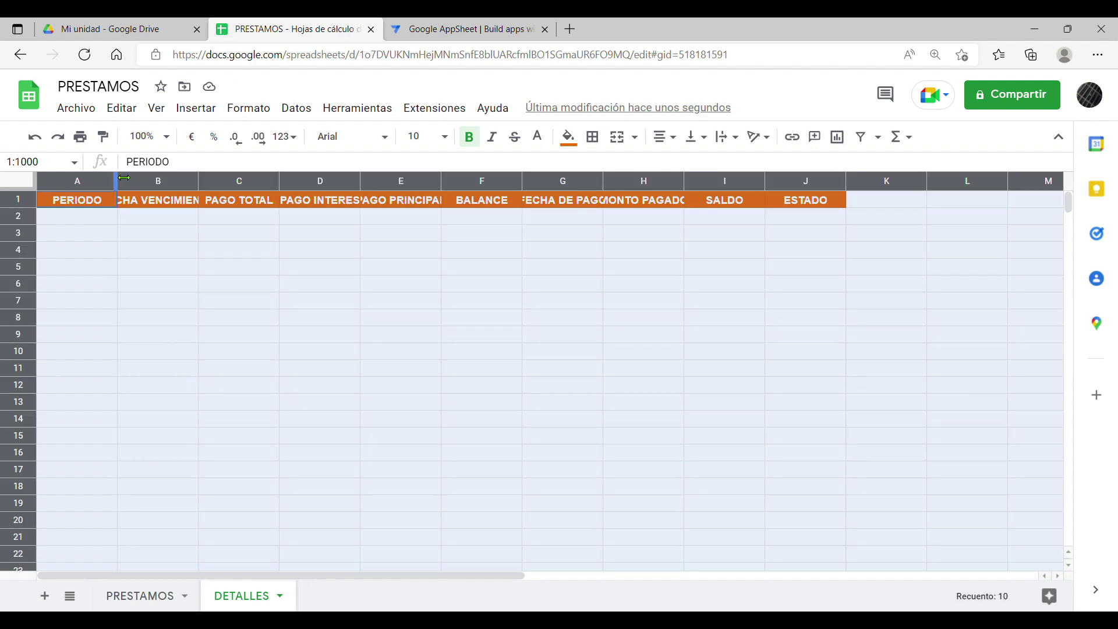
pyautogui.doubleClick(119, 177)
pyautogui.click(180, 221)
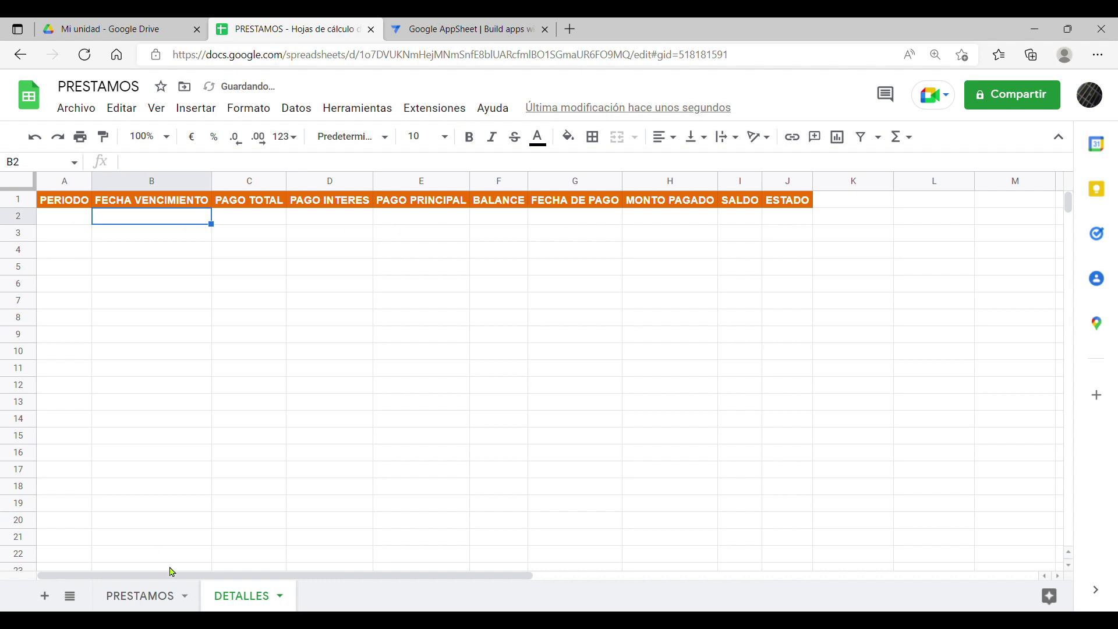
# On the PRESTAMOS sheet, set the text colour of the ID_PRESTAMO heading in A1 to red
pyautogui.click(150, 595)
pyautogui.click(88, 201)
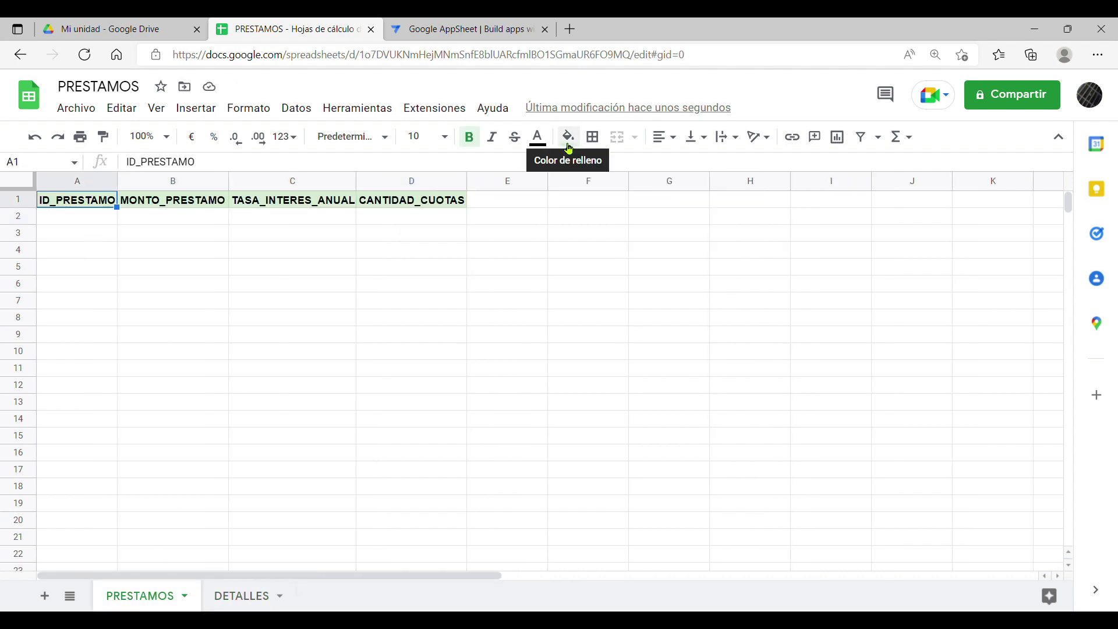
pyautogui.click(538, 138)
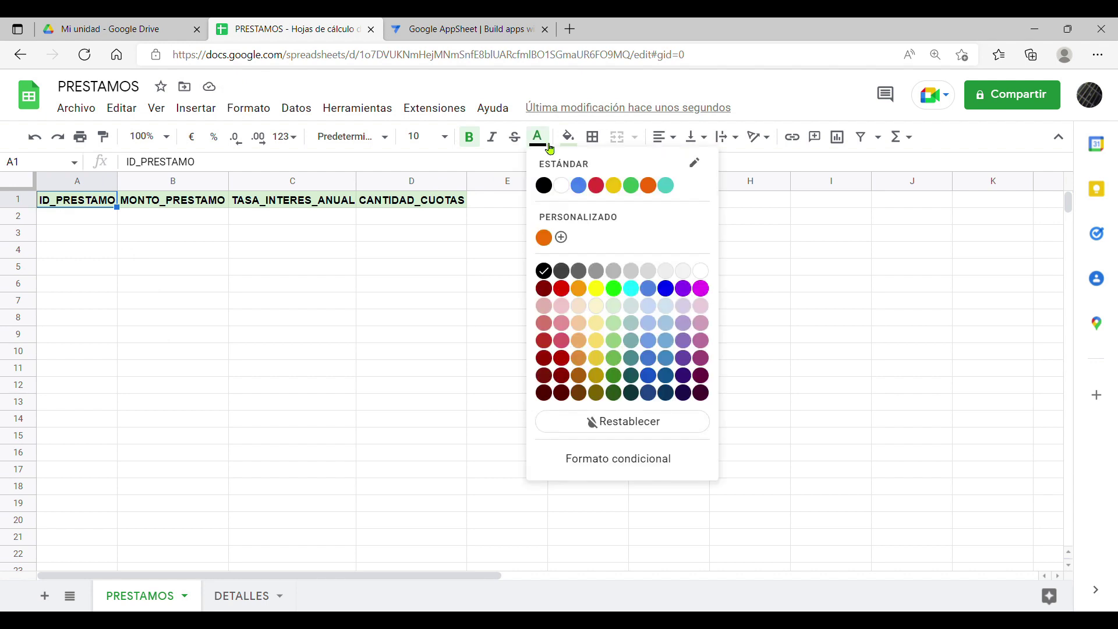
pyautogui.click(562, 290)
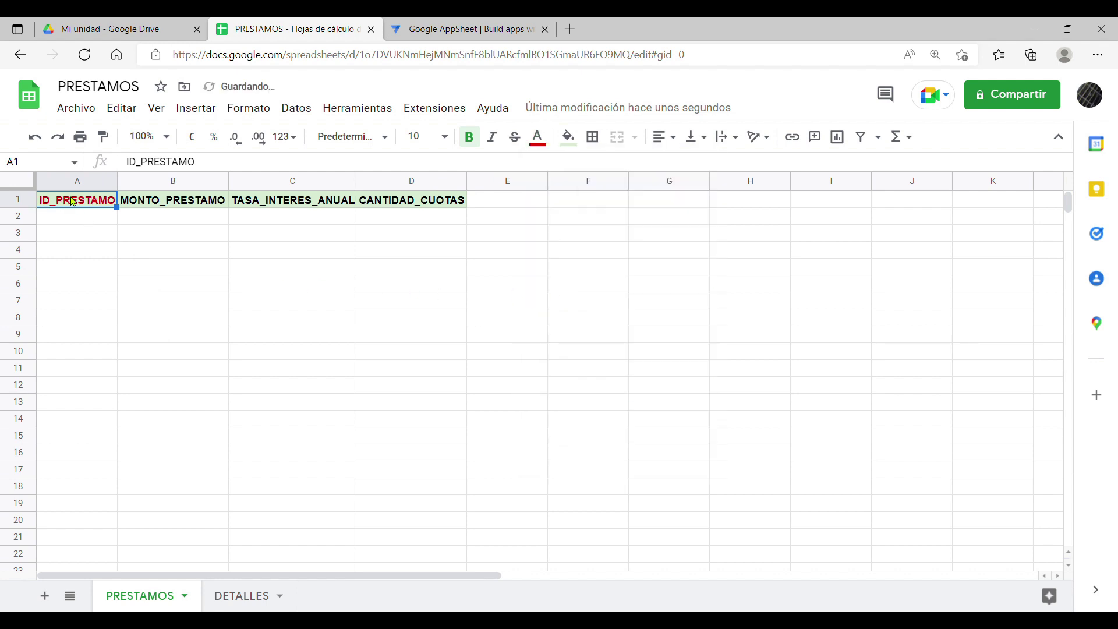
# On the DETALLES sheet, insert two empty columns before the PERIODO column
pyautogui.click(252, 599)
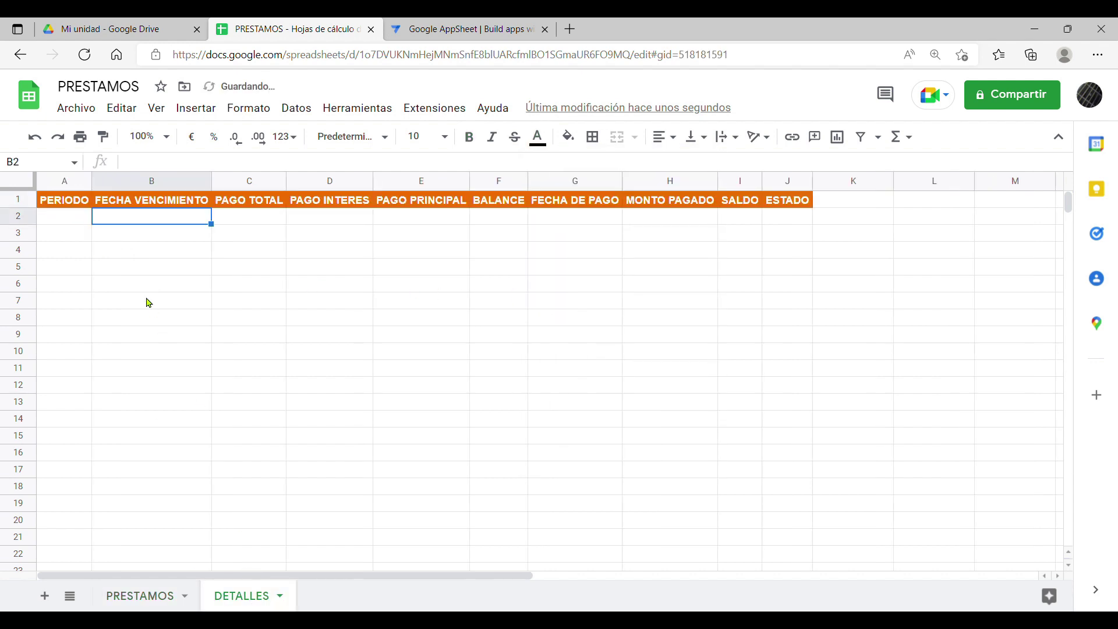
pyautogui.click(65, 200)
pyautogui.click(69, 183)
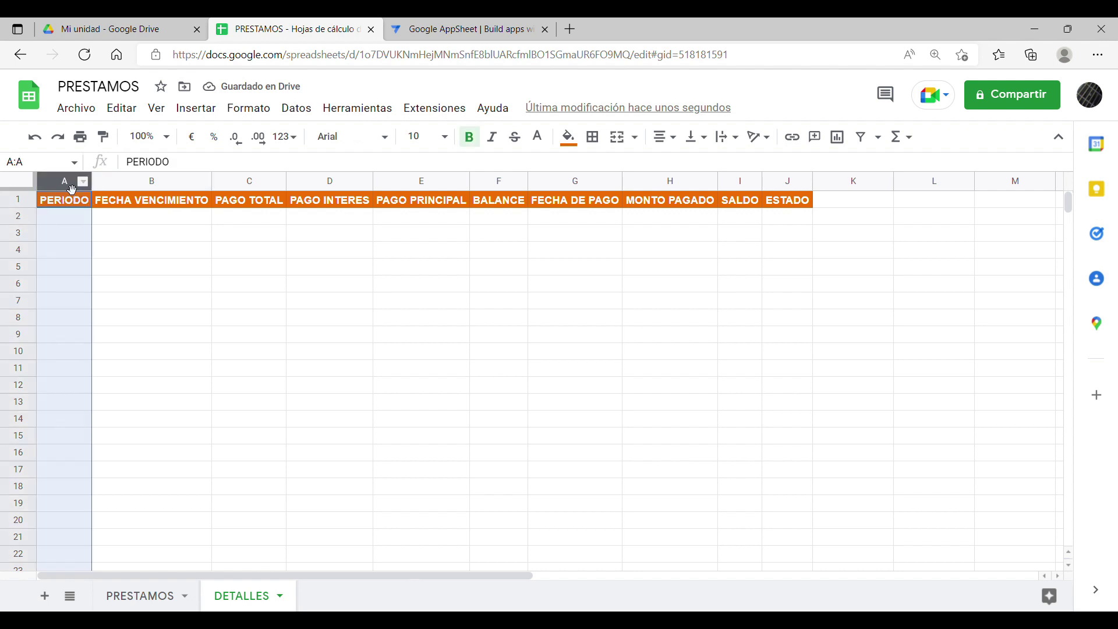
pyautogui.rightClick(70, 186)
pyautogui.click(124, 267)
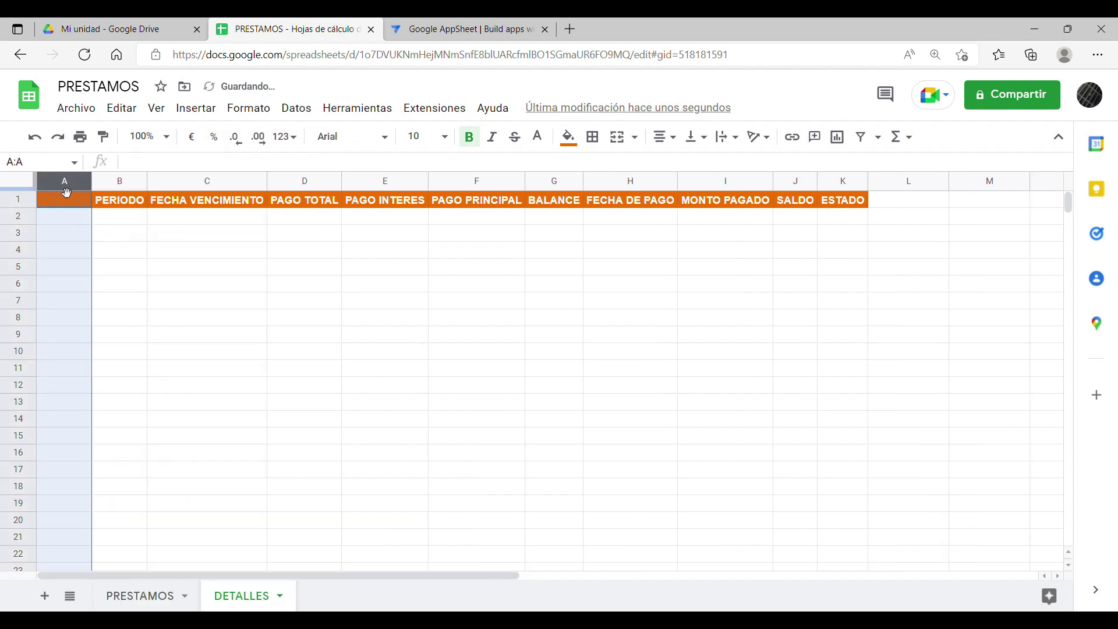
pyautogui.rightClick(66, 186)
pyautogui.click(128, 267)
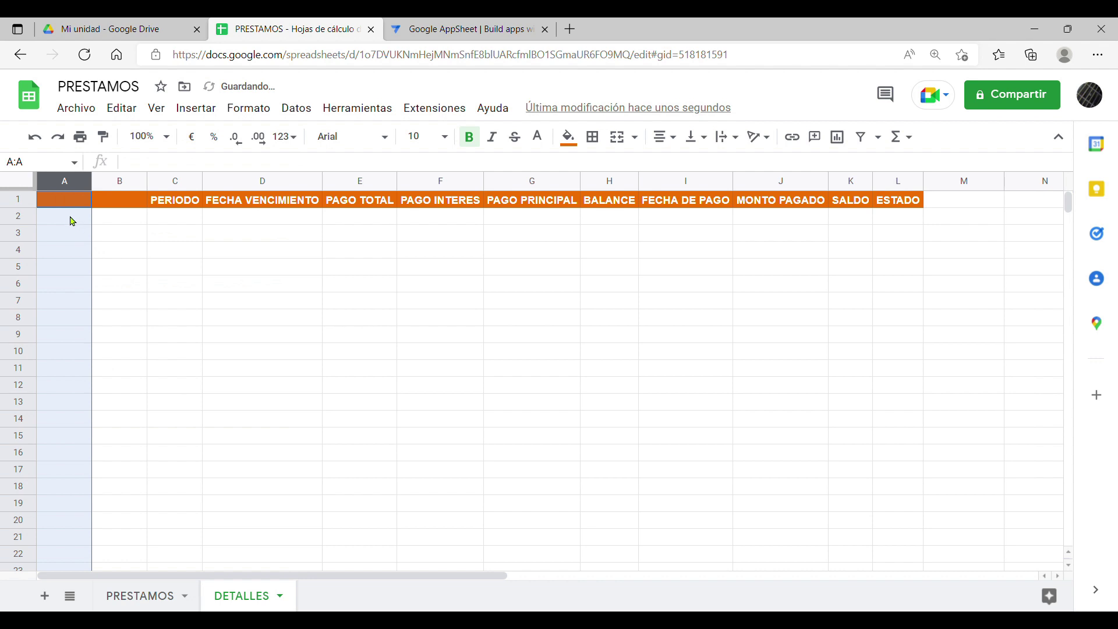
# Enter the heading ID_DETALLE in A1 of the DETALLES sheet and fit column A's width to it
pyautogui.click(87, 201)
pyautogui.write('ID_DETALLE')
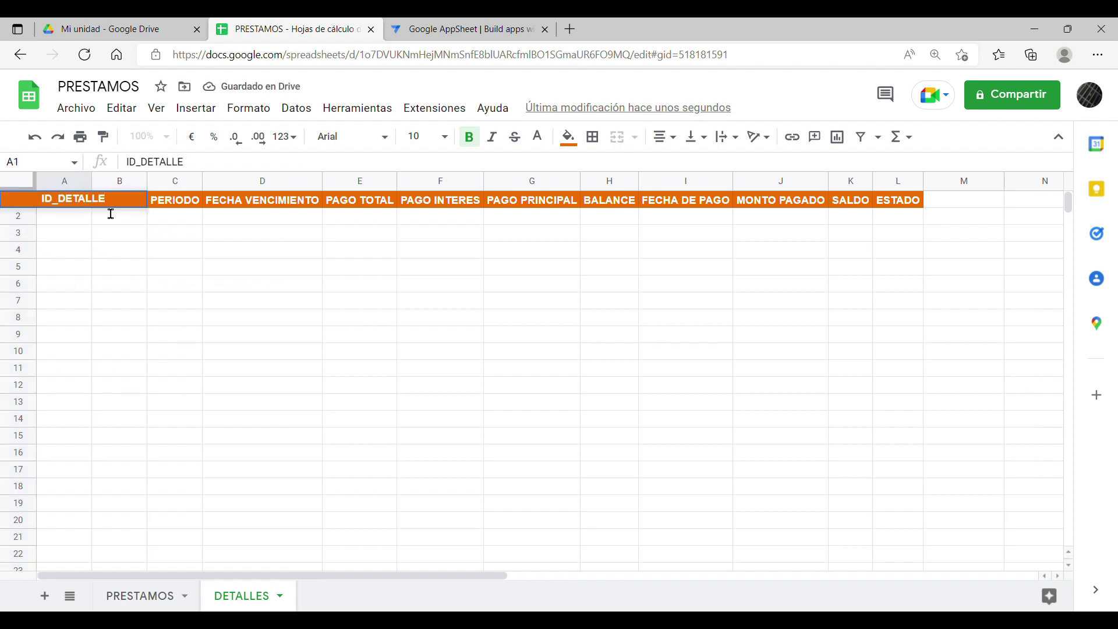
pyautogui.click(103, 205)
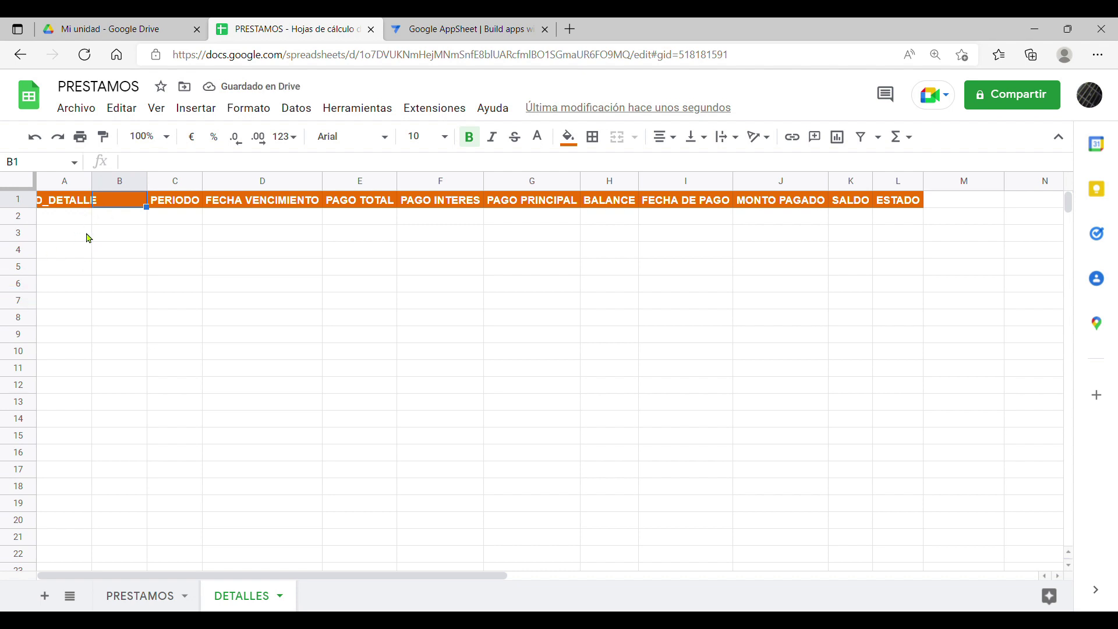
pyautogui.doubleClick(94, 182)
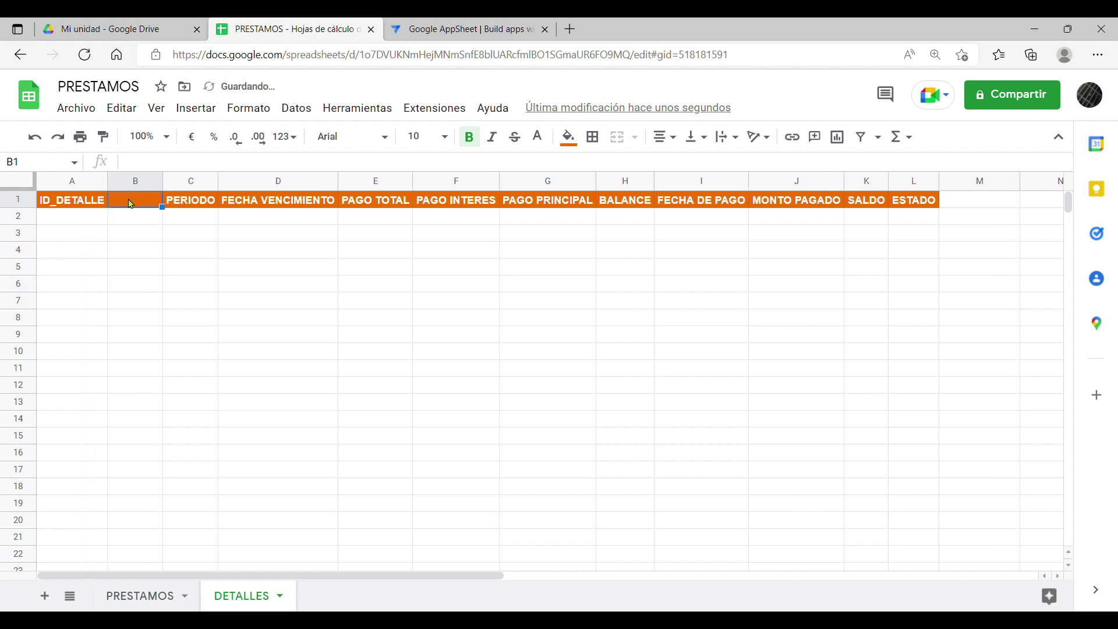
# Enter the heading ID_PRESTAMO in B1 of the DETALLES sheet and fit column B's width to it
pyautogui.write('ID_')
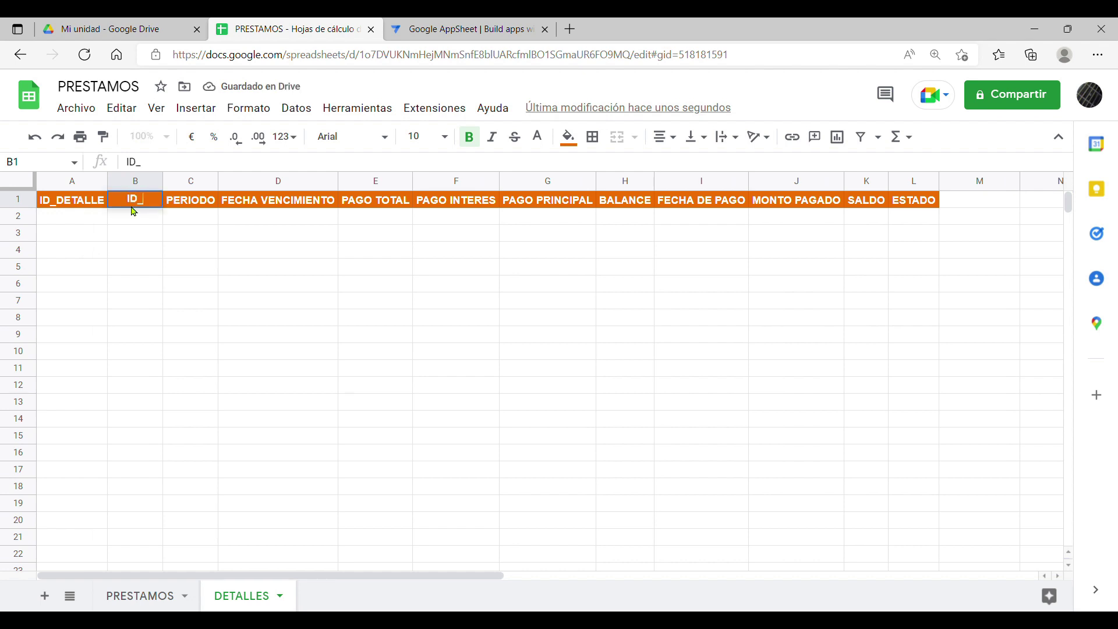
pyautogui.write('PRESTAMO')
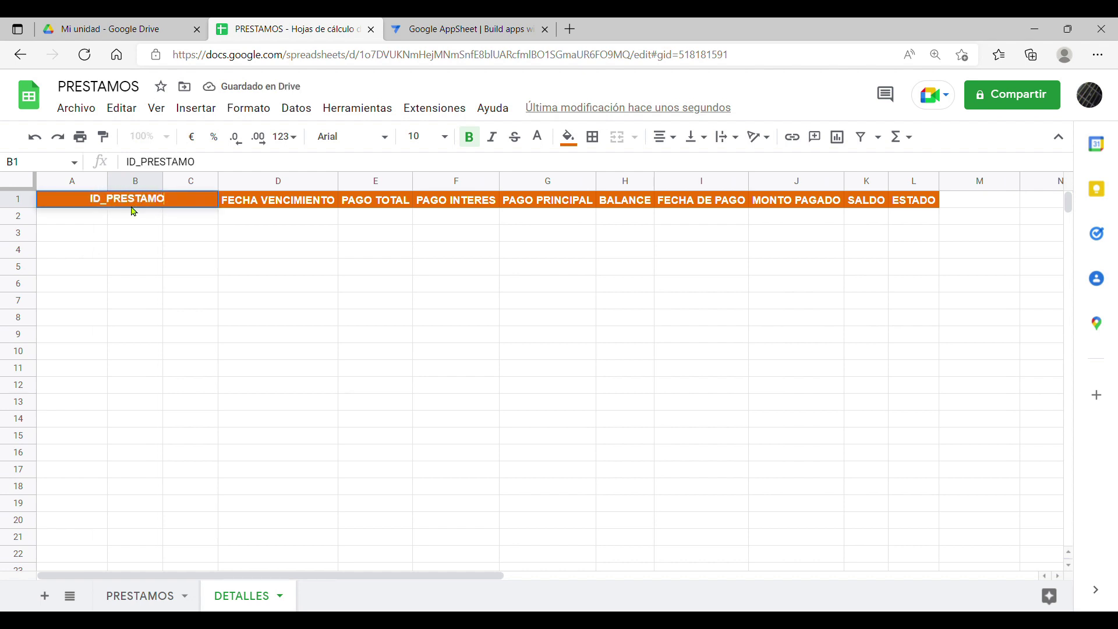
pyautogui.press('Return')
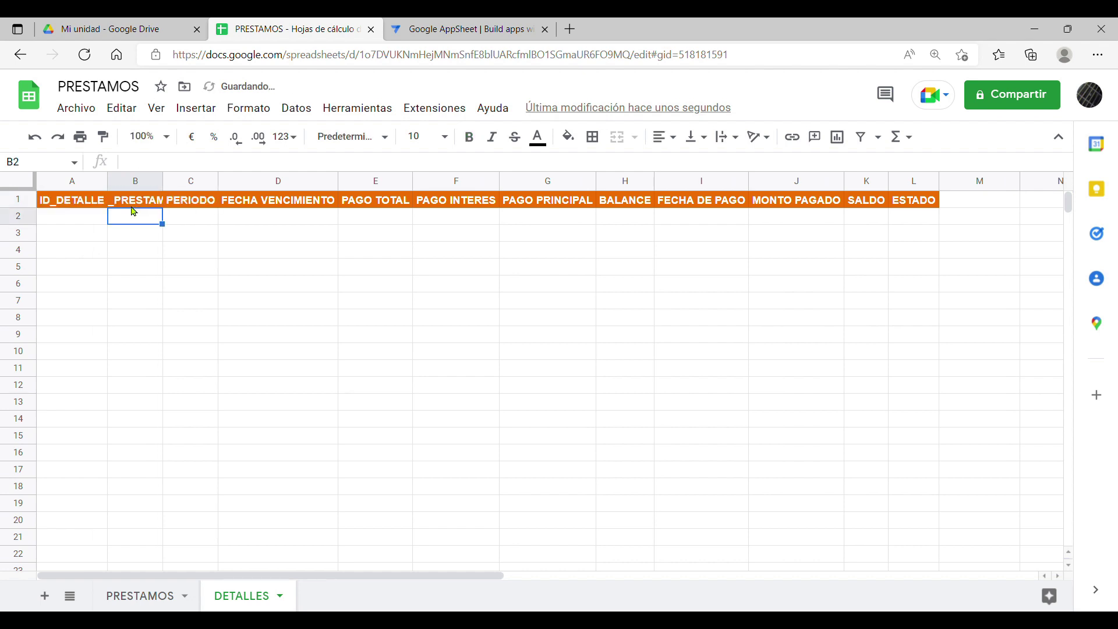
pyautogui.doubleClick(163, 180)
pyautogui.click(159, 200)
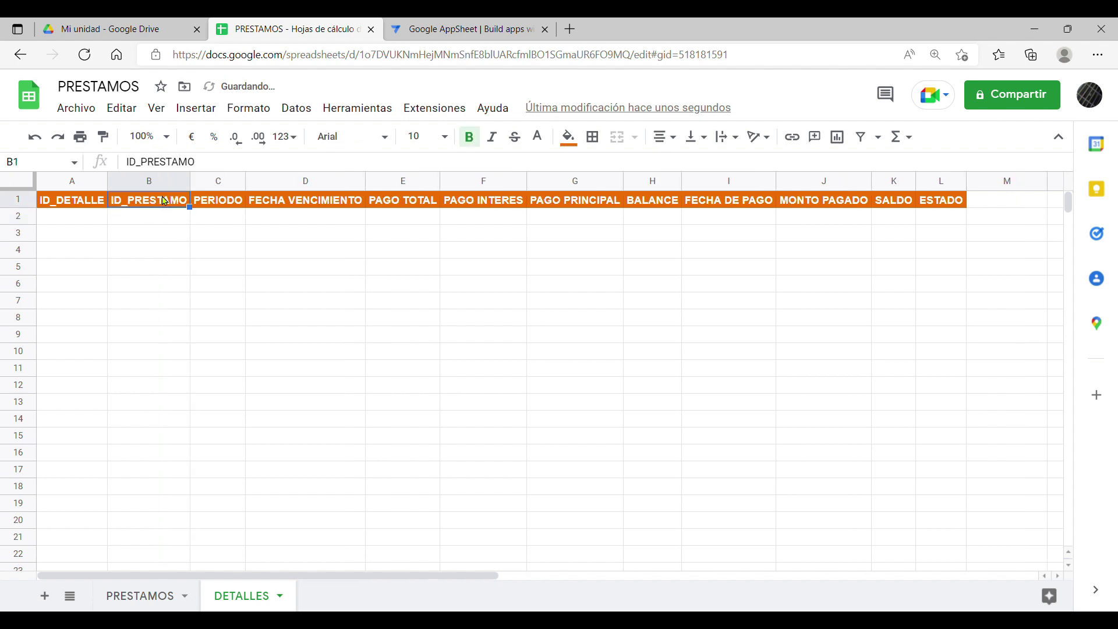
# Check the ID_PRESTAMO heading on PRESTAMOS, and set the text colour of the matching heading in B1 of DETALLES to blue
pyautogui.click(122, 593)
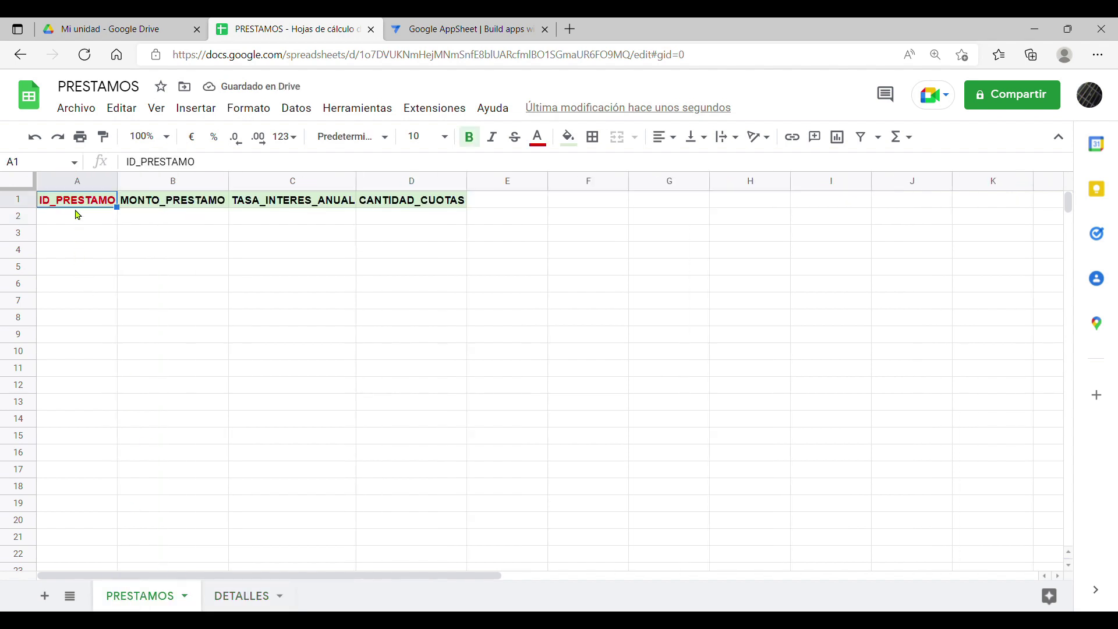
pyautogui.click(150, 201)
pyautogui.click(243, 595)
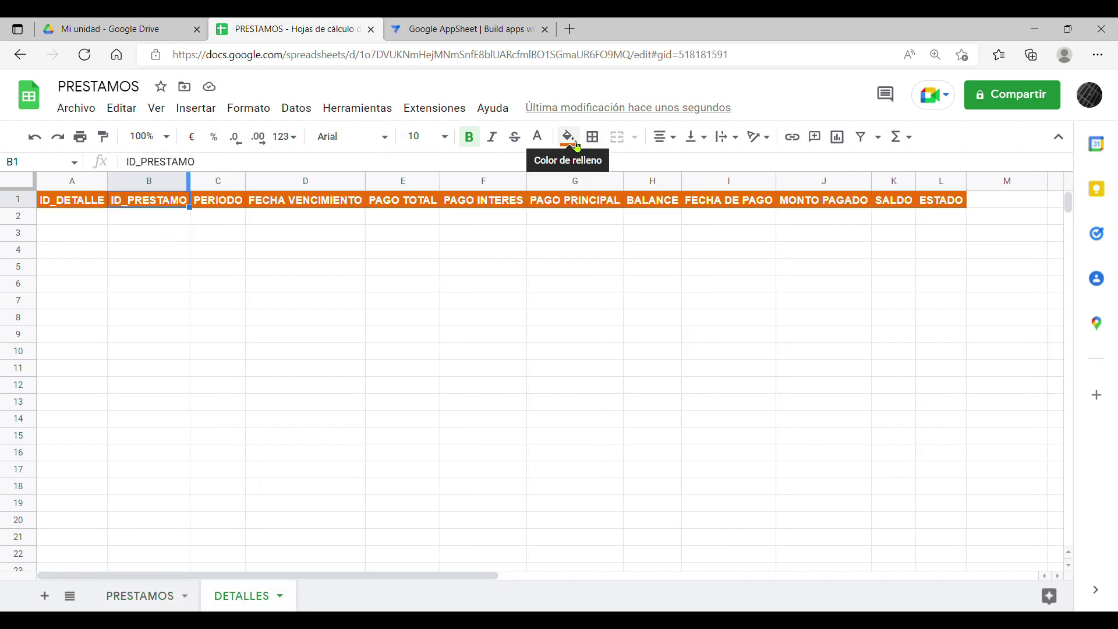
pyautogui.click(543, 140)
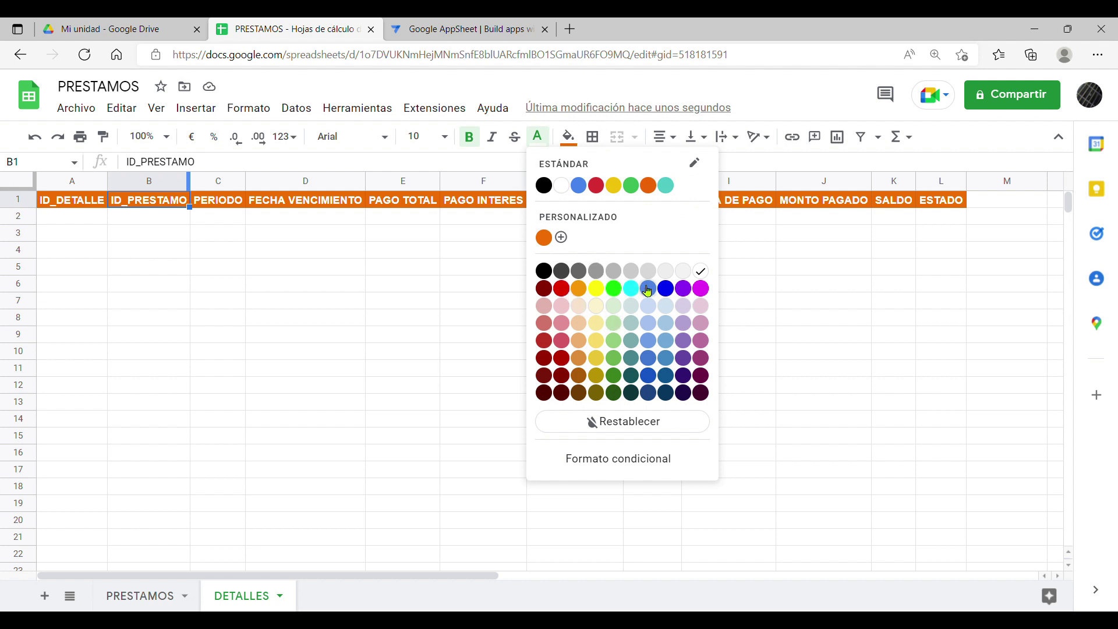
pyautogui.click(671, 291)
pyautogui.click(568, 288)
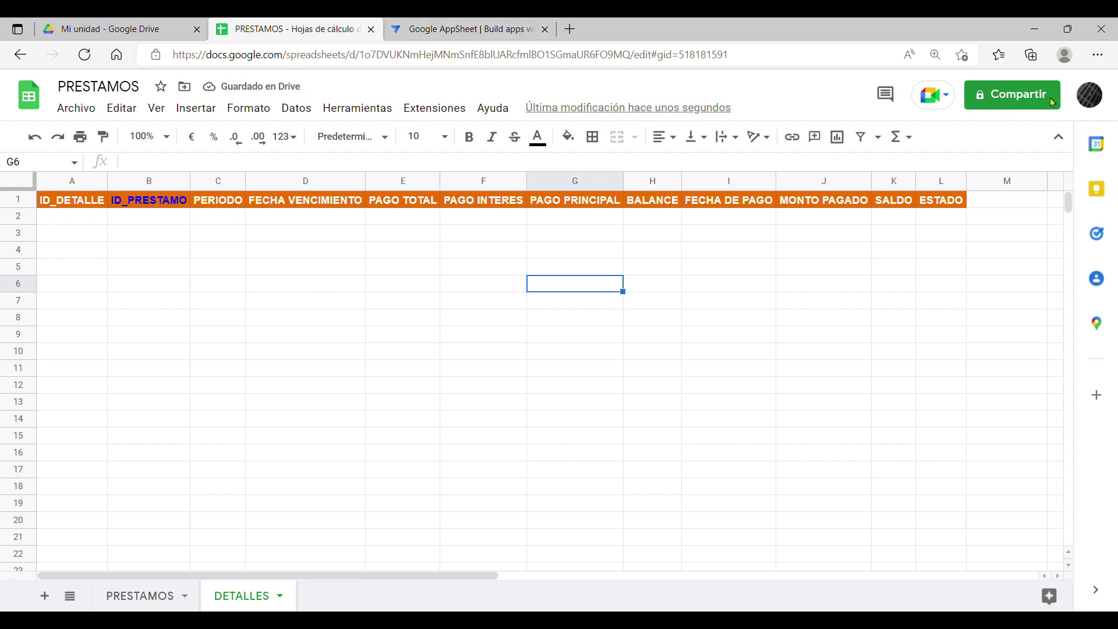
# Switch to the AppSheet site, sign in with the owner's Google account and allow AppSheet the requested access
pyautogui.hotkey('ctrl', 'Tab')
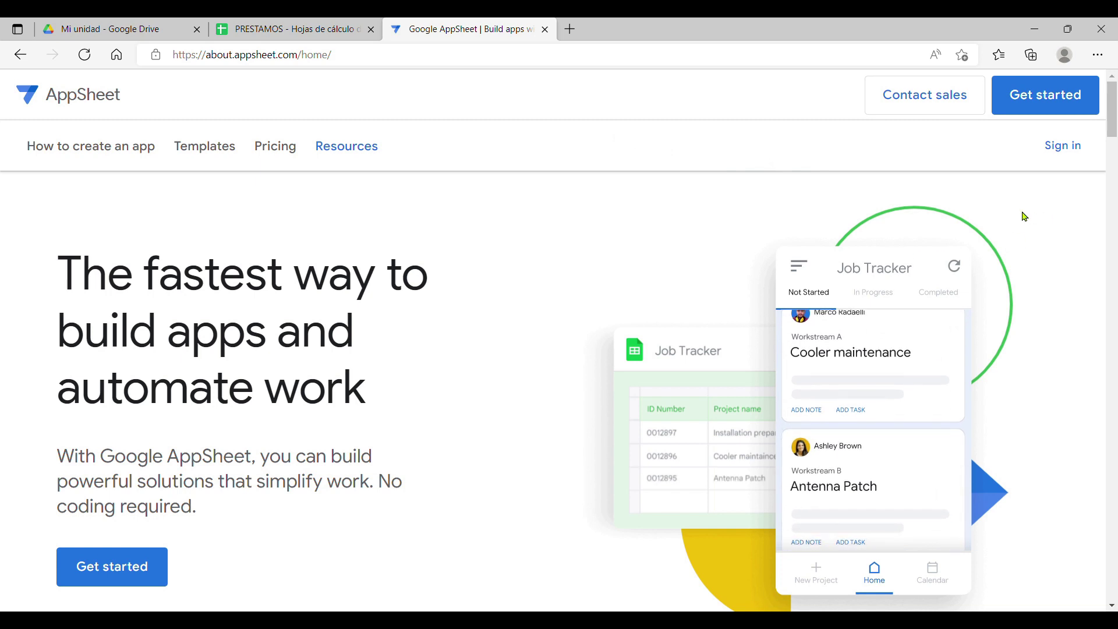
pyautogui.click(1064, 147)
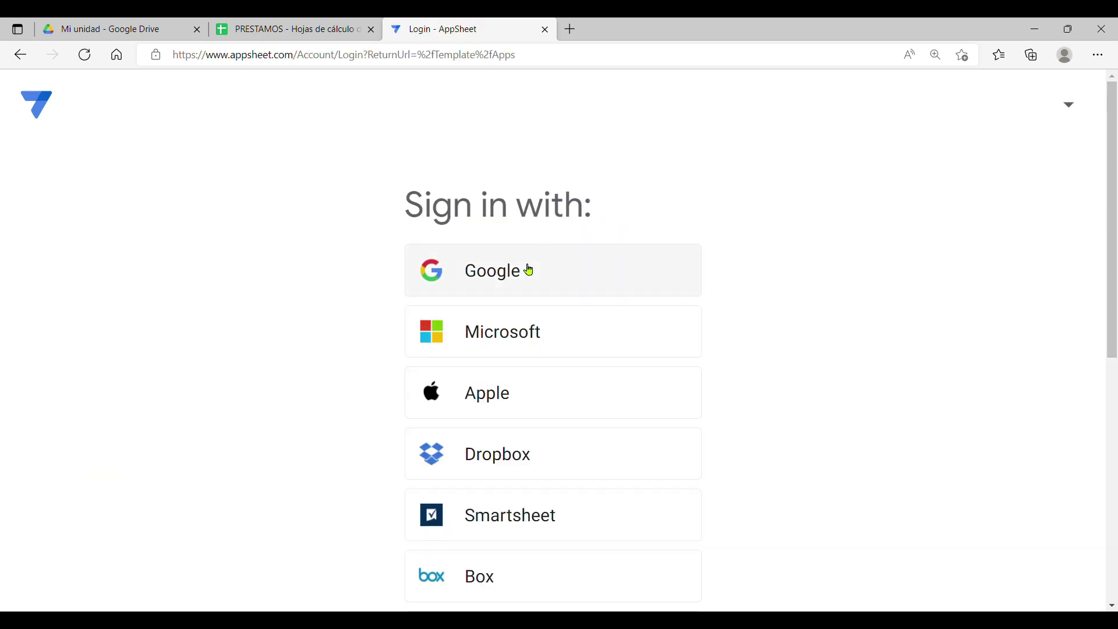
pyautogui.click(559, 278)
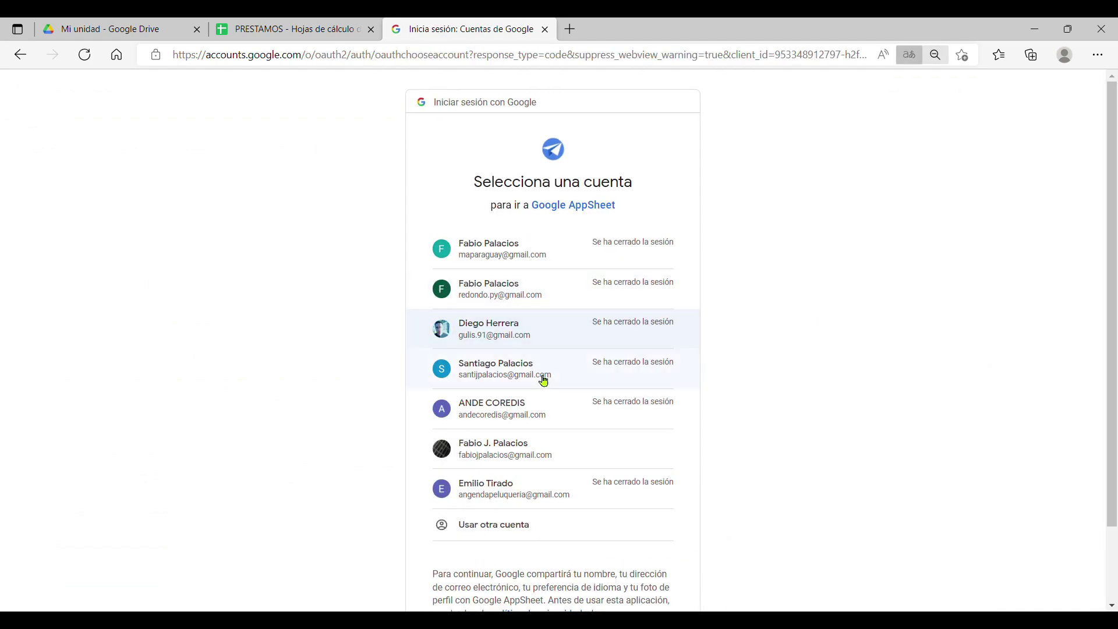
pyautogui.click(519, 445)
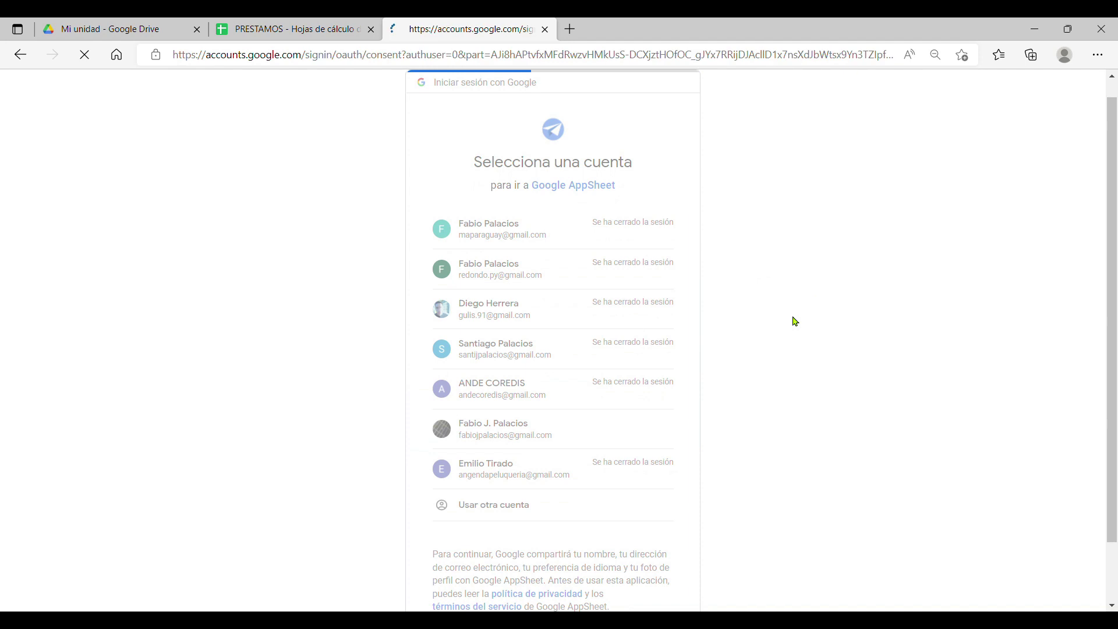
pyautogui.scroll(-3, 758, 372)
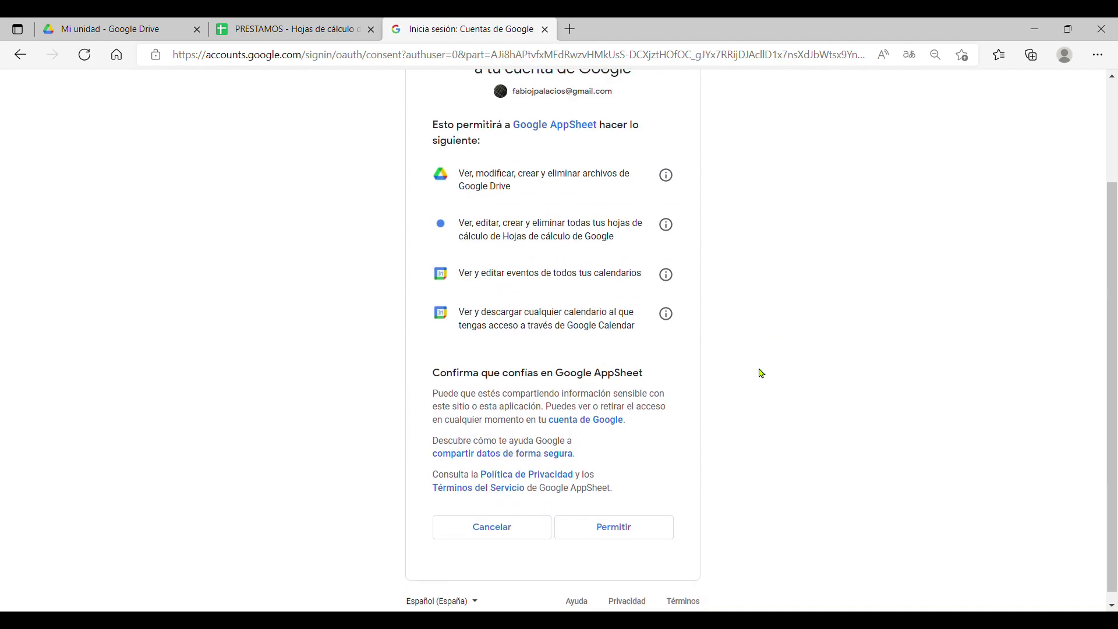
pyautogui.click(629, 521)
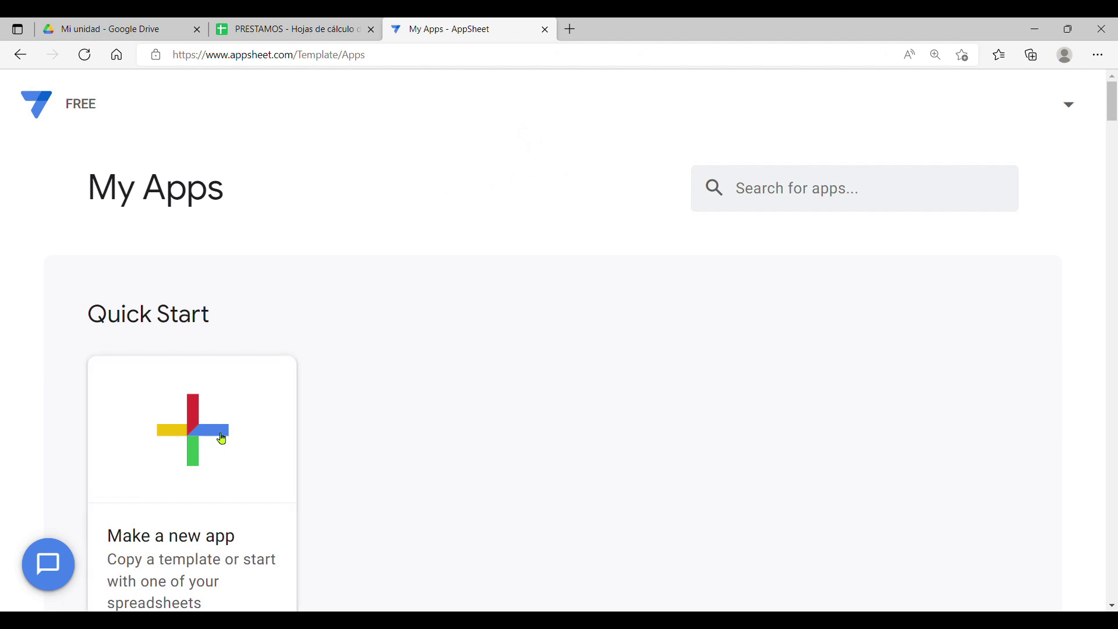
# Start a new app from your own data, name it PRESTAMOS and set its category to Inspections & Surveys
pyautogui.click(209, 435)
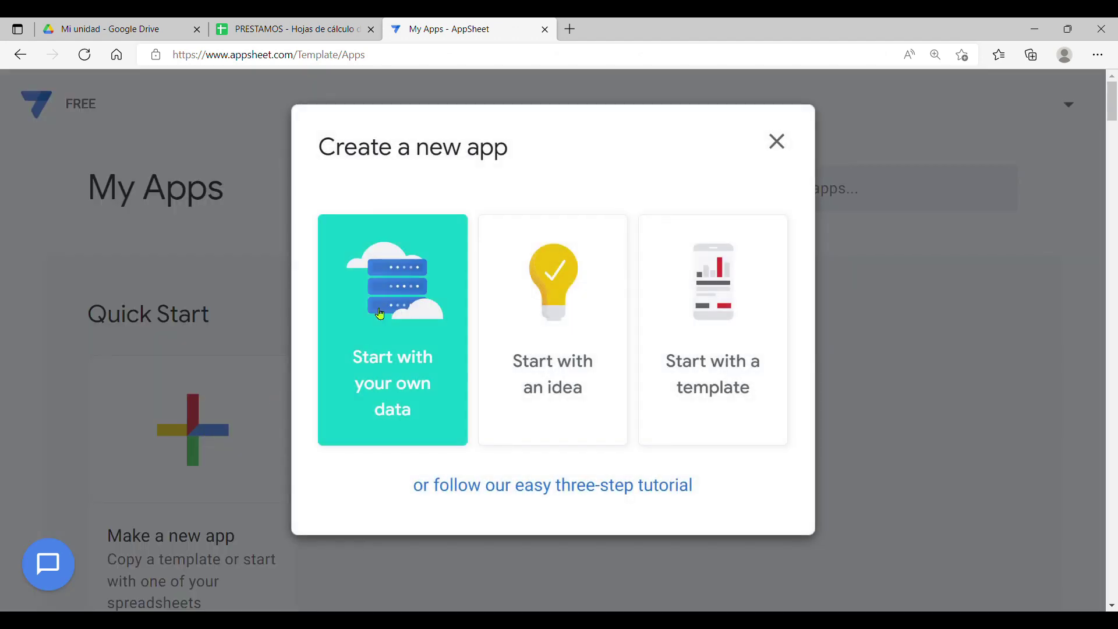
pyautogui.click(411, 283)
pyautogui.moveTo(355, 280); pyautogui.dragTo(283, 263)
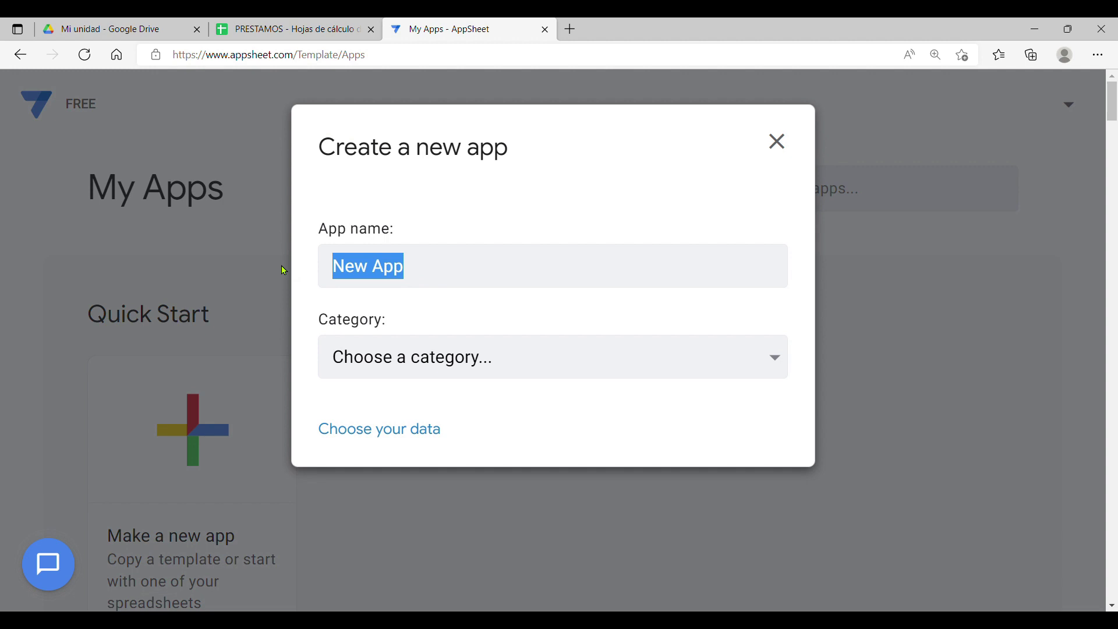
pyautogui.write('PRESTAMOS')
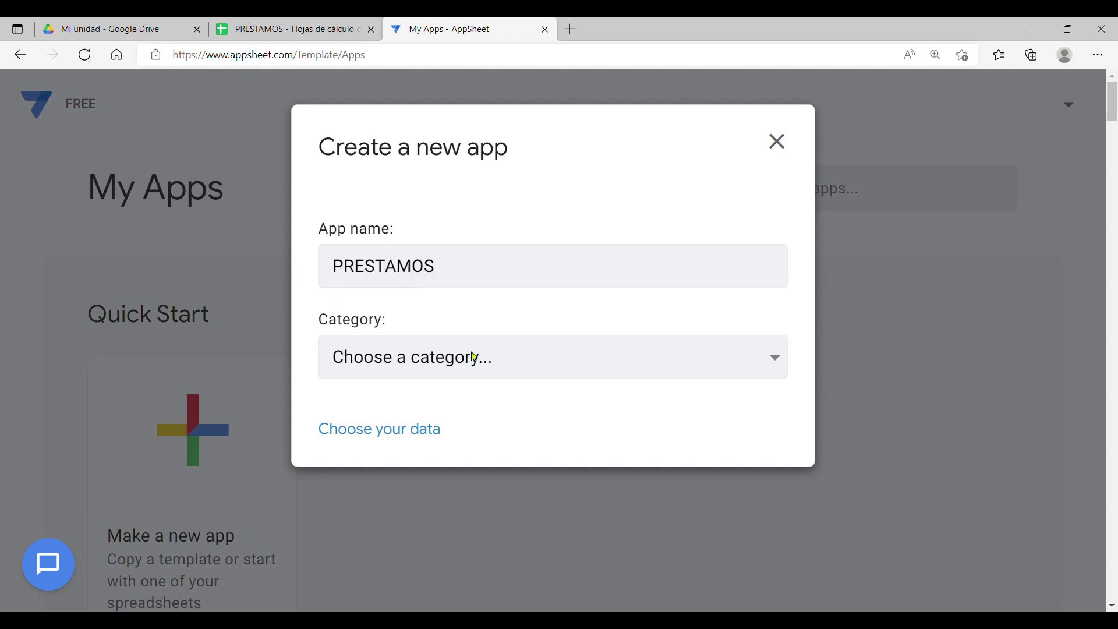
pyautogui.click(386, 59)
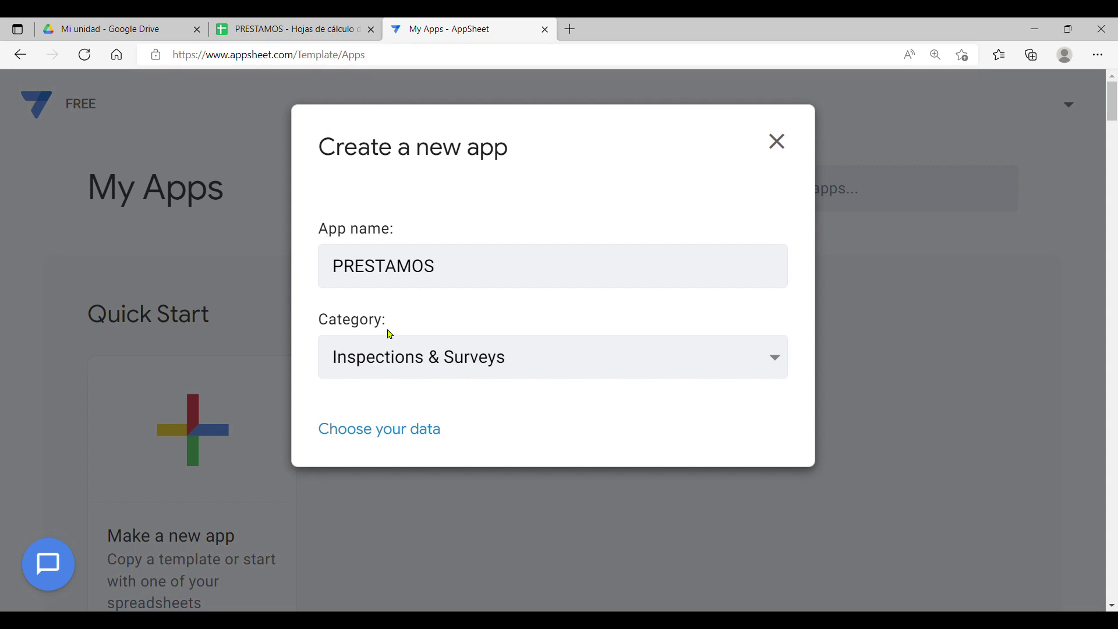
# Search Google Drive for PREST, choose the PRESTAMOS spreadsheet as the new app's data source and dismiss the app-ready dialog
pyautogui.click(371, 431)
pyautogui.click(392, 238)
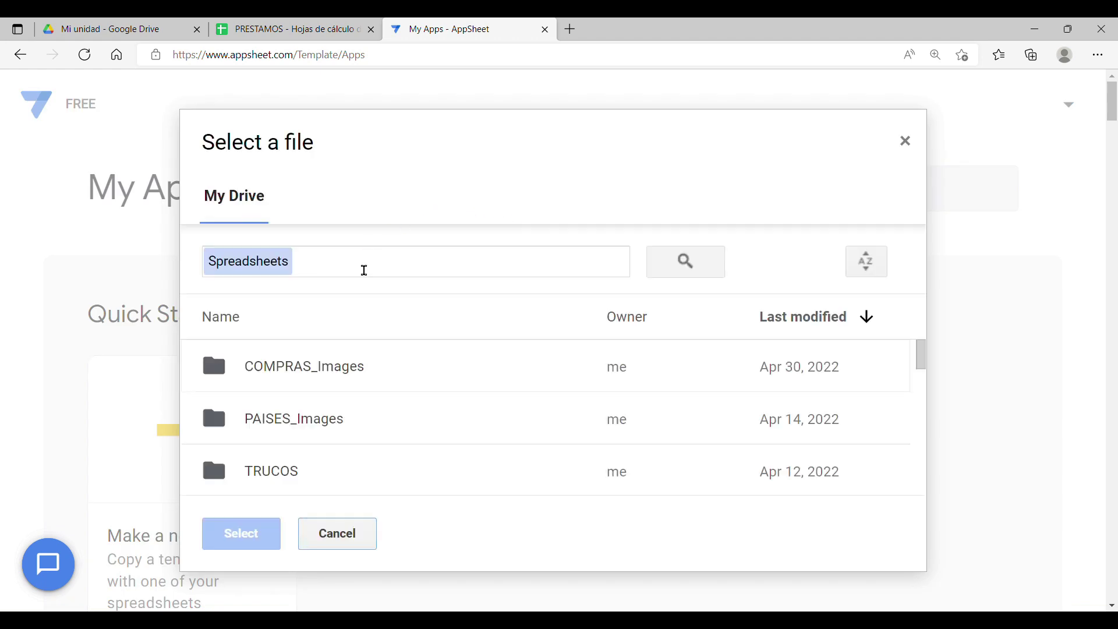
pyautogui.write('P')
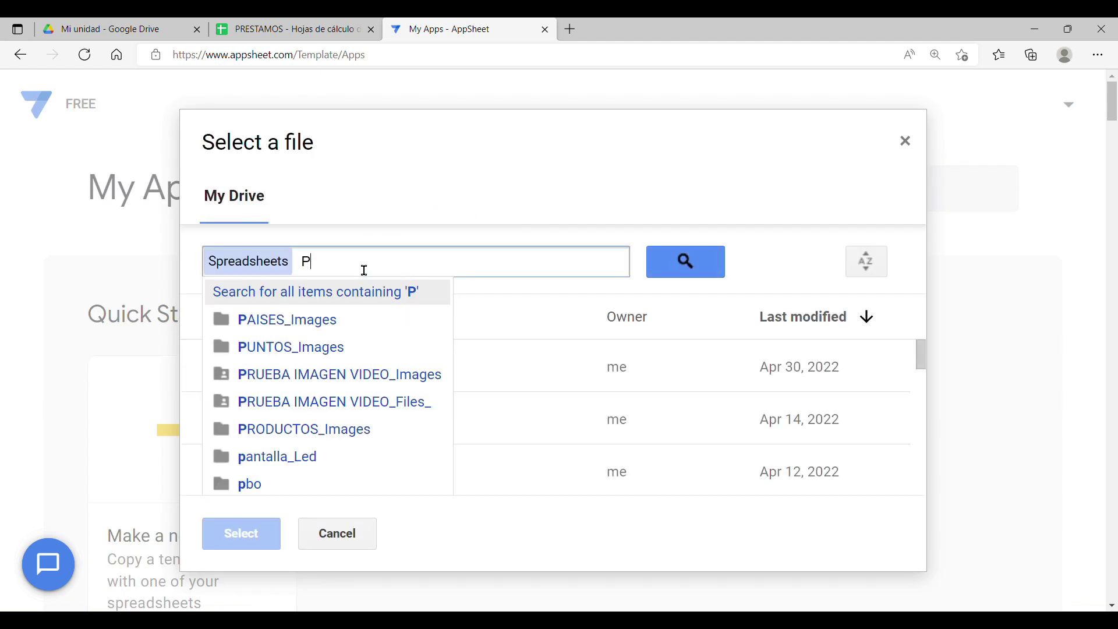
pyautogui.write('REST')
pyautogui.click(686, 260)
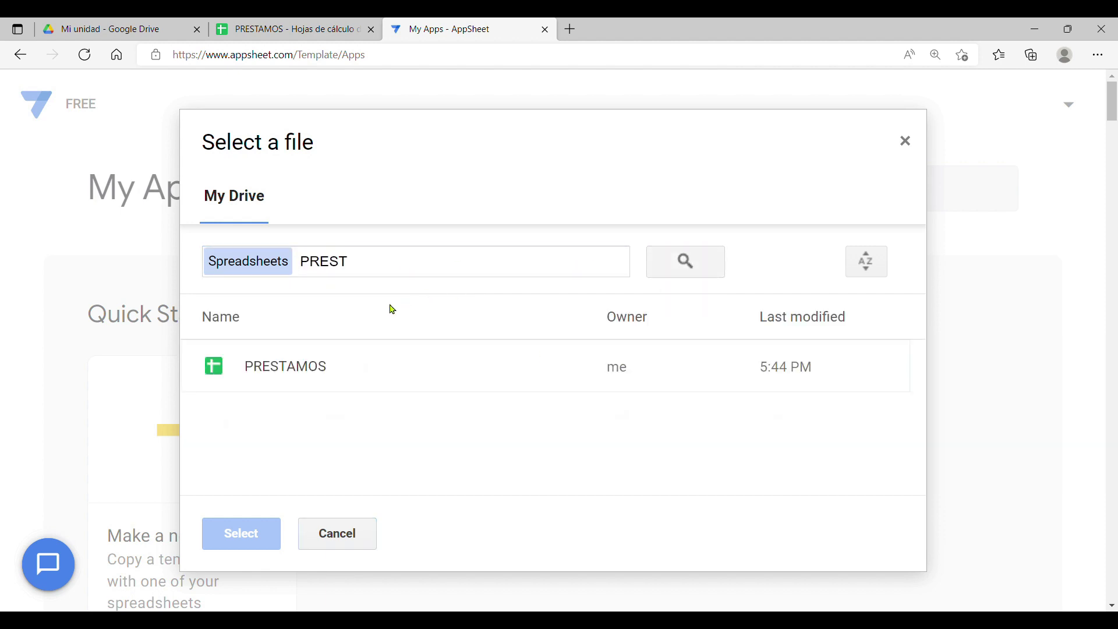
pyautogui.click(267, 379)
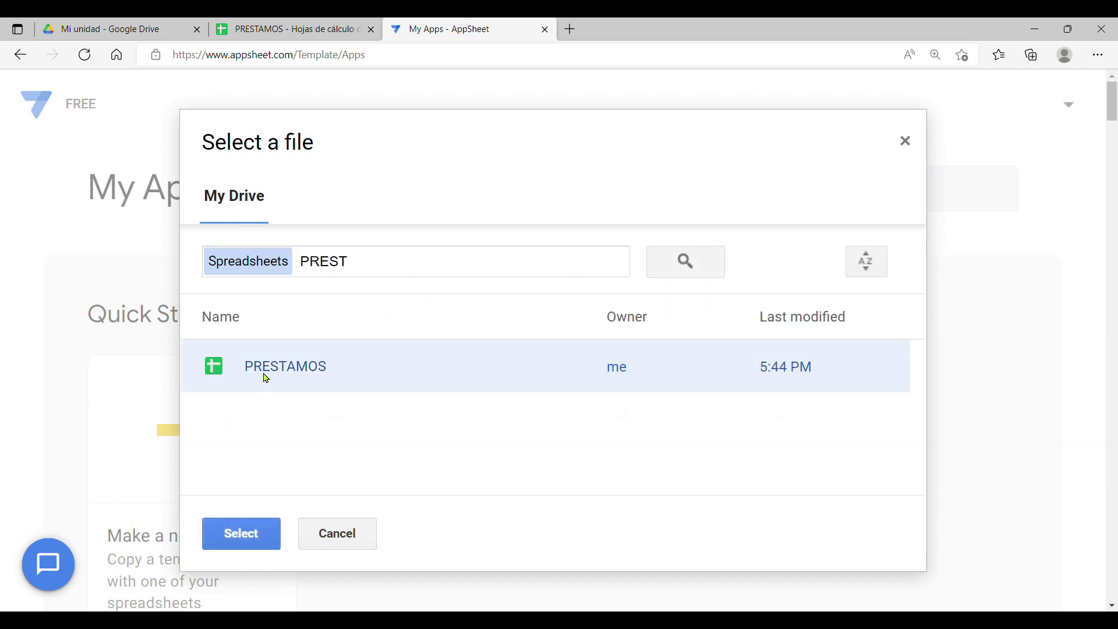
pyautogui.click(250, 532)
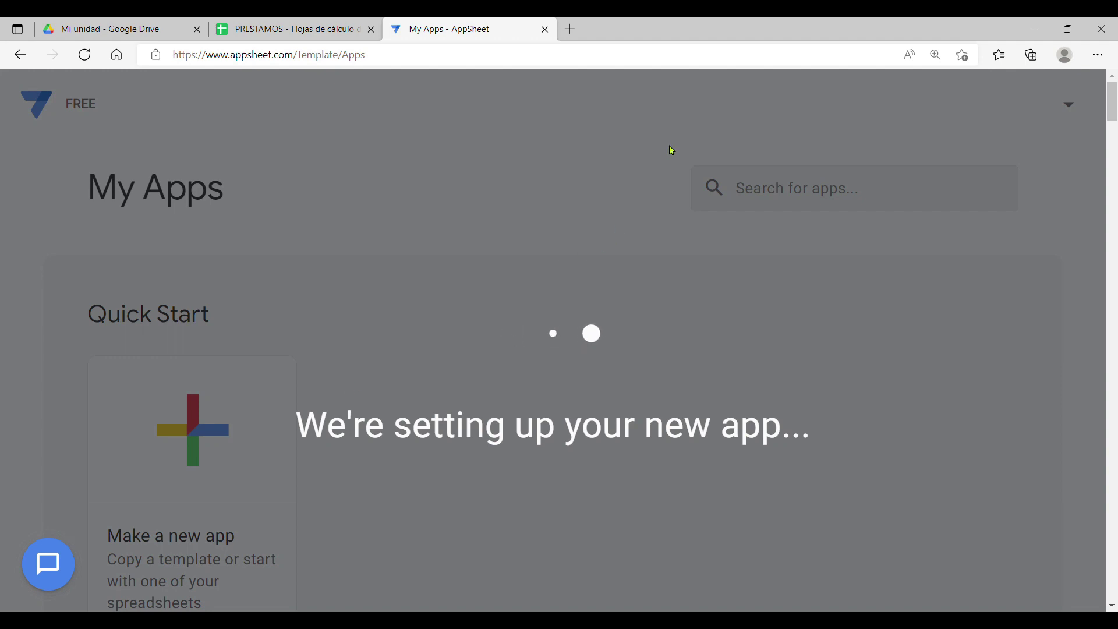
pyautogui.hotkey('ctrl', '-')
pyautogui.hotkey('ctrl', '-')
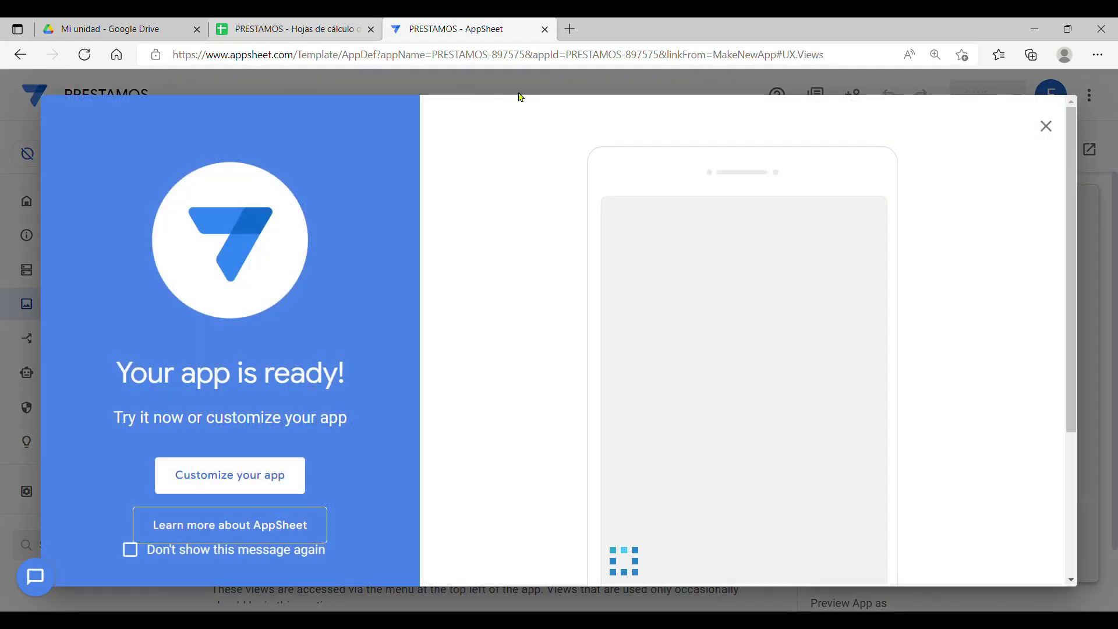
pyautogui.click(1047, 127)
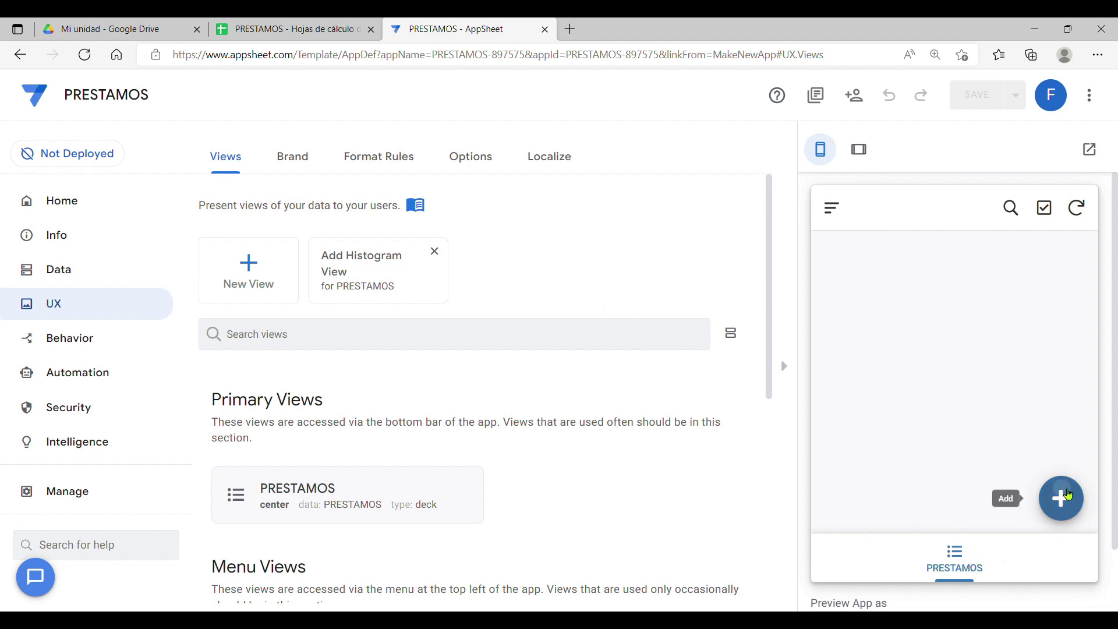
# Open a new PRESTAMOS record form in the app preview, look through its fields and cancel it
pyautogui.click(1061, 499)
pyautogui.click(901, 301)
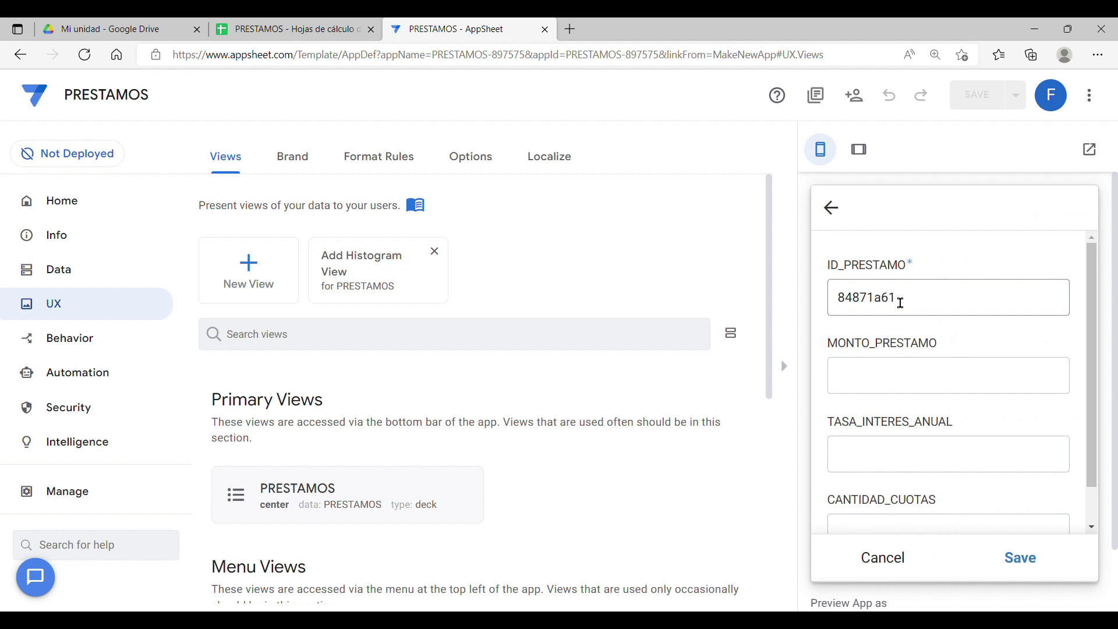
pyautogui.doubleClick(916, 307)
pyautogui.click(956, 392)
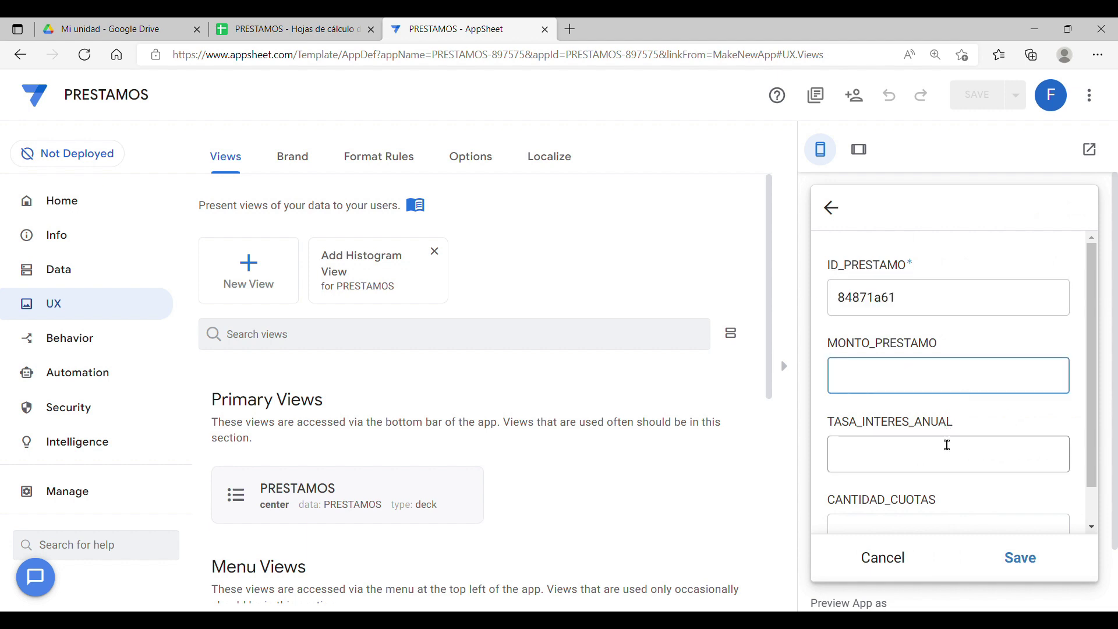
pyautogui.scroll(-3, 925, 465)
pyautogui.click(886, 489)
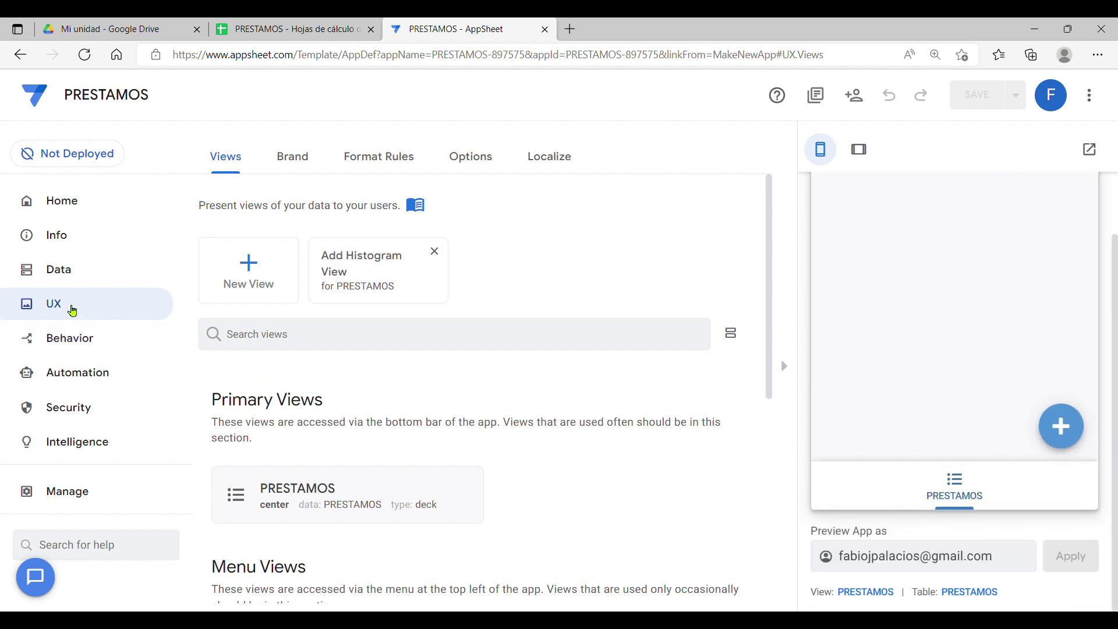
# Add the suggested DETALLES table from the PRESTAMOS spreadsheet to the app's data and collapse its settings
pyautogui.click(67, 268)
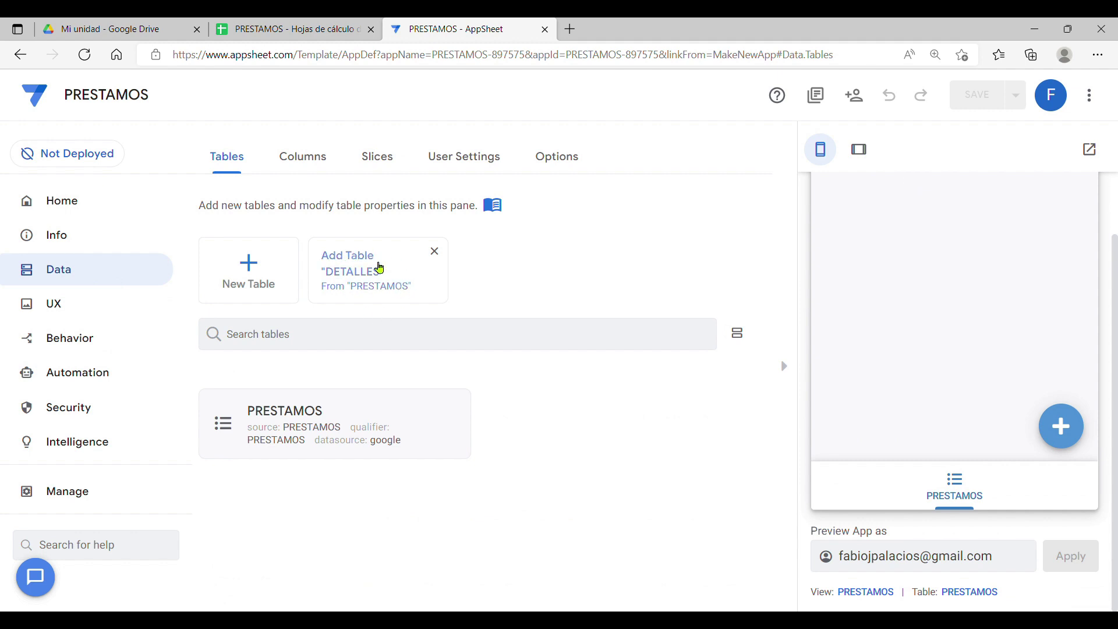
pyautogui.click(374, 256)
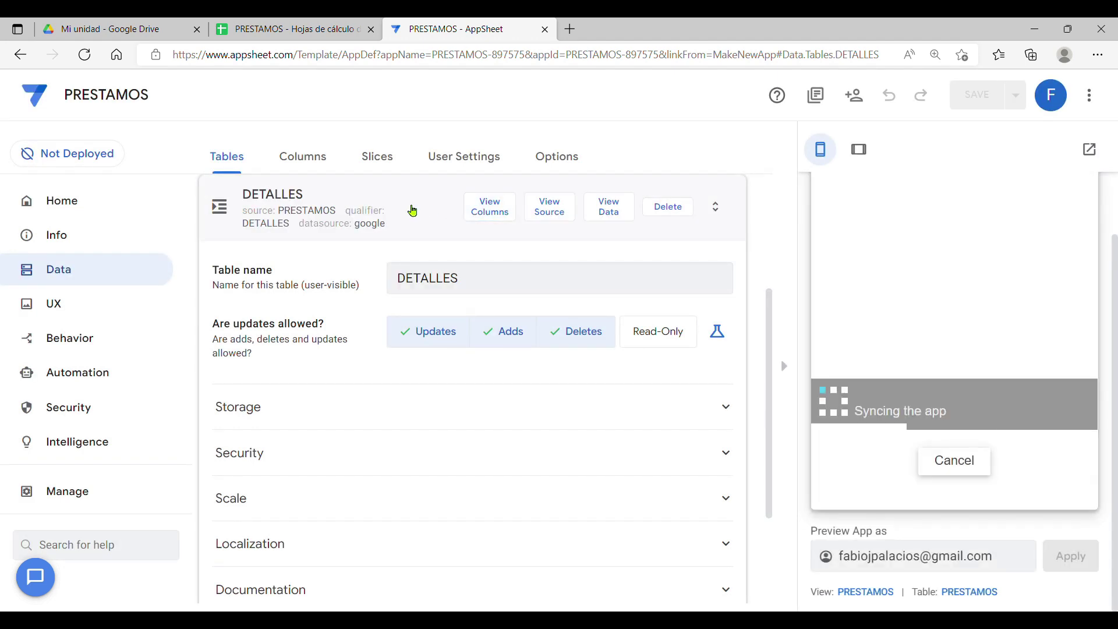
pyautogui.click(412, 210)
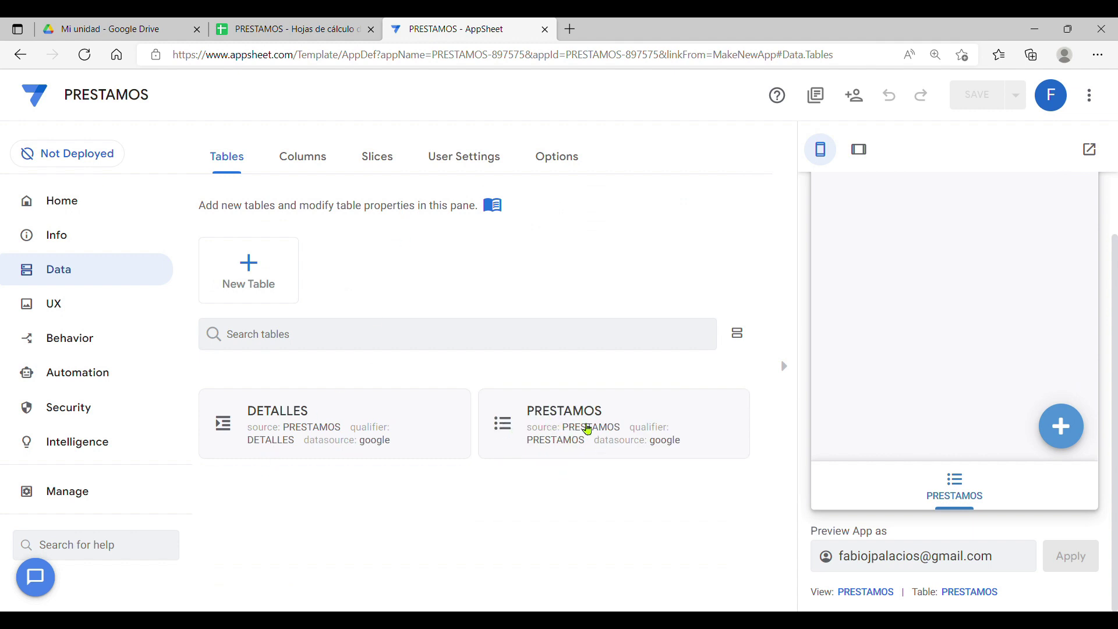
# Open the column definitions of the PRESTAMOS table and check the initial value formula of ID_PRESTAMO
pyautogui.click(577, 429)
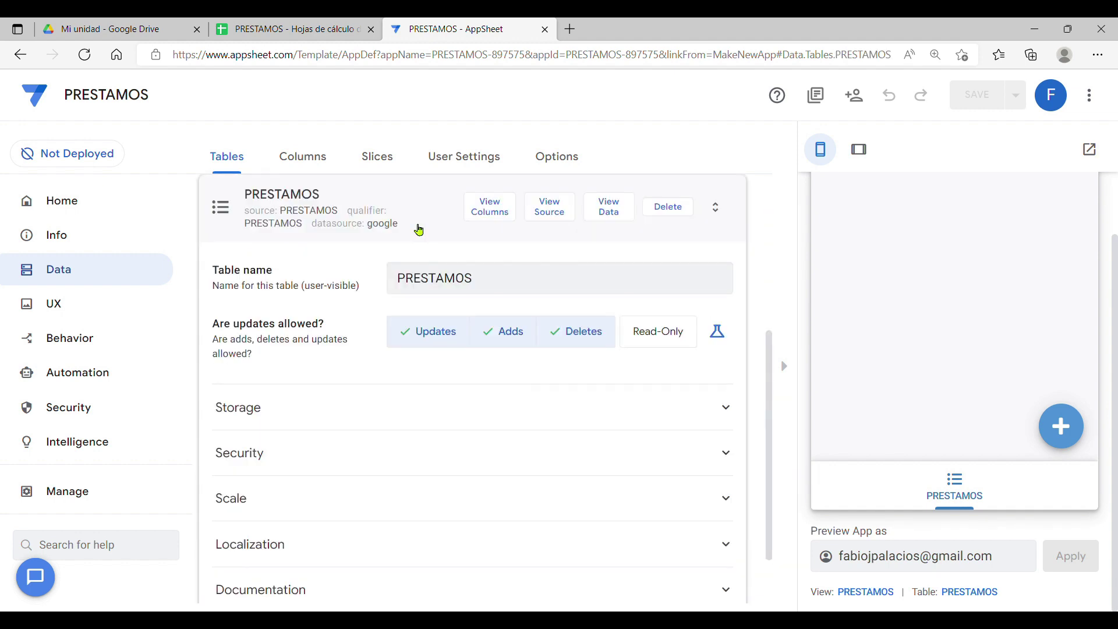
pyautogui.click(489, 207)
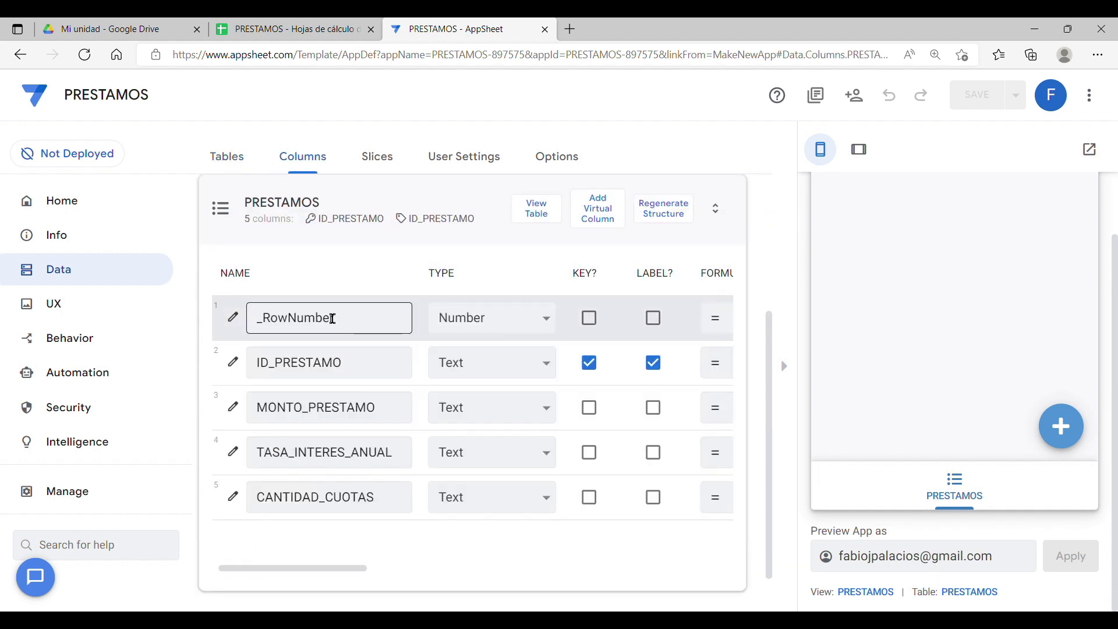
pyautogui.click(233, 362)
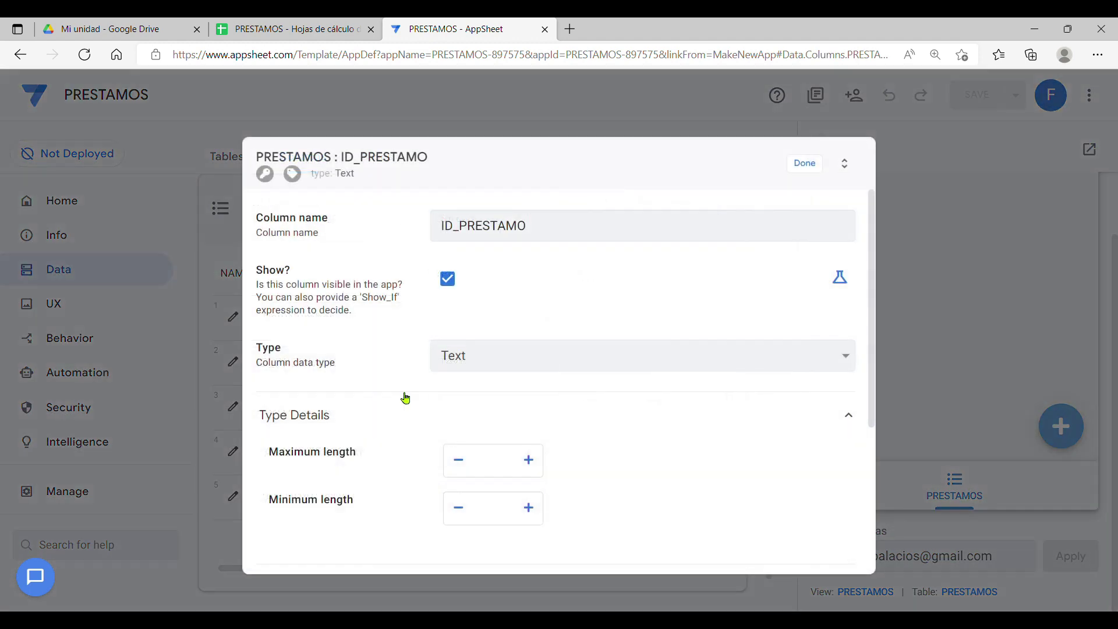
pyautogui.scroll(-3, 414, 424)
pyautogui.click(312, 419)
pyautogui.click(313, 420)
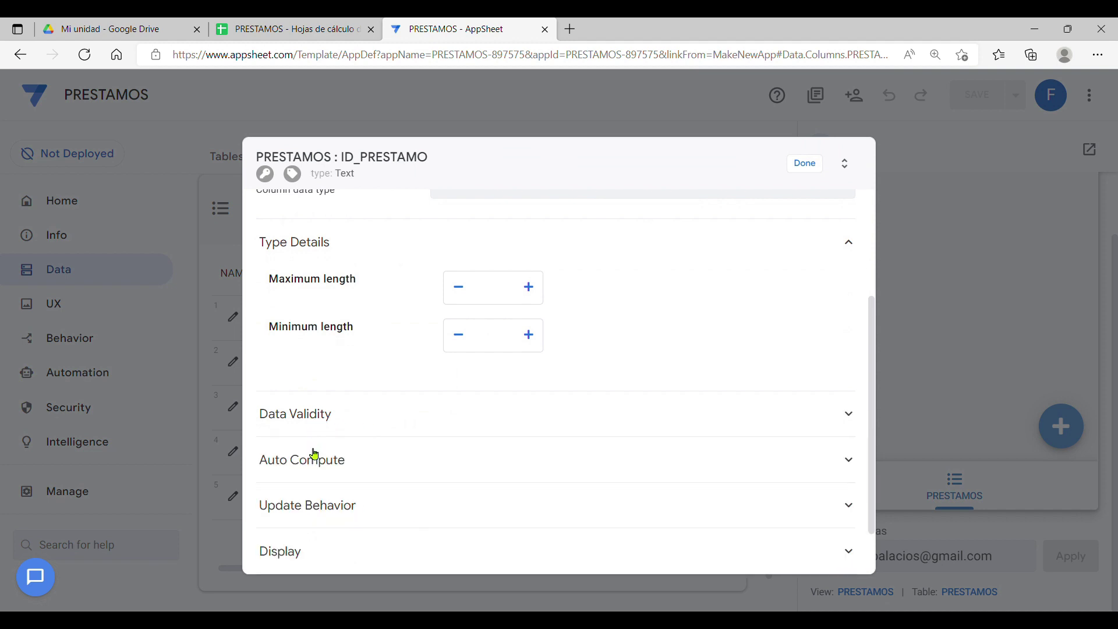
pyautogui.click(307, 464)
pyautogui.scroll(-3, 361, 512)
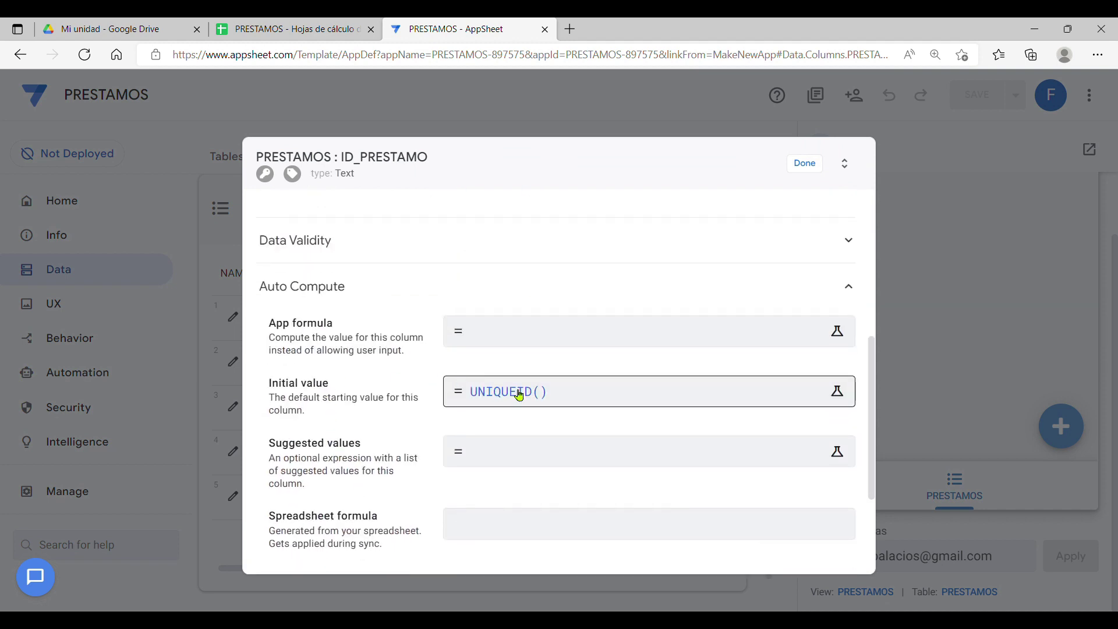
pyautogui.moveTo(346, 386); pyautogui.dragTo(267, 385)
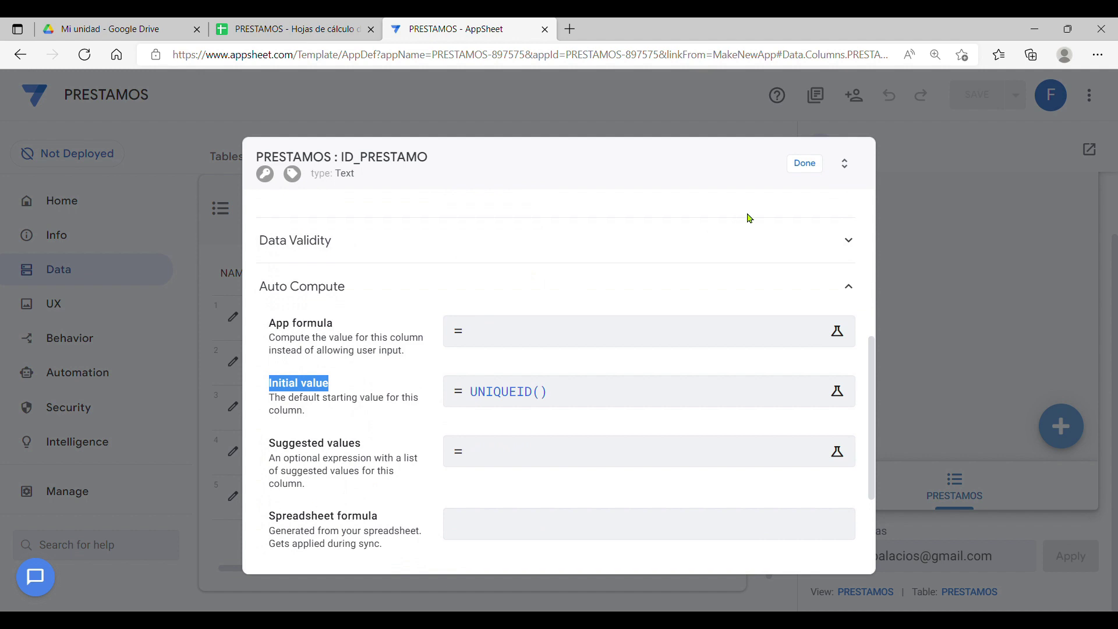
pyautogui.click(808, 165)
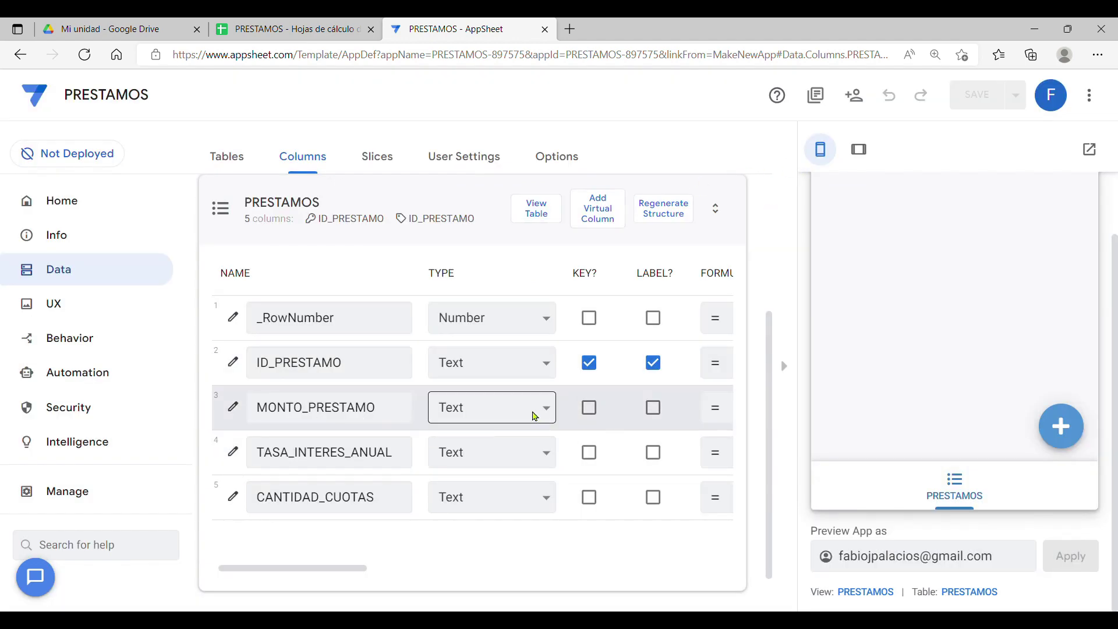
# Set the type of the MONTO_PRESTAMO, TASA_INTERES_ANUAL and CANTIDAD_CUOTAS columns in the PRESTAMOS table to Number
pyautogui.click(552, 417)
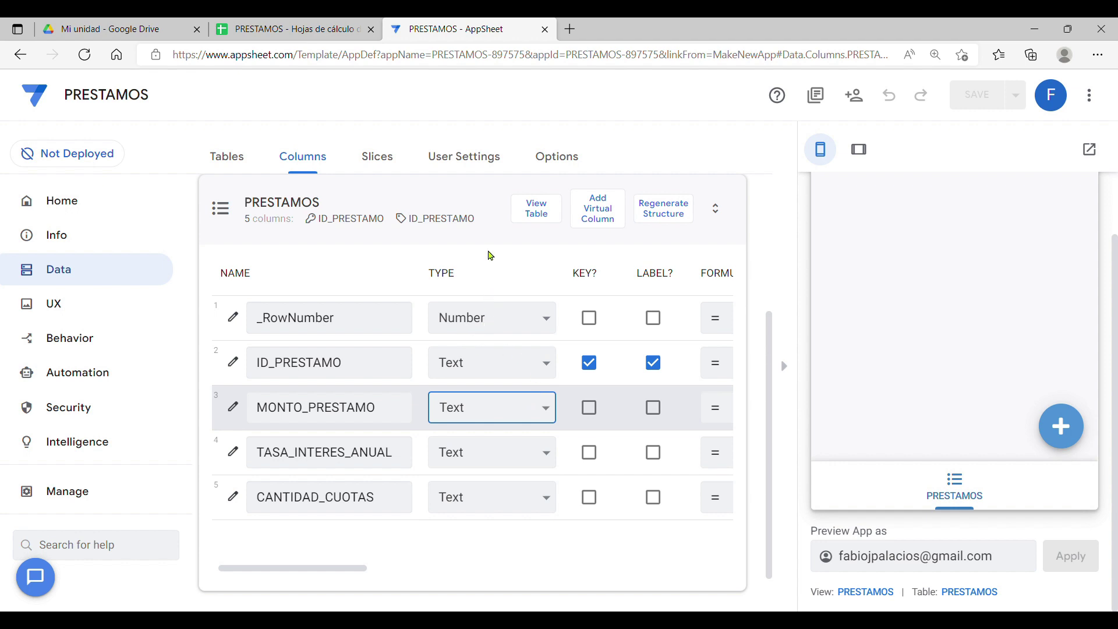
pyautogui.click(477, 260)
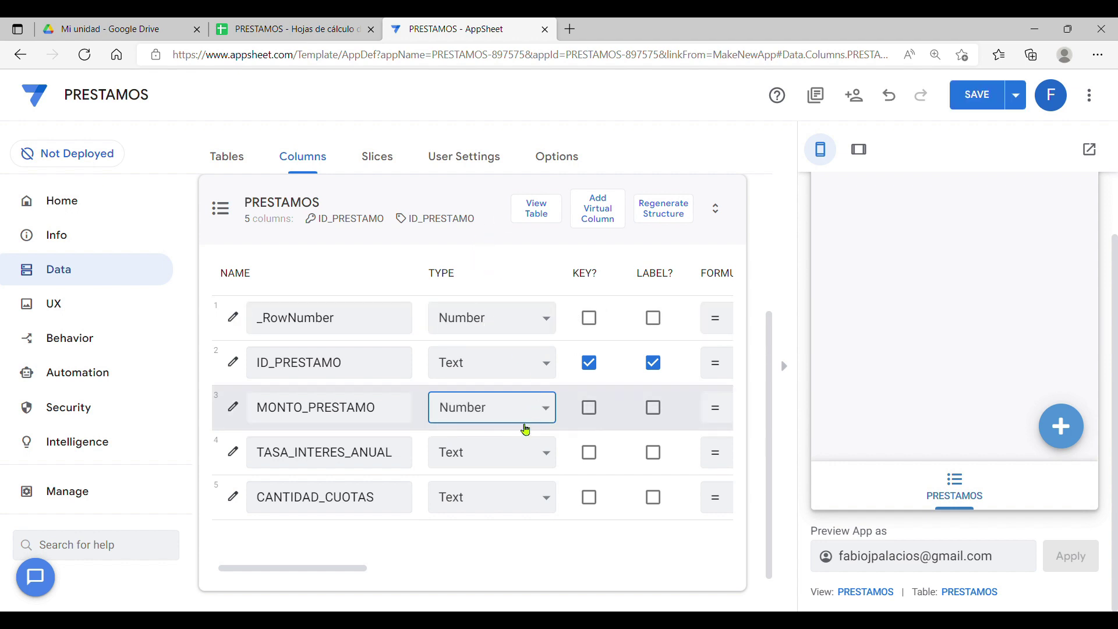
pyautogui.click(548, 462)
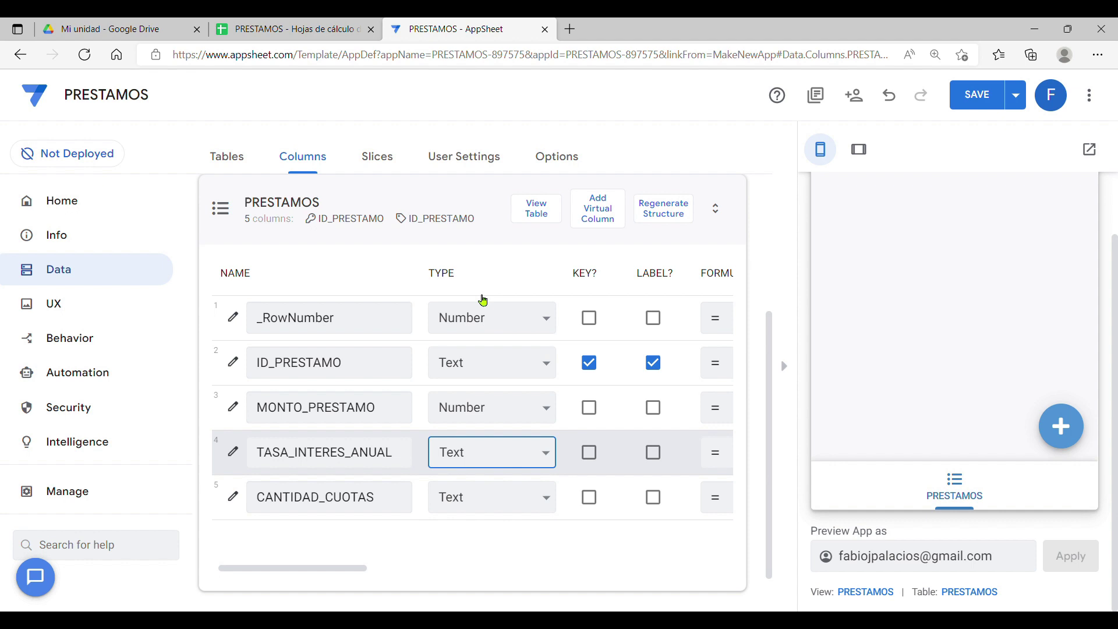
pyautogui.click(483, 300)
pyautogui.click(541, 506)
pyautogui.click(511, 346)
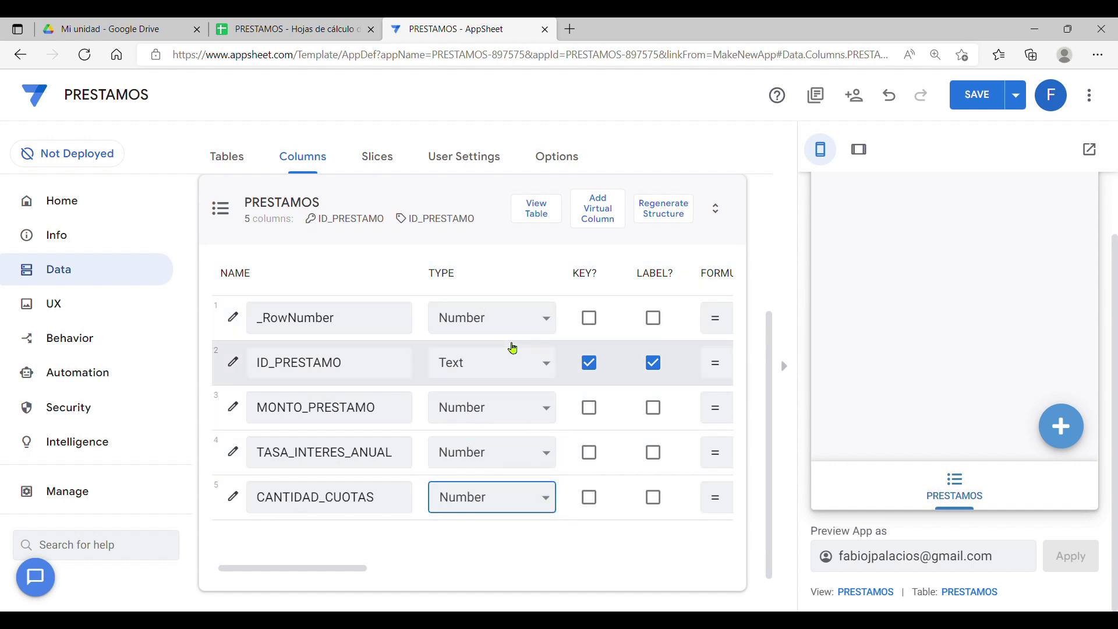
pyautogui.click(475, 206)
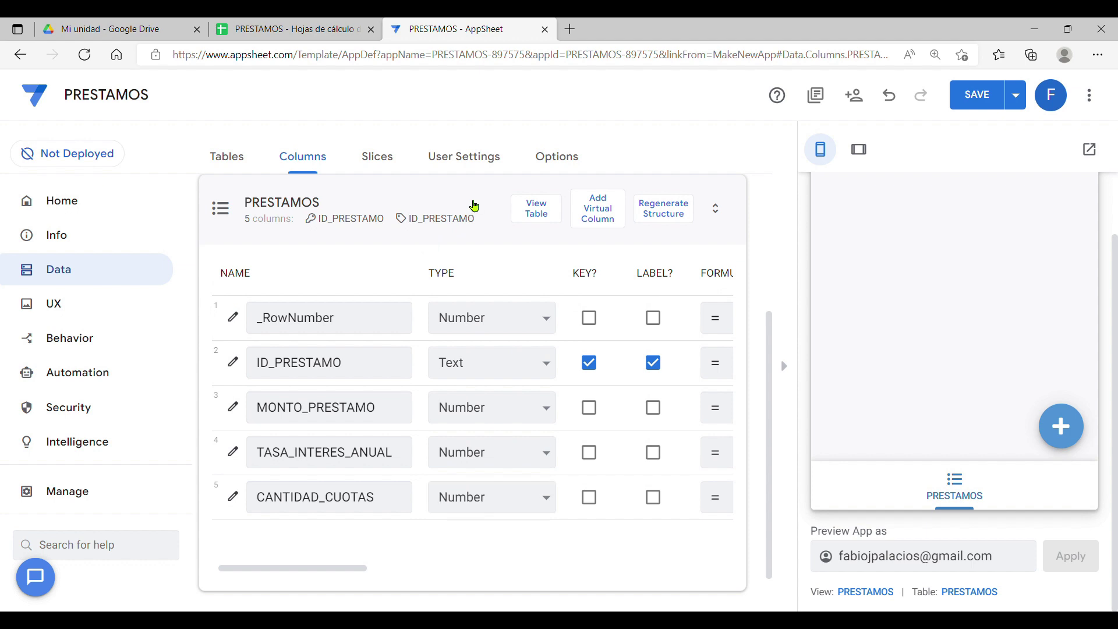
# Open the column definitions of the DETALLES table and look through its columns and their types
pyautogui.click(295, 360)
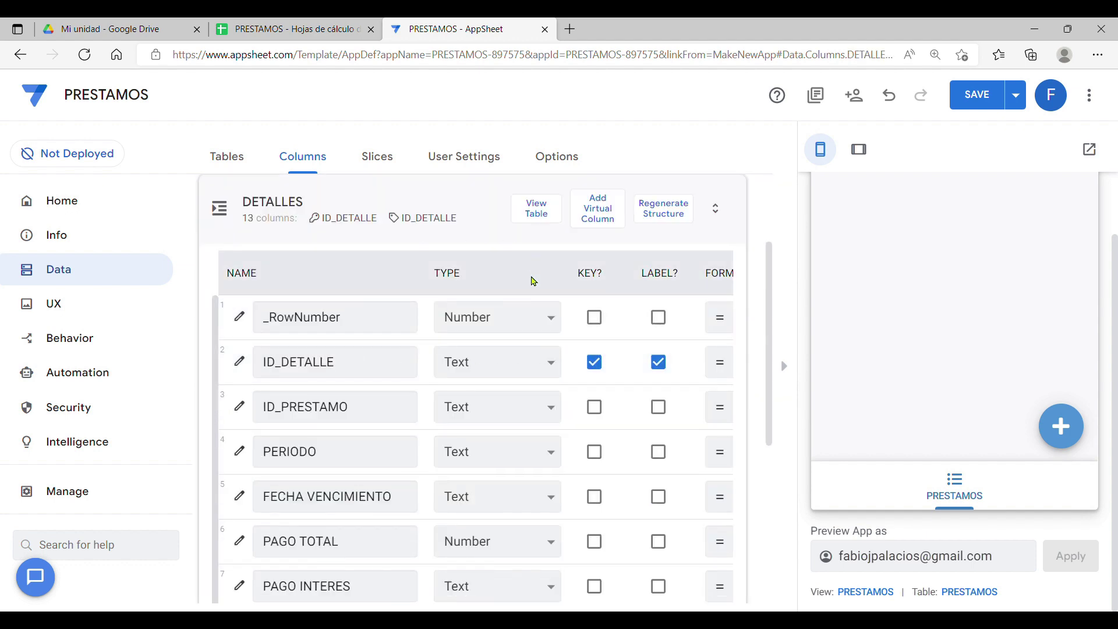
pyautogui.scroll(-3, 457, 429)
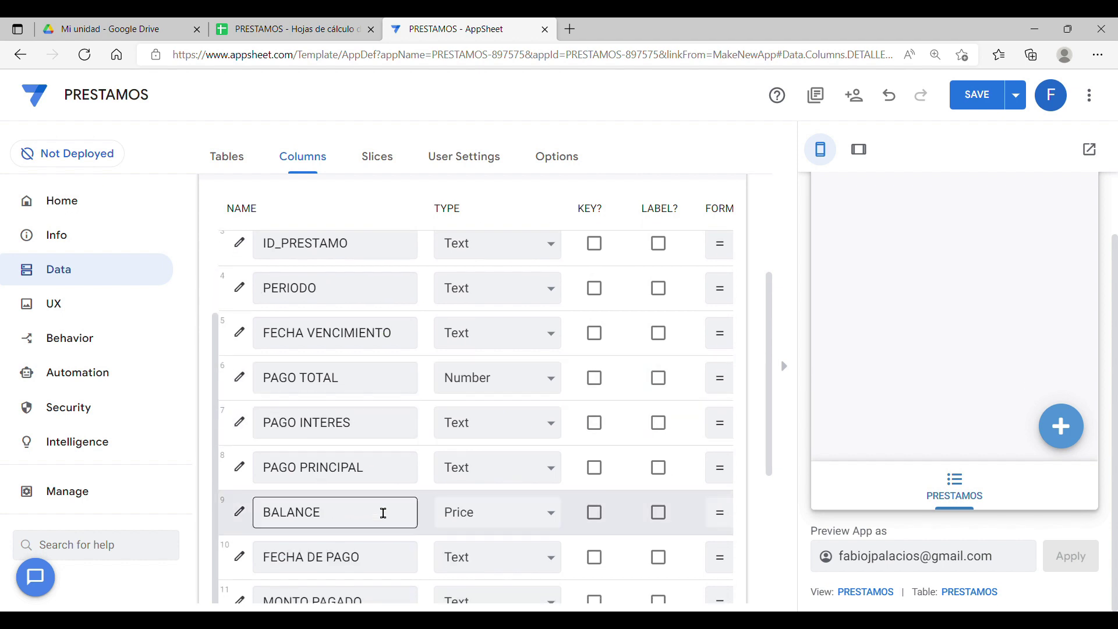
pyautogui.scroll(-3, 436, 510)
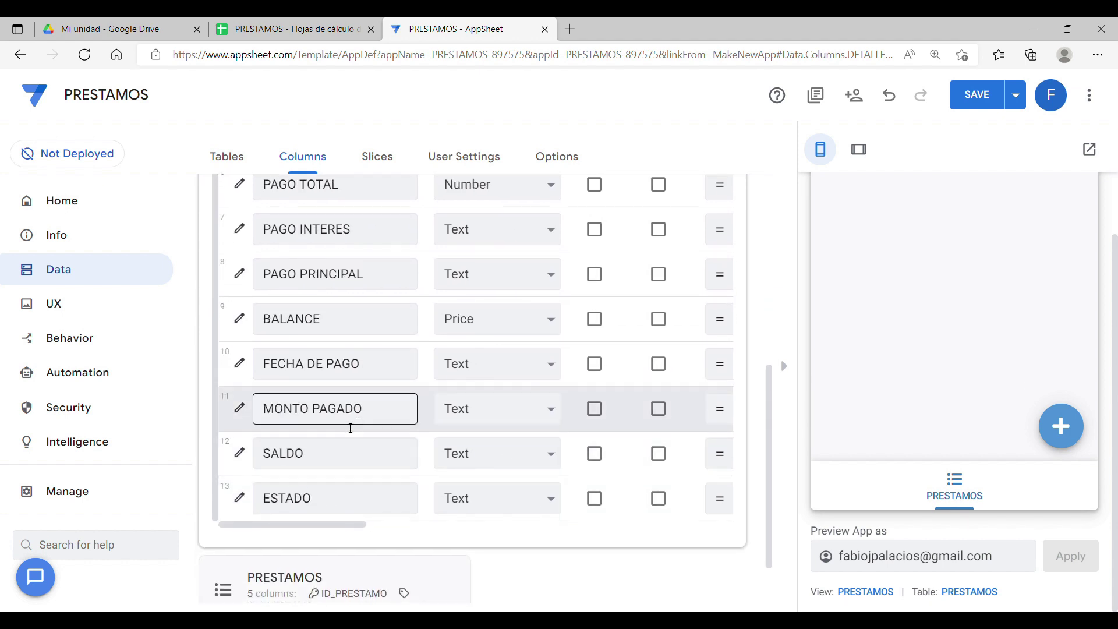
pyautogui.scroll(5, 554, 320)
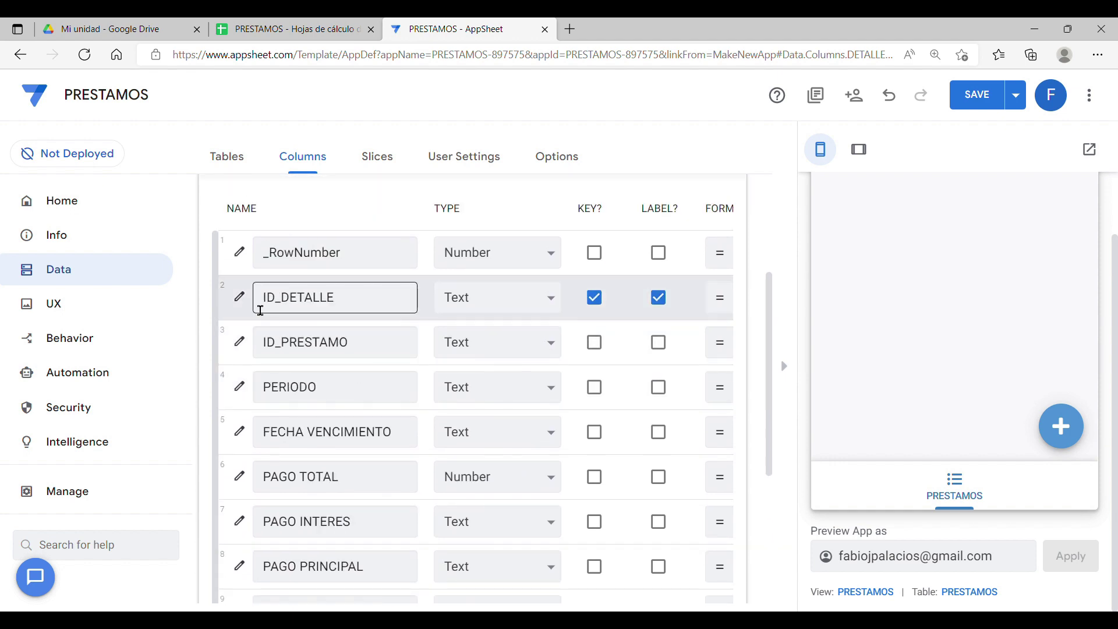
pyautogui.scroll(2, 443, 323)
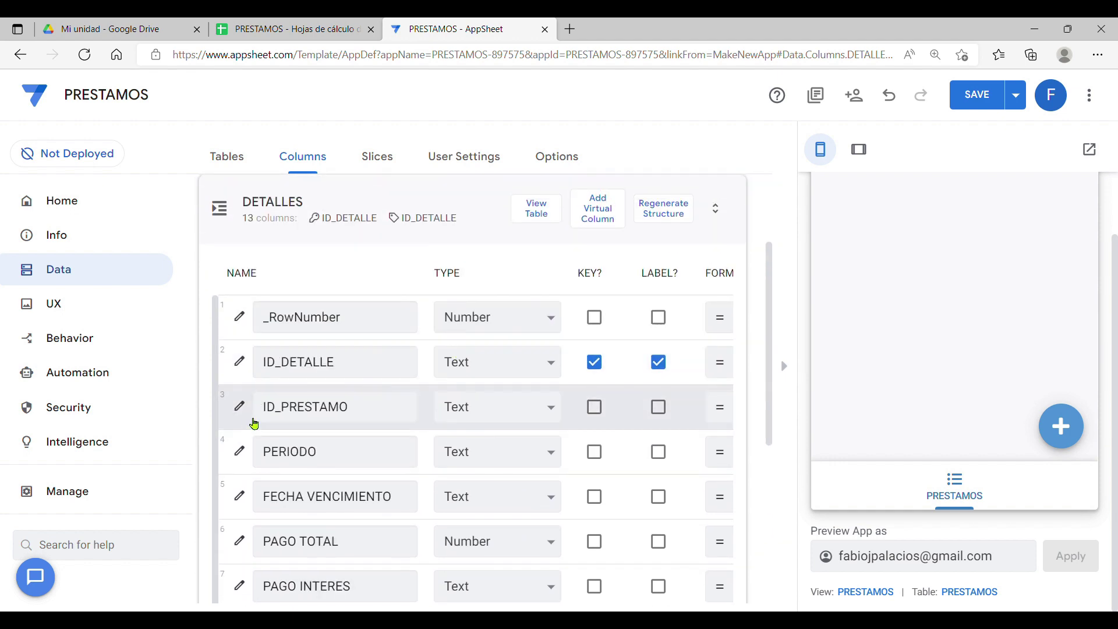
# Set the ID_PRESTAMO column of DETALLES to type Ref with source table PRESTAMOS and enable "Is a part of?"
pyautogui.click(383, 418)
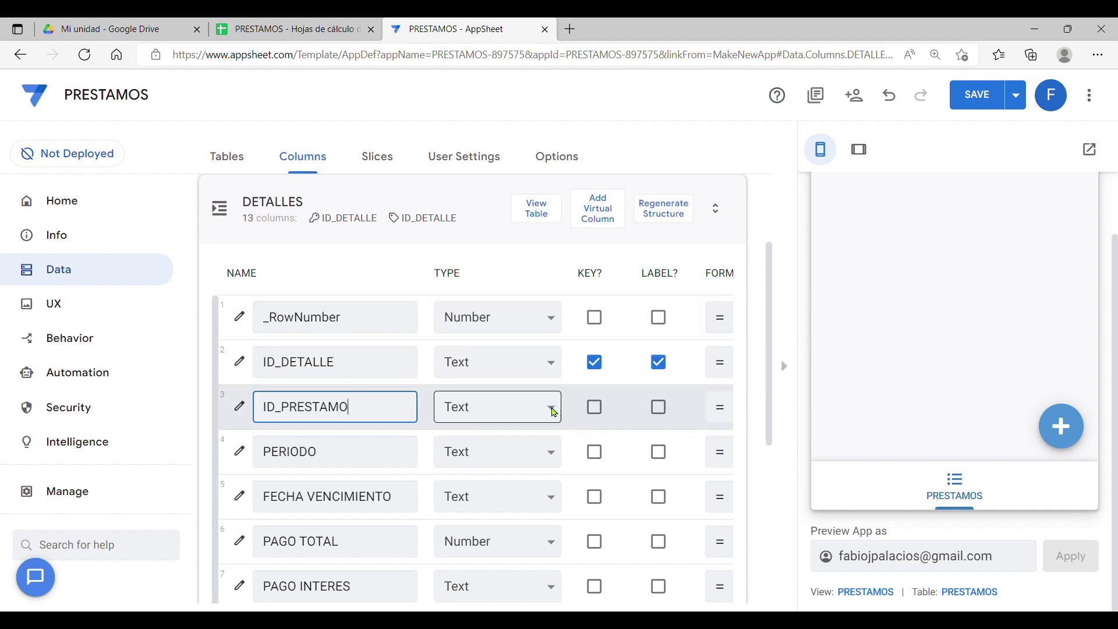
pyautogui.click(553, 413)
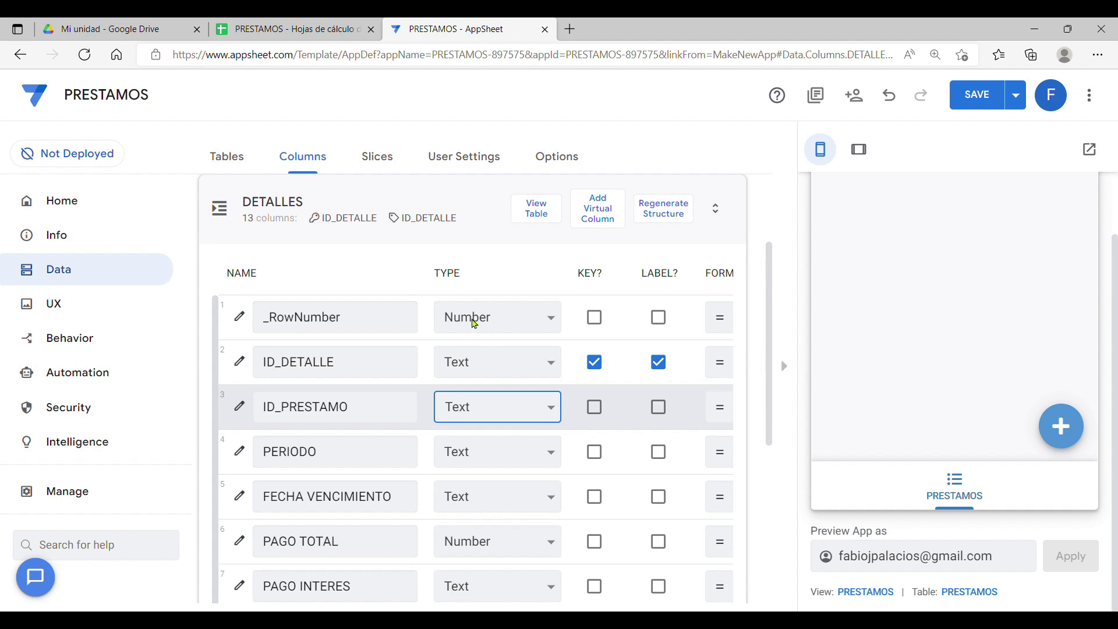
pyautogui.click(474, 324)
pyautogui.click(556, 484)
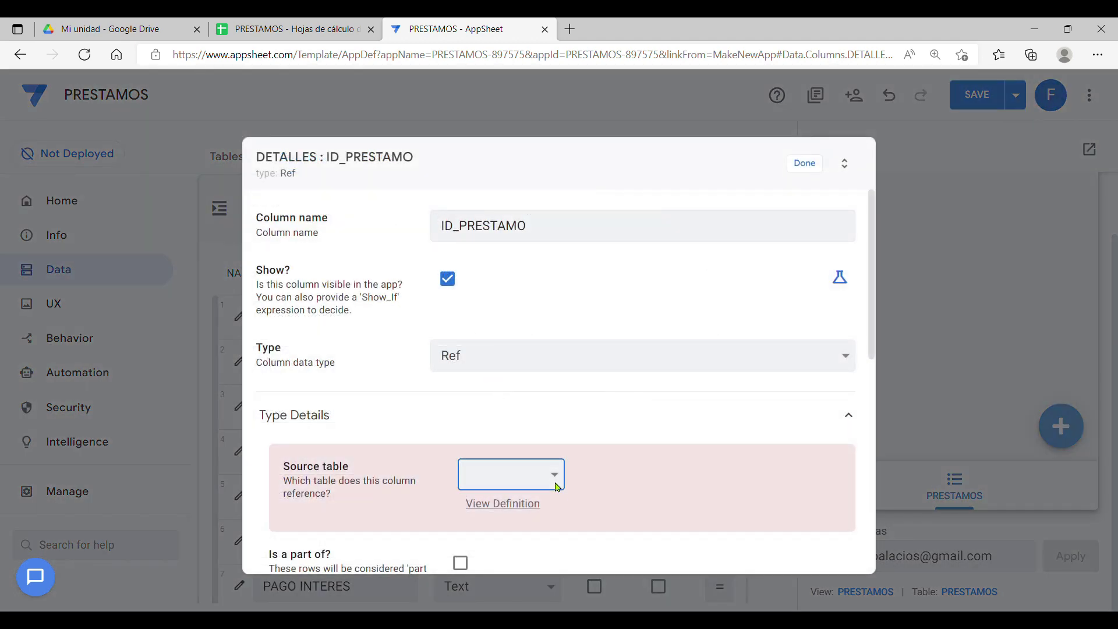
pyautogui.click(518, 539)
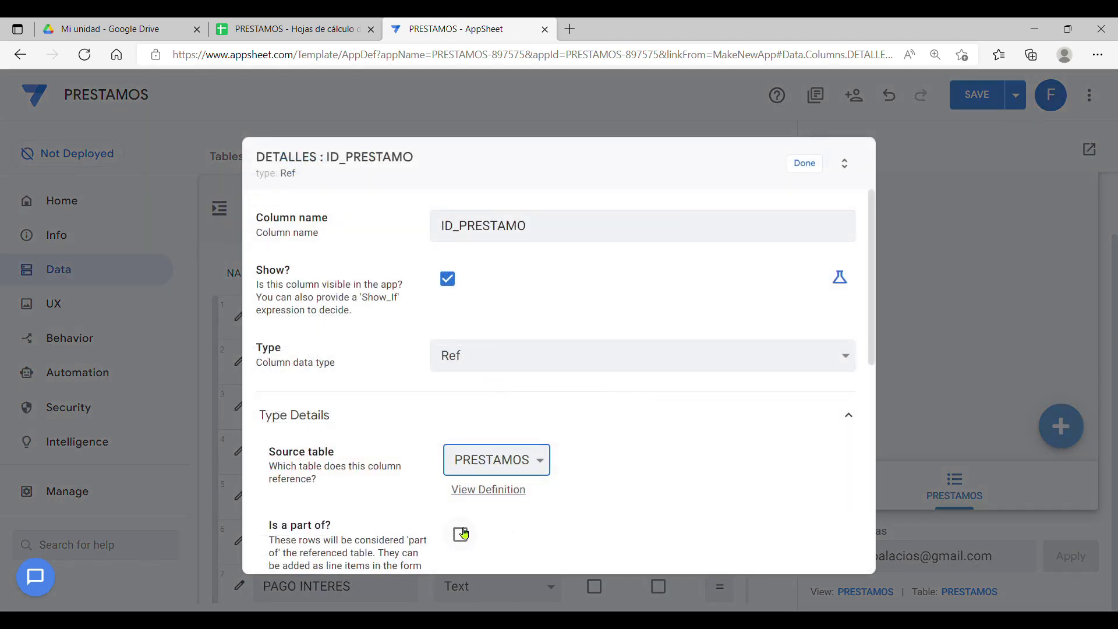
pyautogui.moveTo(275, 524); pyautogui.dragTo(351, 532)
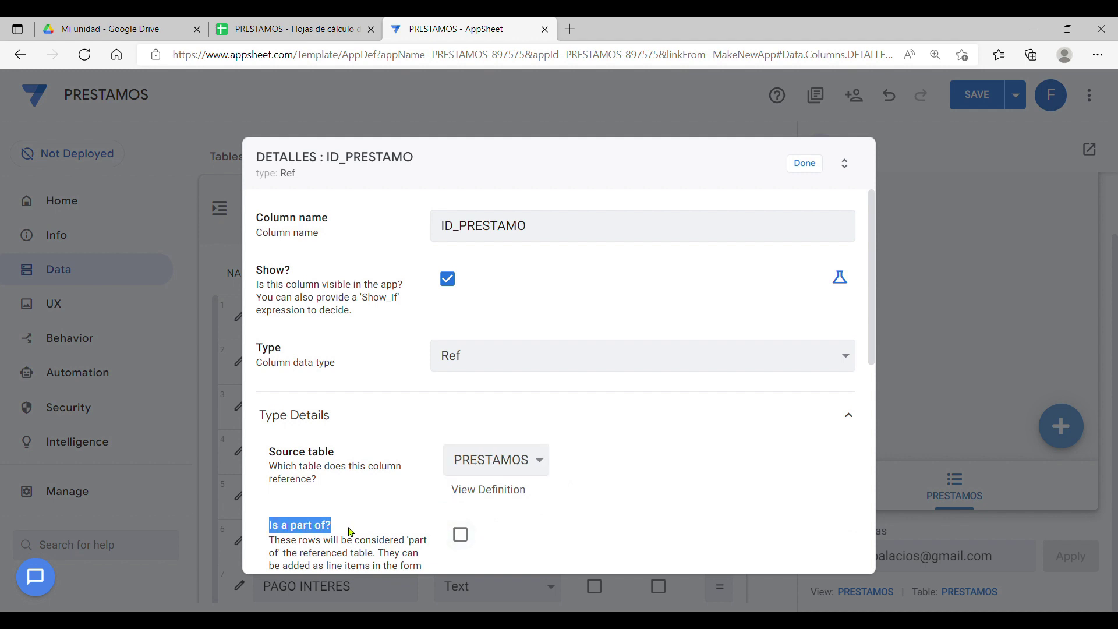
pyautogui.click(461, 534)
pyautogui.click(812, 174)
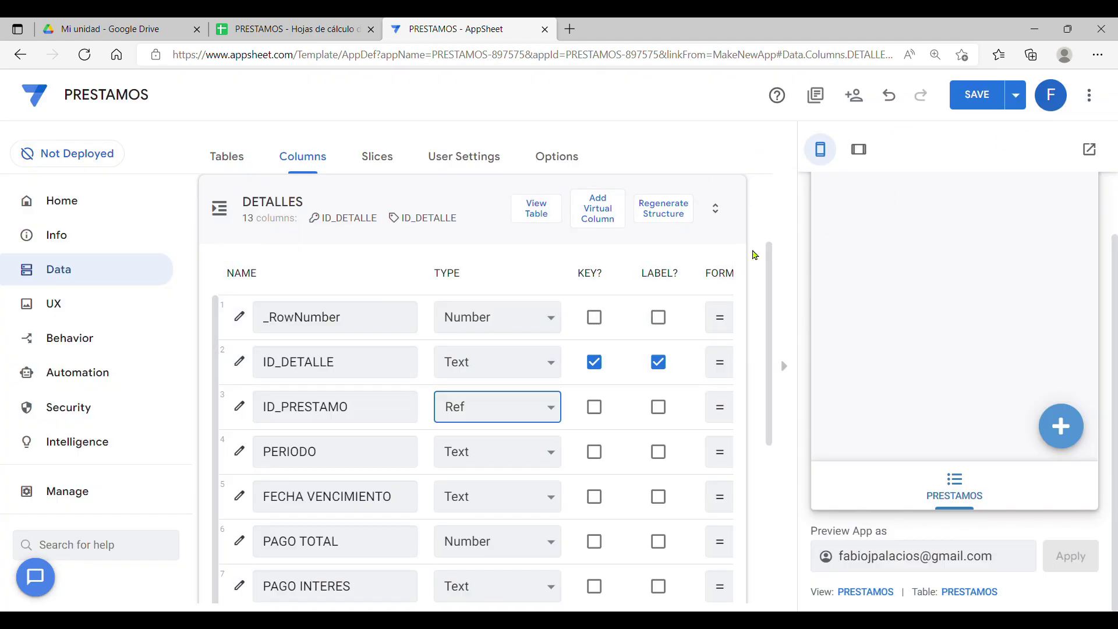
# Collapse the DETALLES column definitions and save the app
pyautogui.click(488, 212)
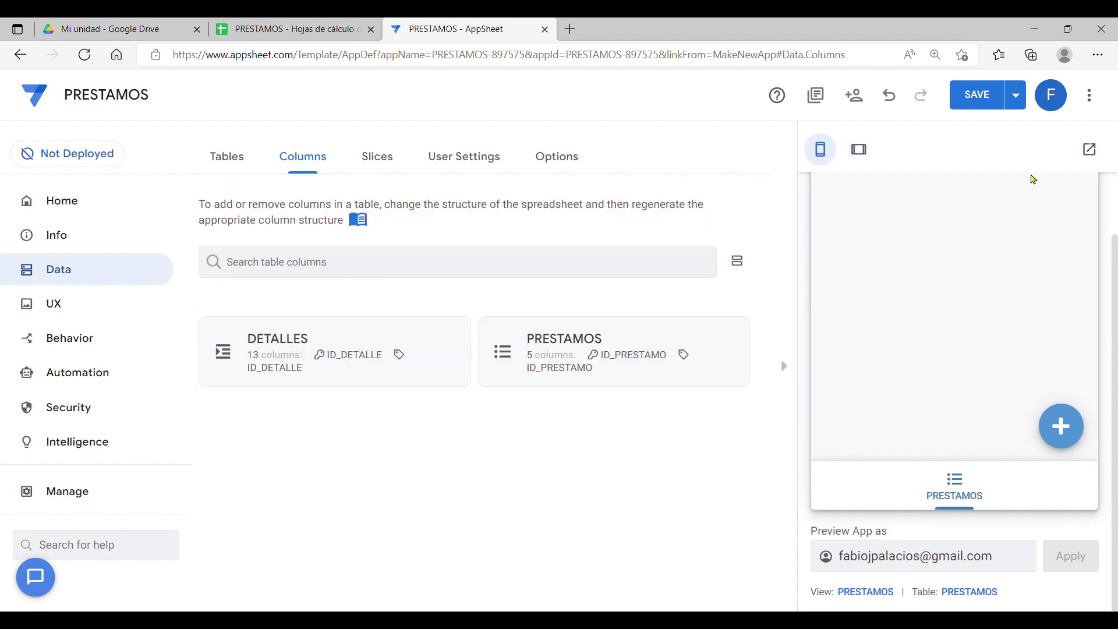
pyautogui.hotkey('ctrl', '-')
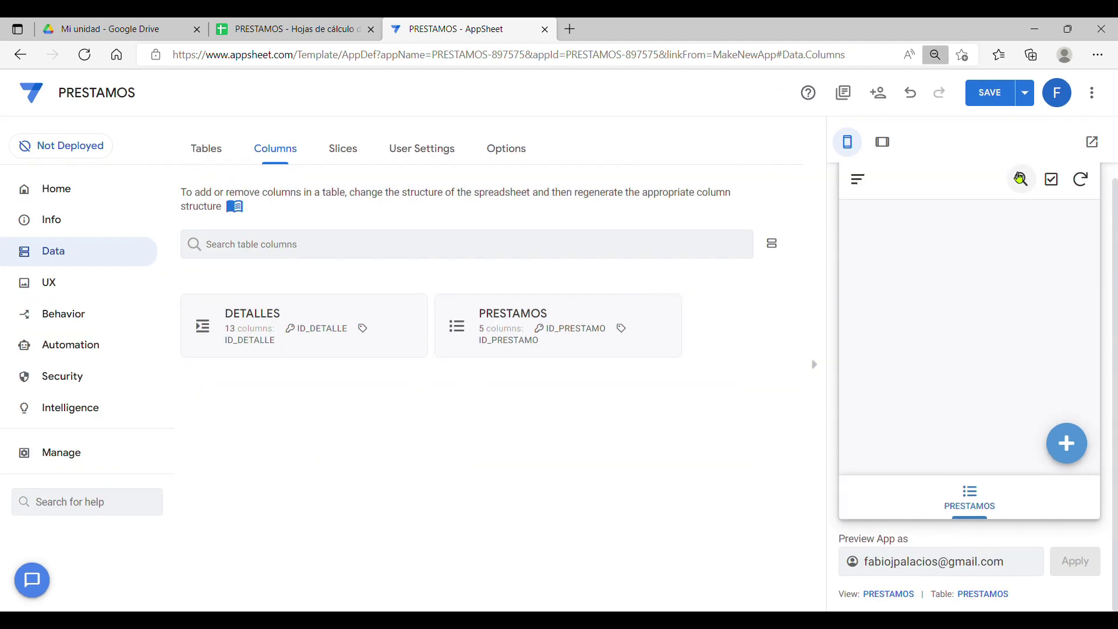
pyautogui.hotkey('ctrl', '-')
pyautogui.hotkey('ctrl', '-')
pyautogui.click(1037, 79)
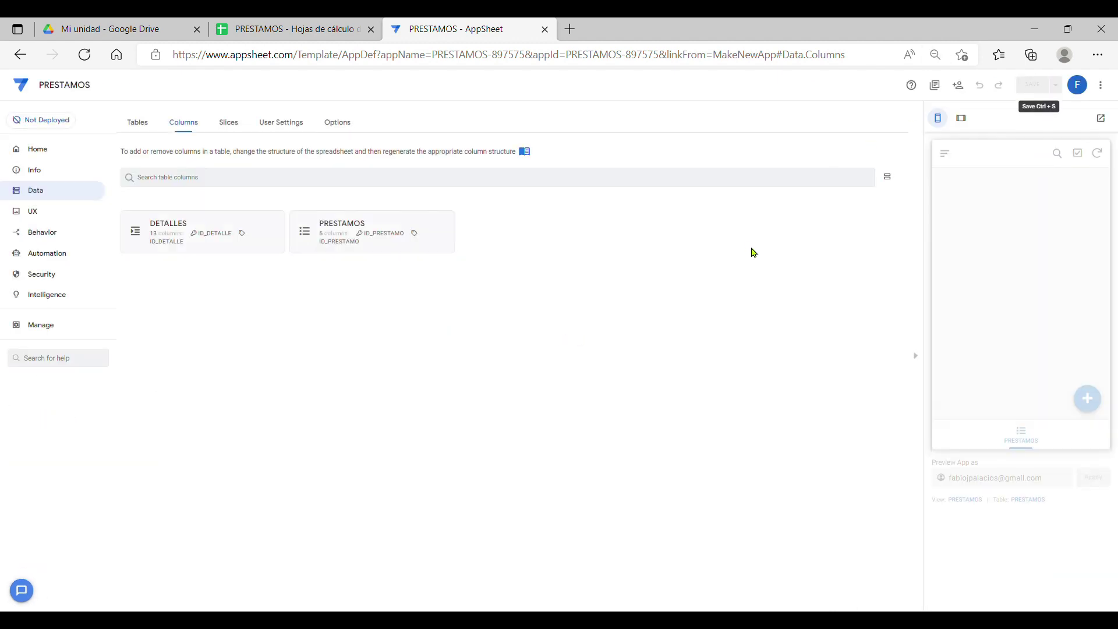
pyautogui.hotkey('ctrl', '+')
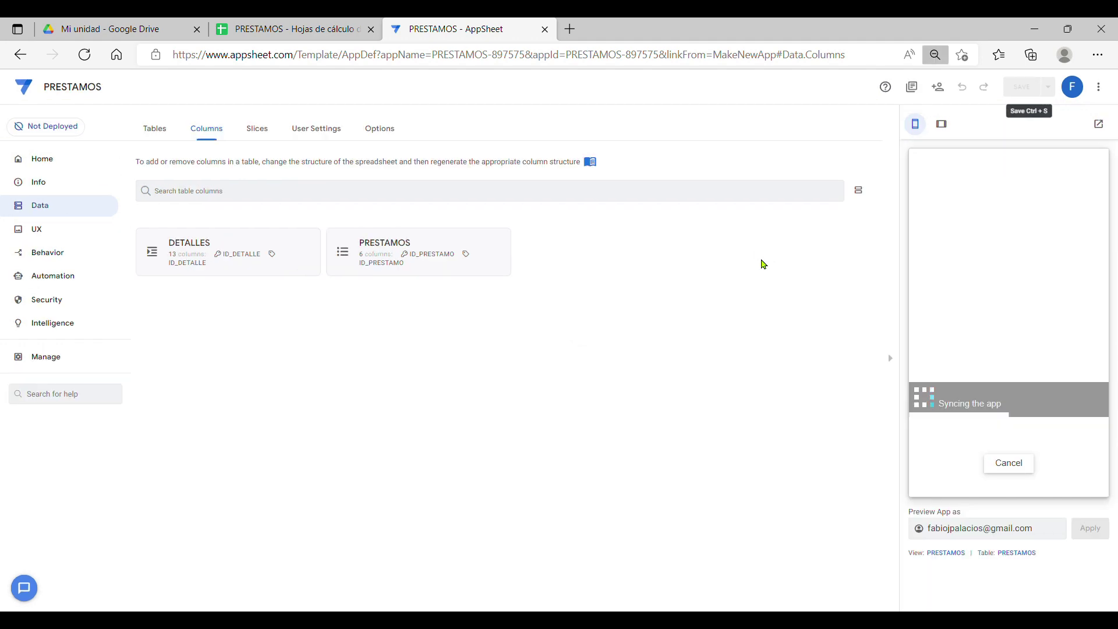
pyautogui.hotkey('ctrl', '+')
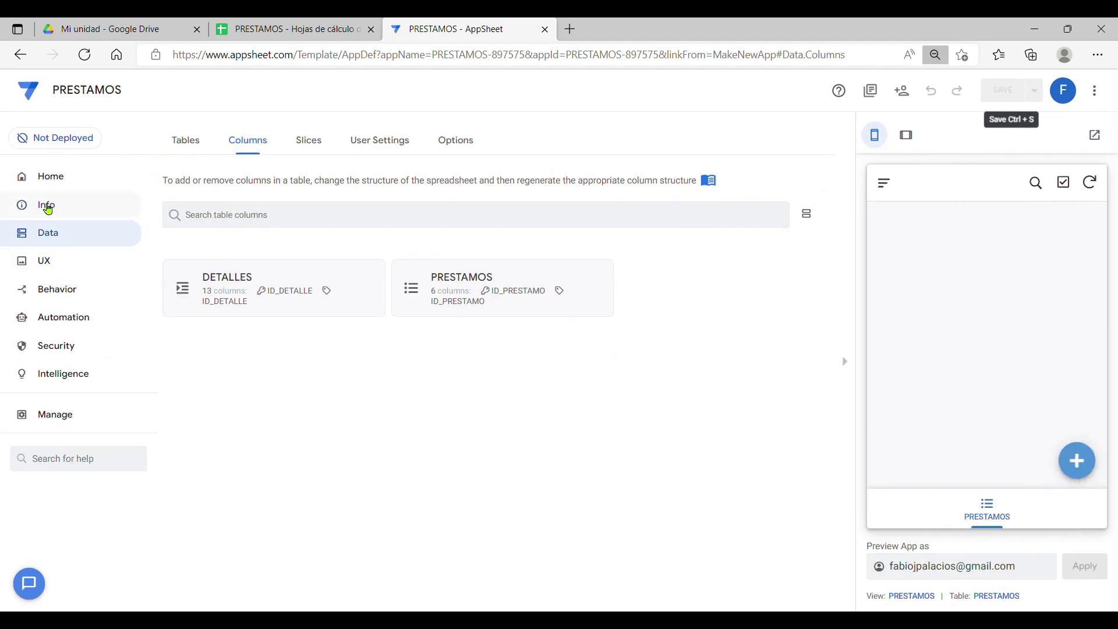
# Open the app's Spec graph, reload the editor page and examine the relationship between Prestamo and Detalle
pyautogui.click(48, 209)
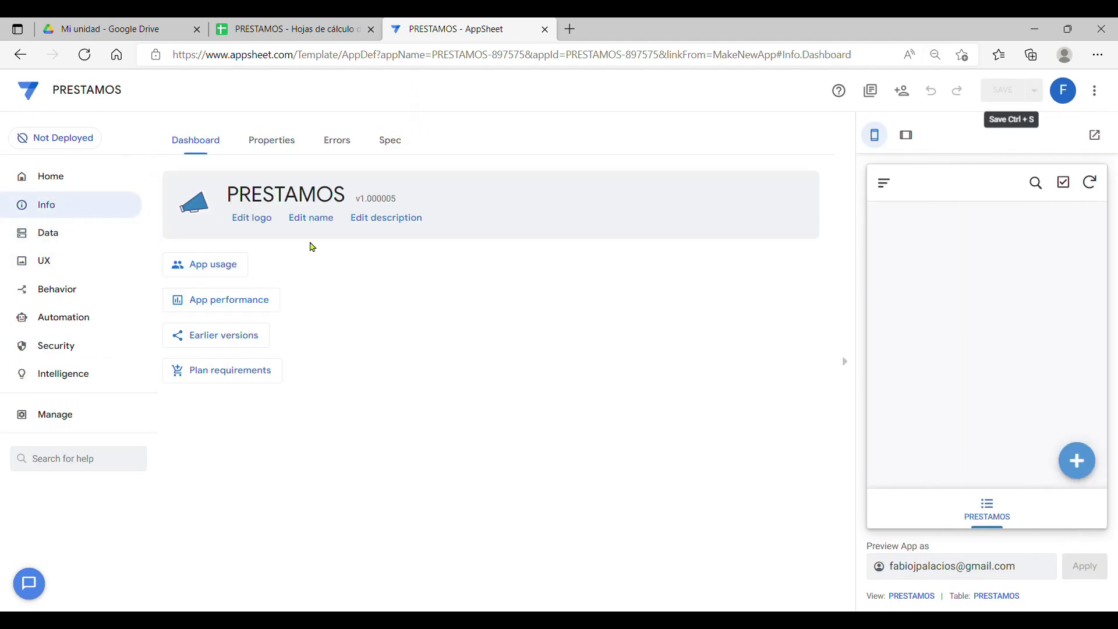
pyautogui.click(391, 146)
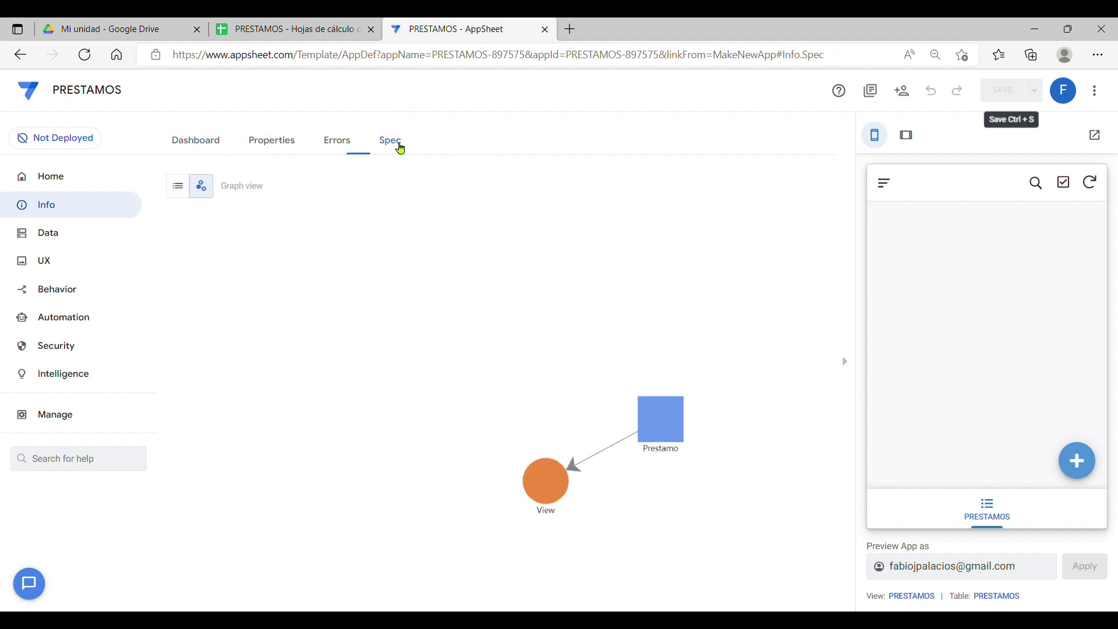
pyautogui.click(638, 62)
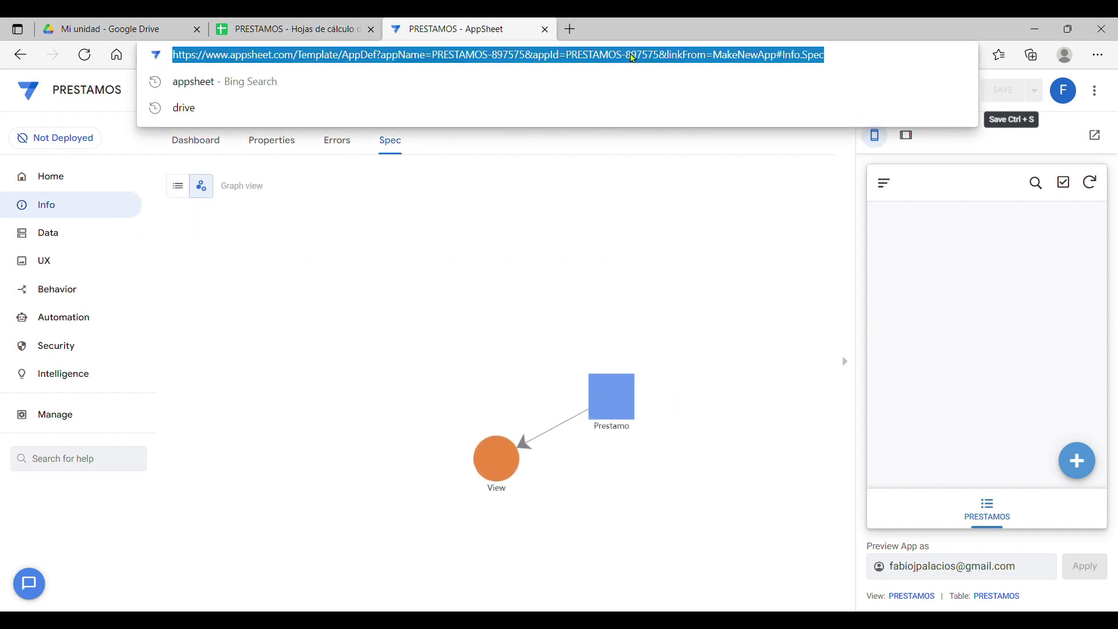
pyautogui.press('Return')
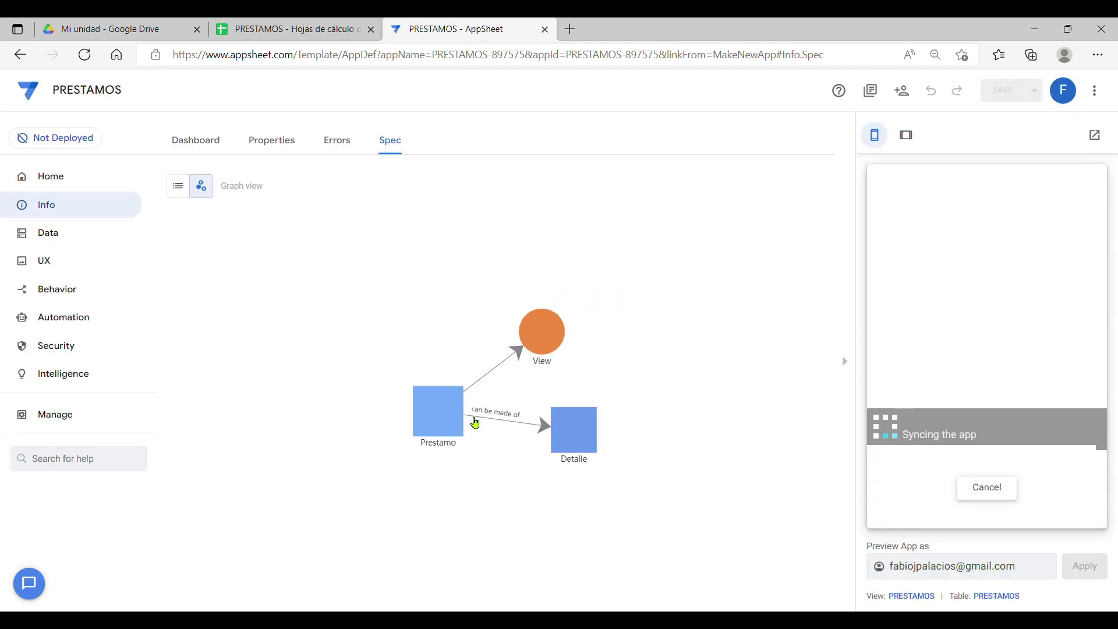
pyautogui.hotkey('ctrl', '+')
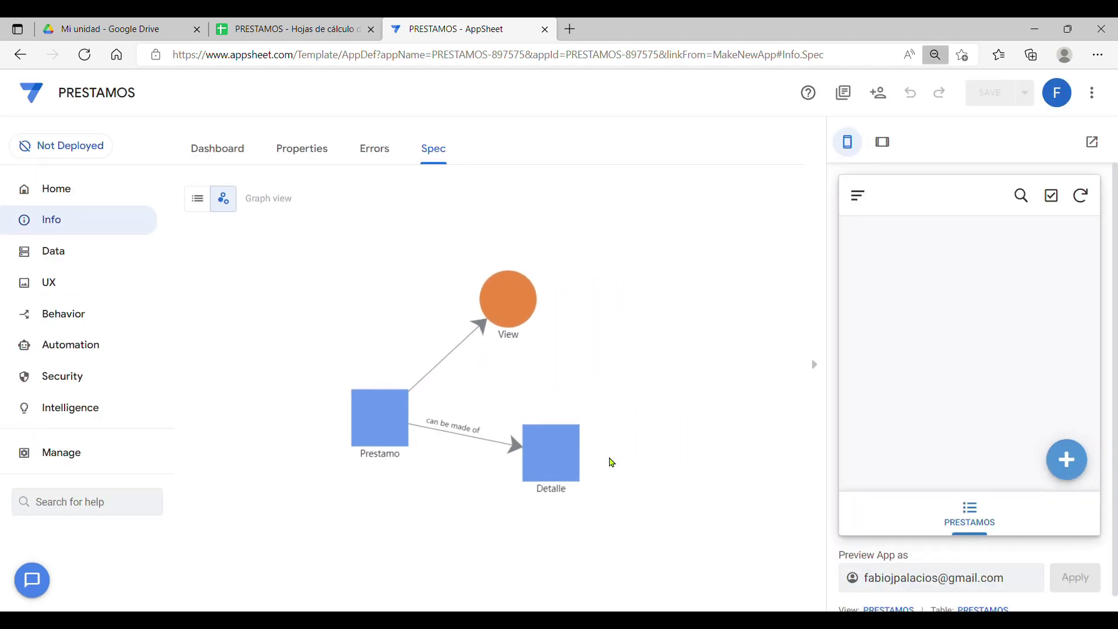
pyautogui.moveTo(540, 471); pyautogui.dragTo(601, 449)
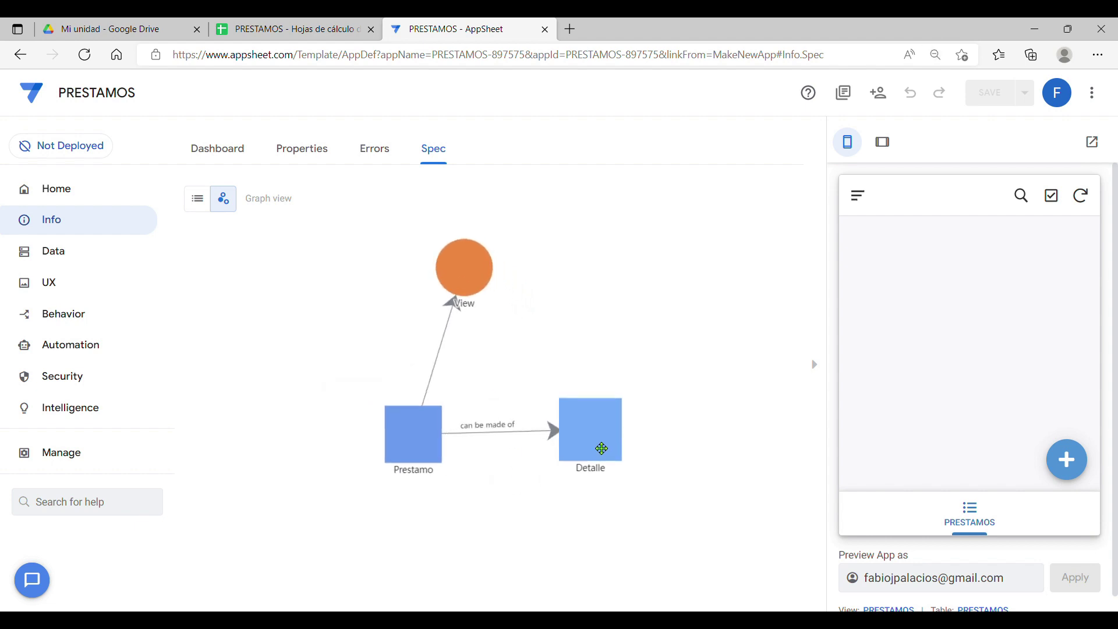
# Open a new PRESTAMOS record form in the app preview and look through its fields down to the DETALLES entries
pyautogui.click(1078, 463)
pyautogui.scroll(-3, 972, 384)
pyautogui.scroll(2, 957, 420)
pyautogui.scroll(-3, 956, 422)
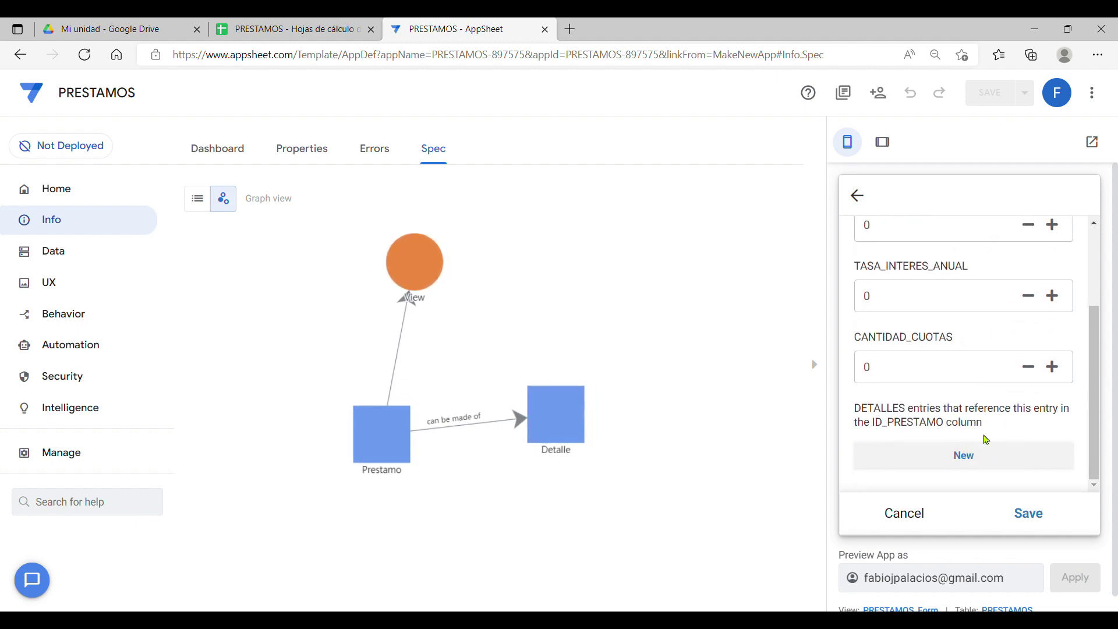
pyautogui.scroll(1, 988, 385)
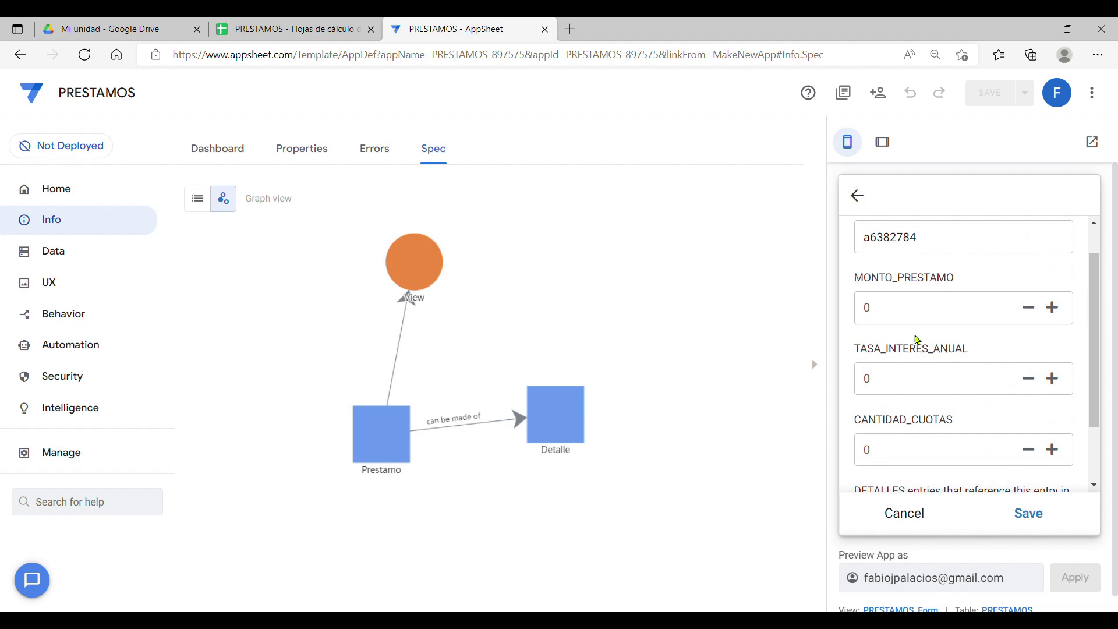
pyautogui.click(899, 311)
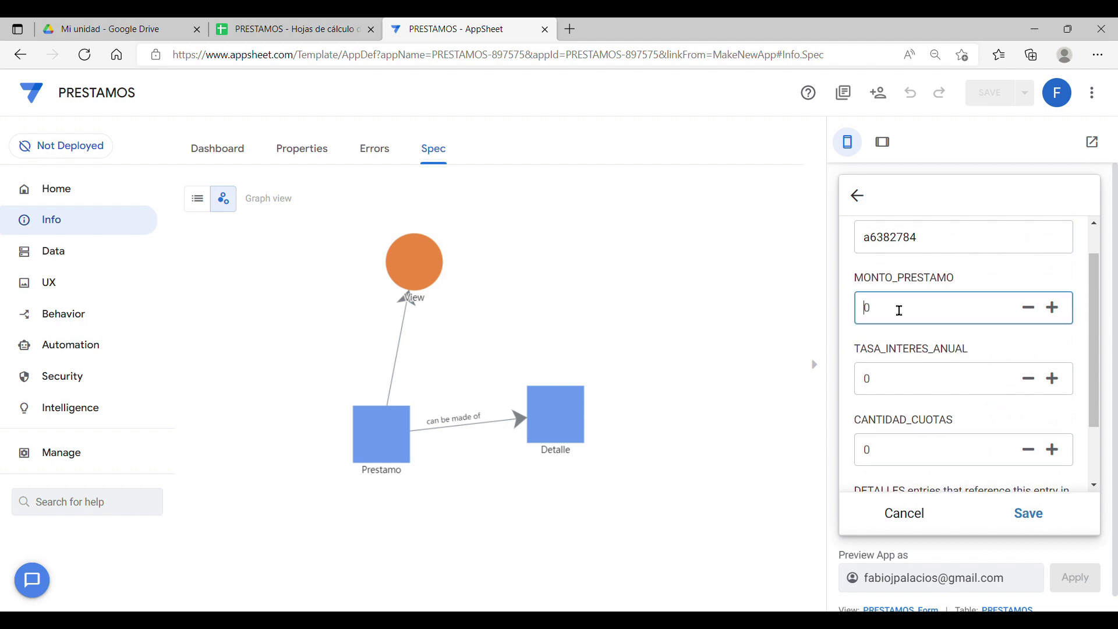
pyautogui.click(916, 379)
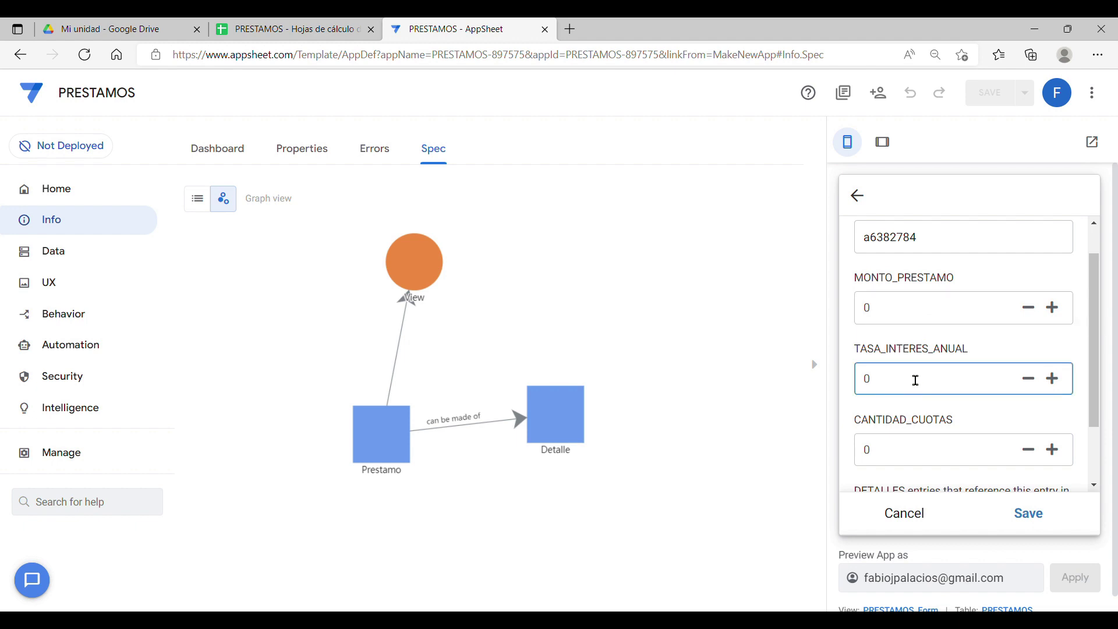
pyautogui.scroll(-2, 994, 356)
pyautogui.click(905, 379)
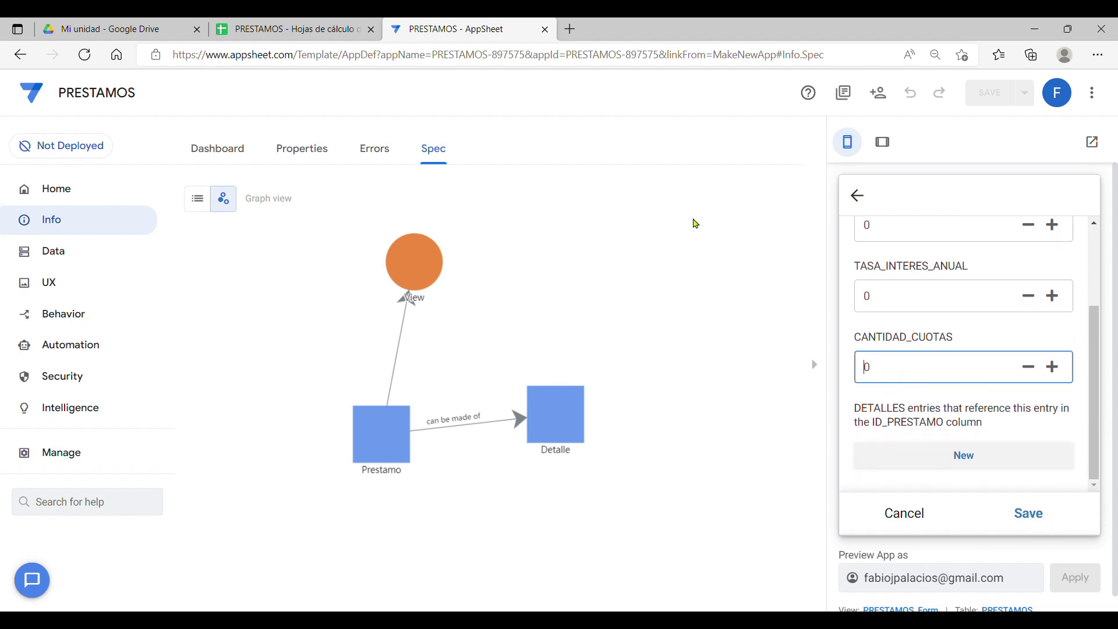
# Switch to the PRESTAMOS spreadsheet, look over the empty rows A2:L11 of the DETALLES sheet and return to AppSheet
pyautogui.click(298, 30)
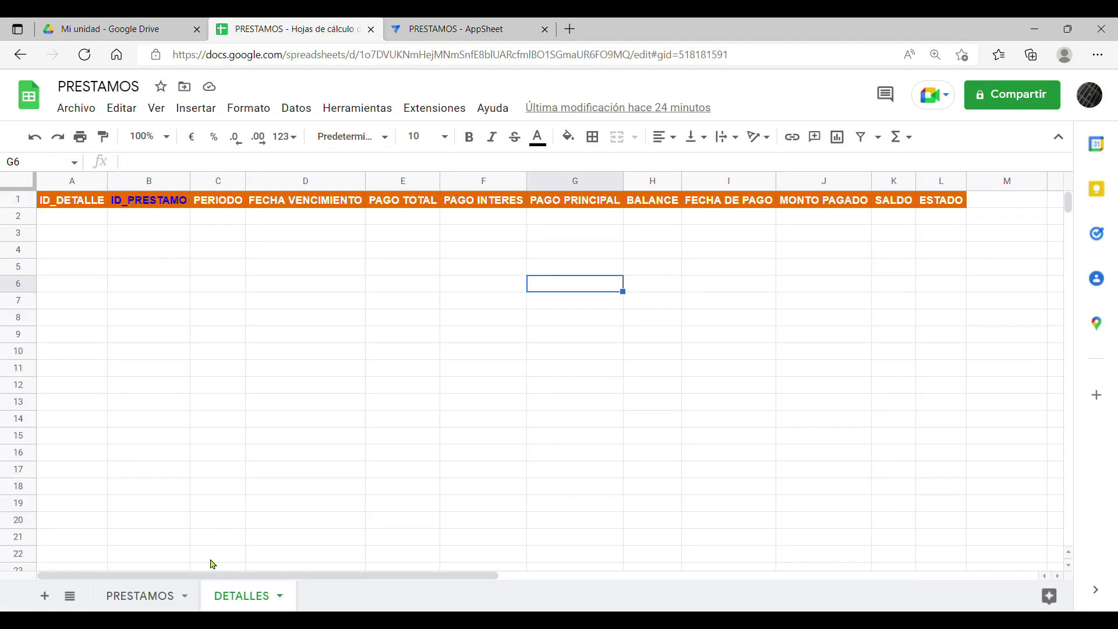
pyautogui.moveTo(66, 218); pyautogui.dragTo(942, 382)
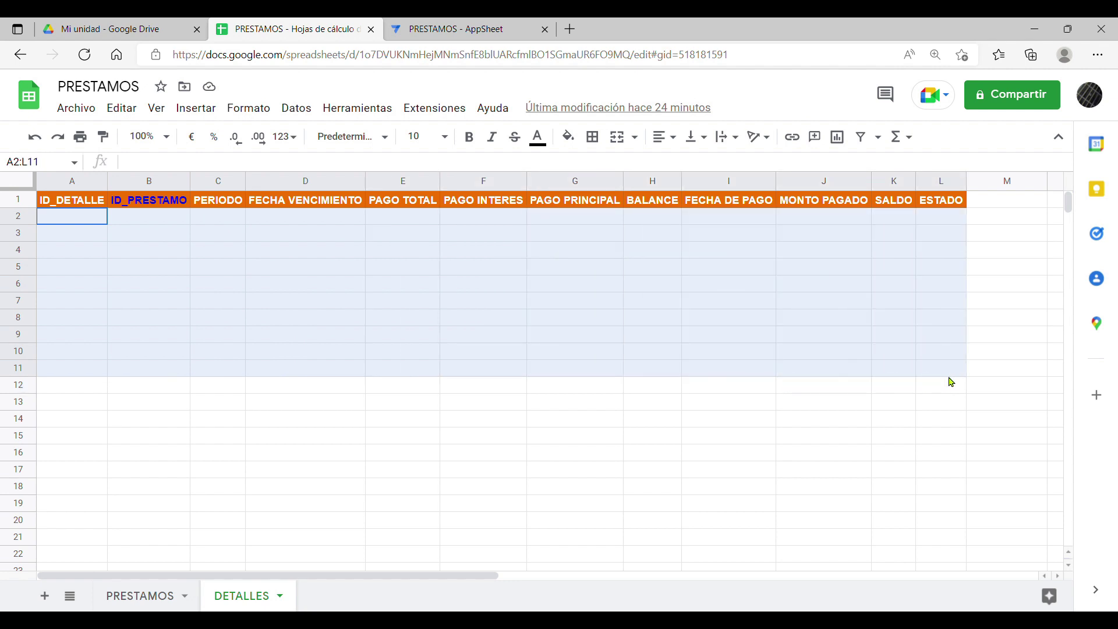
pyautogui.moveTo(951, 382); pyautogui.dragTo(666, 387)
pyautogui.click(434, 30)
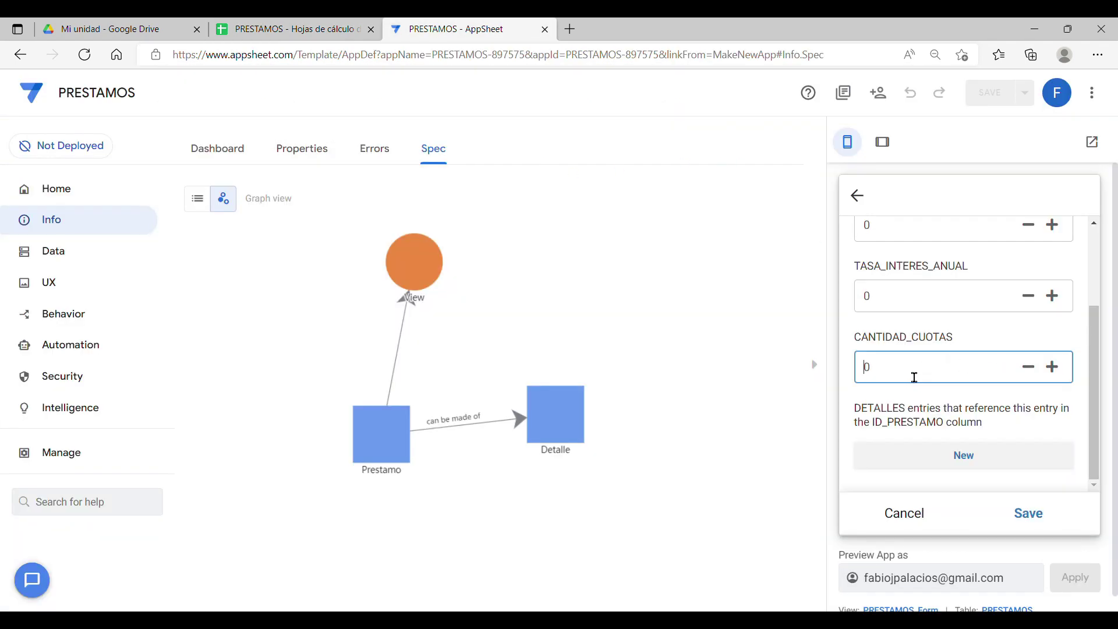
# Review the MONTO_PRESTAMO, TASA_INTERES_ANUAL and CANTIDAD_CUOTAS fields in the new record form of the preview
pyautogui.scroll(2, 940, 256)
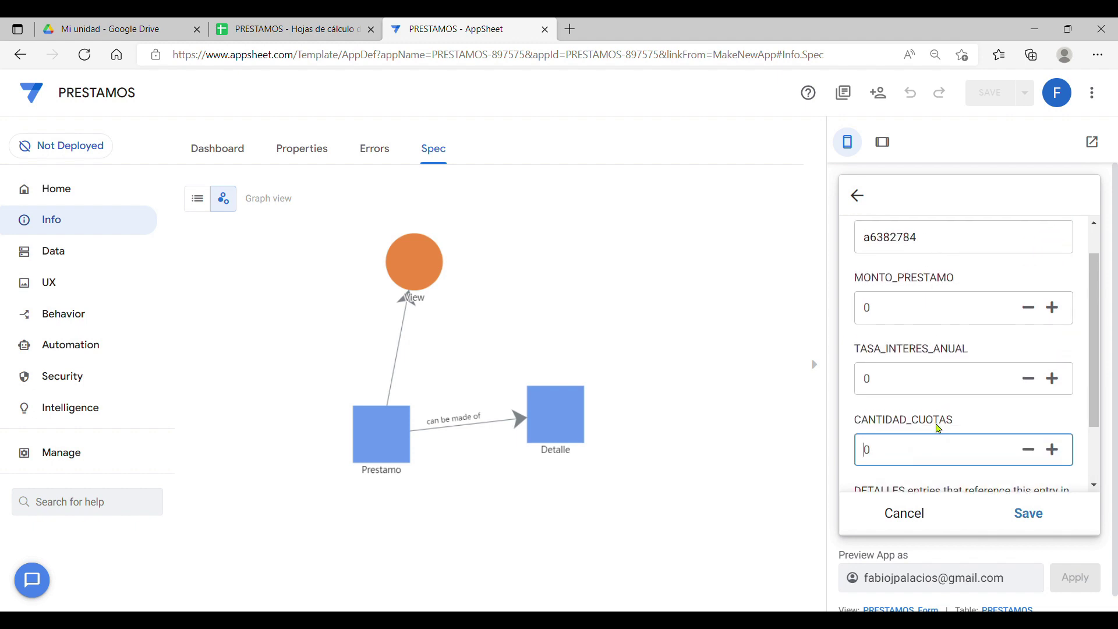
pyautogui.click(917, 323)
pyautogui.click(896, 389)
pyautogui.click(892, 452)
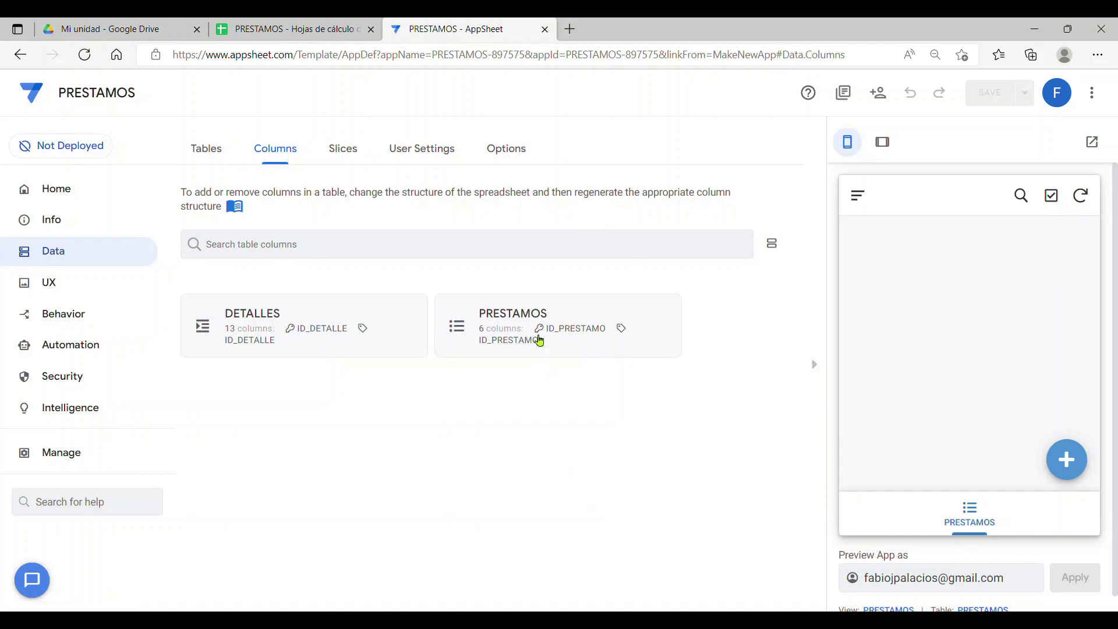
pyautogui.click(514, 328)
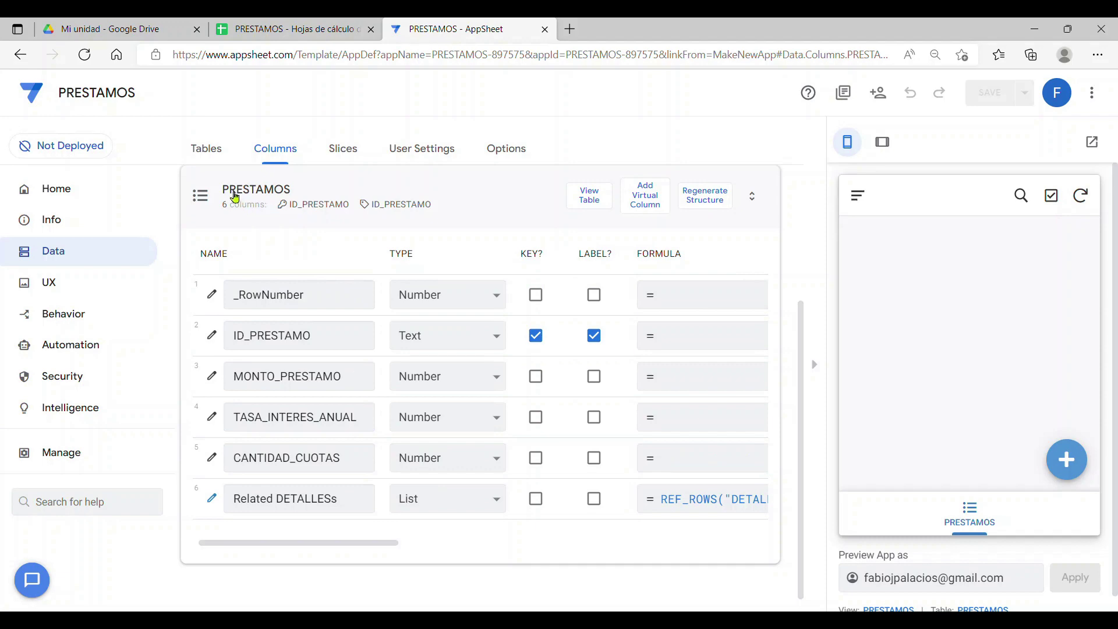
pyautogui.click(642, 205)
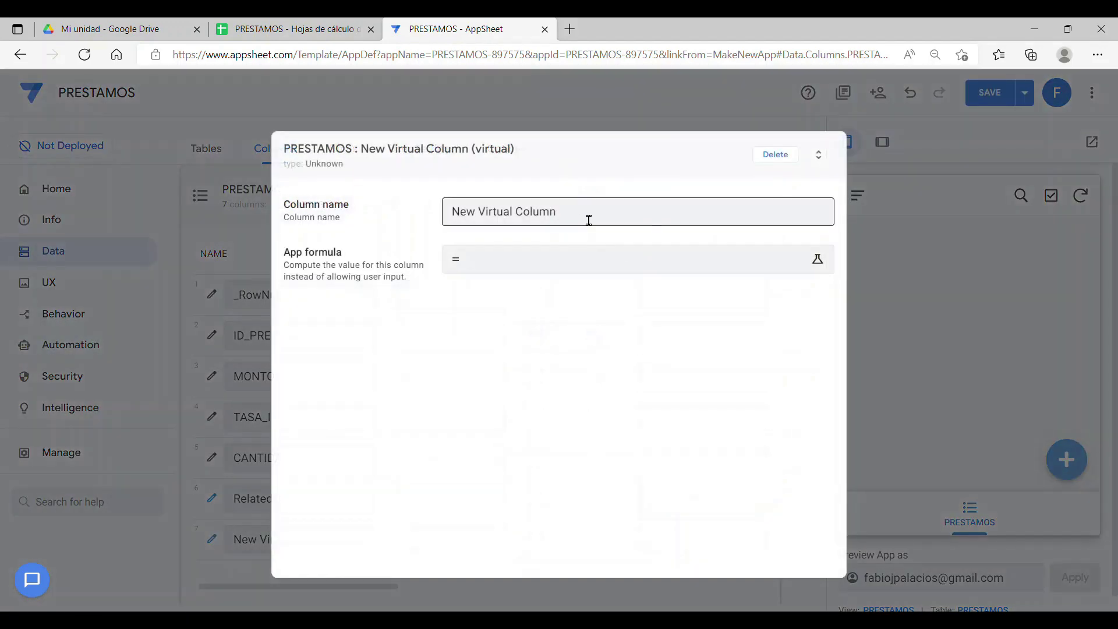
pyautogui.moveTo(586, 219); pyautogui.dragTo(444, 206)
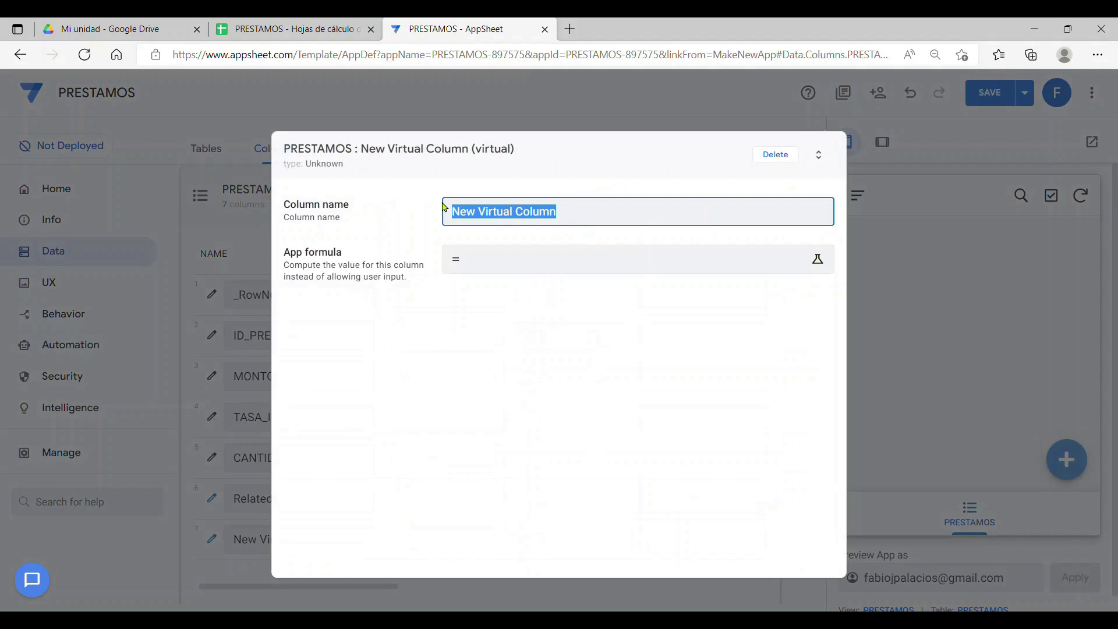
pyautogui.write('FECHA')
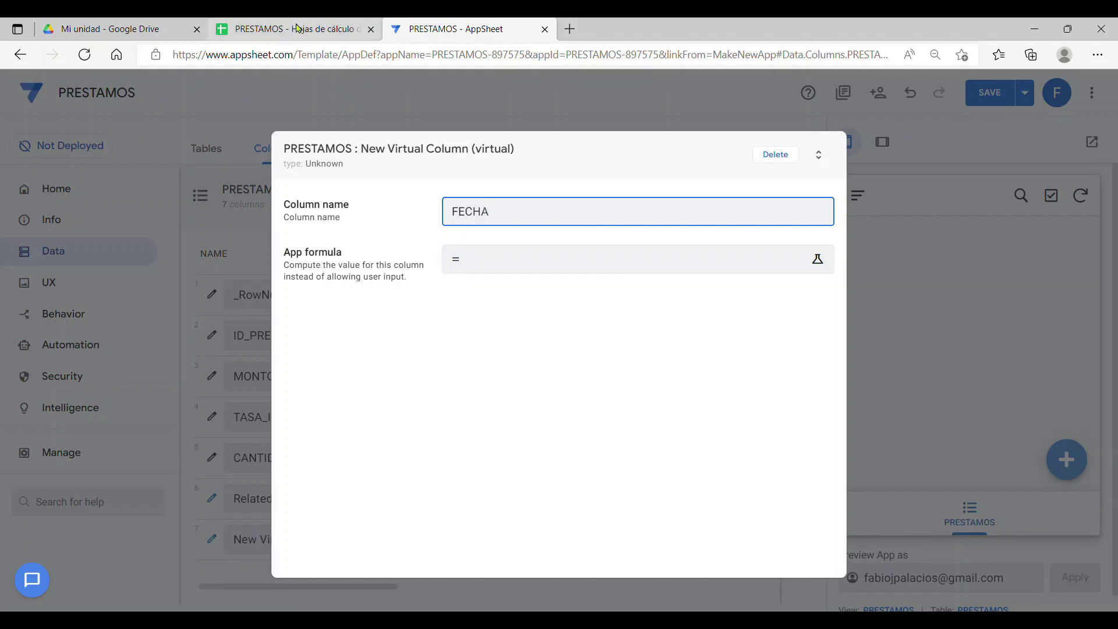
pyautogui.click(778, 155)
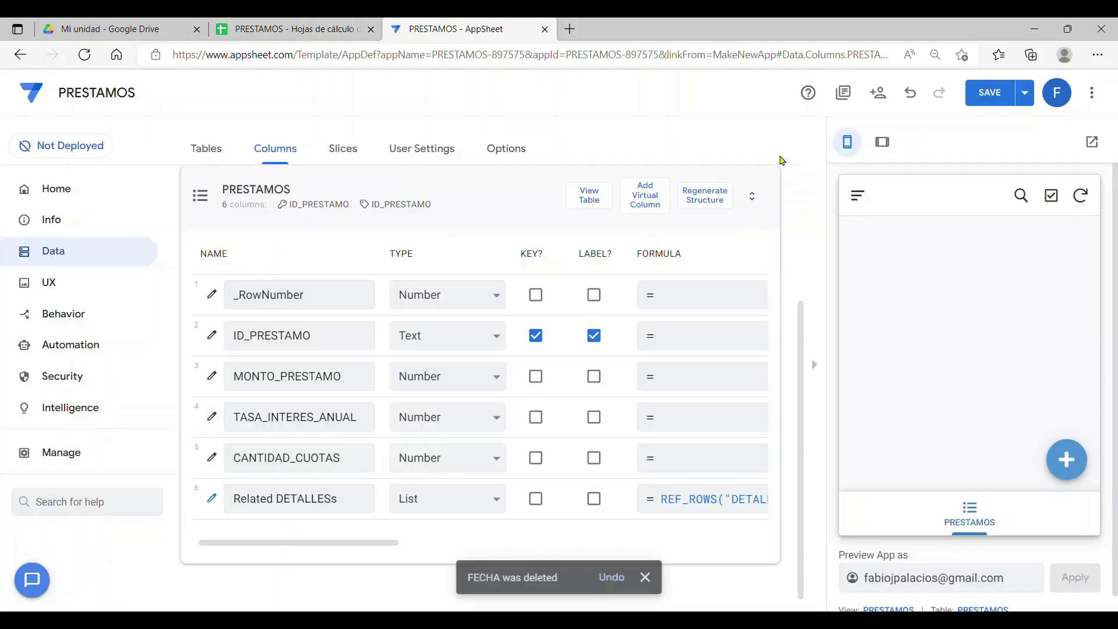
# Switch to the PRESTAMOS spreadsheet, enter the header FECHA_PRESTAMO in E1 of the PRESTAMOS sheet and fit column E to its text
pyautogui.click(291, 29)
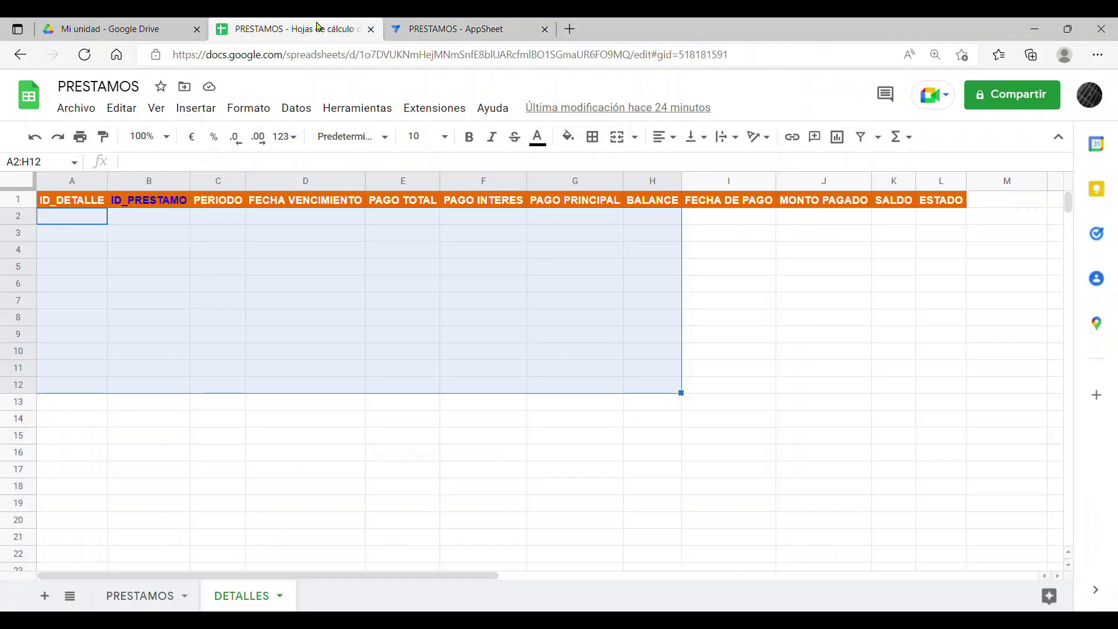
pyautogui.click(458, 224)
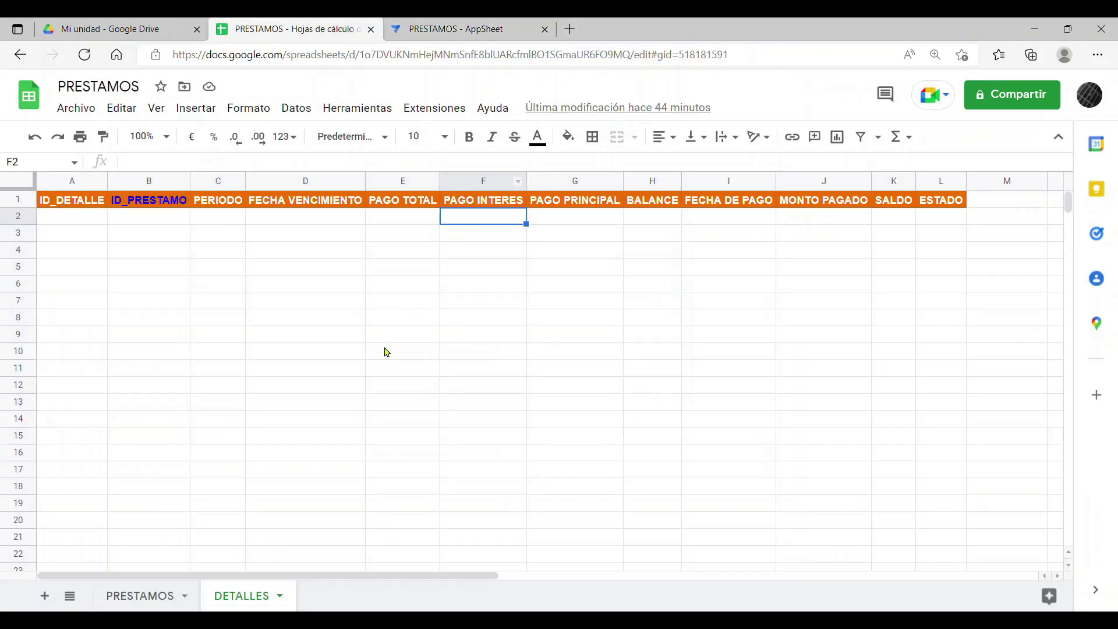
pyautogui.click(150, 593)
pyautogui.click(503, 207)
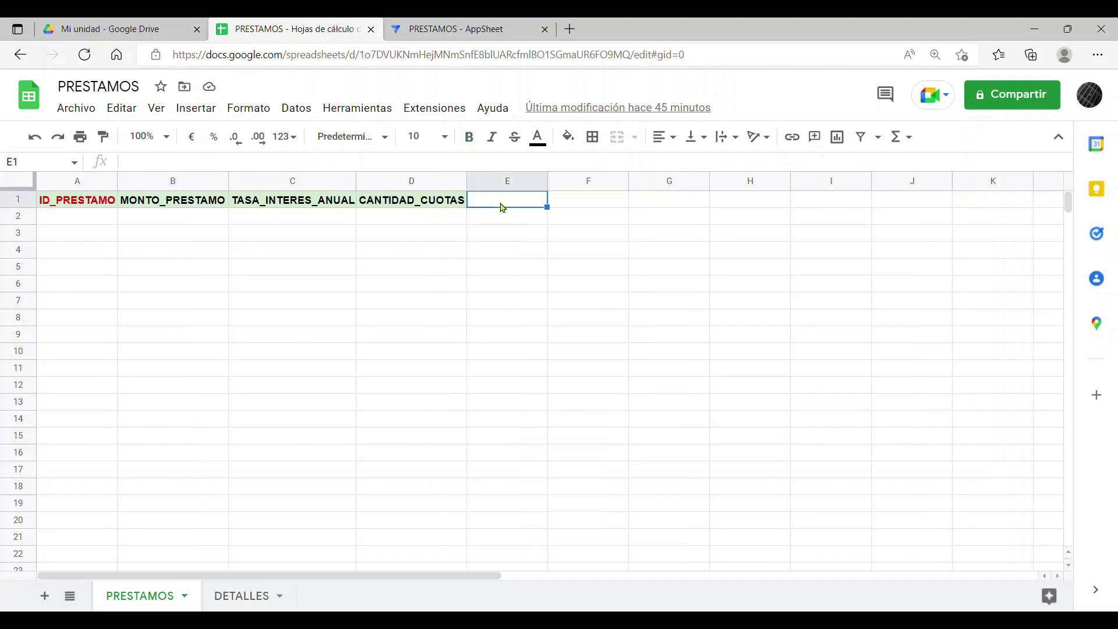
pyautogui.write('FECHA')
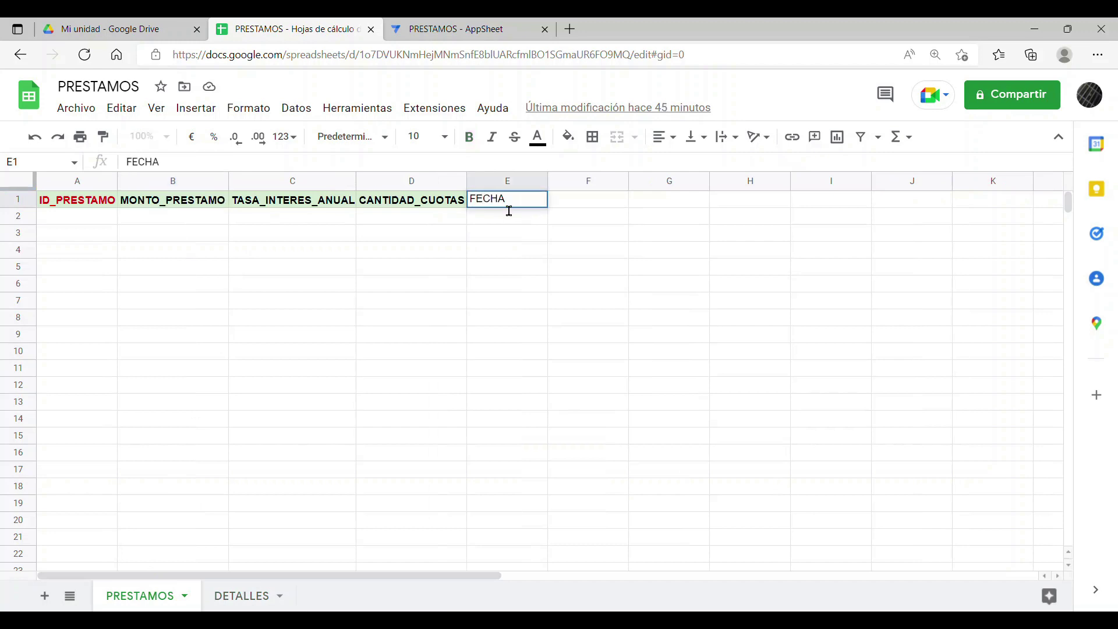
pyautogui.write('_PRESTAMO')
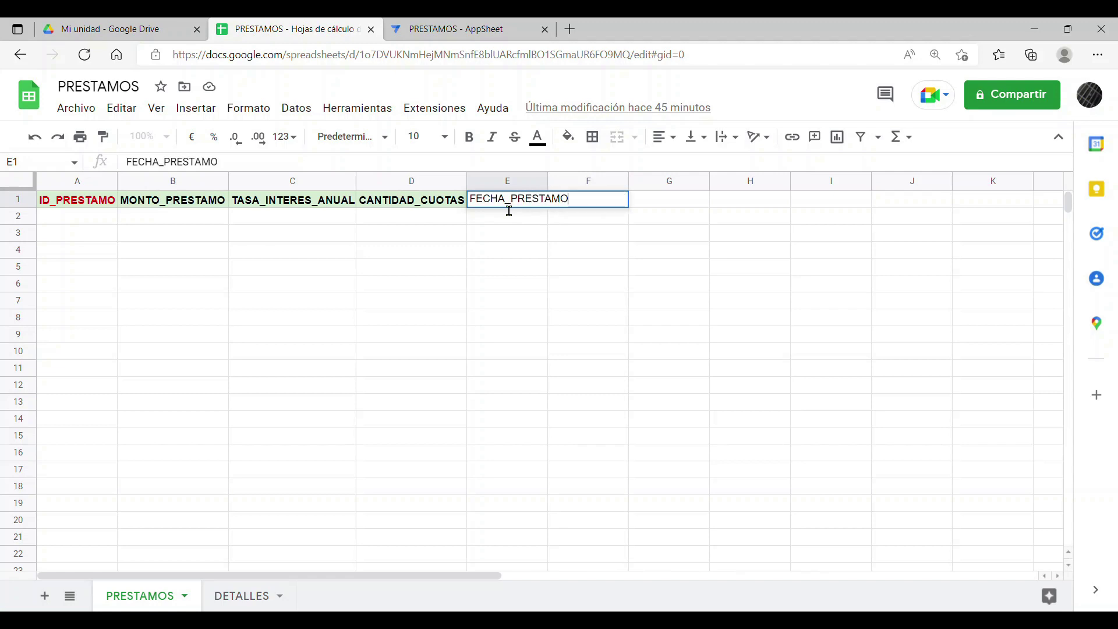
pyautogui.press('Return')
pyautogui.doubleClick(549, 181)
# Apply the formatting of the CANTIDAD_CUOTAS header to the FECHA_PRESTAMO header using a format-only paste
pyautogui.click(425, 202)
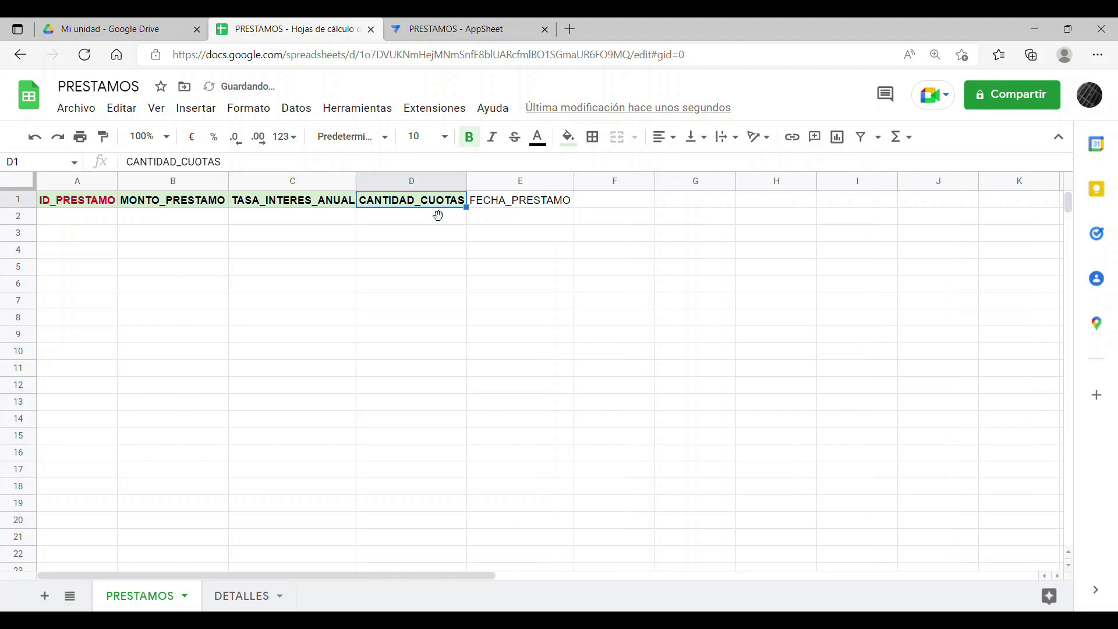
pyautogui.hotkey('ctrl', 'c')
pyautogui.click(500, 208)
pyautogui.rightClick(500, 208)
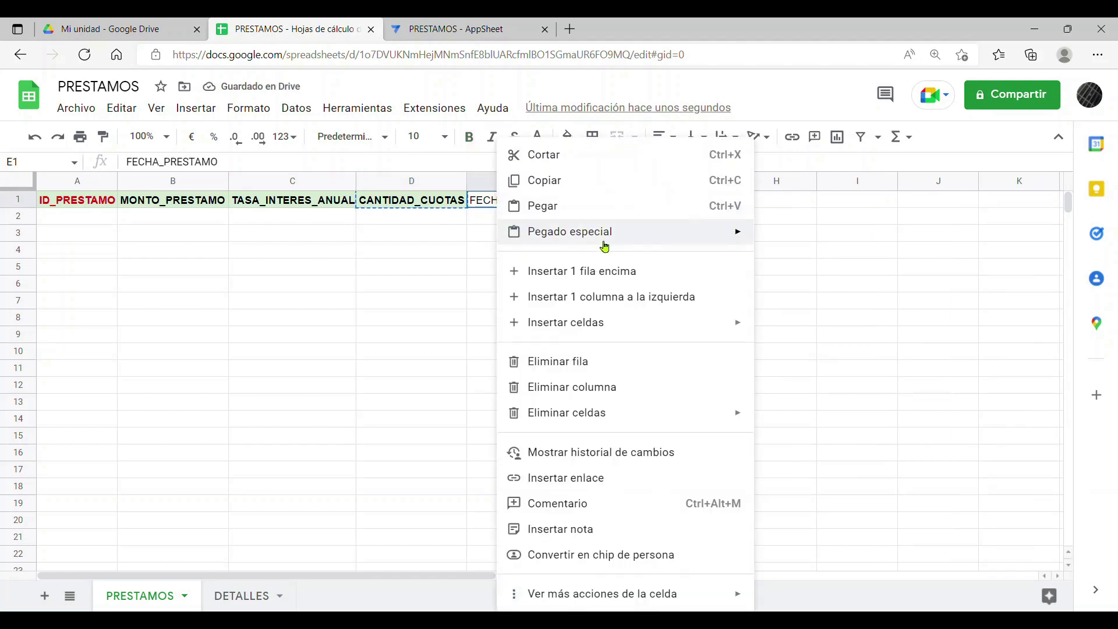
pyautogui.moveTo(629, 231)
pyautogui.click(815, 265)
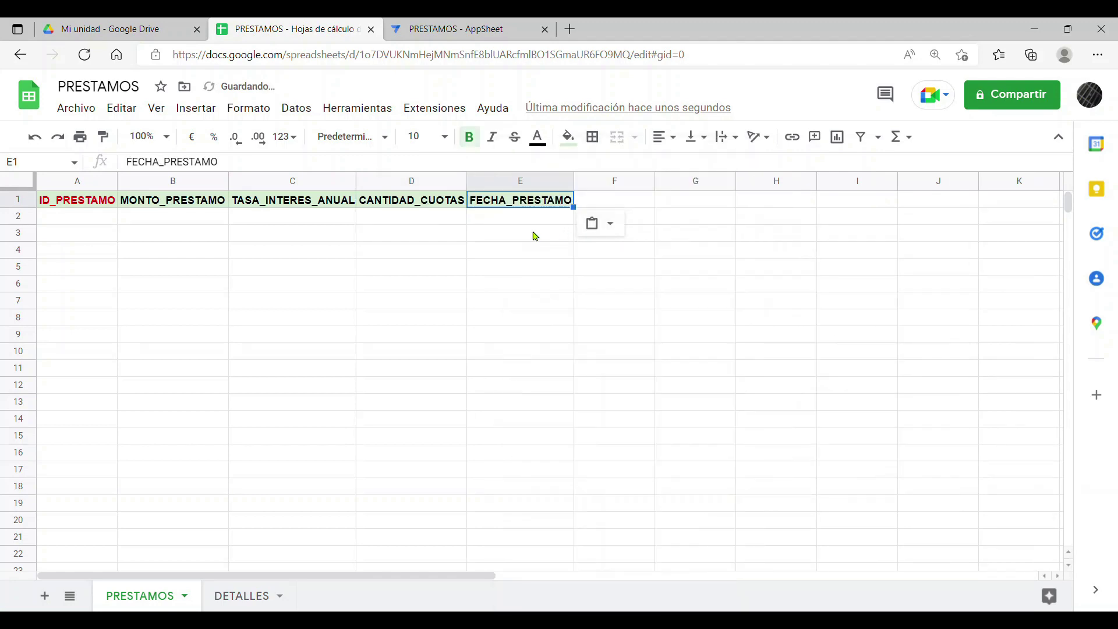
# Switch to AppSheet, regenerate the PRESTAMOS table's column structure and set the FECHA_PRESTAMO column type to Date
pyautogui.click(451, 29)
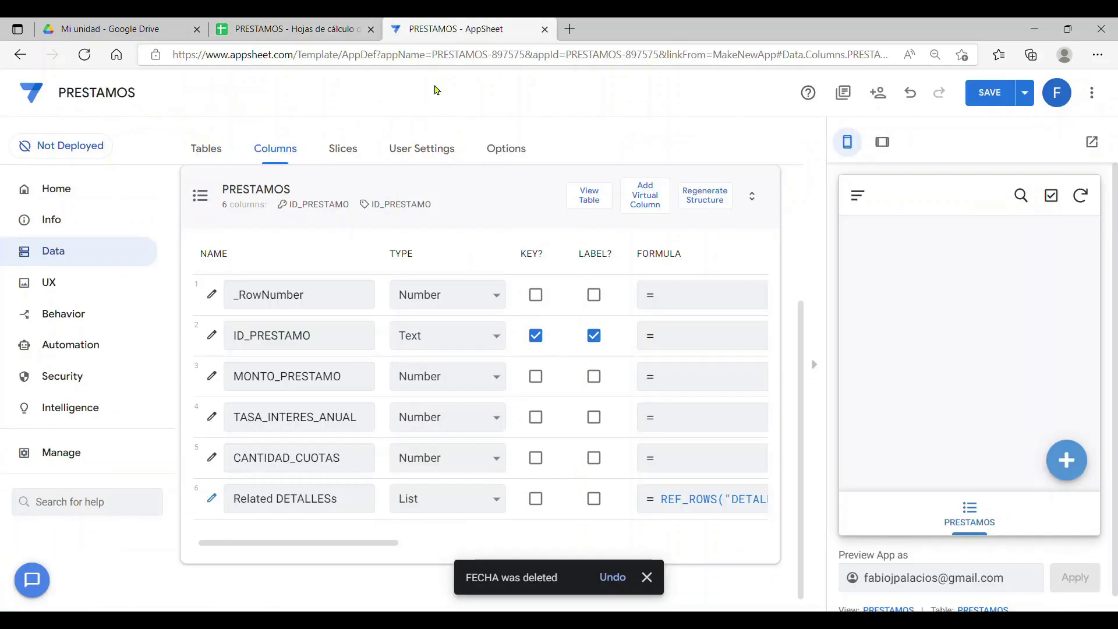
pyautogui.click(716, 198)
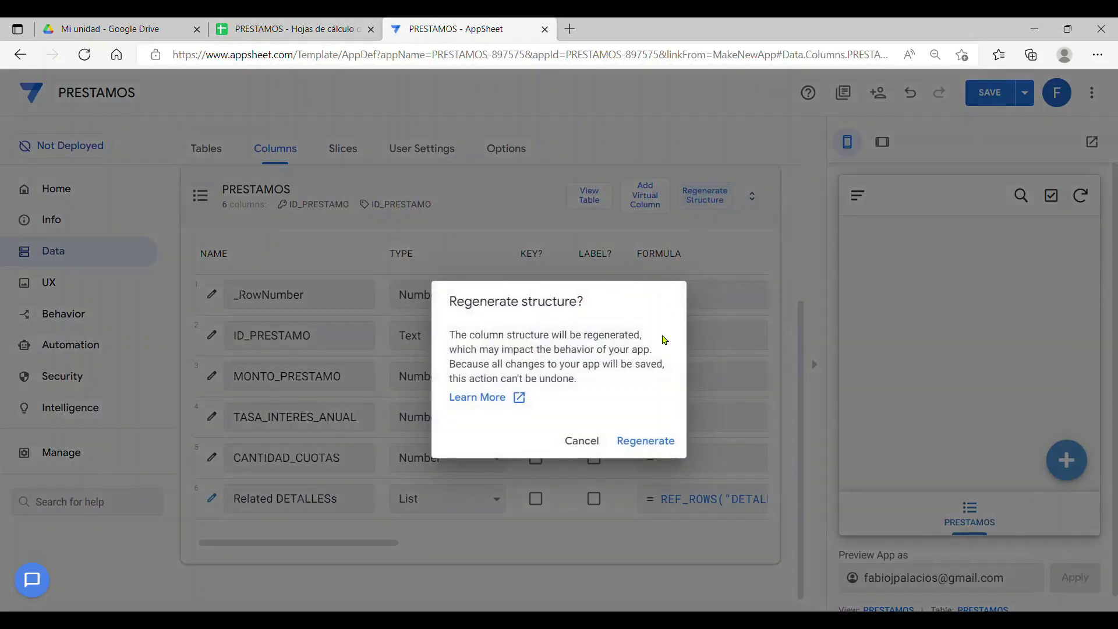
pyautogui.click(668, 441)
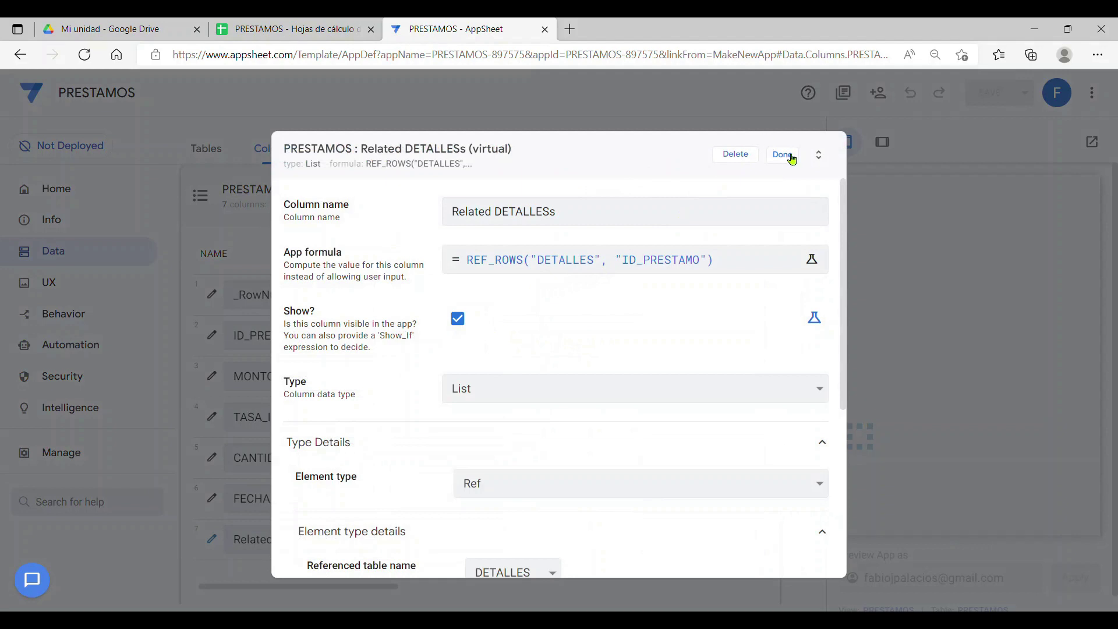
pyautogui.click(791, 157)
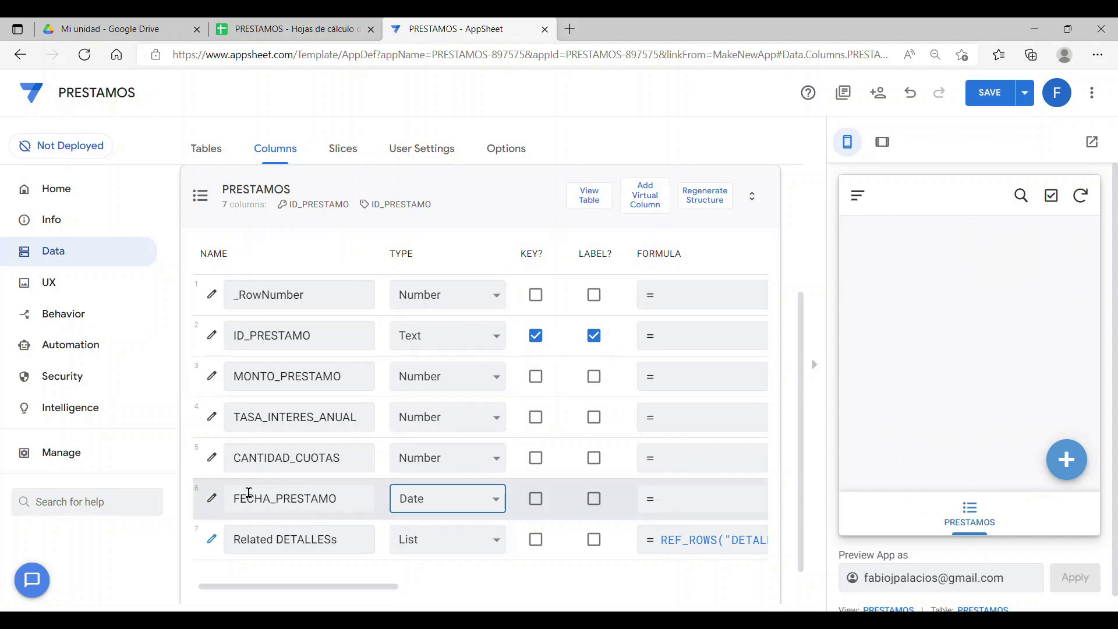
# Set the initial value of the FECHA_PRESTAMO column to the expression TODAY()
pyautogui.click(213, 497)
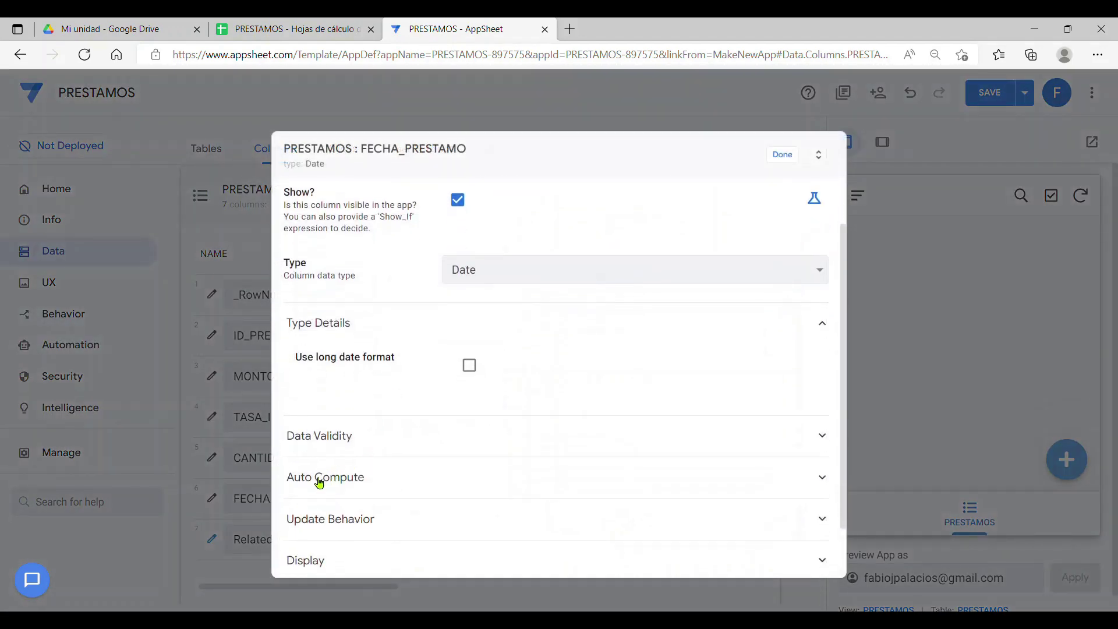
pyautogui.click(341, 443)
pyautogui.click(344, 443)
pyautogui.click(321, 475)
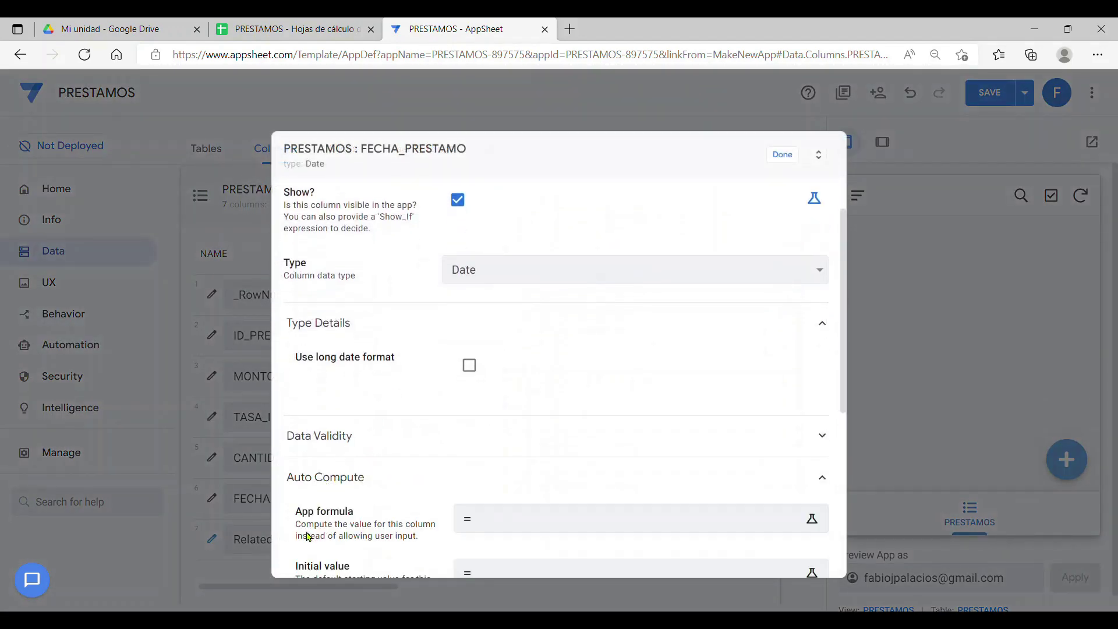
pyautogui.scroll(-4, 454, 454)
pyautogui.click(515, 333)
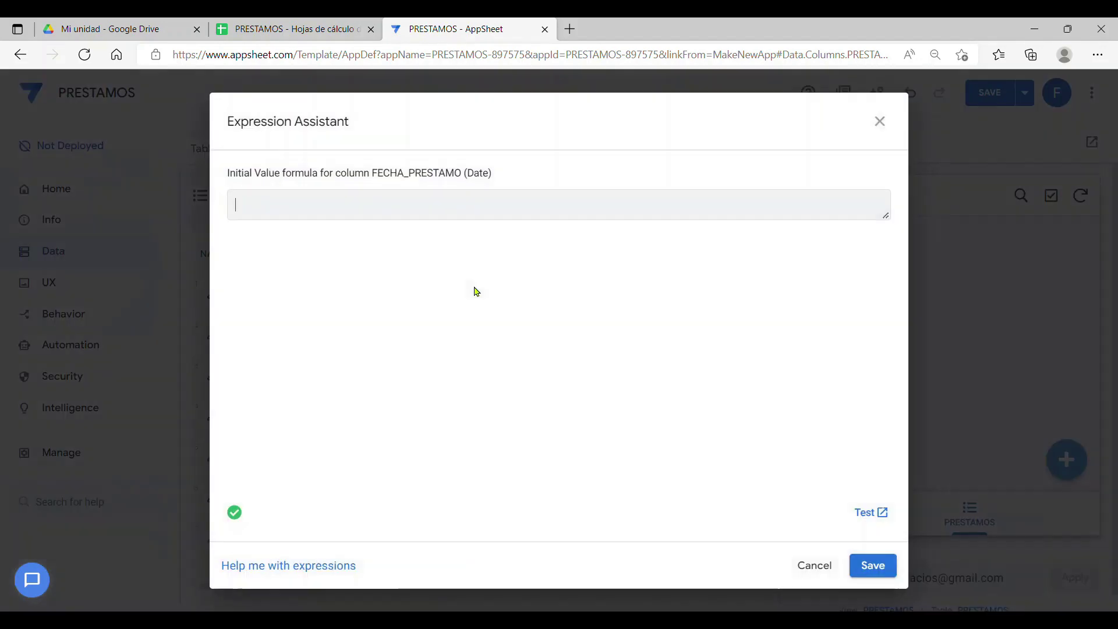
pyautogui.write('TOD')
pyautogui.press('BackSpace')
pyautogui.write('ODAY)')
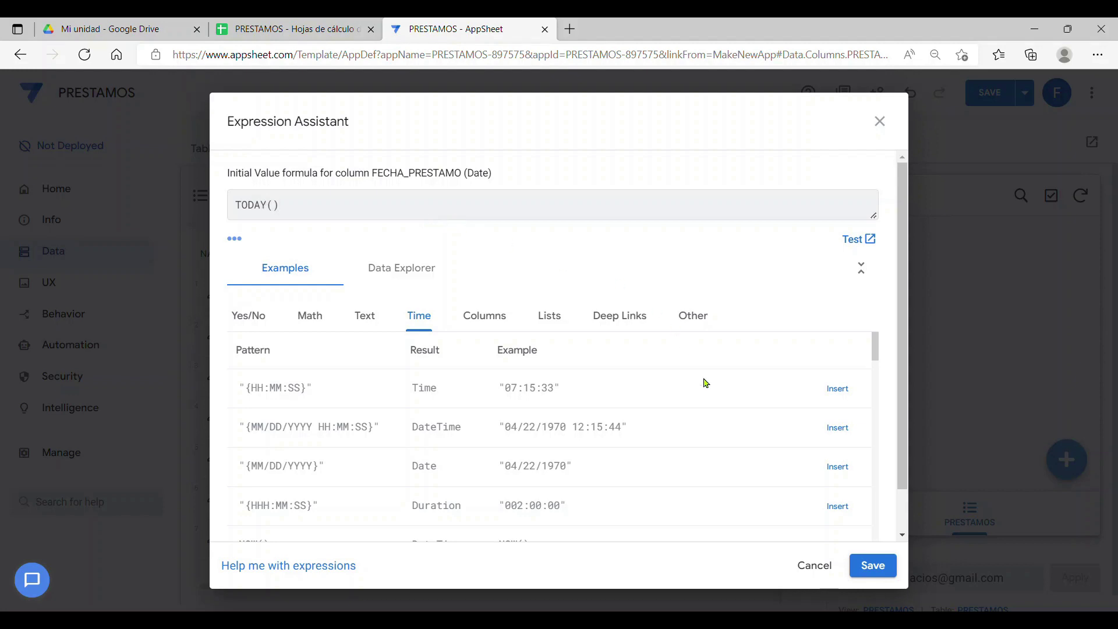
pyautogui.click(883, 569)
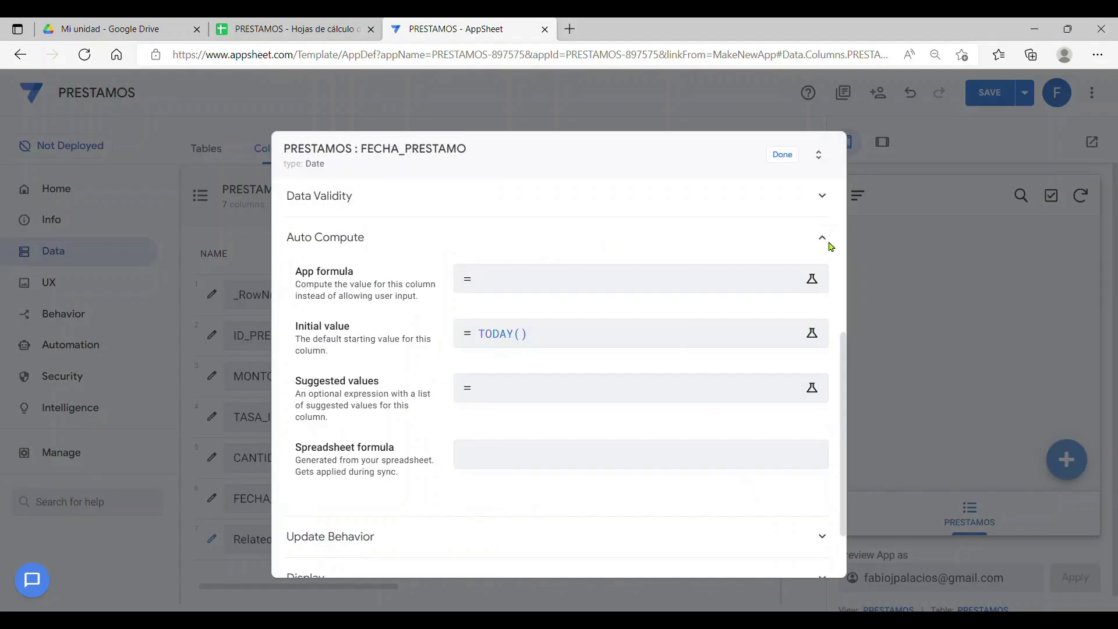
pyautogui.click(782, 156)
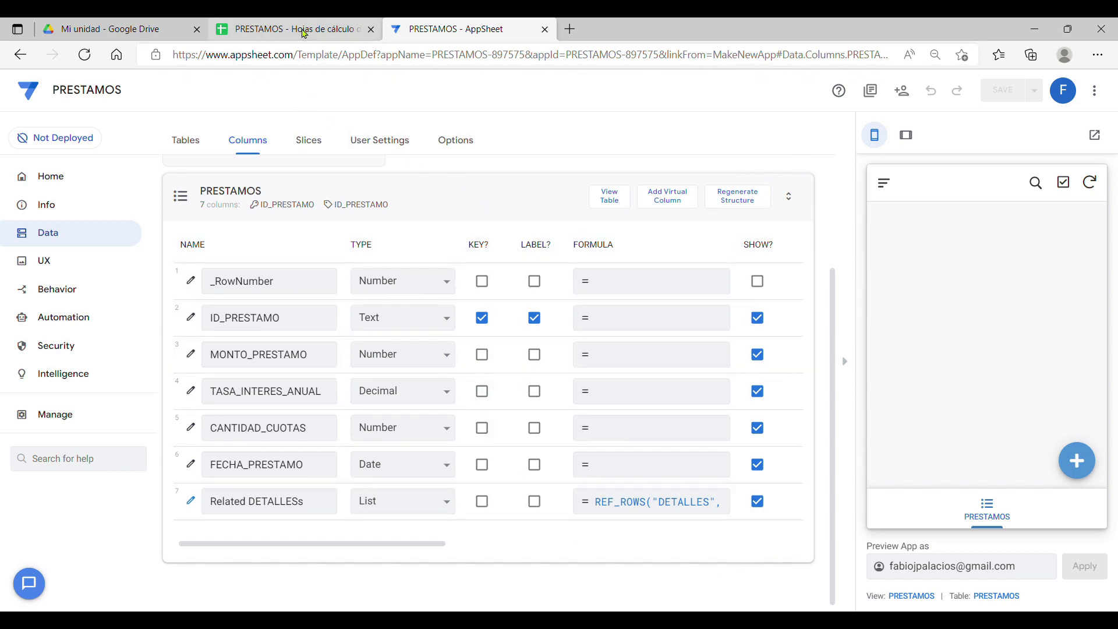
# Switch to the PRESTAMOS spreadsheet, enter the header TASA_INTERES_MENSUAL in F1 of the PRESTAMOS sheet and fit column F to its text
pyautogui.click(304, 34)
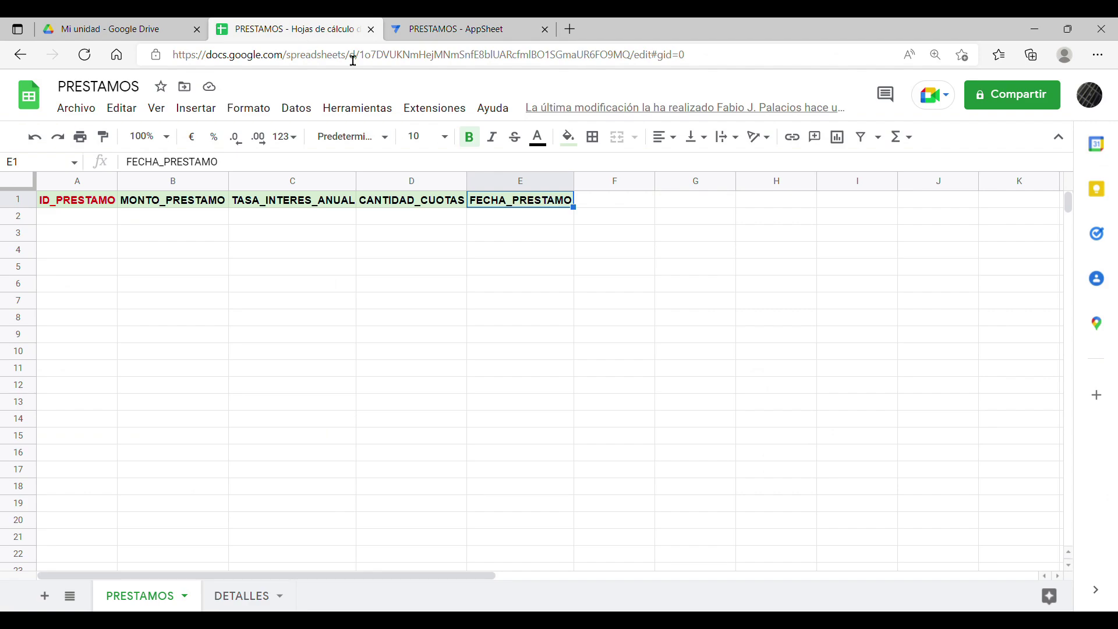
pyautogui.click(614, 207)
pyautogui.write('T')
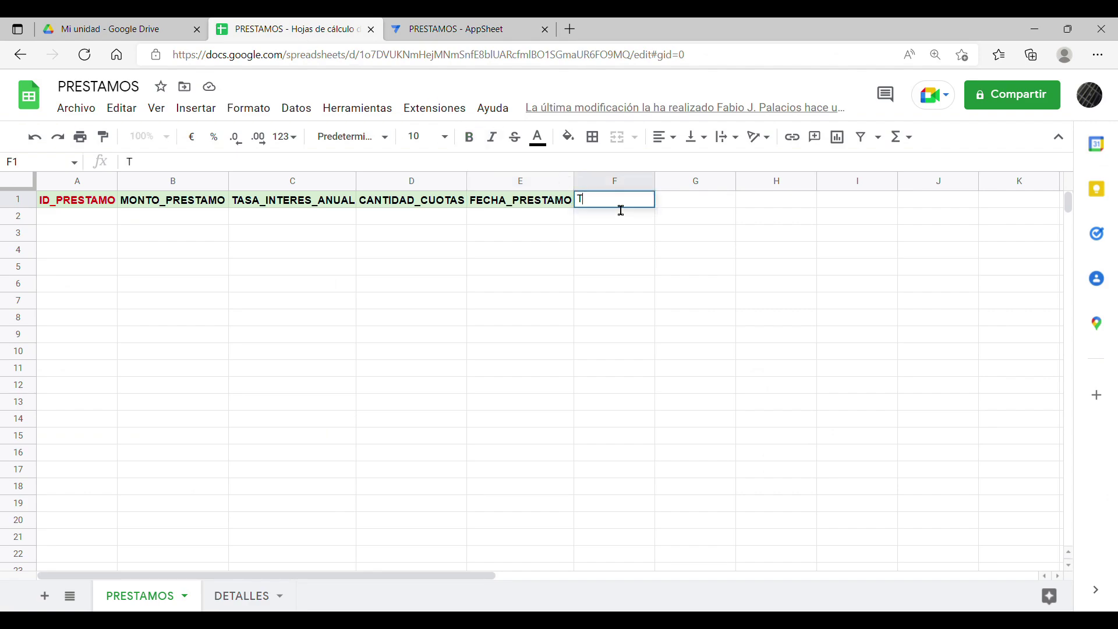
pyautogui.write('ASA_INTERES')
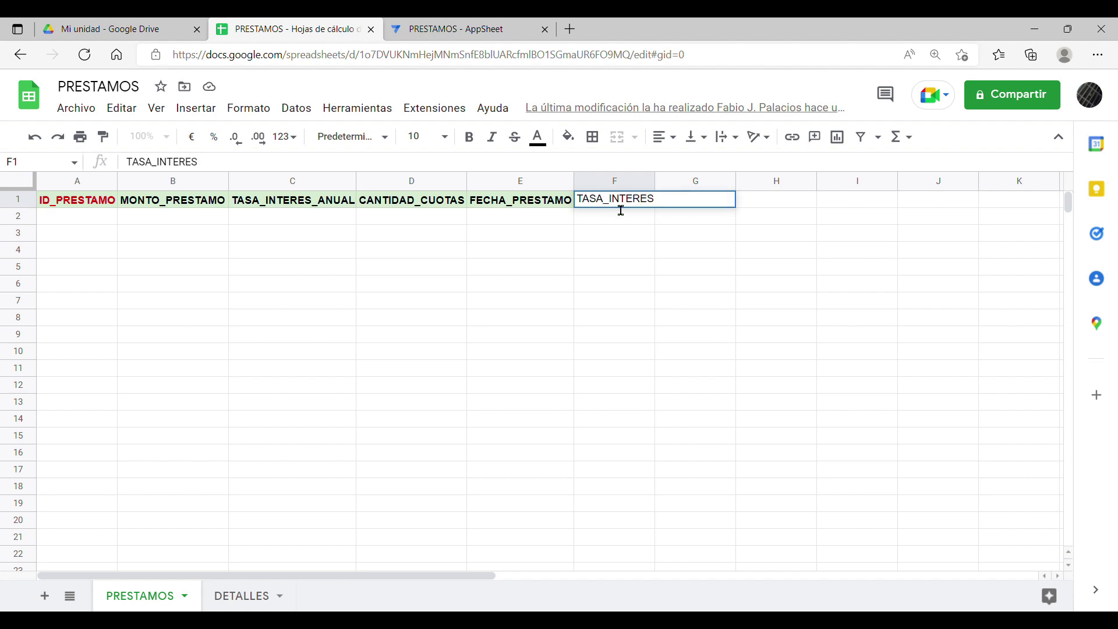
pyautogui.write('_MENSAUAL')
pyautogui.press('Return')
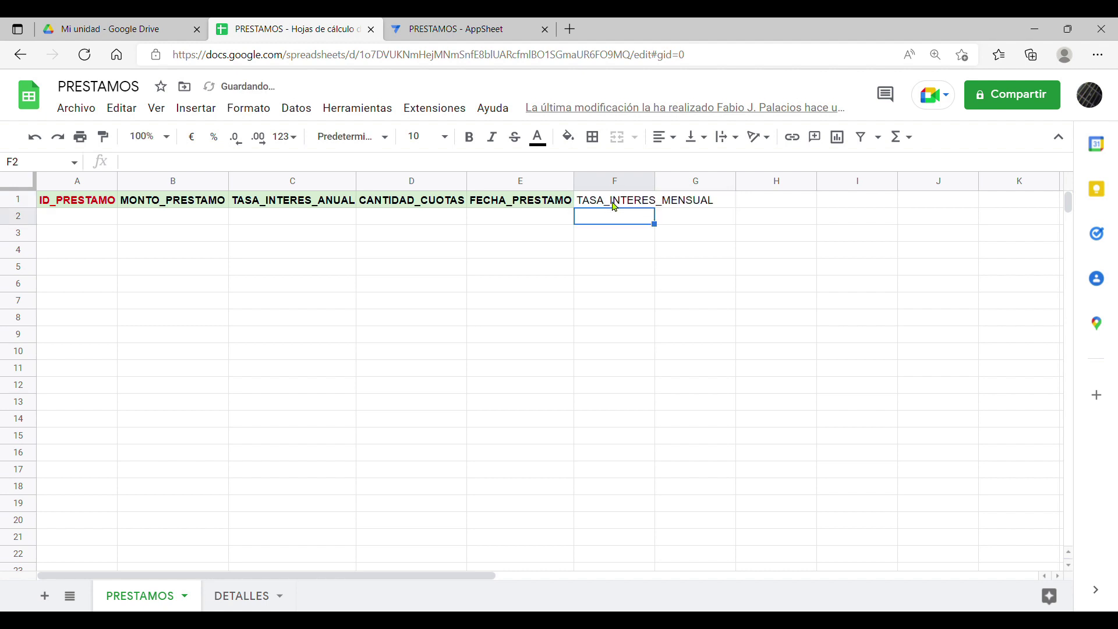
pyautogui.doubleClick(660, 182)
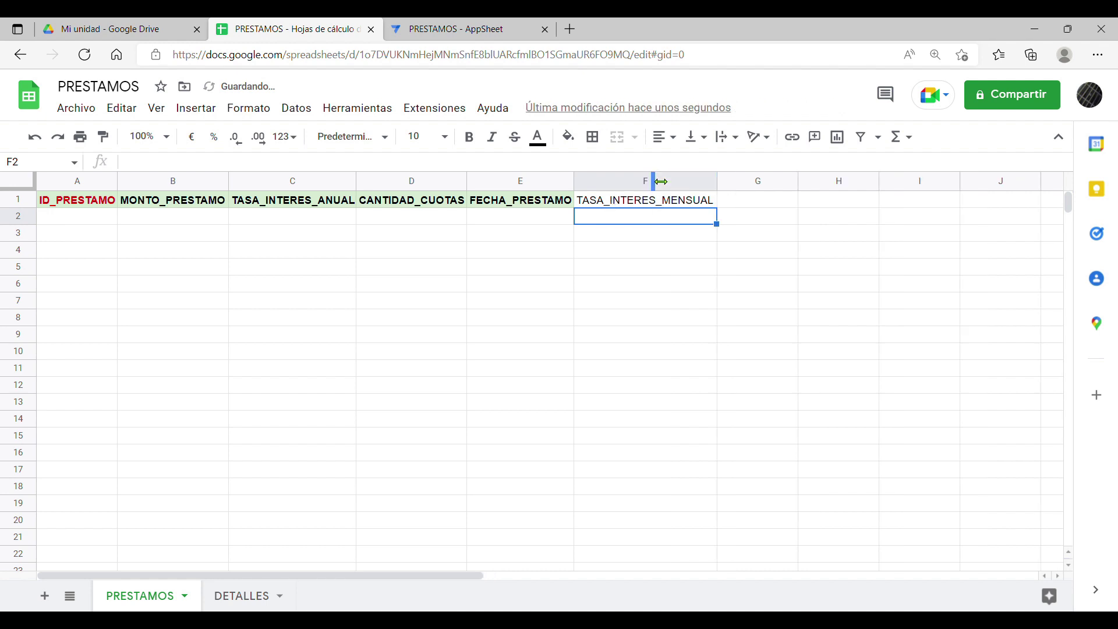
# Apply the formatting of the FECHA_PRESTAMO header to the TASA_INTERES_MENSUAL header using a format-only paste
pyautogui.click(542, 205)
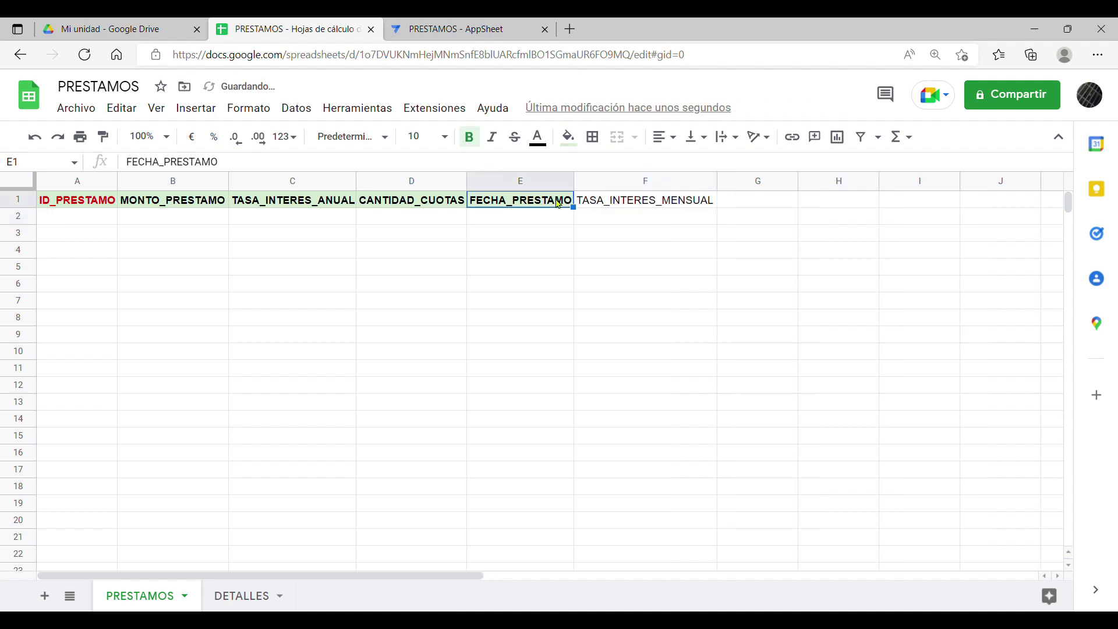
pyautogui.hotkey('ctrl', 'c')
pyautogui.click(661, 200)
pyautogui.rightClick(662, 200)
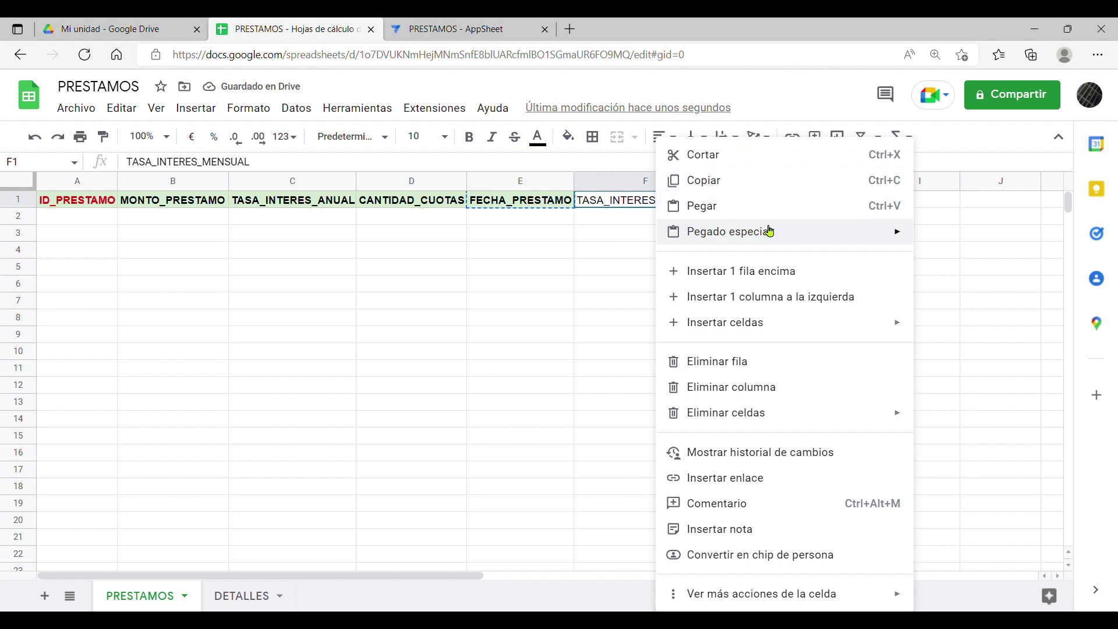
pyautogui.moveTo(893, 224)
pyautogui.click(584, 264)
pyautogui.click(611, 252)
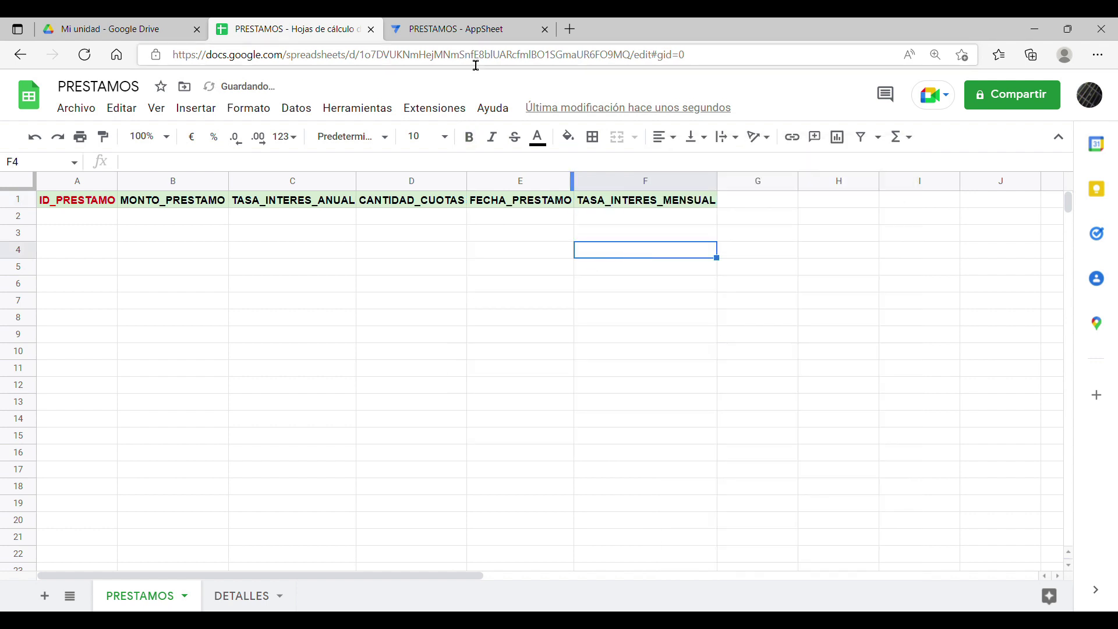
# Switch to AppSheet, regenerate the PRESTAMOS column structure to include TASA_INTERES_MENSUAL and close the Related DETALLESs column settings
pyautogui.click(463, 29)
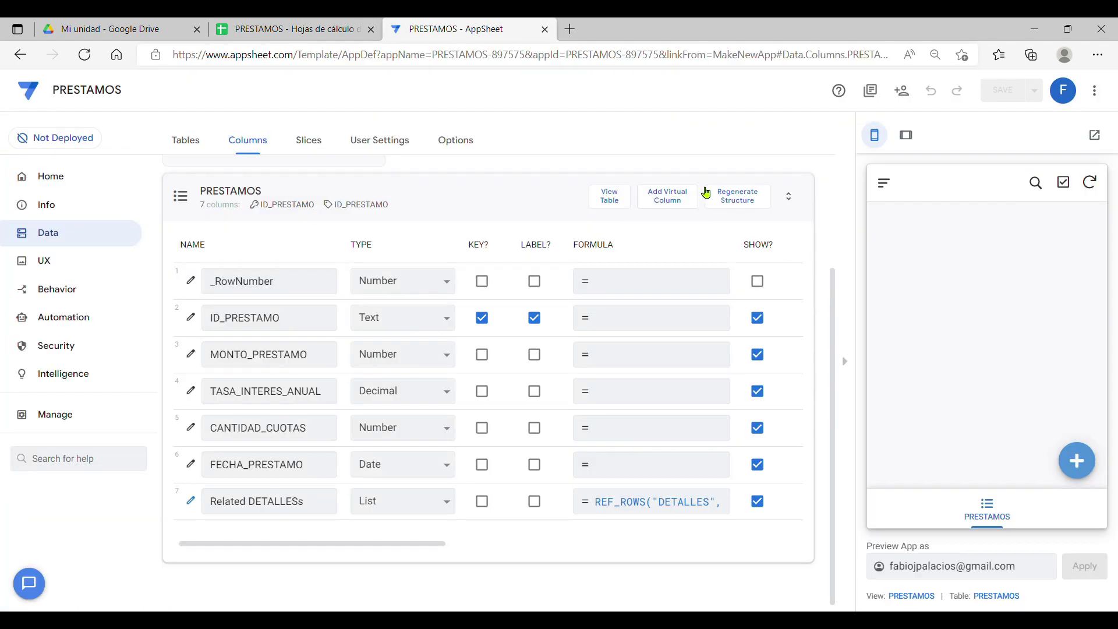
pyautogui.click(740, 201)
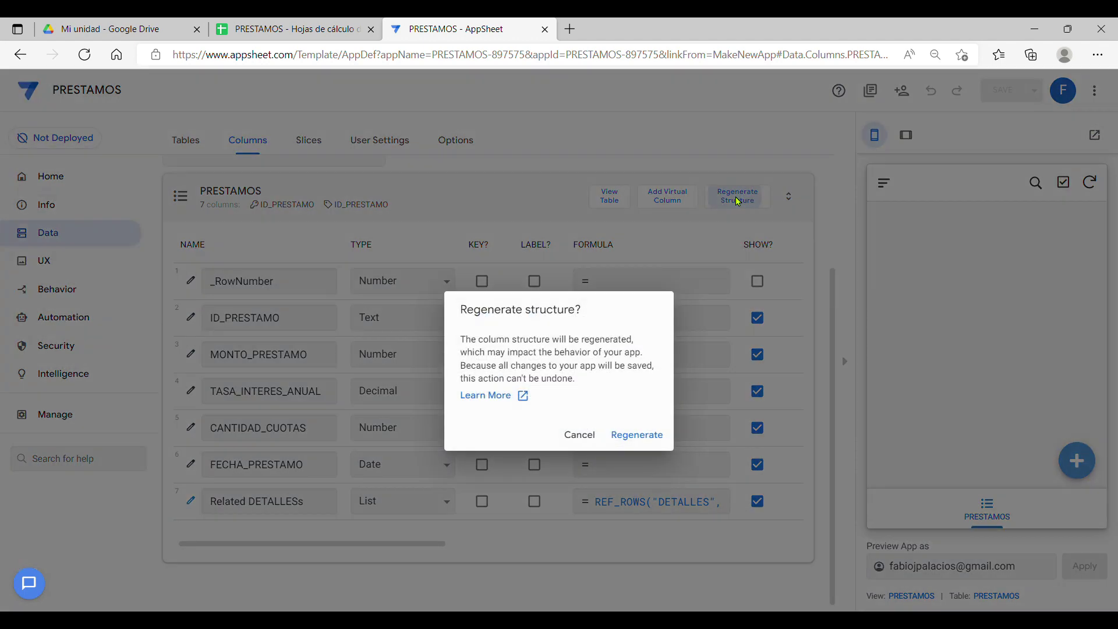
pyautogui.click(634, 434)
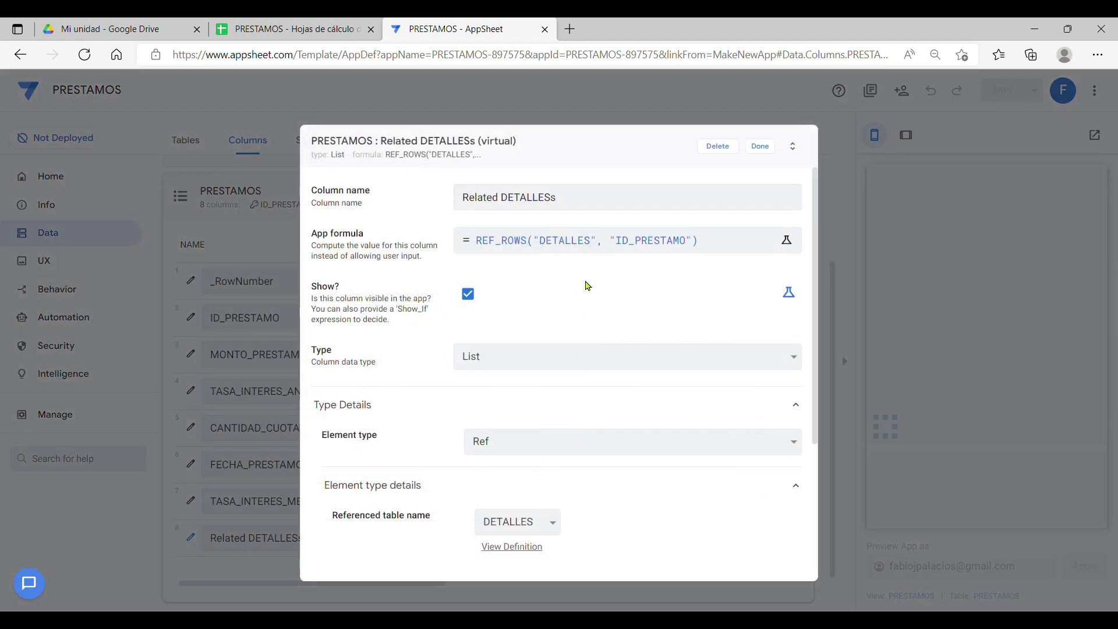
pyautogui.click(760, 146)
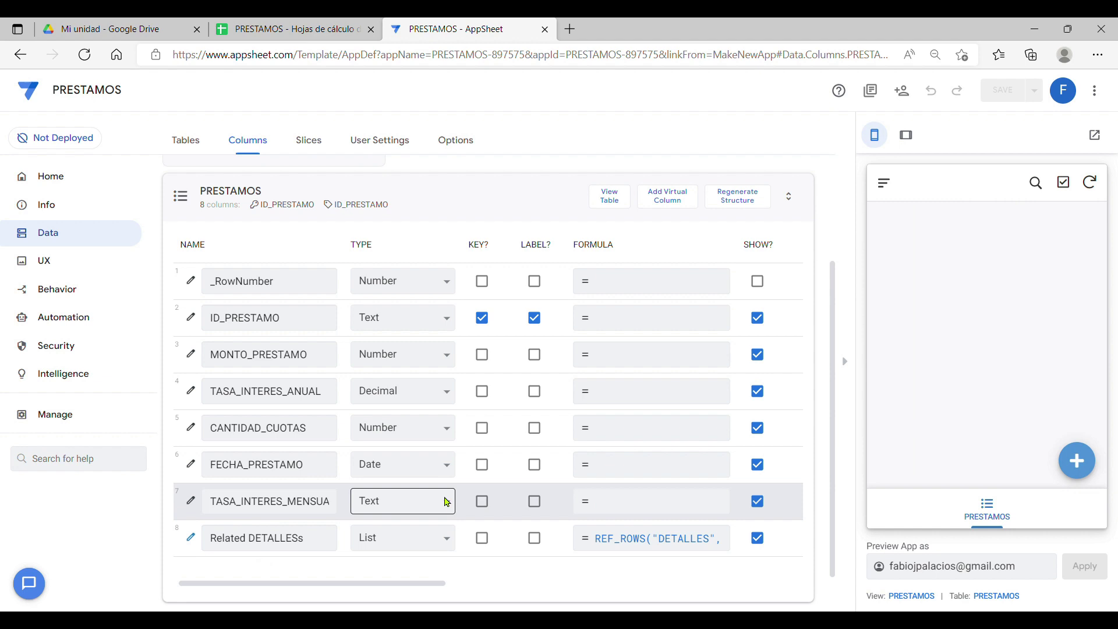
# Set the TASA_INTERES_MENSUAL column type to Decimal and open its app formula for editing
pyautogui.click(446, 500)
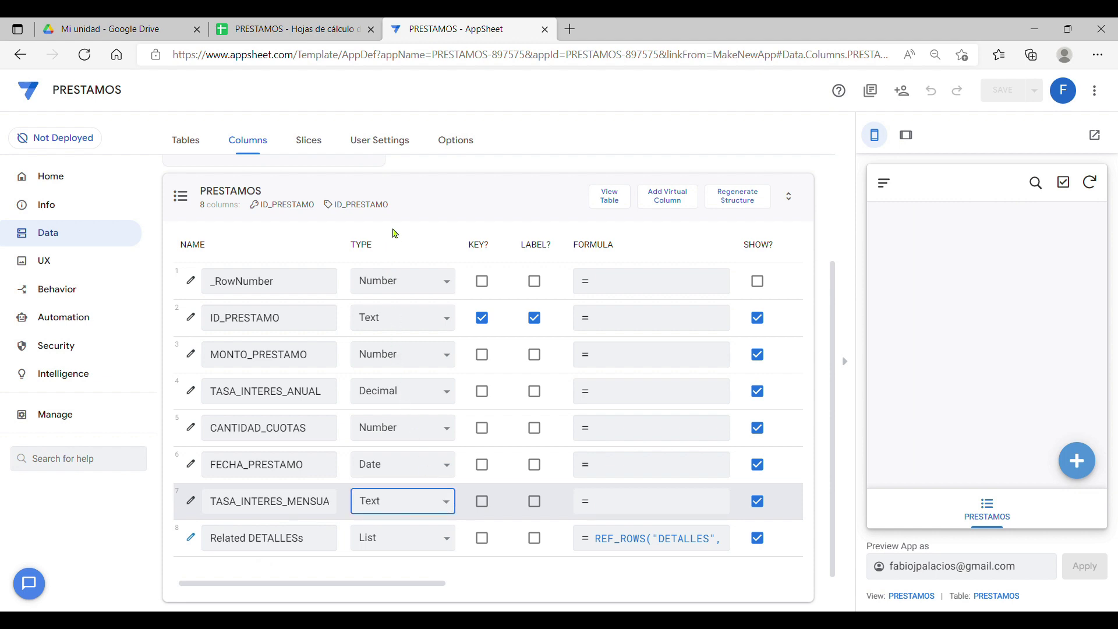
pyautogui.click(398, 253)
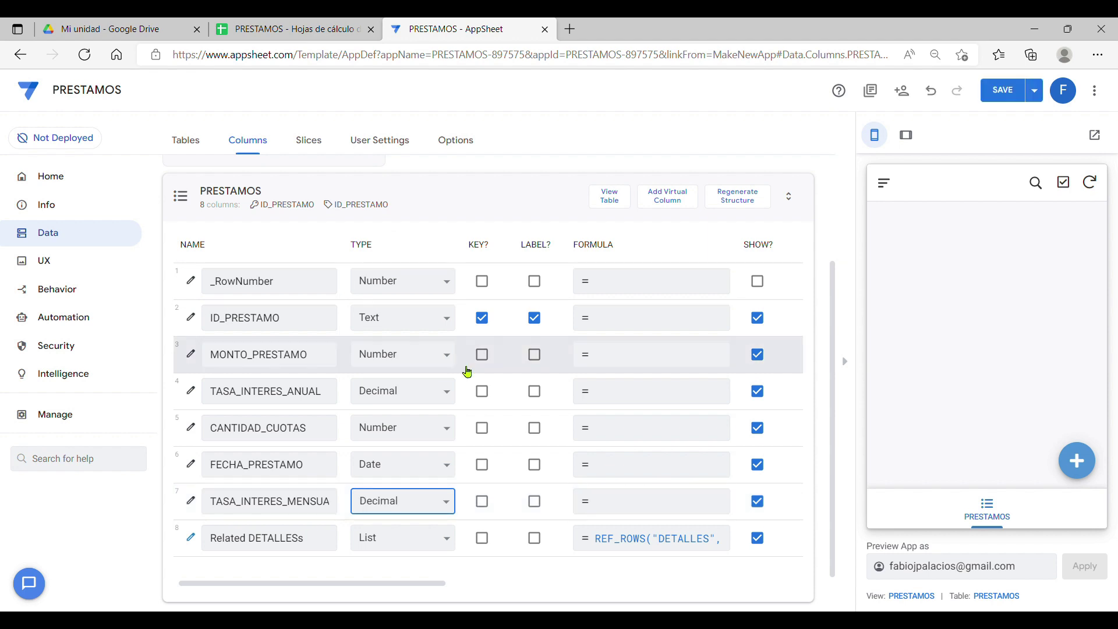
pyautogui.click(627, 500)
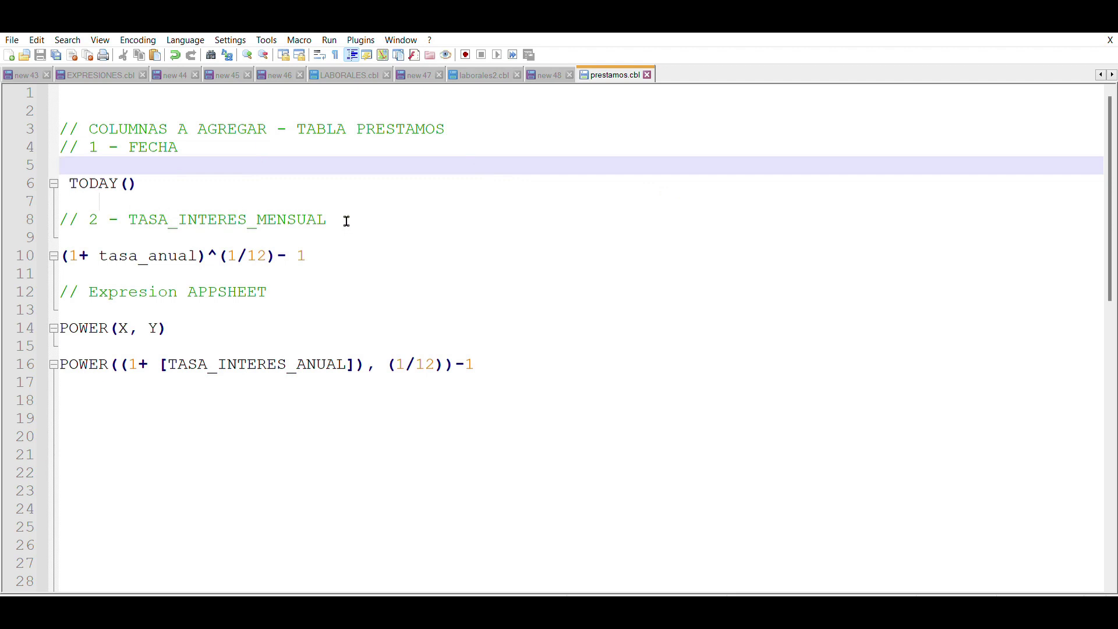
# Switch to the prestamos.cbl notes and examine the monthly interest rate formula, the POWER(X, Y) syntax and the equivalent AppSheet expression
pyautogui.moveTo(342, 218); pyautogui.dragTo(138, 218)
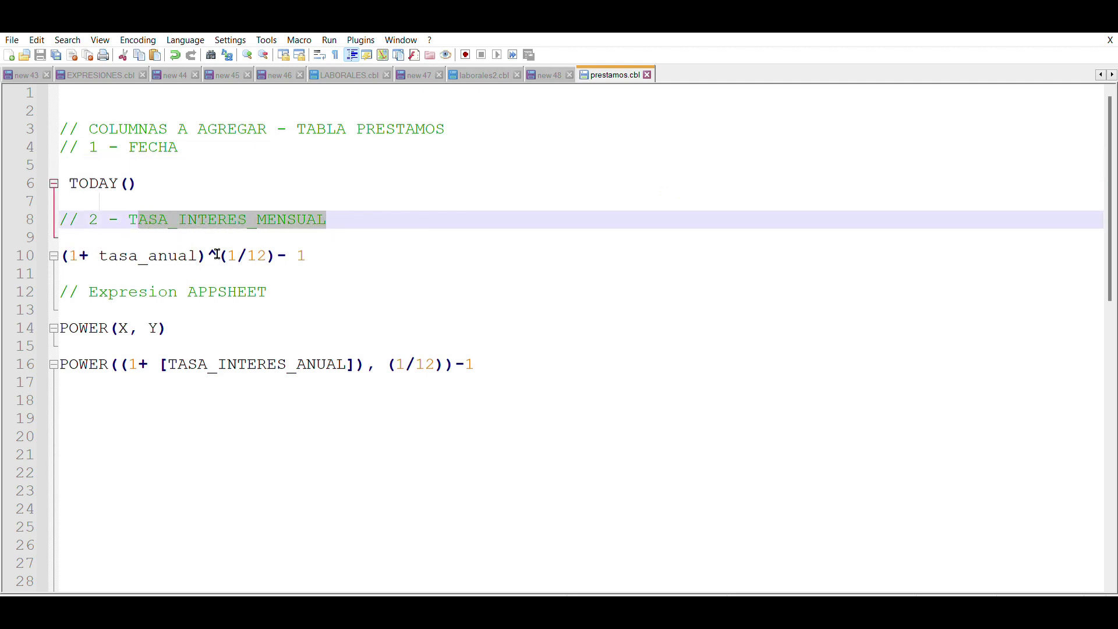
pyautogui.moveTo(210, 254); pyautogui.dragTo(83, 254)
pyautogui.moveTo(231, 255); pyautogui.dragTo(280, 255)
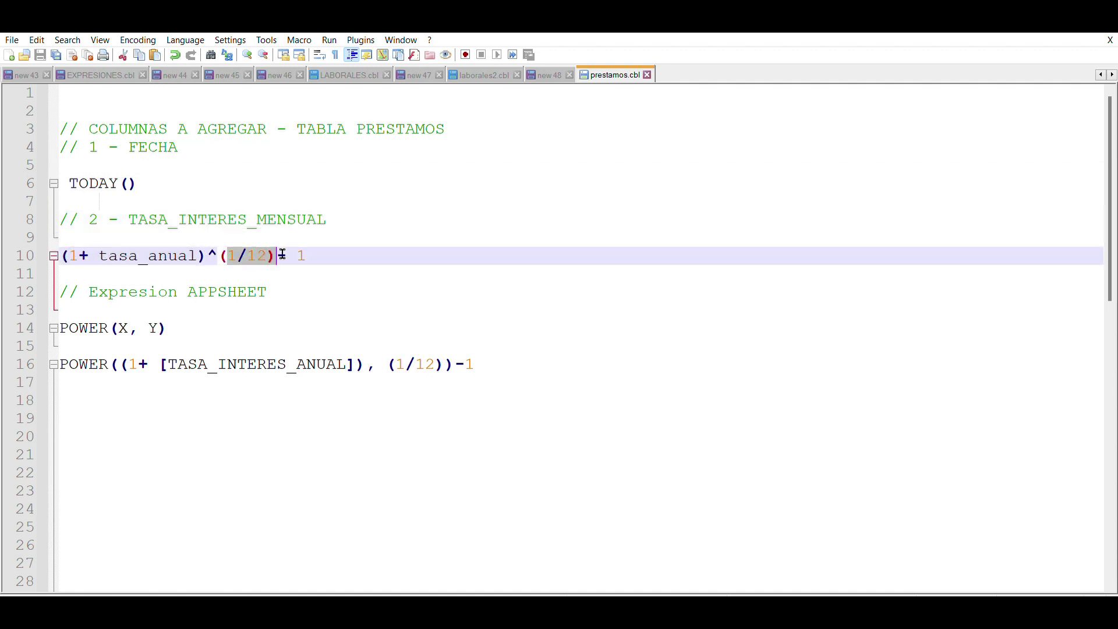
pyautogui.click(290, 255)
pyautogui.press('Left')
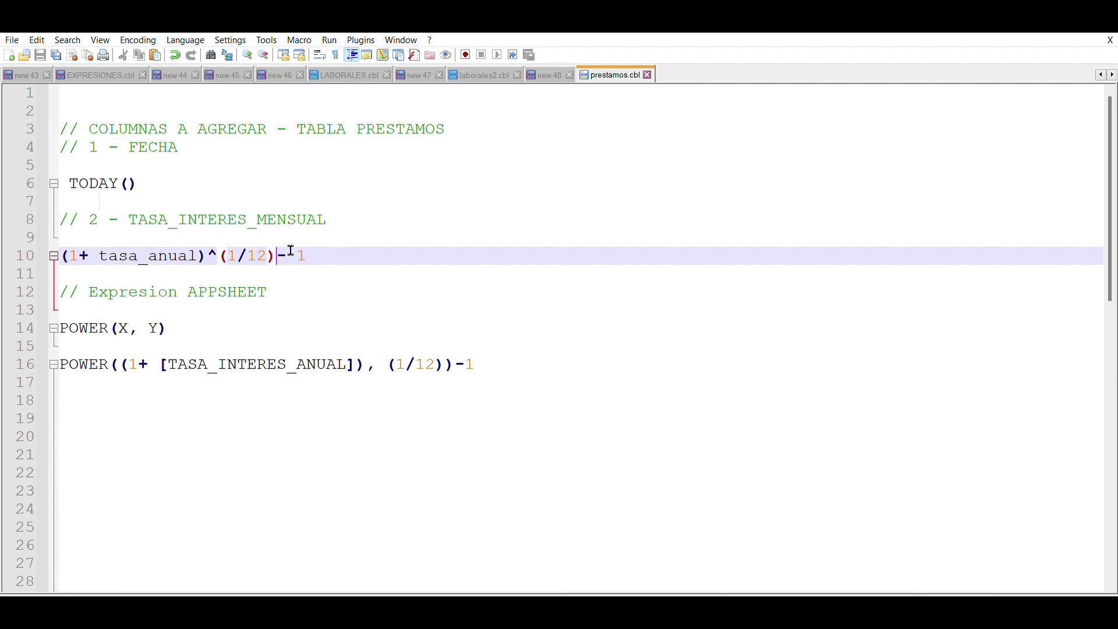
pyautogui.press('Right')
pyautogui.press('Right')
pyautogui.moveTo(294, 286); pyautogui.dragTo(78, 286)
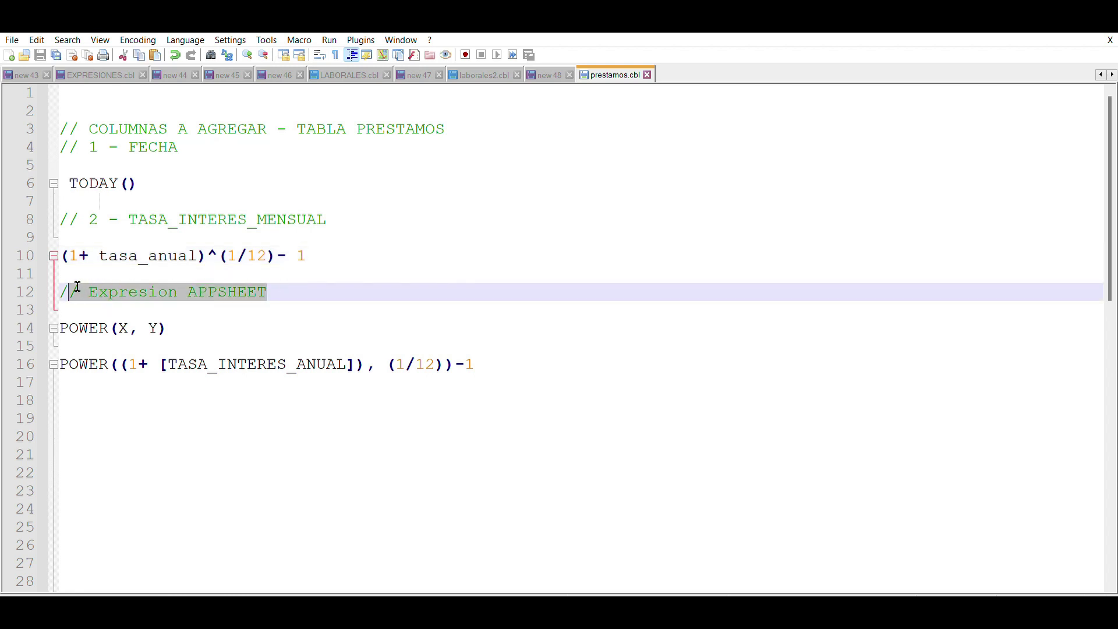
pyautogui.moveTo(182, 325); pyautogui.dragTo(68, 325)
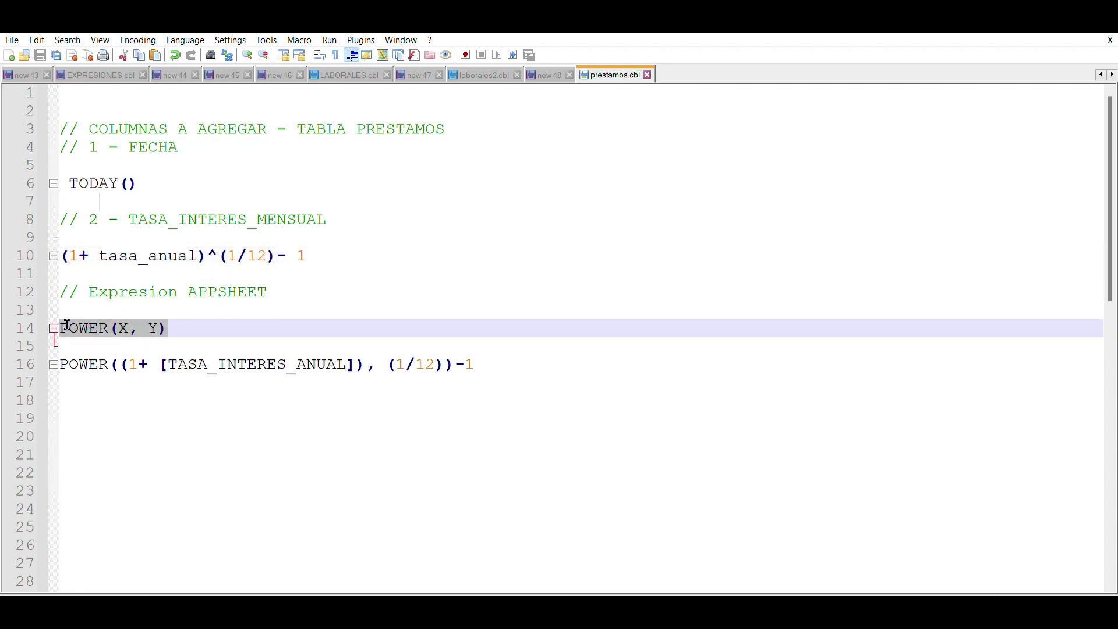
pyautogui.click(121, 326)
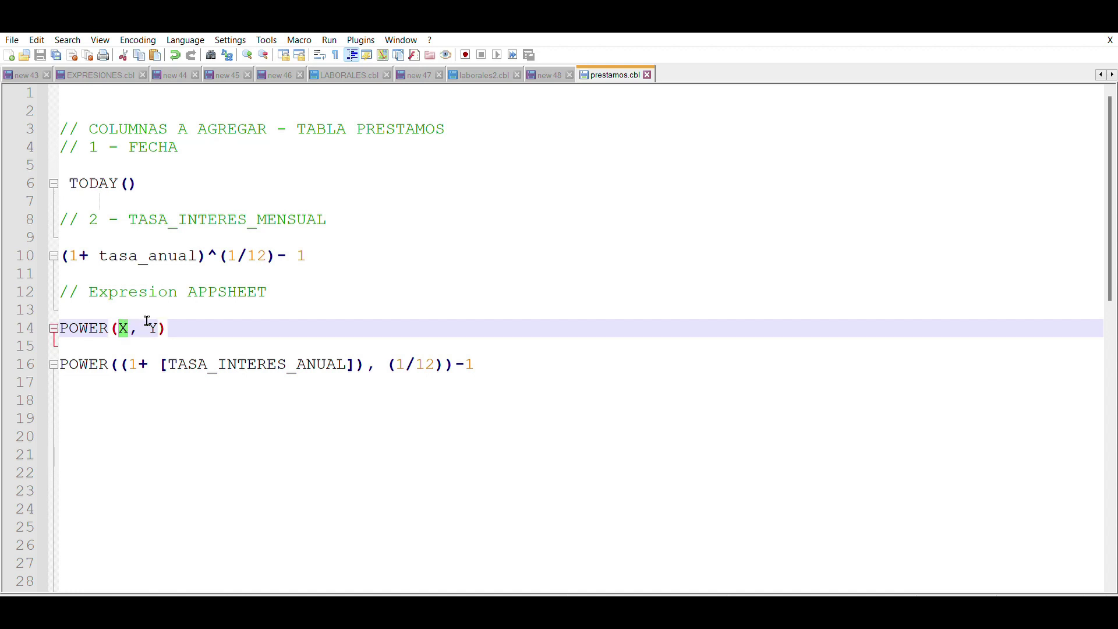
pyautogui.click(158, 324)
pyautogui.moveTo(128, 364); pyautogui.dragTo(362, 364)
pyautogui.click(278, 362)
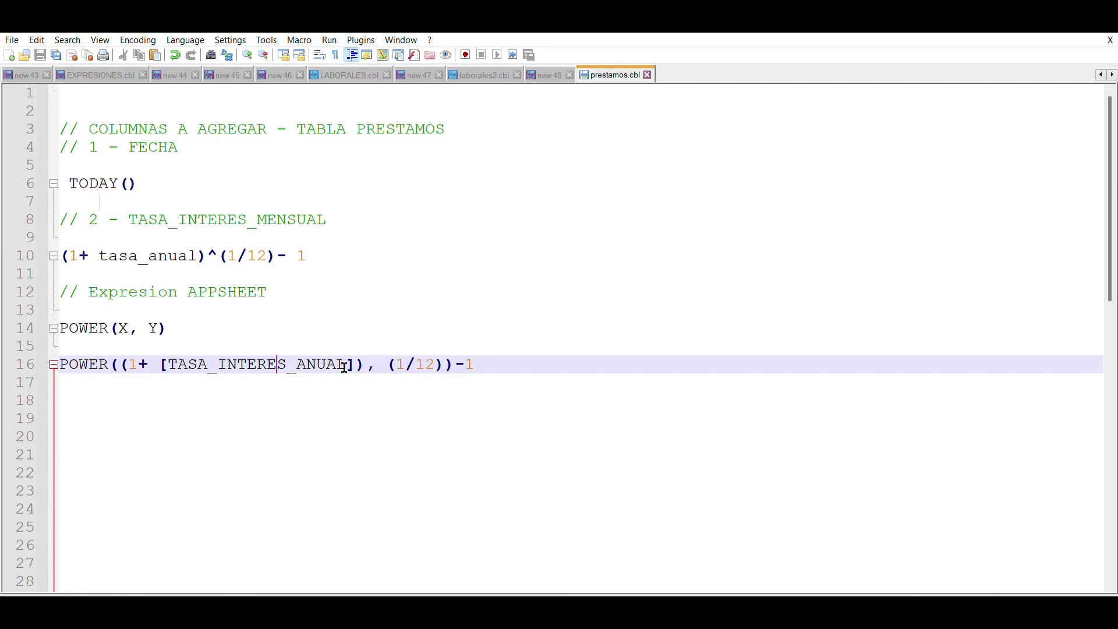
pyautogui.moveTo(387, 364); pyautogui.dragTo(447, 361)
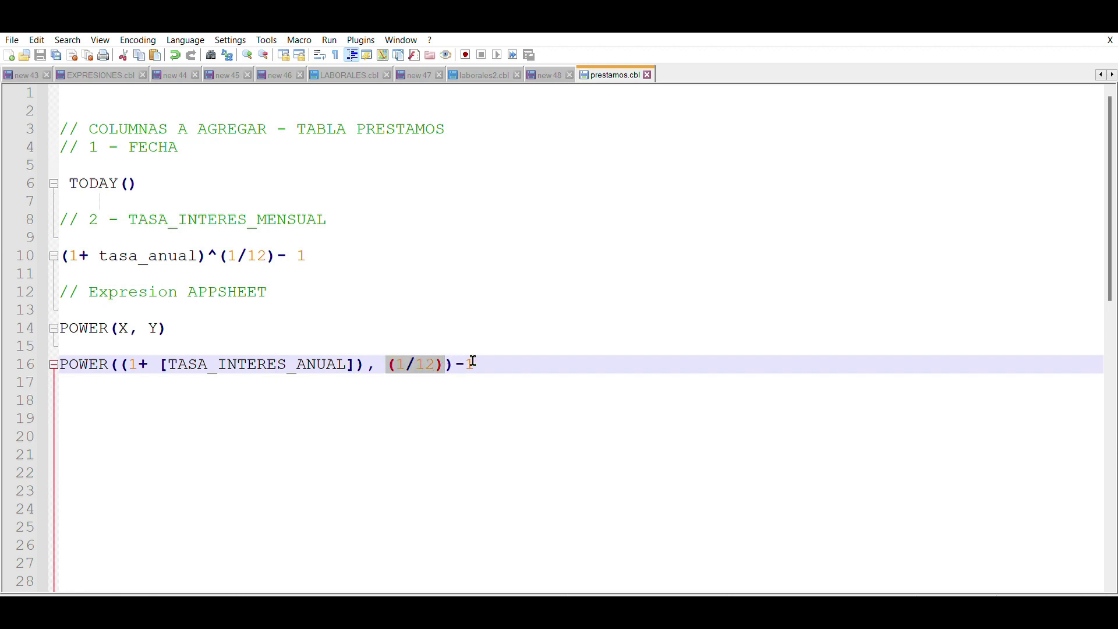
# Insert a space before the final 1 of the TASA_INTERES_ANUAL POWER expression and copy the whole expression
pyautogui.click(468, 361)
pyautogui.click(508, 358)
pyautogui.moveTo(508, 358); pyautogui.dragTo(60, 362)
pyautogui.hotkey('ctrl', 'c')
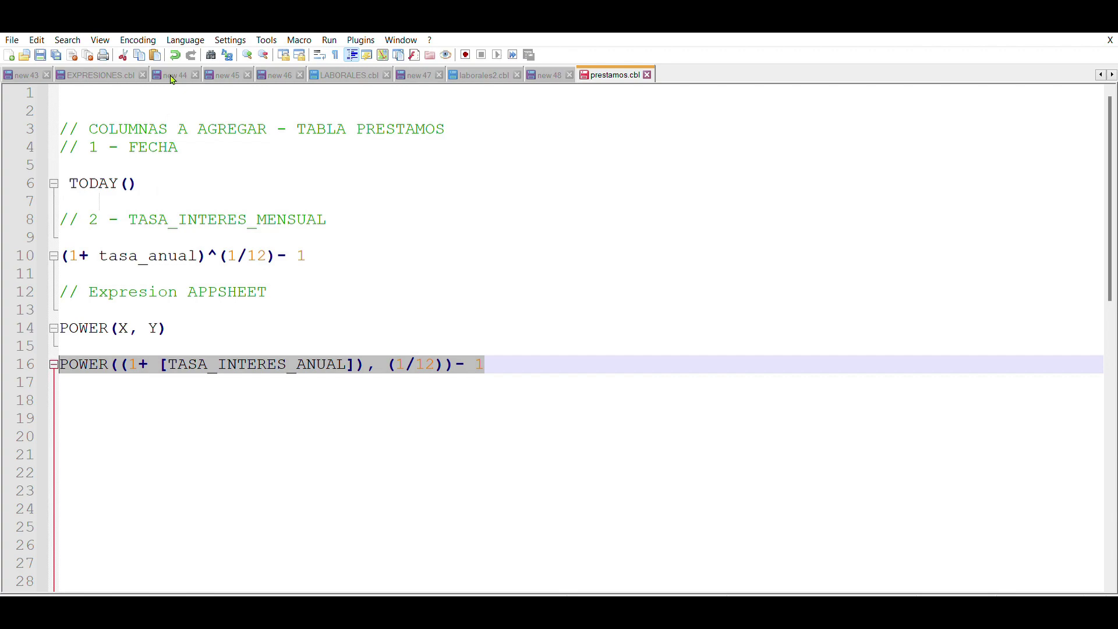
# Switch to AppSheet, set the TASA_INTERES_MENSUAL app formula to POWER((1+ [TASA_INTERES_ANUAL]), (1/12))- 1 and save the app
pyautogui.hotkey('alt', 'Tab')
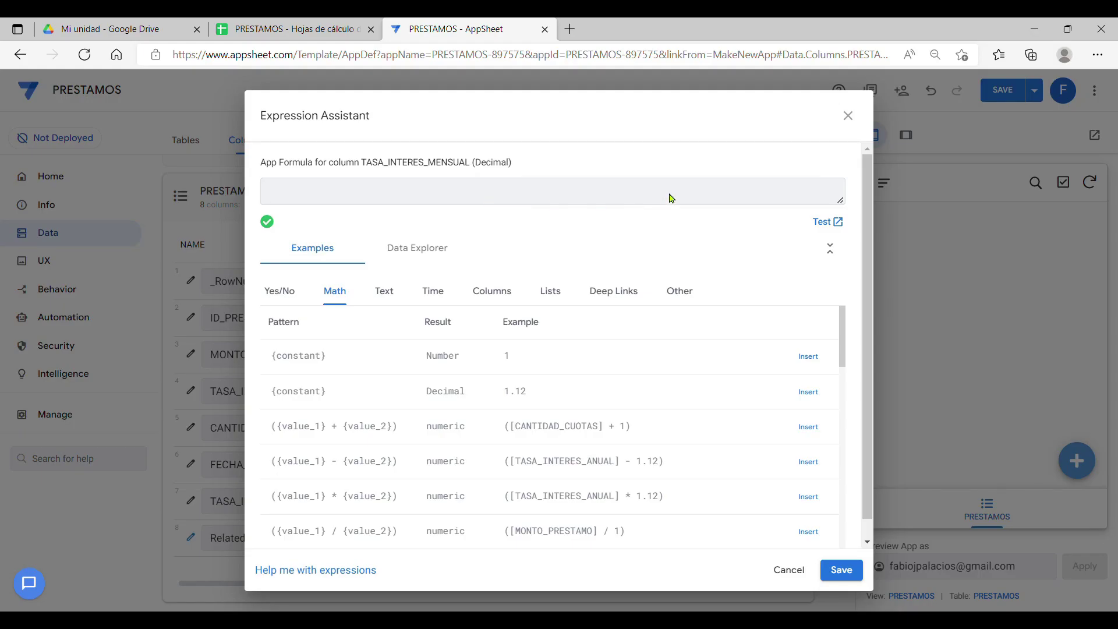
pyautogui.click(333, 184)
pyautogui.hotkey('ctrl', 'v')
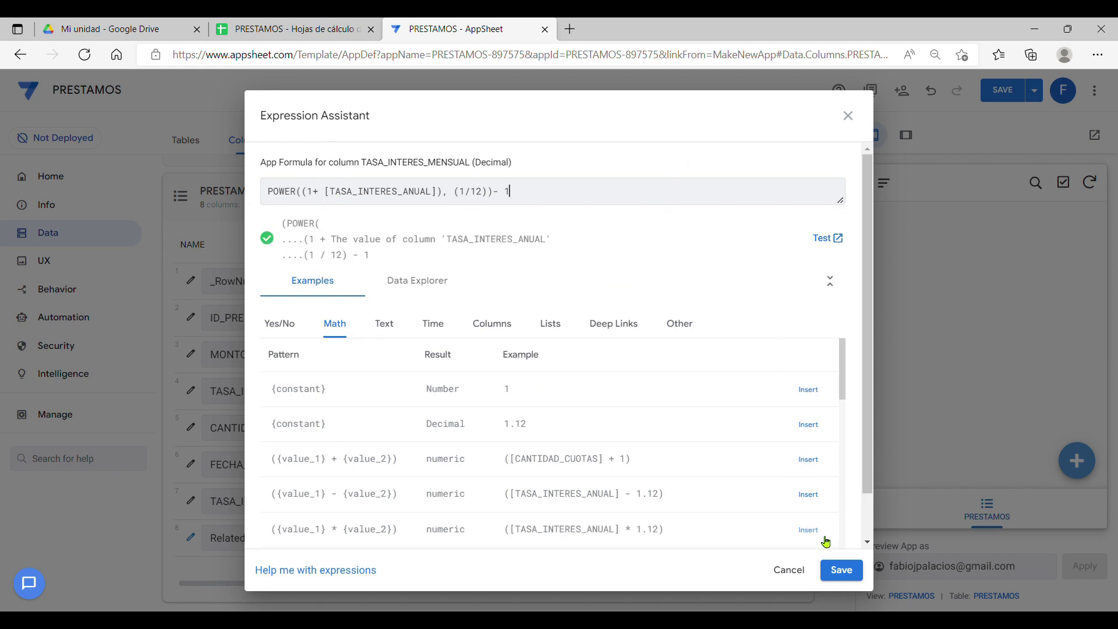
pyautogui.click(841, 570)
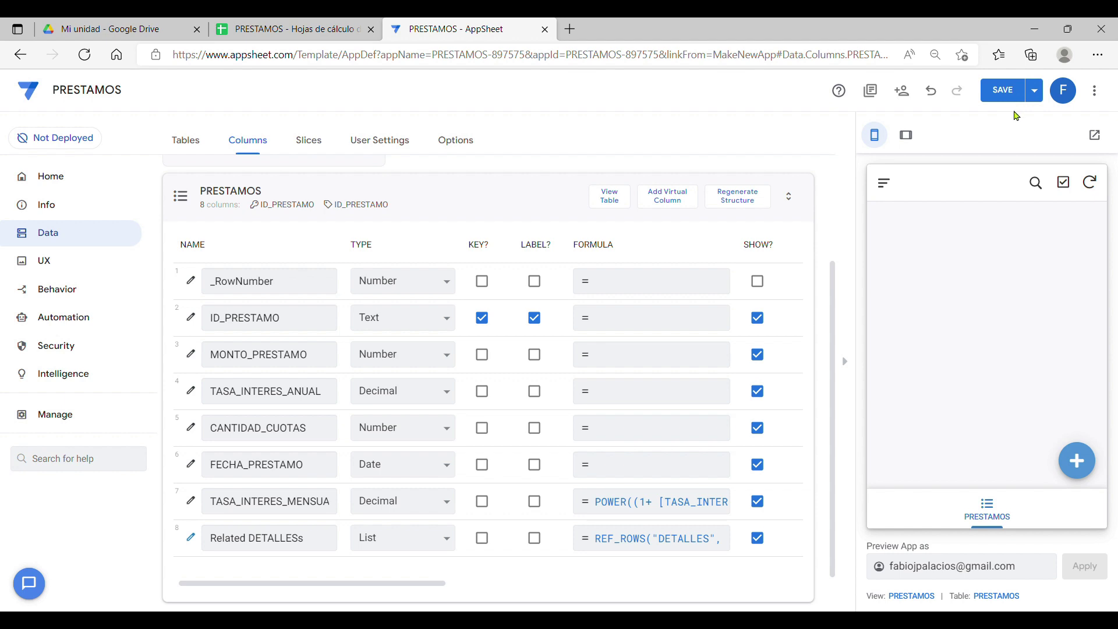
pyautogui.click(1011, 88)
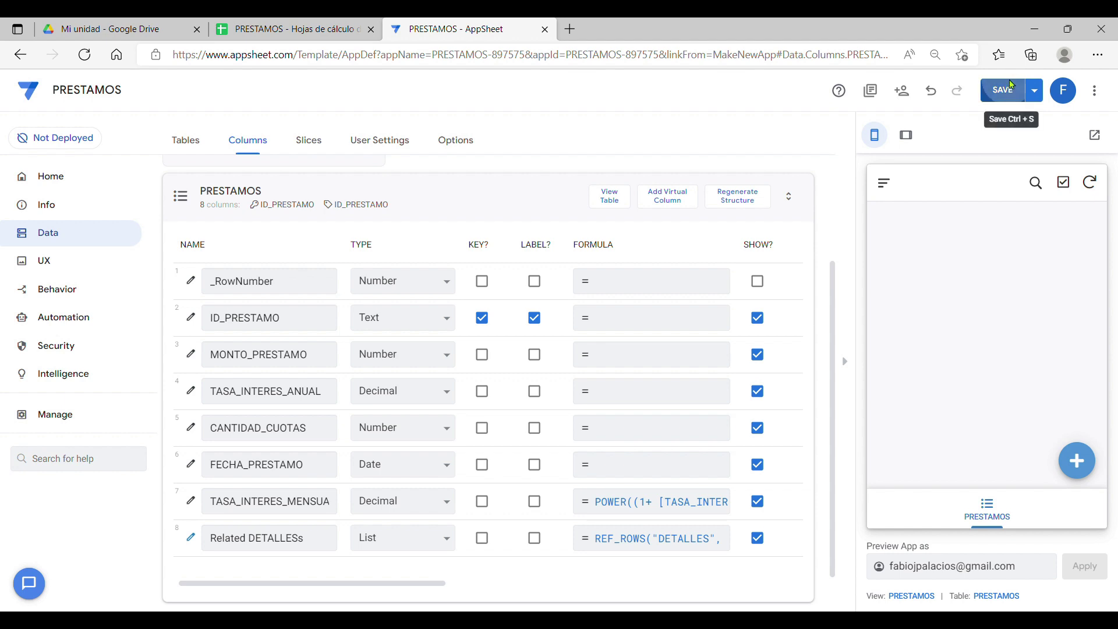
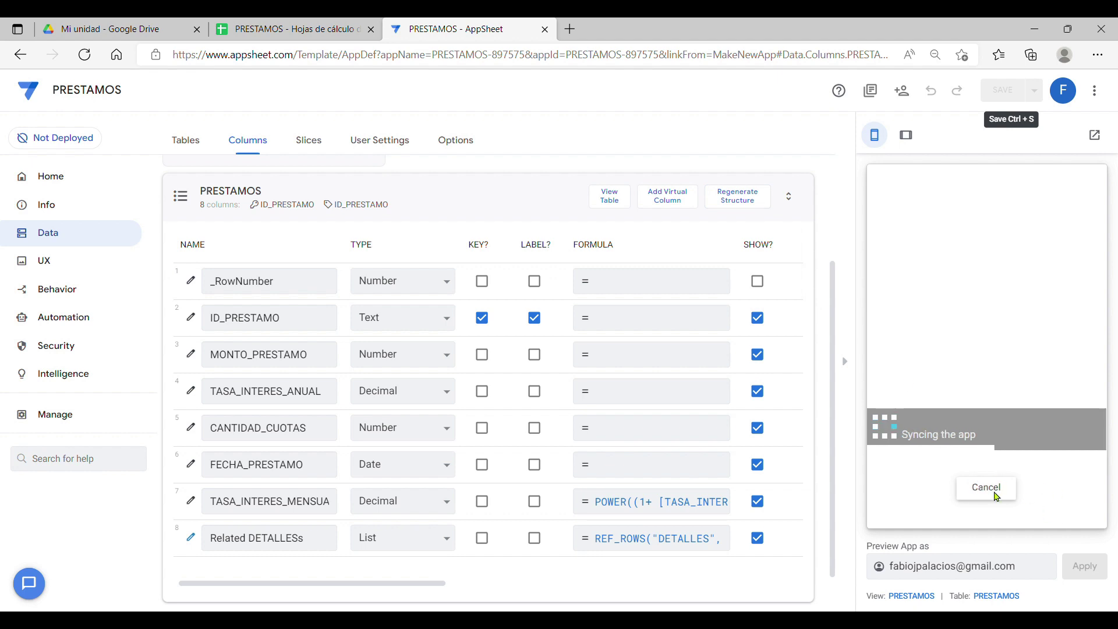
# Add a loan in the app preview with MONTO_PRESTAMO 500000, TASA_INTERES_ANUAL 0.06 and CANTIDAD_CUOTAS 24, and save it
pyautogui.click(1076, 462)
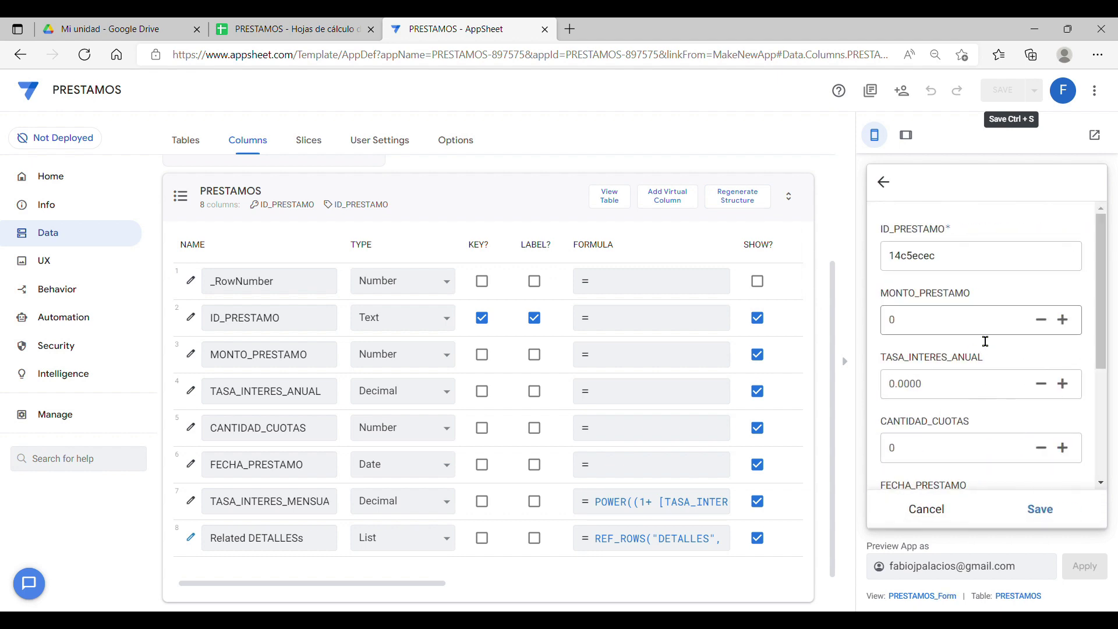
pyautogui.click(962, 319)
pyautogui.write('500000')
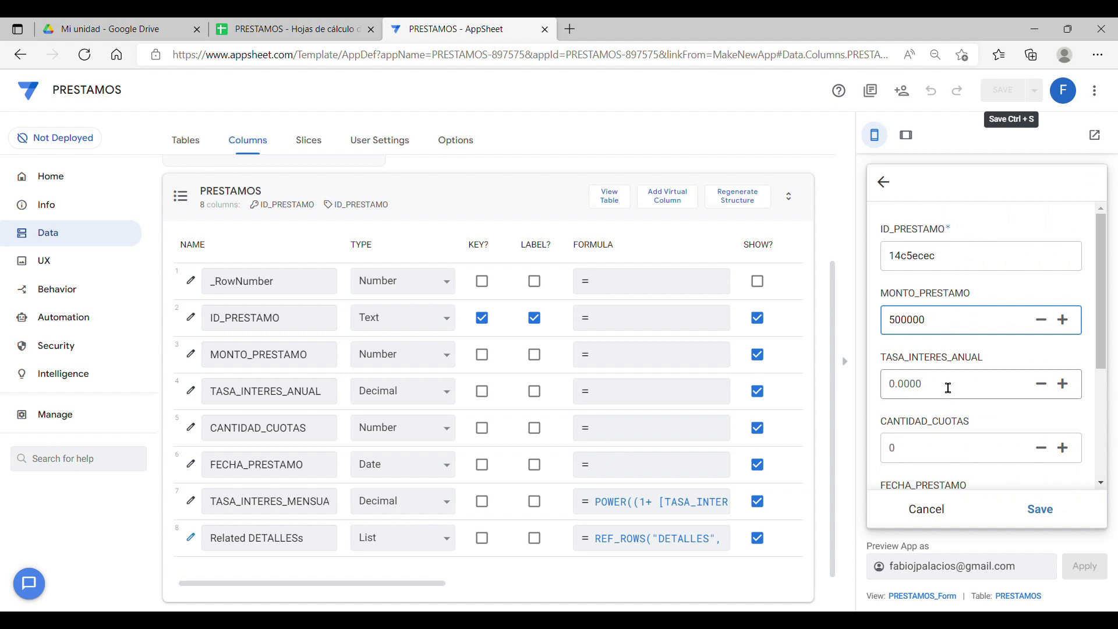
pyautogui.click(948, 387)
pyautogui.write('0.06')
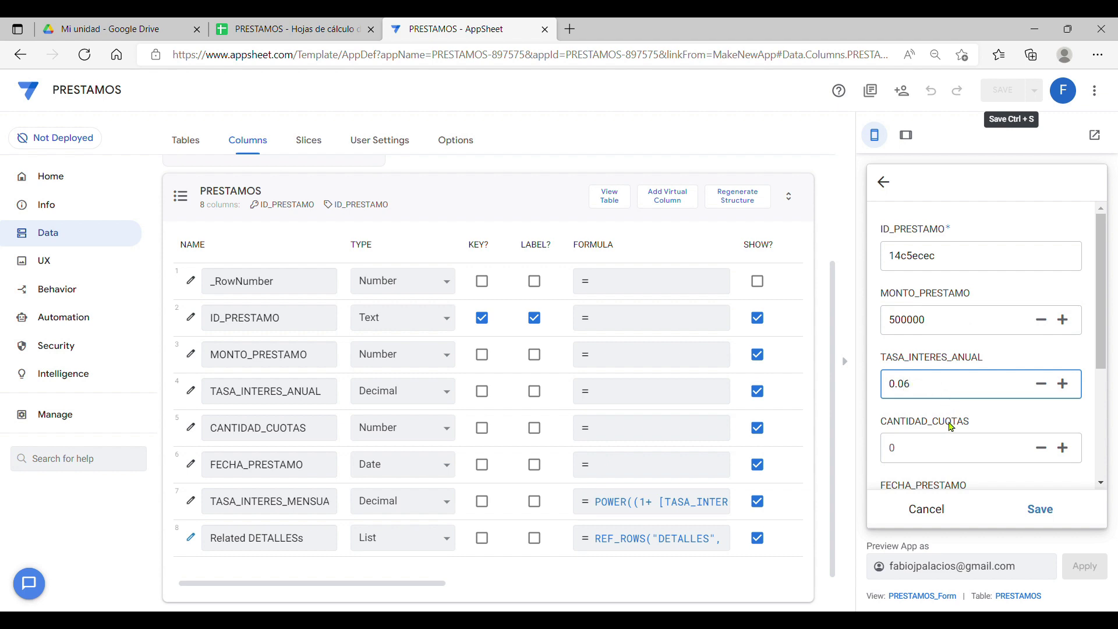
pyautogui.click(929, 457)
pyautogui.write('24')
pyautogui.click(991, 416)
pyautogui.scroll(-2, 1016, 415)
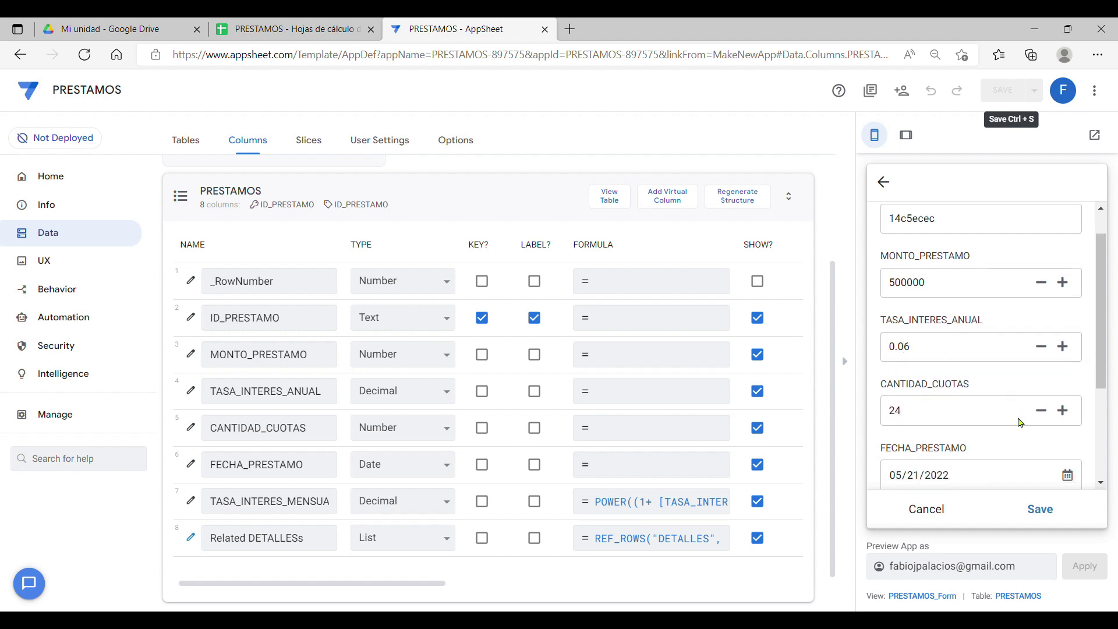
pyautogui.scroll(-1, 1013, 422)
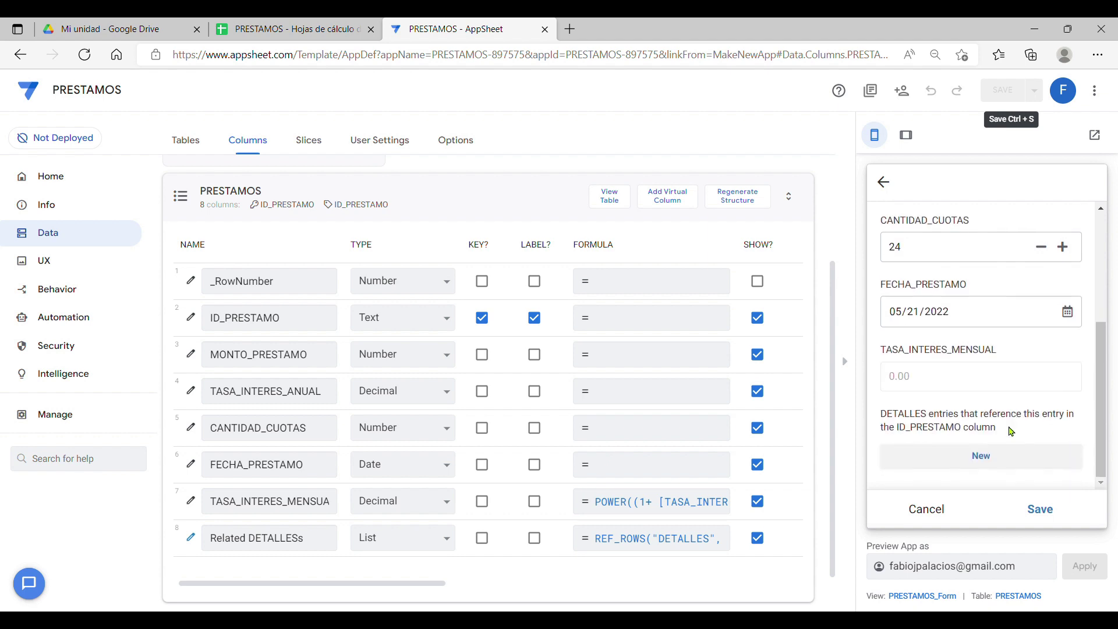
pyautogui.click(1039, 509)
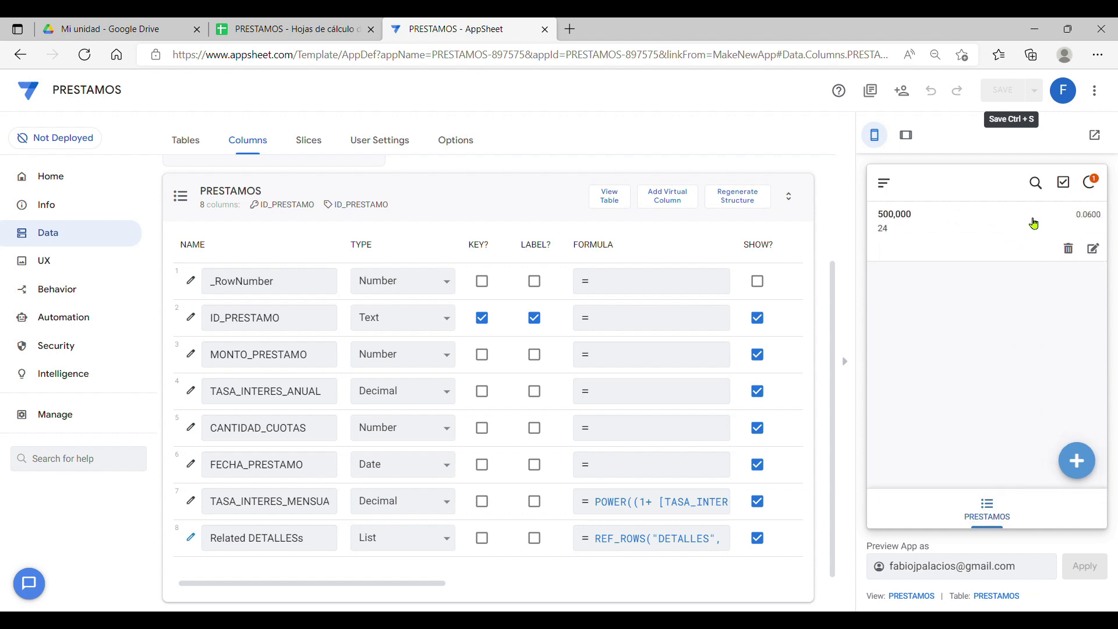
# Switch to the PRESTAMOS spreadsheet and check the new loan's row, including its TASA_INTERES_MENSUAL value
pyautogui.click(307, 29)
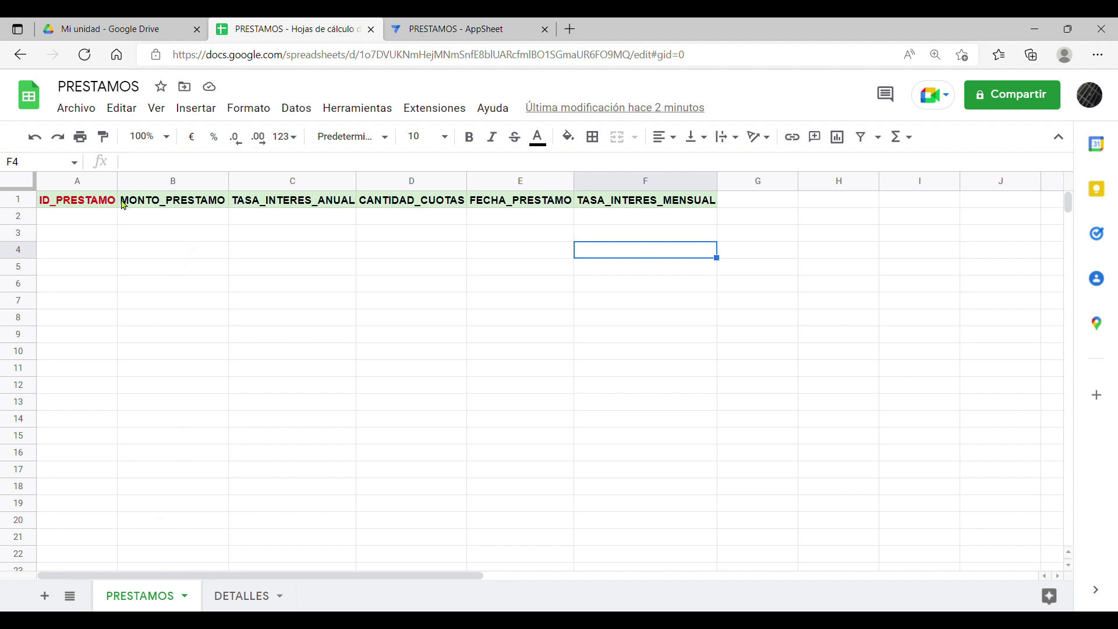
pyautogui.click(89, 217)
pyautogui.click(178, 219)
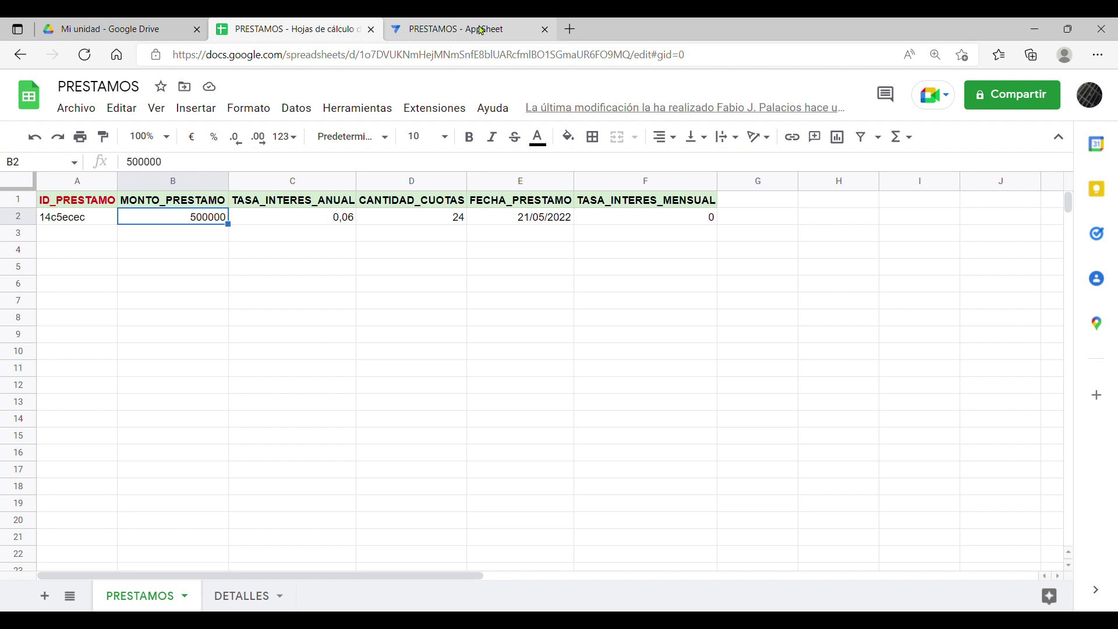
pyautogui.click(638, 219)
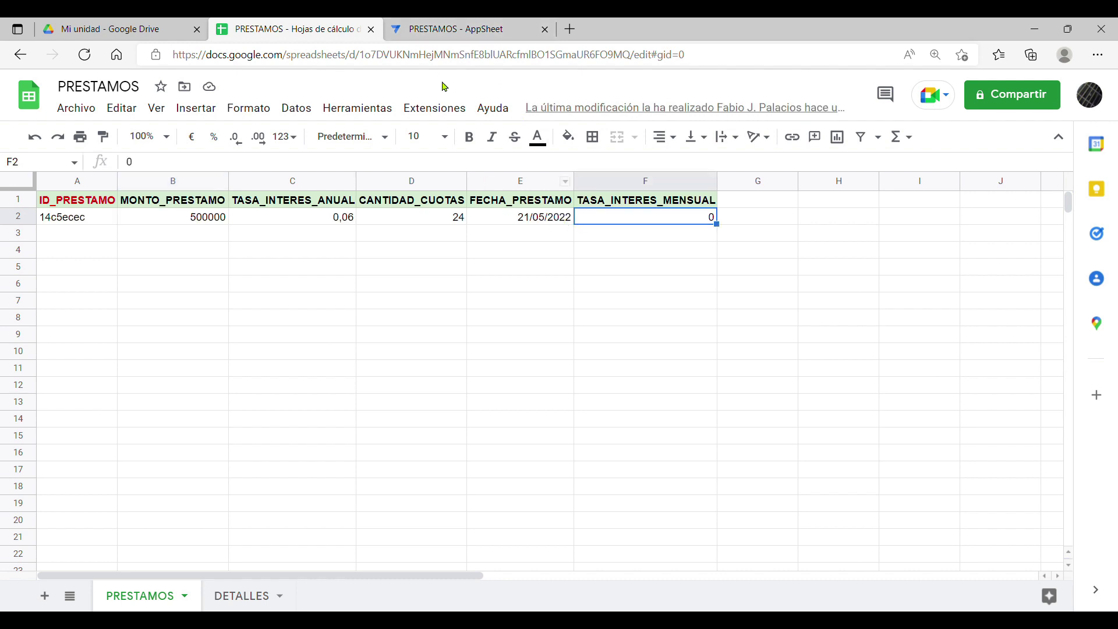
# Switch to AppSheet and review the loan's details, its edit form and the TASA_INTERES_MENSUAL formula
pyautogui.click(440, 27)
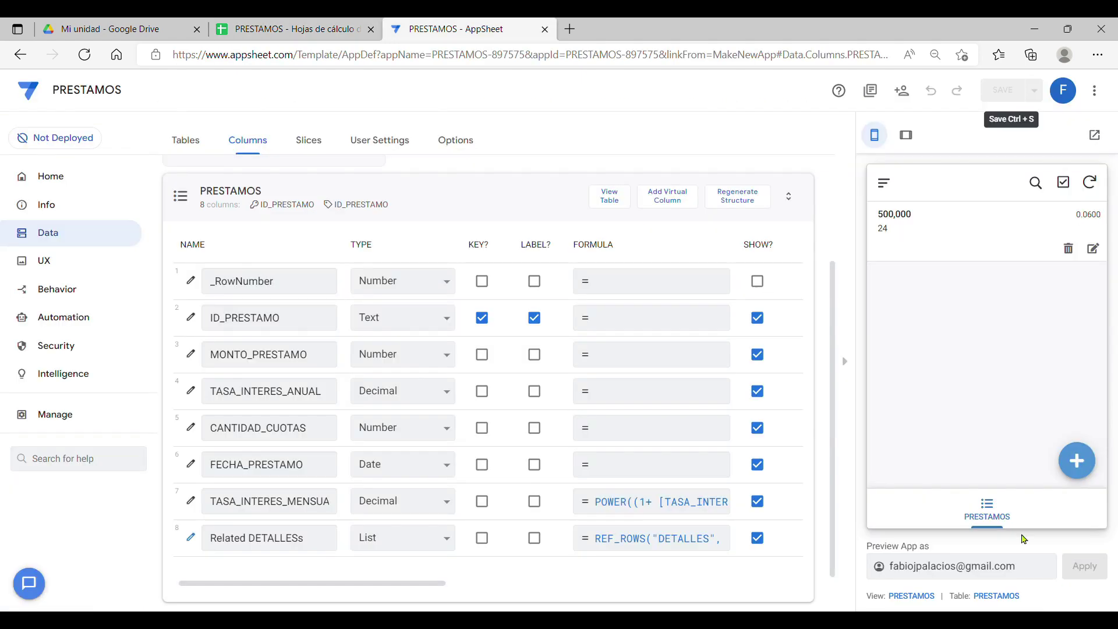
pyautogui.click(938, 230)
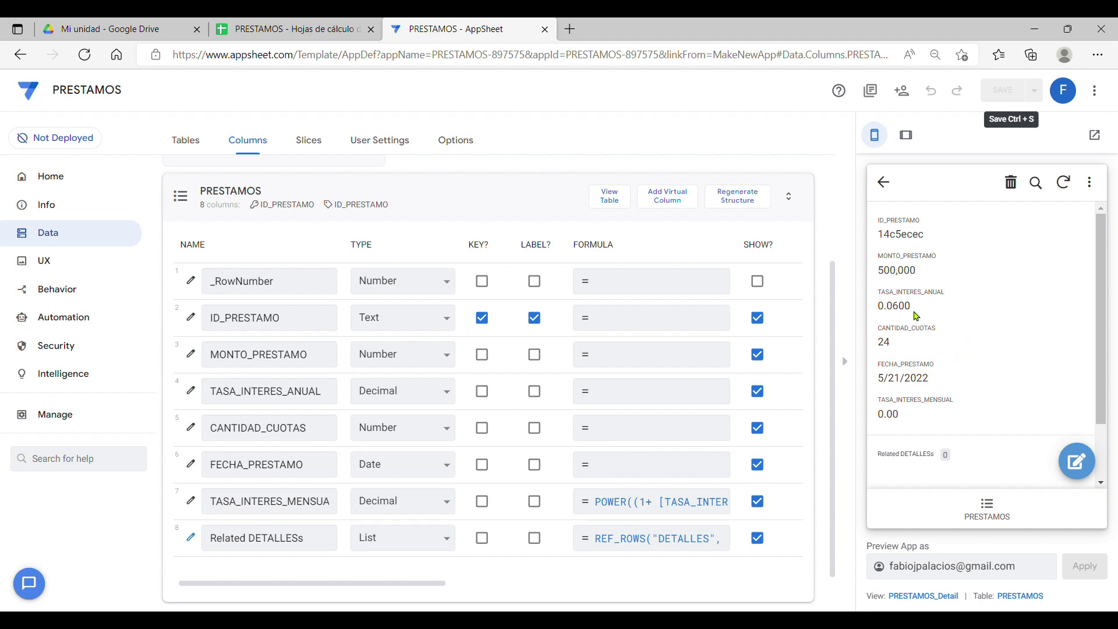
pyautogui.scroll(-3, 961, 373)
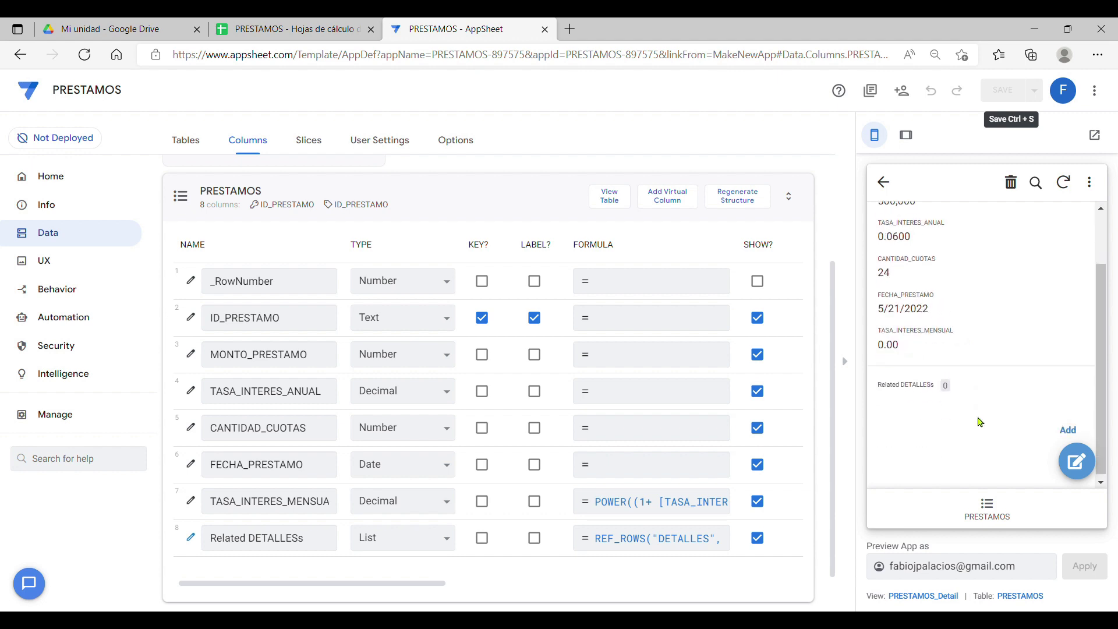
pyautogui.click(1076, 461)
pyautogui.scroll(-3, 988, 359)
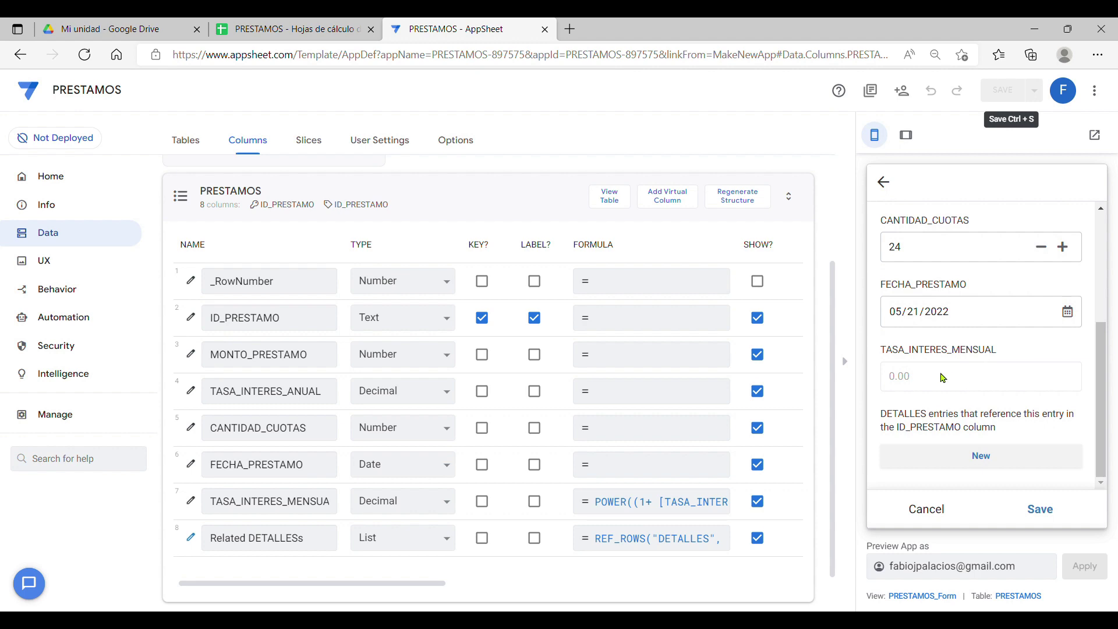
pyautogui.click(647, 507)
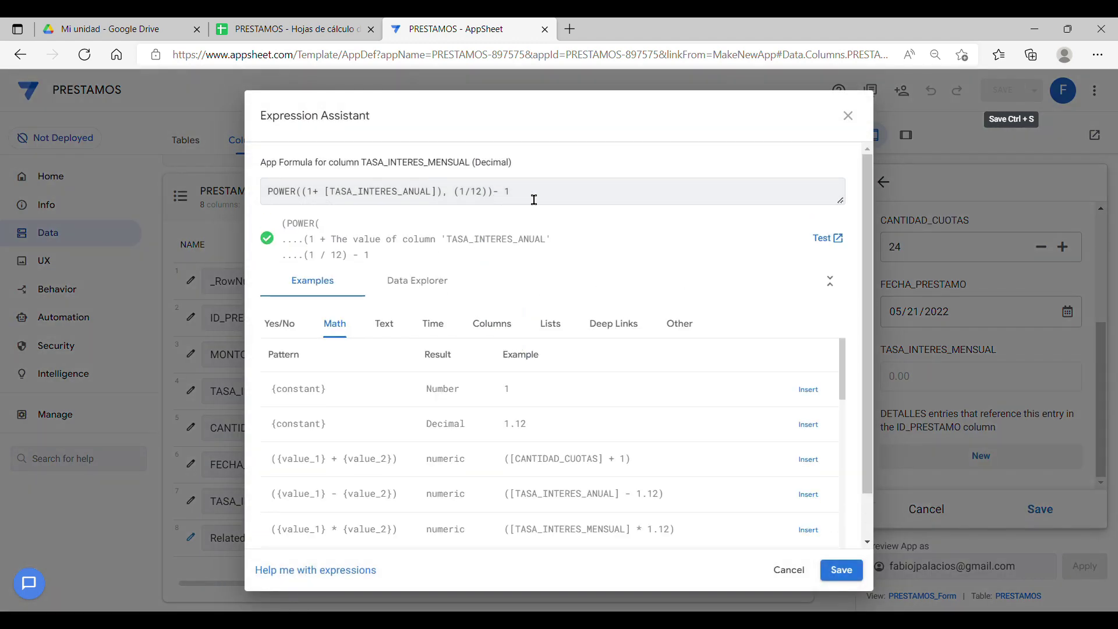
pyautogui.click(847, 116)
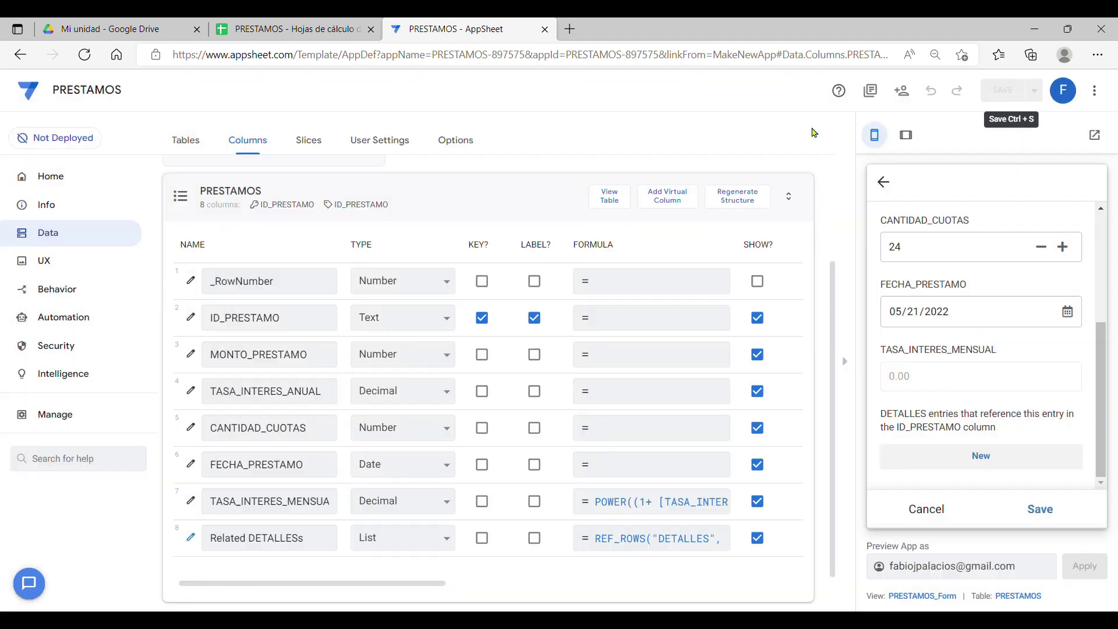
# Set the decimal digits of the PRESTAMOS column TASA_INTERES_MENSUAL to 6 and save the app
pyautogui.click(202, 509)
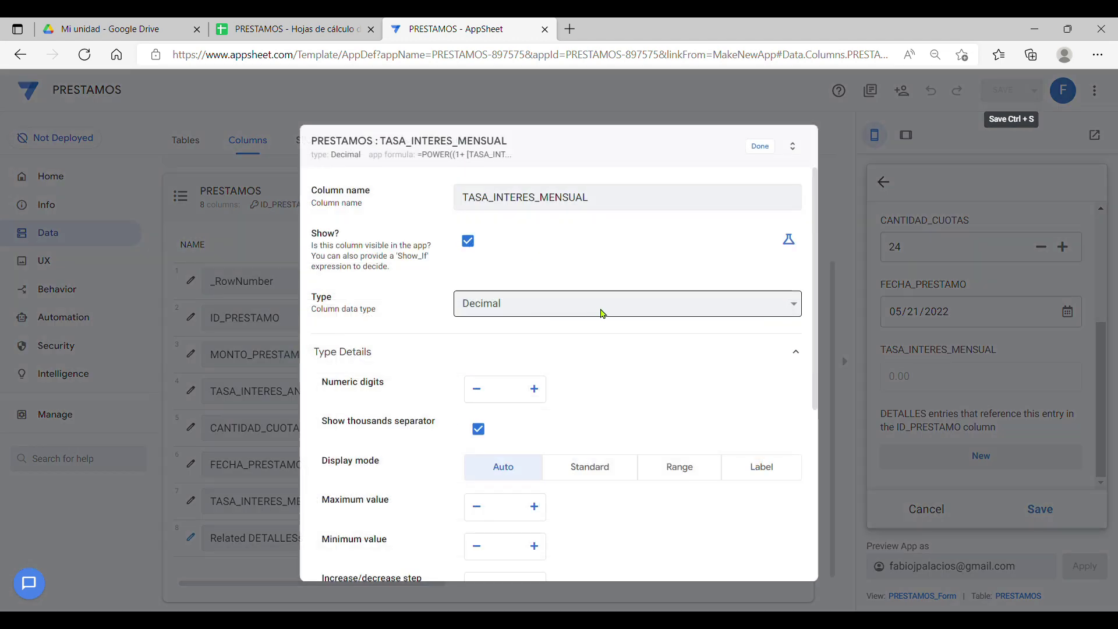
pyautogui.scroll(-3, 573, 413)
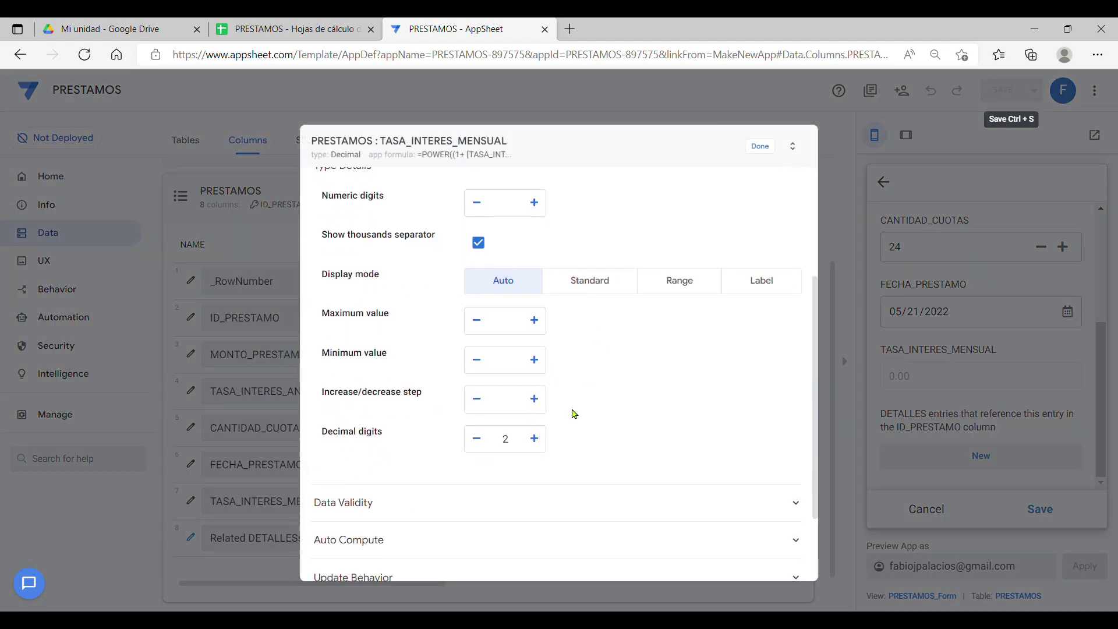
pyautogui.click(534, 439)
pyautogui.click(534, 439)
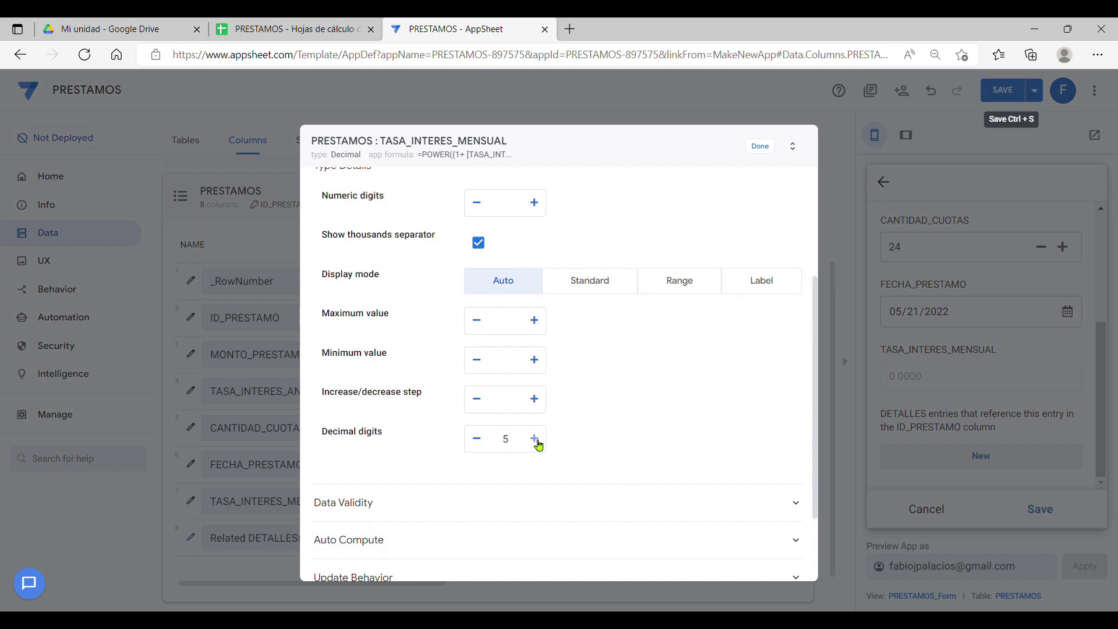
pyautogui.click(760, 146)
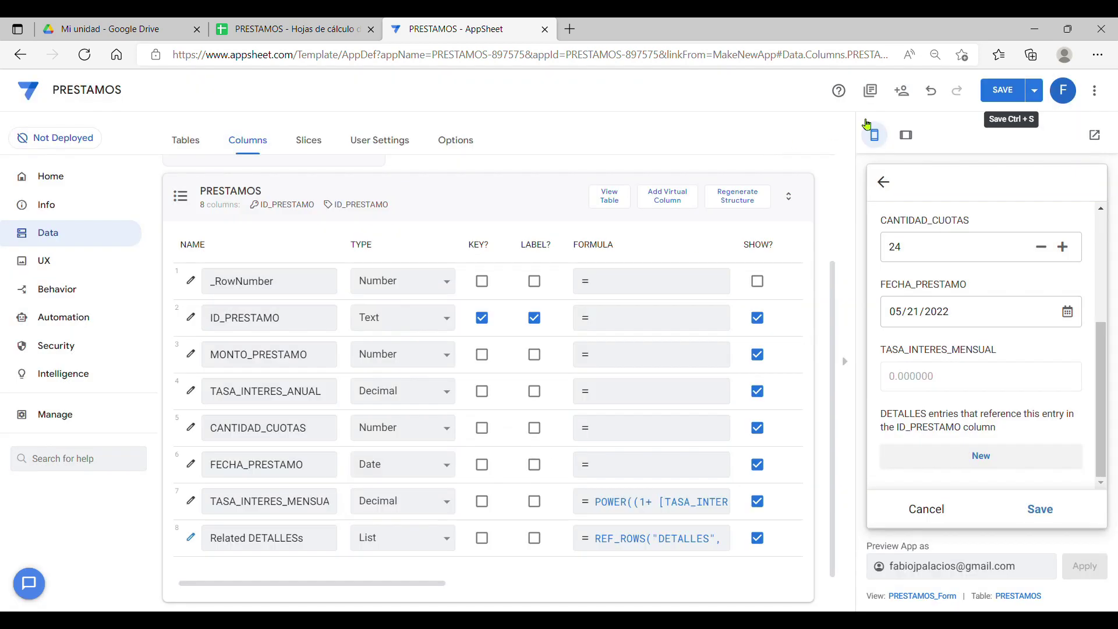
pyautogui.click(1013, 86)
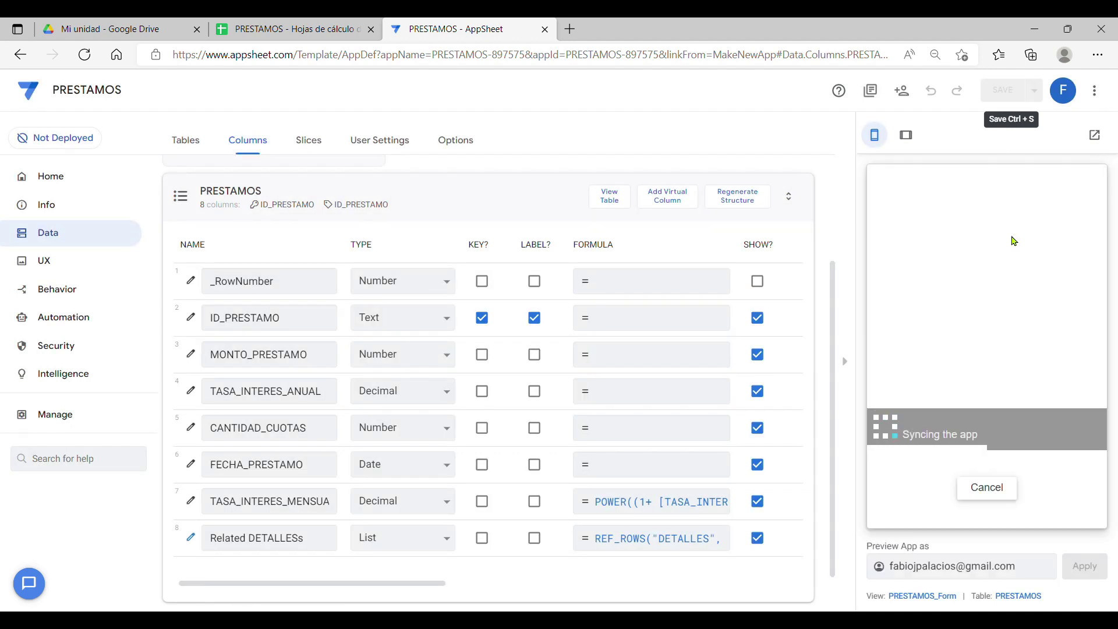
# Save the existing loan's edit form in the app preview and return to the PRESTAMOS list
pyautogui.scroll(-3, 981, 352)
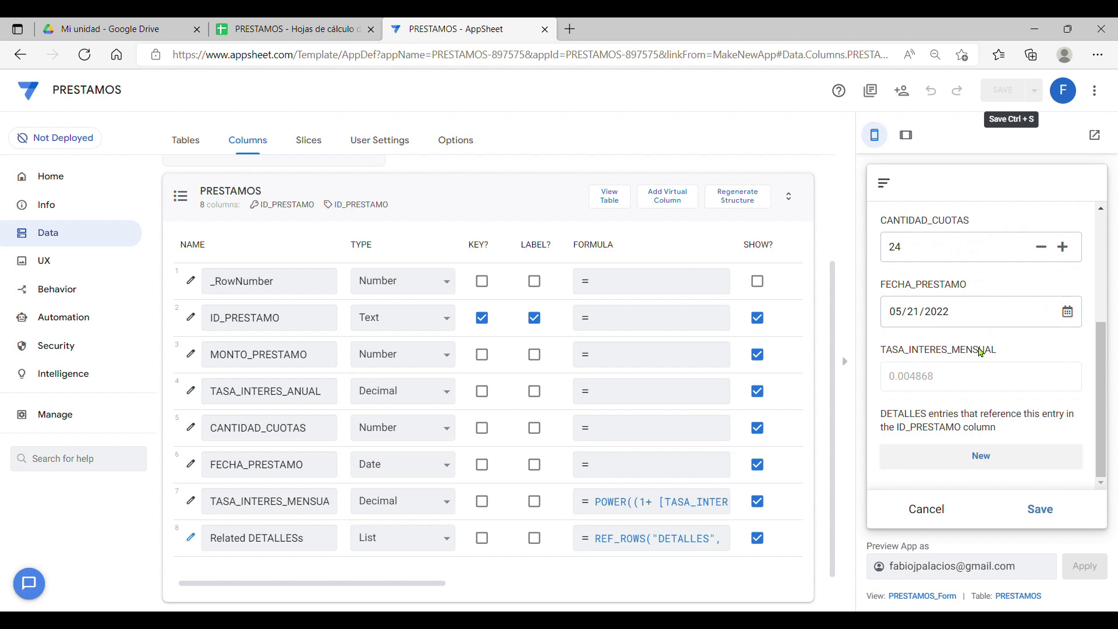
pyautogui.click(1050, 515)
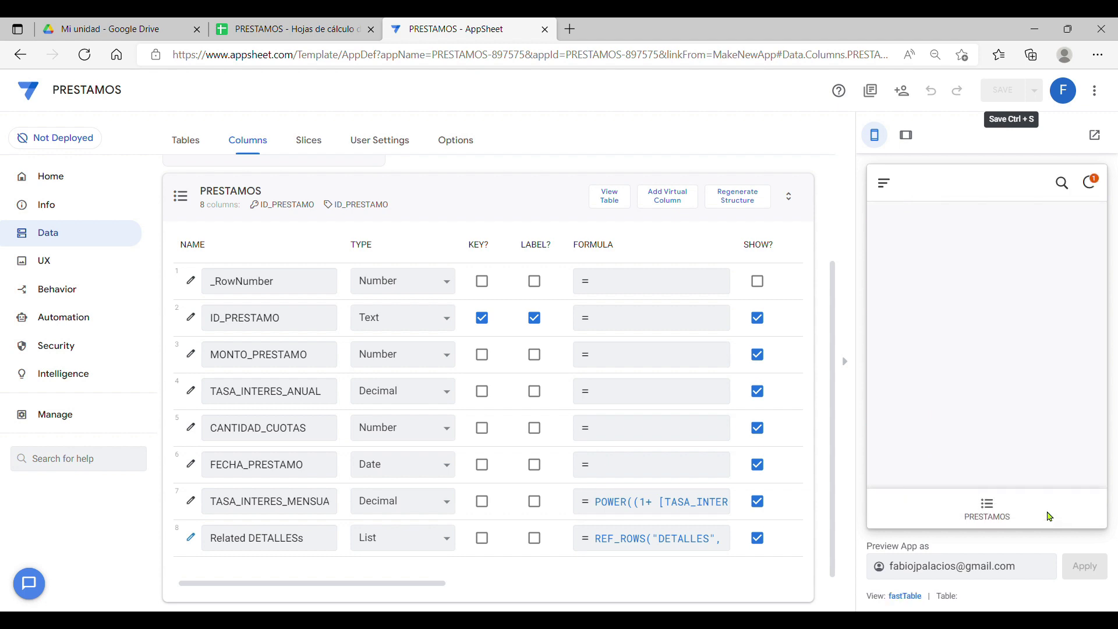
pyautogui.click(987, 507)
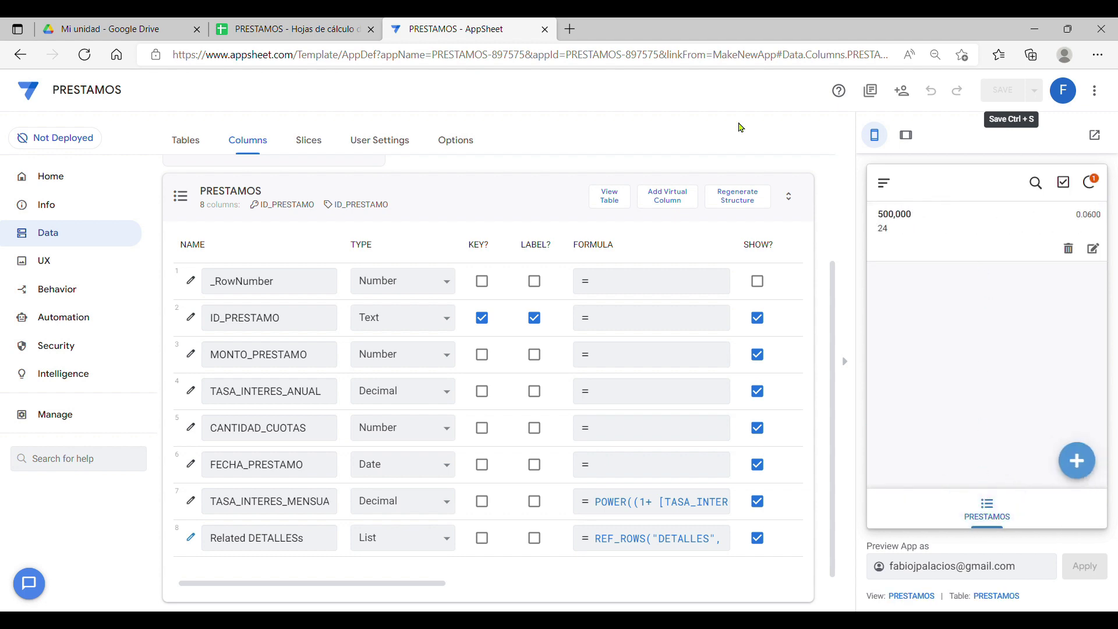
# Switch to the PRESTAMOS spreadsheet and check the loan's updated TASA_INTERES_MENSUAL value
pyautogui.click(291, 30)
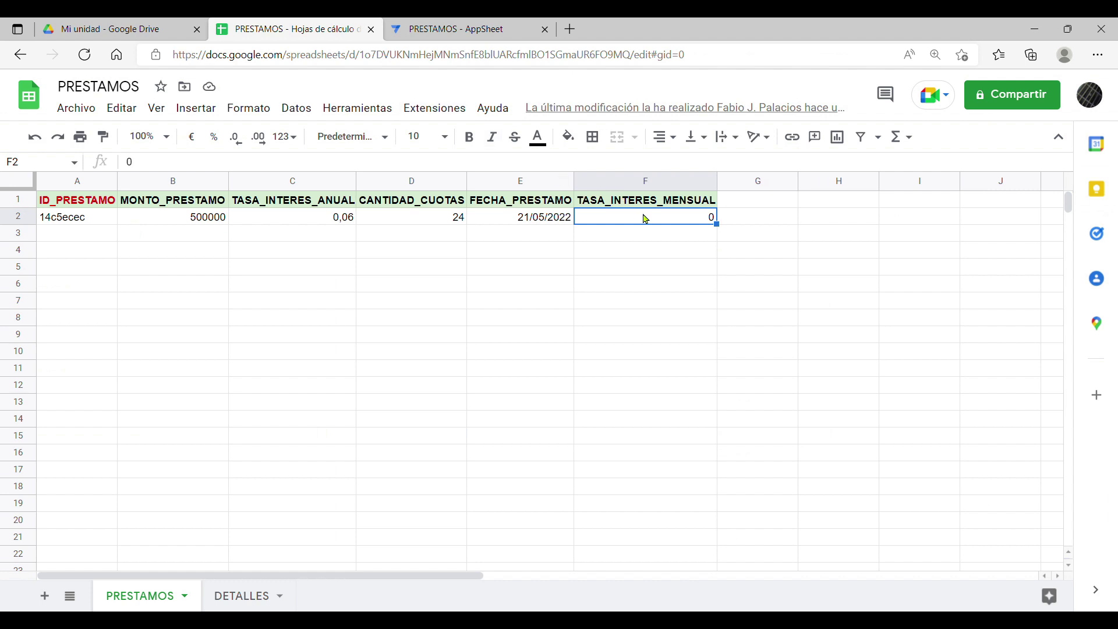
pyautogui.click(497, 34)
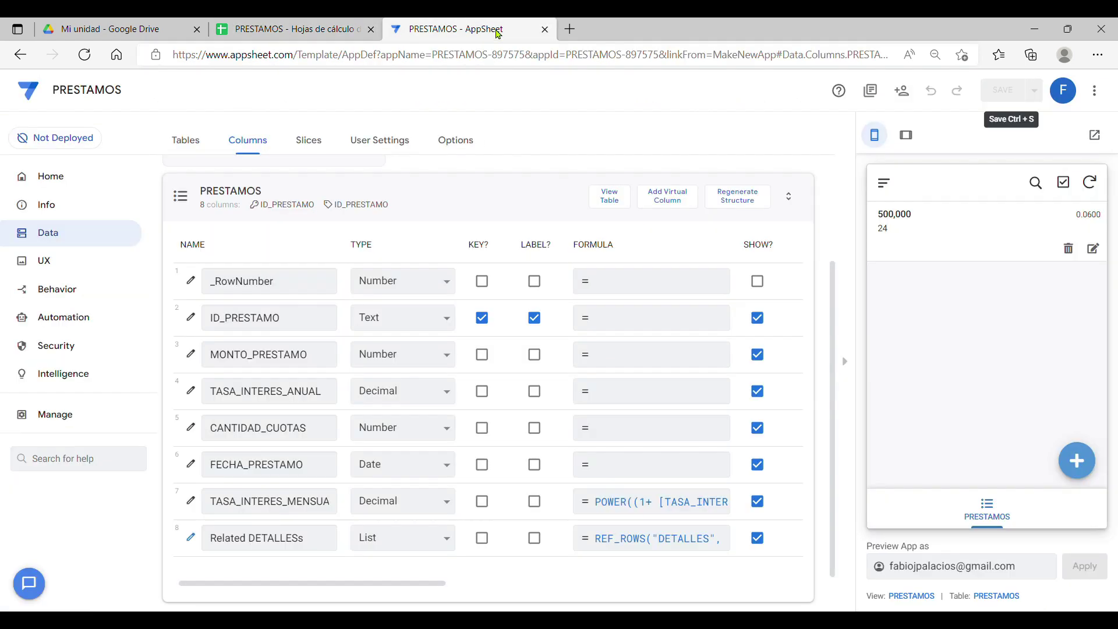
pyautogui.click(349, 29)
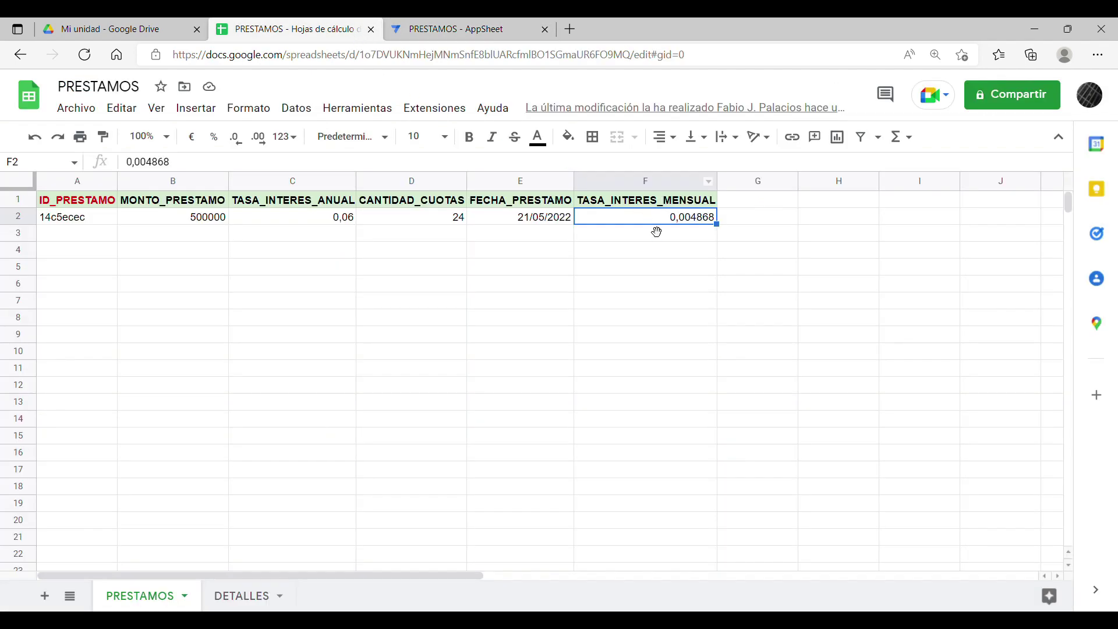
# Switch to AppSheet and check the TASA_INTERES_MENSUAL value in the loan's details in the app preview
pyautogui.click(436, 26)
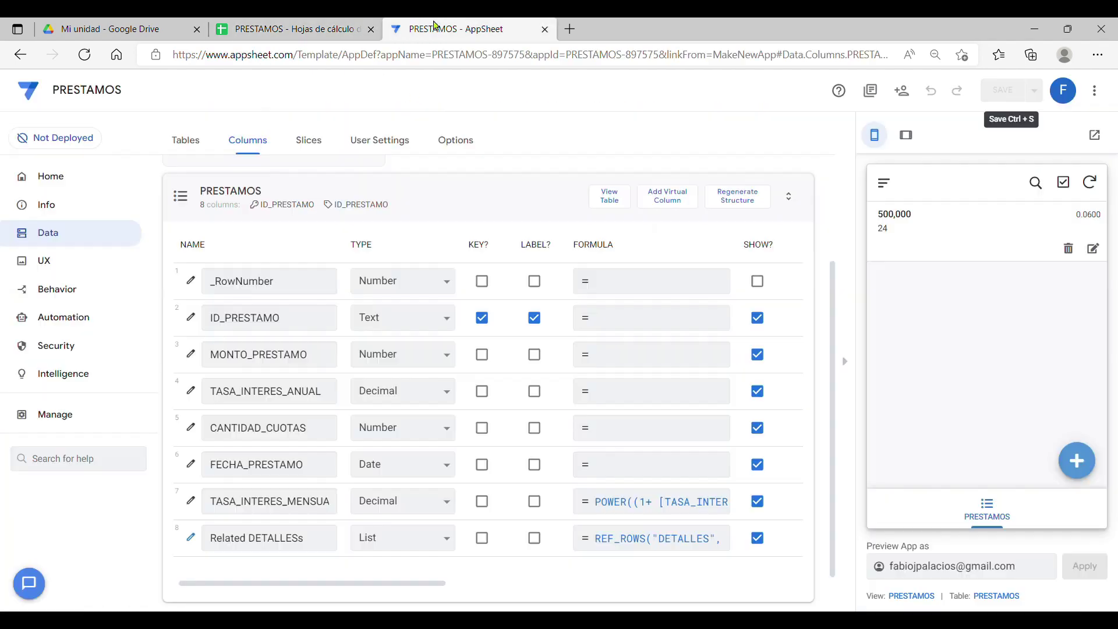
pyautogui.click(962, 215)
pyautogui.scroll(-2, 992, 314)
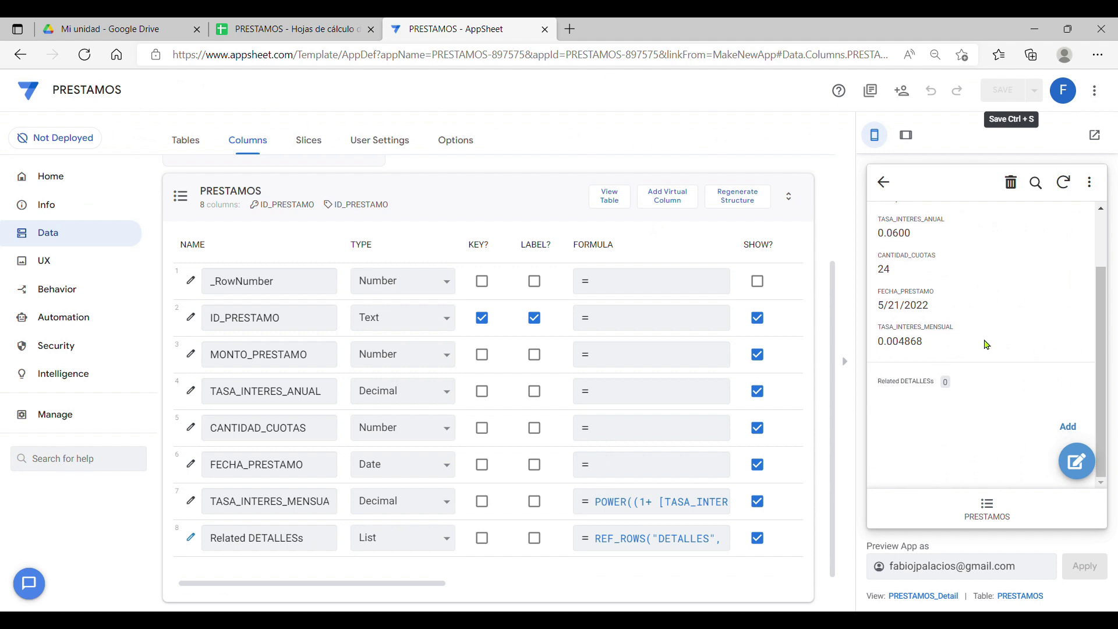
pyautogui.click(884, 182)
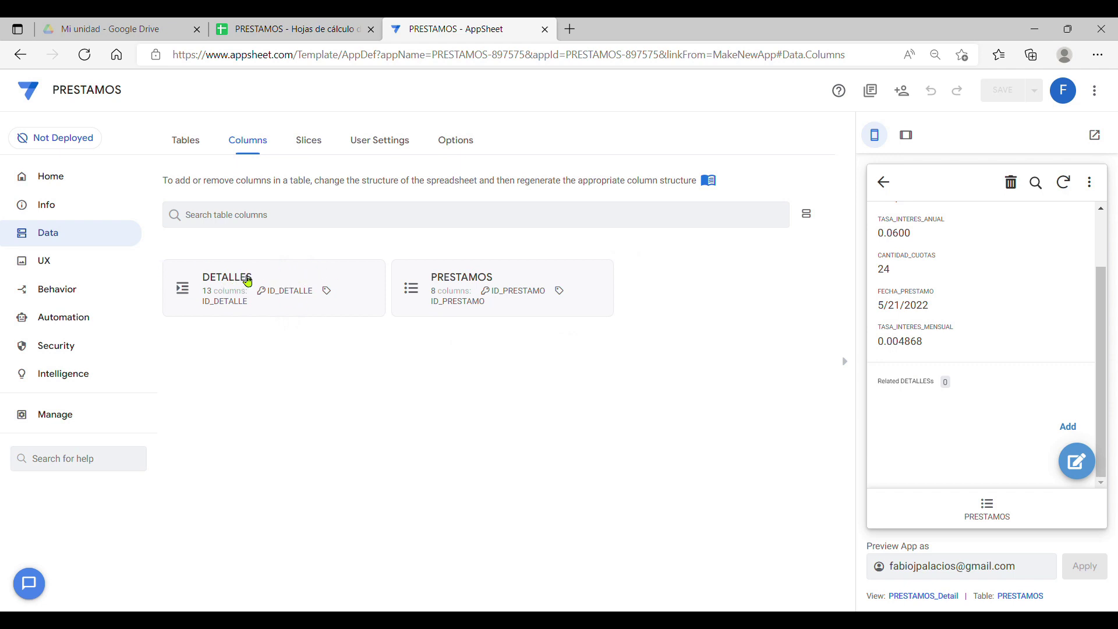
# Open the DETALLES table's columns and check the initial value formula of ID_DETALLE
pyautogui.click(262, 298)
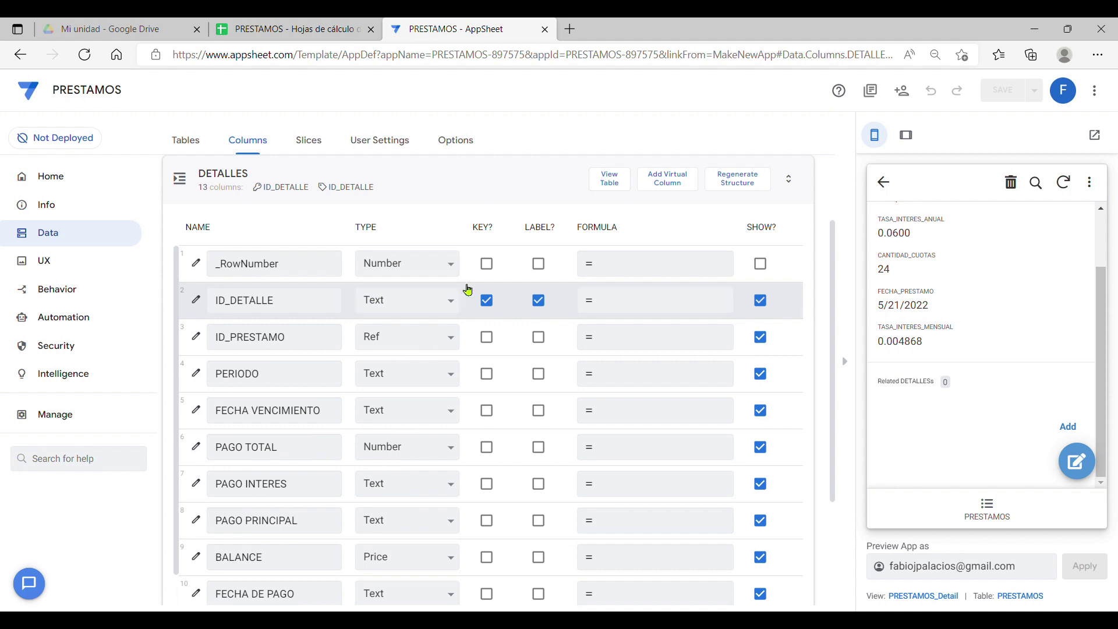
pyautogui.click(197, 301)
pyautogui.scroll(-2, 382, 429)
pyautogui.click(366, 435)
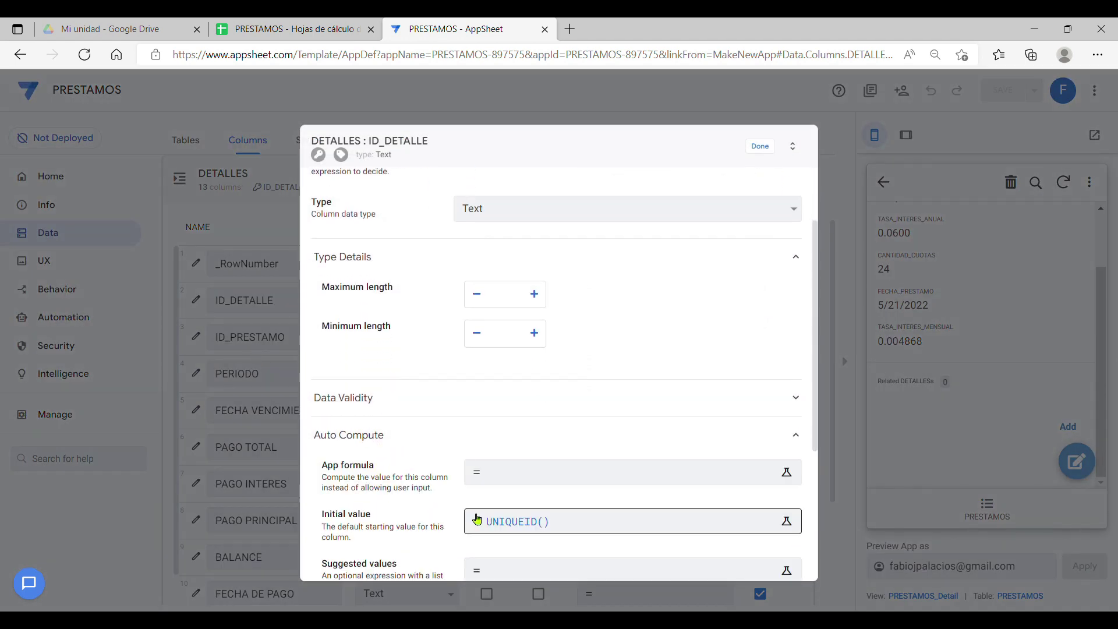
pyautogui.click(760, 146)
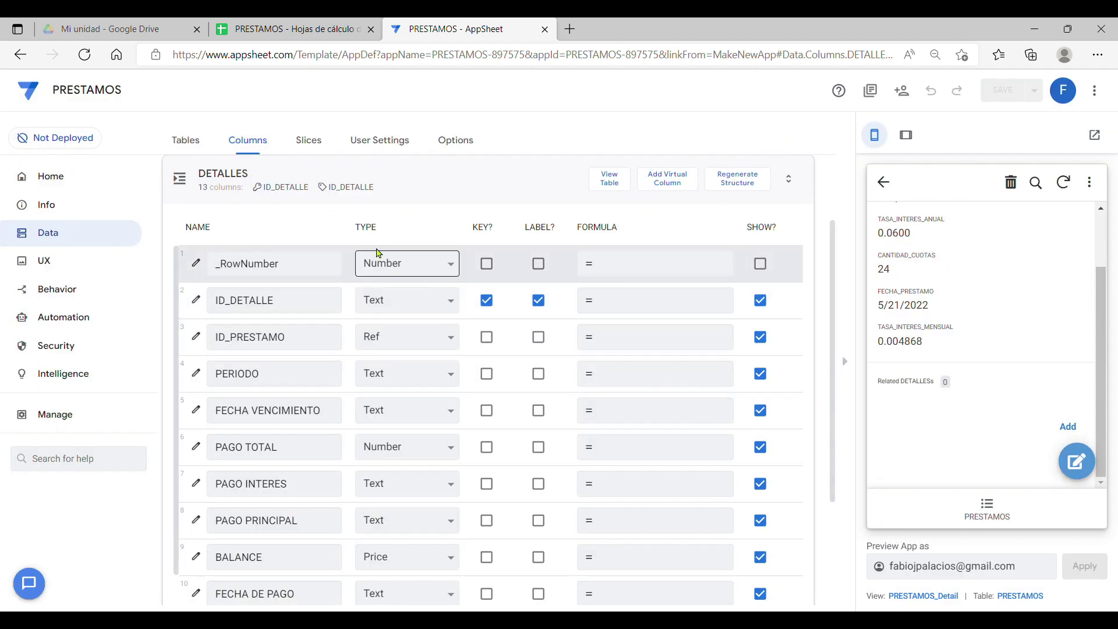
# In the DETALLES table, set the PERIODO column type to Number and the FECHA VENCIMIENTO type to Date
pyautogui.moveTo(299, 342); pyautogui.dragTo(199, 339)
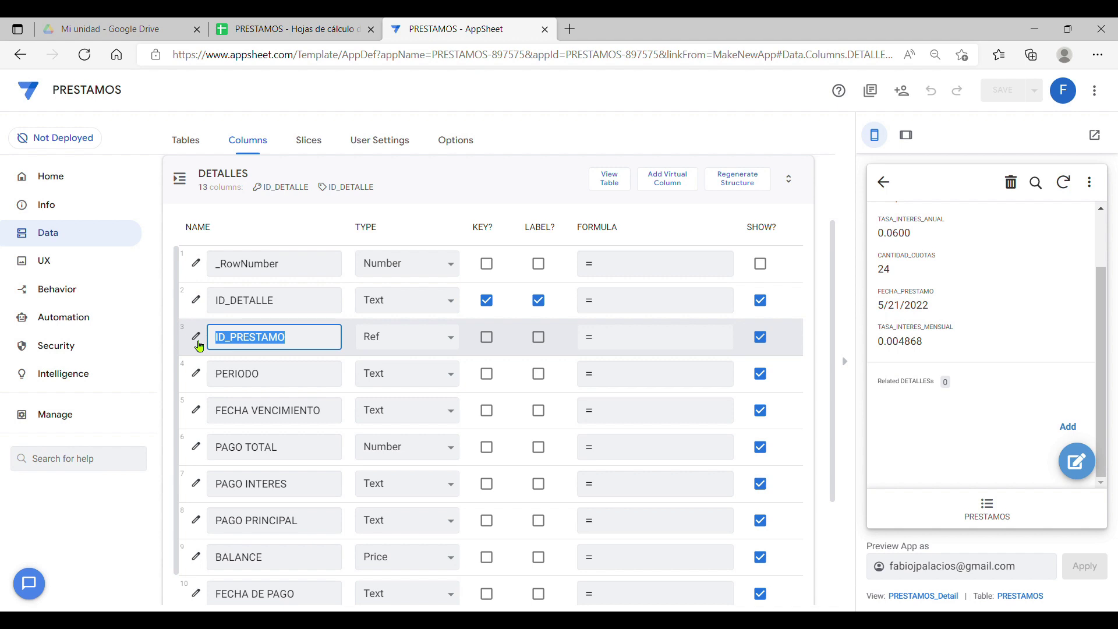
pyautogui.moveTo(281, 382); pyautogui.dragTo(217, 384)
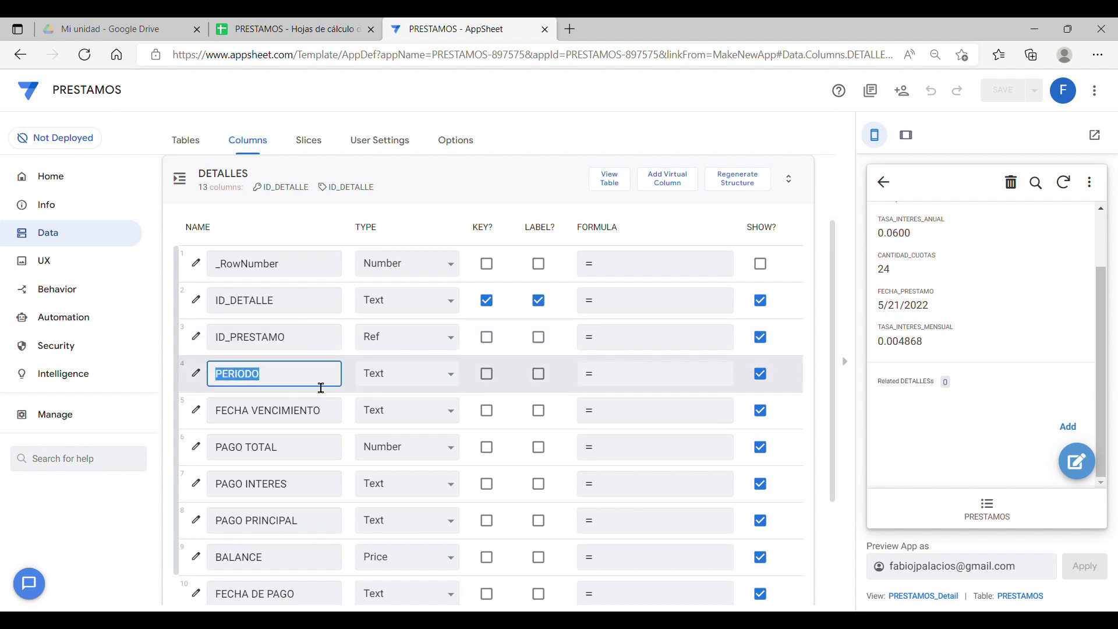
pyautogui.click(450, 368)
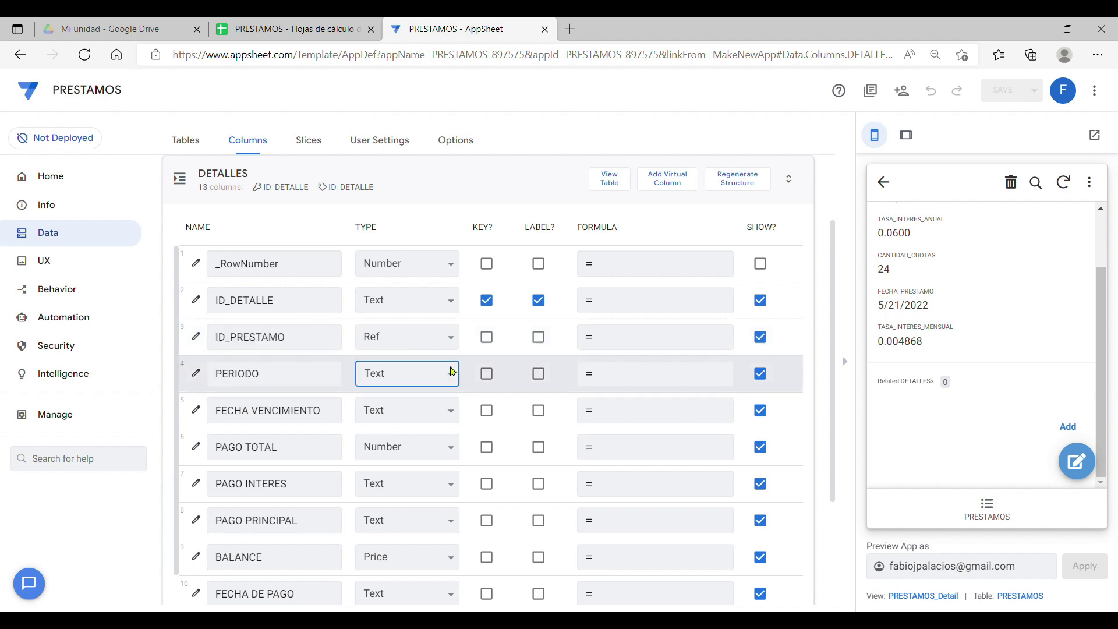
pyautogui.click(421, 248)
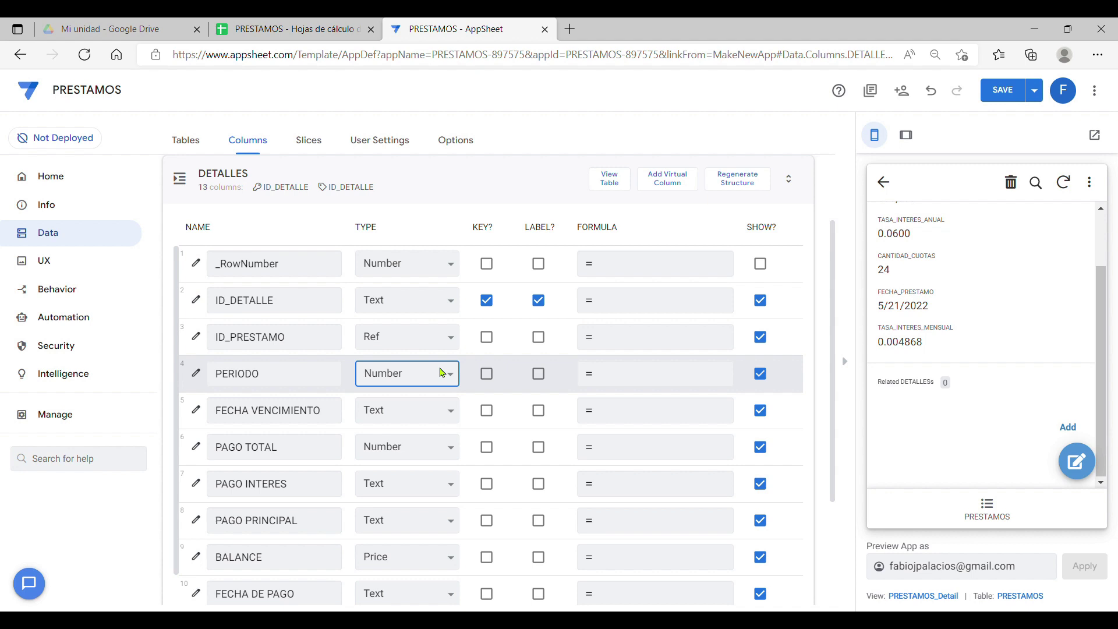
pyautogui.click(444, 406)
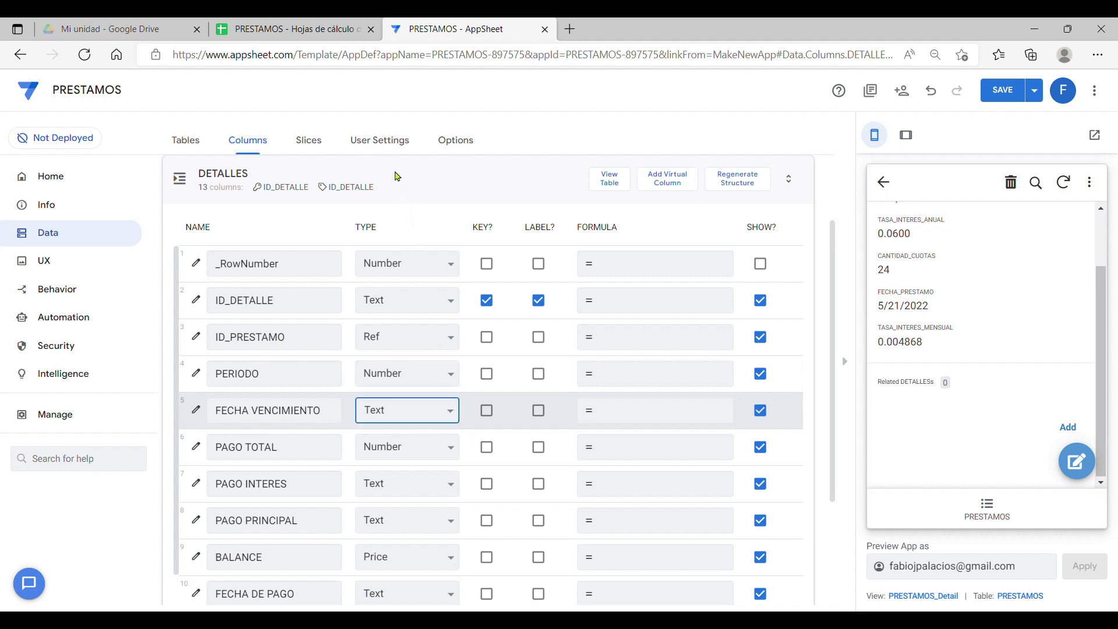
pyautogui.click(362, 221)
# Set the column types of PAGO TOTAL and PAGO INTERES in DETALLES to Decimal
pyautogui.click(448, 451)
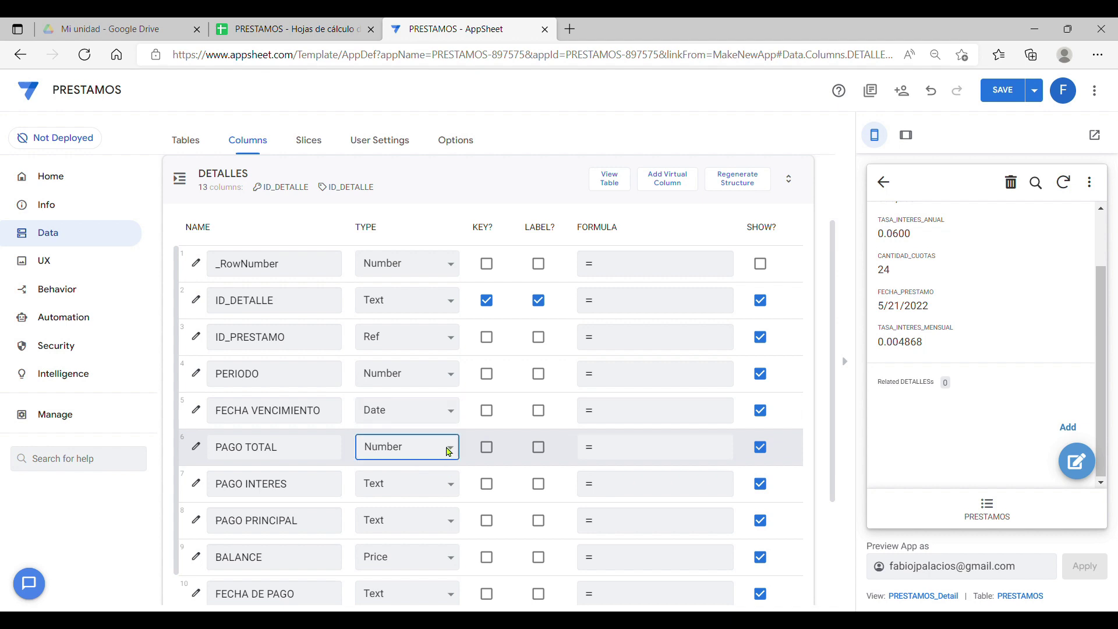
pyautogui.click(401, 260)
pyautogui.click(438, 490)
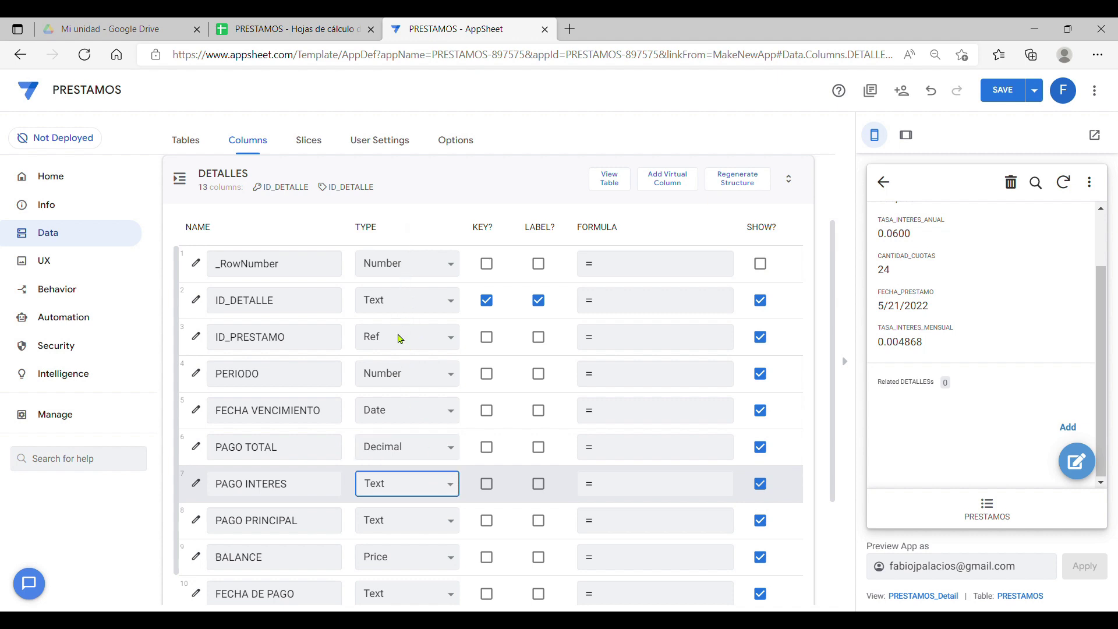
pyautogui.press('d')
pyautogui.press('e')
pyautogui.press('c')
# Set the column types of PAGO PRINCIPAL and BALANCE in DETALLES to Decimal
pyautogui.click(451, 524)
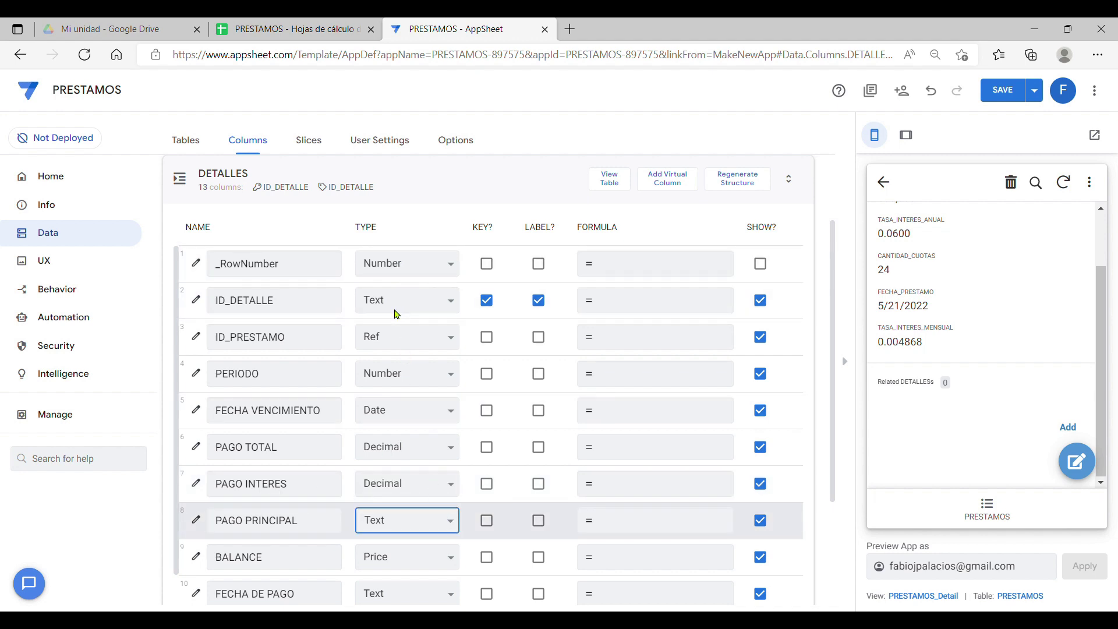
pyautogui.press('d')
pyautogui.press('e')
pyautogui.press('c')
pyautogui.scroll(-1, 395, 408)
pyautogui.click(437, 506)
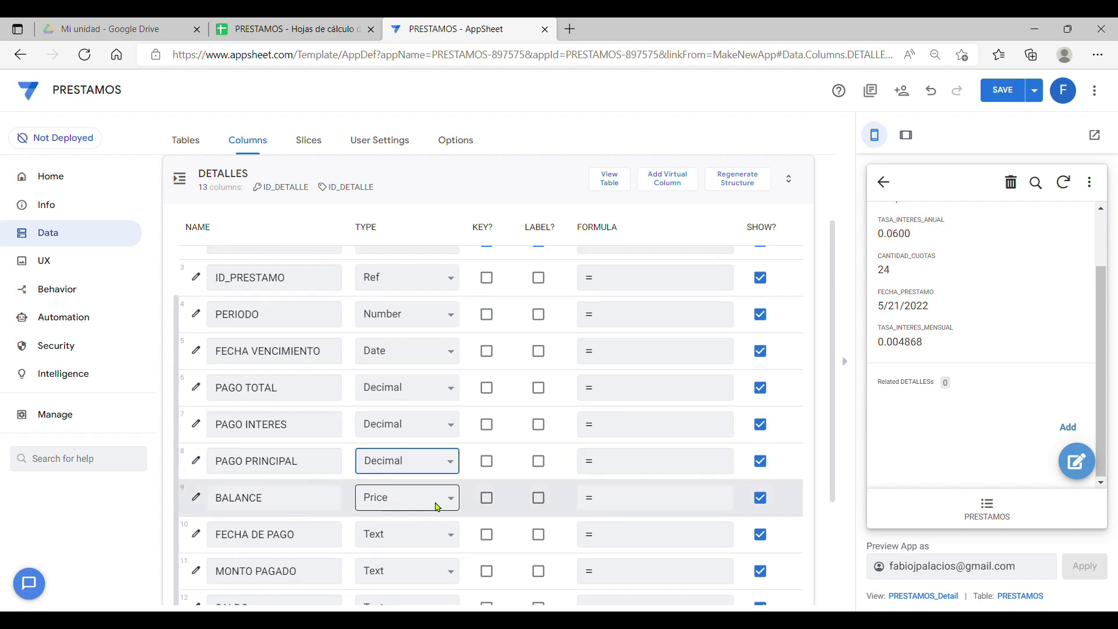
pyautogui.click(438, 506)
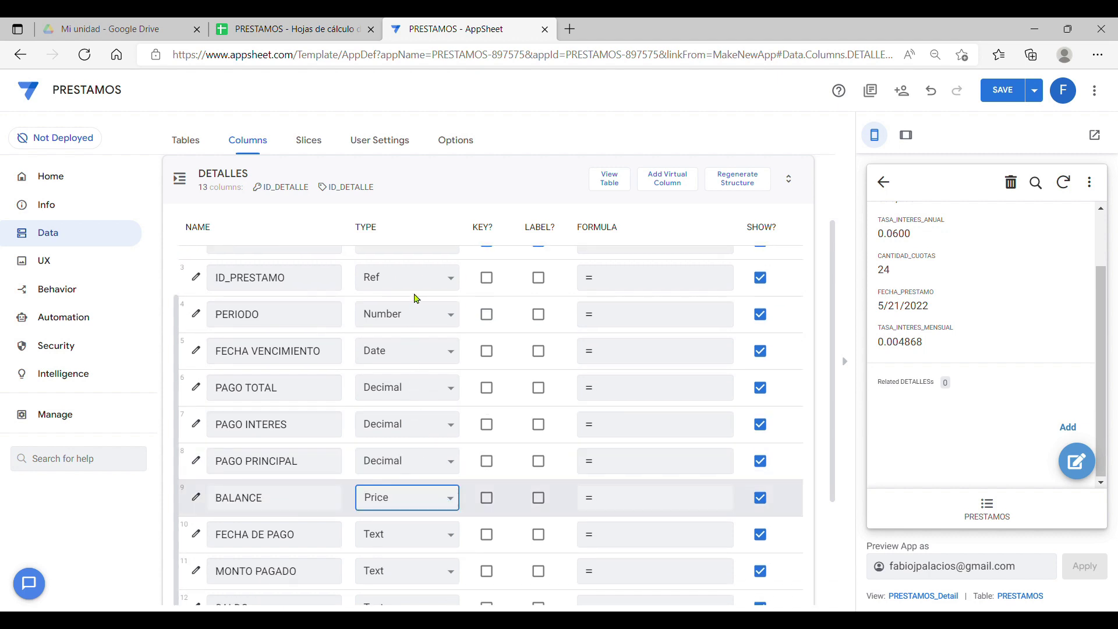
pyautogui.press('d')
pyautogui.press('e')
pyautogui.press('c')
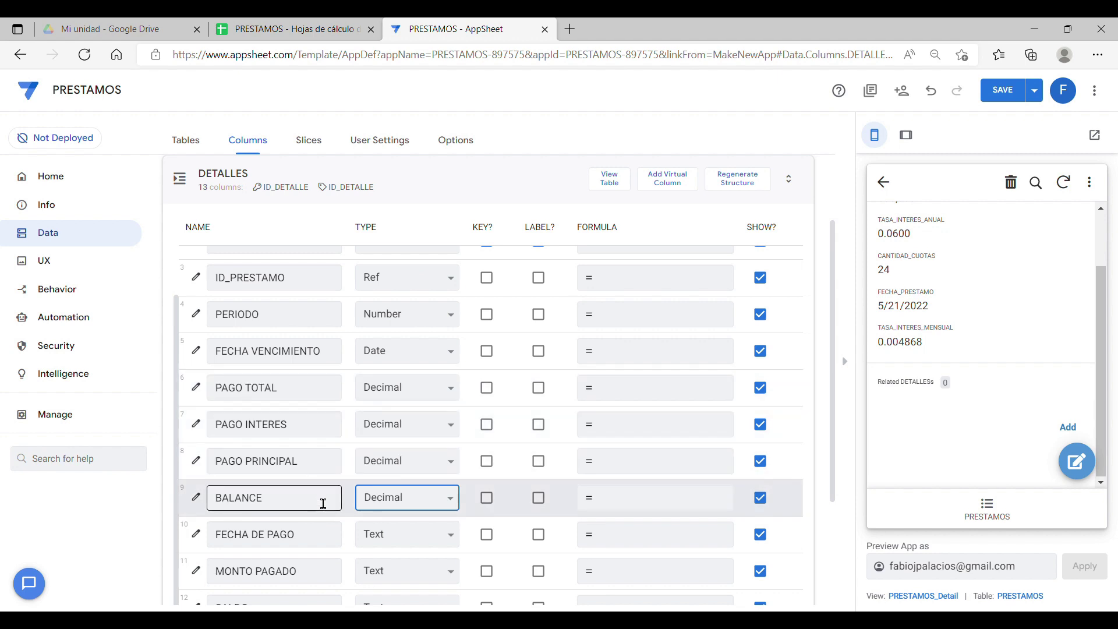
# Set the column type of FECHA DE PAGO in DETALLES to Date
pyautogui.scroll(-1, 267, 518)
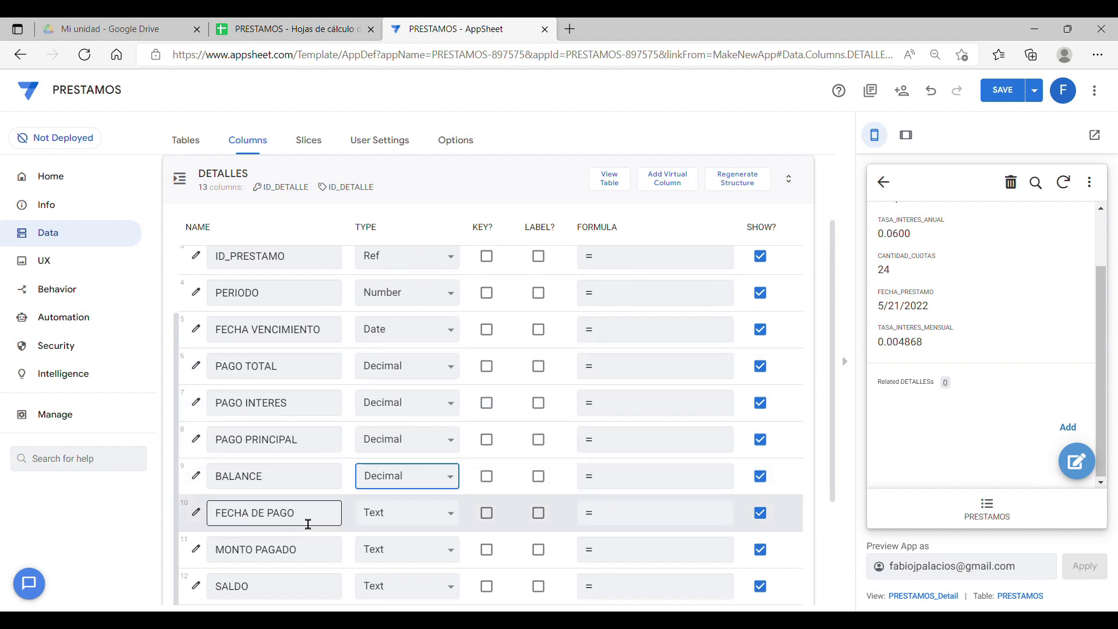
pyautogui.scroll(-3, 350, 518)
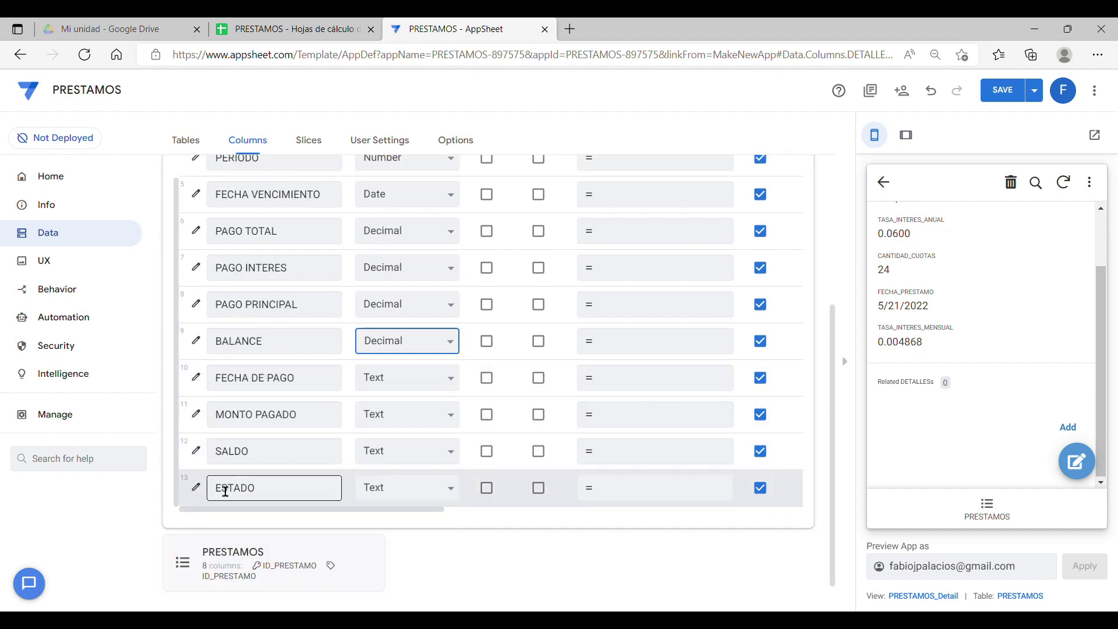
pyautogui.click(452, 382)
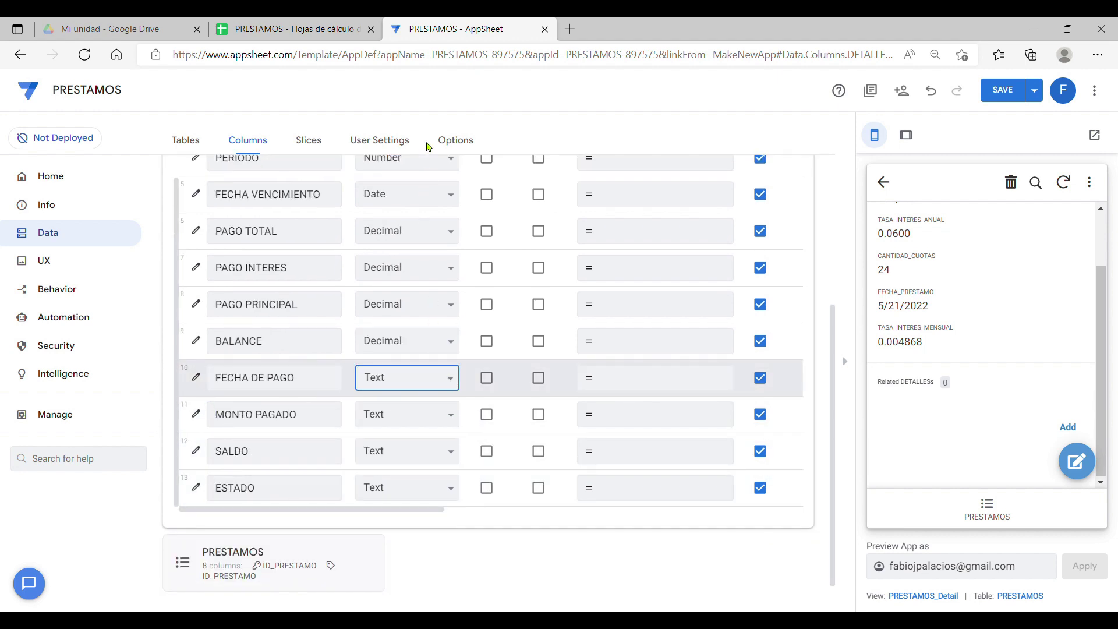
pyautogui.click(405, 147)
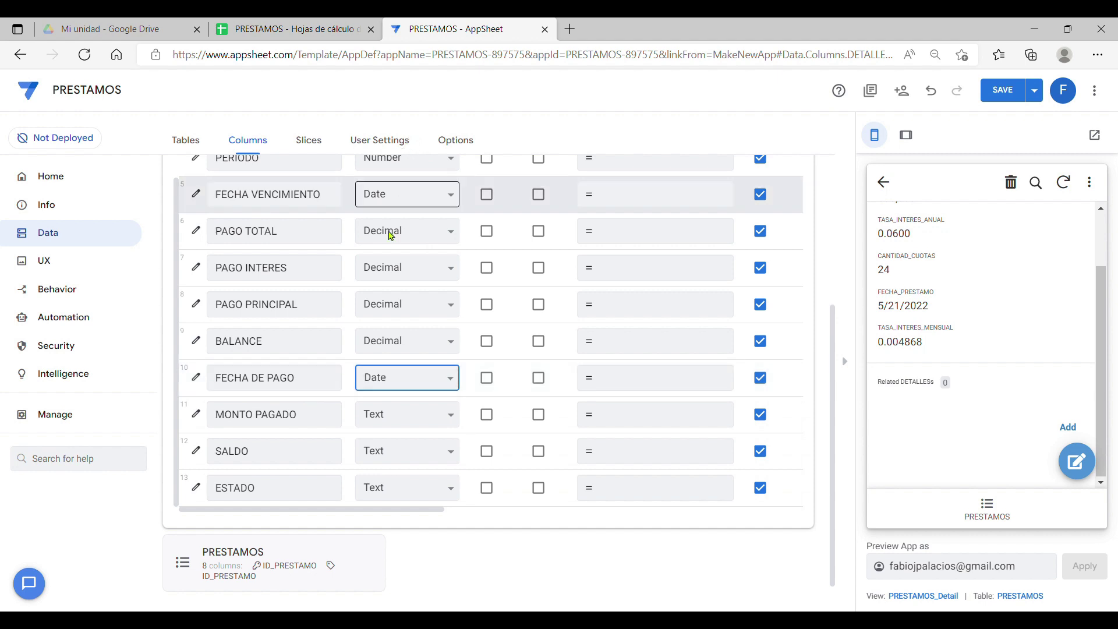
# Set the column types of MONTO PAGADO and SALDO in DETALLES to Decimal
pyautogui.click(447, 420)
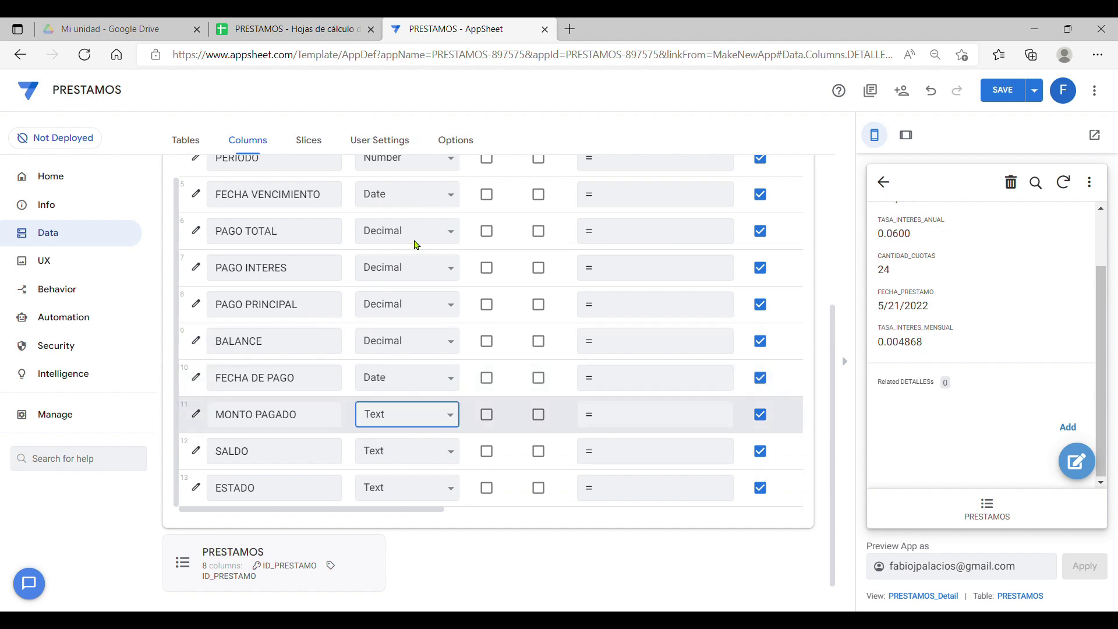
pyautogui.click(401, 204)
pyautogui.click(450, 458)
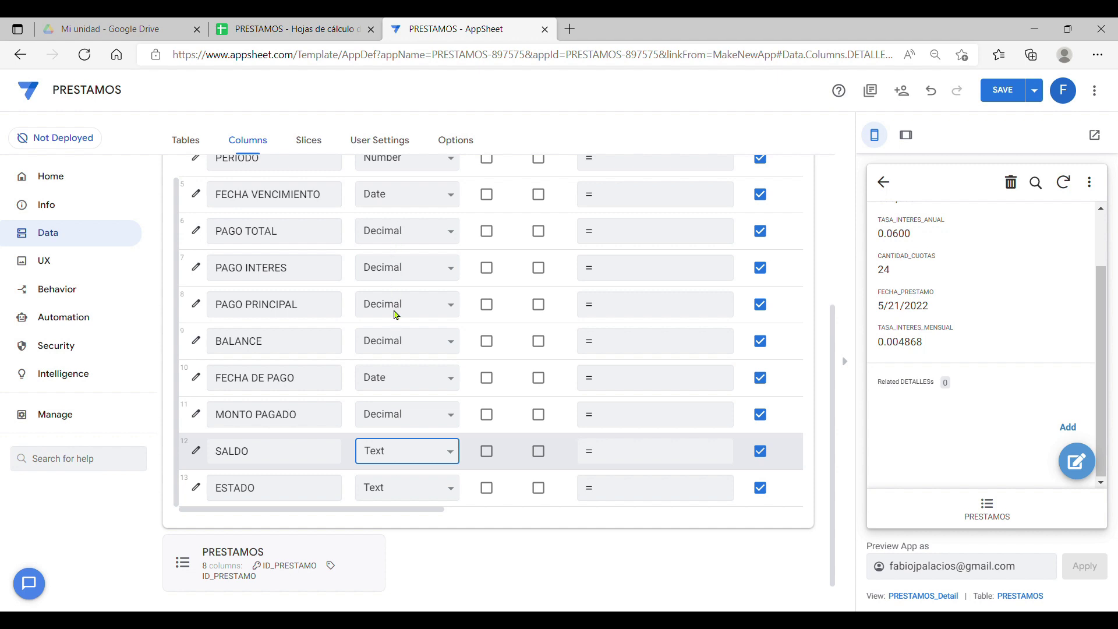
pyautogui.click(399, 290)
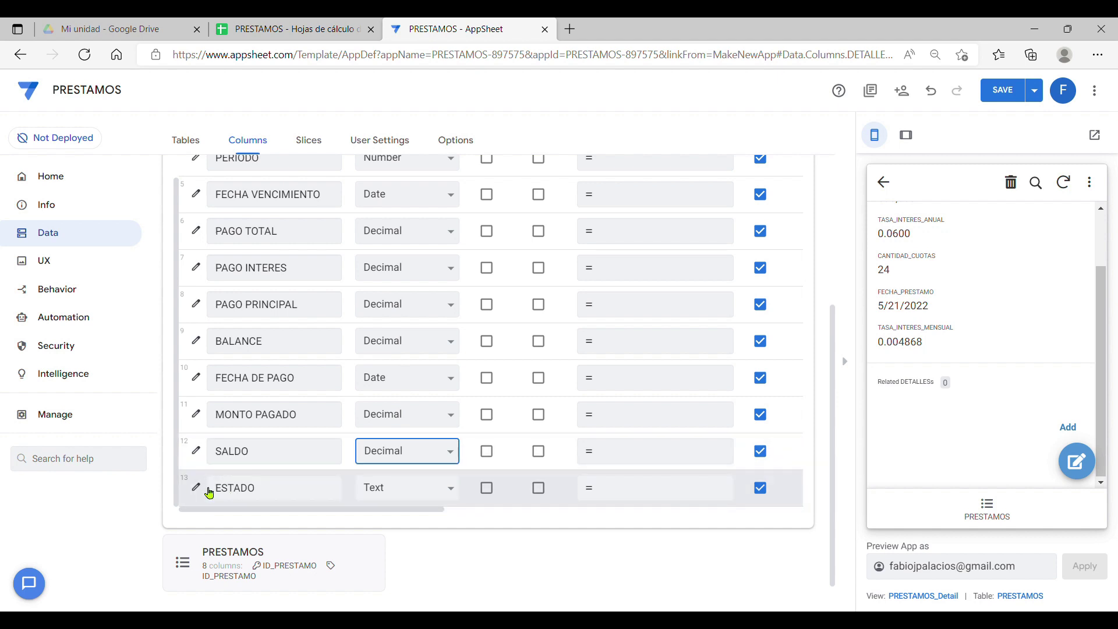
# Review the SALDO, MONTO PAGADO and PAGO TOTAL columns in the DETALLES column list
pyautogui.doubleClick(271, 462)
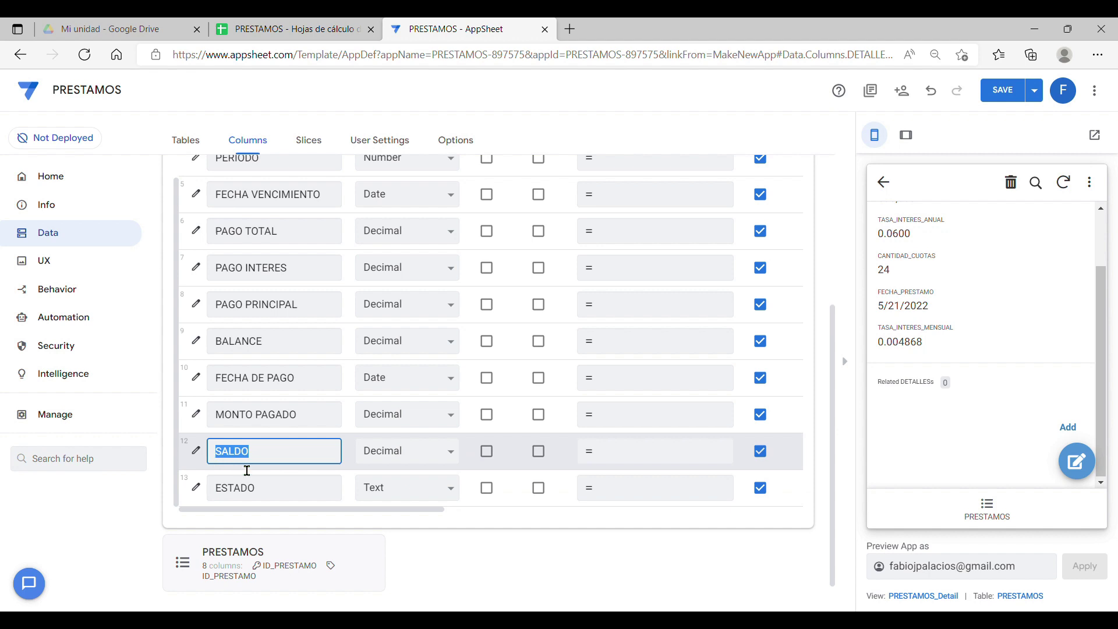
pyautogui.click(257, 462)
pyautogui.doubleClick(257, 463)
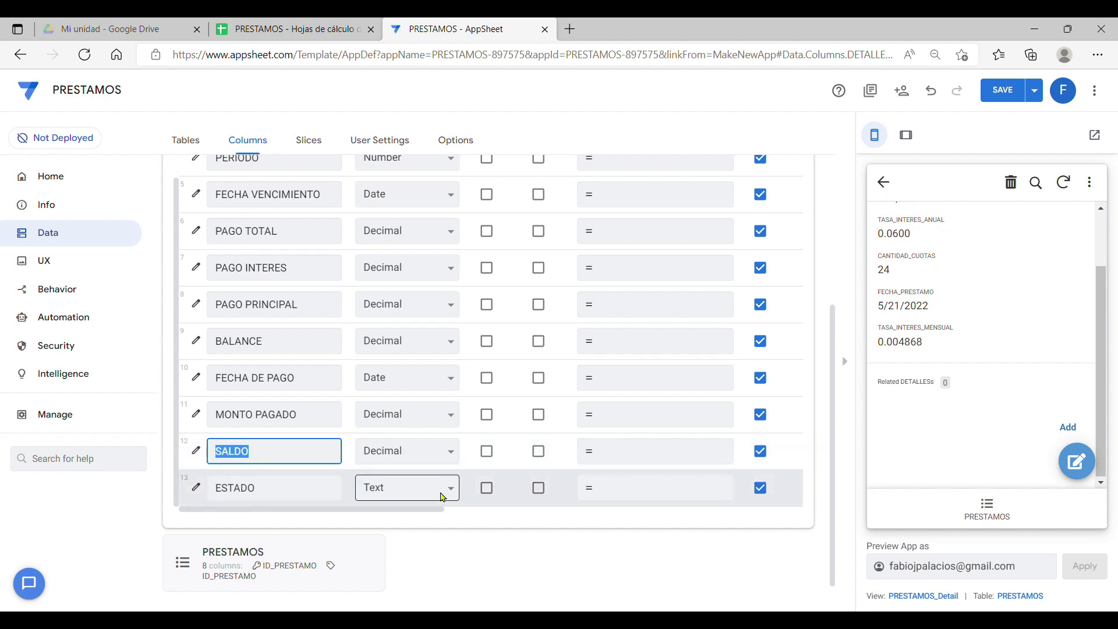
pyautogui.click(299, 458)
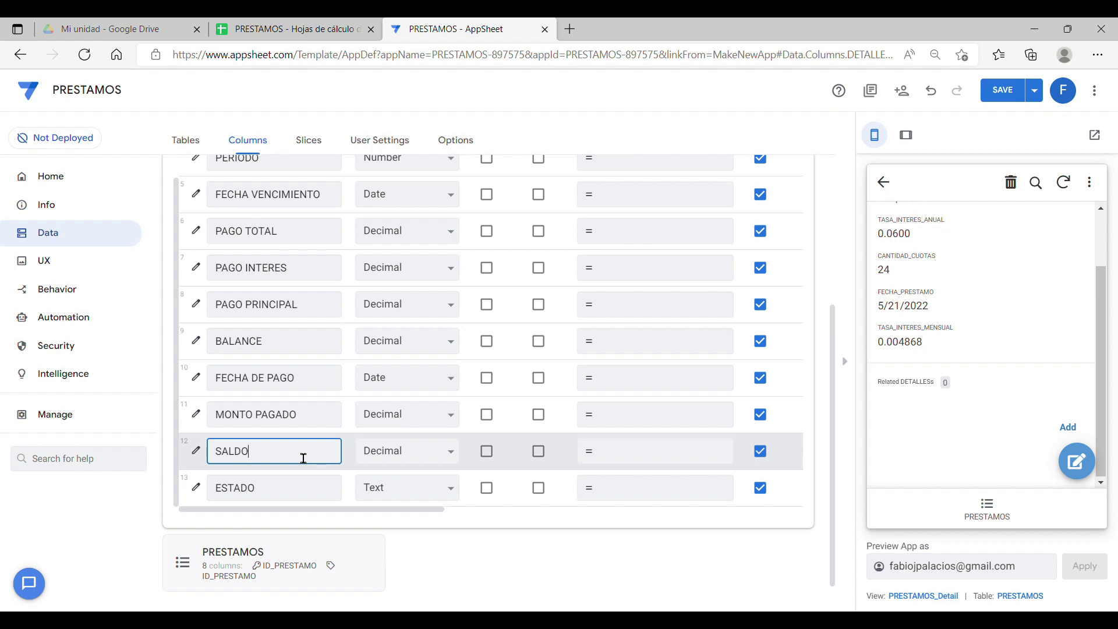
pyautogui.doubleClick(247, 459)
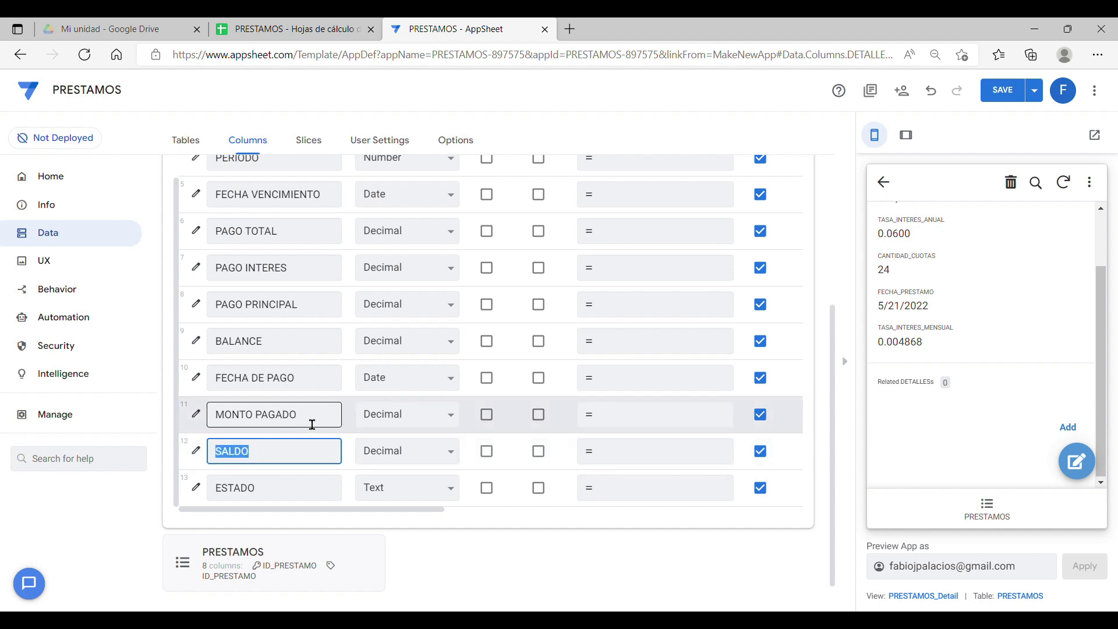
pyautogui.tripleClick(228, 423)
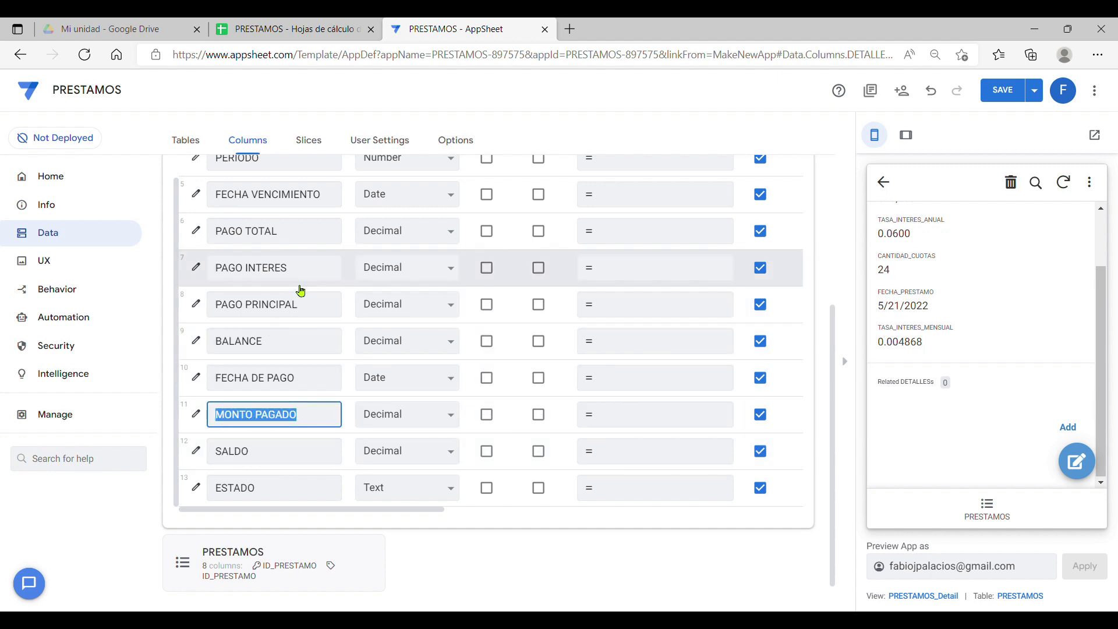
pyautogui.scroll(2, 310, 349)
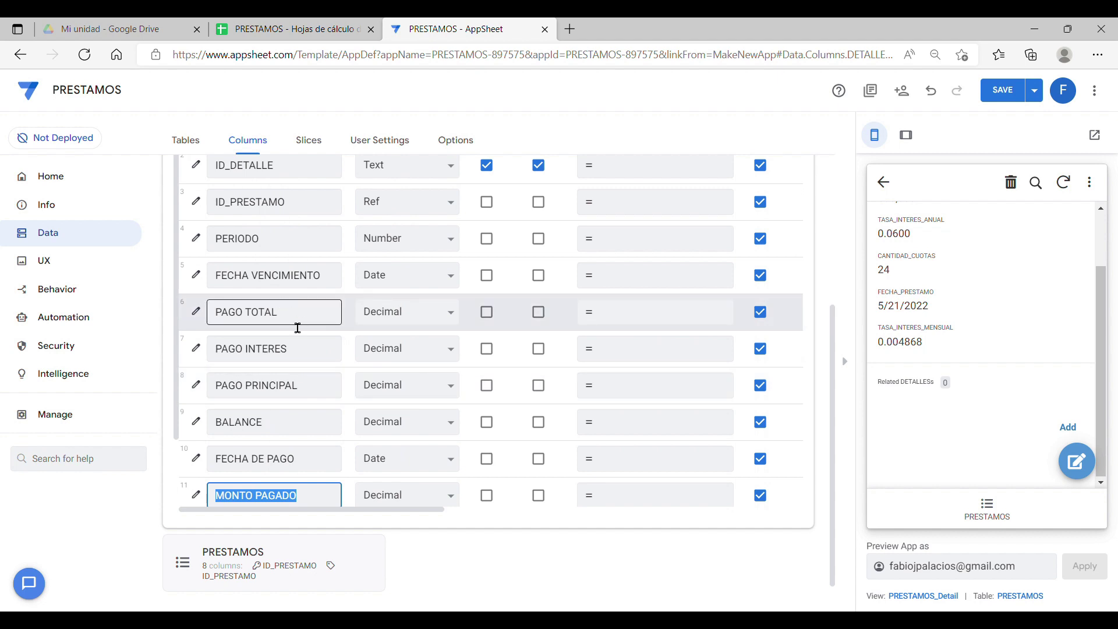
pyautogui.moveTo(290, 322); pyautogui.dragTo(219, 314)
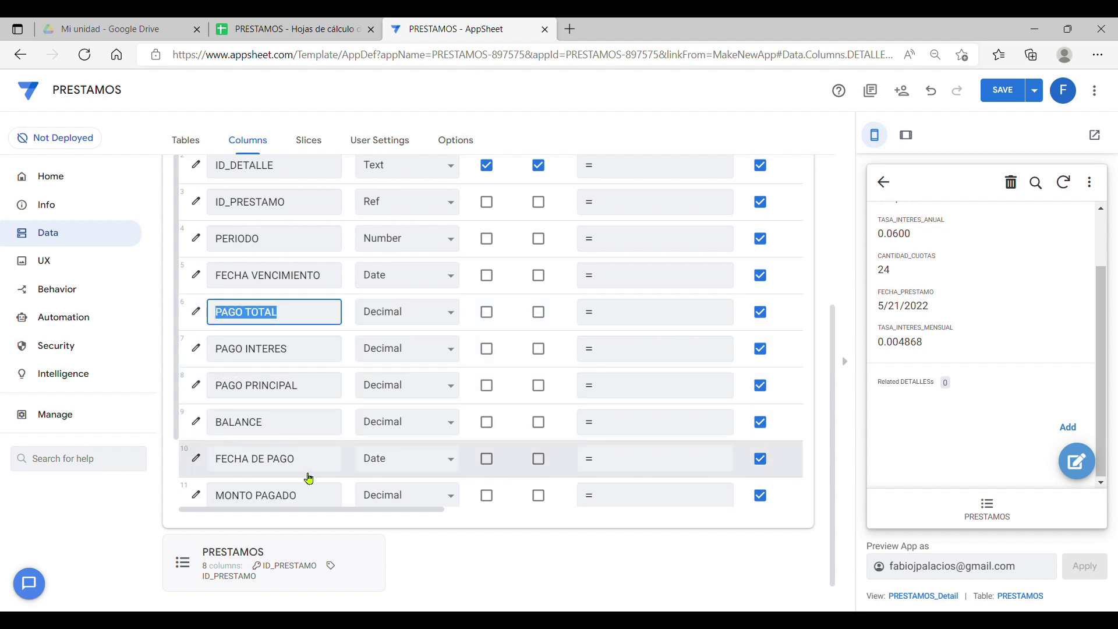
pyautogui.scroll(-2, 308, 478)
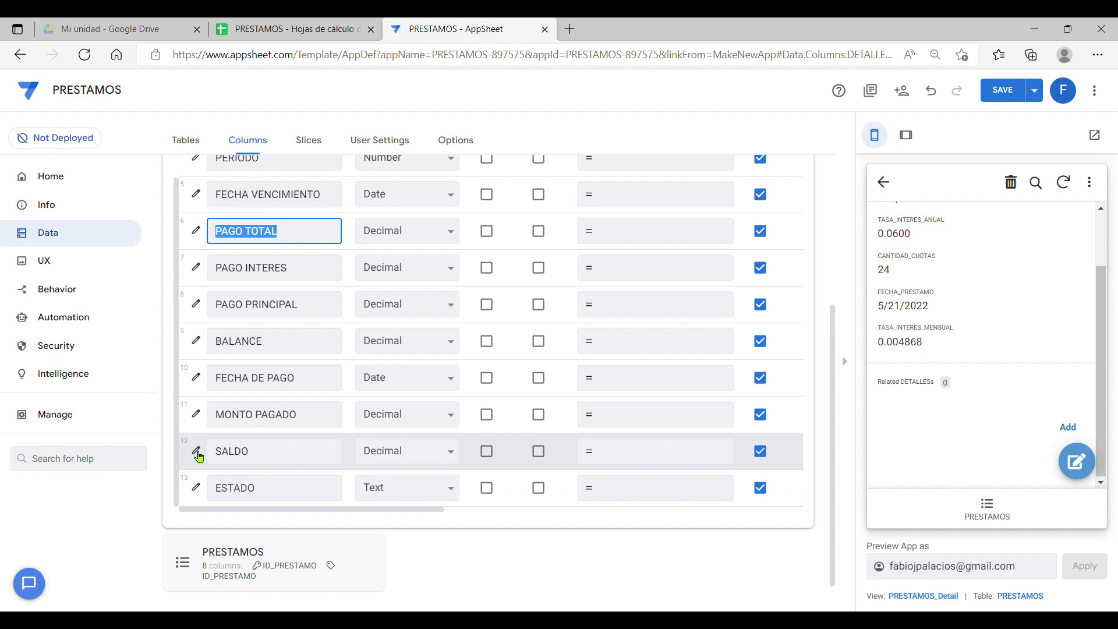
# Collapse the DETALLES column list and save the app
pyautogui.scroll(6, 498, 452)
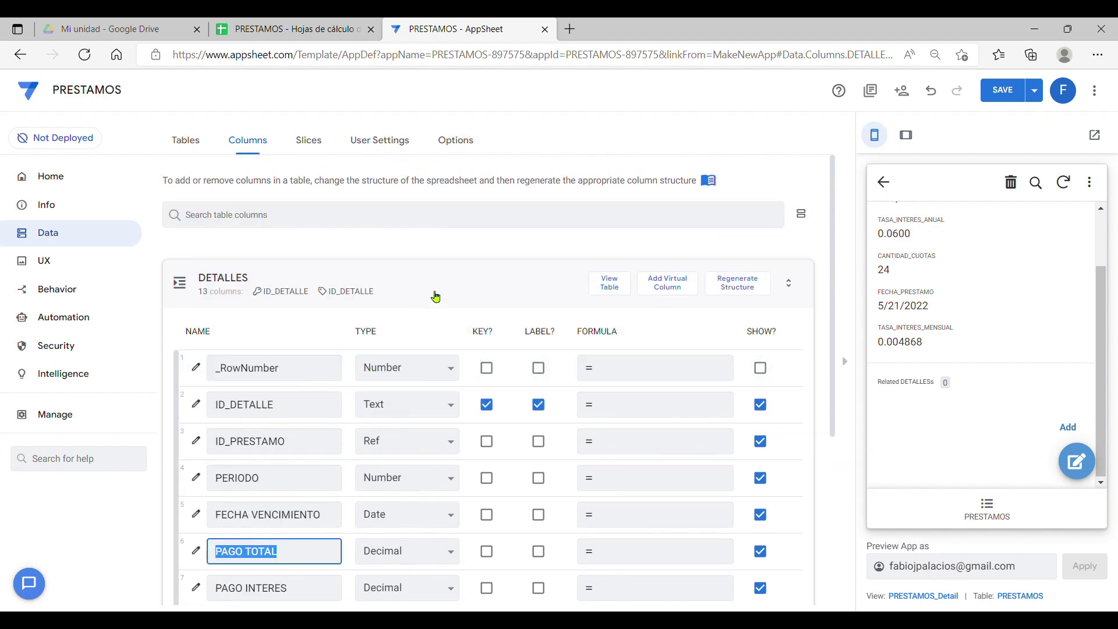
pyautogui.click(436, 296)
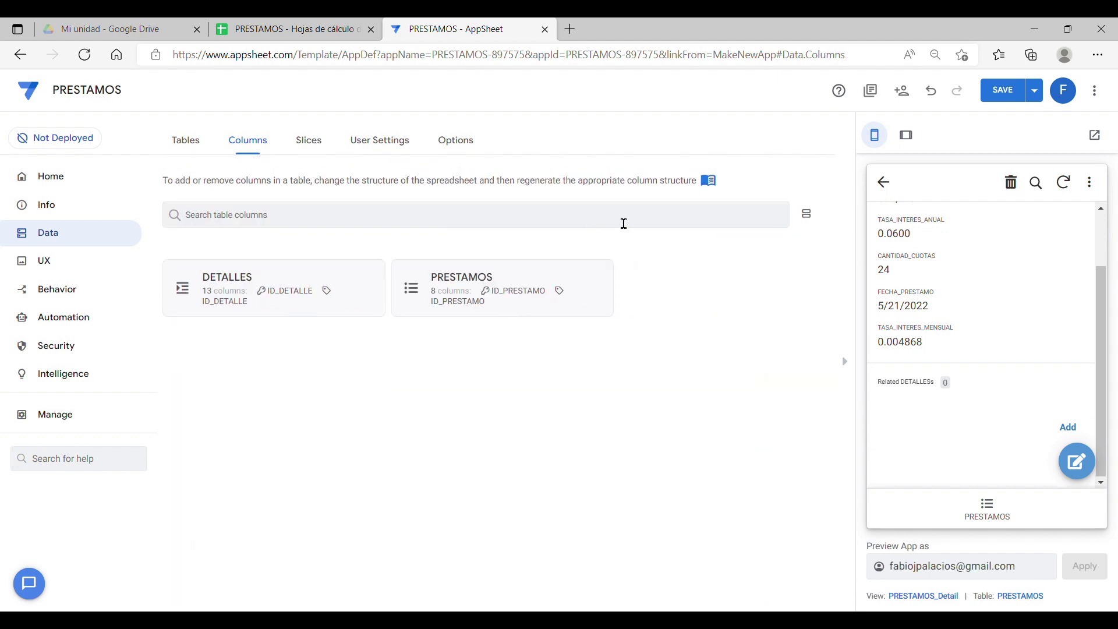
pyautogui.click(1019, 85)
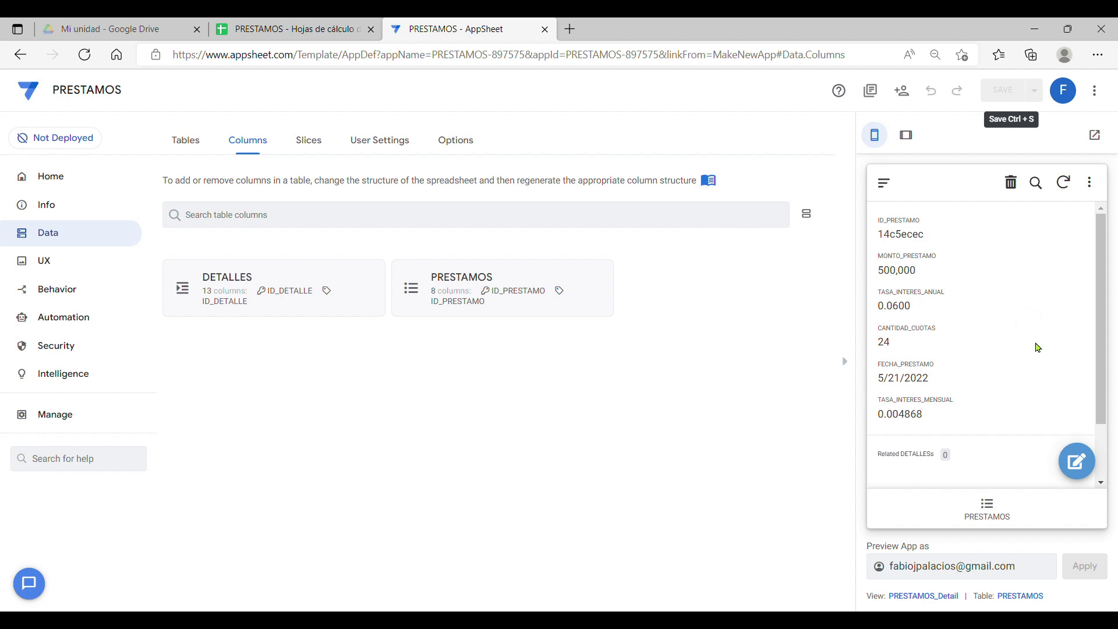
# Examine the loan's fields, especially CANTIDAD_CUOTAS, and its related DETALLES section in the app preview
pyautogui.scroll(-2, 1038, 346)
pyautogui.doubleClick(886, 272)
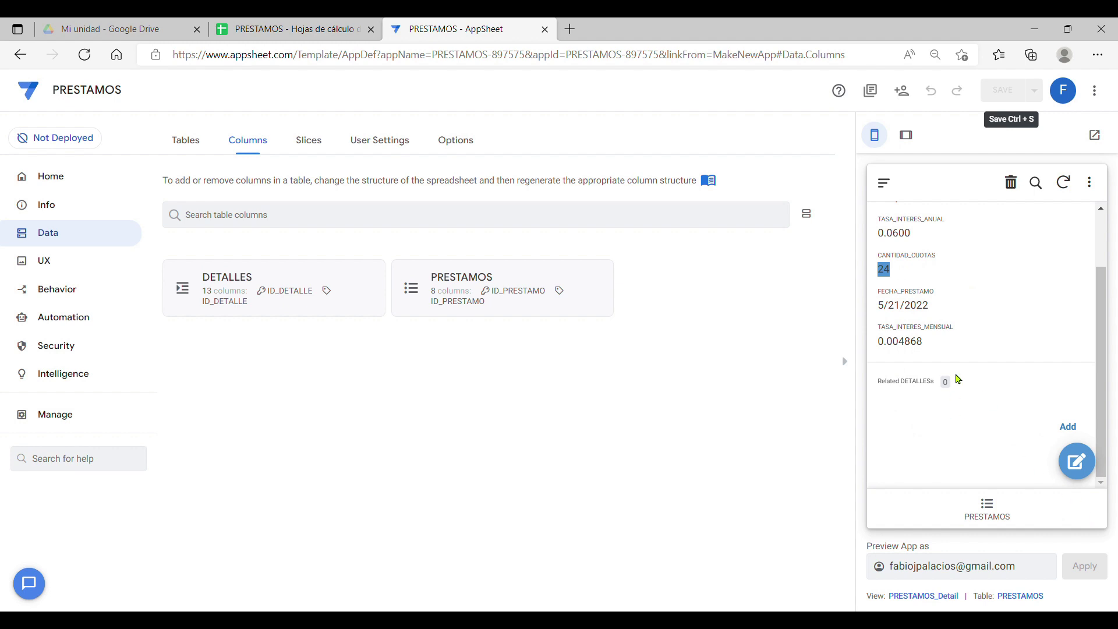
pyautogui.click(1021, 280)
pyautogui.scroll(3, 1035, 305)
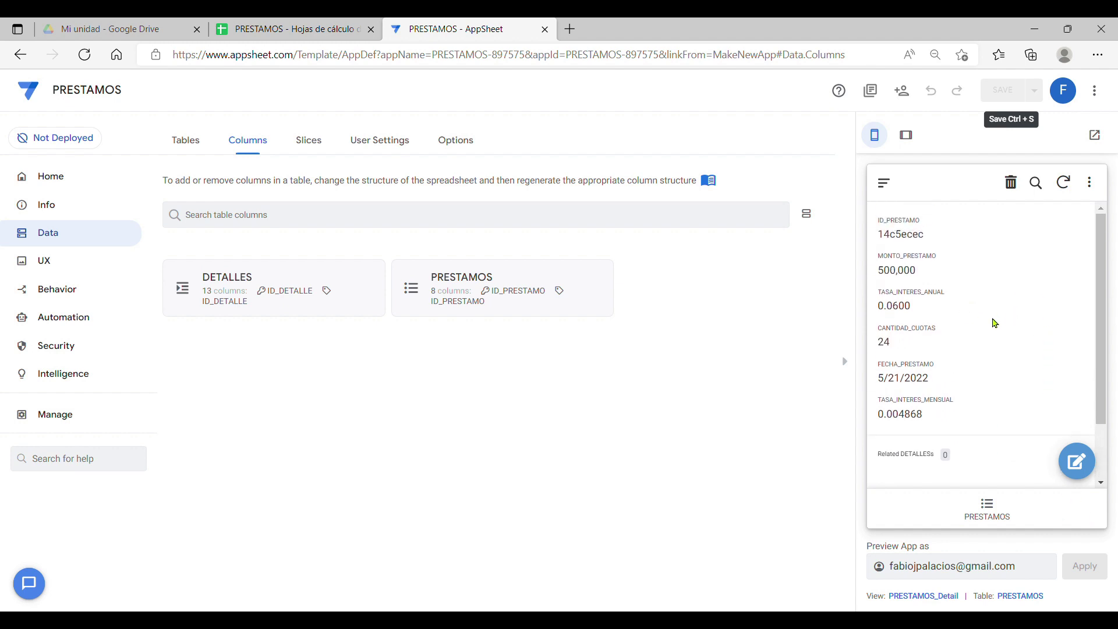
pyautogui.moveTo(893, 352); pyautogui.dragTo(886, 352)
pyautogui.click(970, 326)
pyautogui.moveTo(890, 238); pyautogui.dragTo(936, 414)
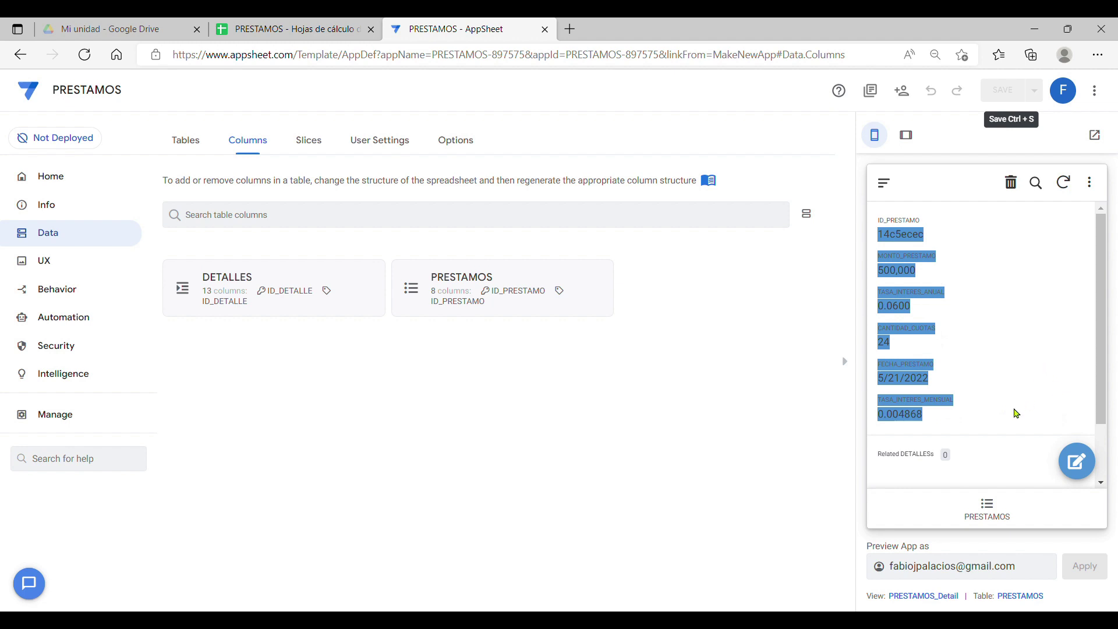
# Switch to the PRESTAMOS spreadsheet in Google Sheets and add the header CONTADOR in cell G1 of the PRESTAMOS sheet
pyautogui.click(275, 32)
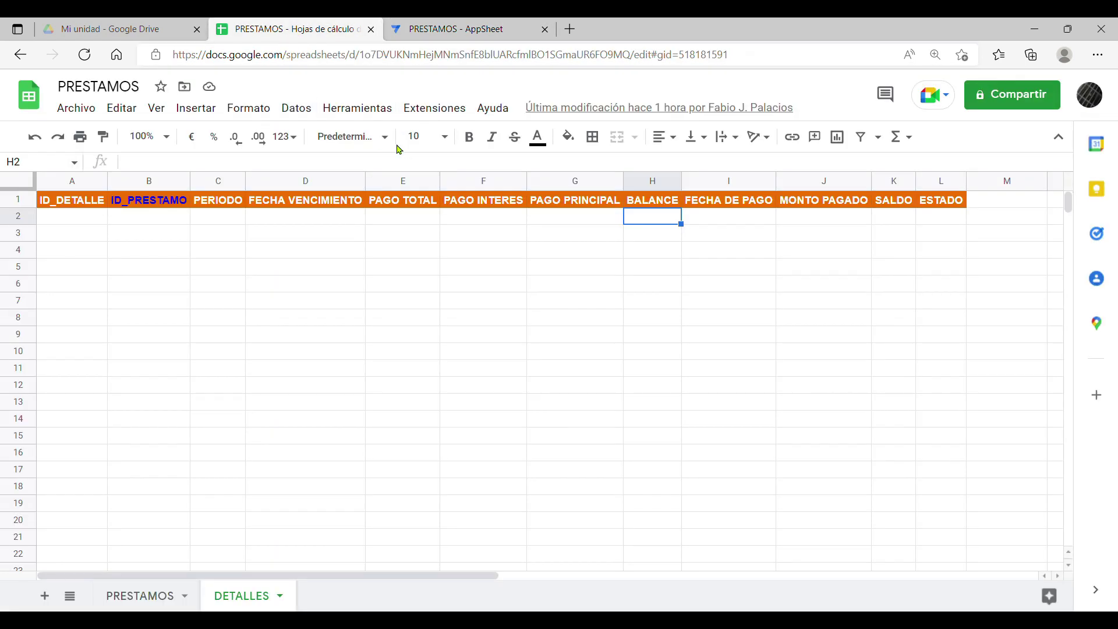
pyautogui.click(139, 597)
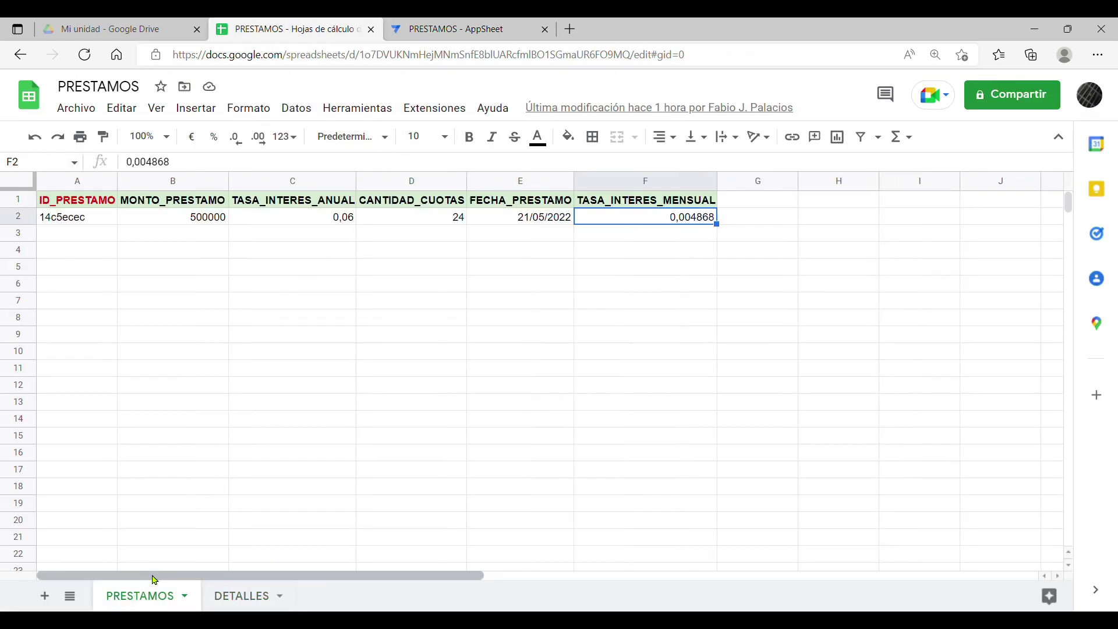
pyautogui.click(766, 203)
pyautogui.press('Left')
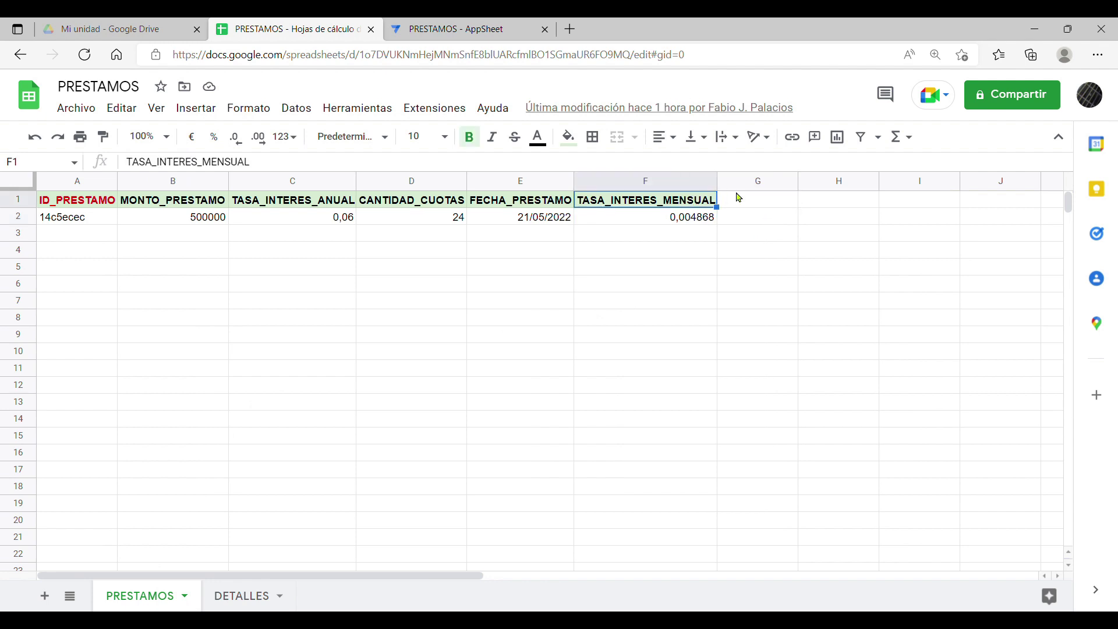
pyautogui.click(756, 199)
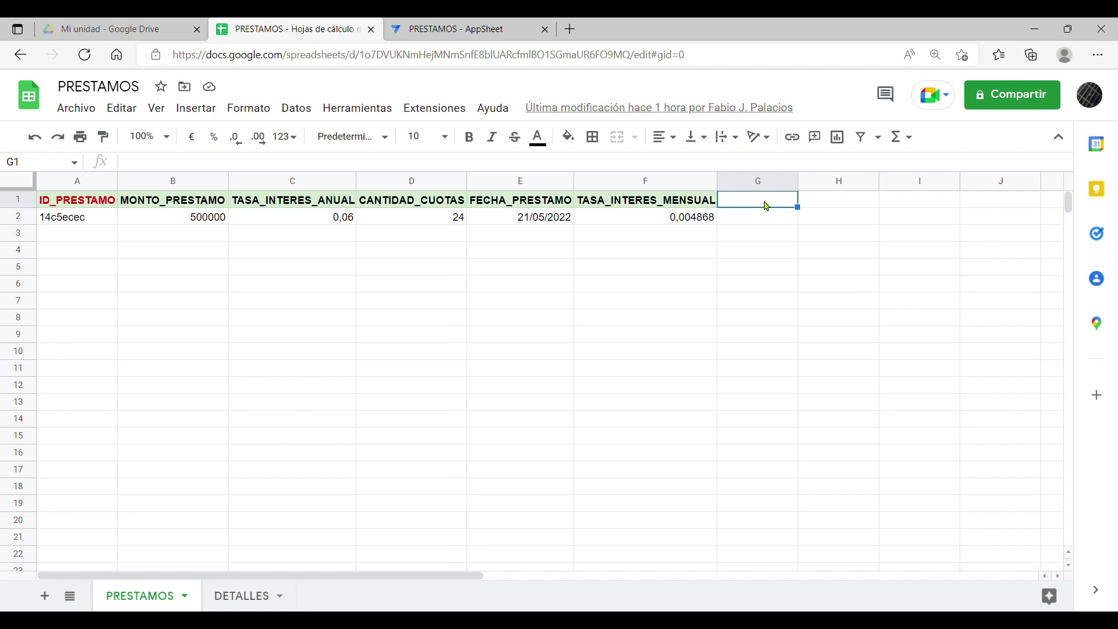
pyautogui.write('c')
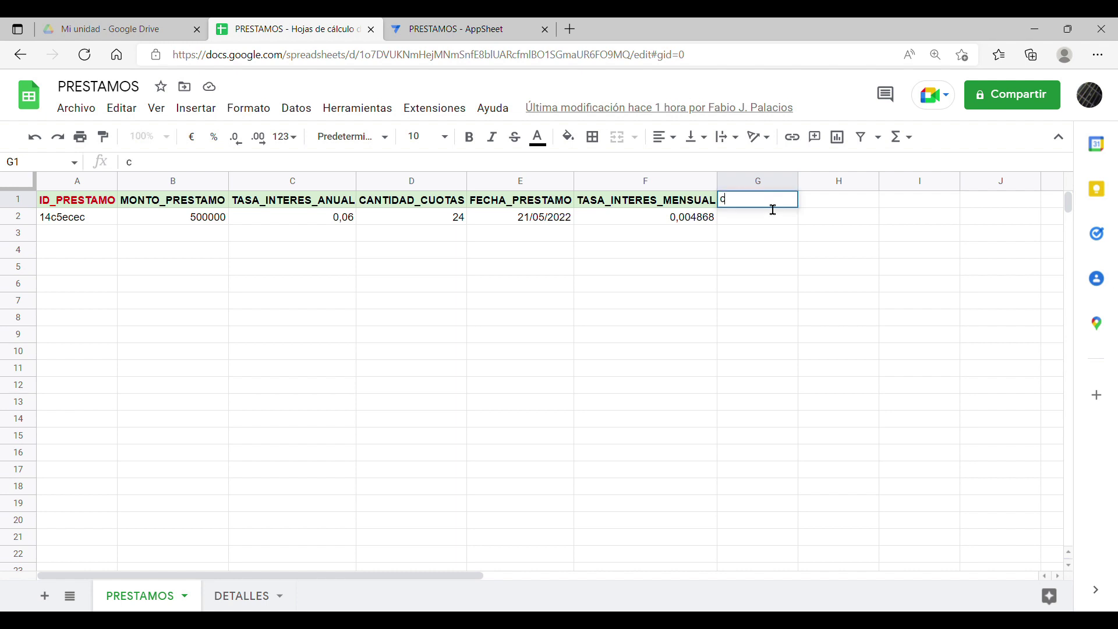
pyautogui.write('ONTADOR')
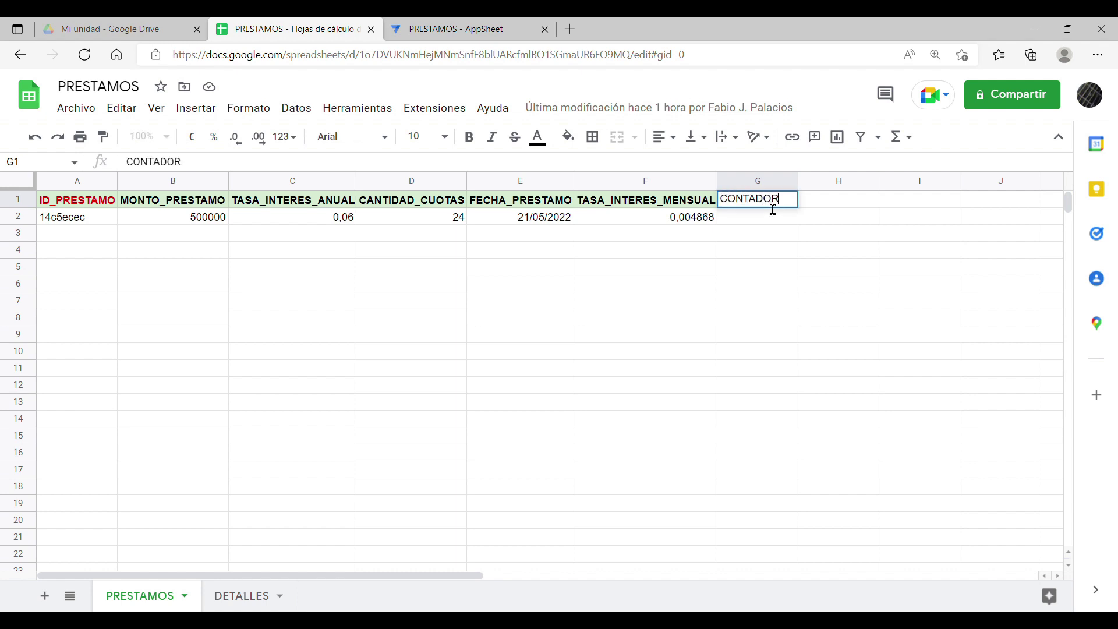
pyautogui.press('Return')
# Copy only the formatting of the TASA_INTERES_MENSUAL header onto the CONTADOR header in G1
pyautogui.click(768, 202)
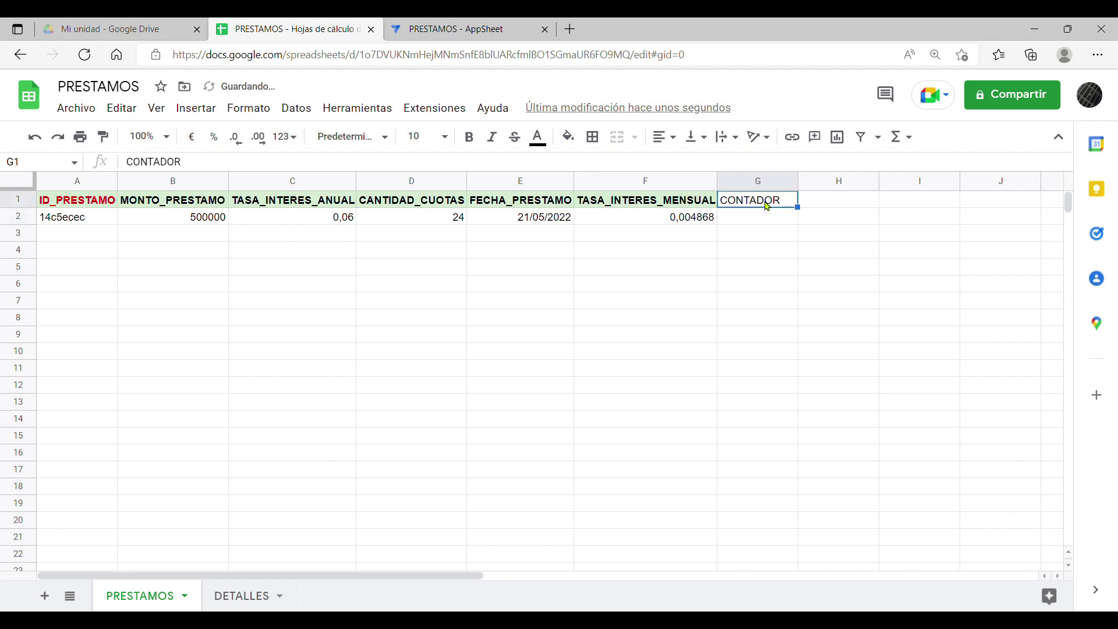
pyautogui.click(638, 200)
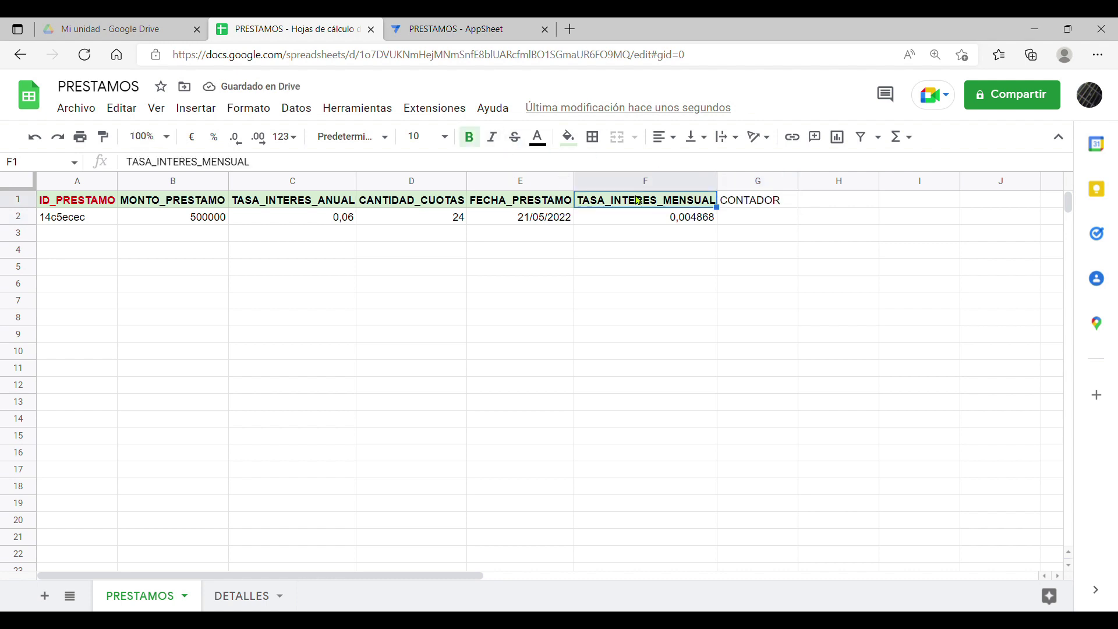
pyautogui.hotkey('ctrl', 'c')
pyautogui.click(746, 205)
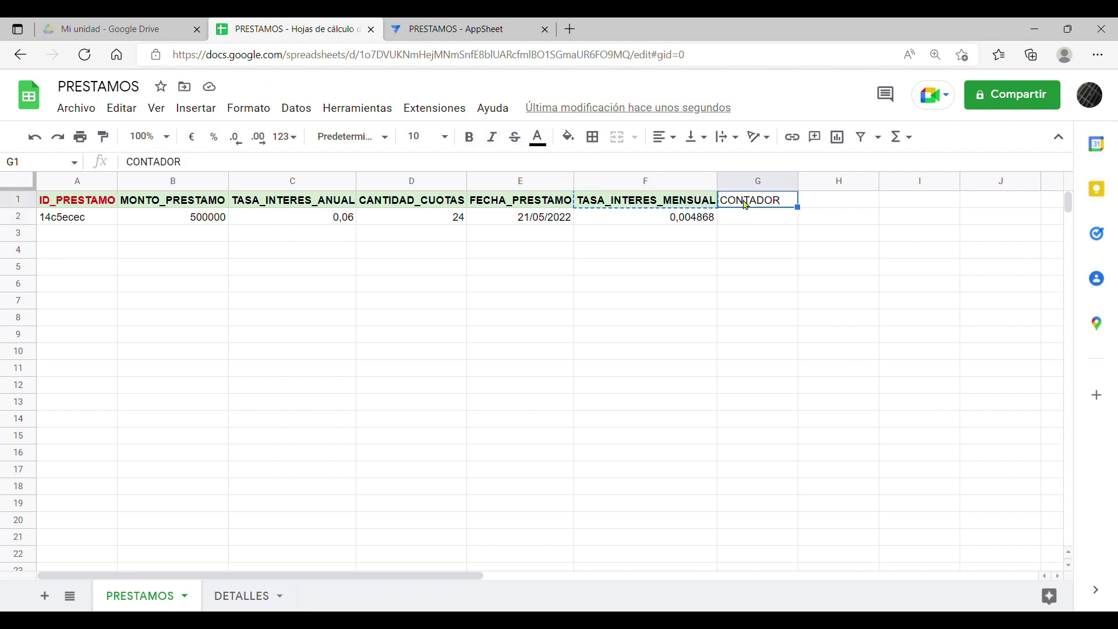
pyautogui.rightClick(746, 205)
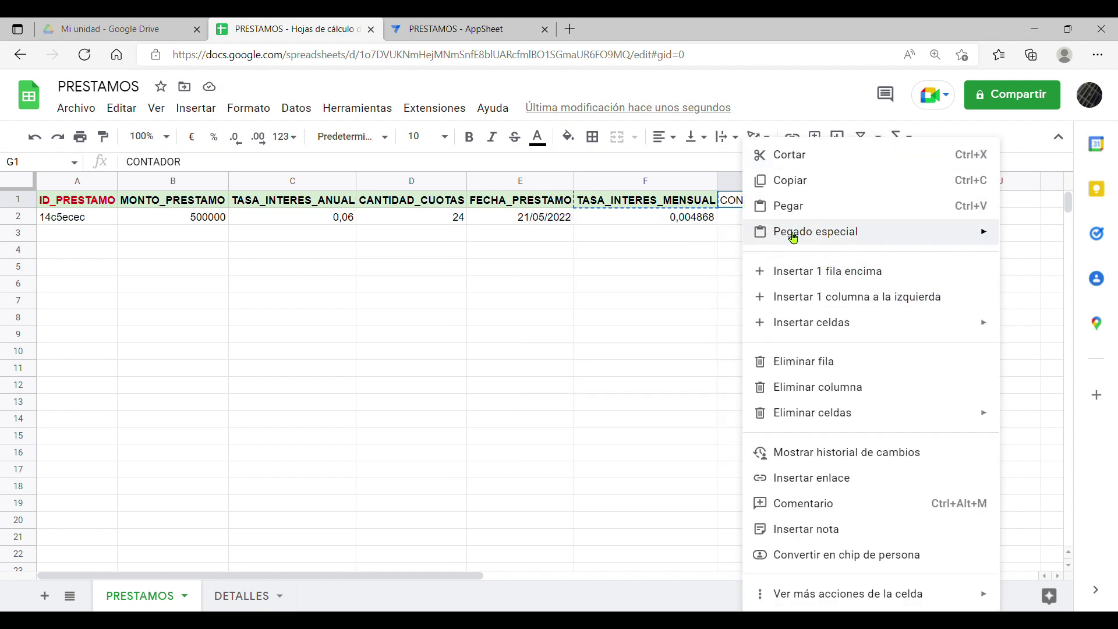
pyautogui.moveTo(778, 232)
pyautogui.click(628, 267)
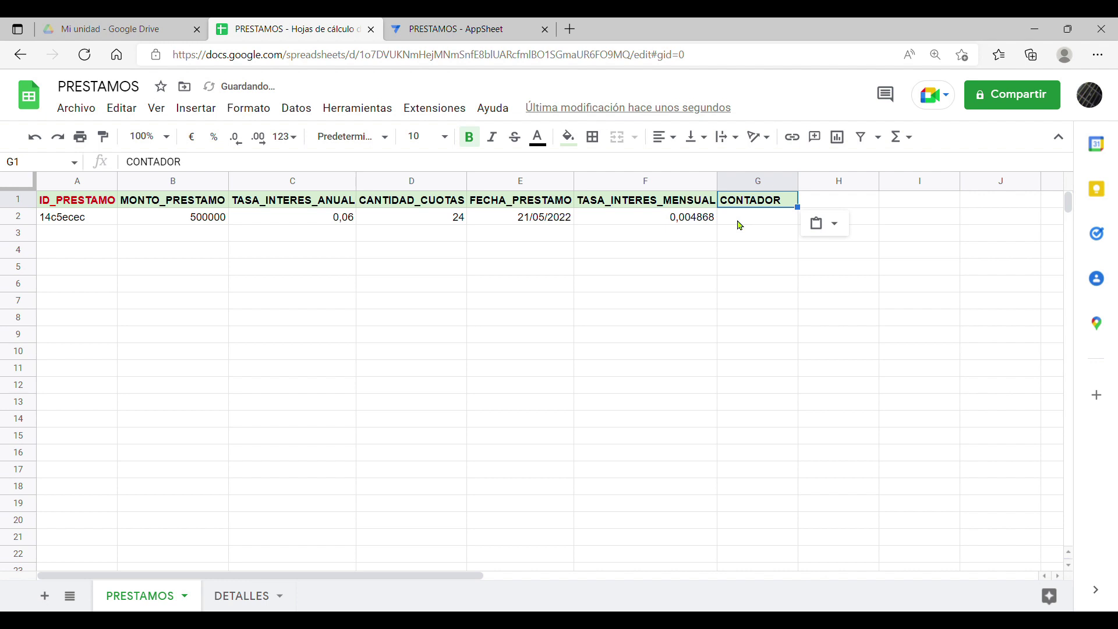
pyautogui.click(747, 216)
pyautogui.click(746, 203)
pyautogui.click(677, 202)
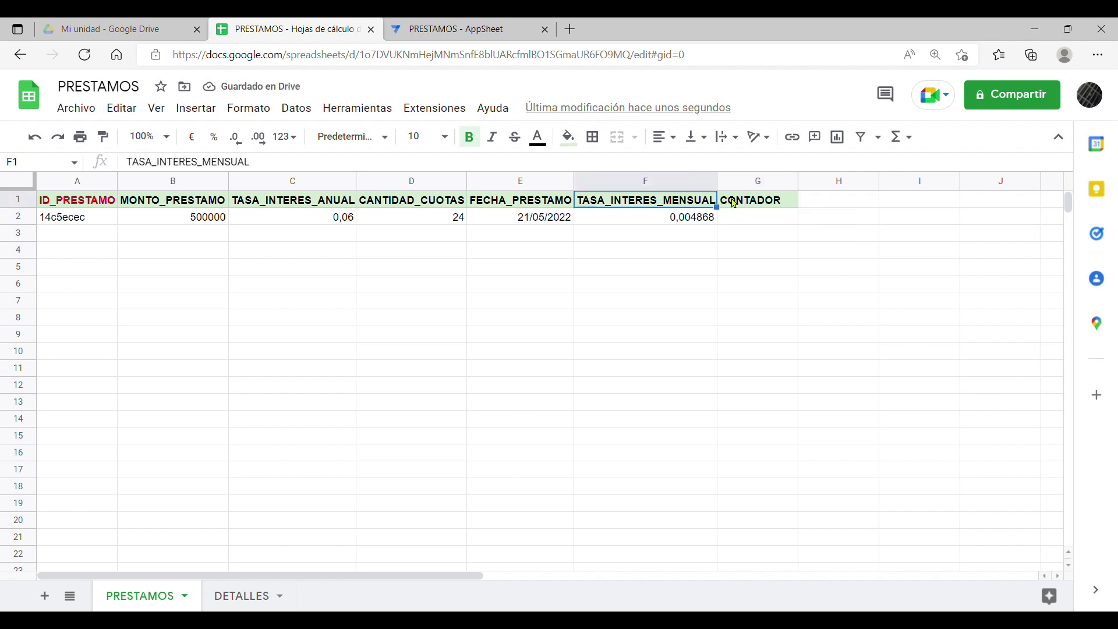
pyautogui.click(735, 203)
# Compare CANTIDAD_CUOTAS with the CONTADOR column and the DETALLES sheet, and return to the loan preview in AppSheet
pyautogui.click(448, 30)
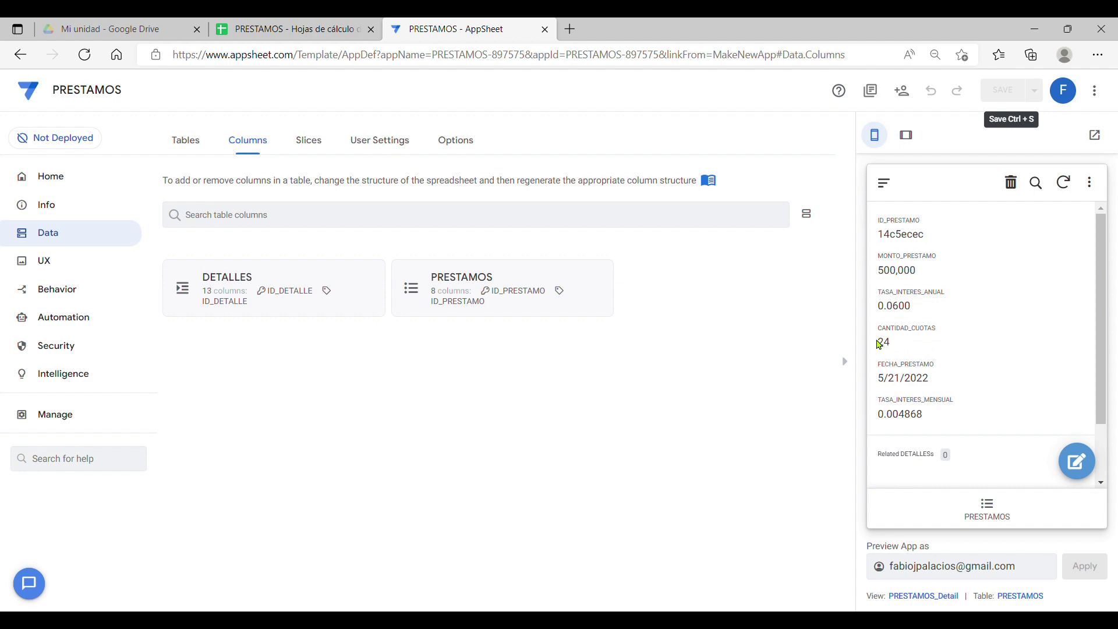
pyautogui.click(291, 29)
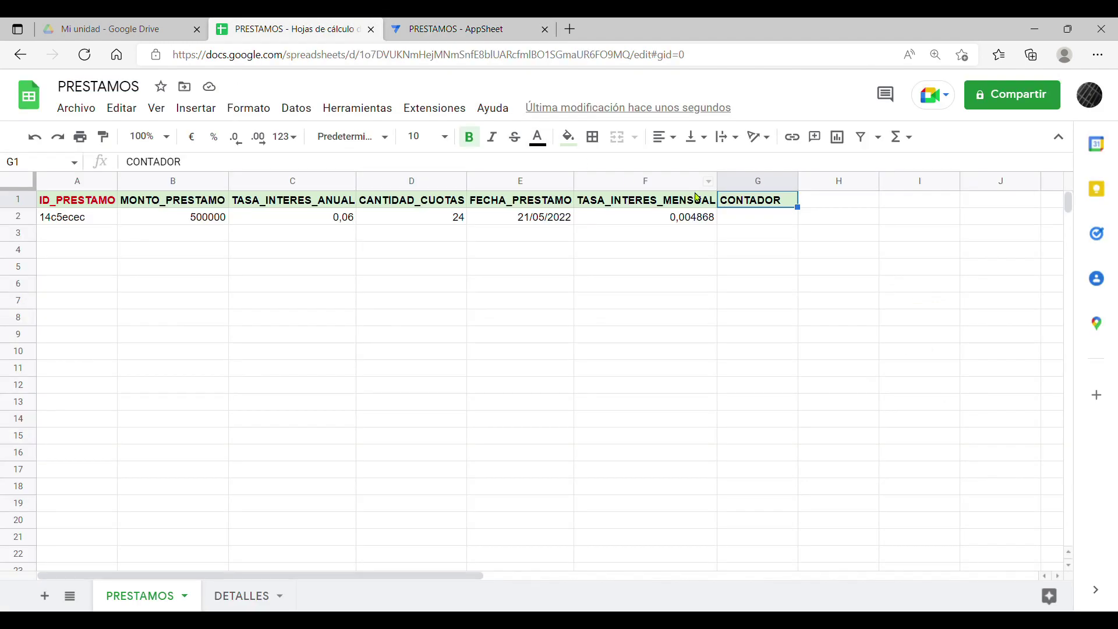
pyautogui.click(757, 220)
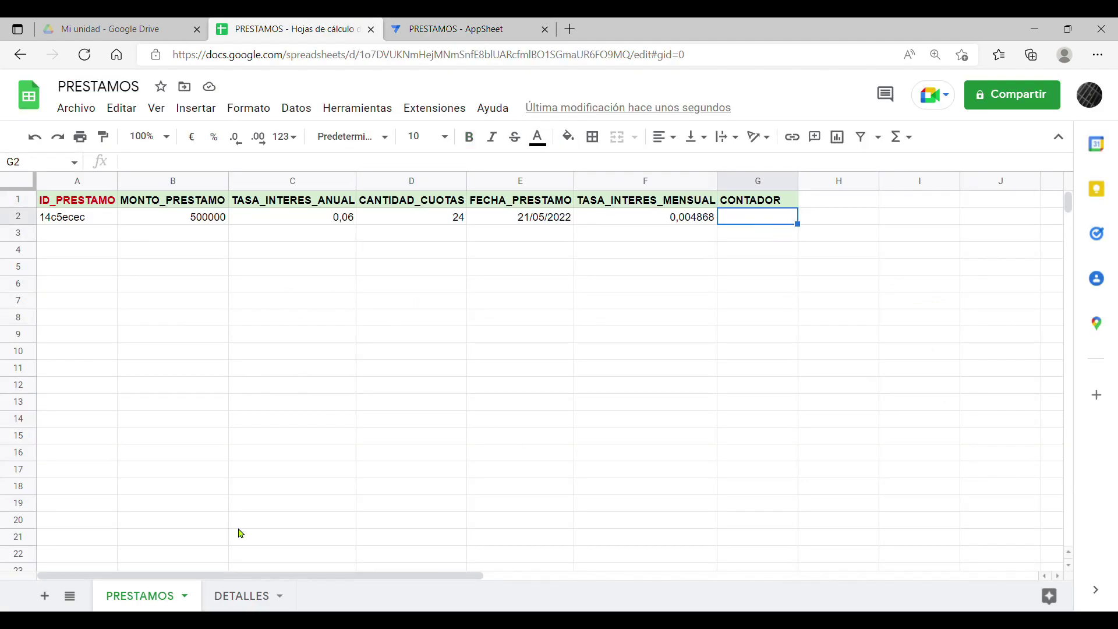
pyautogui.click(232, 596)
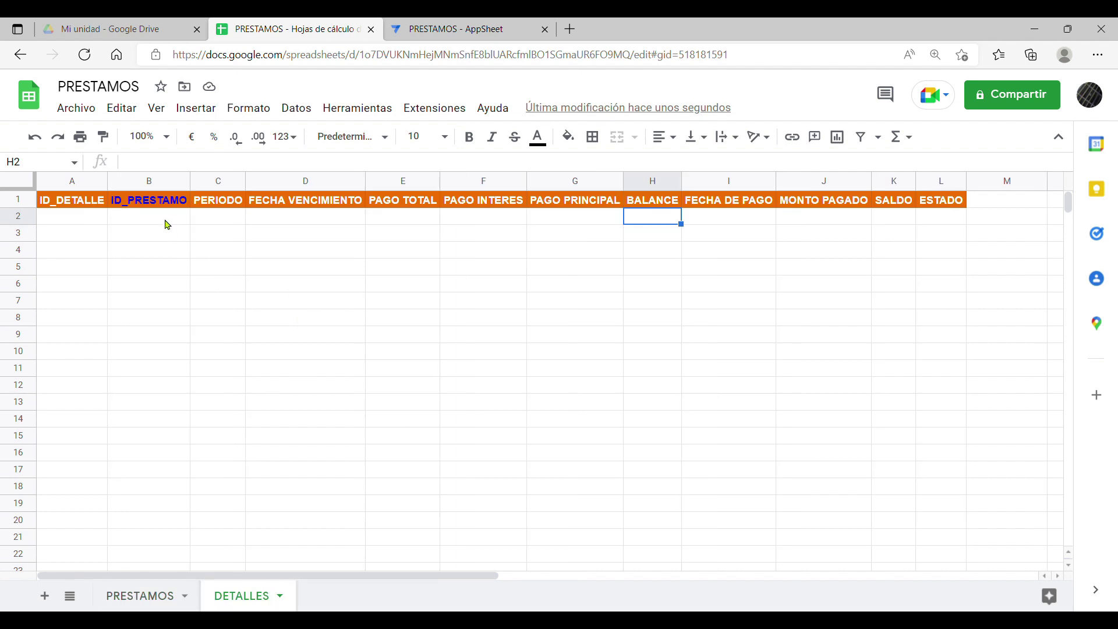
pyautogui.click(156, 595)
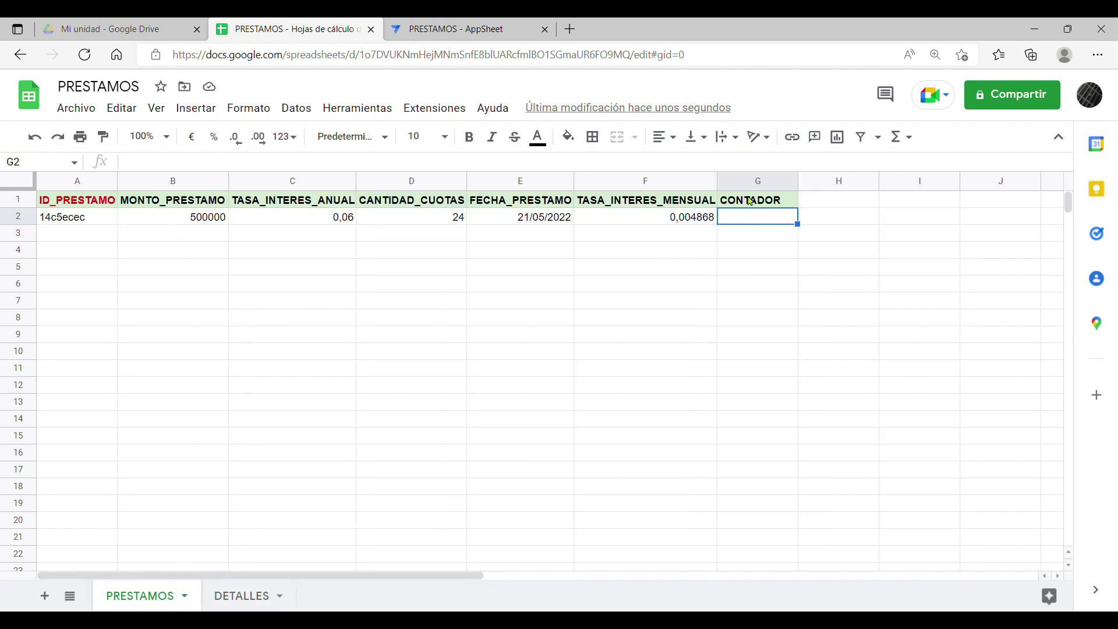
pyautogui.click(438, 219)
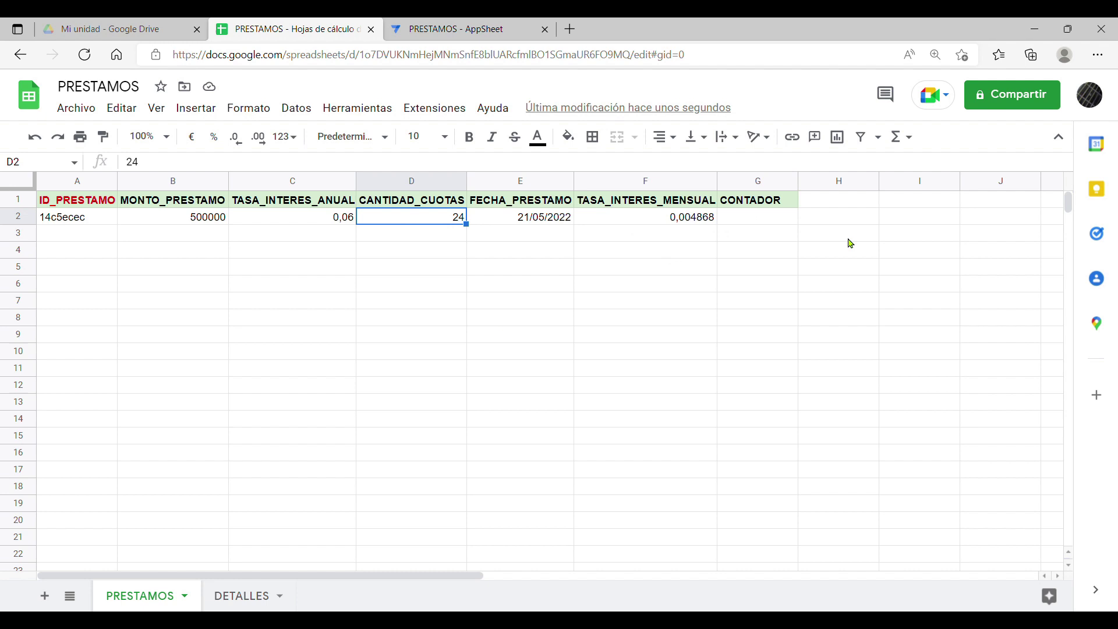
pyautogui.click(748, 223)
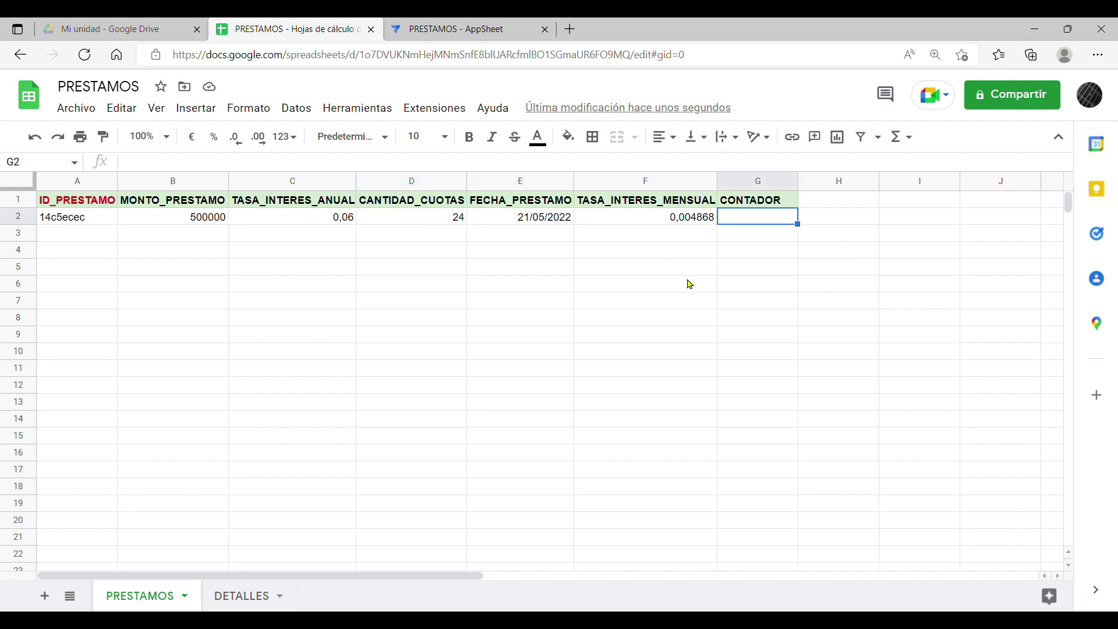
pyautogui.click(466, 31)
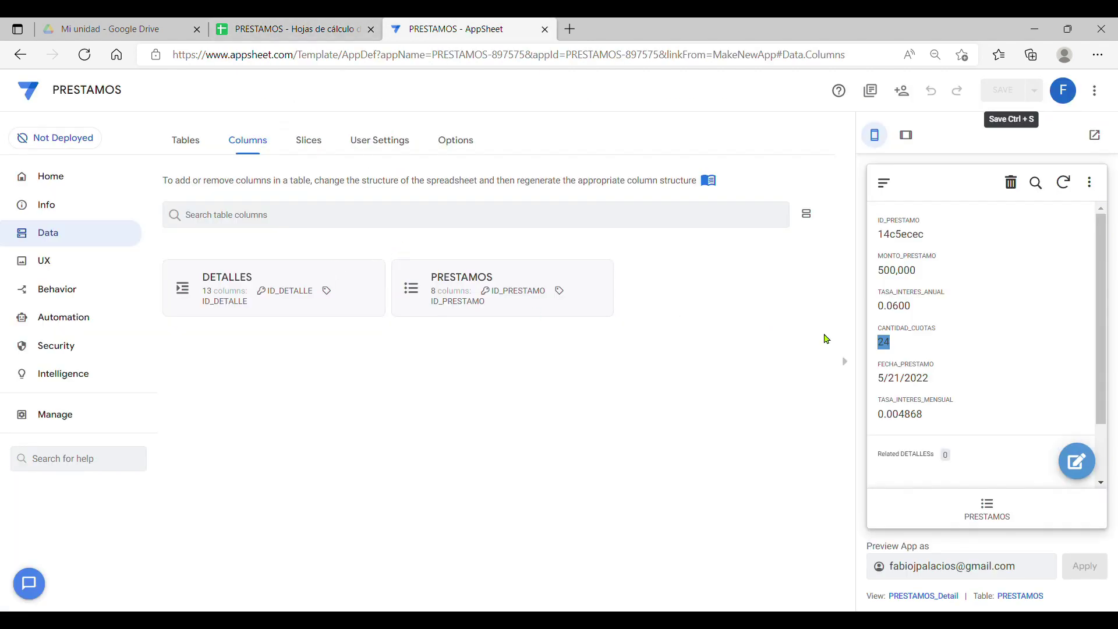
pyautogui.scroll(-2, 989, 381)
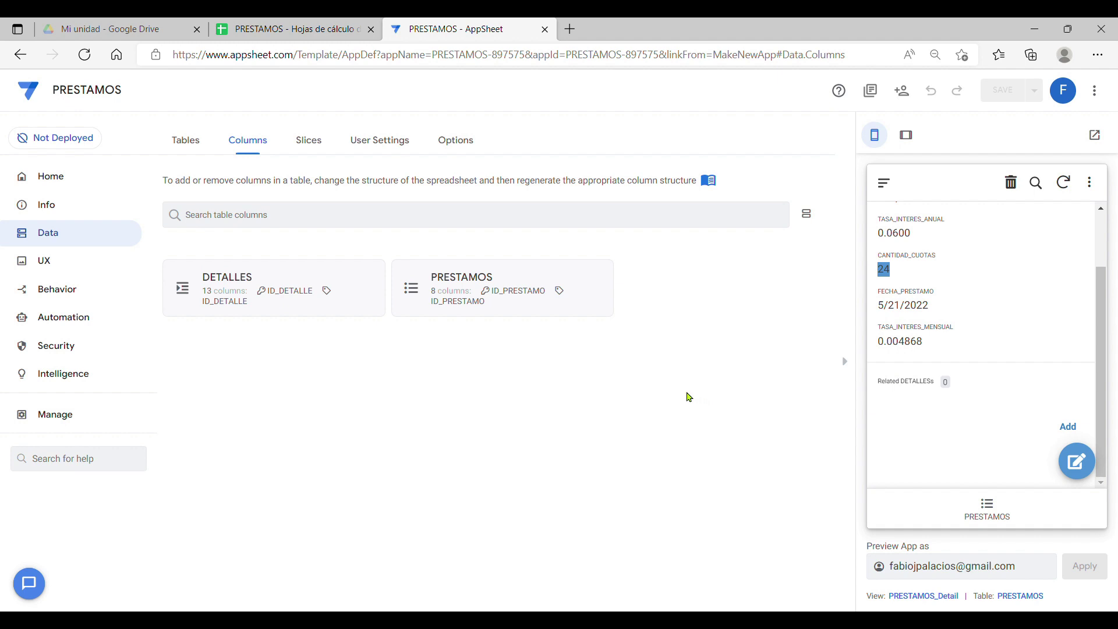
# Create a PRESTAMOS action named "ACCION 1: Agregar filas para los valores restantes" of type "Grouped: execute a sequence of actions" and save the app
pyautogui.click(68, 288)
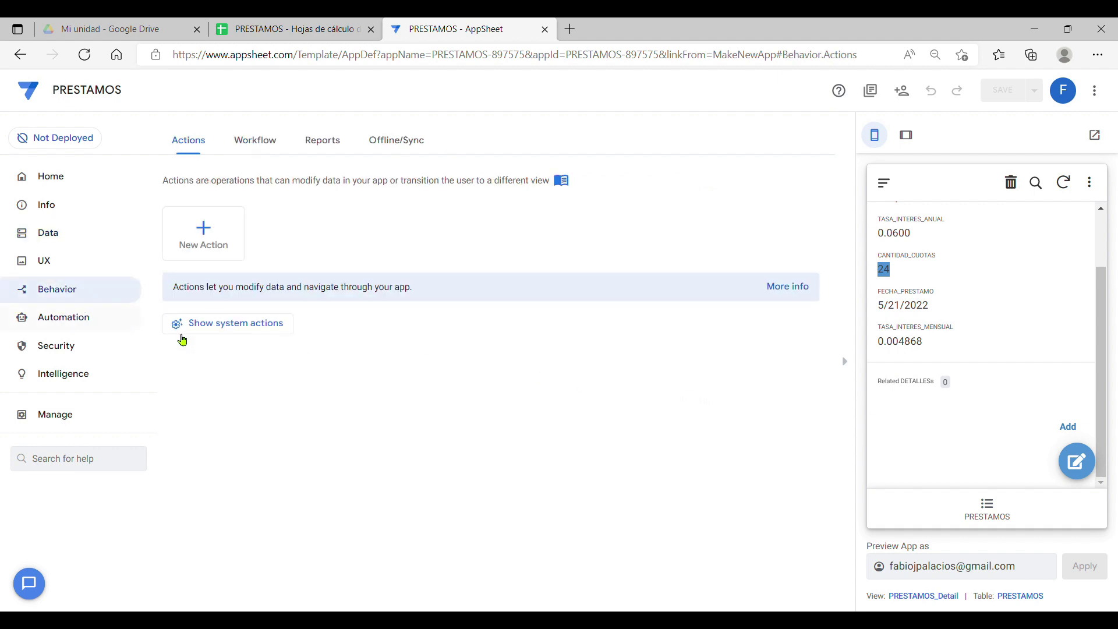
pyautogui.click(212, 230)
pyautogui.moveTo(486, 237); pyautogui.dragTo(263, 212)
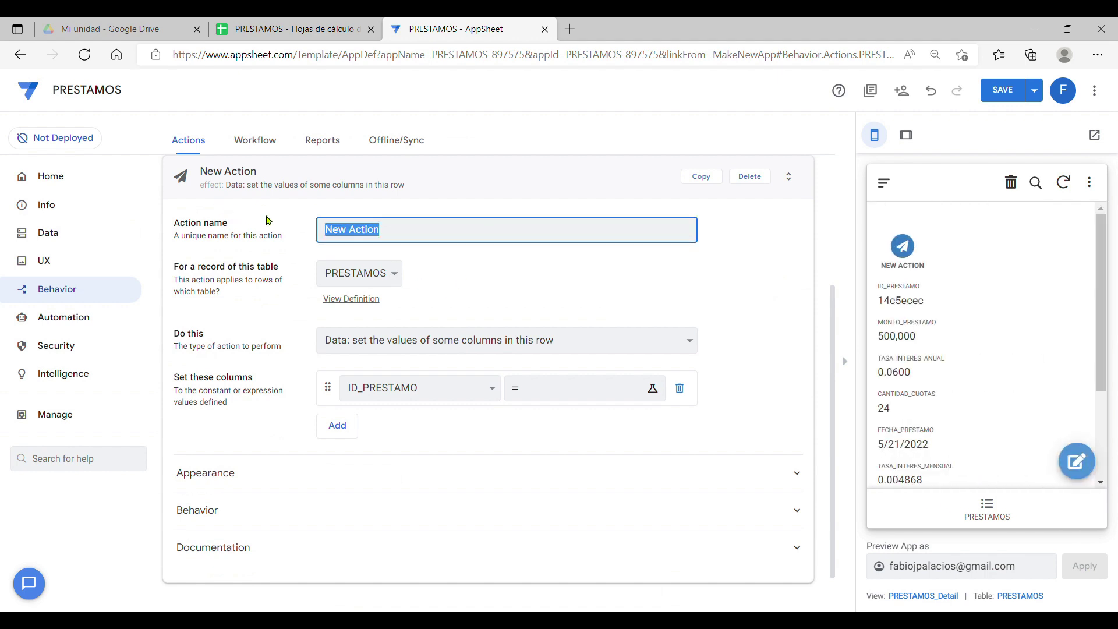
pyautogui.hotkey('ctrl', 'v')
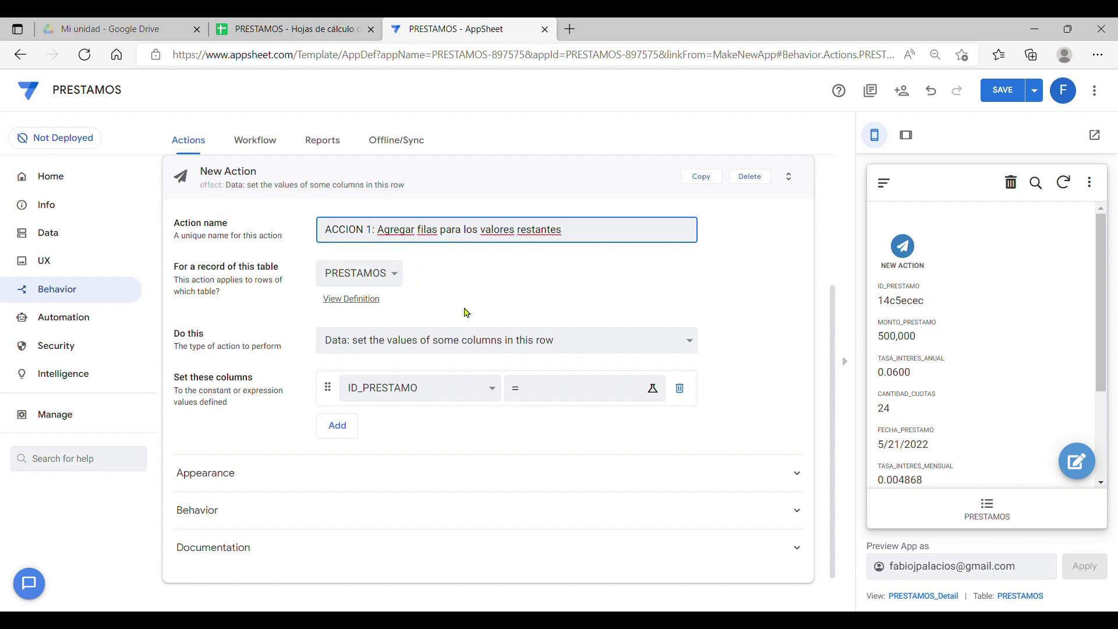
pyautogui.click(687, 344)
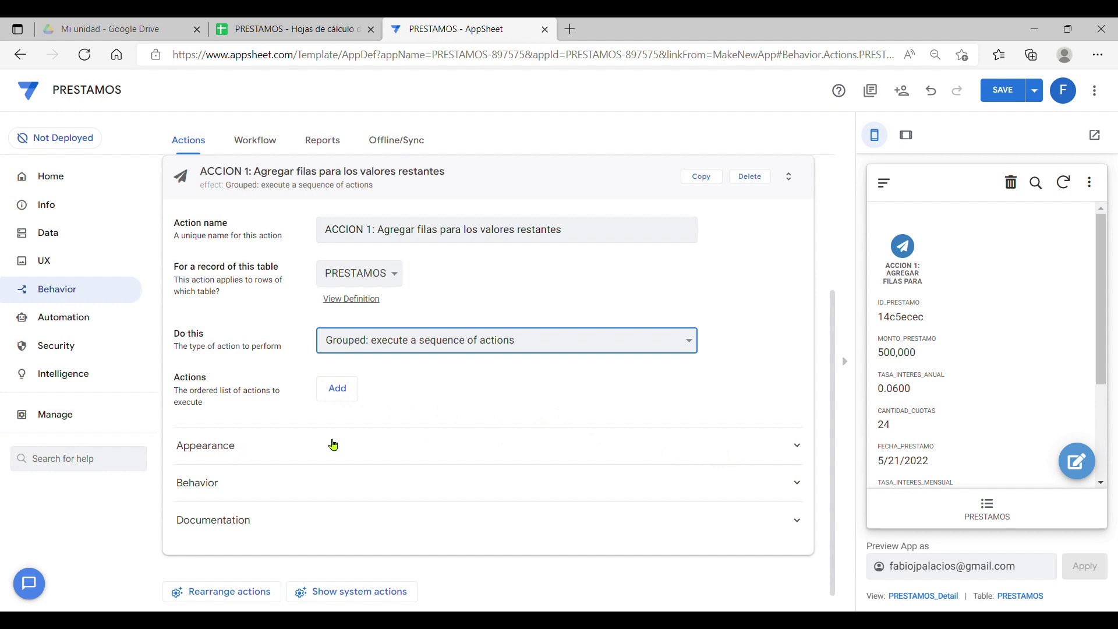
pyautogui.click(564, 178)
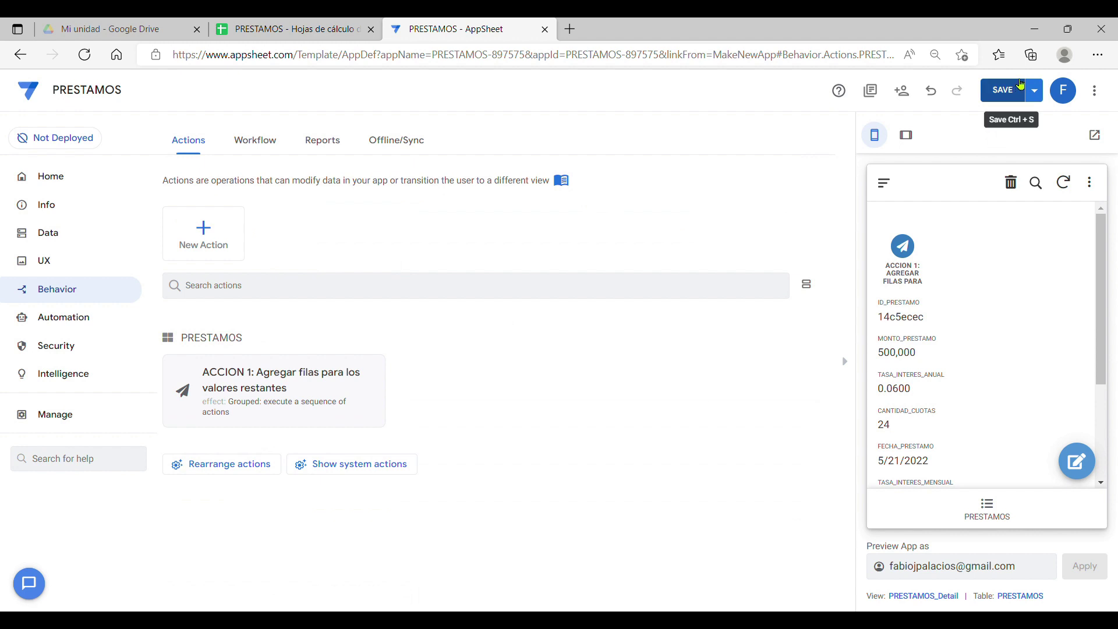
pyautogui.click(1015, 89)
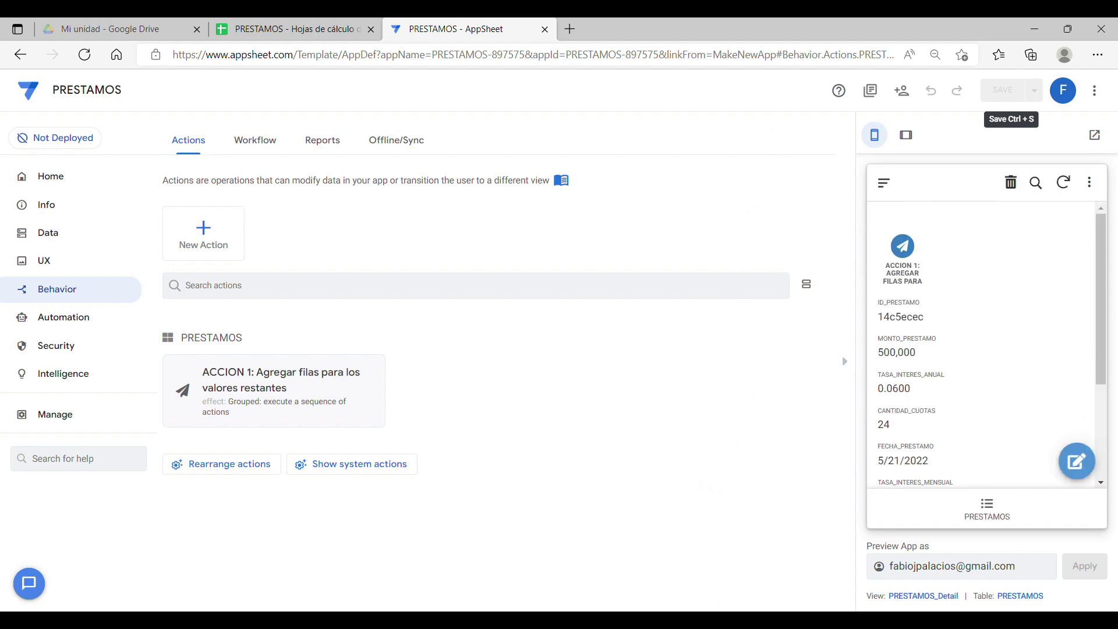
# Set the prominence of ACCION 1 to "Do not display" and collapse its settings
pyautogui.click(250, 390)
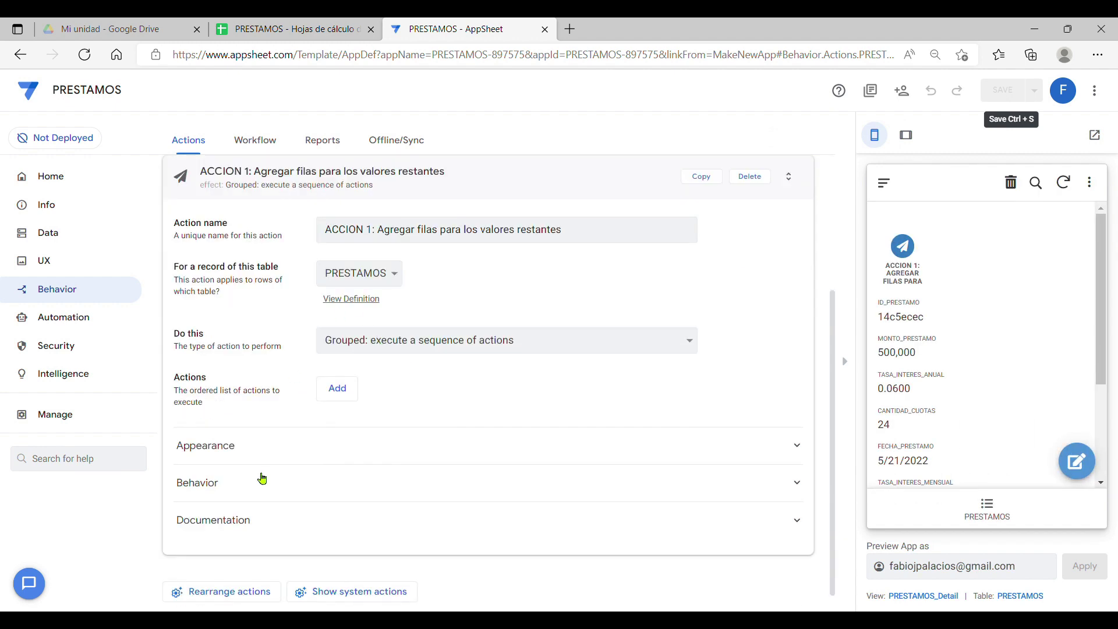
pyautogui.click(225, 448)
pyautogui.scroll(-5, 731, 436)
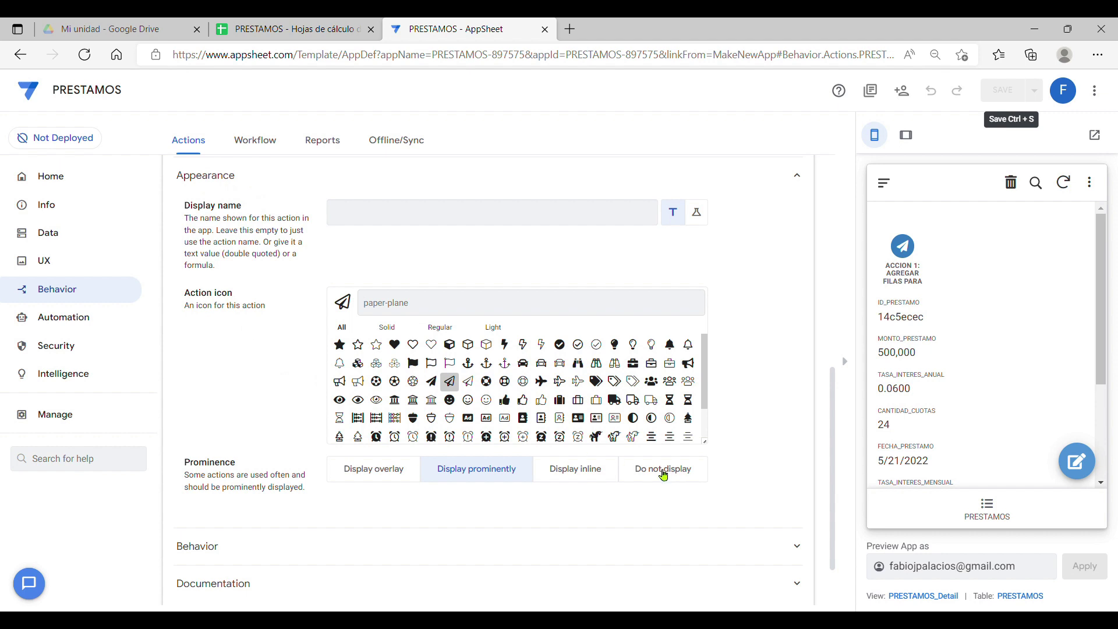
pyautogui.click(684, 475)
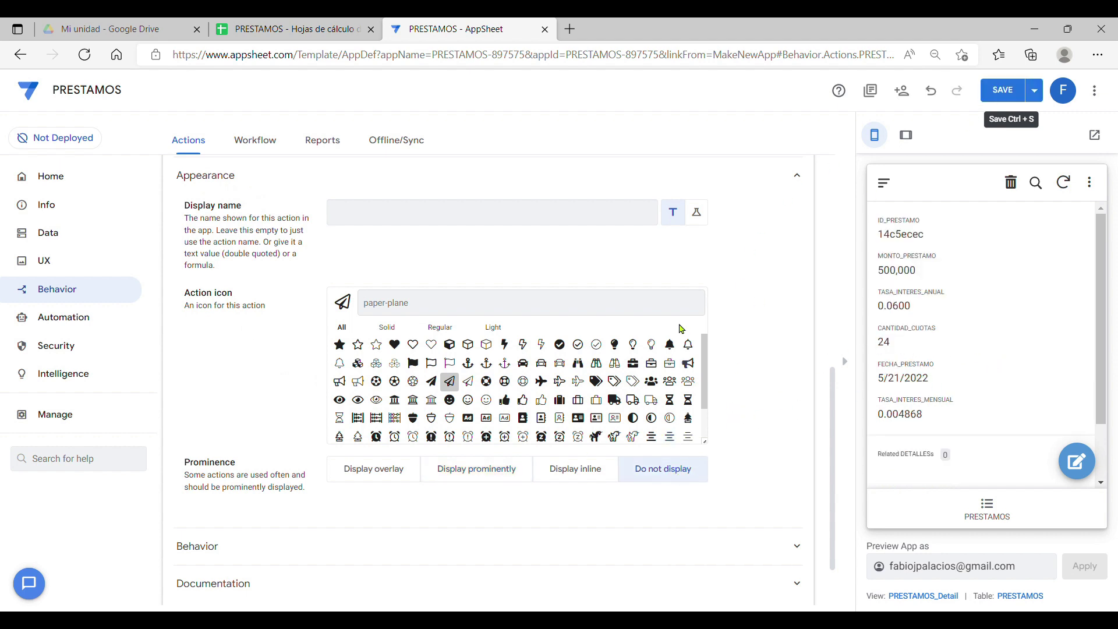
pyautogui.scroll(7, 687, 364)
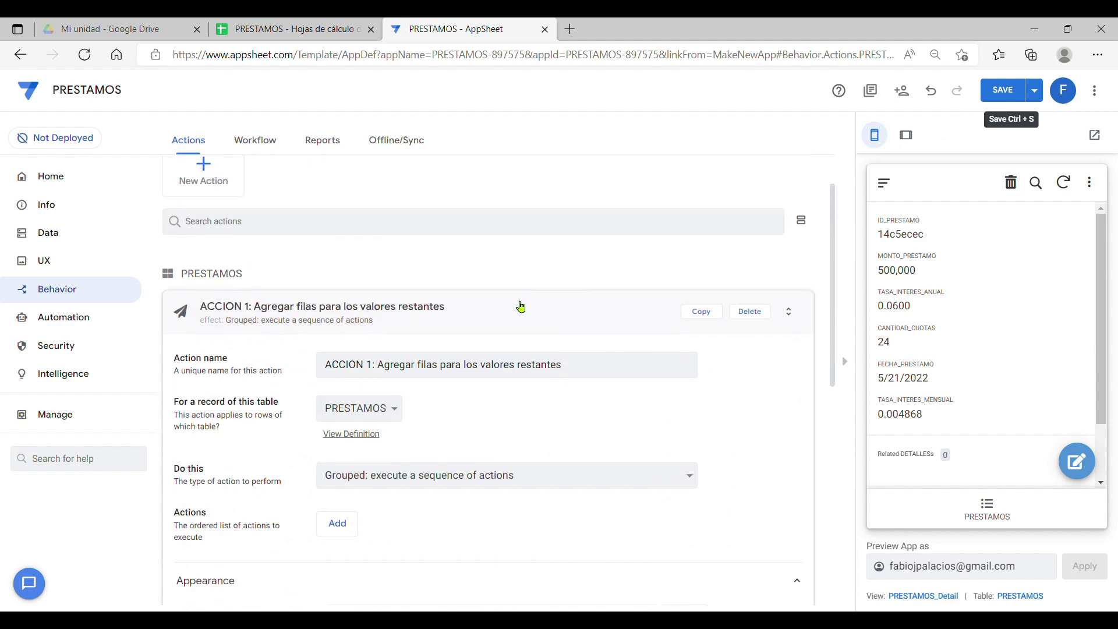
pyautogui.click(524, 306)
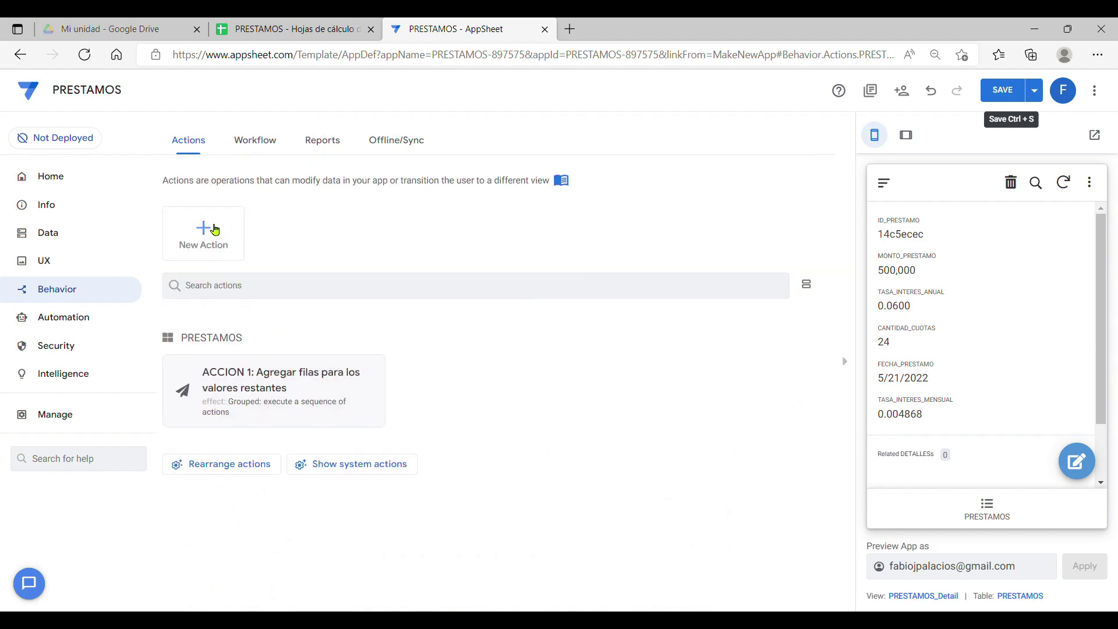
# Create a PRESTAMOS action named "ACCION 2: Incrementar contador" that sets column values, and try to save it without the ID_PRESTAMO assignment
pyautogui.click(213, 229)
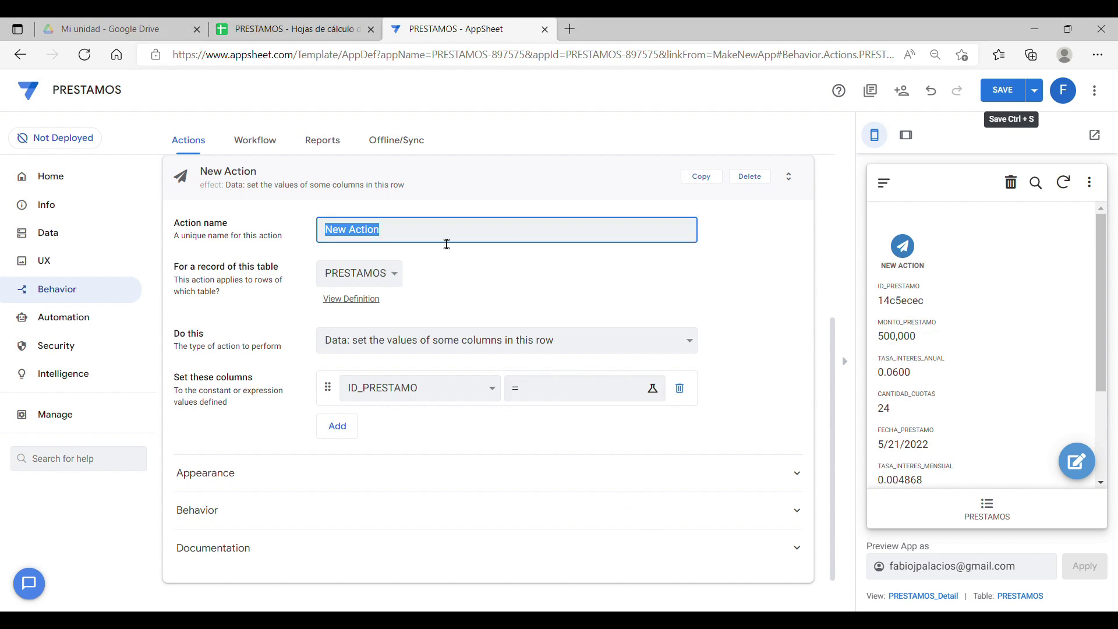
pyautogui.write('ACCION 2: Incrementar contador')
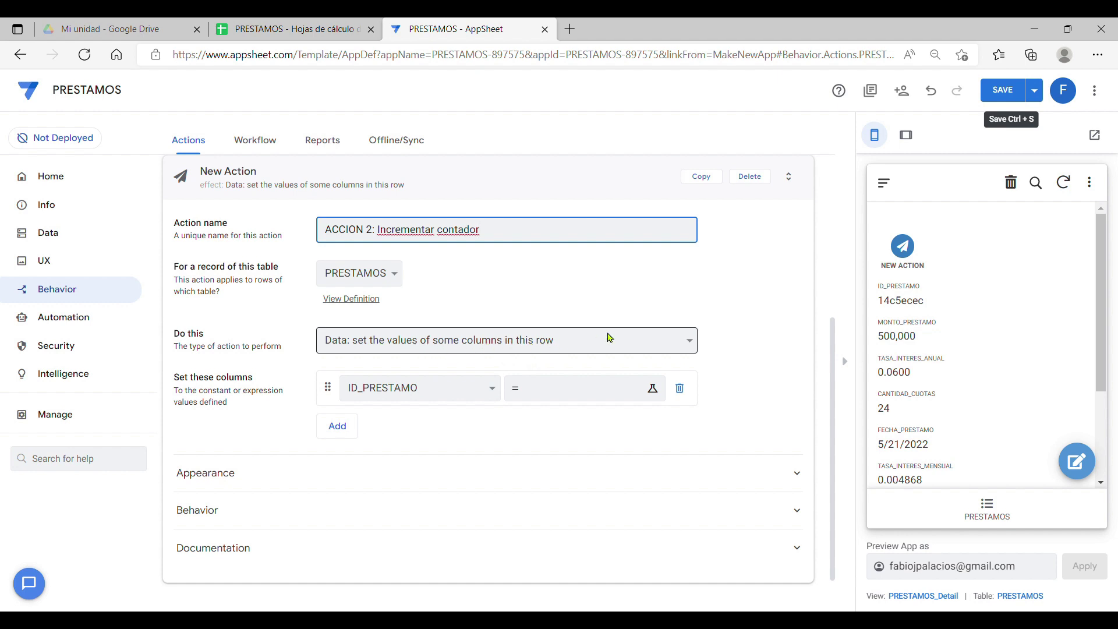
pyautogui.click(498, 388)
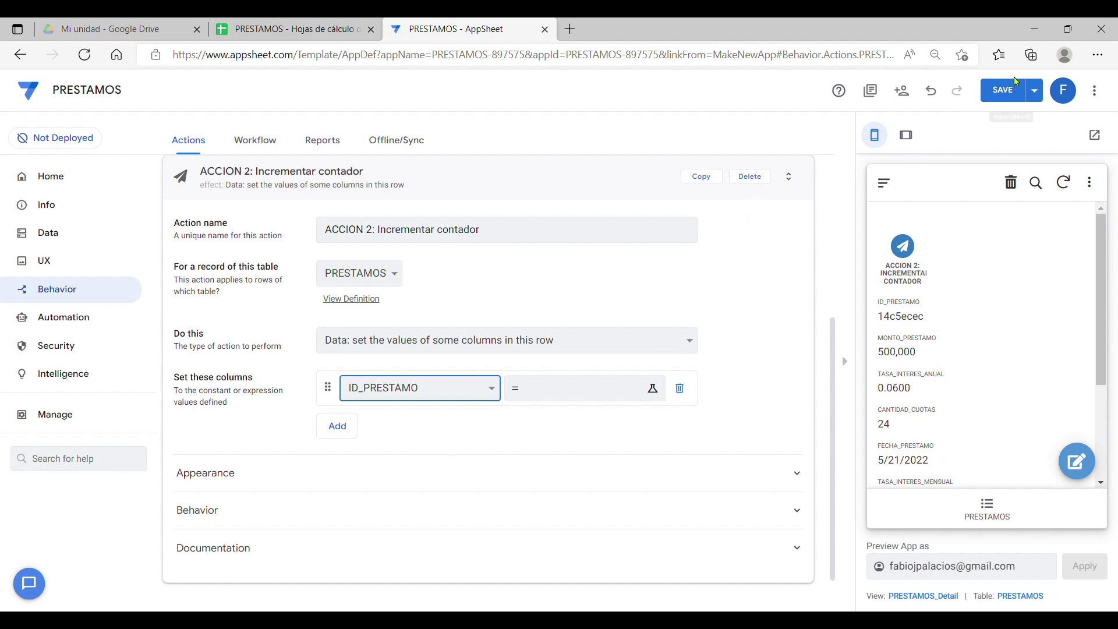
pyautogui.click(1009, 92)
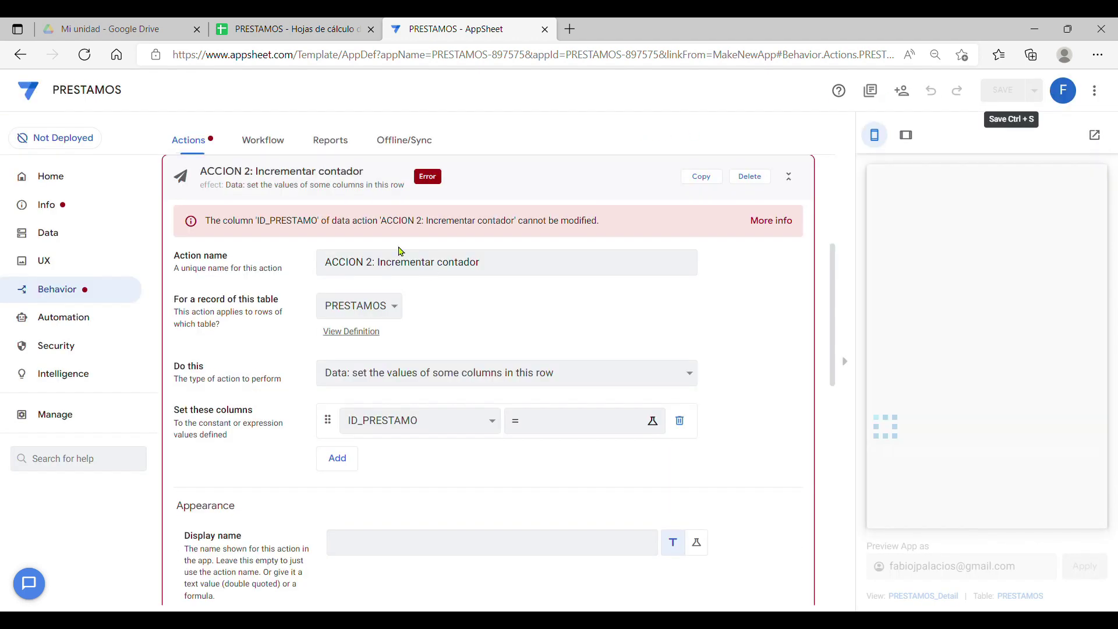
pyautogui.click(680, 420)
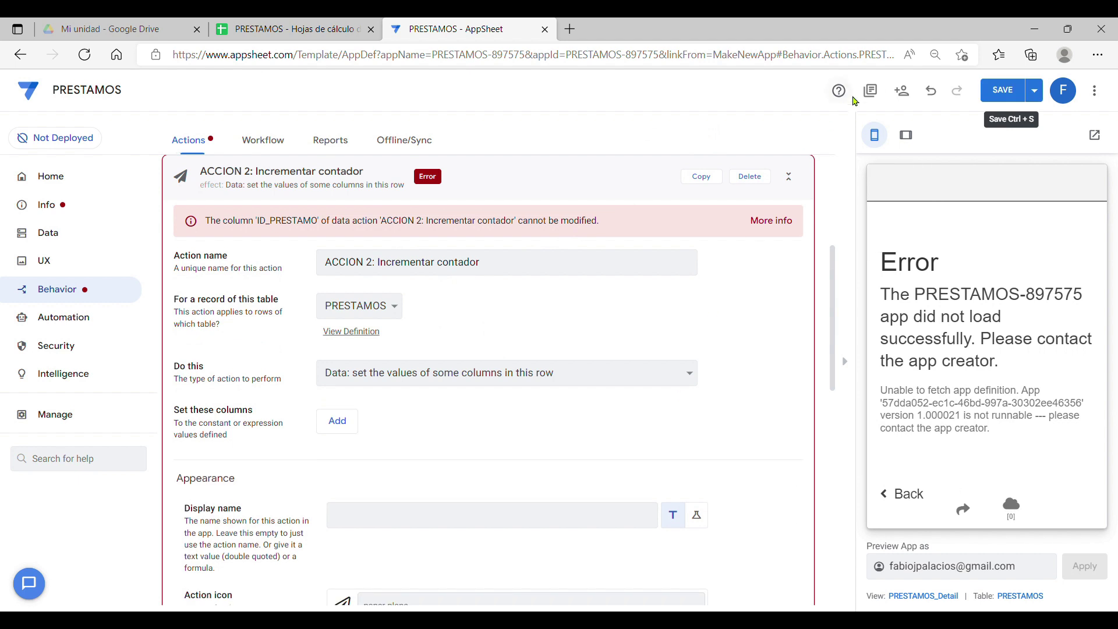
pyautogui.click(984, 81)
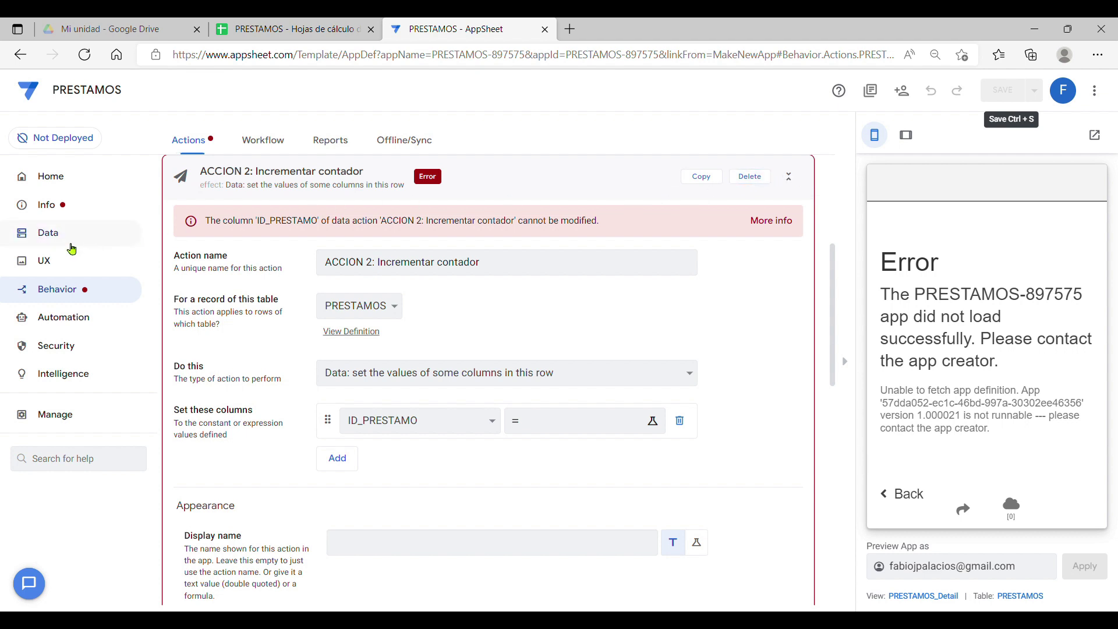
# Regenerate the column structure of the PRESTAMOS table and set the CONTADOR column's type to Number
pyautogui.click(56, 238)
pyautogui.click(481, 360)
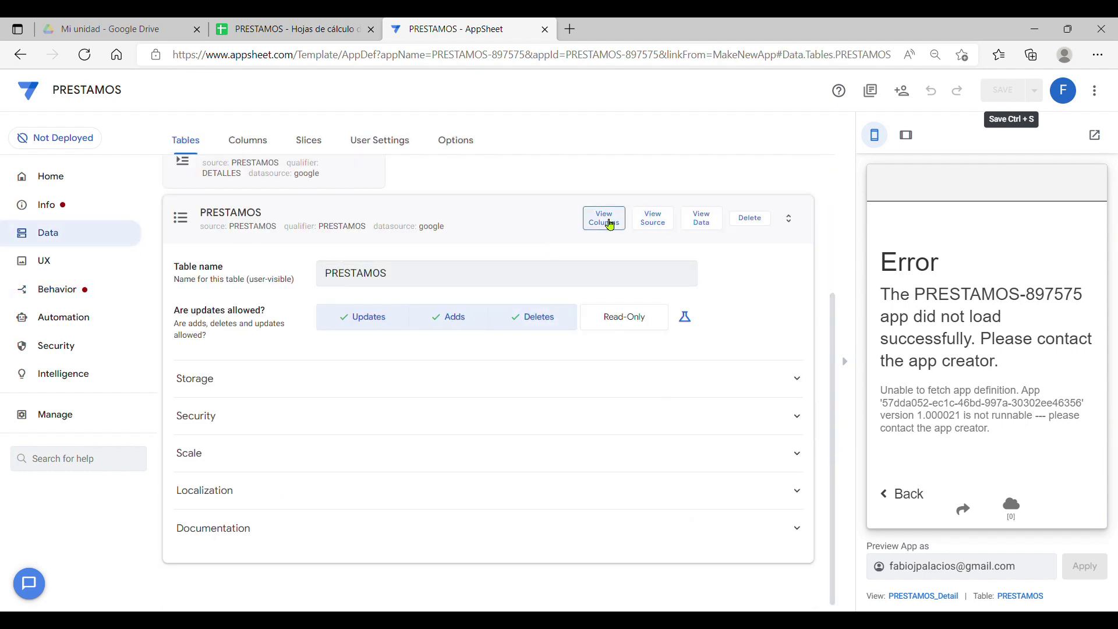
pyautogui.click(605, 220)
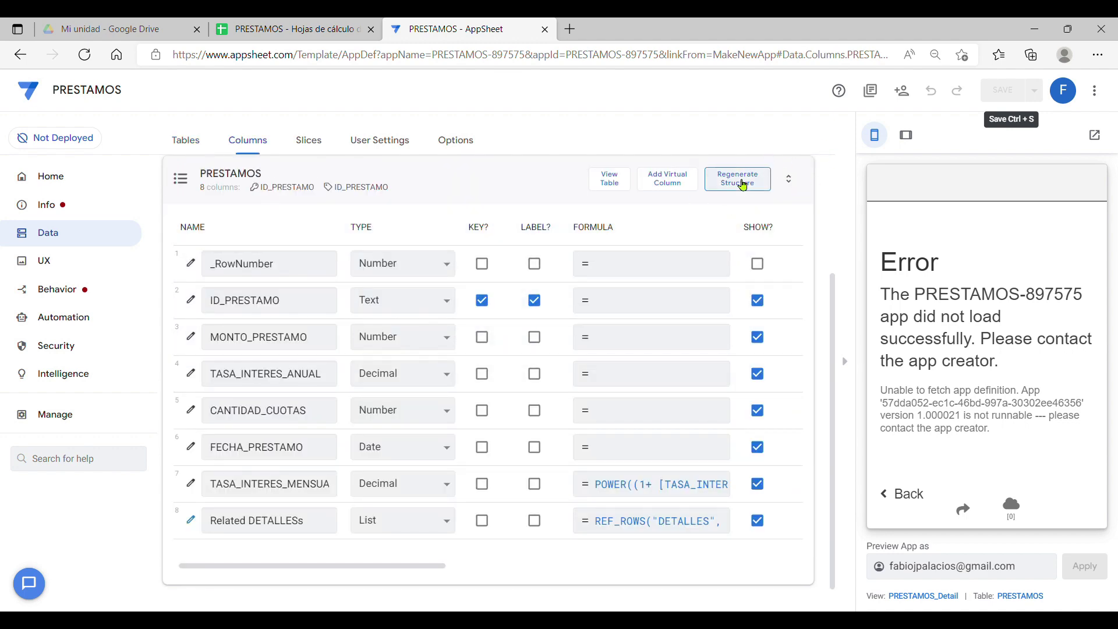
pyautogui.click(743, 185)
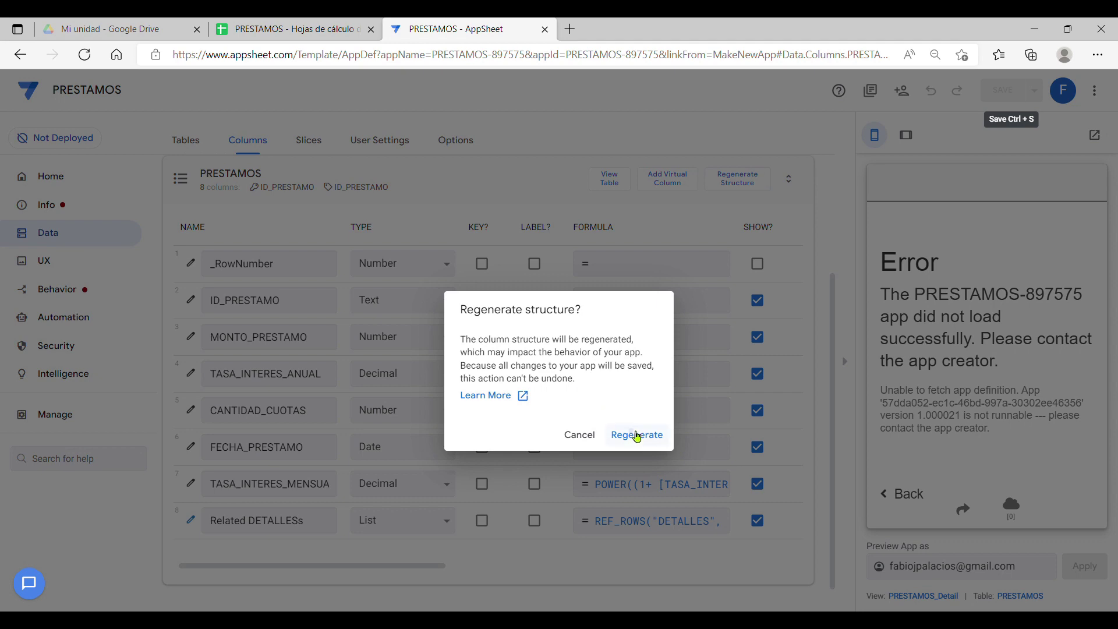
pyautogui.click(636, 435)
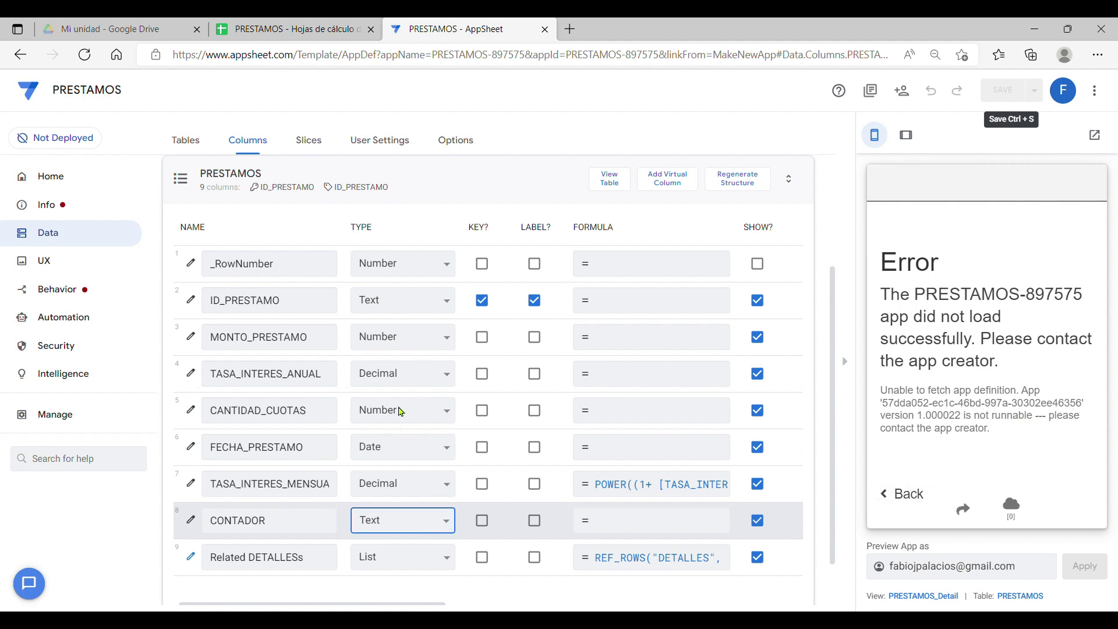
pyautogui.click(398, 397)
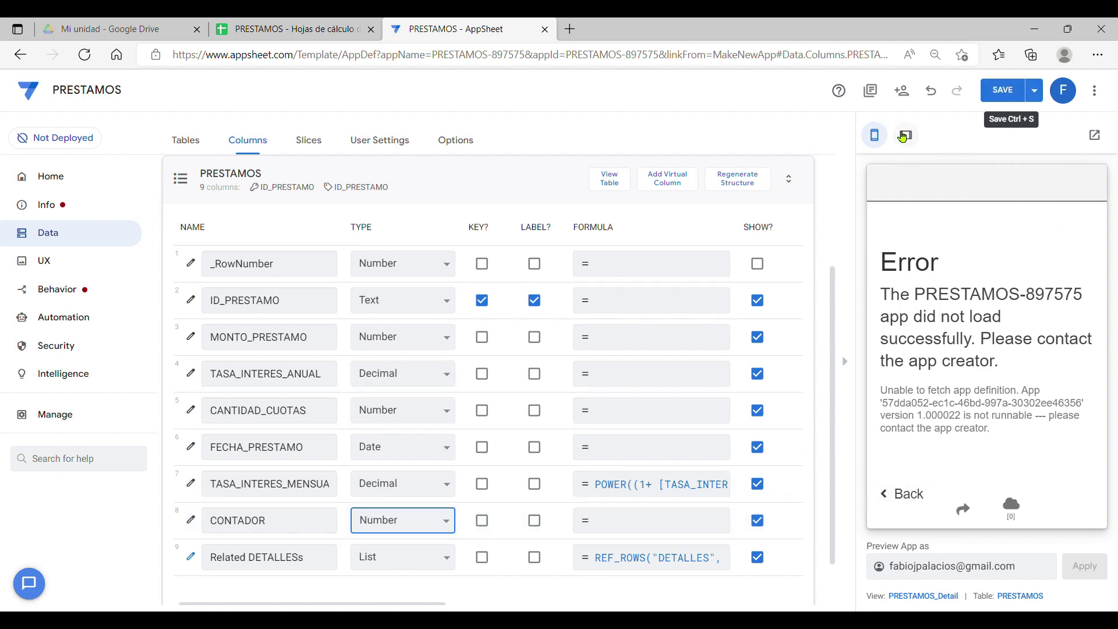
# In the ACCION 2 action, choose CONTADOR instead of ID_PRESTAMO as the column to set
pyautogui.click(55, 288)
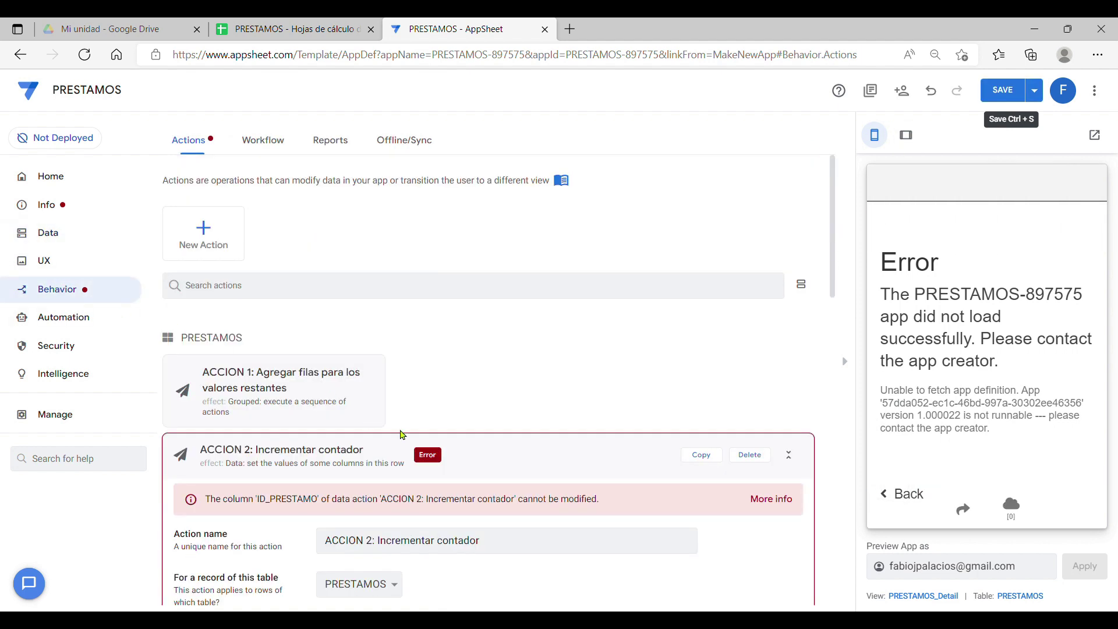
pyautogui.scroll(-3, 592, 464)
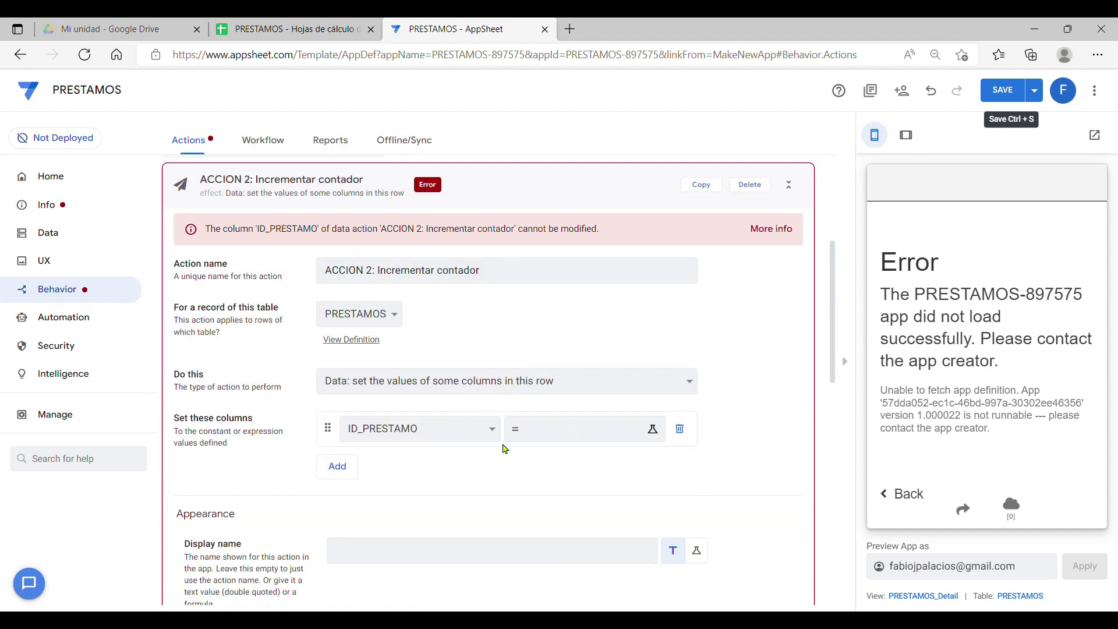
pyautogui.click(490, 436)
pyautogui.click(434, 513)
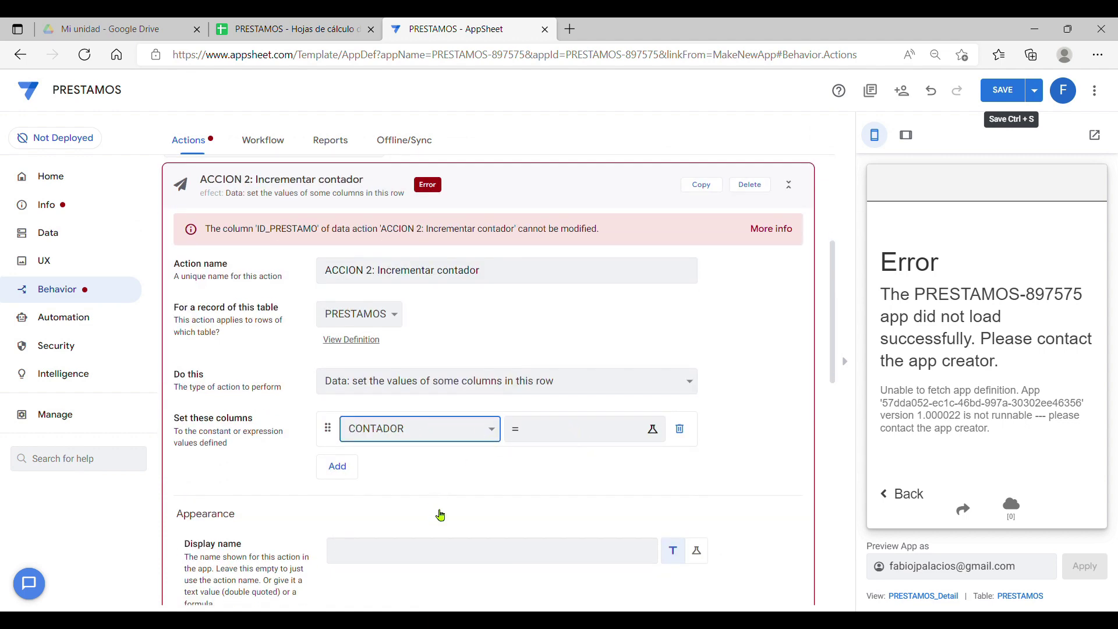
# Set the new value of CONTADOR in ACCION 2 to the expression [CONTADOR] +1 and save the app
pyautogui.click(560, 433)
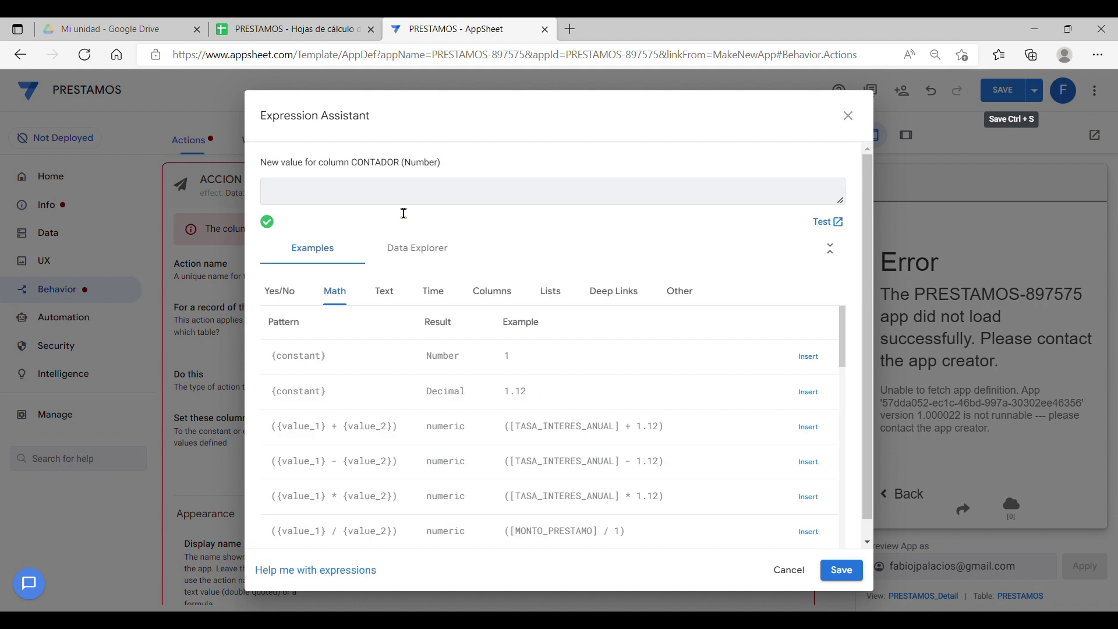
pyautogui.click(500, 291)
pyautogui.moveTo(841, 453); pyautogui.dragTo(842, 510)
pyautogui.click(809, 526)
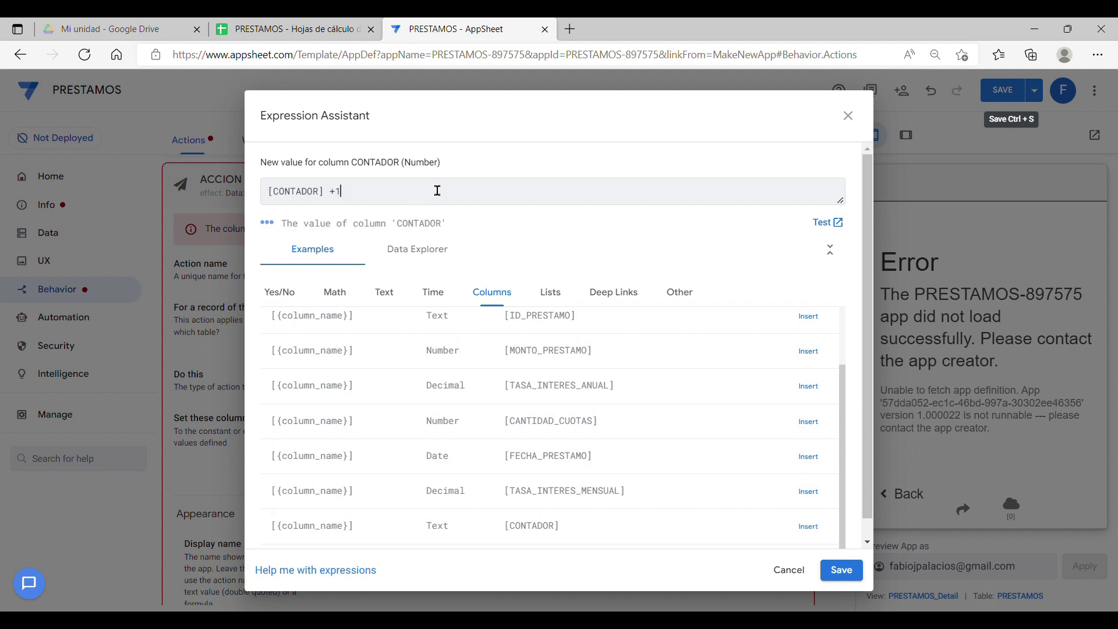
pyautogui.click(853, 577)
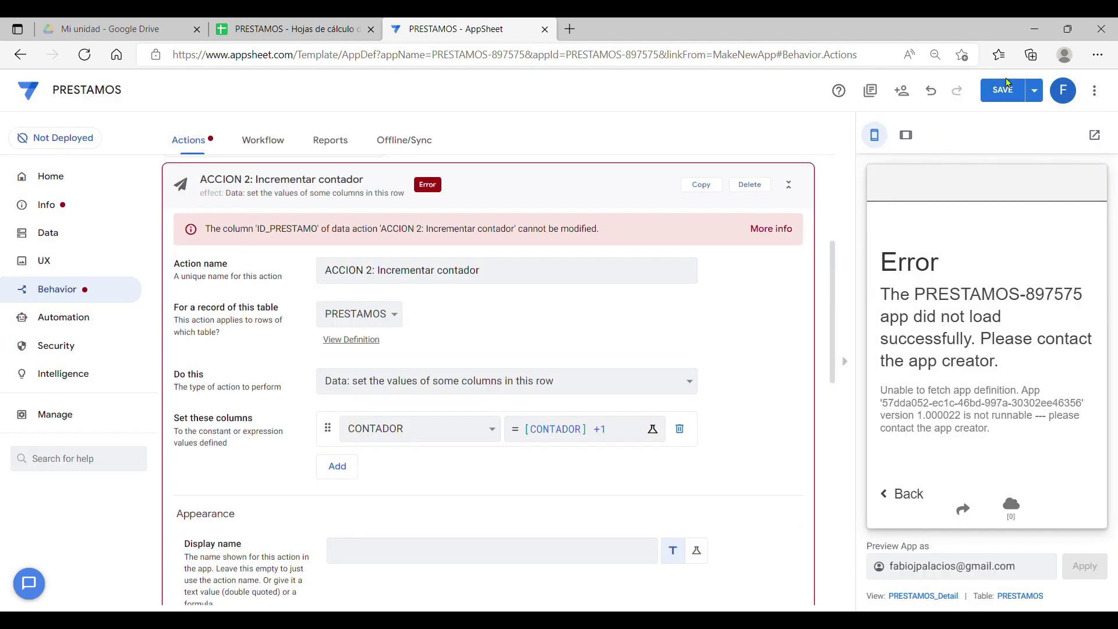
pyautogui.click(1008, 84)
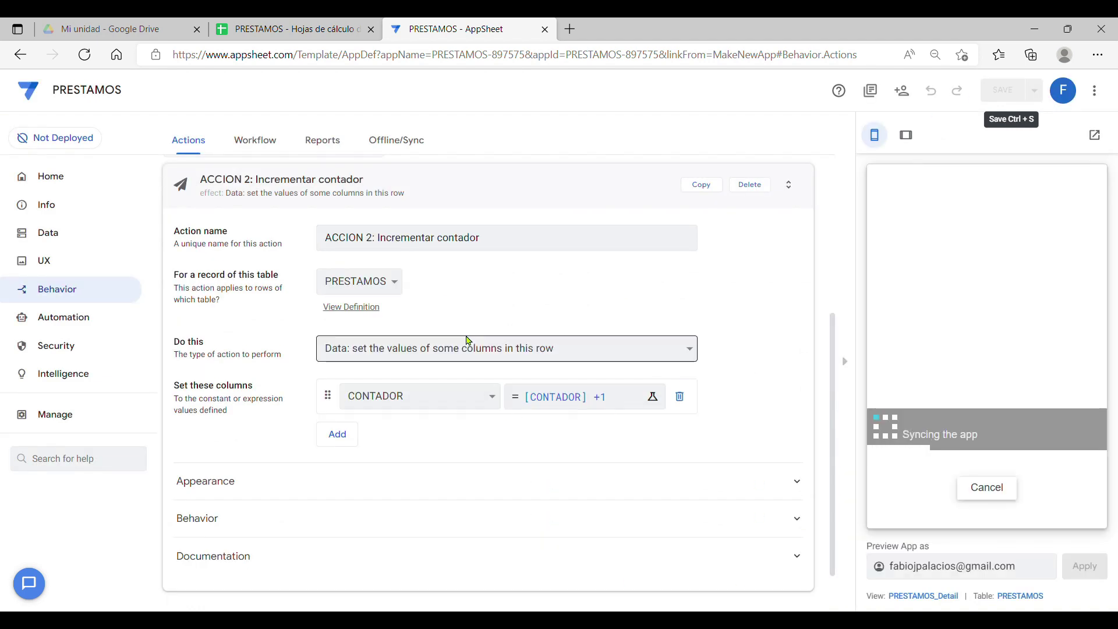
# Set the prominence of ACCION 2 to "Do not display" in its appearance settings
pyautogui.click(364, 480)
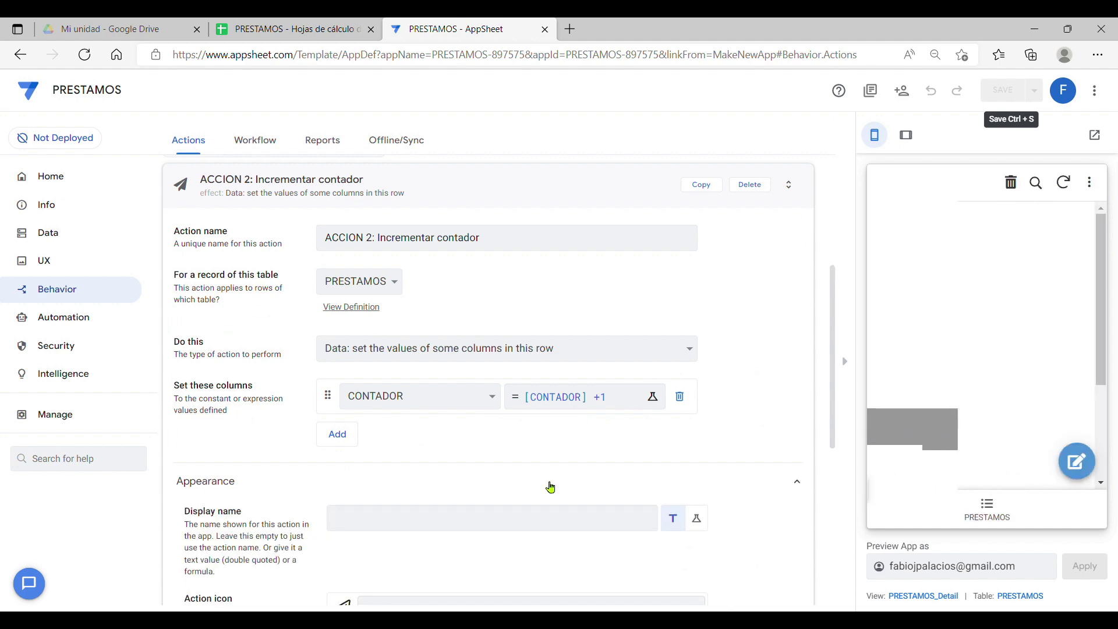
pyautogui.scroll(-5, 640, 466)
pyautogui.click(671, 444)
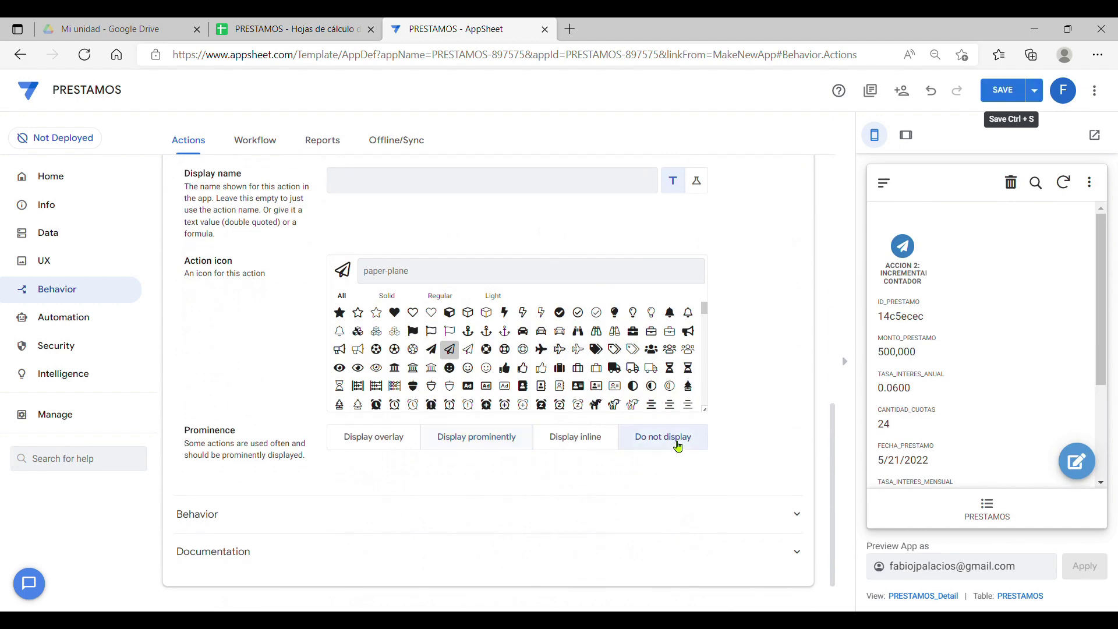
pyautogui.scroll(10, 734, 419)
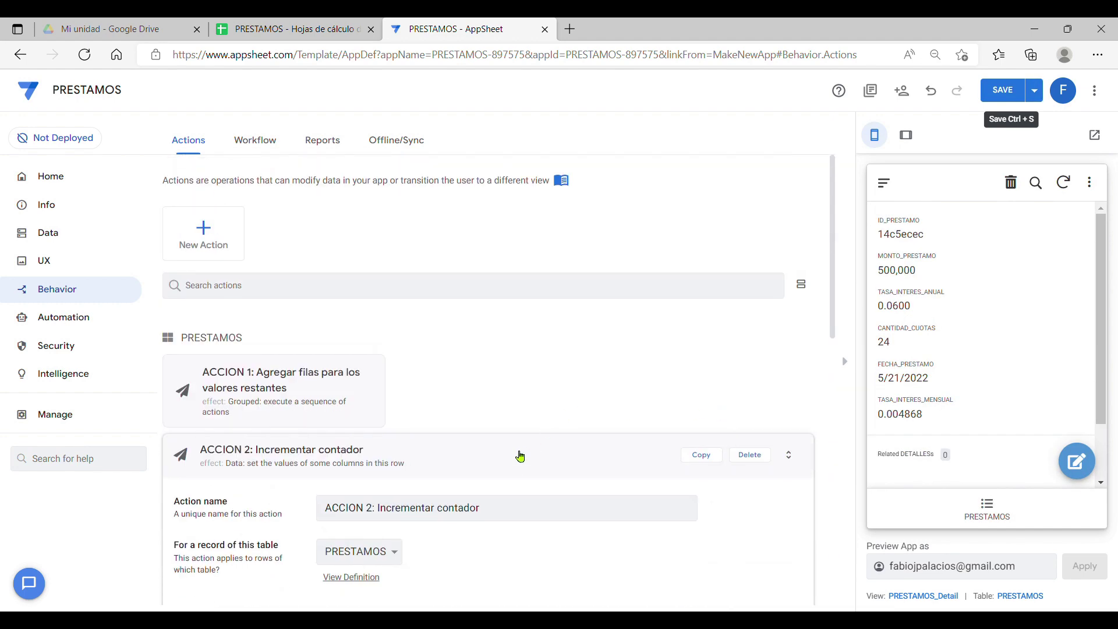
# Collapse the settings of the action "ACCION 2: Incrementar contador" and check the app's save options
pyautogui.click(518, 453)
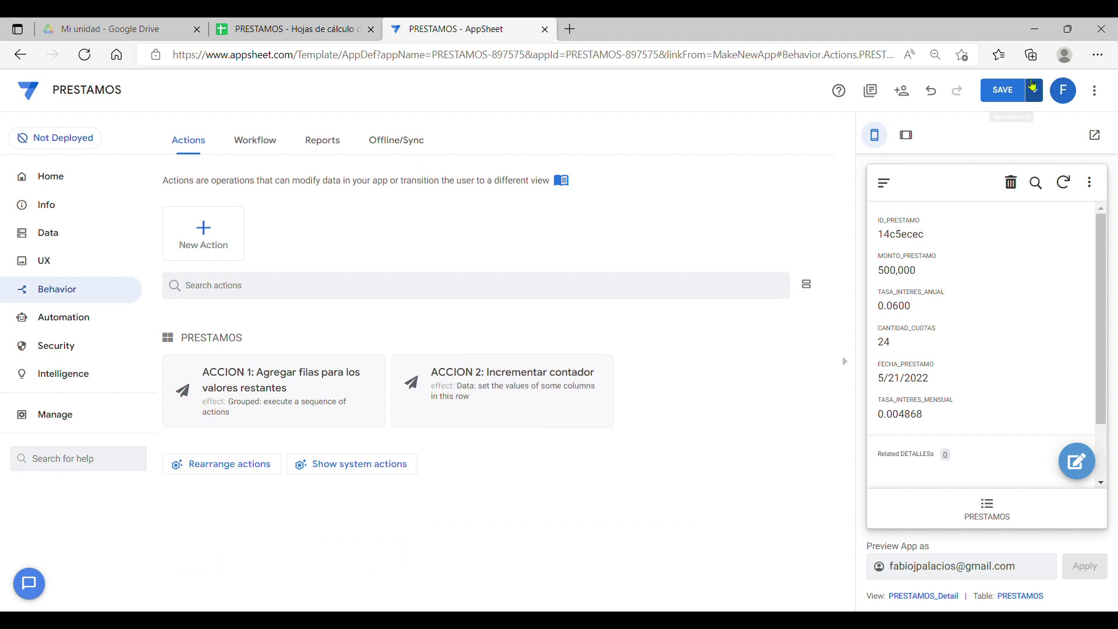
pyautogui.click(1034, 90)
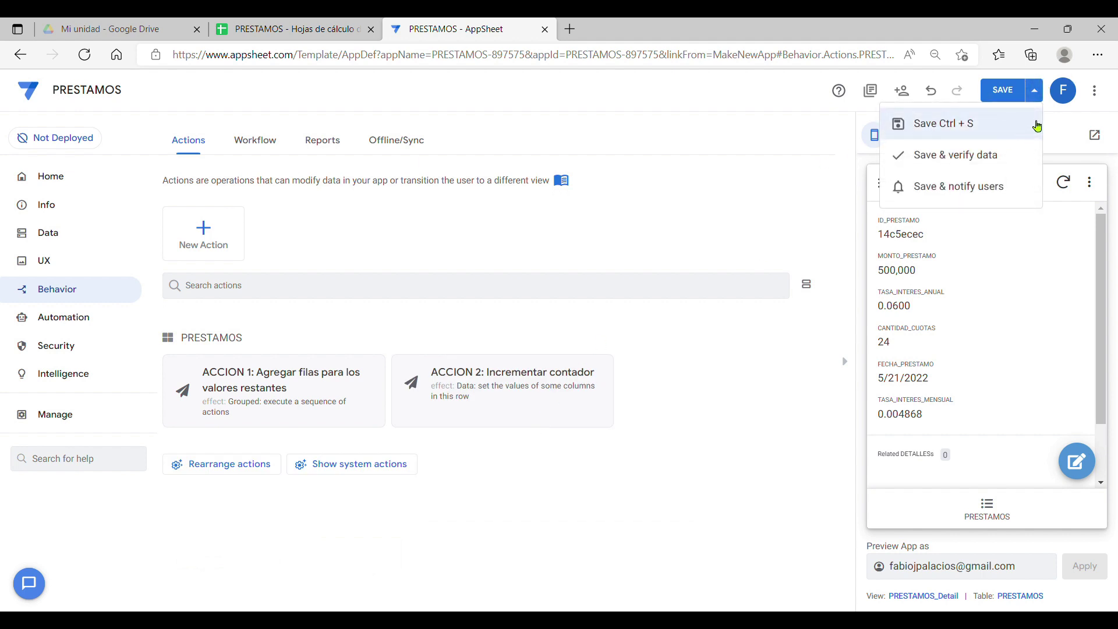
pyautogui.click(1071, 132)
pyautogui.click(1023, 87)
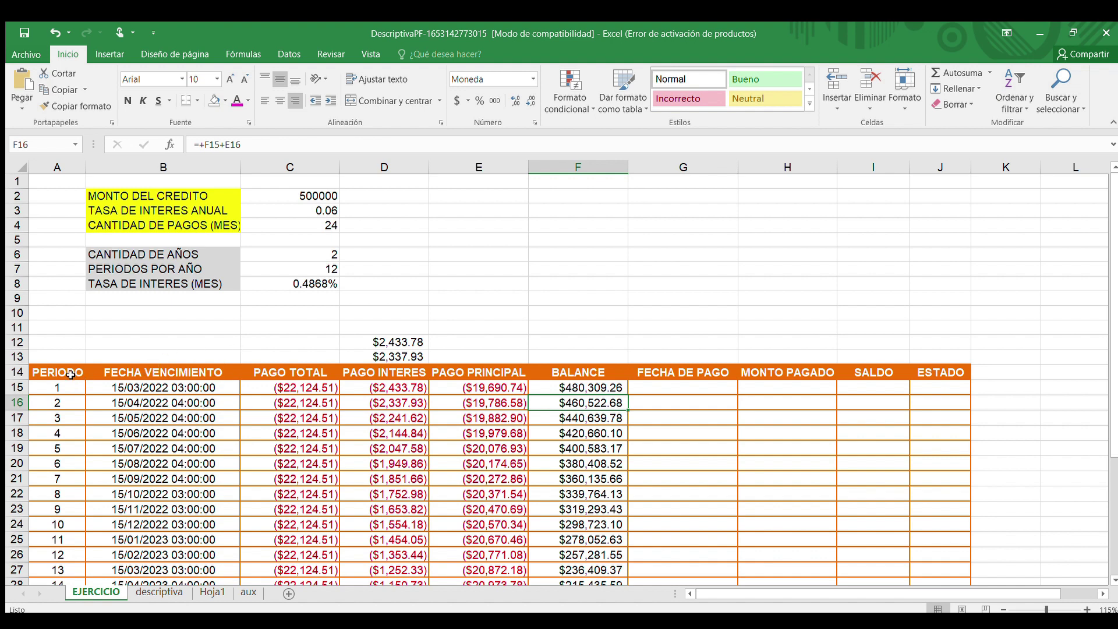
# In the Excel EJERCICIO sheet, examine the first due date and the PAGO function in the first-period PAGO TOTAL cell
pyautogui.click(199, 388)
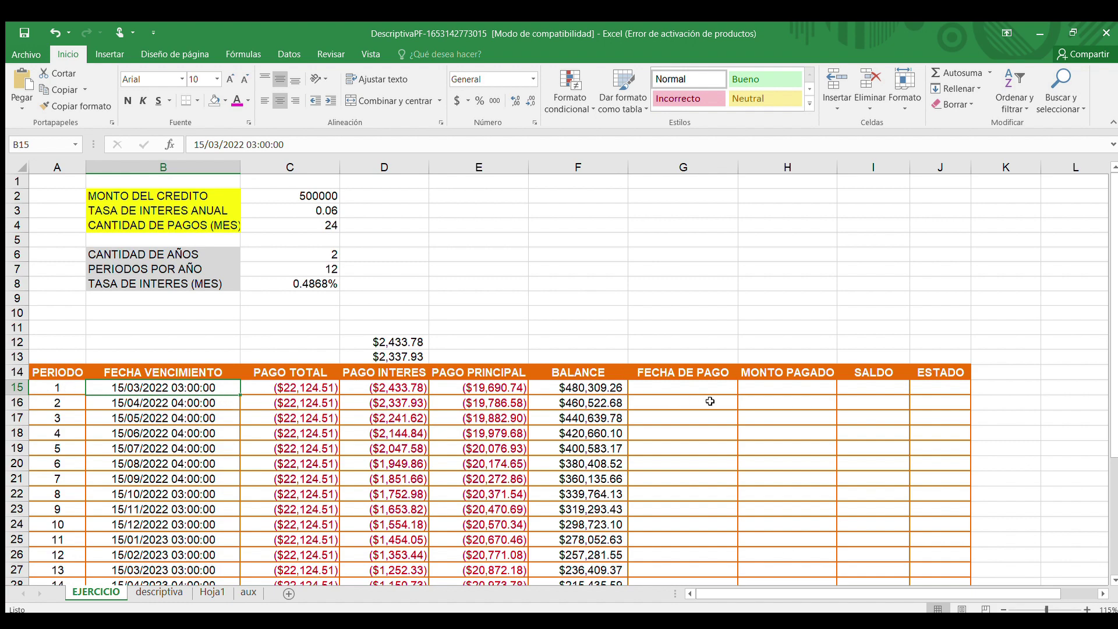
pyautogui.scroll(-5, 761, 410)
pyautogui.scroll(5, 751, 418)
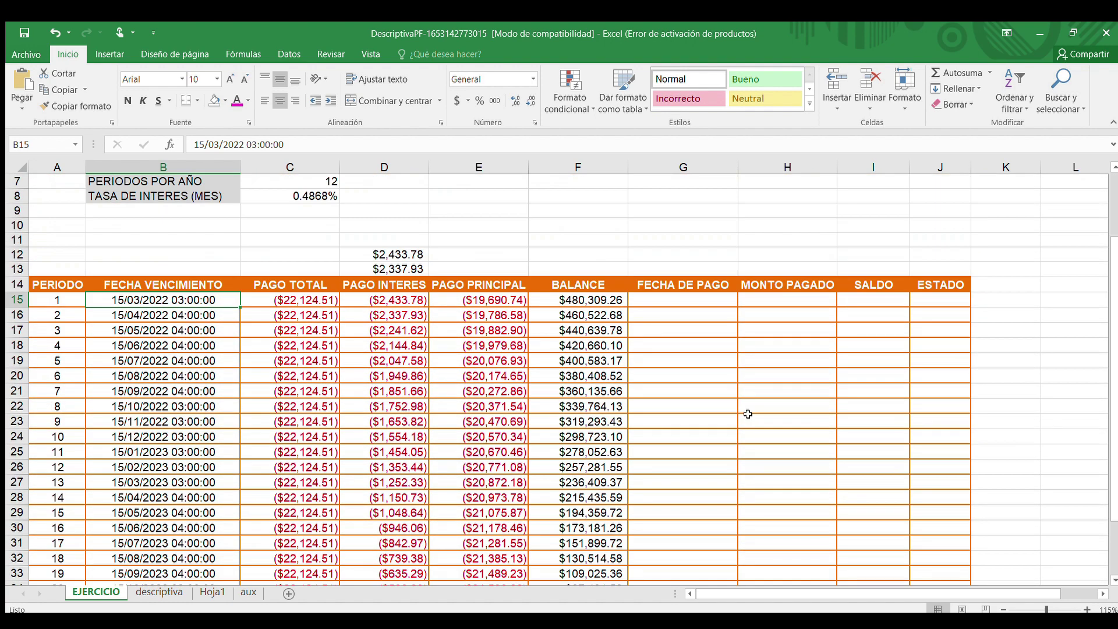
pyautogui.click(287, 382)
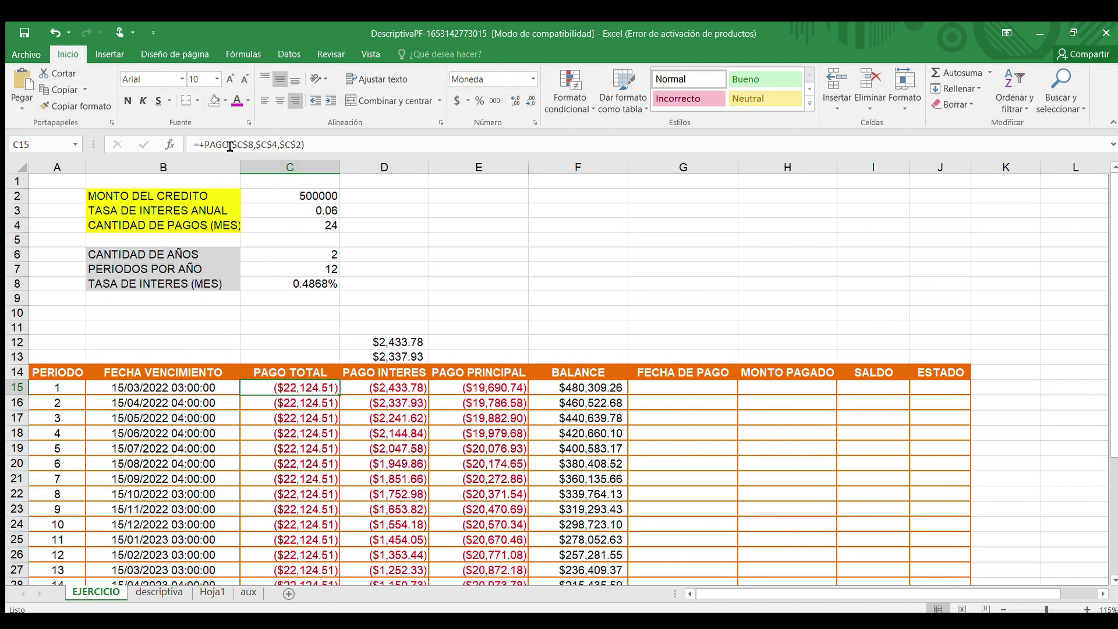
pyautogui.moveTo(231, 148); pyautogui.dragTo(211, 145)
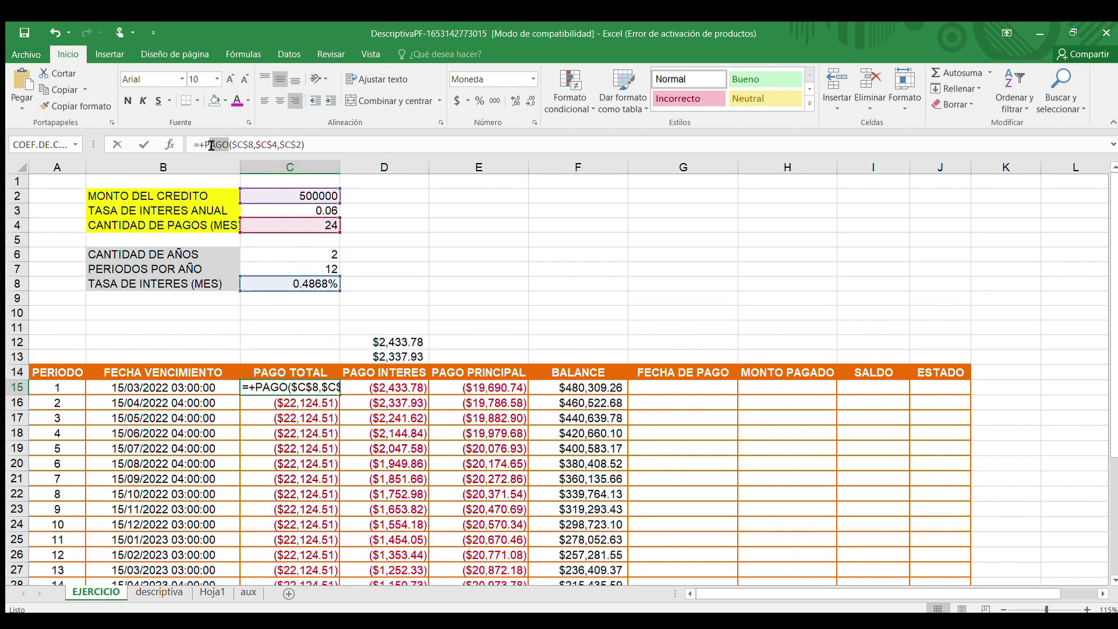
pyautogui.press('Escape')
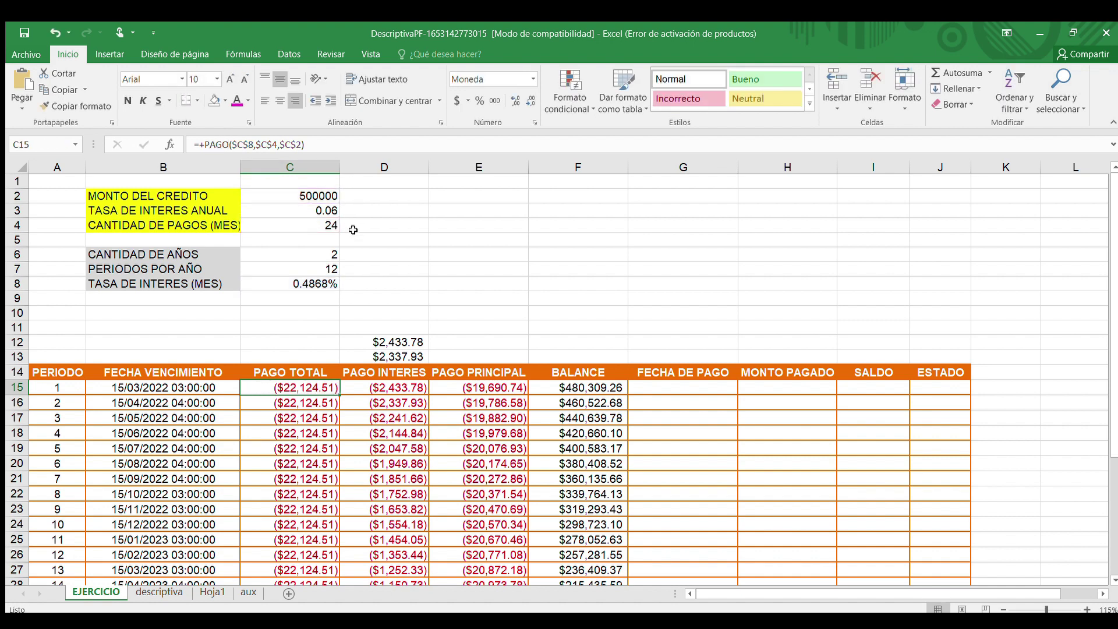
# Inspect the PAGOINT and PAGOPRIN functions in the first-period PAGO INTERES and PAGO PRINCIPAL cells
pyautogui.click(383, 374)
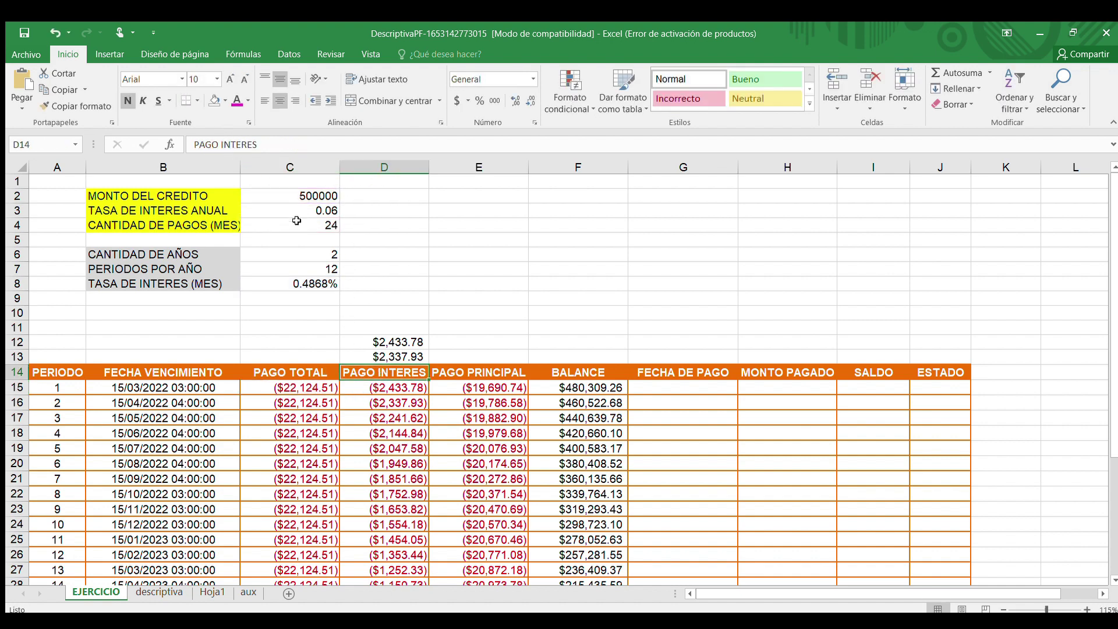
pyautogui.click(404, 387)
pyautogui.moveTo(245, 147); pyautogui.dragTo(206, 148)
pyautogui.press('Escape')
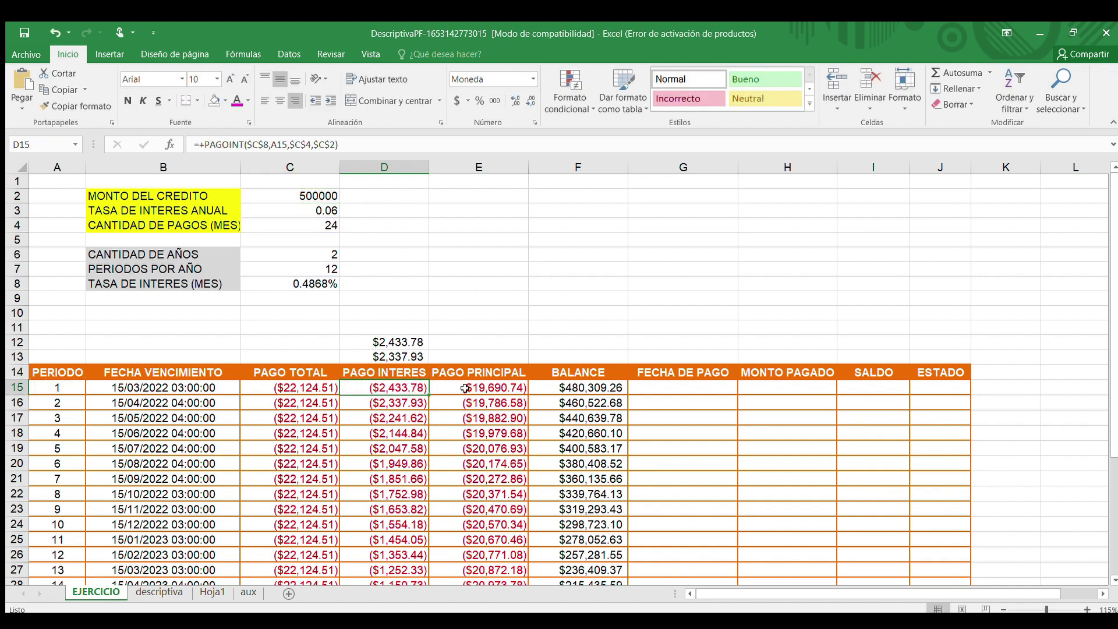
pyautogui.click(489, 391)
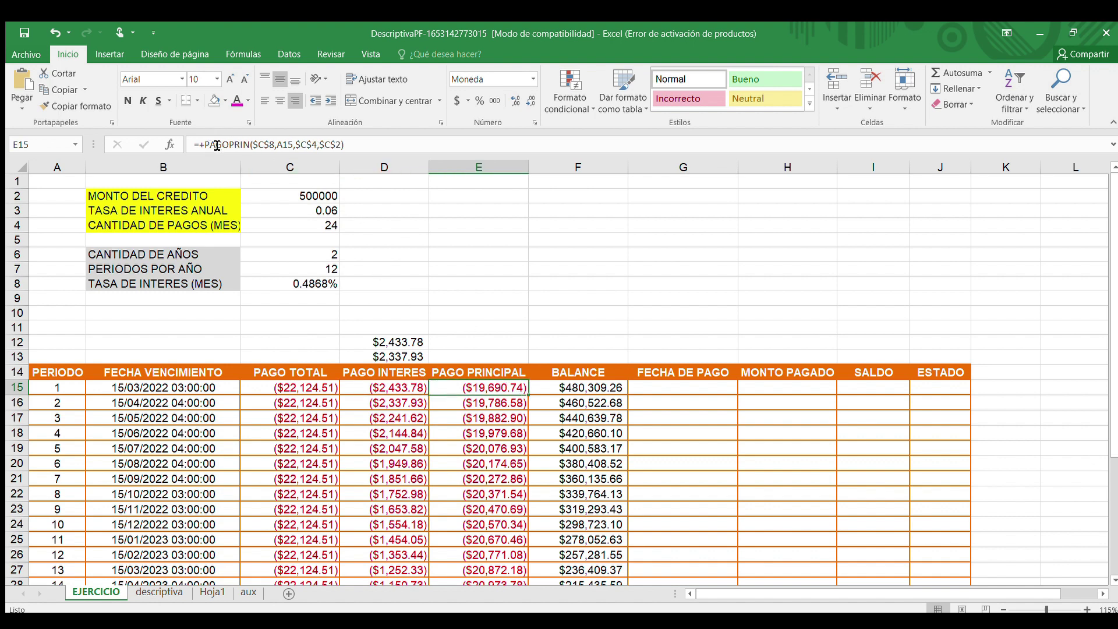
pyautogui.moveTo(251, 147); pyautogui.dragTo(211, 150)
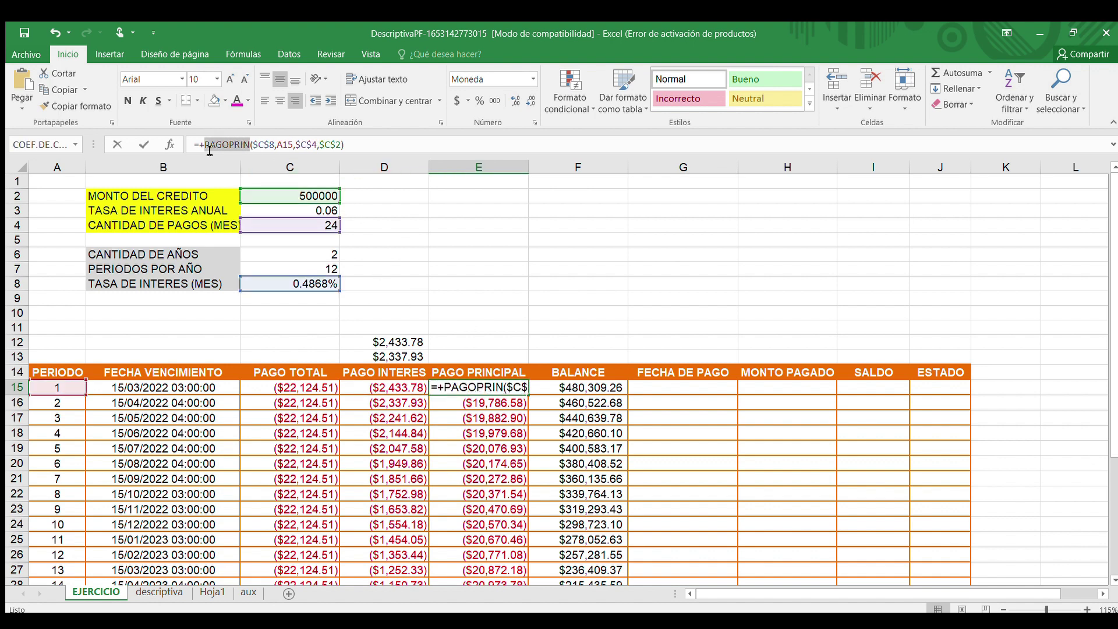
pyautogui.press('Escape')
# Examine the first-period BALANCE formula, the second due date and the PAGO TOTAL amounts across all 24 periods
pyautogui.click(582, 387)
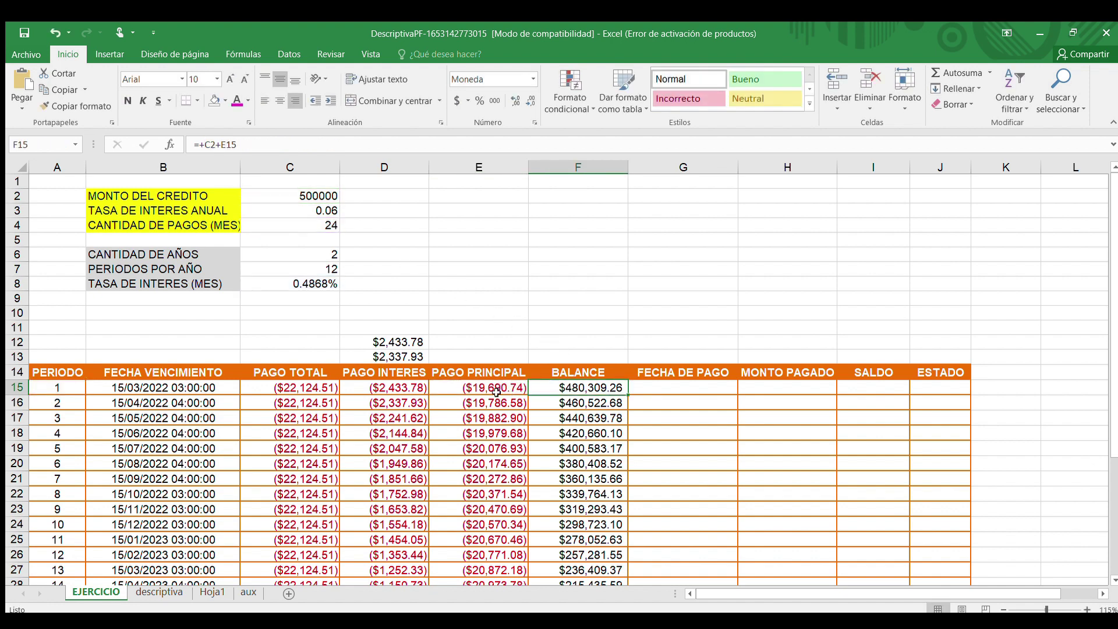
pyautogui.click(295, 388)
pyautogui.click(575, 384)
pyautogui.click(216, 404)
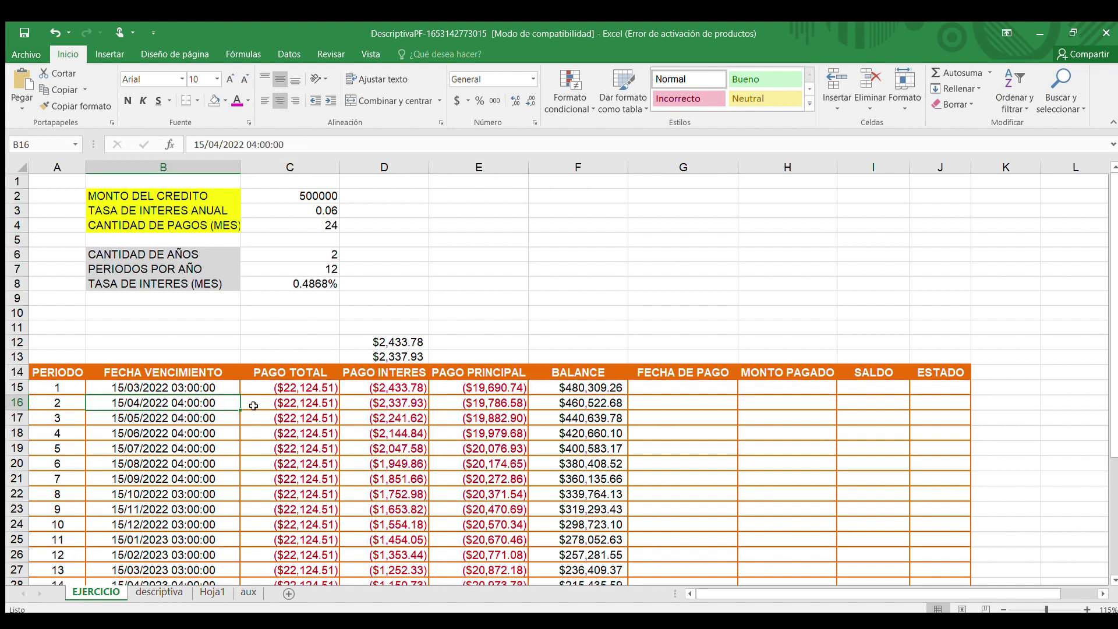
pyautogui.click(291, 401)
pyautogui.click(294, 387)
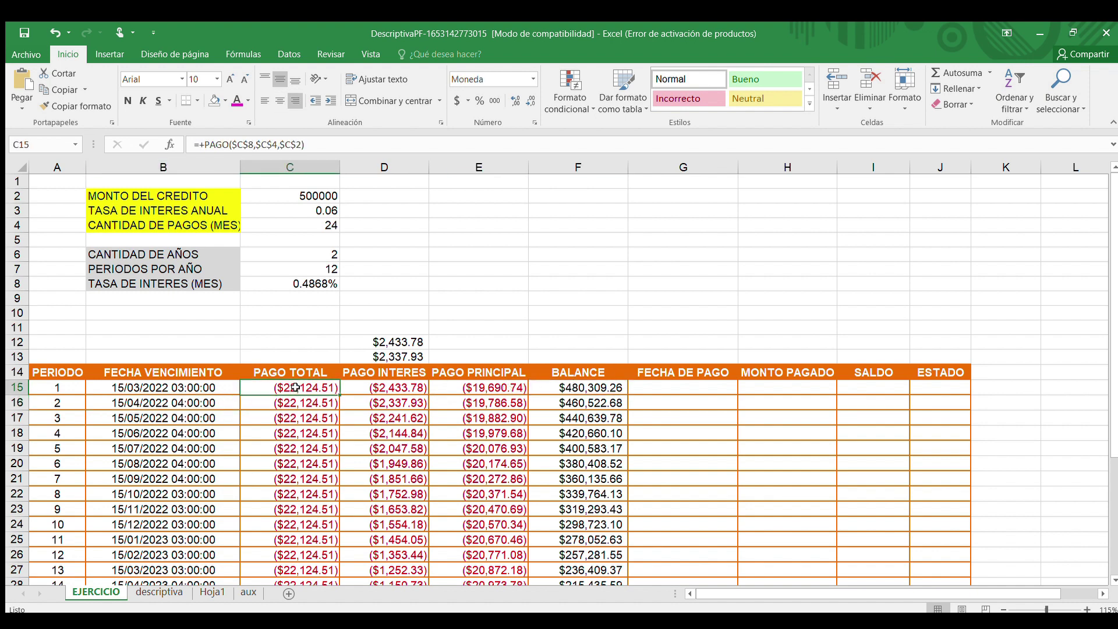
pyautogui.scroll(-4, 295, 387)
pyautogui.moveTo(292, 560); pyautogui.dragTo(304, 212)
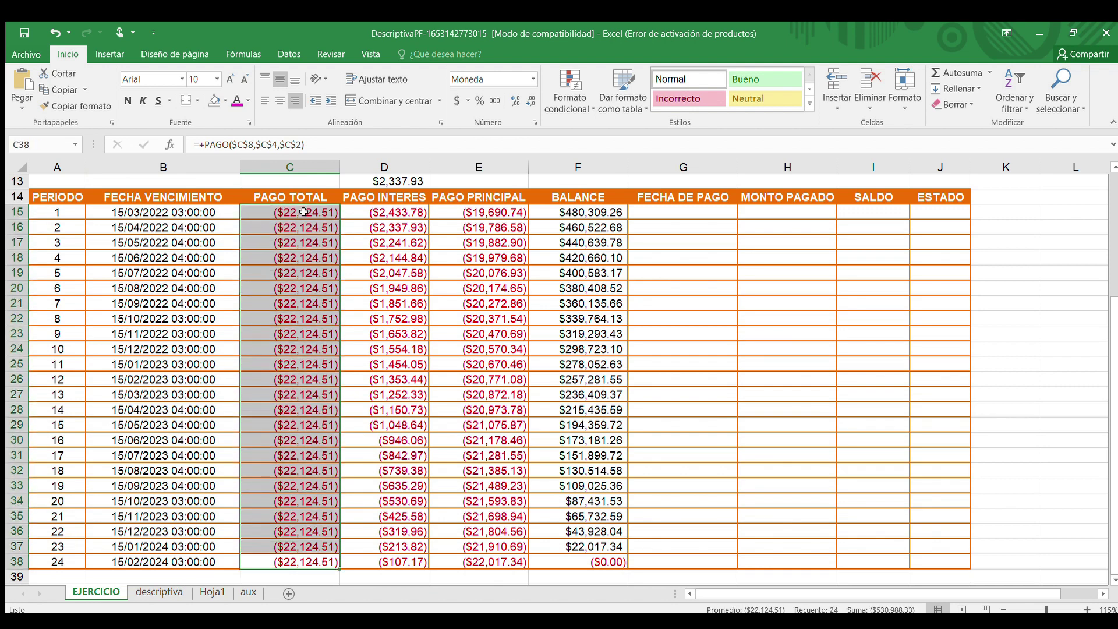
# Review the first-period PAGO INTERES formula together with the monthly interest rate in C8 and the PERIODO values
pyautogui.click(408, 213)
pyautogui.scroll(3, 407, 224)
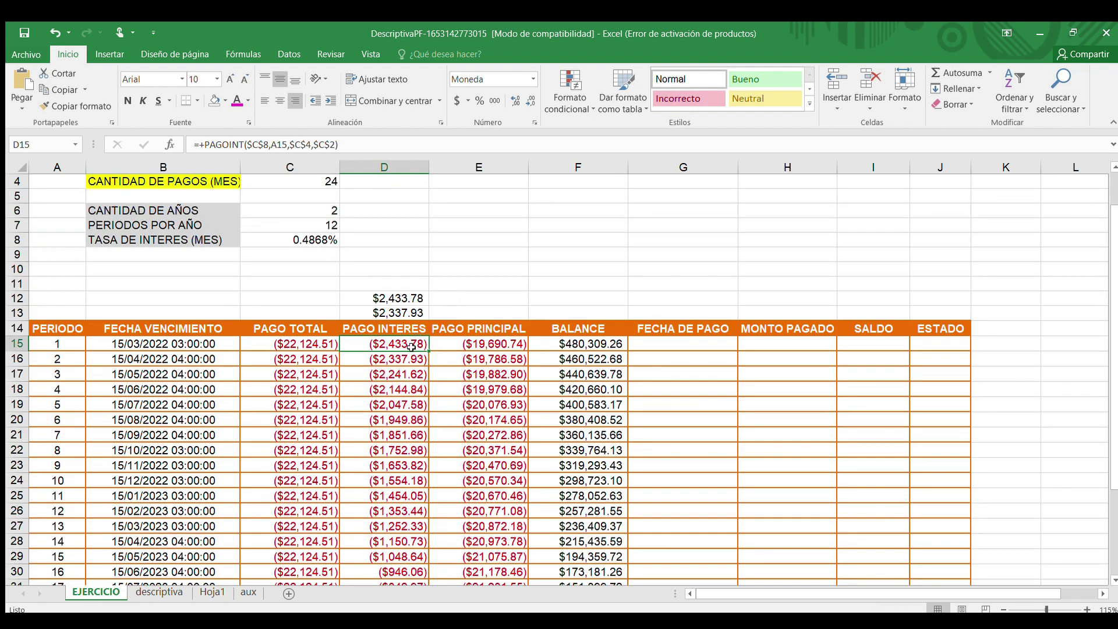
pyautogui.click(317, 240)
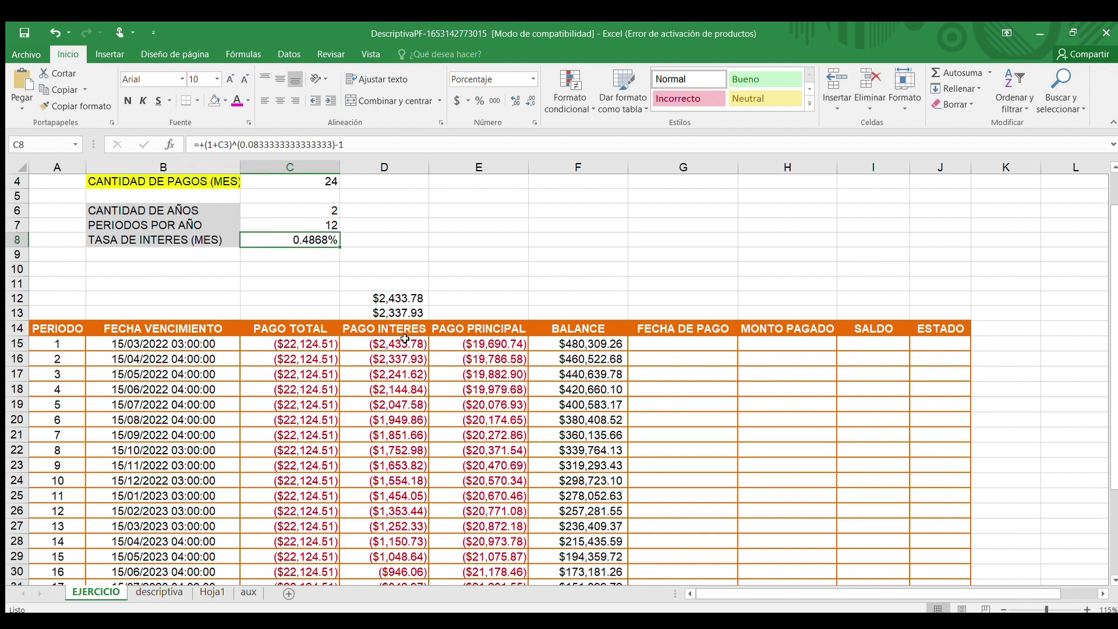
pyautogui.click(67, 344)
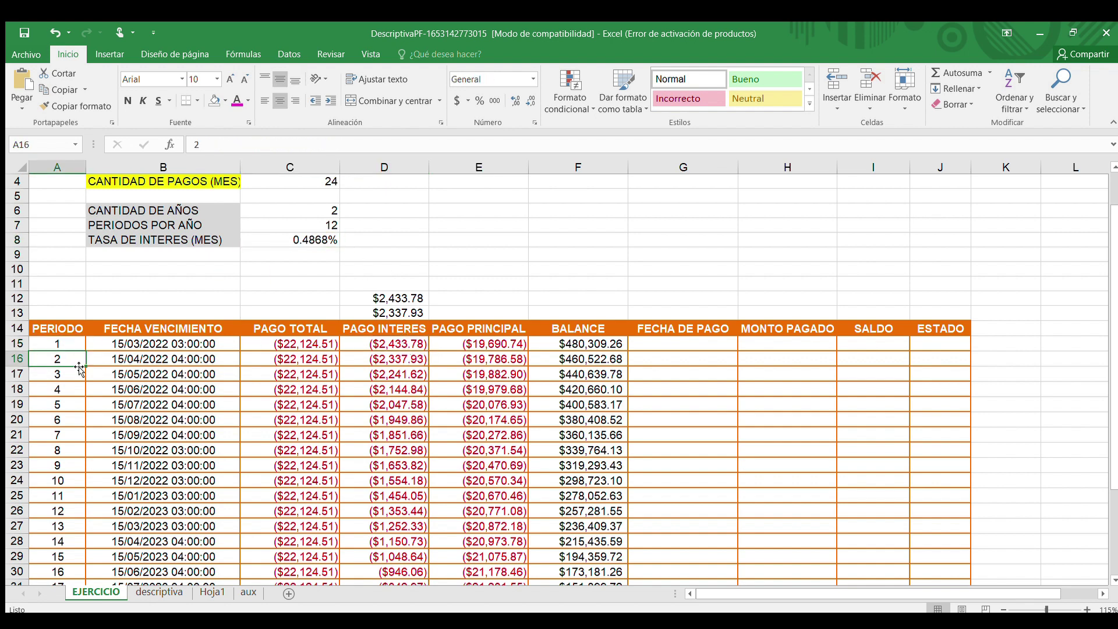
pyautogui.click(76, 360)
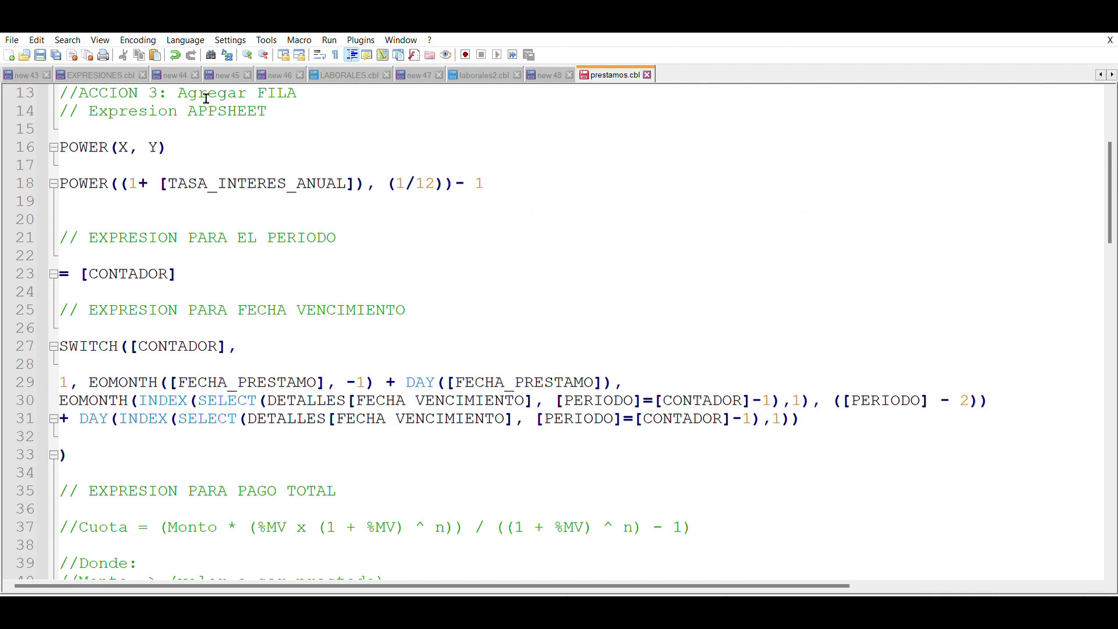
# Switch to prestamos.cbl in Notepad++ and read the "ACCION 3: Agregar FILA" heading and the PERIODO expression = [CONTADOR]
pyautogui.moveTo(299, 100); pyautogui.dragTo(61, 93)
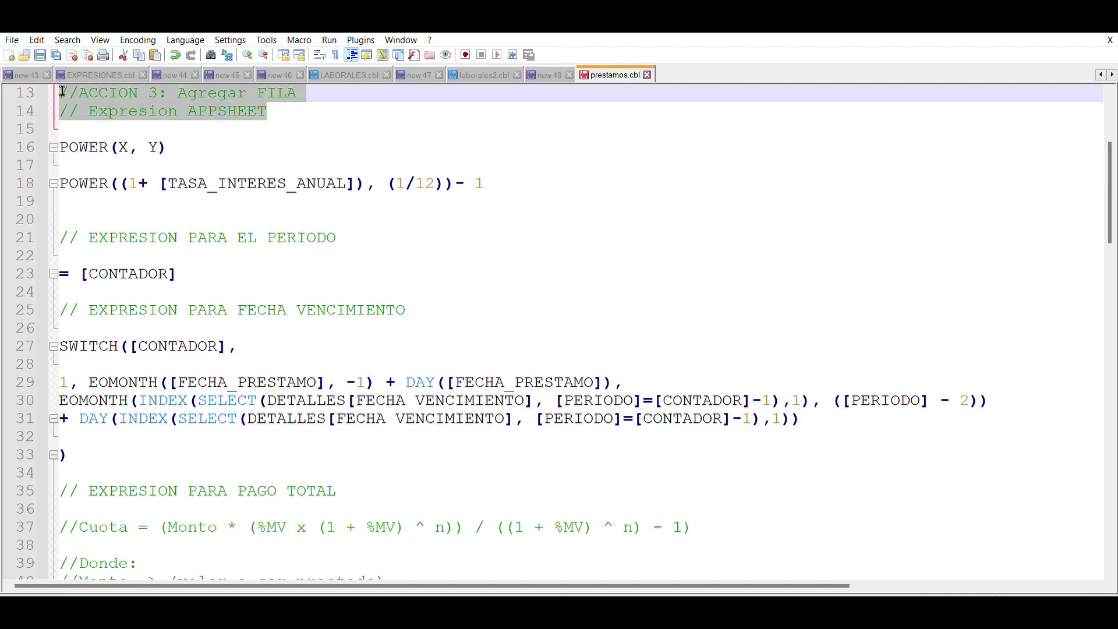
pyautogui.click(299, 110)
pyautogui.moveTo(300, 109); pyautogui.dragTo(46, 88)
pyautogui.scroll(2, 274, 156)
pyautogui.scroll(-1, 300, 223)
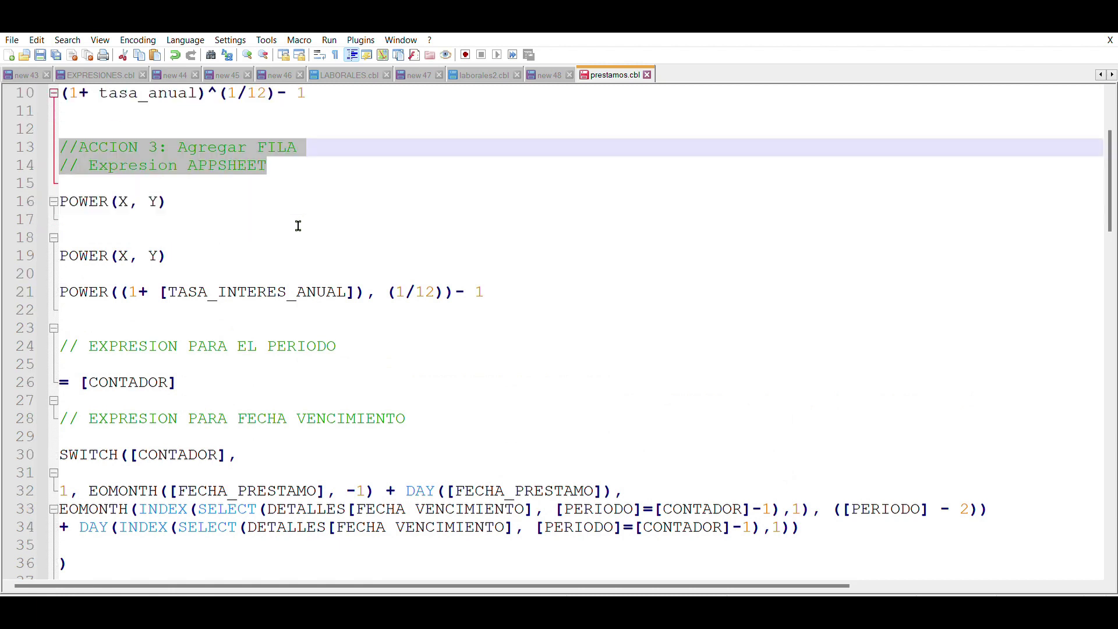
pyautogui.scroll(-1, 305, 230)
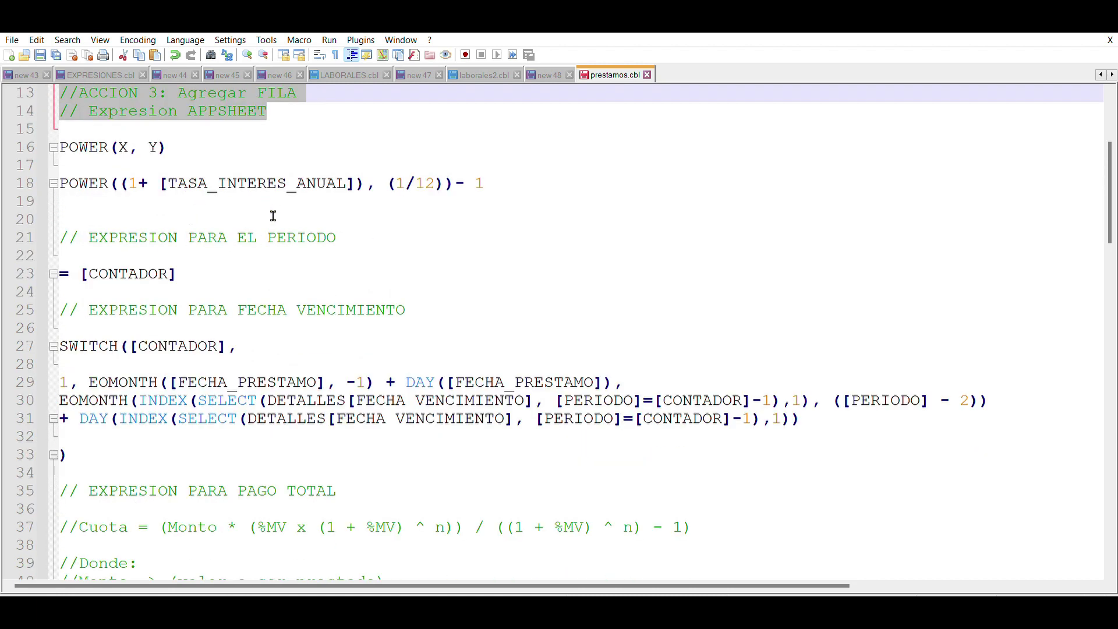
pyautogui.moveTo(338, 236); pyautogui.dragTo(124, 231)
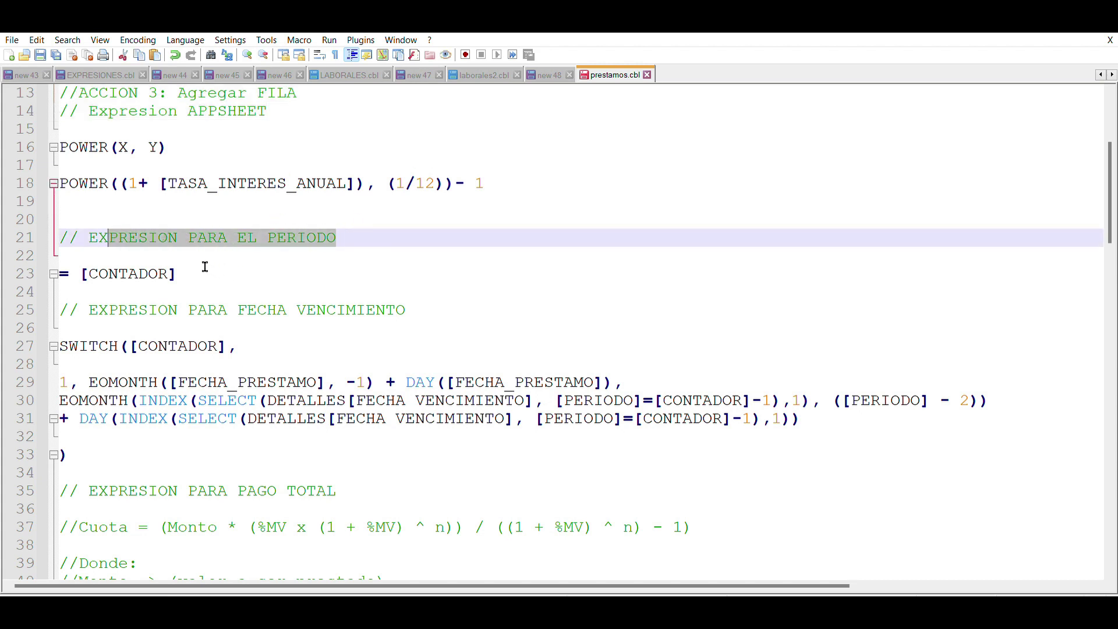
pyautogui.moveTo(205, 266); pyautogui.dragTo(62, 265)
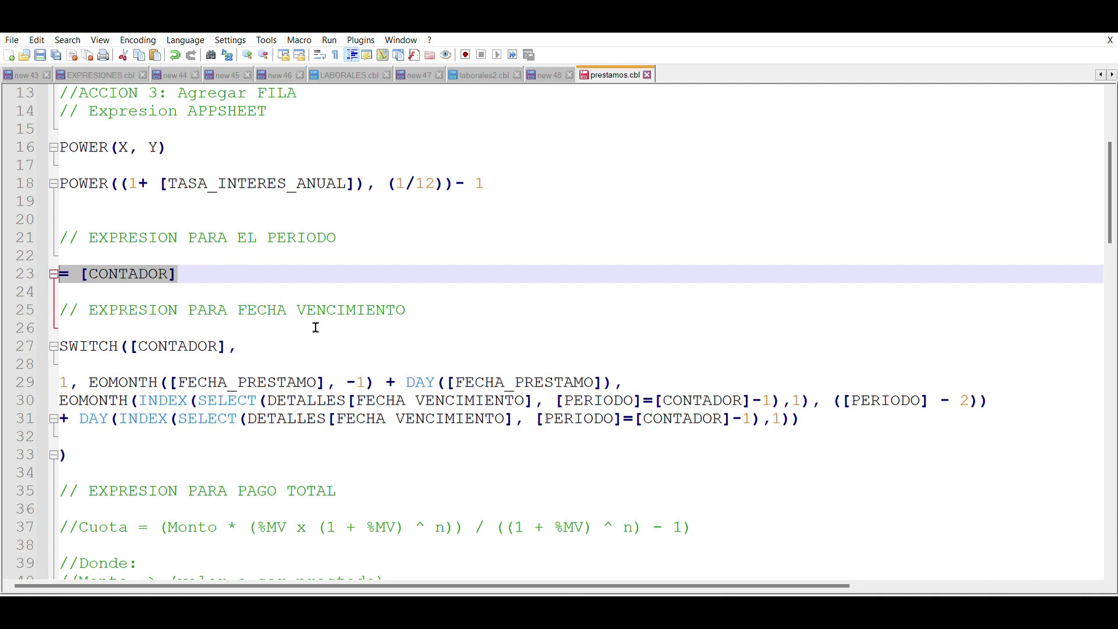
# Read the FECHA VENCIMIENTO heading and locate the opening and closing parentheses of its SWITCH([CONTADOR]) expression
pyautogui.click(431, 301)
pyautogui.moveTo(431, 300); pyautogui.dragTo(99, 302)
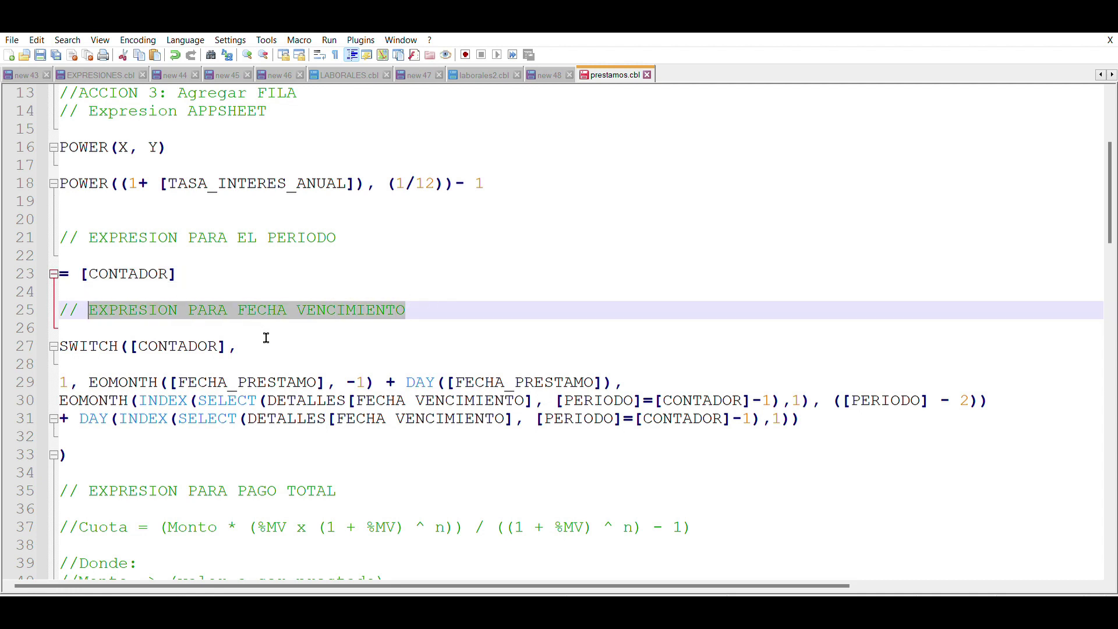
pyautogui.click(136, 343)
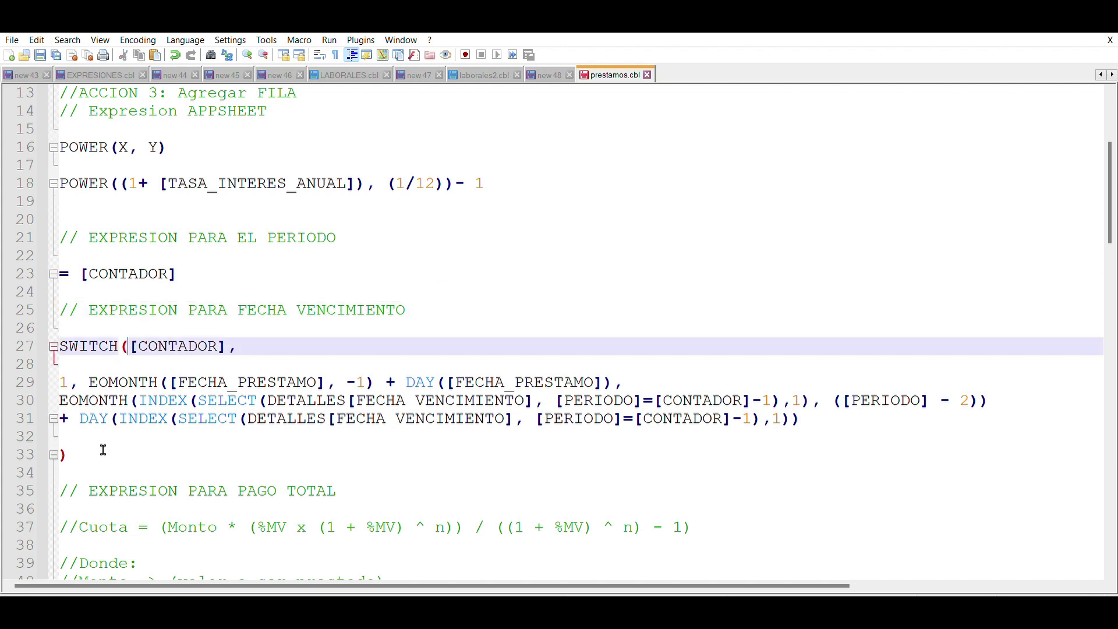
pyautogui.click(85, 453)
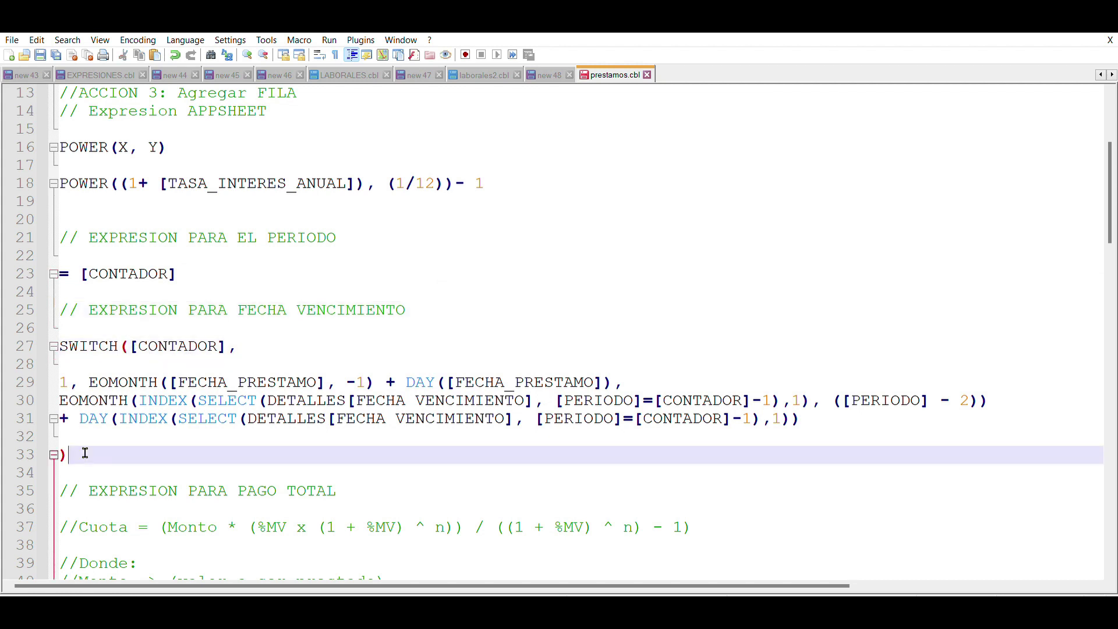
# Examine the SWITCH case for value 1, with EOMONTH([FECHA_PRESTAMO], -1) + DAY([FECHA_PRESTAMO]), and the start of the default expression
pyautogui.doubleClick(80, 378)
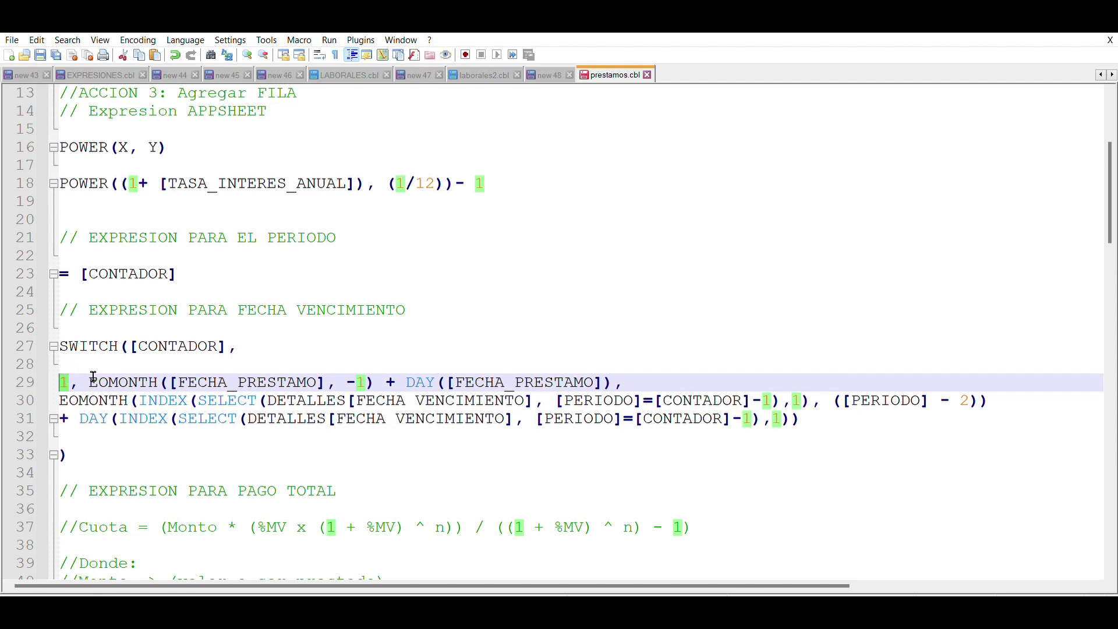
pyautogui.click(615, 380)
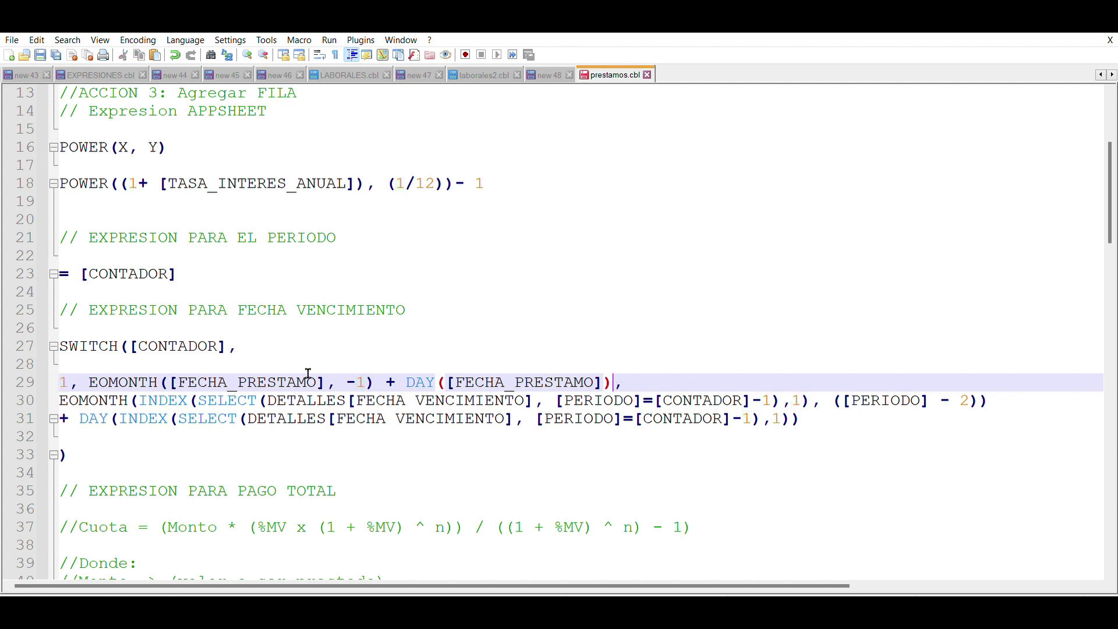
pyautogui.click(327, 377)
pyautogui.moveTo(613, 382); pyautogui.dragTo(102, 380)
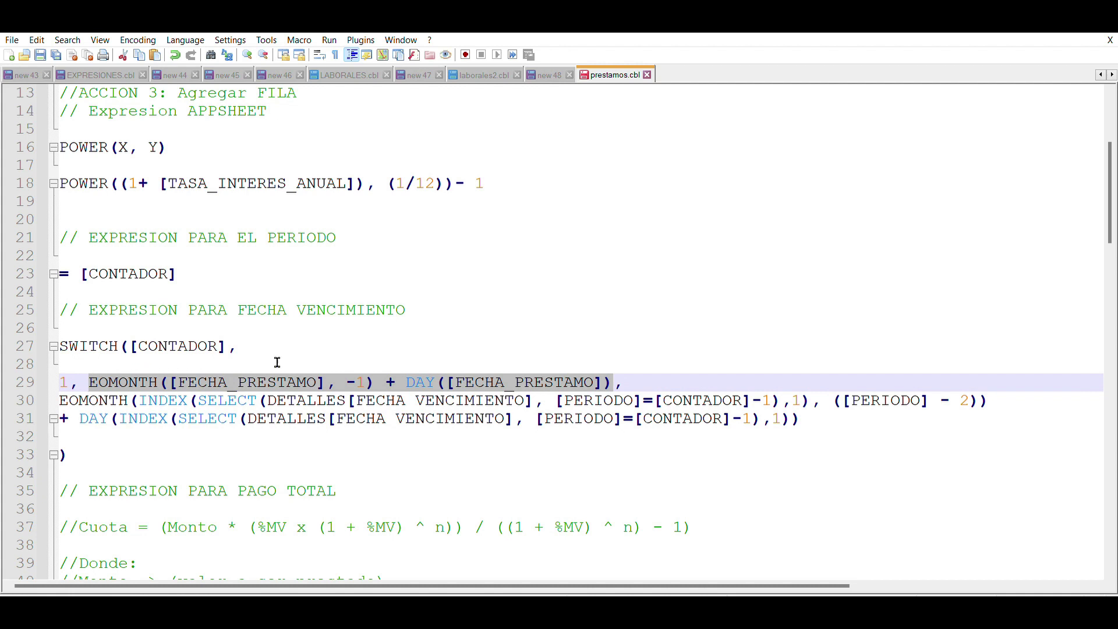
pyautogui.click(320, 363)
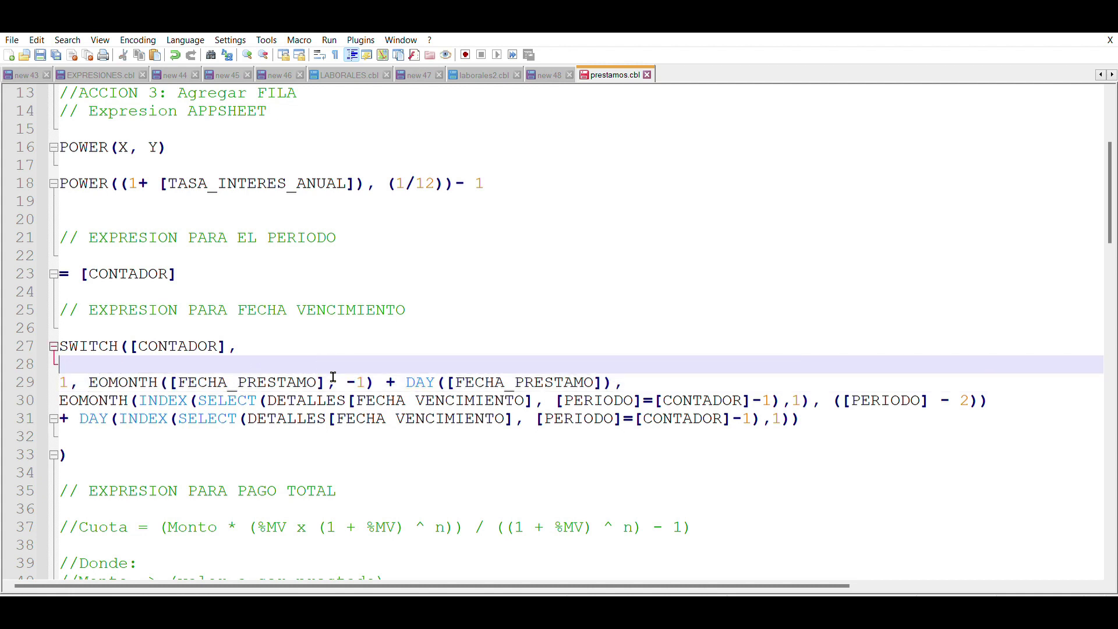
pyautogui.moveTo(614, 381); pyautogui.dragTo(83, 378)
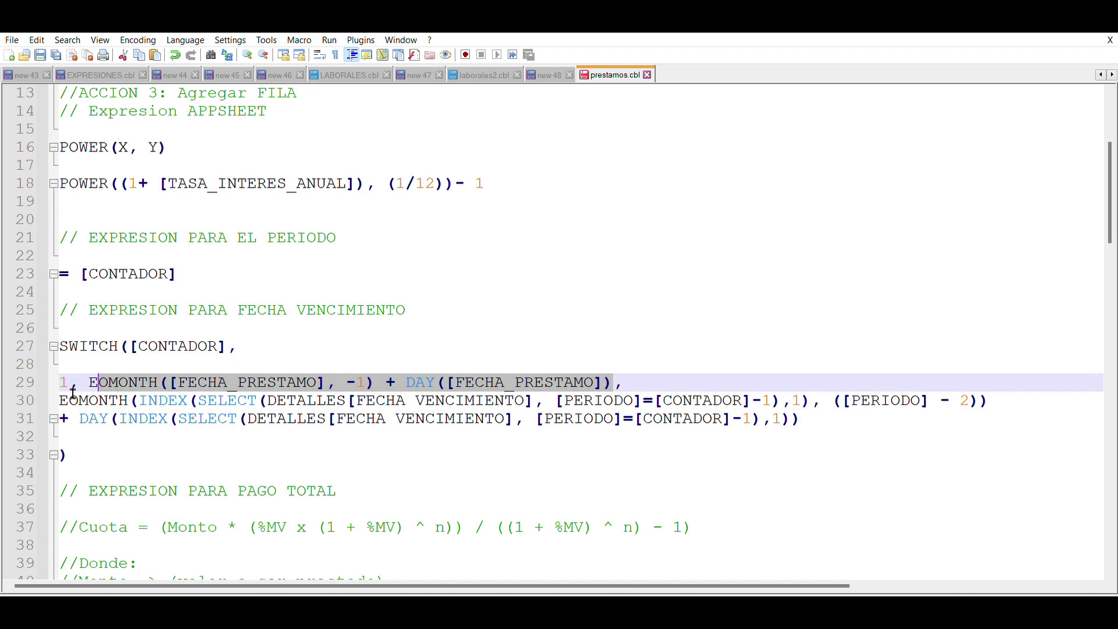
pyautogui.click(64, 396)
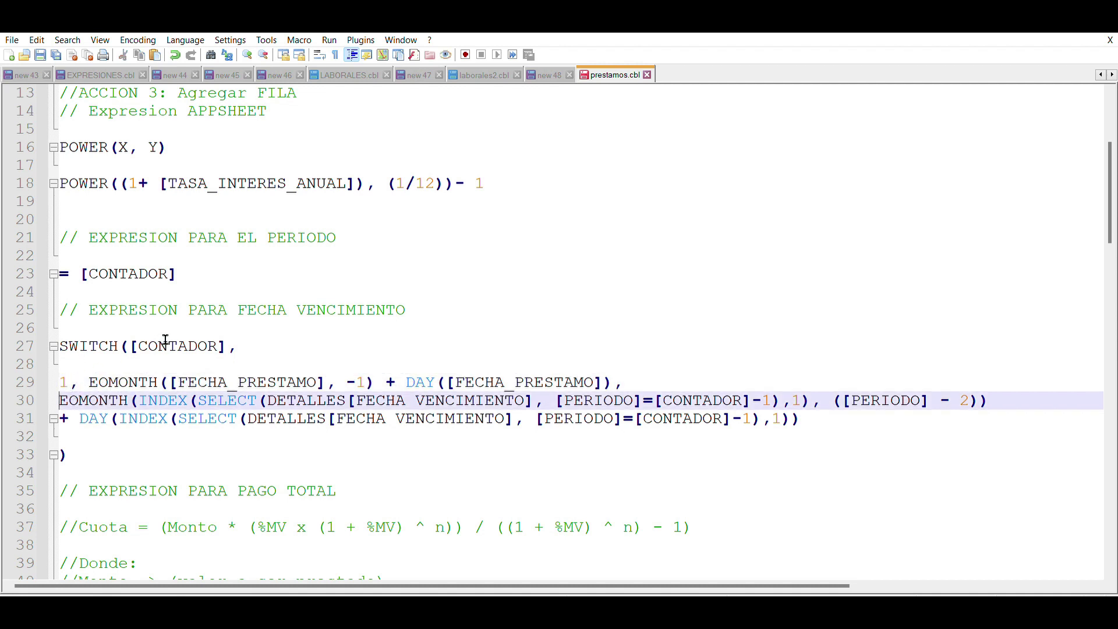
pyautogui.click(631, 378)
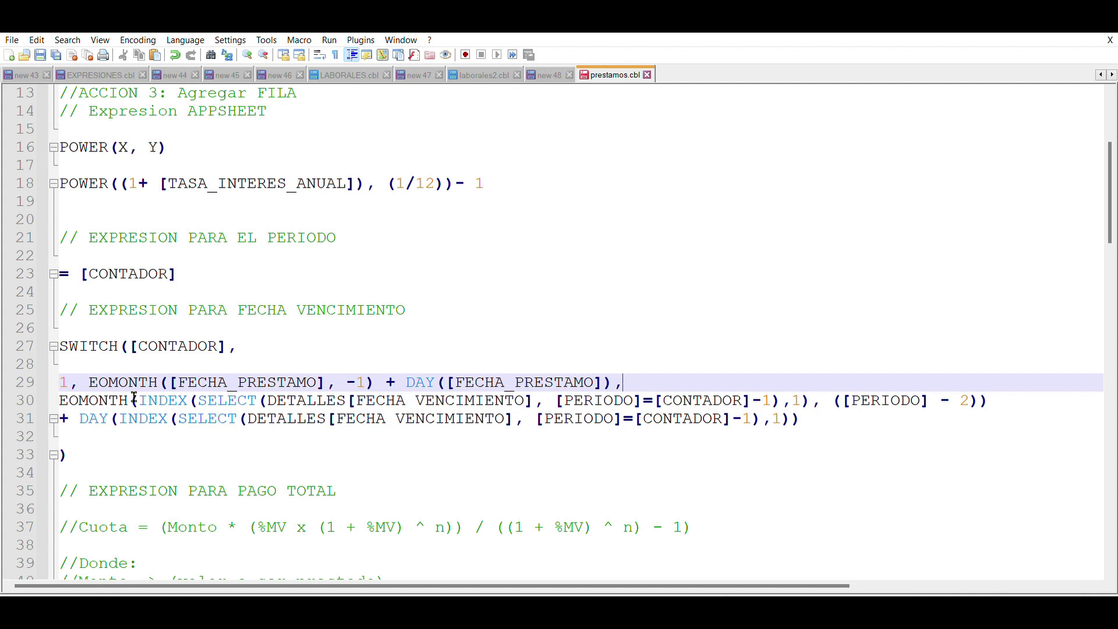
# Examine the default FECHA VENCIMIENTO expression: the EOMONTH lookup of DETALLES[FECHA VENCIMIENTO] for [PERIODO]=[CONTADOR]-1 and the added DAY term
pyautogui.click(371, 394)
pyautogui.moveTo(524, 394); pyautogui.dragTo(363, 393)
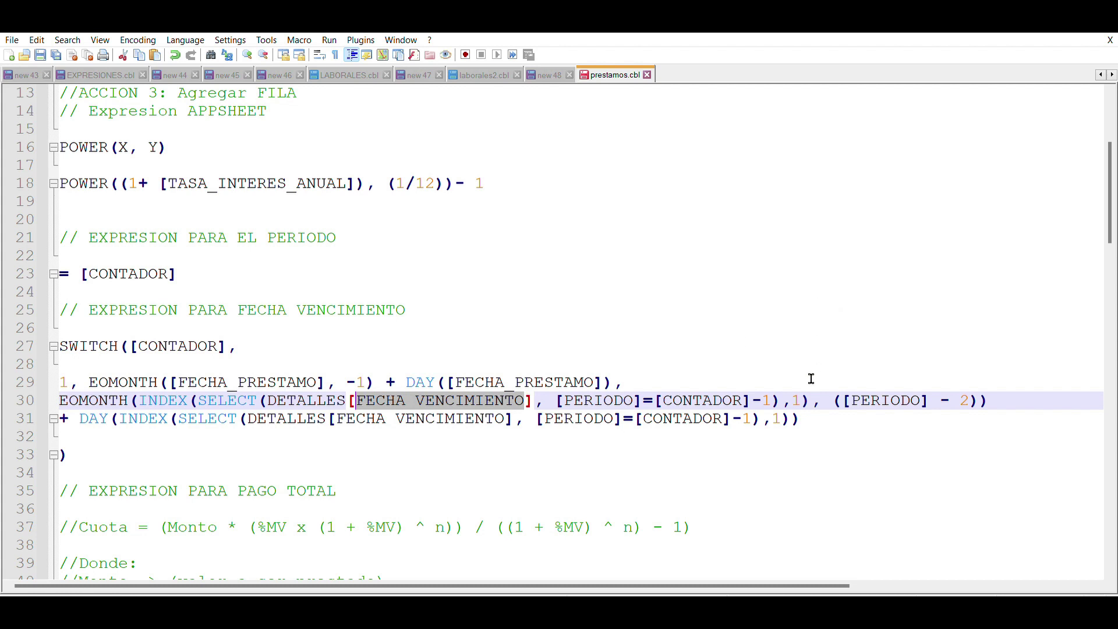
pyautogui.moveTo(772, 395); pyautogui.dragTo(575, 396)
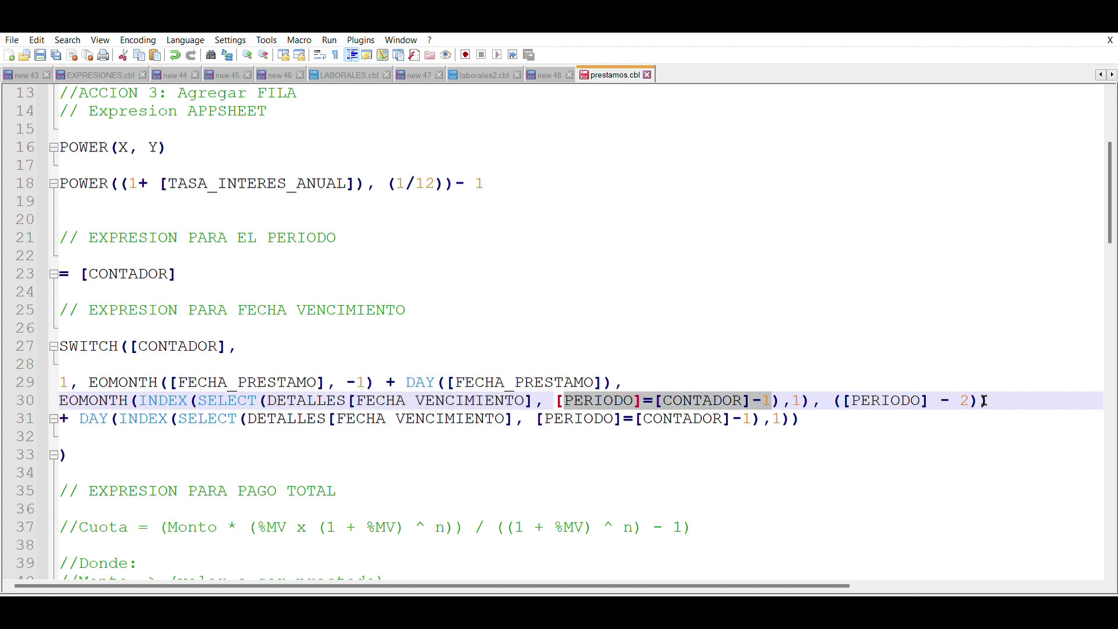
pyautogui.moveTo(84, 416); pyautogui.dragTo(816, 421)
pyautogui.click(489, 430)
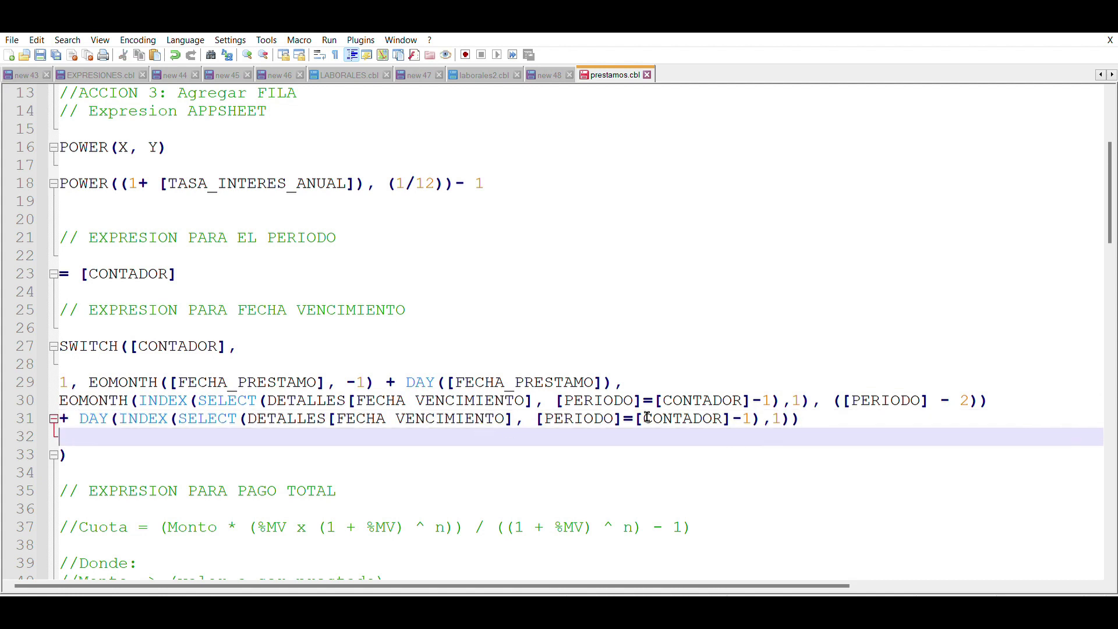
pyautogui.moveTo(803, 420); pyautogui.dragTo(36, 397)
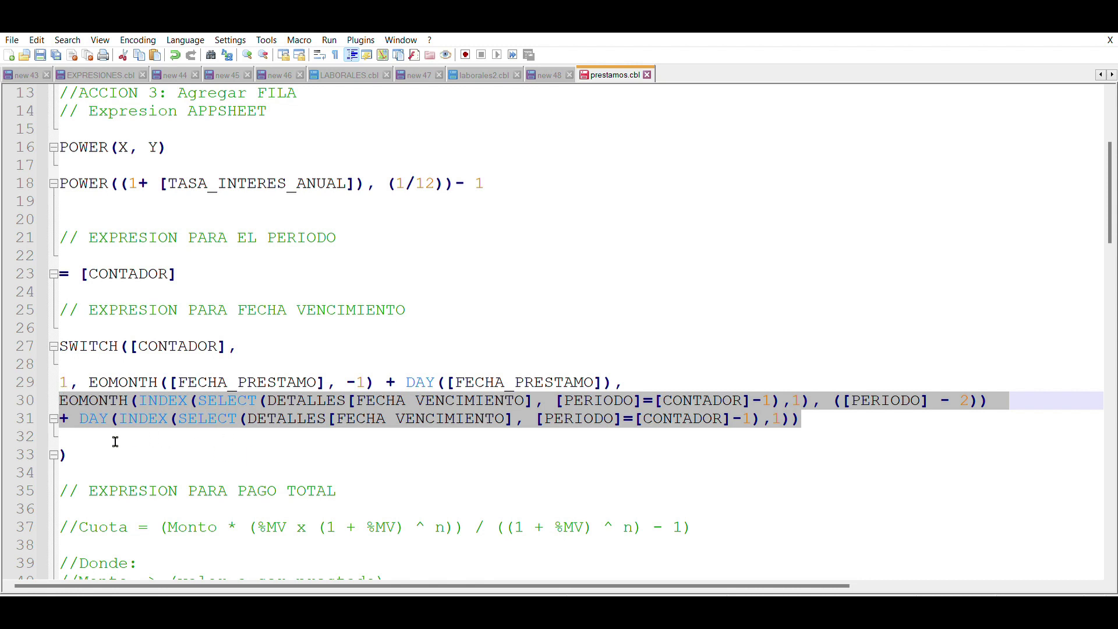
# Read the PAGO TOTAL heading and the commented Cuota formula with its Monto, n and %MV terms
pyautogui.scroll(-2, 157, 444)
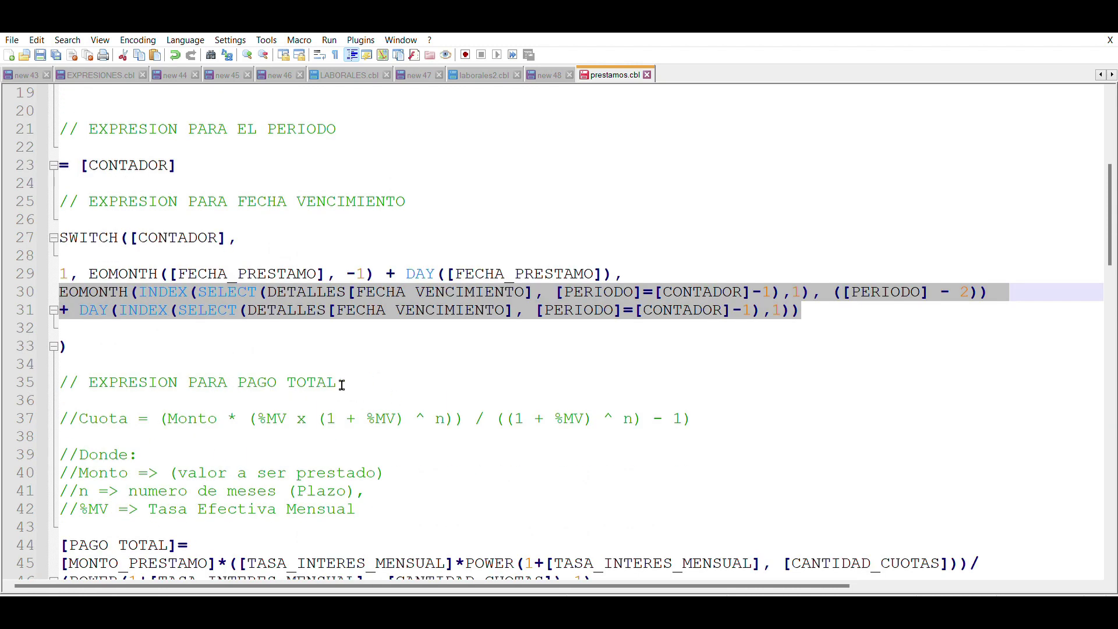
pyautogui.moveTo(361, 375); pyautogui.dragTo(104, 376)
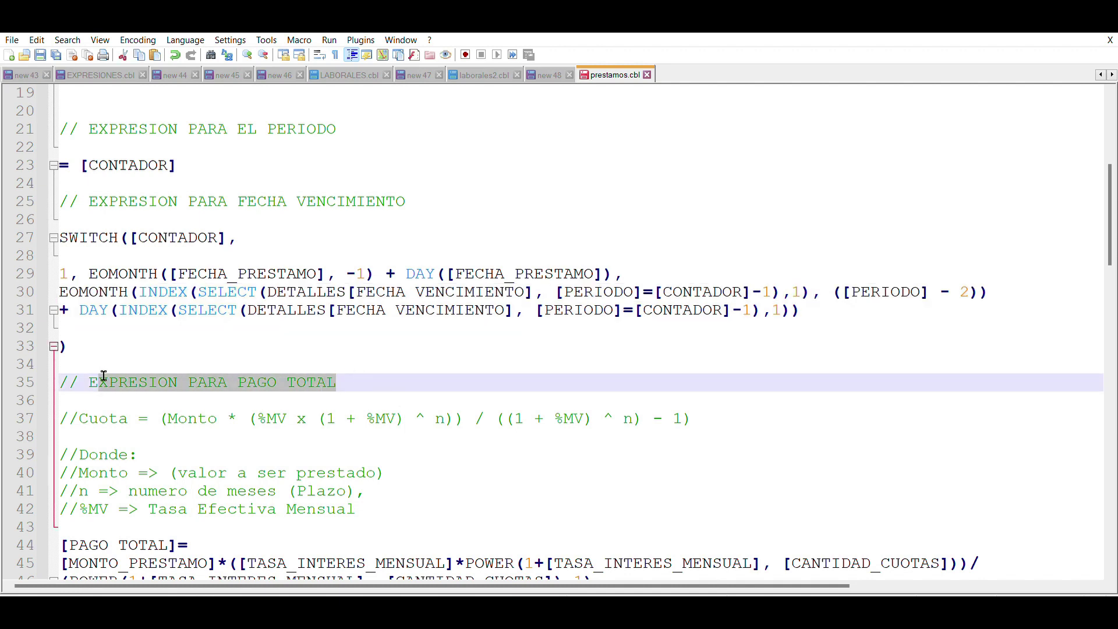
pyautogui.scroll(-2, 326, 422)
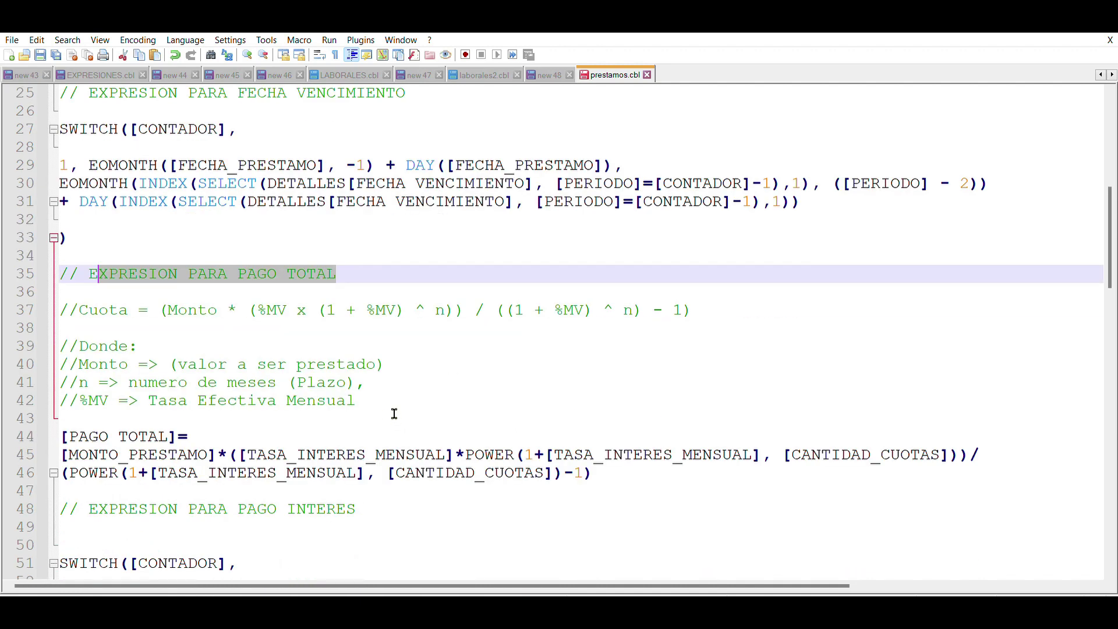
pyautogui.click(697, 309)
pyautogui.moveTo(697, 309); pyautogui.dragTo(14, 308)
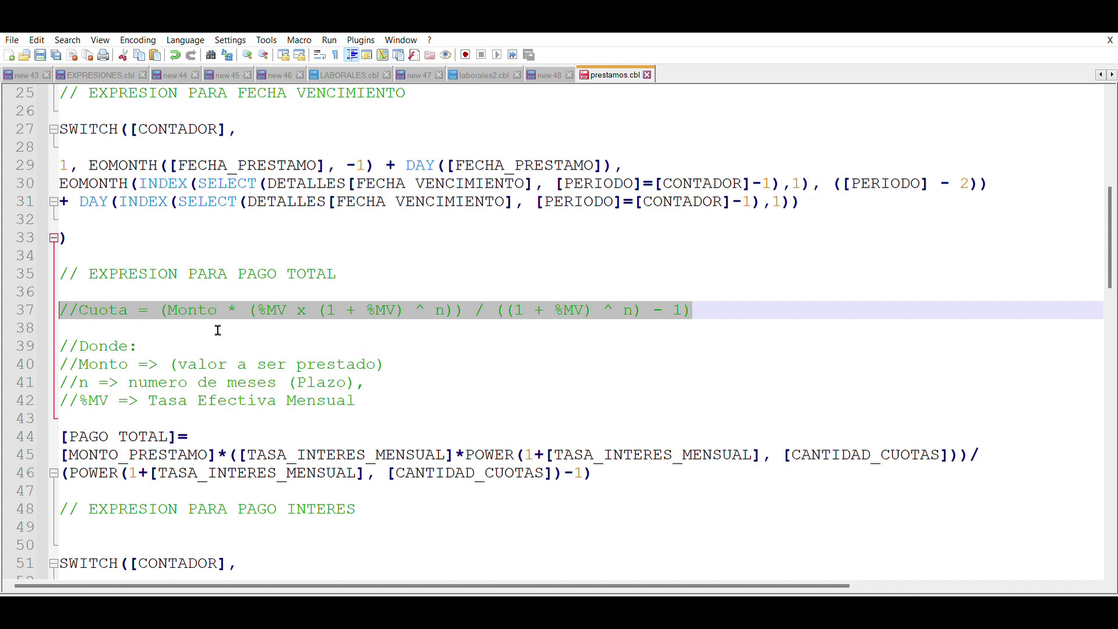
pyautogui.click(308, 337)
pyautogui.click(262, 304)
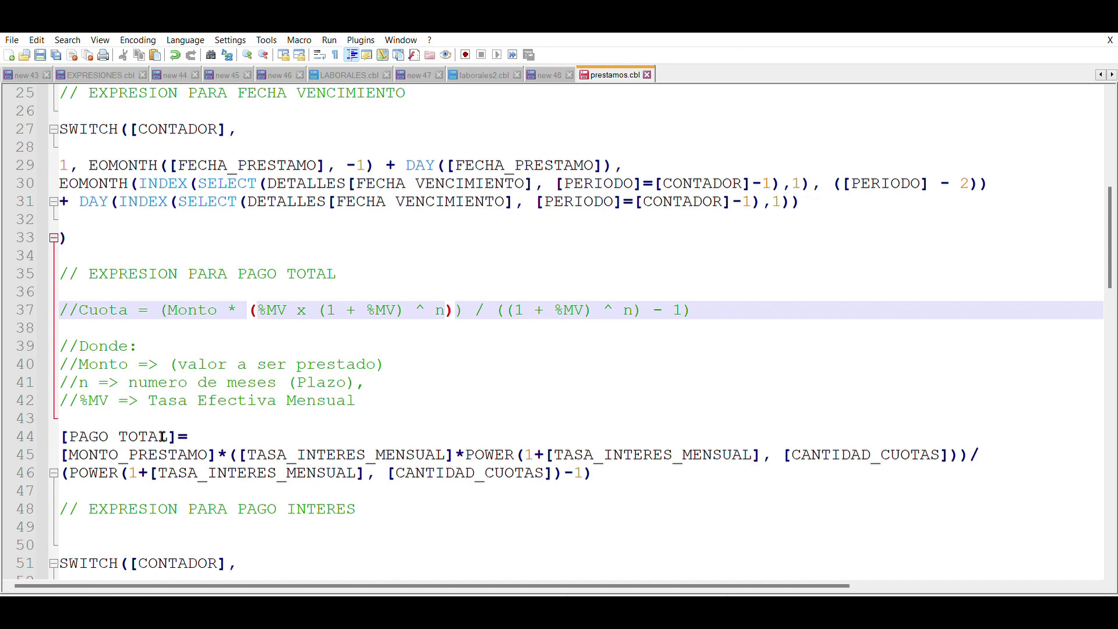
# Compare the [PAGO TOTAL] AppSheet expression with the Cuota formula, focusing on POWER and its [CANTIDAD_CUOTAS] exponent
pyautogui.moveTo(188, 438); pyautogui.dragTo(46, 429)
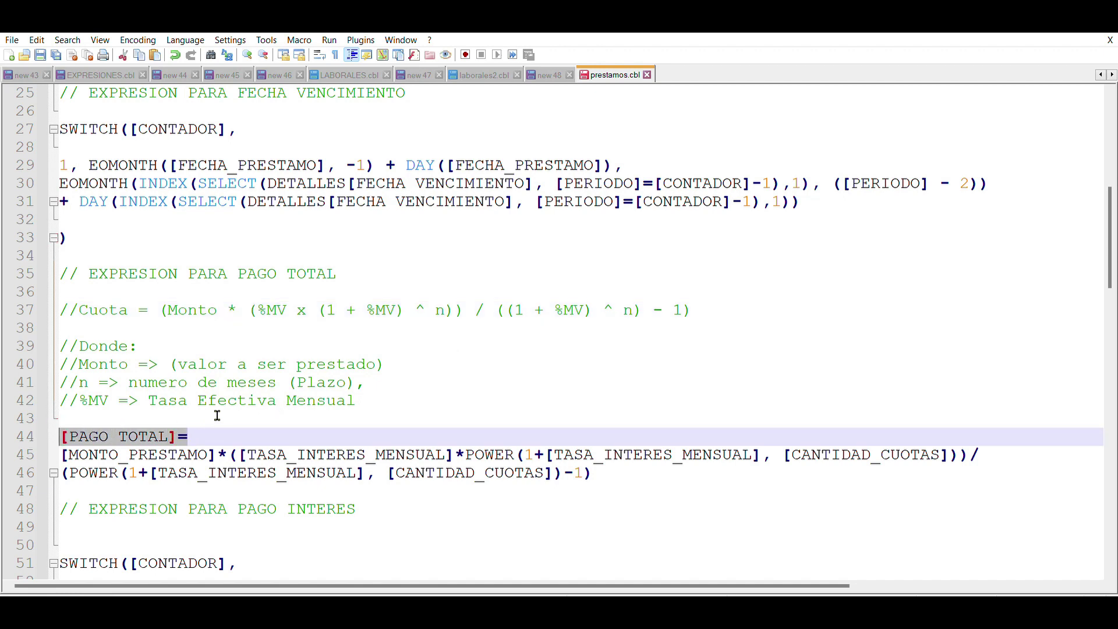
pyautogui.scroll(-1, 217, 415)
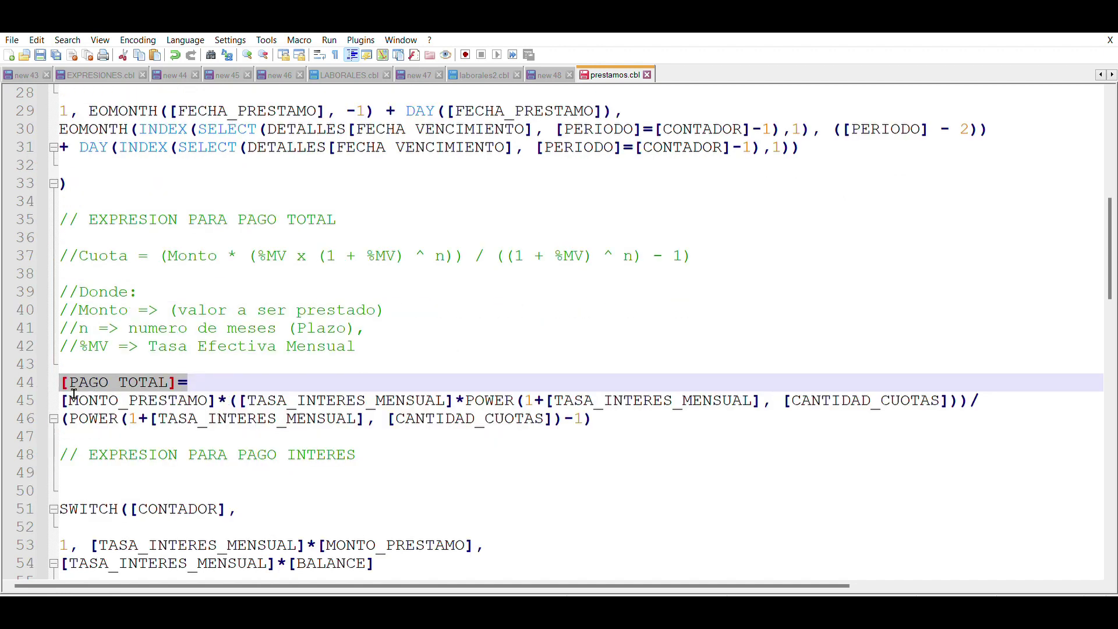
pyautogui.moveTo(629, 416); pyautogui.dragTo(9, 403)
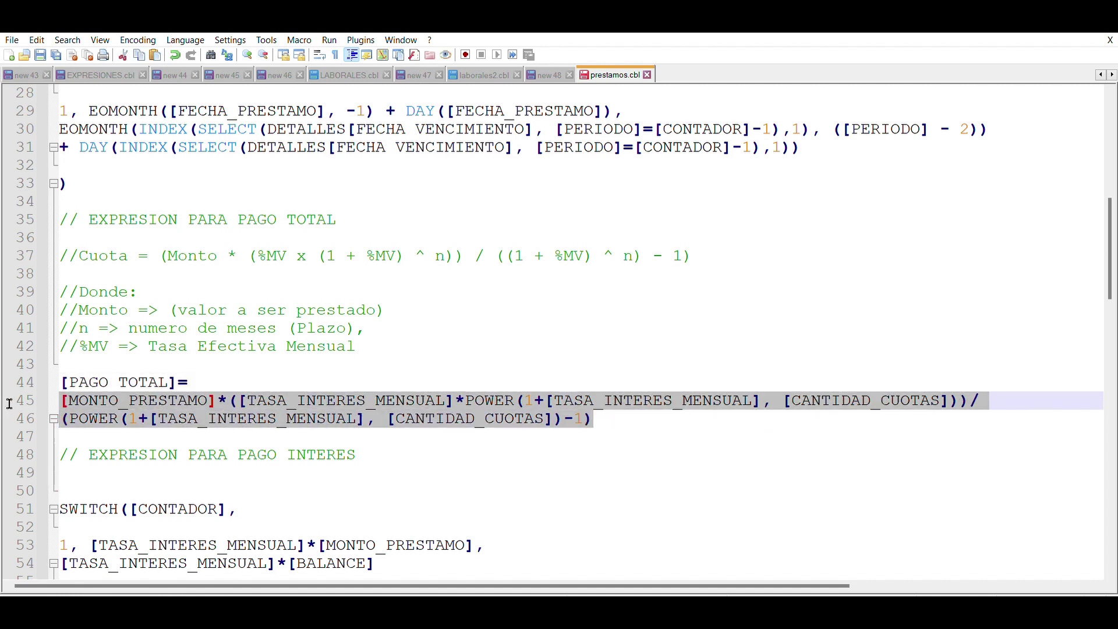
pyautogui.click(488, 338)
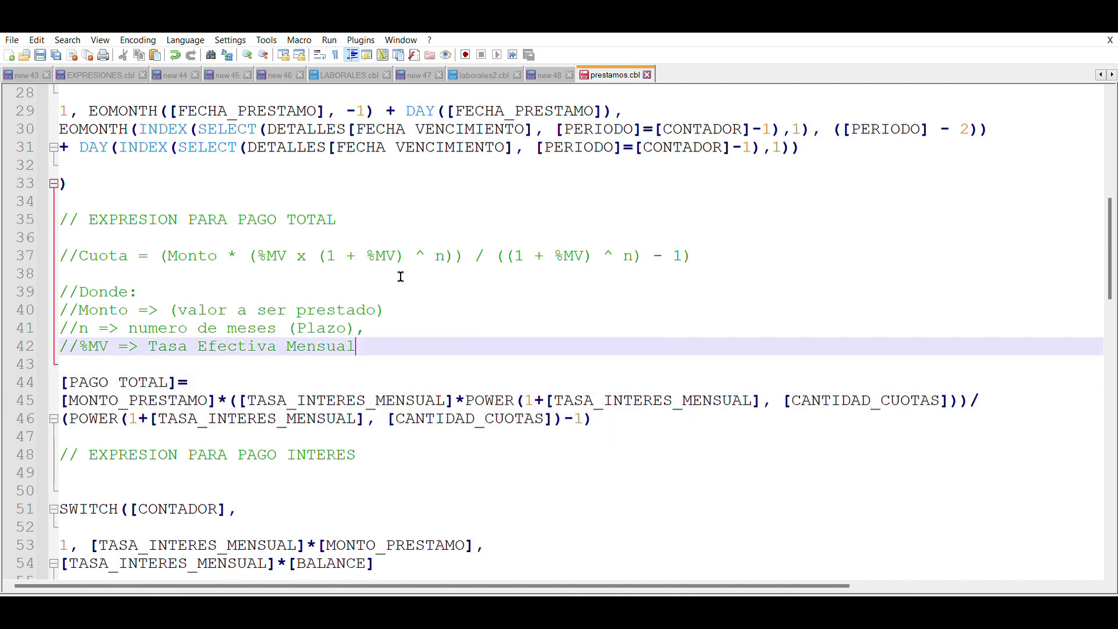
pyautogui.click(409, 253)
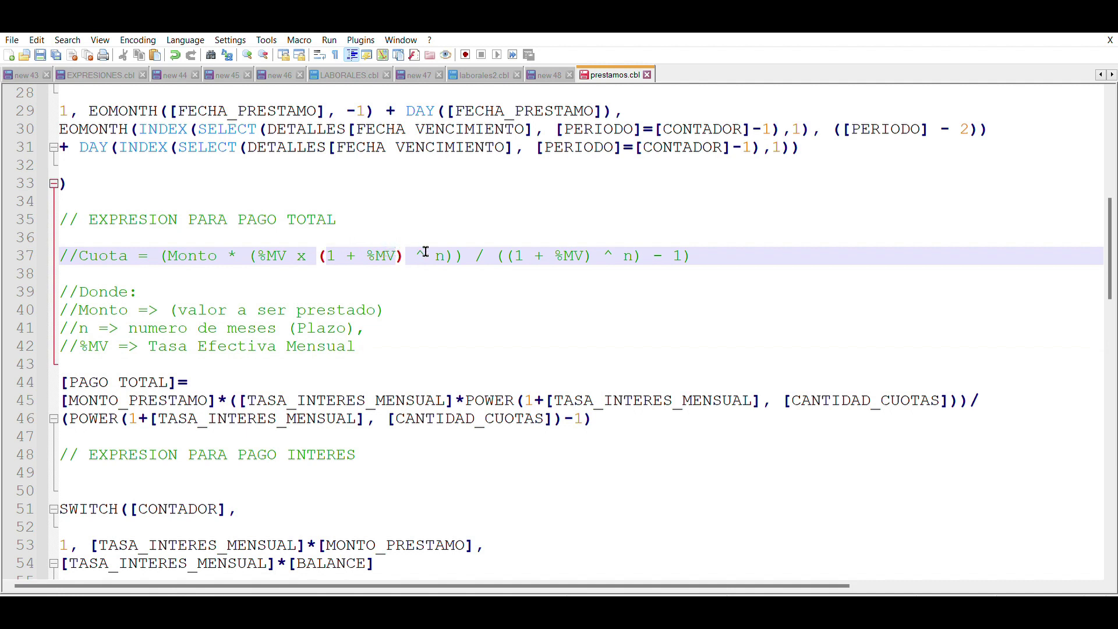
pyautogui.doubleClick(482, 398)
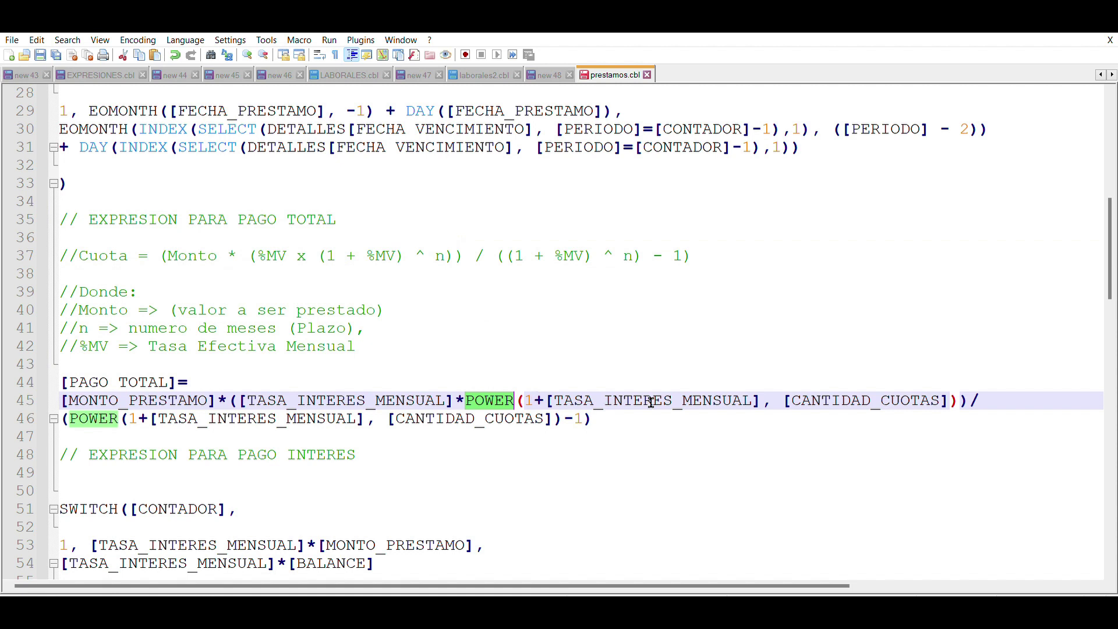
pyautogui.moveTo(783, 399); pyautogui.dragTo(964, 392)
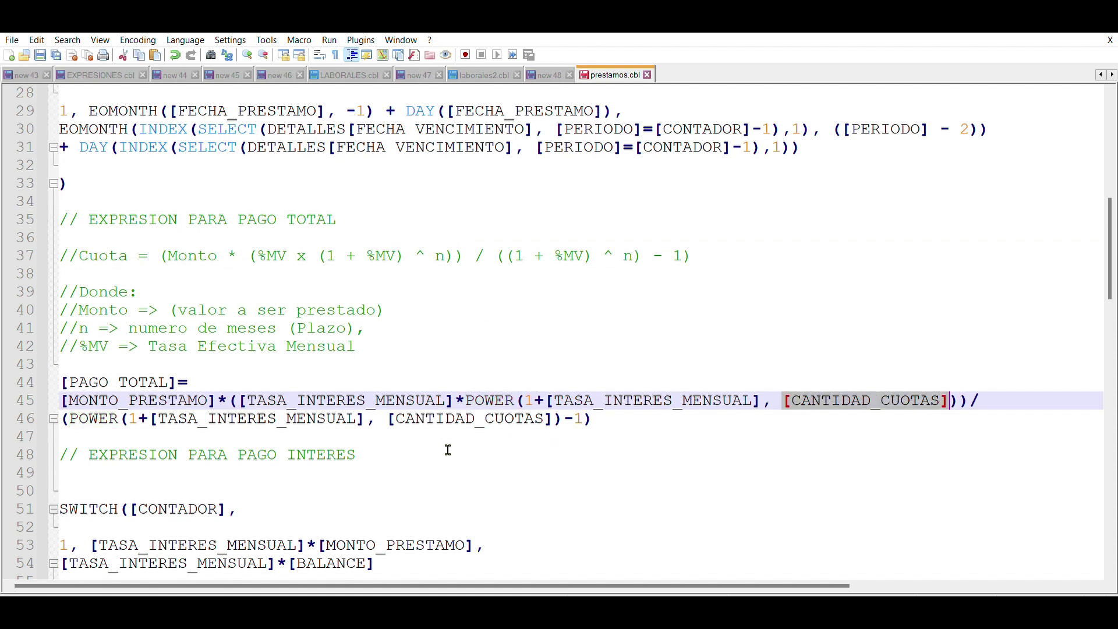
# Examine the PAGO INTERES SWITCH expression, both its case for 1 and its default [TASA_INTERES_MENSUAL]*[BALANCE]
pyautogui.click(378, 452)
pyautogui.moveTo(378, 452); pyautogui.dragTo(118, 454)
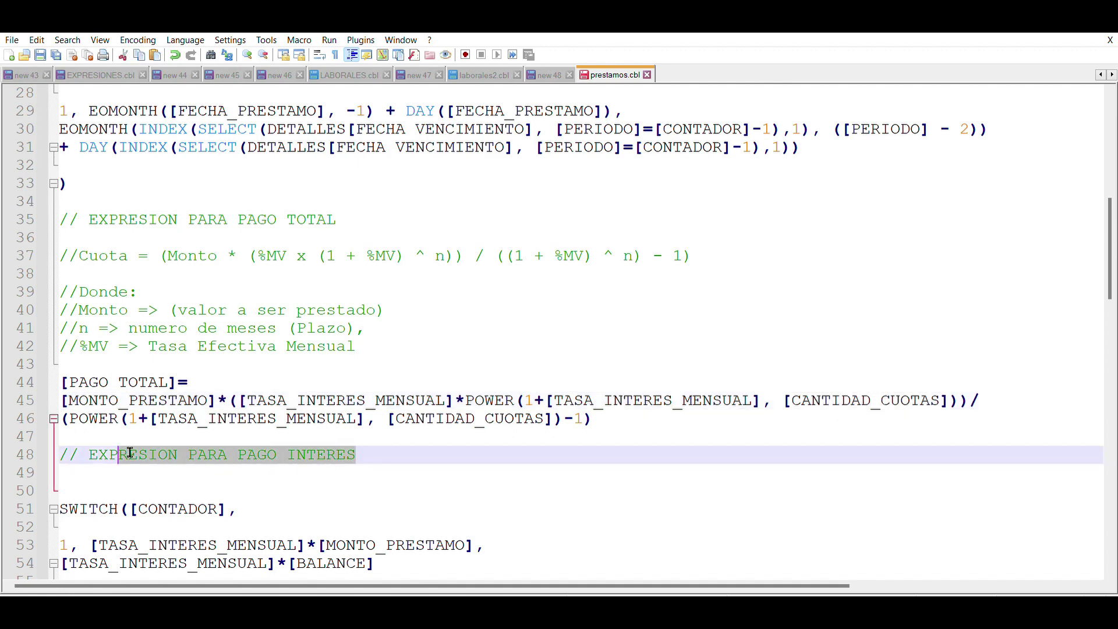
pyautogui.scroll(-1, 213, 486)
pyautogui.click(78, 487)
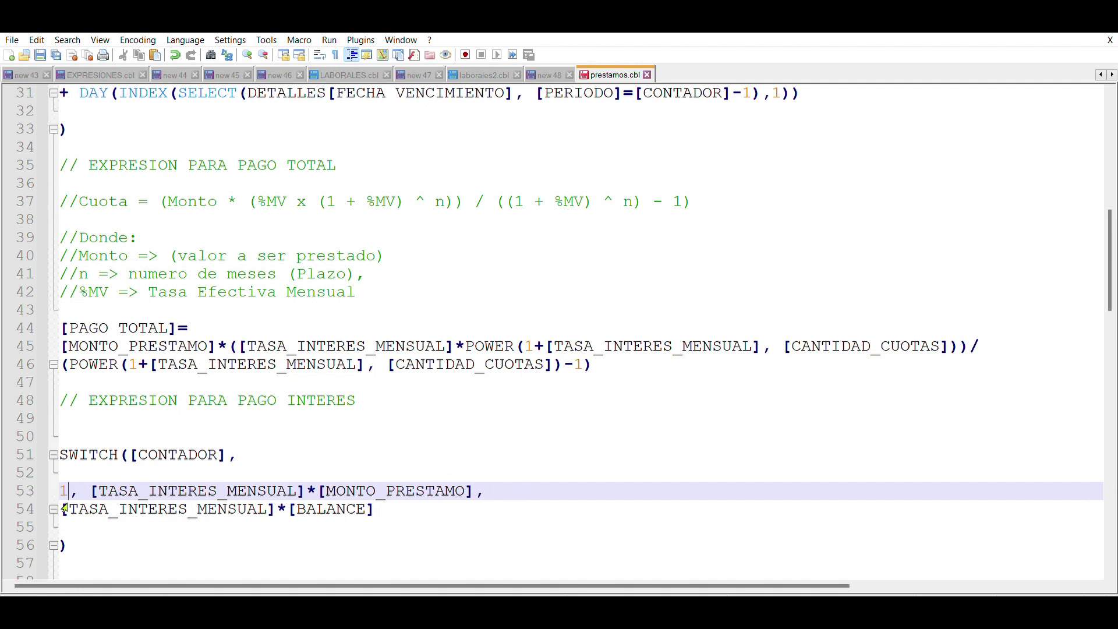
pyautogui.click(394, 510)
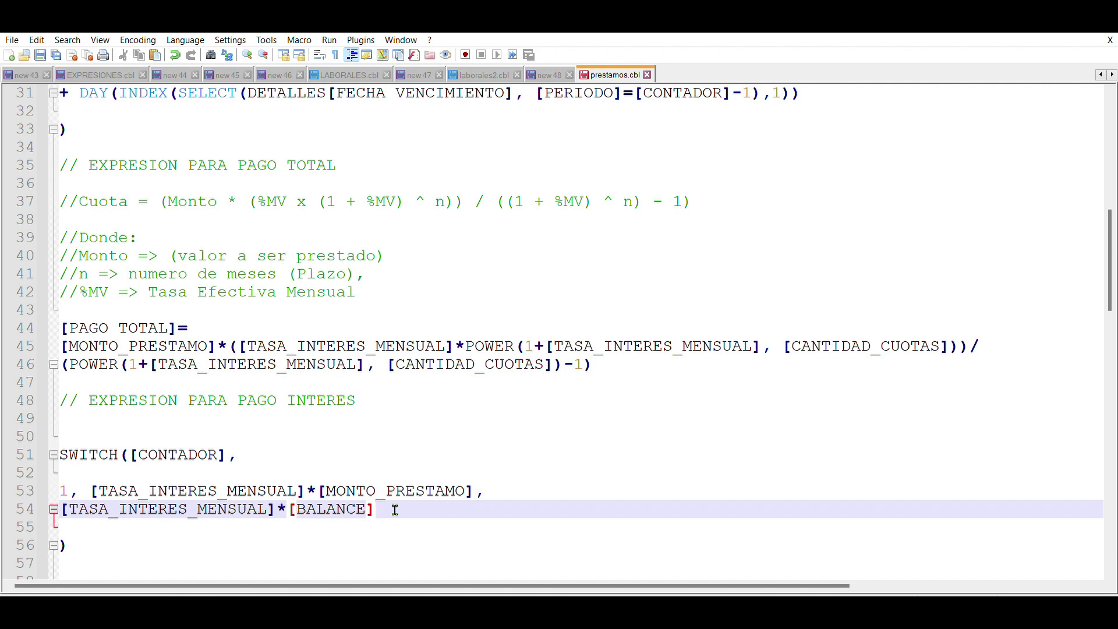
# Delete the misplaced [PAGO TOTAL]-[PAGO INTERES] line under the BALANCE heading, above its SWITCH expression
pyautogui.scroll(-2, 395, 510)
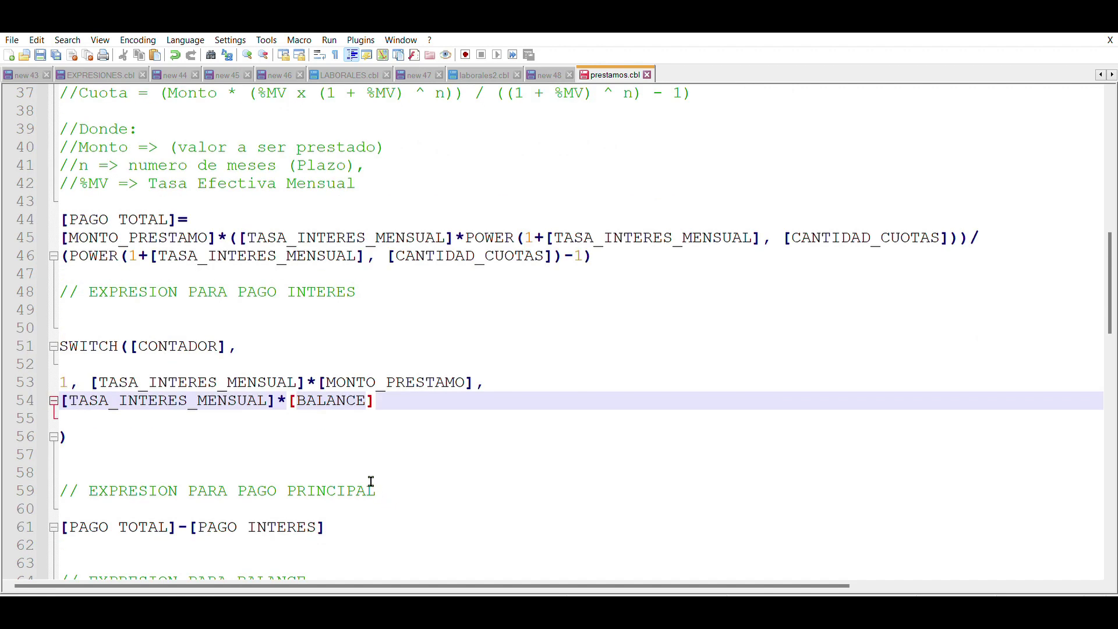
pyautogui.scroll(-2, 369, 481)
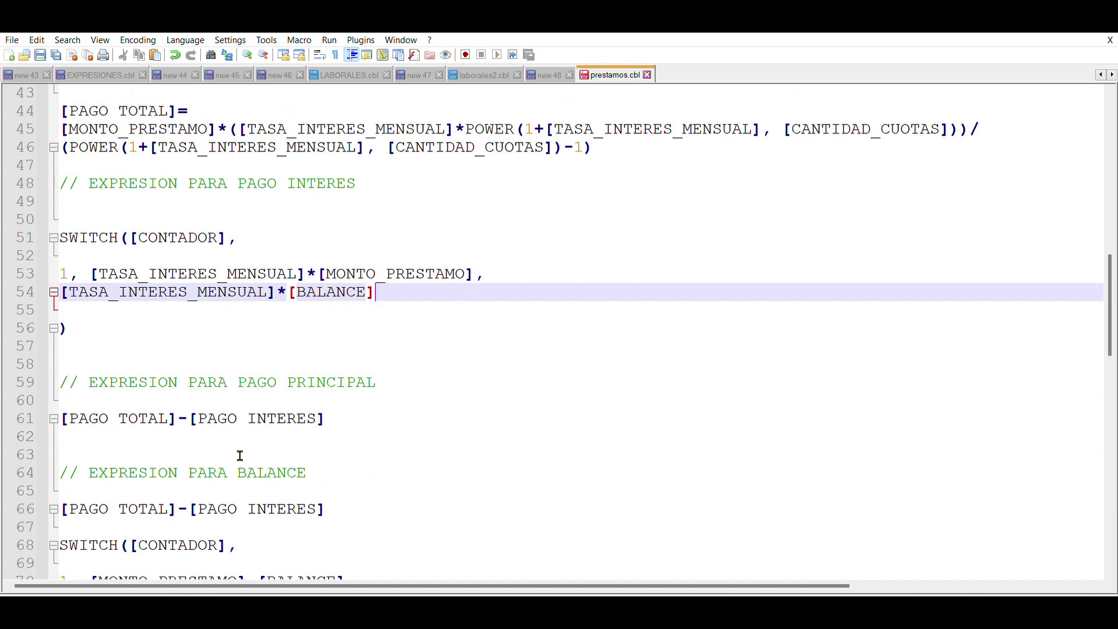
pyautogui.scroll(-2, 298, 452)
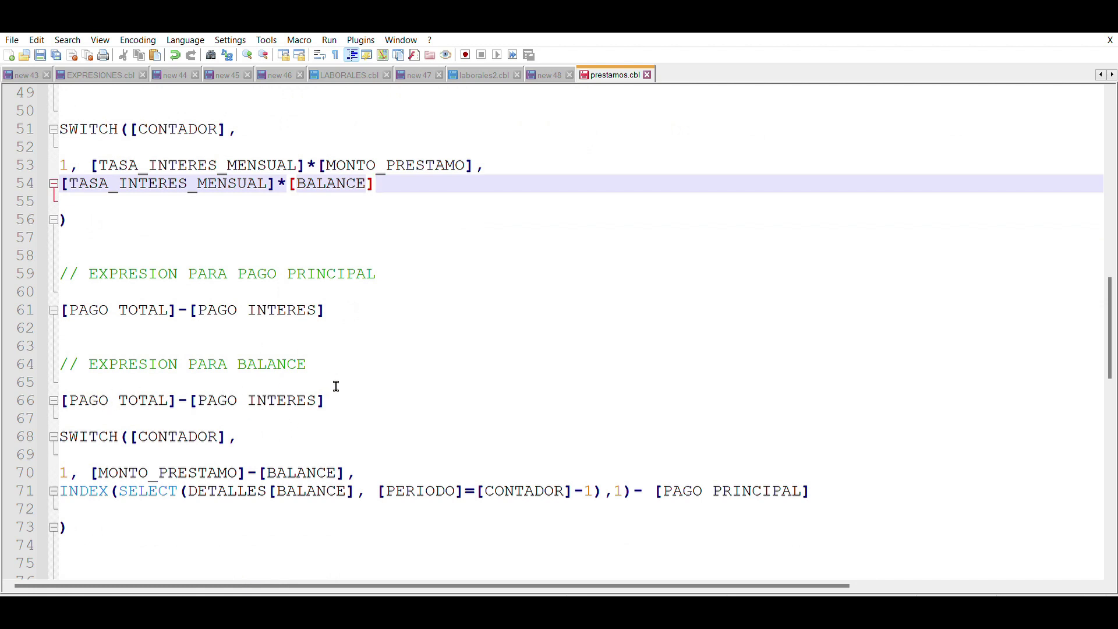
pyautogui.click(377, 393)
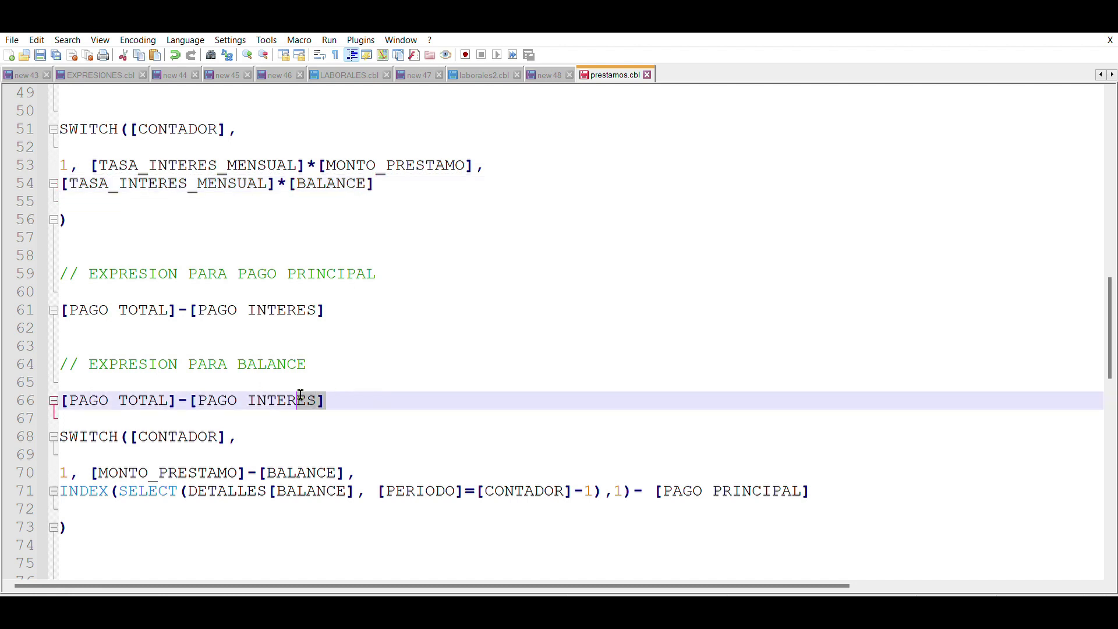
pyautogui.keyDown('shift'); pyautogui.click(61, 399); pyautogui.keyUp('shift')
pyautogui.press('Delete')
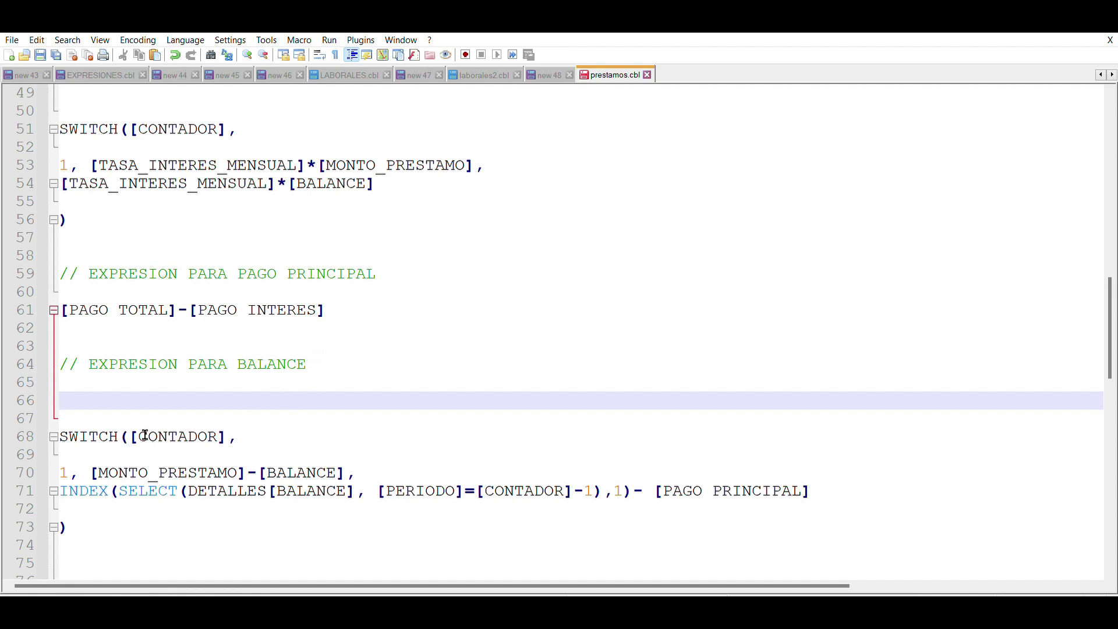
pyautogui.click(79, 468)
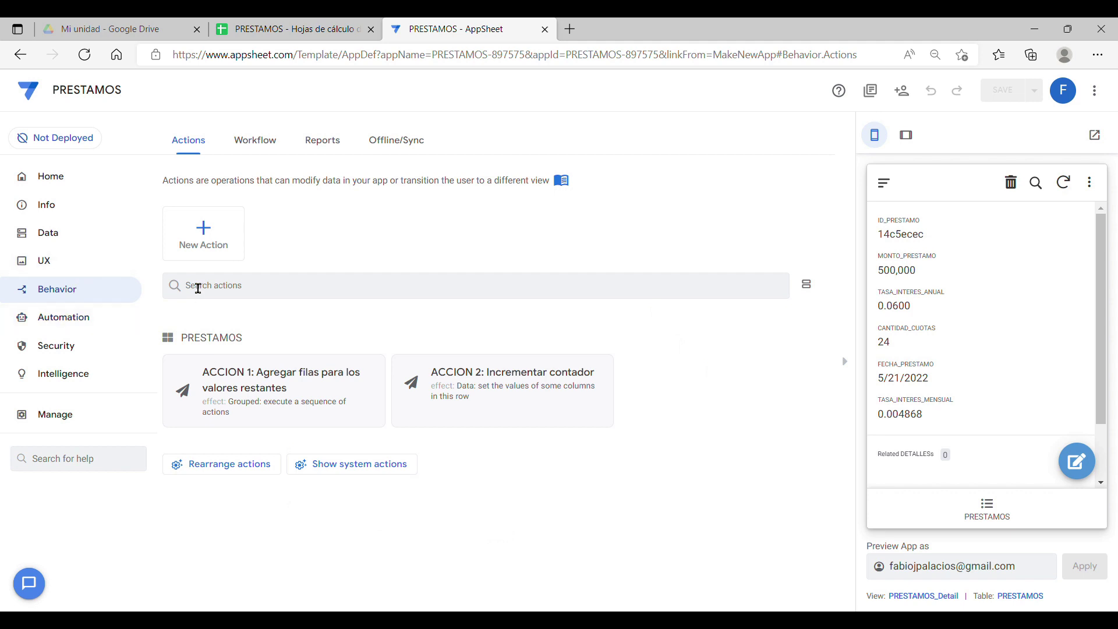
# In AppSheet, create the PRESTAMOS action "ACCION 3: Agregar FILA" that adds a new row to the DETALLES table using values from this row
pyautogui.click(224, 244)
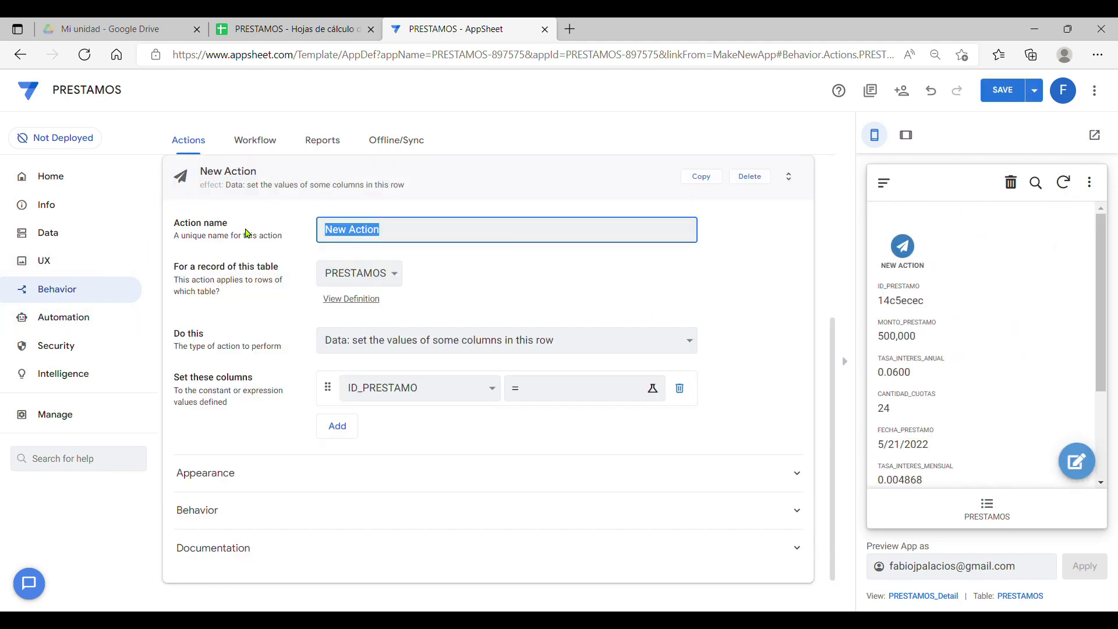
pyautogui.write('ACCION 3: Agregar FILA')
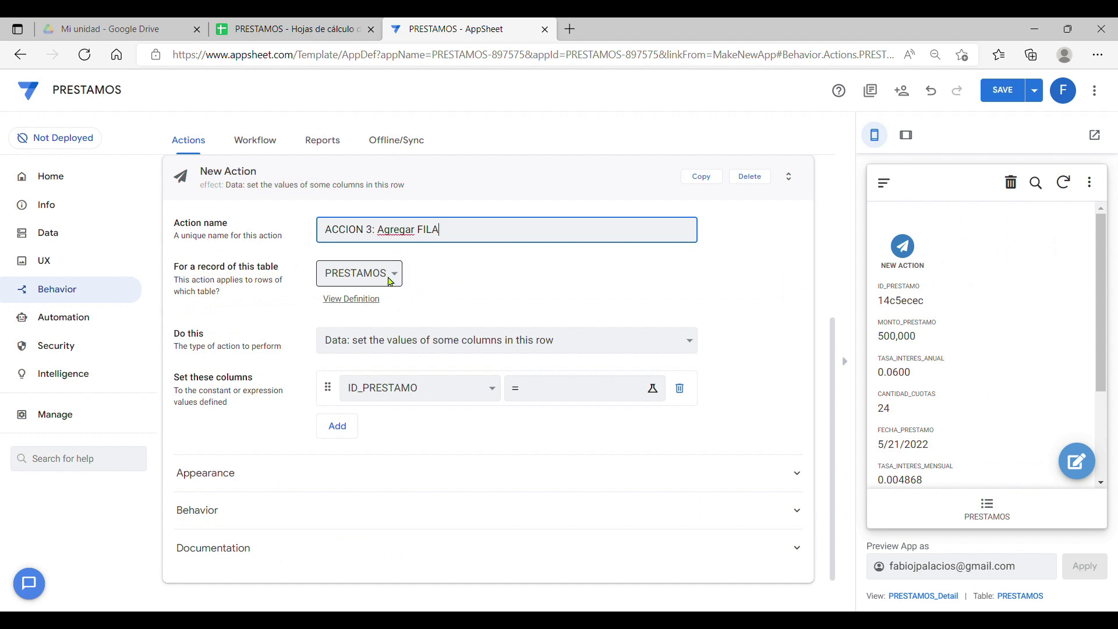
pyautogui.click(689, 345)
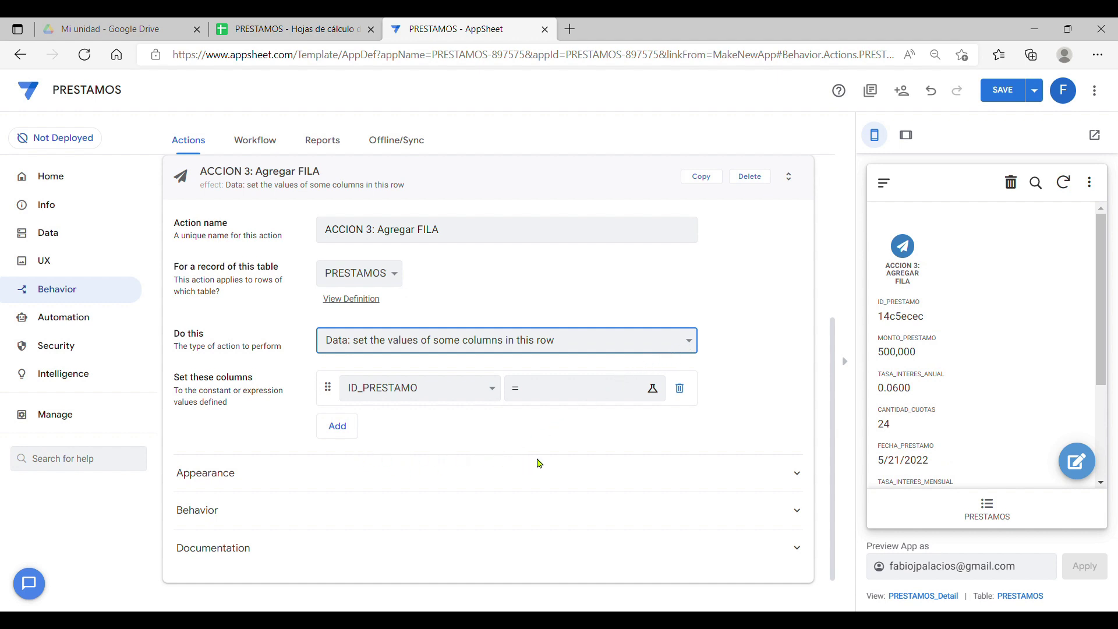
pyautogui.click(539, 463)
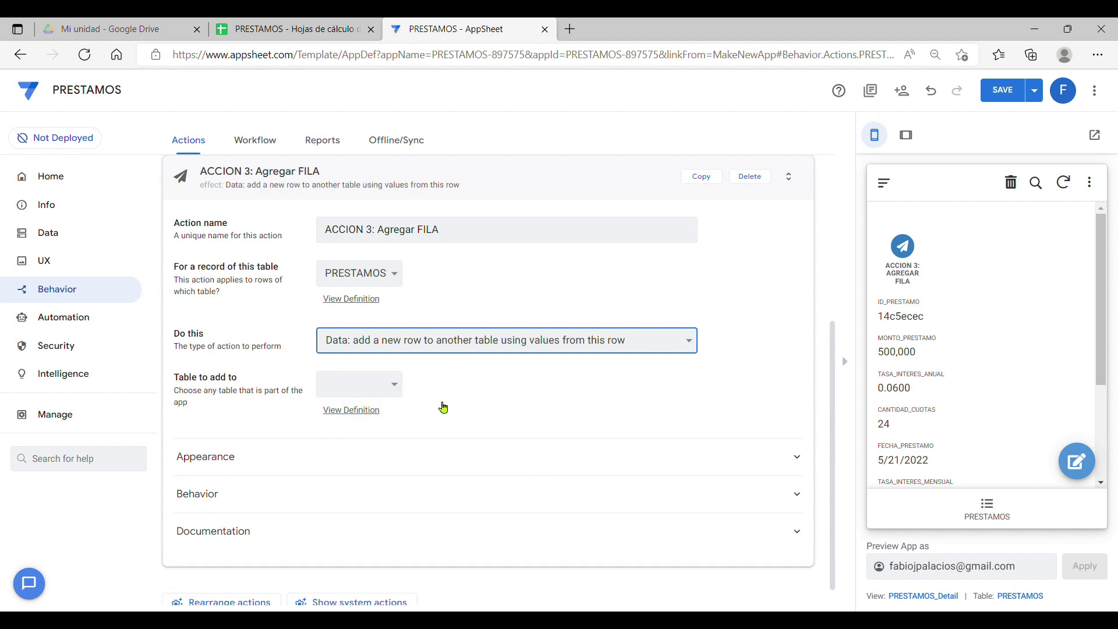
pyautogui.click(396, 390)
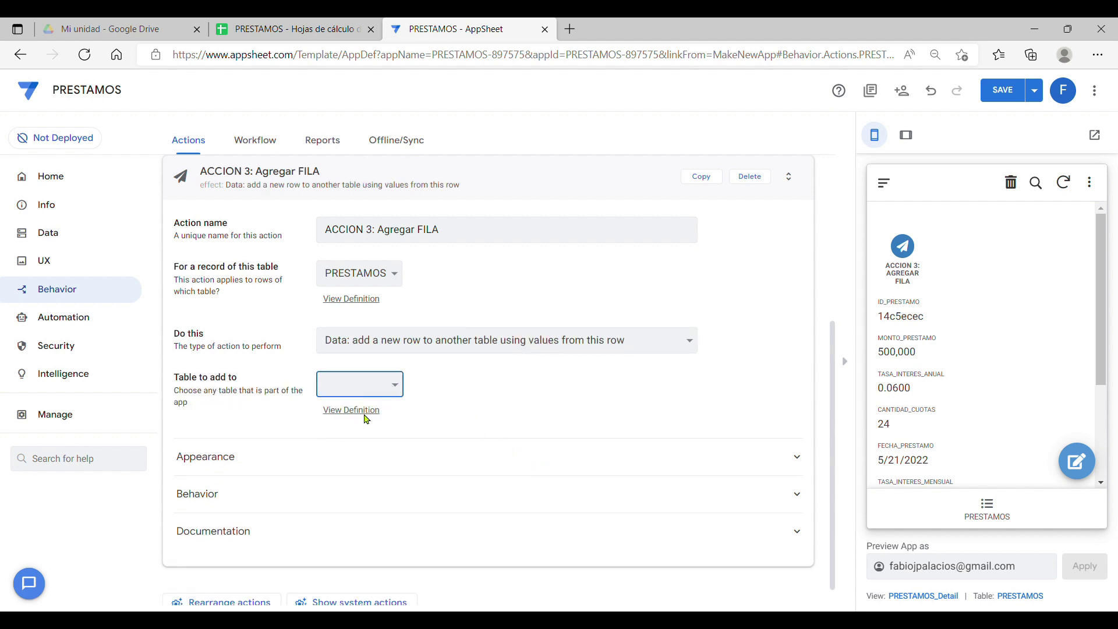
pyautogui.click(375, 421)
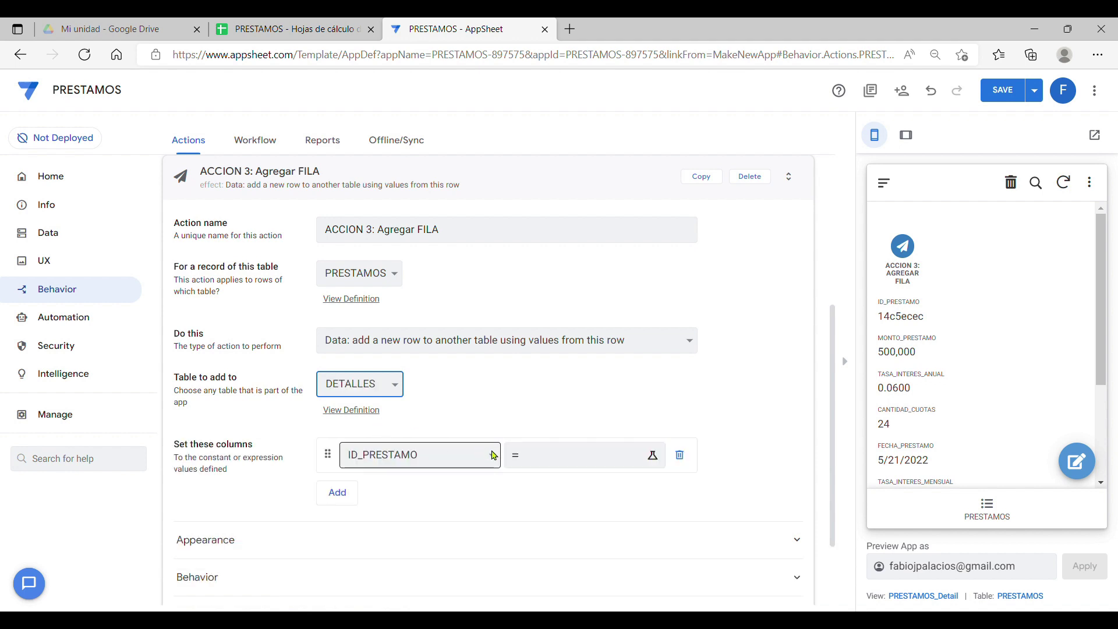
# Set the PERIODO column of the new DETALLES row to the expression [CONTADOR]
pyautogui.click(493, 455)
pyautogui.click(406, 307)
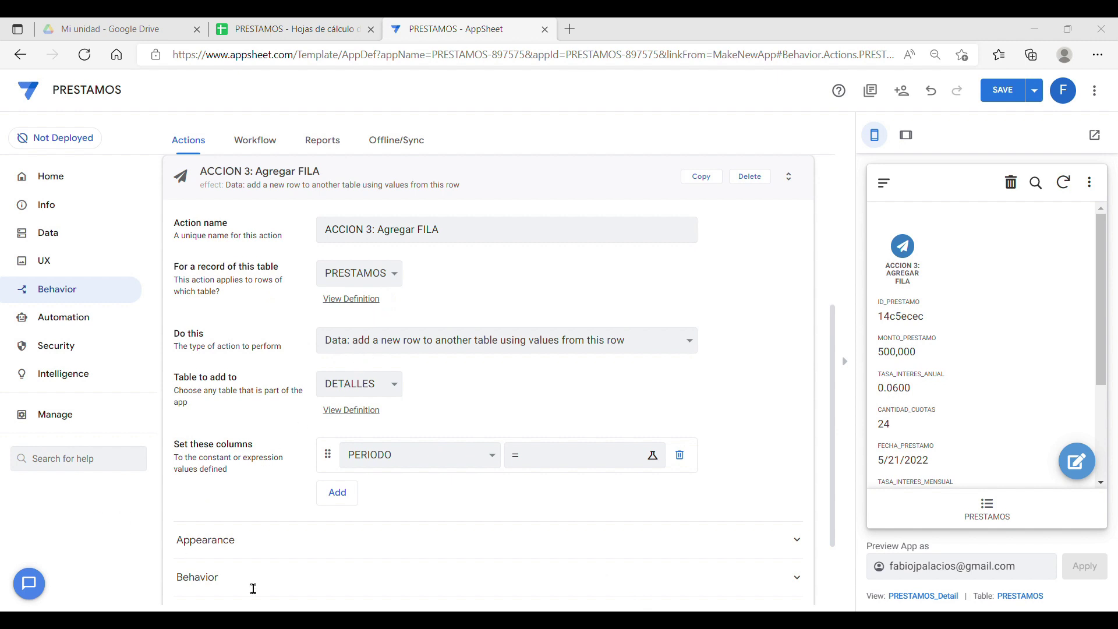
pyautogui.click(531, 455)
pyautogui.write('[CONTADOR]')
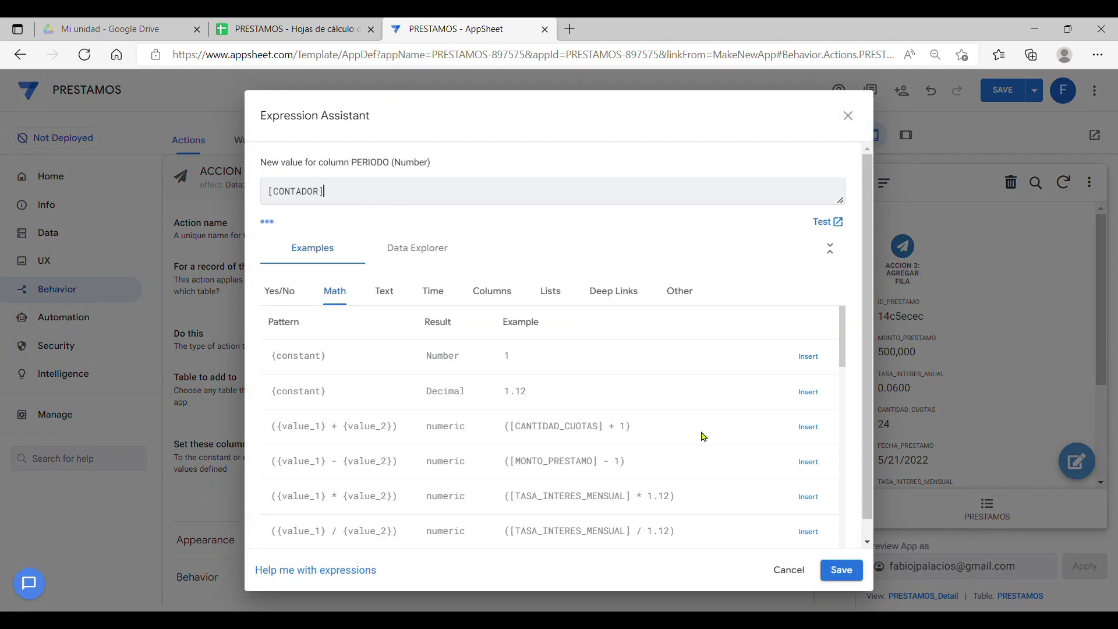
pyautogui.click(844, 573)
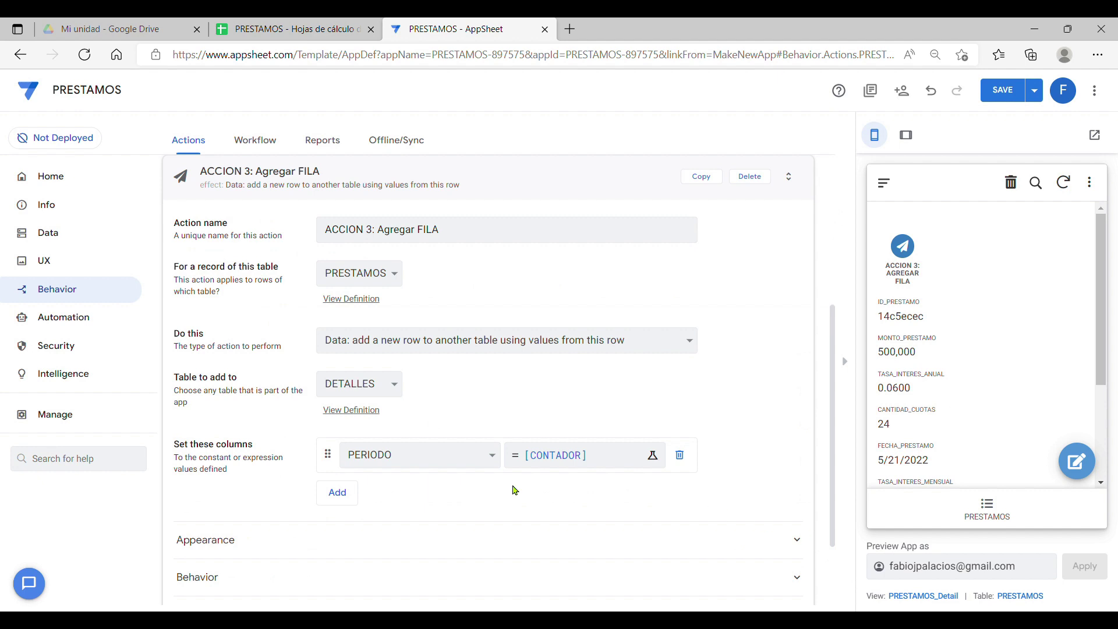
# Add the FECHA VENCIMIENTO column to the values ACCION 3 sets in the new DETALLES row and open its expression
pyautogui.click(337, 493)
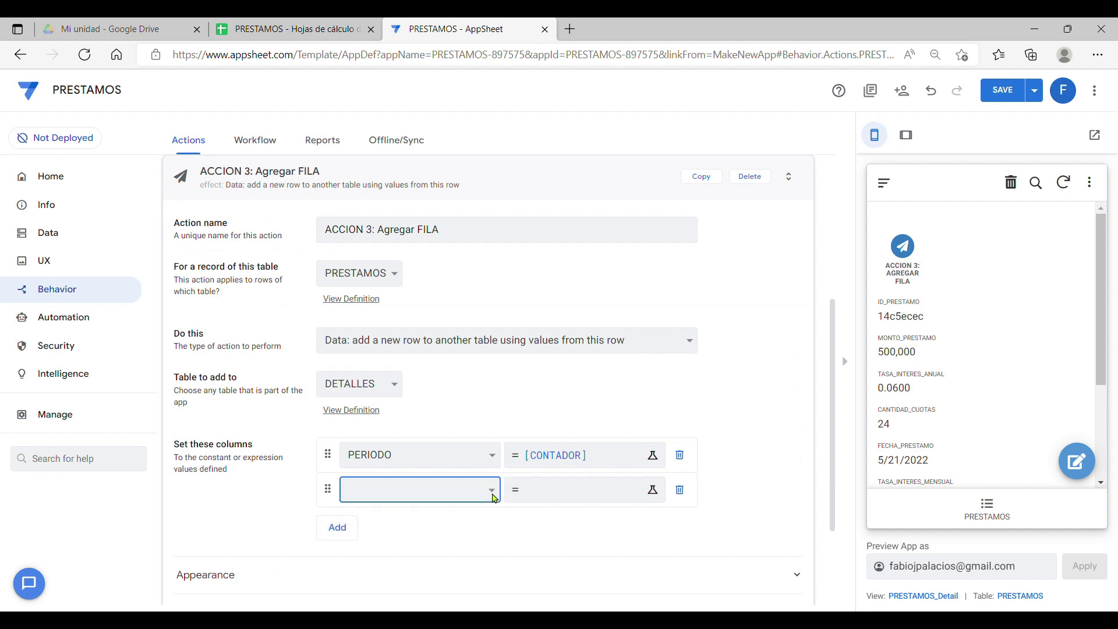
pyautogui.click(414, 363)
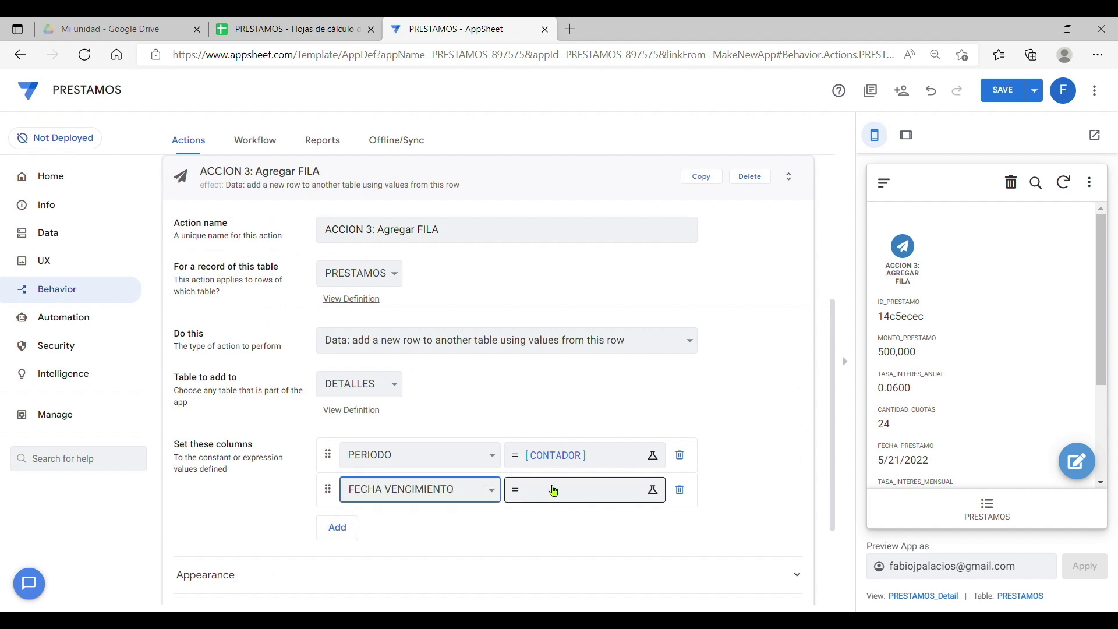
pyautogui.click(566, 495)
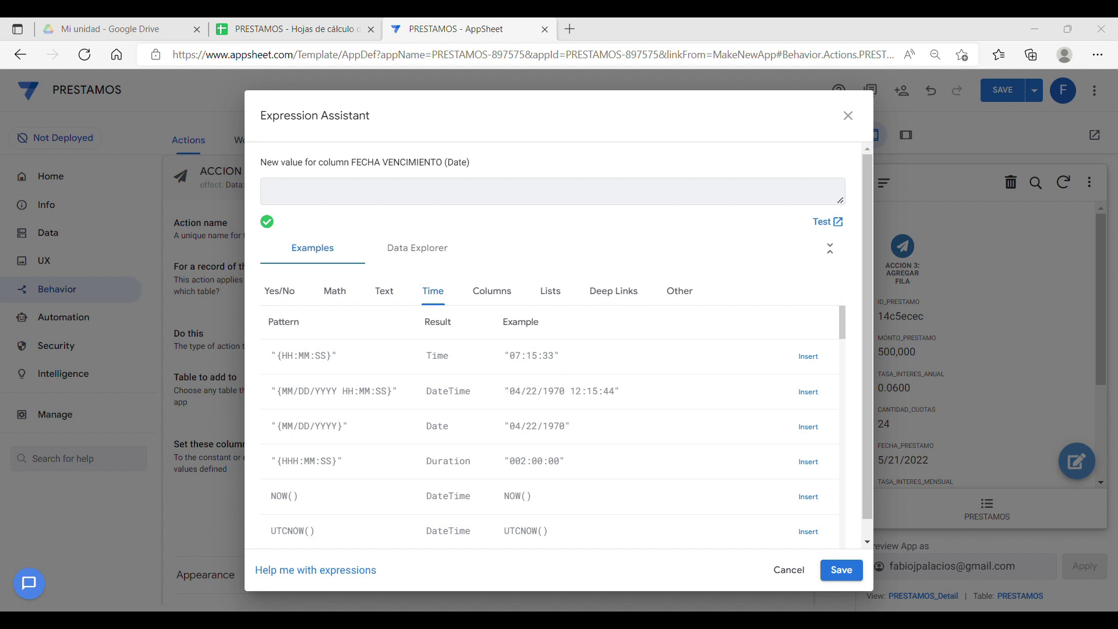
# Try a SWITCH([CONTADOR], ...) expression for FECHA VENCIMIENTO that looks up the previous period's due date in DETALLES, and clear it
pyautogui.click(341, 180)
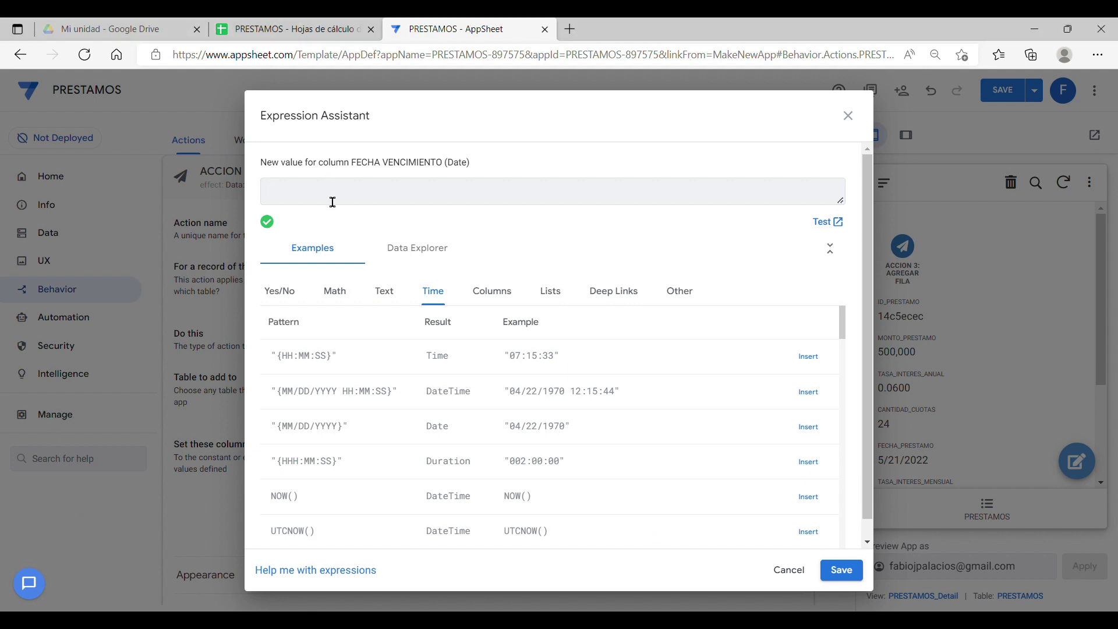
pyautogui.write('SWITCH([CONTADOR],  1, EOMONTH([FECHA_PRESTAMO], -1) + DAY([FECHA_PRESTAMO]), EOMONTH(INDEX(SELECT(DETALLES[FECHA VENCIMIENTO], [PERIODO]=[CONTADOR]-1),1), ([PERIODO] - 2)) + DAY(INDEX(SELECT(DETALLES[FECHA VENCIMIENTO], [PERIODO]=[CONTADOR]-1),1))  )')
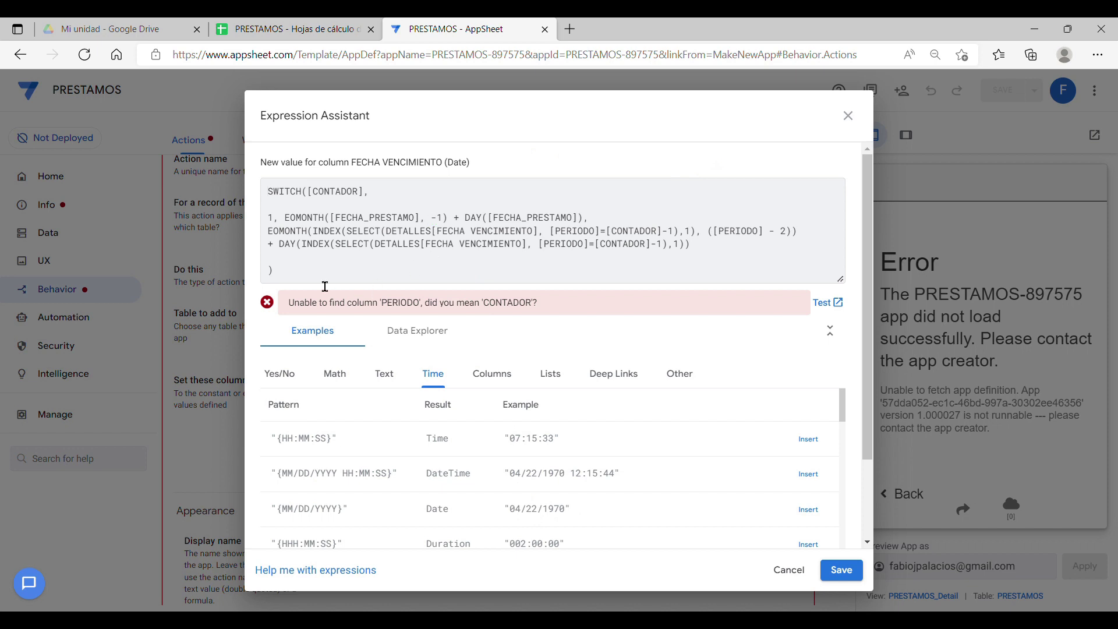
pyautogui.moveTo(309, 281); pyautogui.dragTo(170, 178)
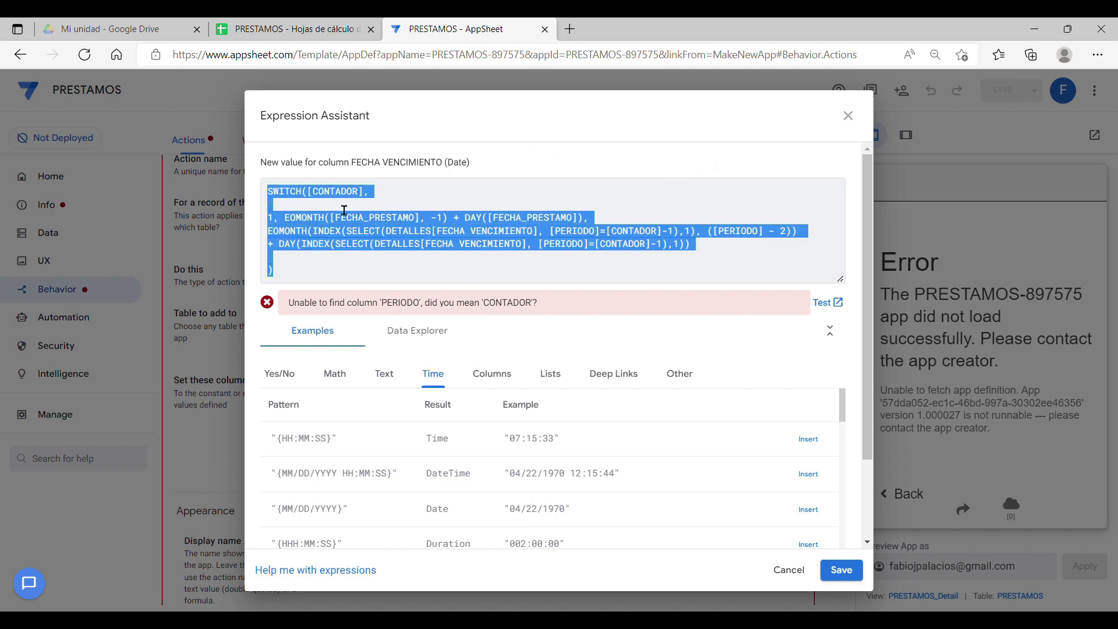
pyautogui.press('BackSpace')
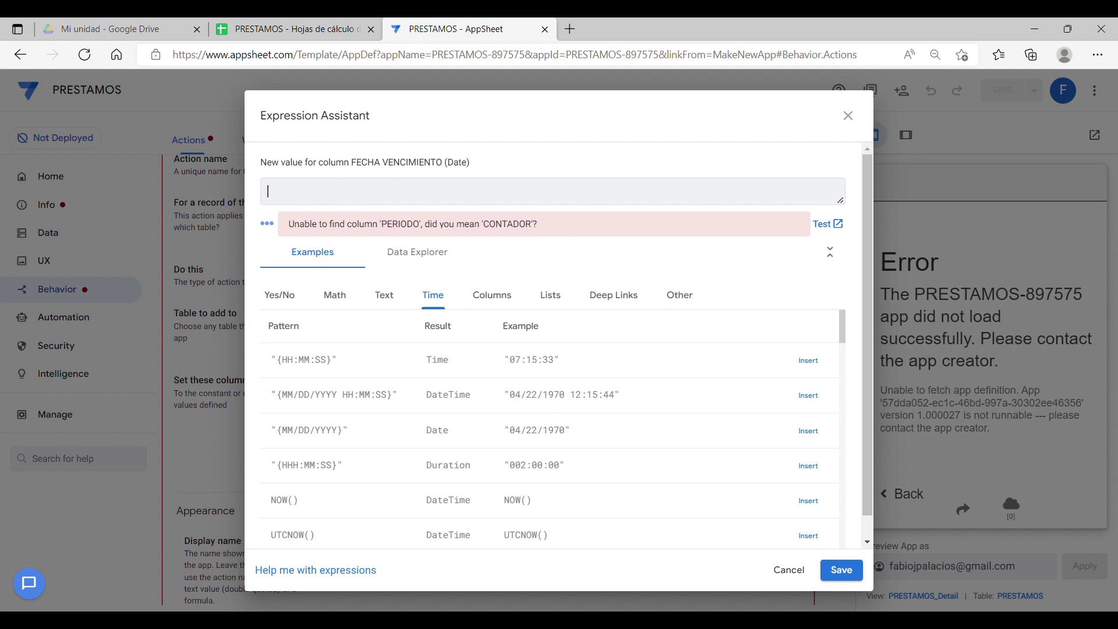
# Set FECHA VENCIMIENTO to the expression (EOMONTH([FECHA_PRESTAMO], [CONTADOR]-1) + DAY([FECHA_PRESTAMO])) and save it
pyautogui.hotkey('alt', 'Tab')
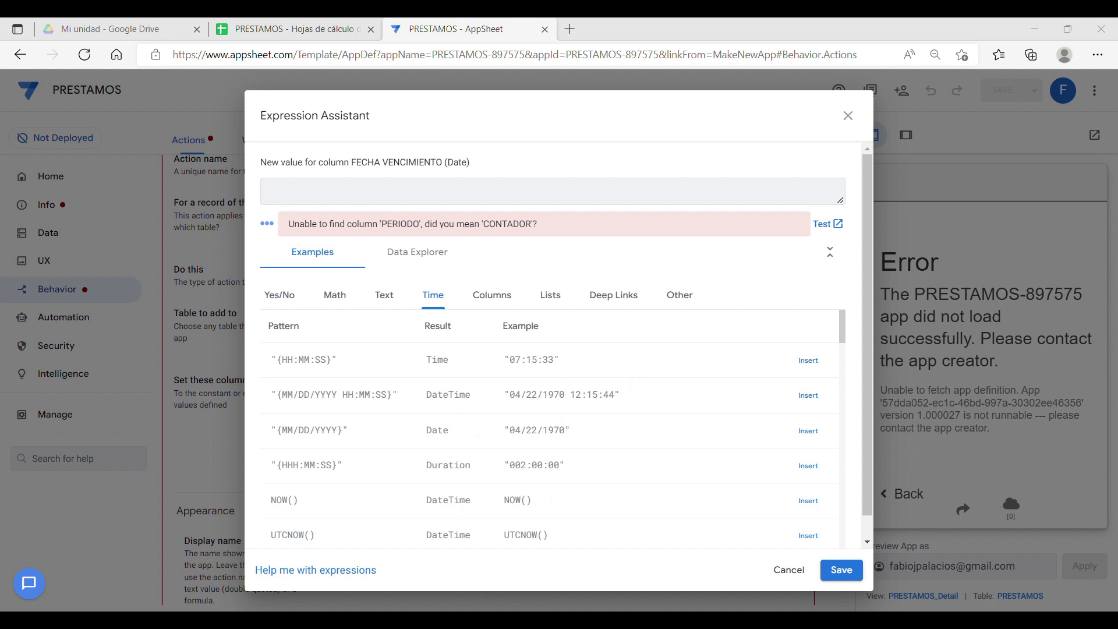
pyautogui.hotkey('alt', 'Tab')
pyautogui.write('(EOMONTH([FECHA_PRESTAMO], [CONTADOR]-1) + DAY([FECHA_PRESTAMO]))')
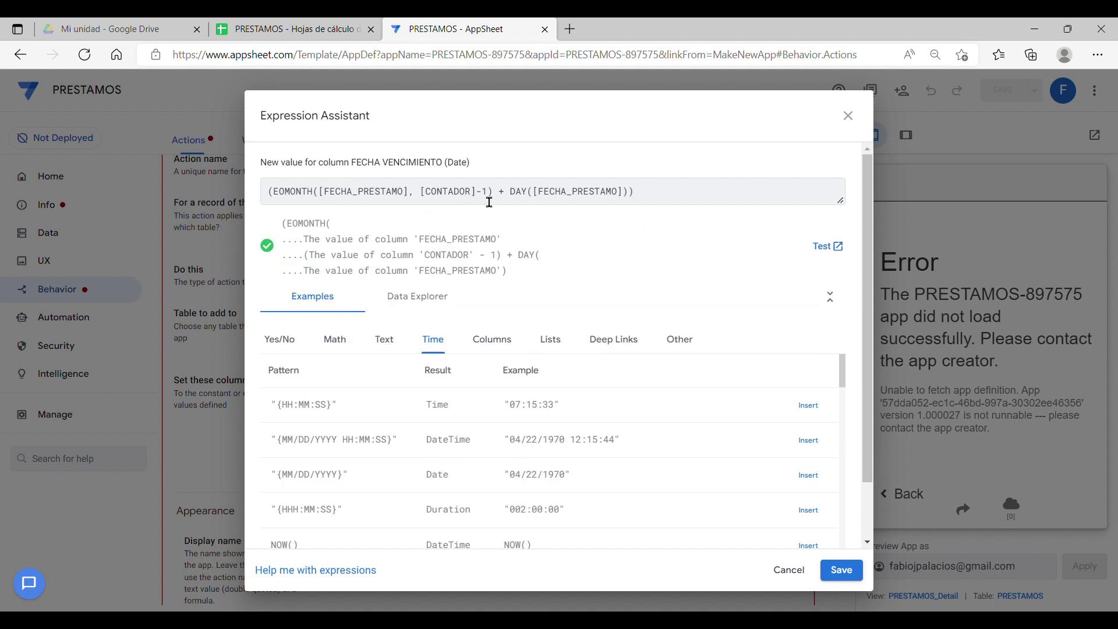
pyautogui.moveTo(478, 200); pyautogui.dragTo(437, 198)
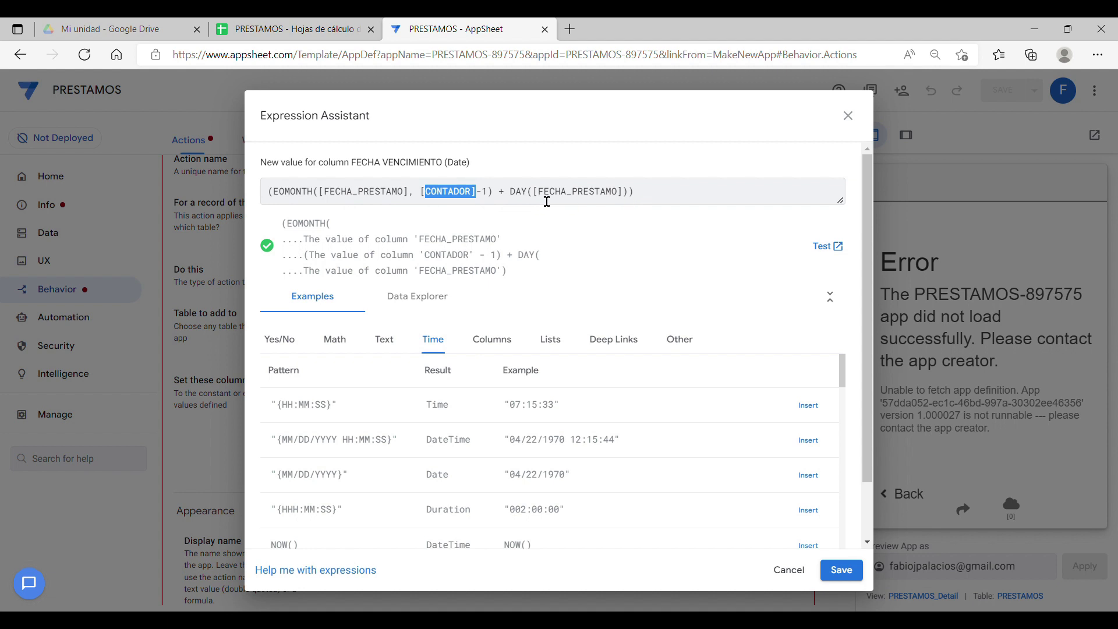
pyautogui.moveTo(628, 193); pyautogui.dragTo(546, 200)
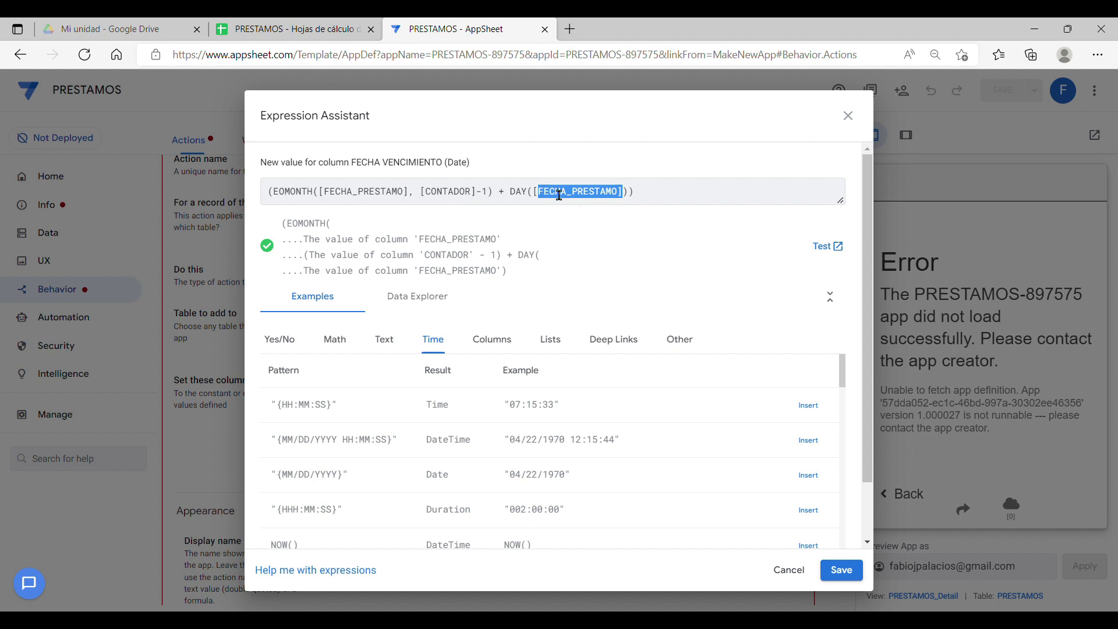
pyautogui.click(658, 202)
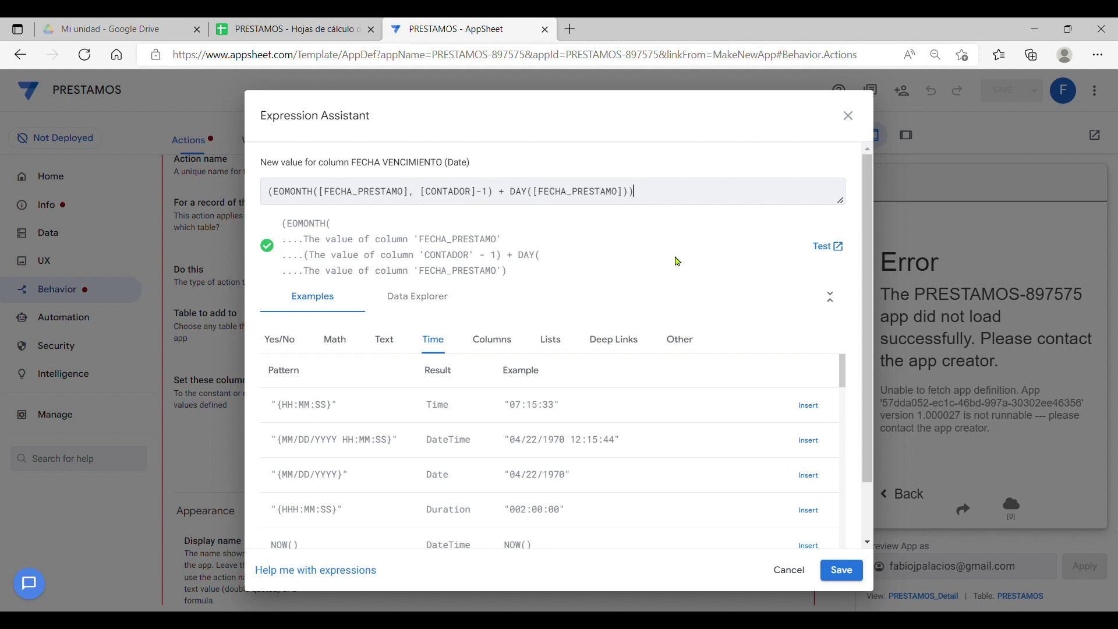
pyautogui.click(840, 570)
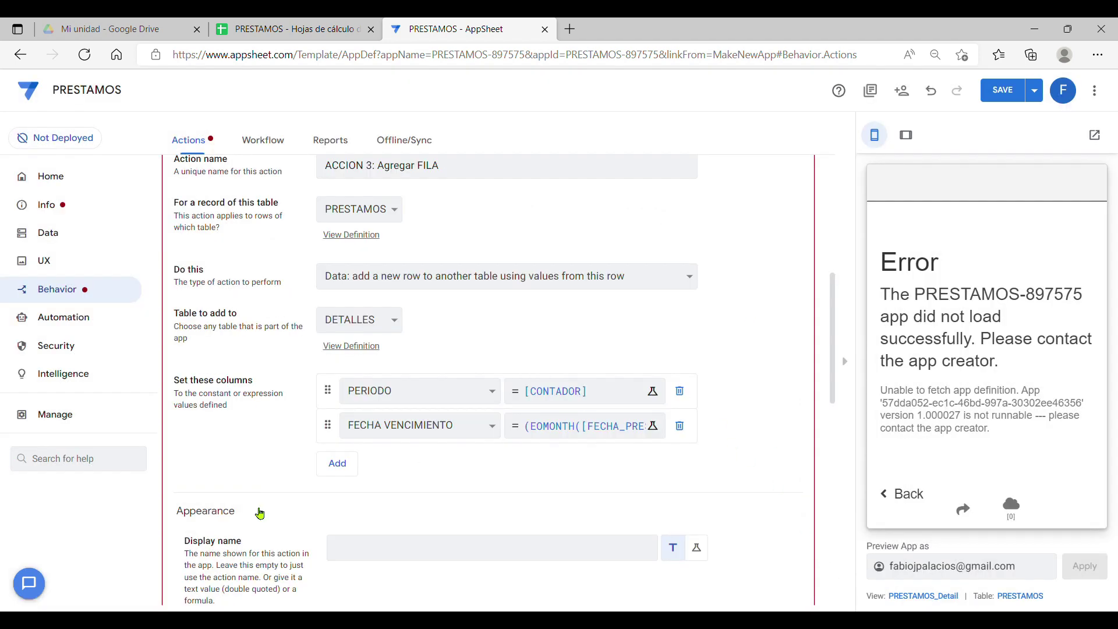
# Add PAGO TOTAL with the expression [MONTO_PRESTAMO]*([TASA_INTERES_MENSUAL]*POWER(1+[TASA_INTERES_MENSUAL], [CANTIDAD_CUOTAS]))/(POWER(1+[TASA_INTERES_MENSUAL], [CANTIDAD_CUOTAS])-1)
pyautogui.click(348, 466)
pyautogui.click(492, 463)
pyautogui.click(429, 343)
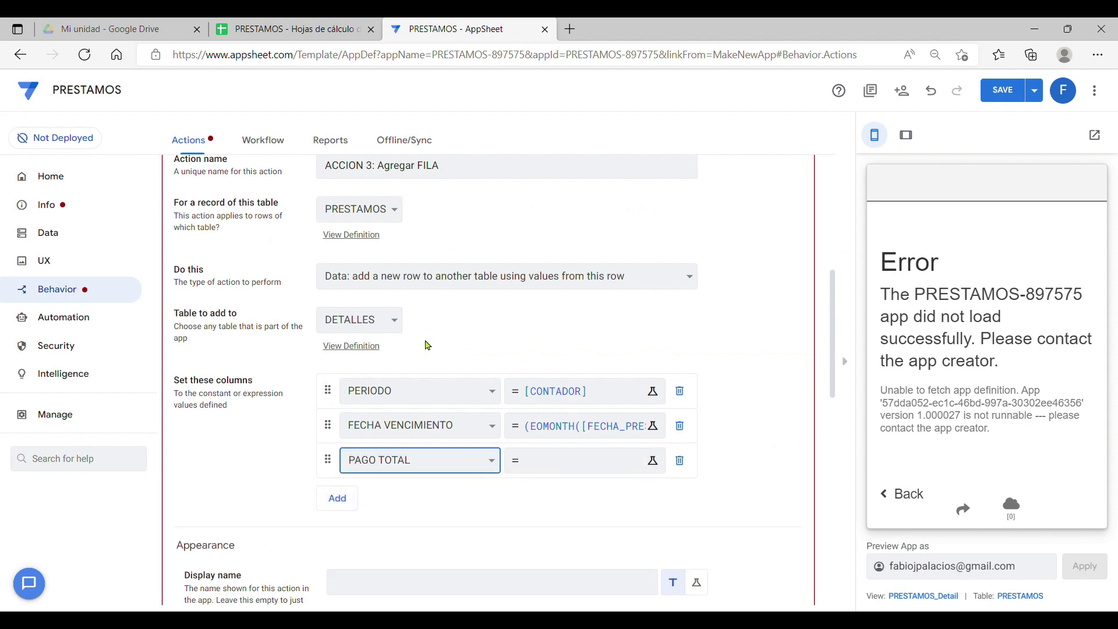
pyautogui.click(520, 460)
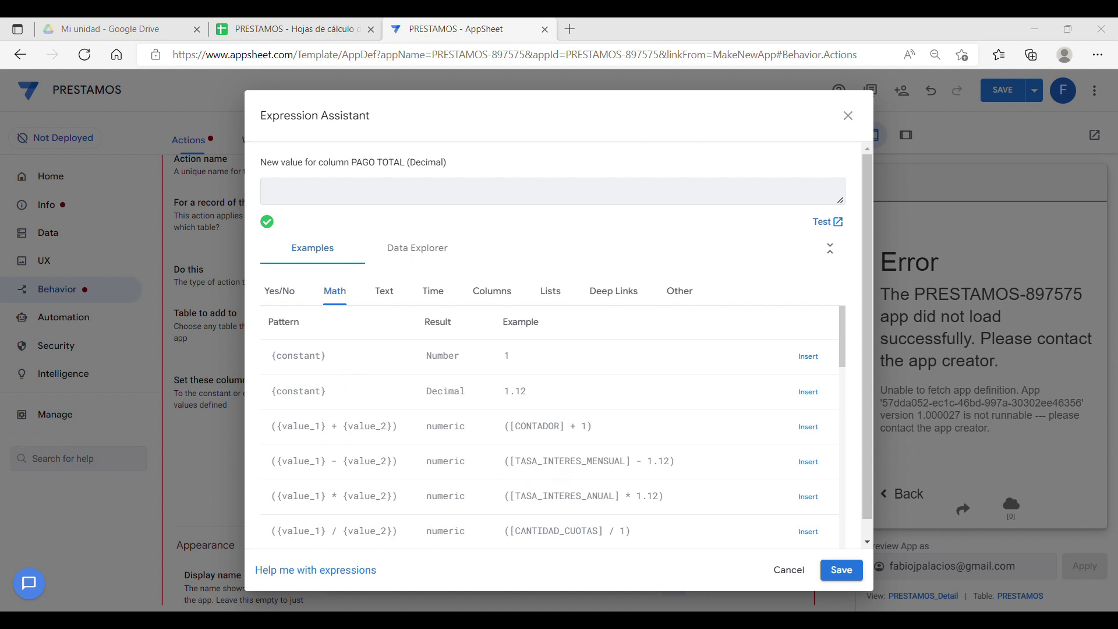
pyautogui.click(365, 198)
pyautogui.write('[PAGO TOTAL]= [MONTO_PRESTAMO]*([TASA_INTERES_MENSUAL]*POWER(1+[TASA_INTERES_MENSUAL], [CANTIDAD_CUOTAS]))/(POWER(1+[TASA_INTERES_MENSUAL], [CANTIDAD_CUOTAS])-1)')
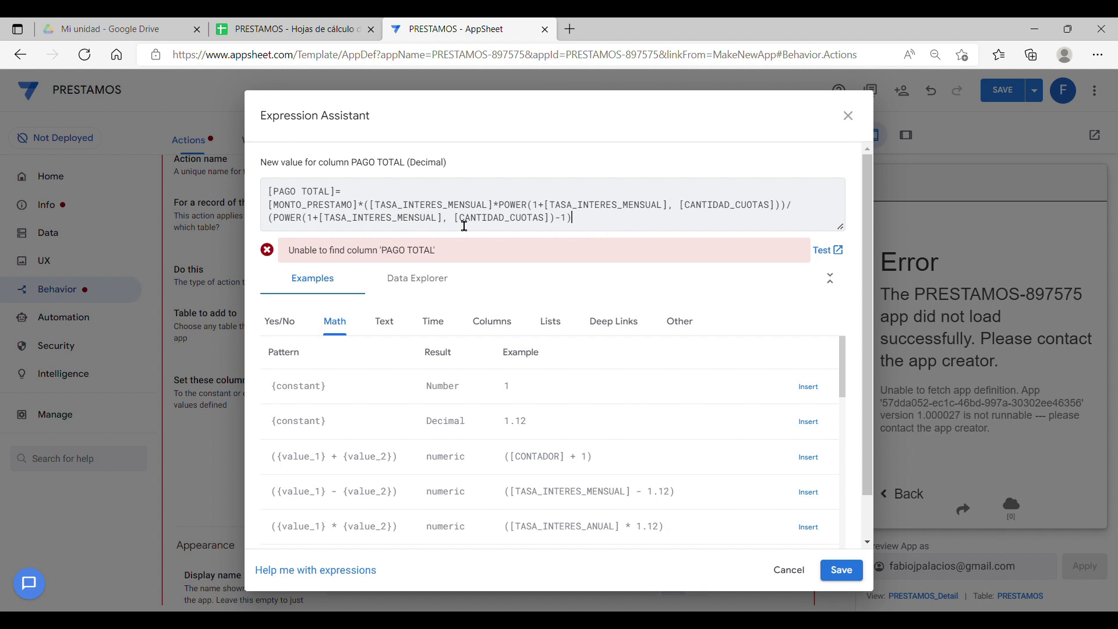
pyautogui.moveTo(342, 191); pyautogui.dragTo(250, 191)
pyautogui.press('BackSpace')
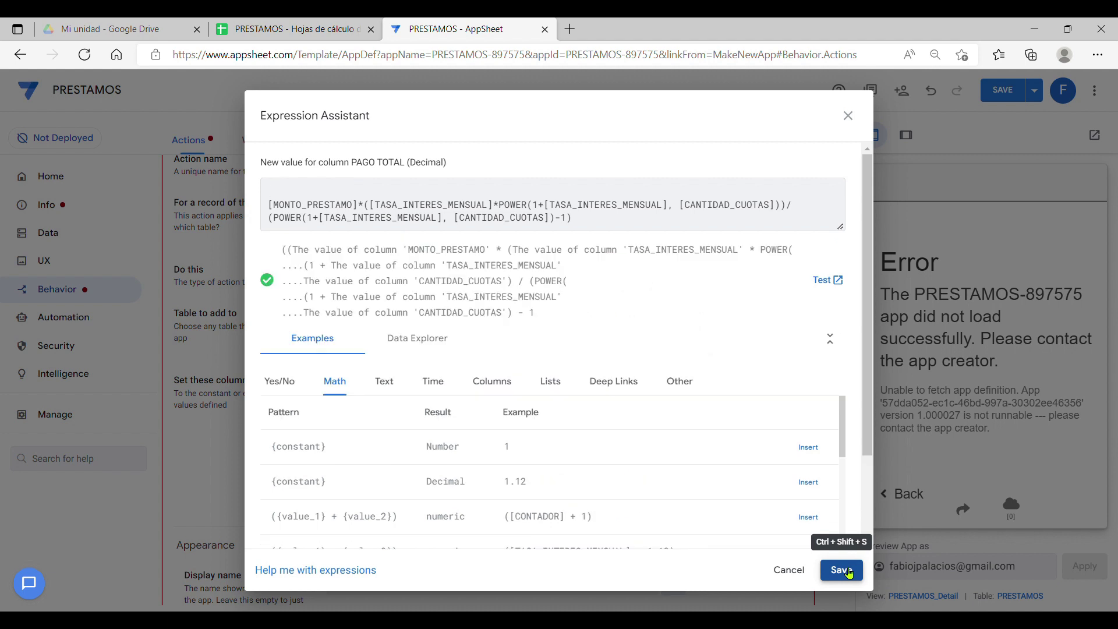
pyautogui.click(849, 573)
# Add the PAGO INTERES column to the values set in the new DETALLES row and open its expression
pyautogui.click(349, 498)
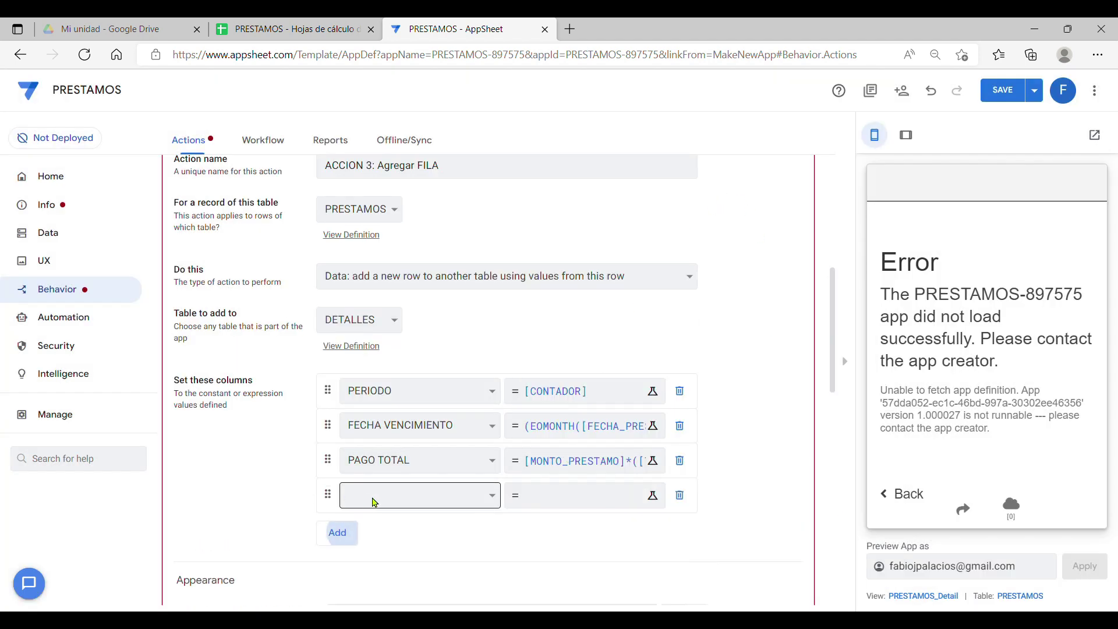
pyautogui.click(490, 498)
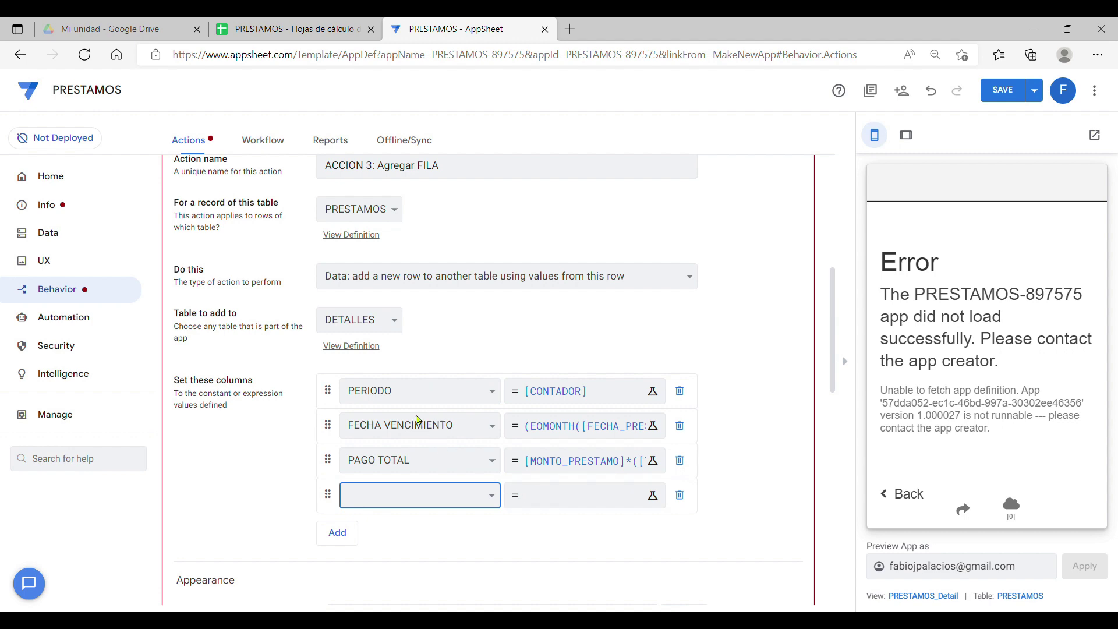
pyautogui.click(413, 395)
pyautogui.click(546, 496)
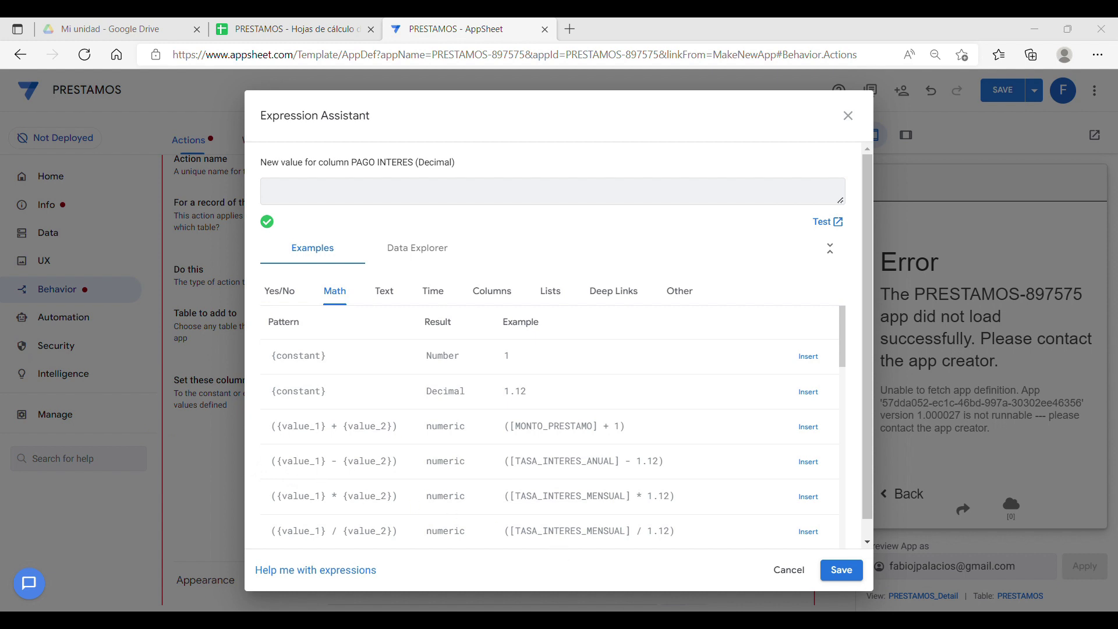
# Try SWITCH([CONTADOR], 1, [TASA_INTERES_MENSUAL]*[MONTO_PRESTAMO], [TASA_INTERES_MENSUAL]*[BALANCE]) as the PAGO INTERES expression, and clear it
pyautogui.click(361, 198)
pyautogui.write('SWITCH([CONTADOR],  1, [TASA_INTERES_MENSUAL]*[MONTO_PRESTAMO], [TASA_INTERES_MENSUAL]*[BALANCE]  )')
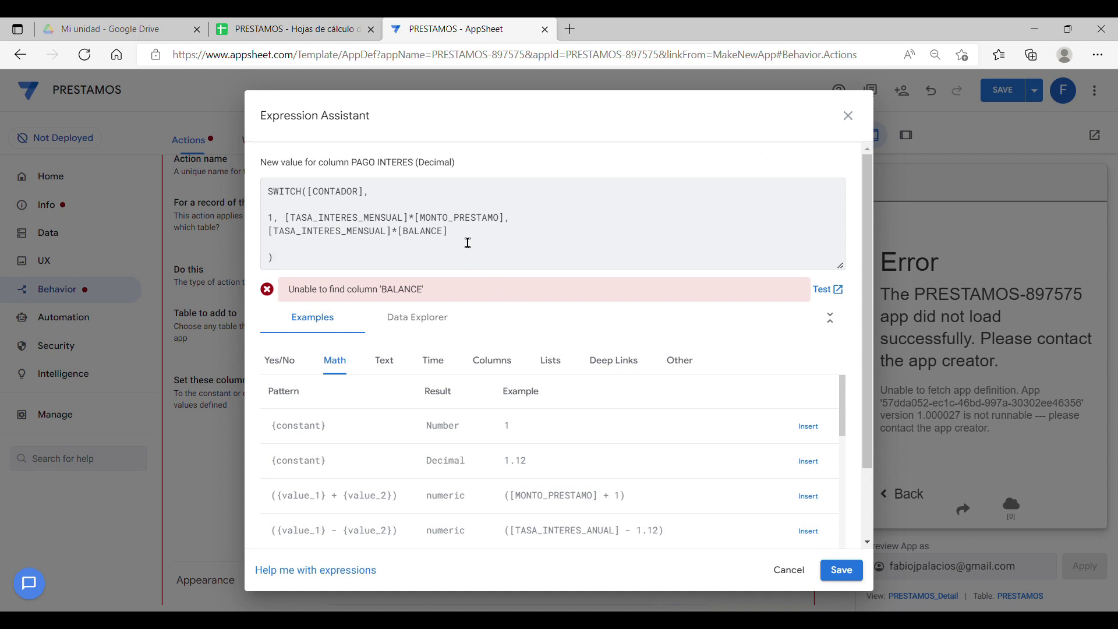
pyautogui.moveTo(461, 242); pyautogui.dragTo(409, 242)
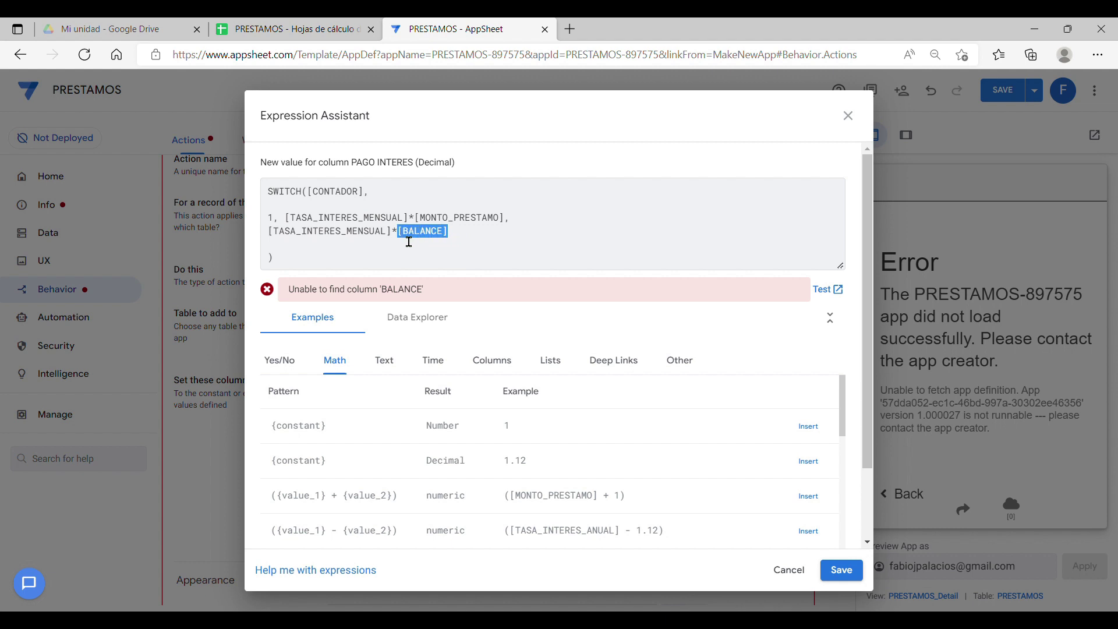
pyautogui.click(463, 243)
pyautogui.moveTo(463, 240); pyautogui.dragTo(406, 242)
pyautogui.moveTo(297, 267); pyautogui.dragTo(220, 178)
pyautogui.press('BackSpace')
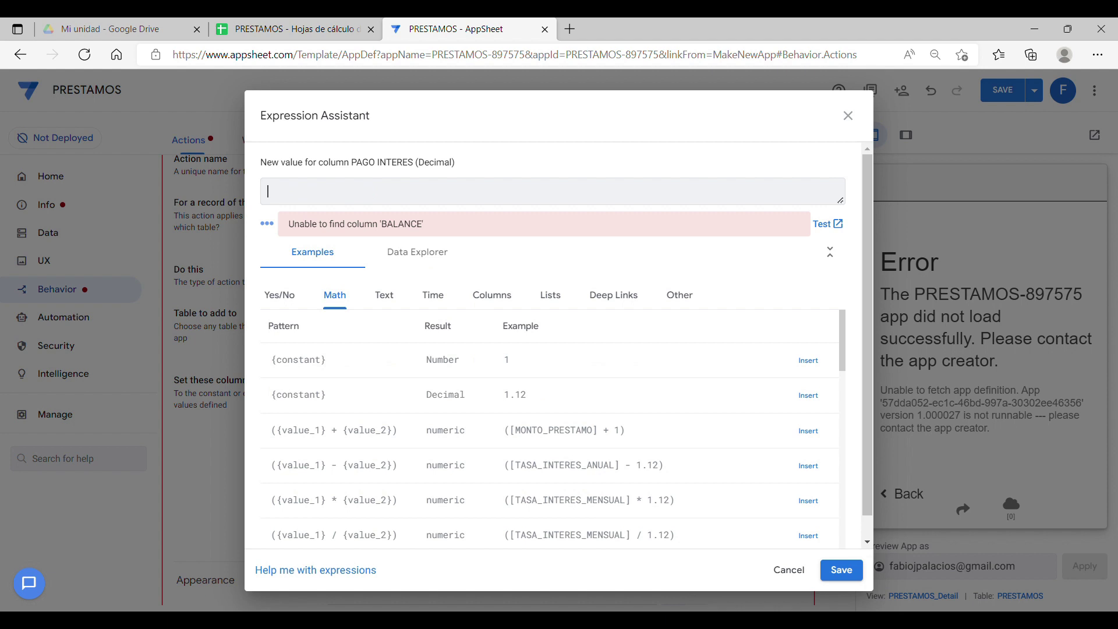
# Set PAGO INTERES to SWITCH([CONTADOR], 1, [TASA_INTERES_MENSUAL]*[MONTO_PRESTAMO], [TASA_INTERES_MENSUAL]*INDEX(SELECT(DETALLES[BALANCE], AND([PERIODO]=[CONTADOR]-1, [ID_PRESTAMO]=[_THISROW].[ID_PRESTAMO])),1)) and save the app
pyautogui.click(539, 619)
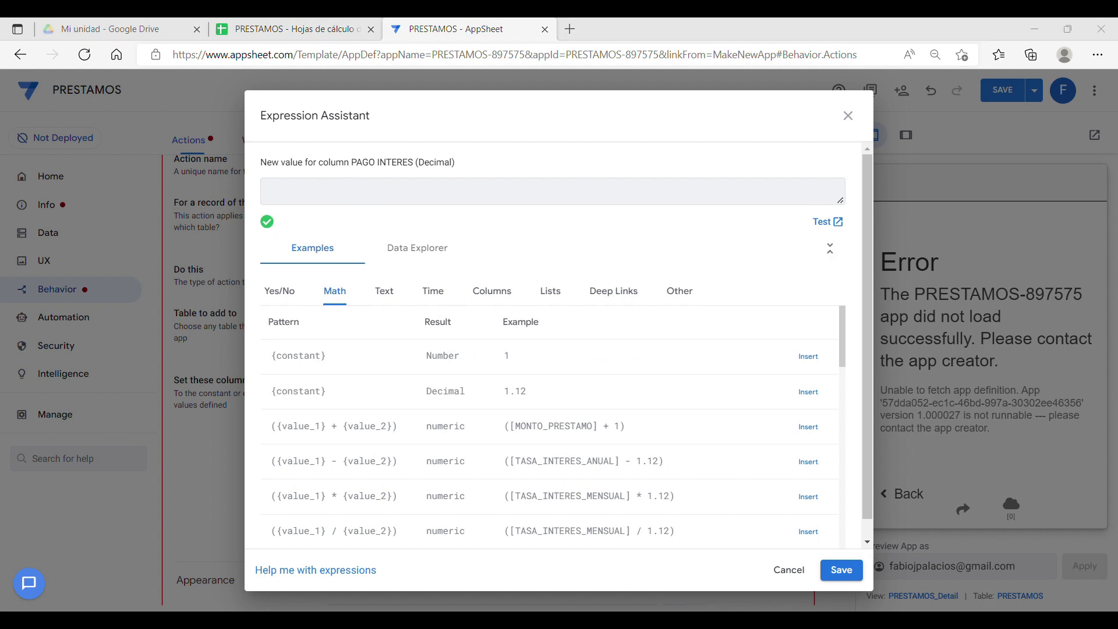
pyautogui.click(538, 619)
pyautogui.write('SWITCH([CONTADOR],  1, [TASA_INTERES_MENSUAL]*[MONTO_PRESTAMO], [TASA_INTERES_MENSUAL]*INDEX(SELECT(DETALLES[BALANCE], AND([PERIODO]=[CONTADOR]-1, [ID_PRESTAMO]=[_THISROW].[ID_PRESTAMO])),1)  )')
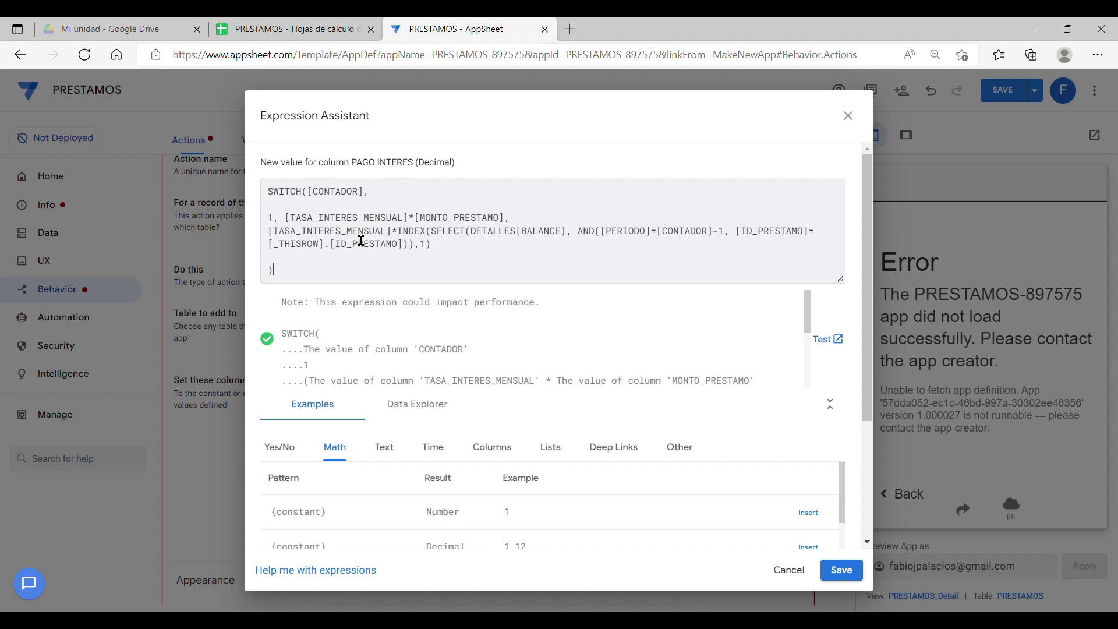
pyautogui.moveTo(400, 241); pyautogui.dragTo(300, 240)
pyautogui.click(455, 248)
pyautogui.moveTo(735, 233); pyautogui.dragTo(812, 242)
pyautogui.moveTo(404, 257); pyautogui.dragTo(273, 256)
pyautogui.moveTo(737, 232); pyautogui.dragTo(809, 243)
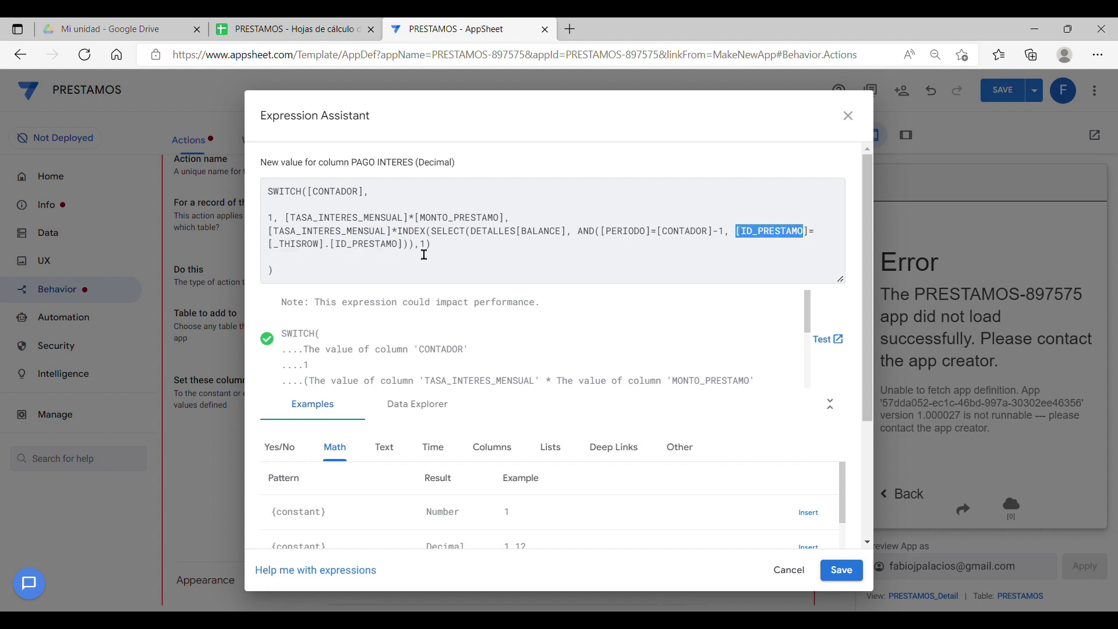
pyautogui.click(842, 570)
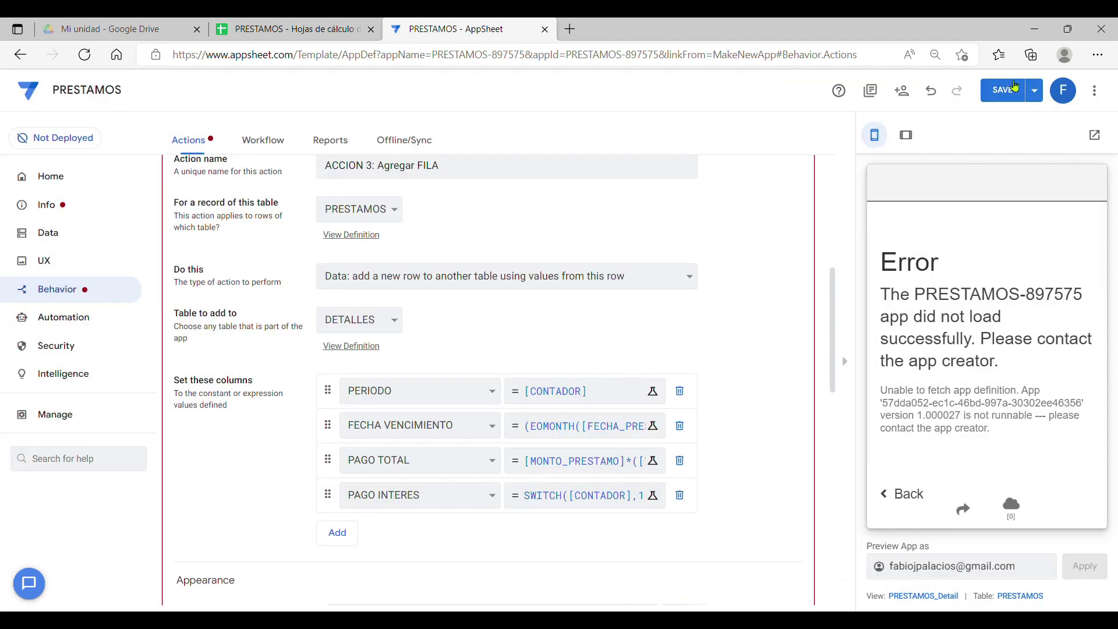
pyautogui.click(1011, 85)
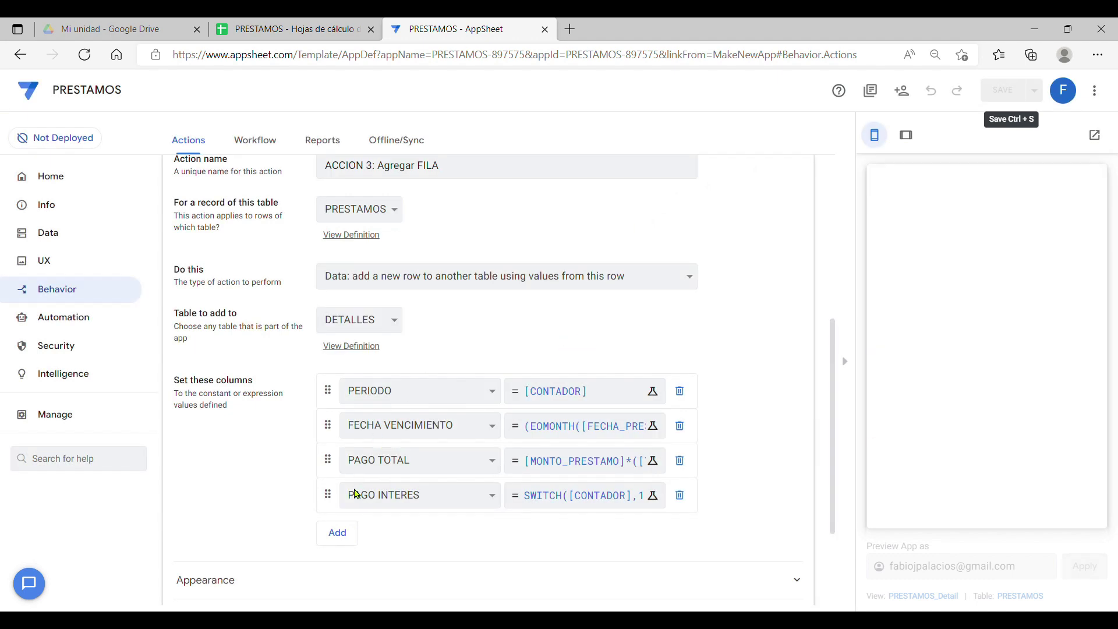
# Add the PAGO PRINCIPAL column to the values ACCION 3 sets, leaving its expression empty
pyautogui.scroll(-1, 340, 532)
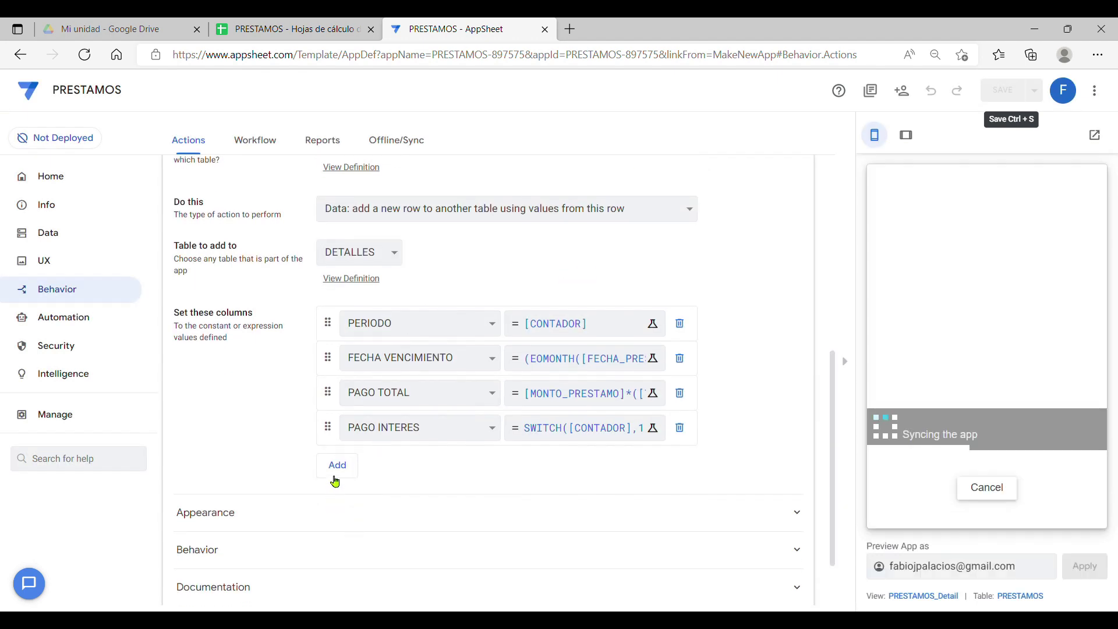
pyautogui.click(337, 466)
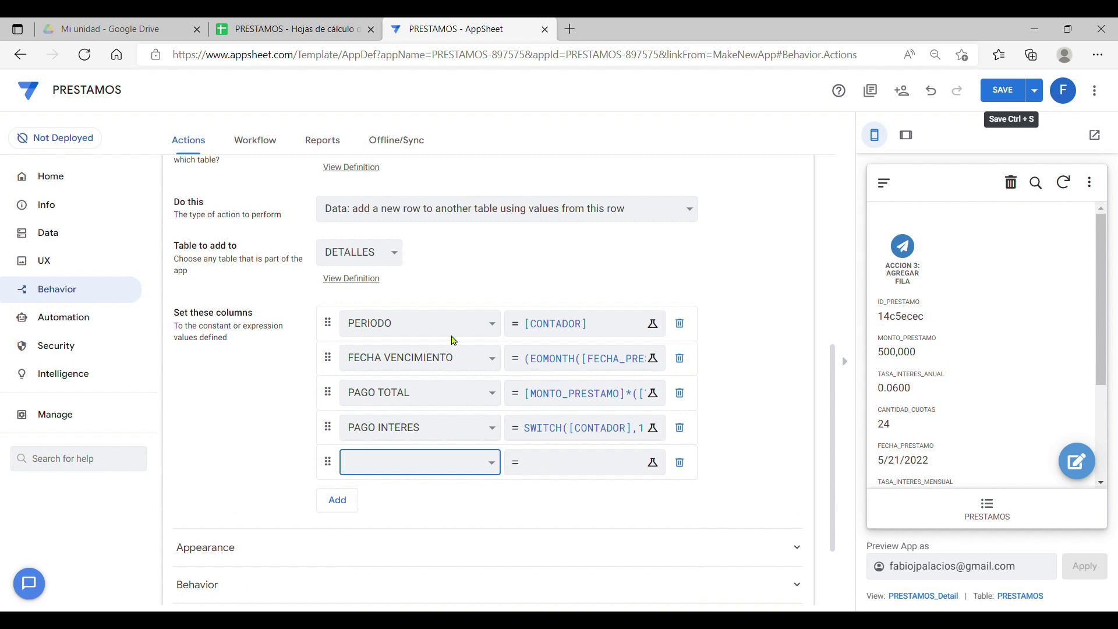
pyautogui.click(434, 371)
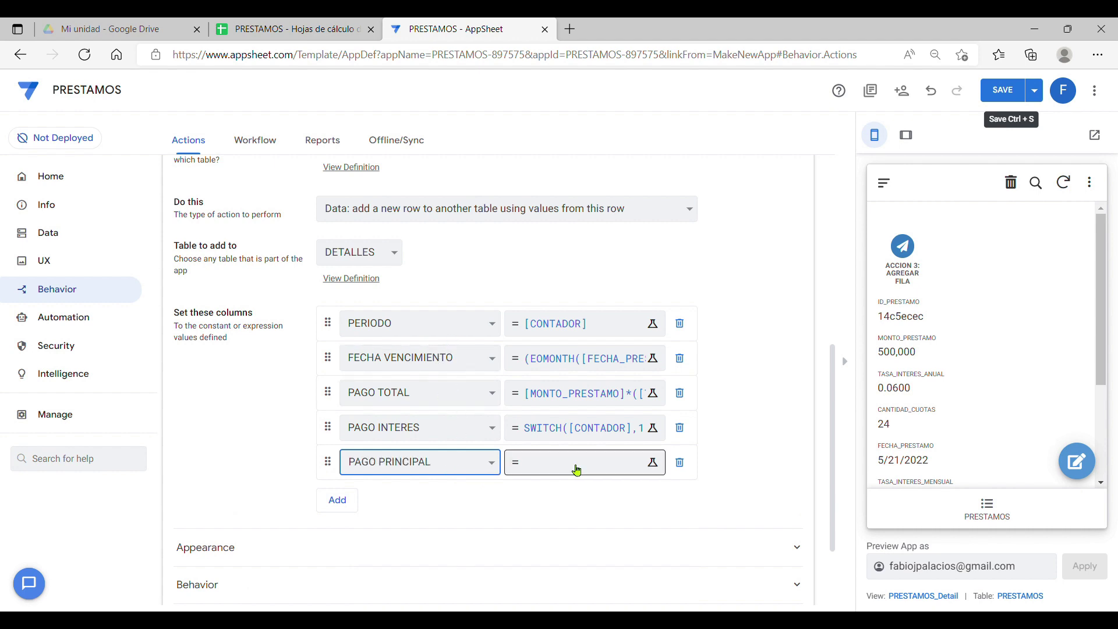
pyautogui.hotkey('alt', 'Tab')
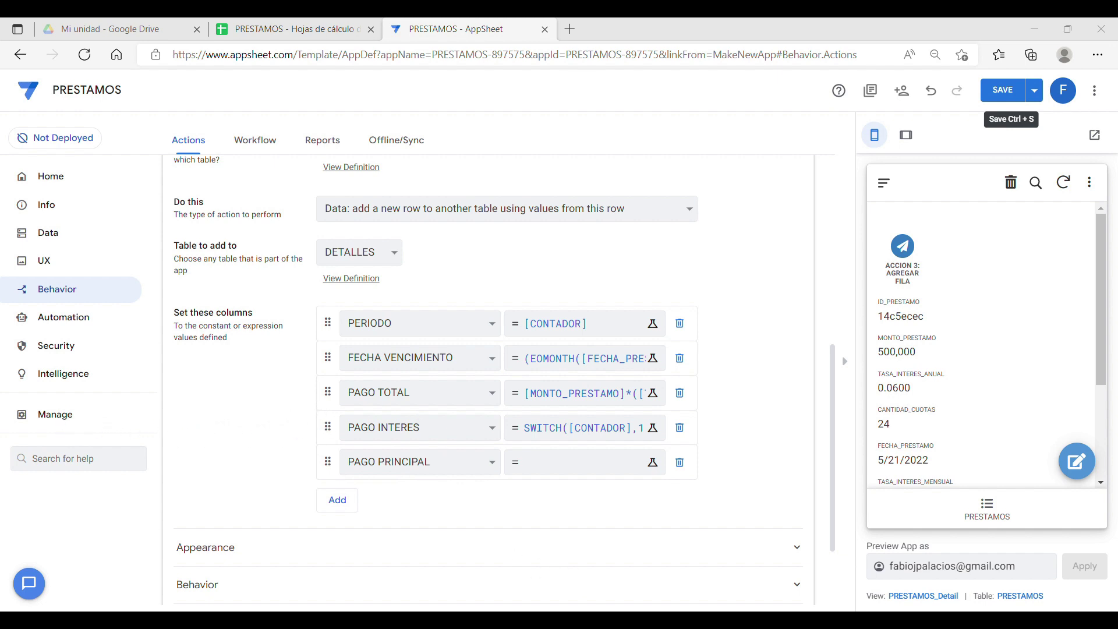
pyautogui.click(441, 460)
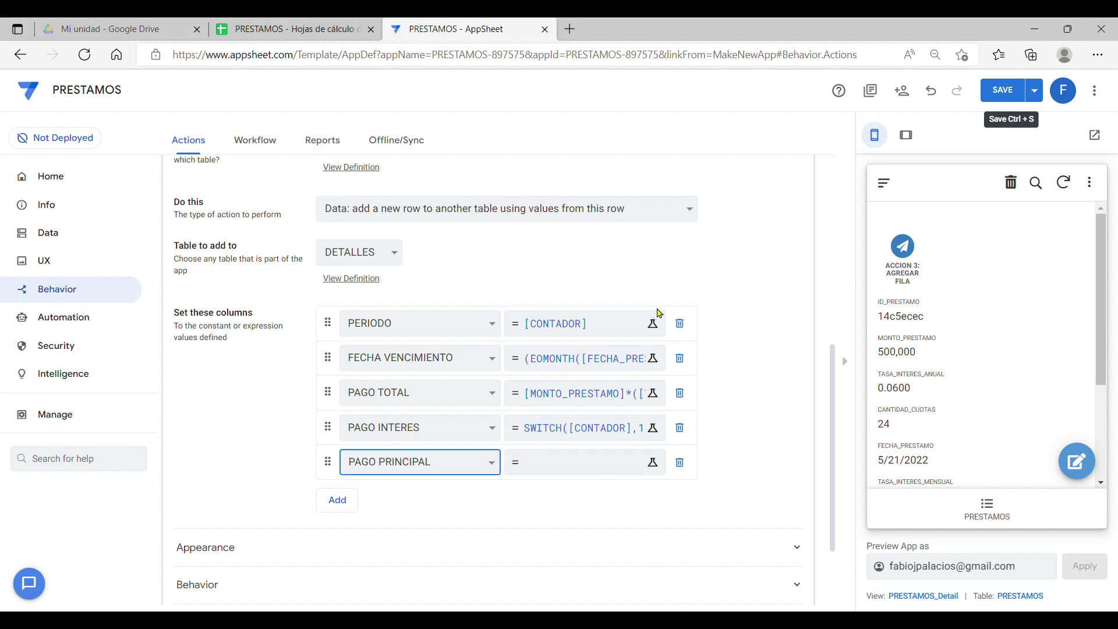
# Set the app formula of the PAGO PRINCIPAL column in DETALLES to [PAGO TOTAL]-[PAGO INTERES] and save the app
pyautogui.scroll(2, 667, 309)
pyautogui.click(57, 238)
pyautogui.click(602, 353)
pyautogui.scroll(-1, 290, 498)
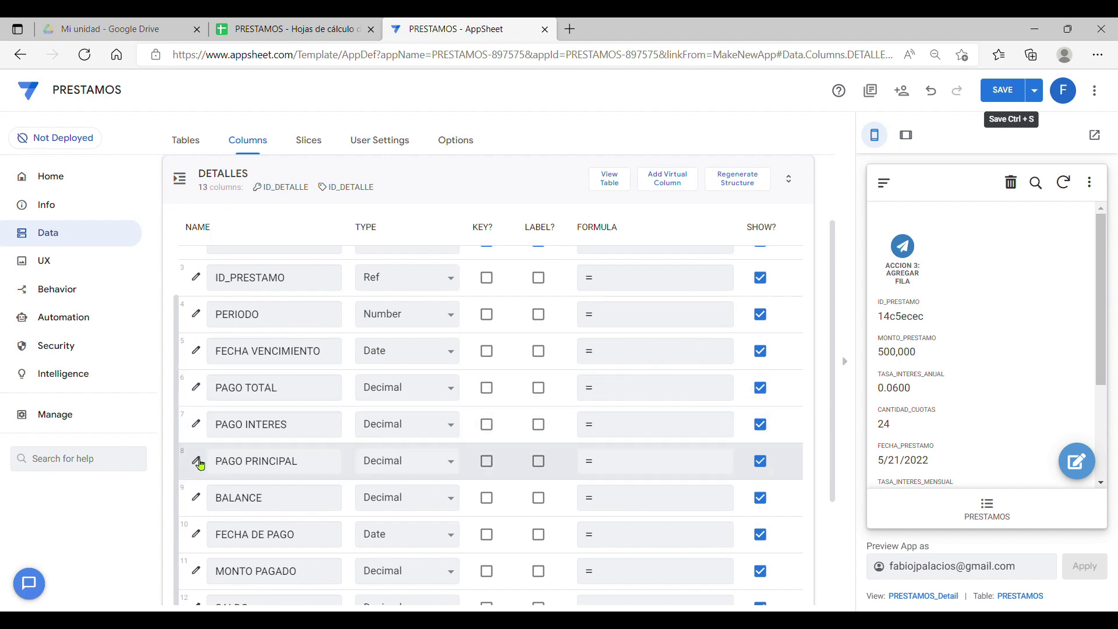
pyautogui.click(196, 460)
pyautogui.scroll(-4, 475, 466)
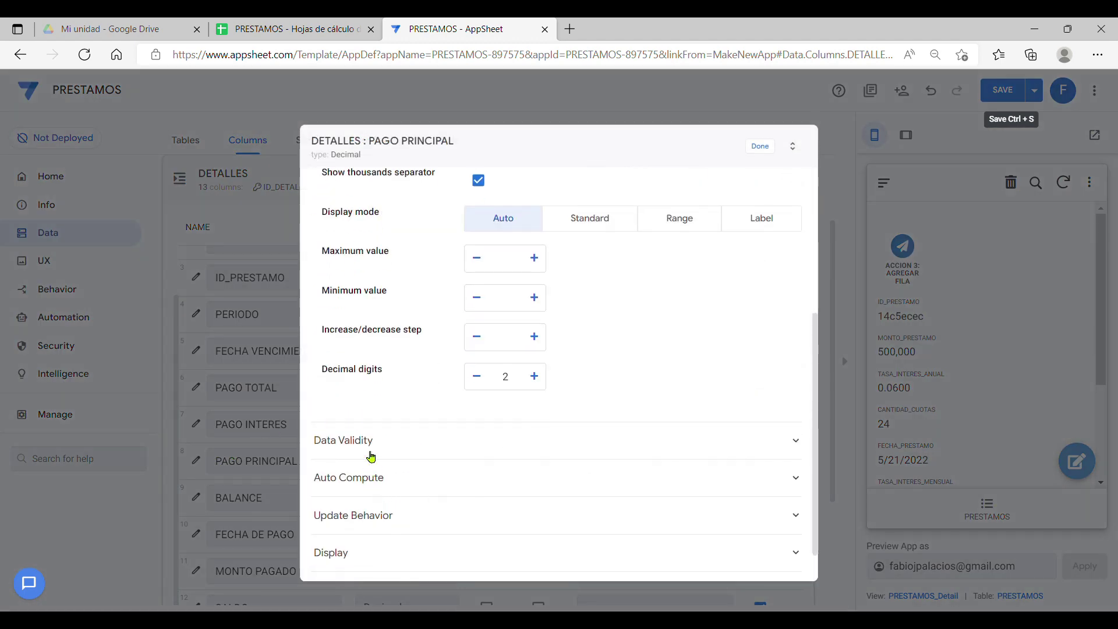
pyautogui.click(369, 478)
pyautogui.click(498, 512)
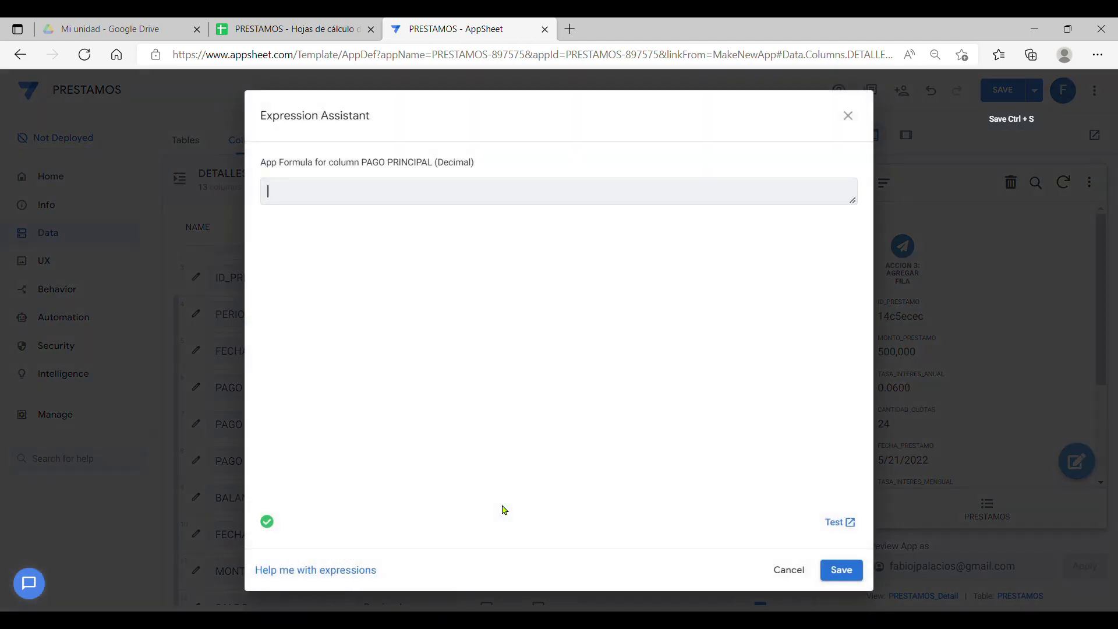
pyautogui.write('[PAGO TOTAL]-[PAGO INTERES]')
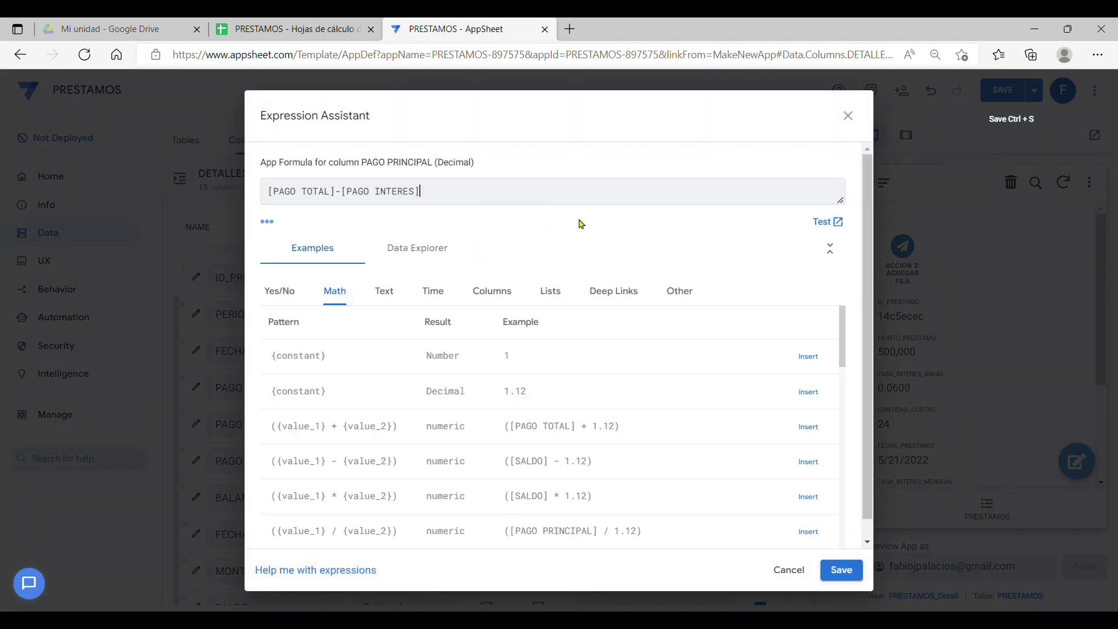
pyautogui.click(841, 568)
pyautogui.click(763, 149)
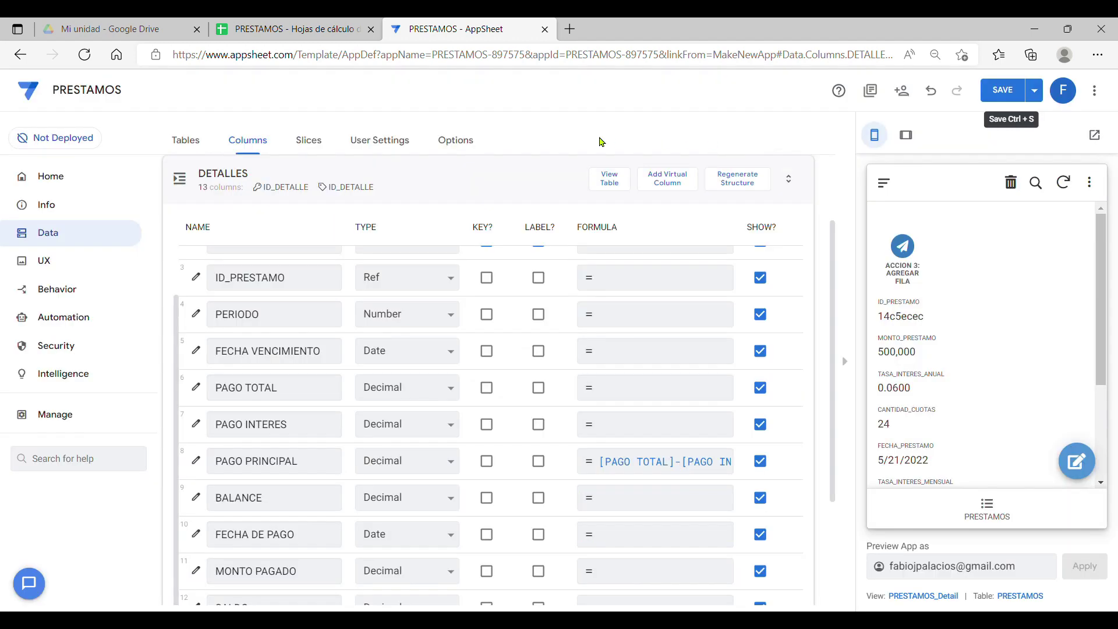
pyautogui.click(1013, 82)
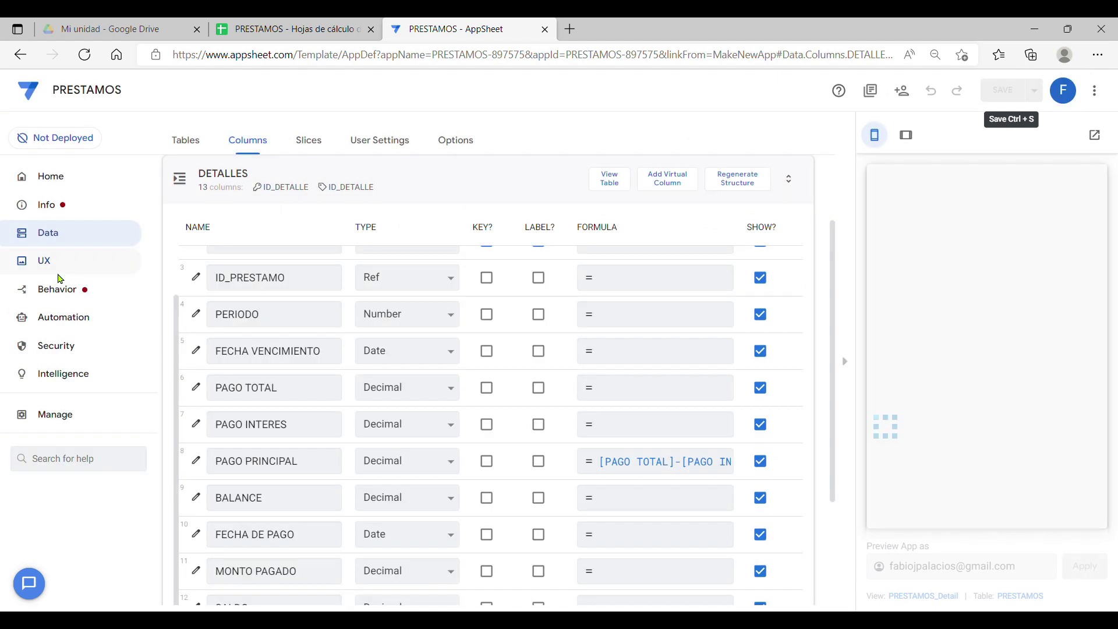
# Remove the PAGO PRINCIPAL column from the values that ACCION 3 sets
pyautogui.click(62, 289)
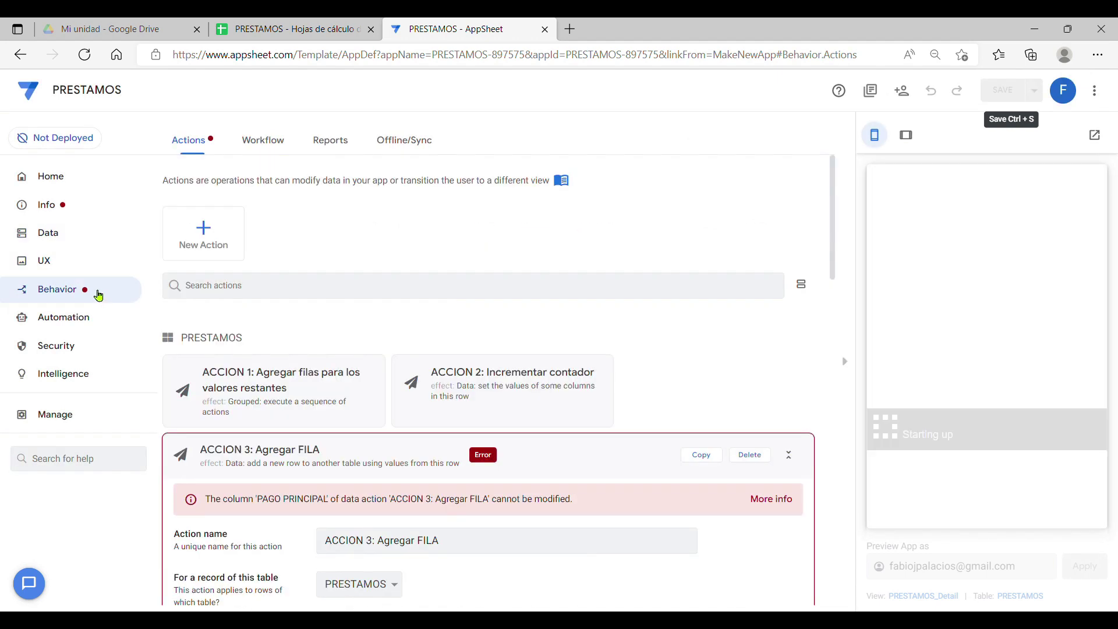
pyautogui.scroll(-2, 432, 446)
pyautogui.scroll(-4, 432, 446)
pyautogui.click(490, 503)
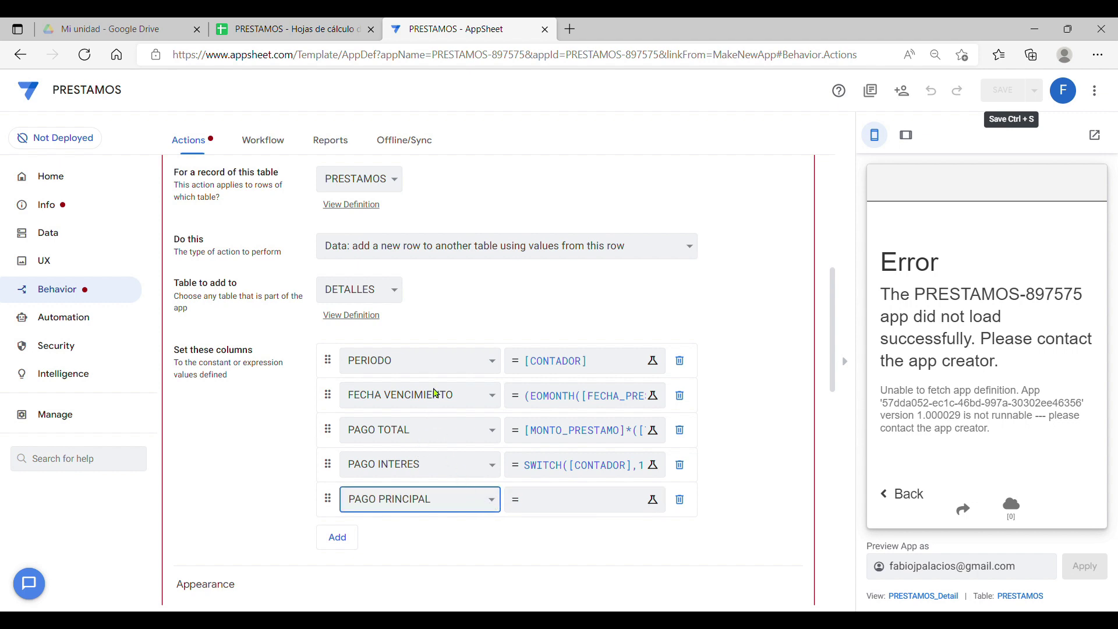
pyautogui.click(681, 500)
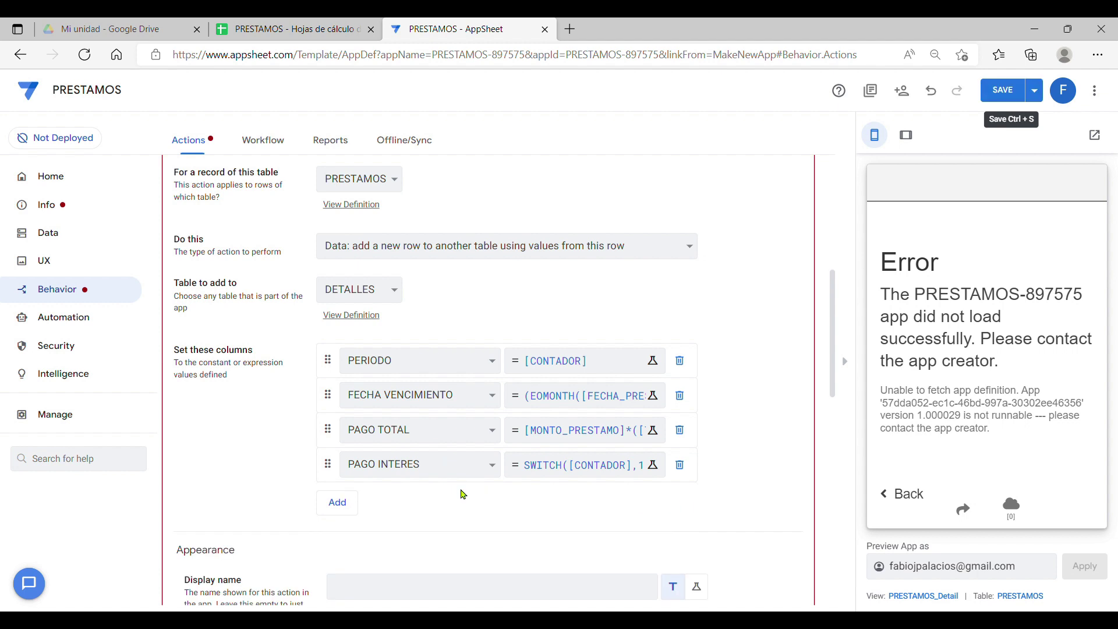
# Add the BALANCE column to the values that ACCION 3 sets in the new DETALLES row
pyautogui.click(335, 503)
pyautogui.click(494, 504)
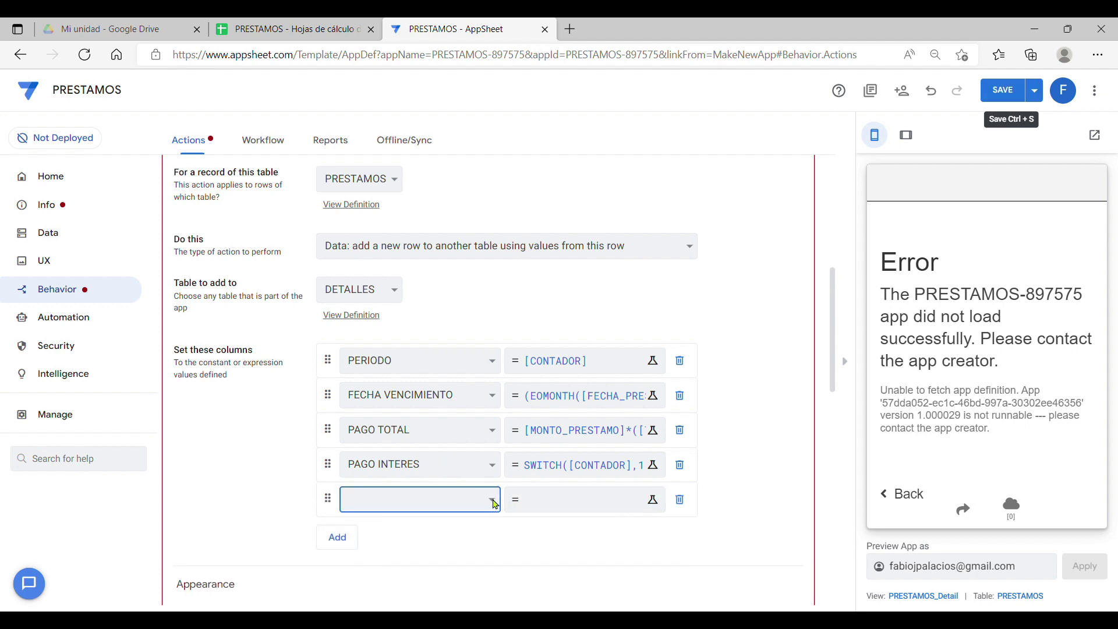
pyautogui.click(422, 426)
# Try SWITCH([CONTADOR], 1, [MONTO_PRESTAMO]-[PAGO PRINCIPAL], INDEX(SELECT(DETALLES[BALANCE], AND([PERIODO]=[CONTADOR]-1, [ID_PRESTAMO]=[_THISROW].[ID_PRESTAMO])),1)-[PAGO PRINCIPAL]) as the BALANCE expression
pyautogui.click(637, 619)
pyautogui.click(561, 502)
pyautogui.write('SWITCH([CONTADOR],  1, [MONTO_PRESTAMO]-[PAGO PRINCIPAL], INDEX(SELECT(DETALLES[BALANCE], AND([PERIODO]=[CONTADOR]-1, [ID_PRESTAMO]=[_THISROW].[ID_PRESTAMO])),1)- [PAGO PRINCIPAL]  )')
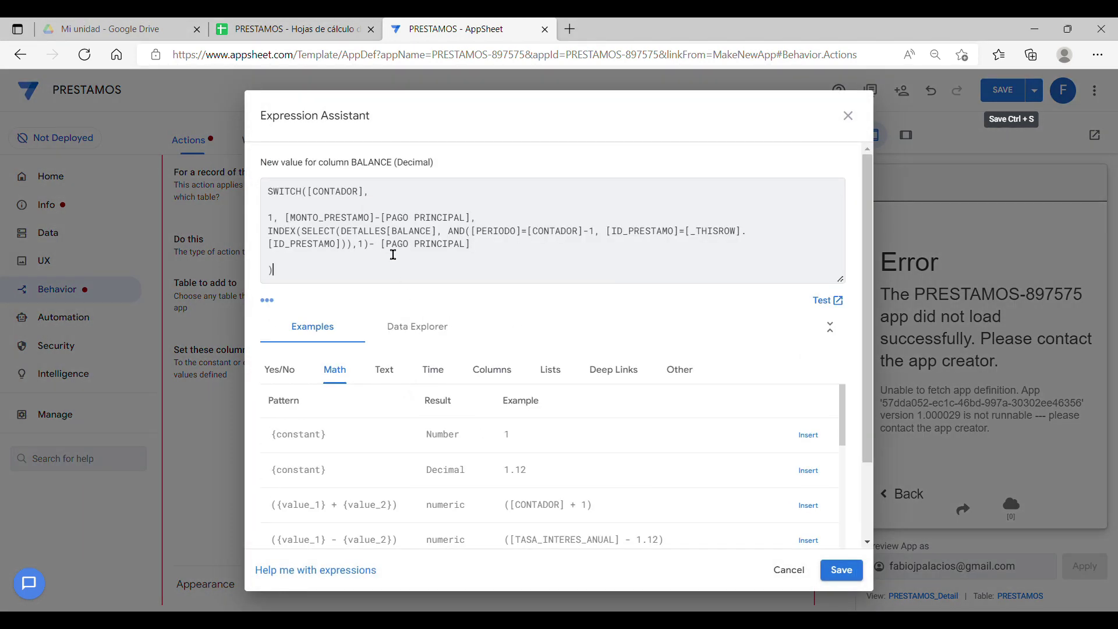
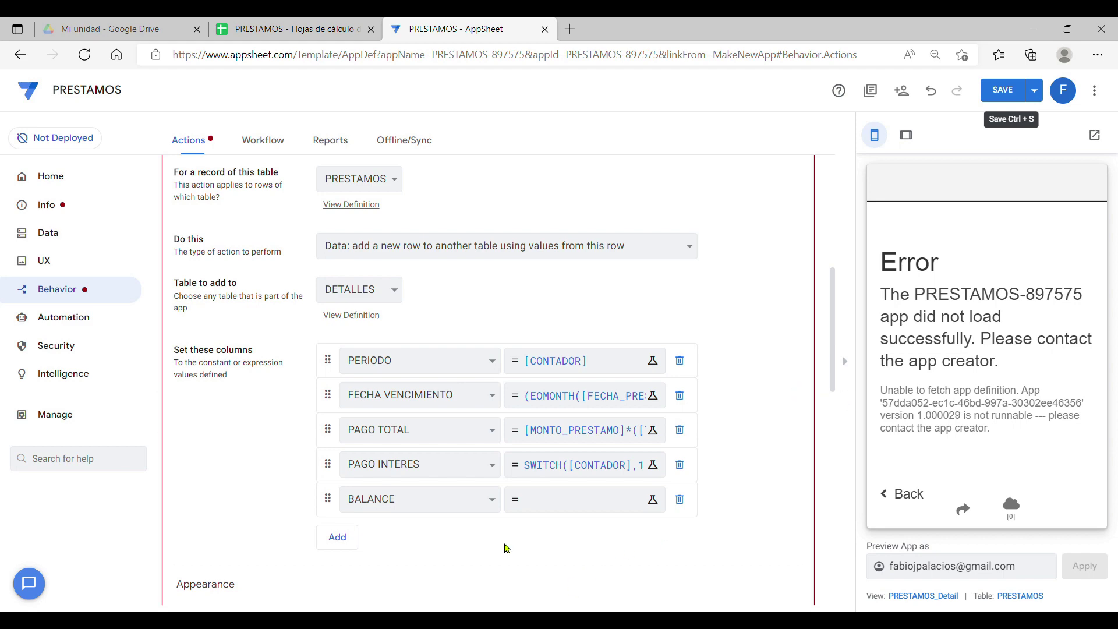
# Set BALANCE to SWITCH([CONTADOR], 1, [MONTO_PRESTAMO]-INDEX(SELECT(DETALLES[PAGO PRINCIPAL], AND([PERIODO]=[CONTADOR], [ID_PRESTAMO]=[_THISROW].[ID_PRESTAMO])),1), INDEX(SELECT(DETALLES[BALANCE], AND([PERIODO]=[CONTADOR]-1, [ID_PRESTAMO]=[_THISROW].[ID_PRESTAMO])),1)-INDEX(SELECT(DETALLES[PAGO PRINCIPAL], AND([PERIODO]=[CONTADOR], [ID_PRESTAMO]=[_THISROW].[ID_PRESTAMO])),1)) and save the app
pyautogui.click(562, 501)
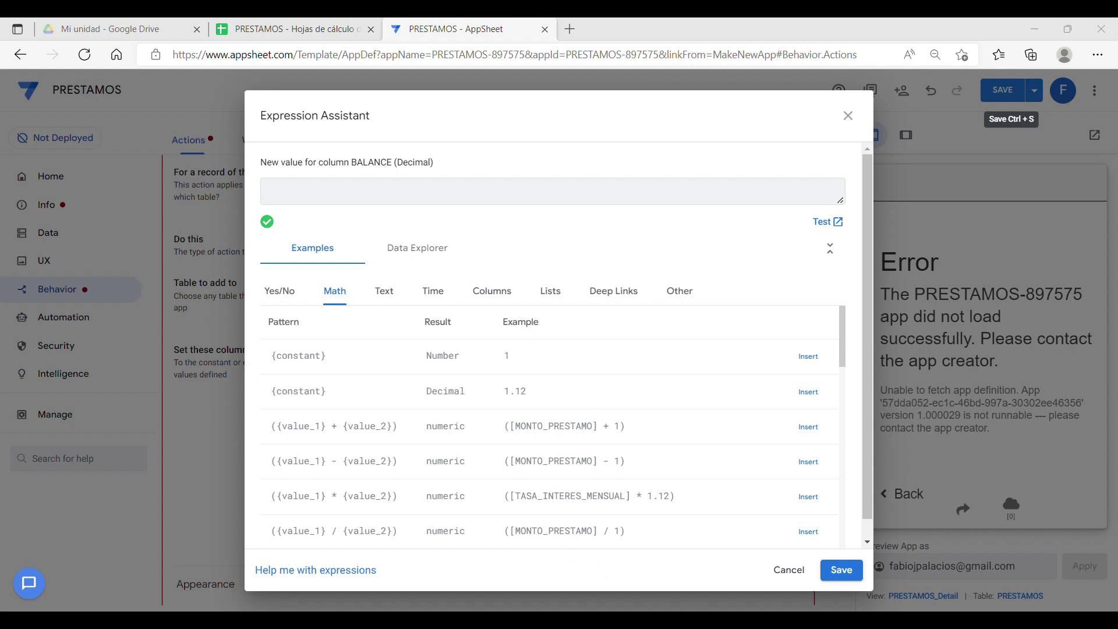
pyautogui.hotkey('alt', 'Tab')
pyautogui.write('SWITCH([CONTADOR],  1, [MONTO_PRESTAMO]-INDEX(SELECT(DETALLES[PAGO PRINCIPAL], AND([PERIODO]=[CONTADOR], [ID_PRESTAMO]=[_THISROW].[ID_PRESTAMO])),1), INDEX(SELECT(DETALLES[BALANCE], AND([PERIODO]=[CONTADOR]-1, [ID_PRESTAMO]=[_THISROW].[ID_PRESTAMO])),1)- INDEX(SELECT(DETALLES[PAGO PRINCIPAL], AND([PERIODO]=[CONTADOR], [ID_PRESTAMO]=[_THISROW].[ID_PRESTAMO])),1)  )')
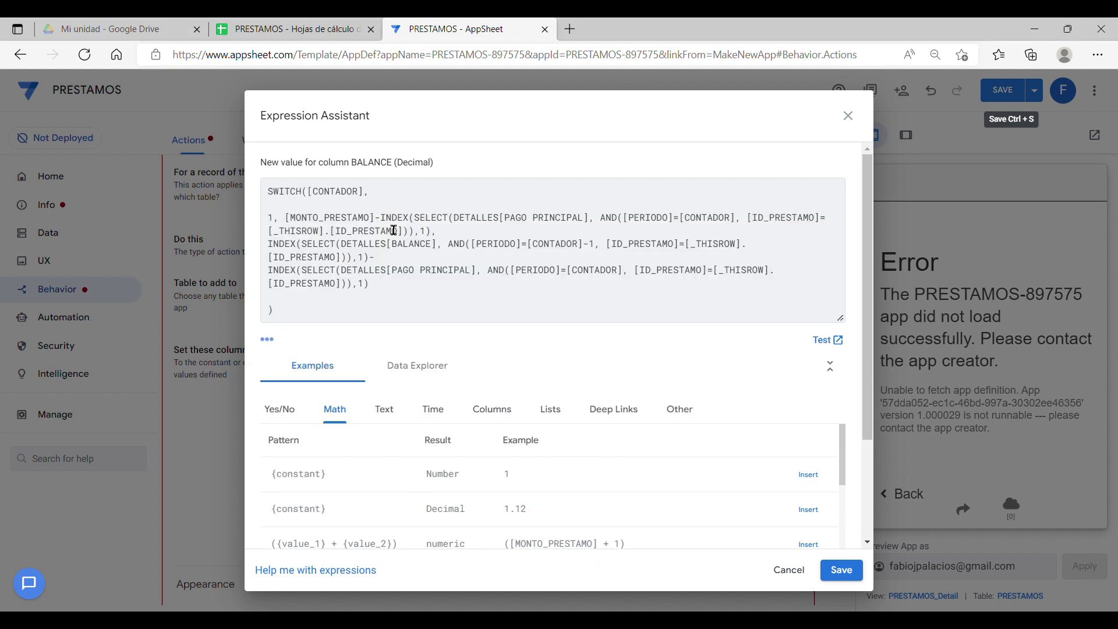
pyautogui.moveTo(285, 218); pyautogui.dragTo(268, 219)
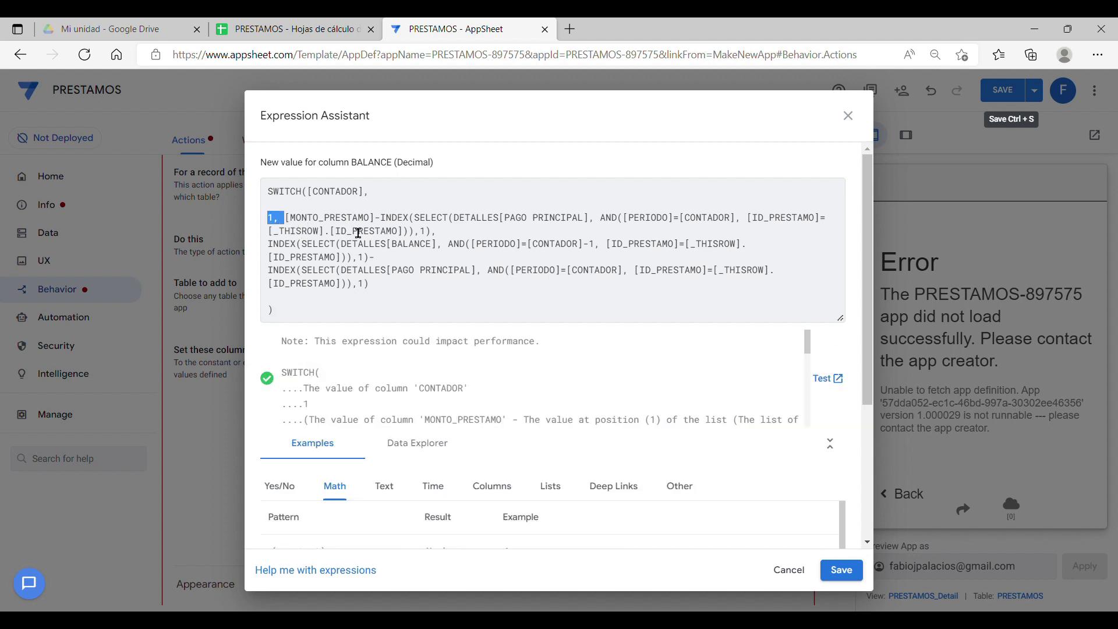
pyautogui.moveTo(374, 226); pyautogui.dragTo(299, 227)
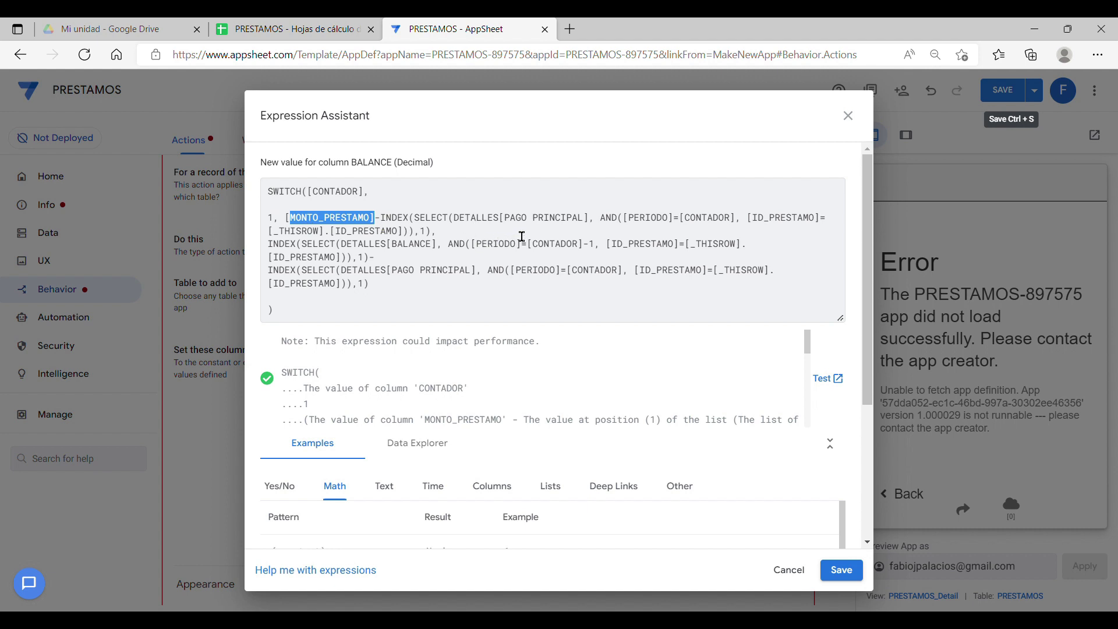
pyautogui.moveTo(584, 229); pyautogui.dragTo(500, 230)
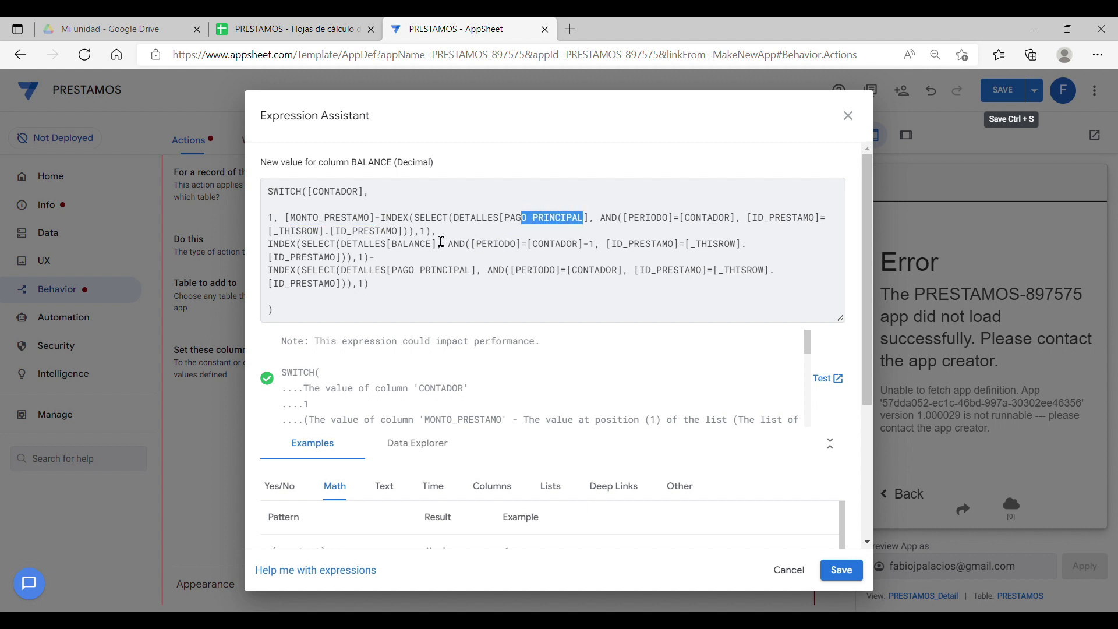
pyautogui.moveTo(736, 226); pyautogui.dragTo(676, 230)
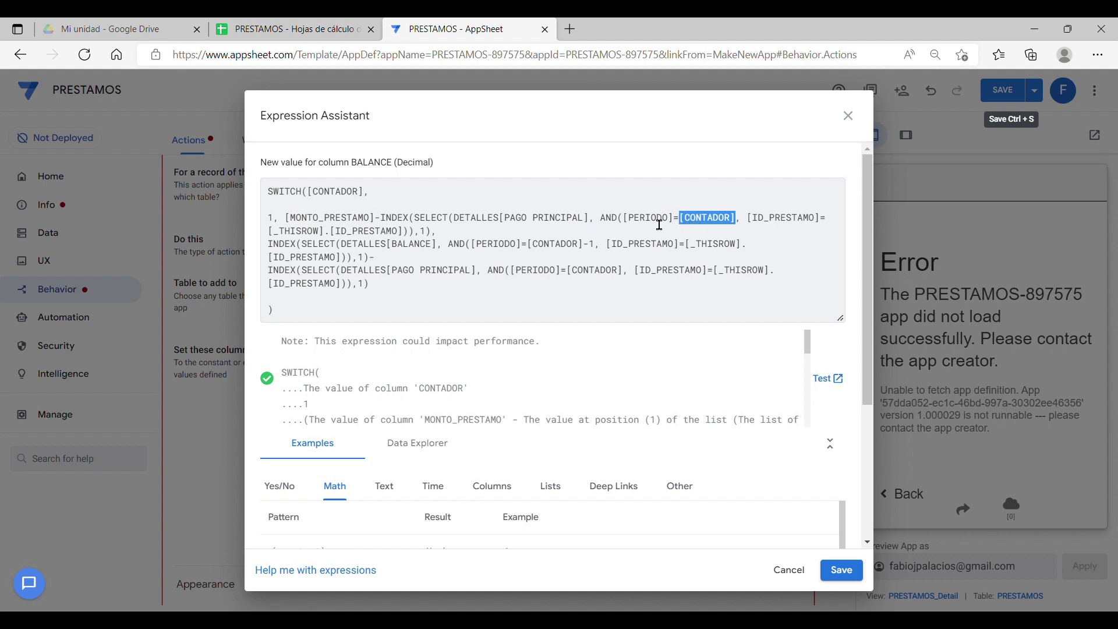
pyautogui.moveTo(267, 217); pyautogui.dragTo(279, 219)
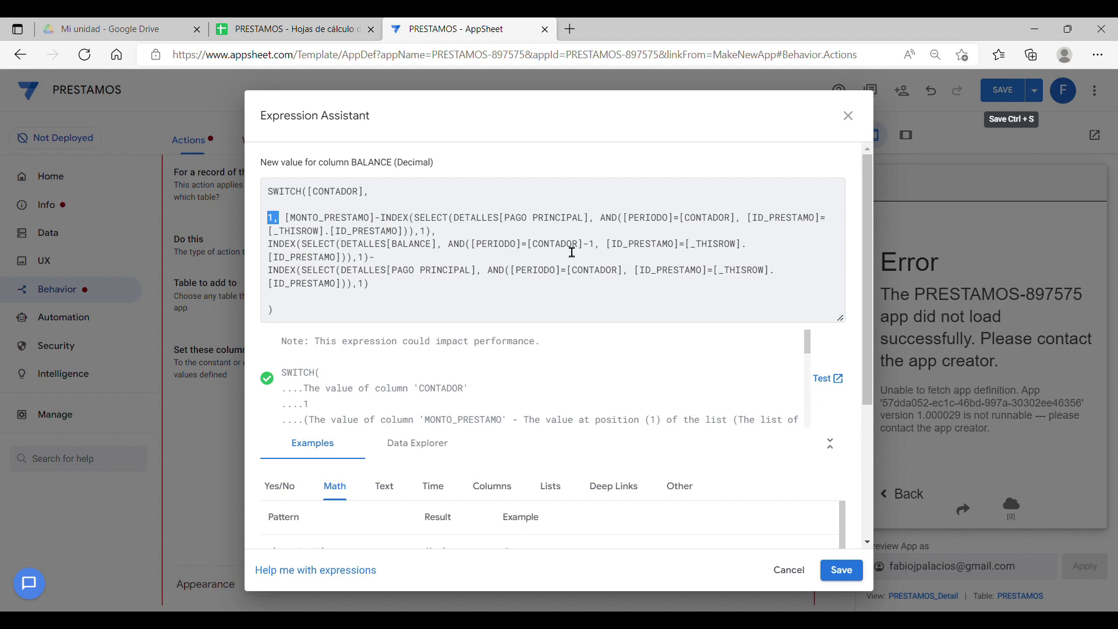
pyautogui.moveTo(601, 252); pyautogui.dragTo(541, 251)
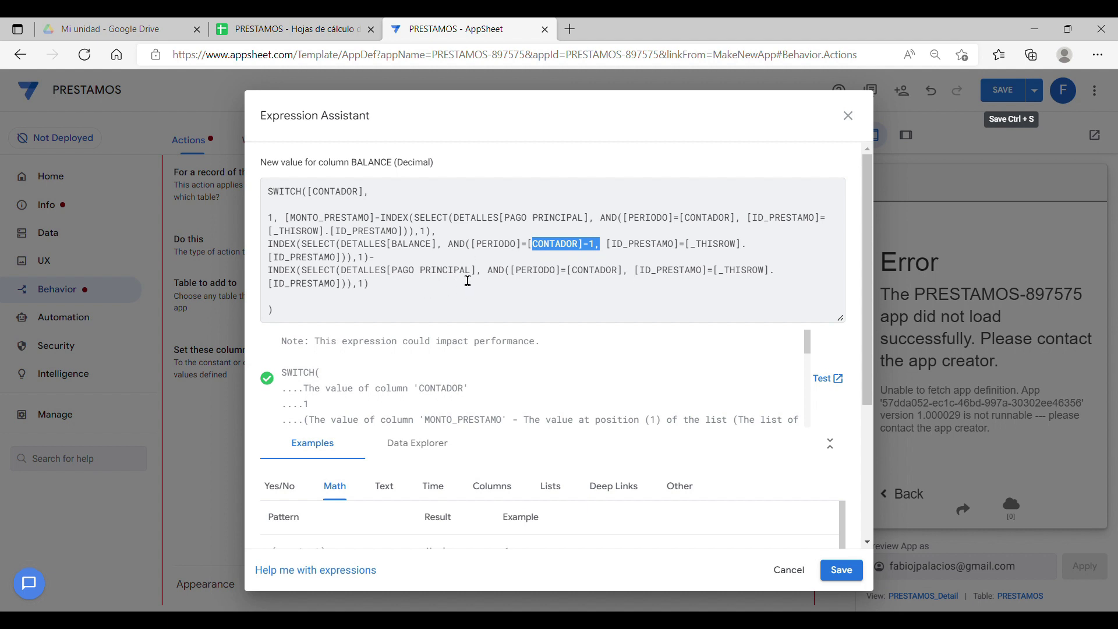
pyautogui.moveTo(370, 283); pyautogui.dragTo(279, 271)
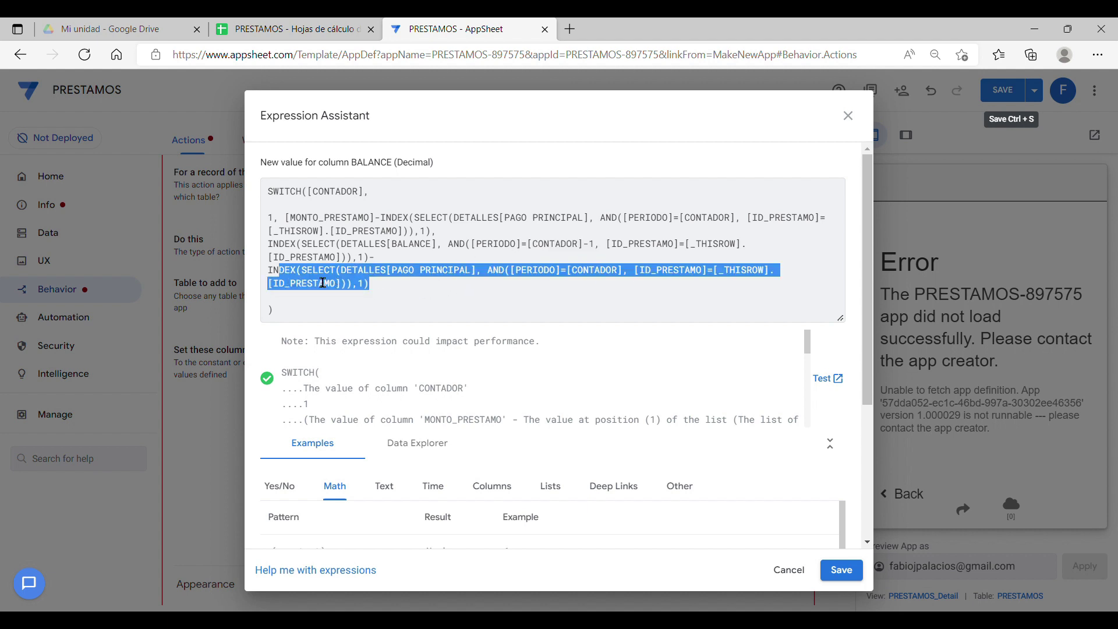
pyautogui.click(841, 570)
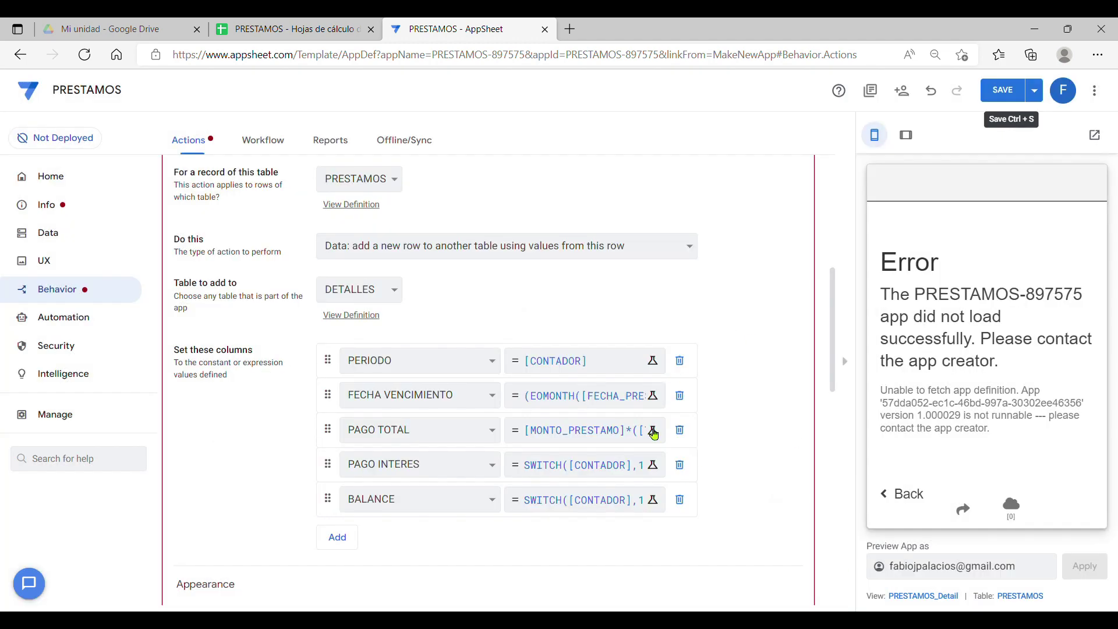
pyautogui.click(1011, 86)
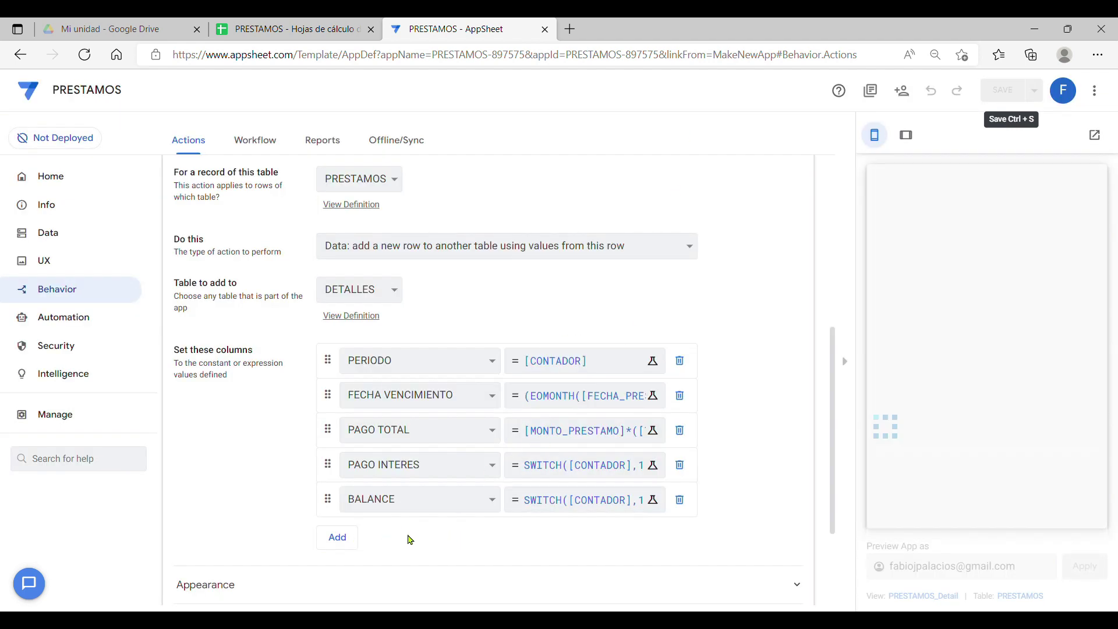
pyautogui.click(338, 537)
pyautogui.scroll(-3, 640, 419)
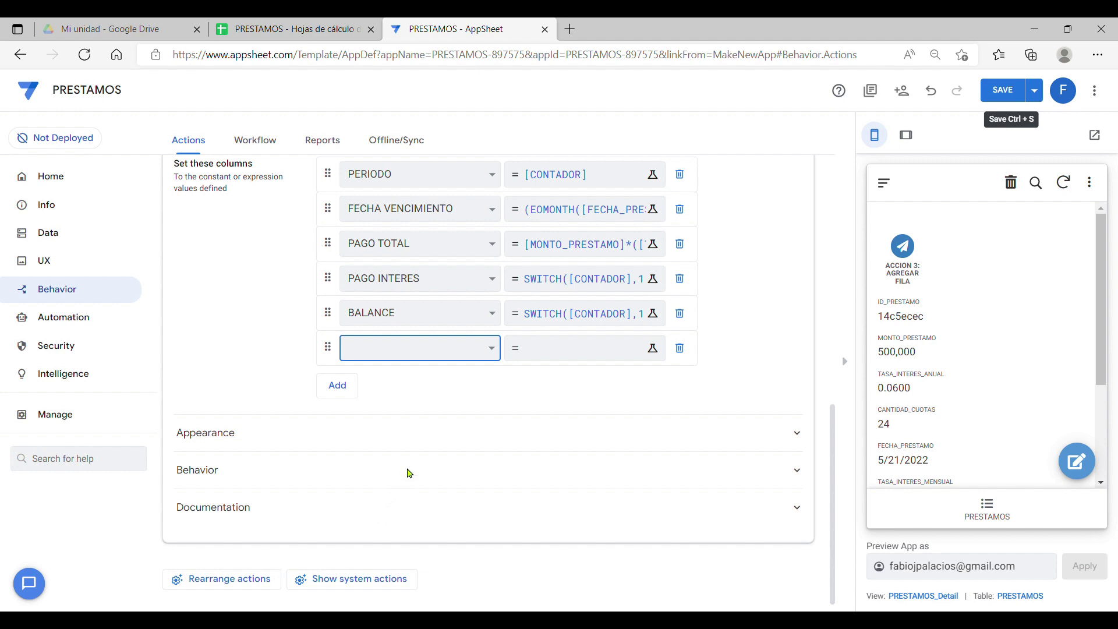
pyautogui.click(680, 349)
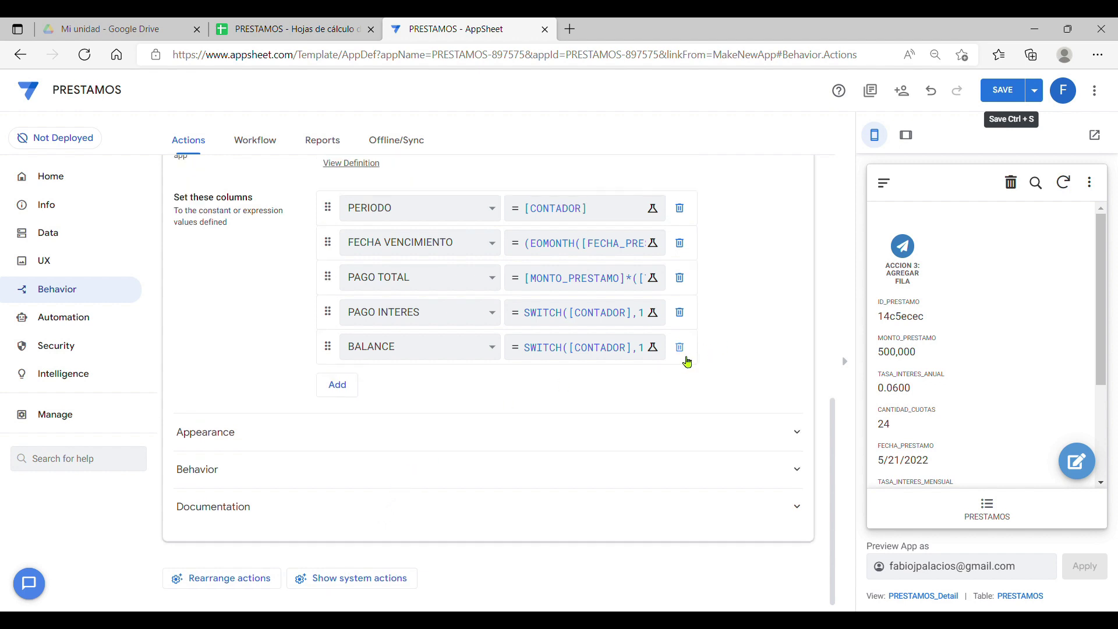
# Collapse the ACCION 3 definition and save the app
pyautogui.scroll(6, 704, 352)
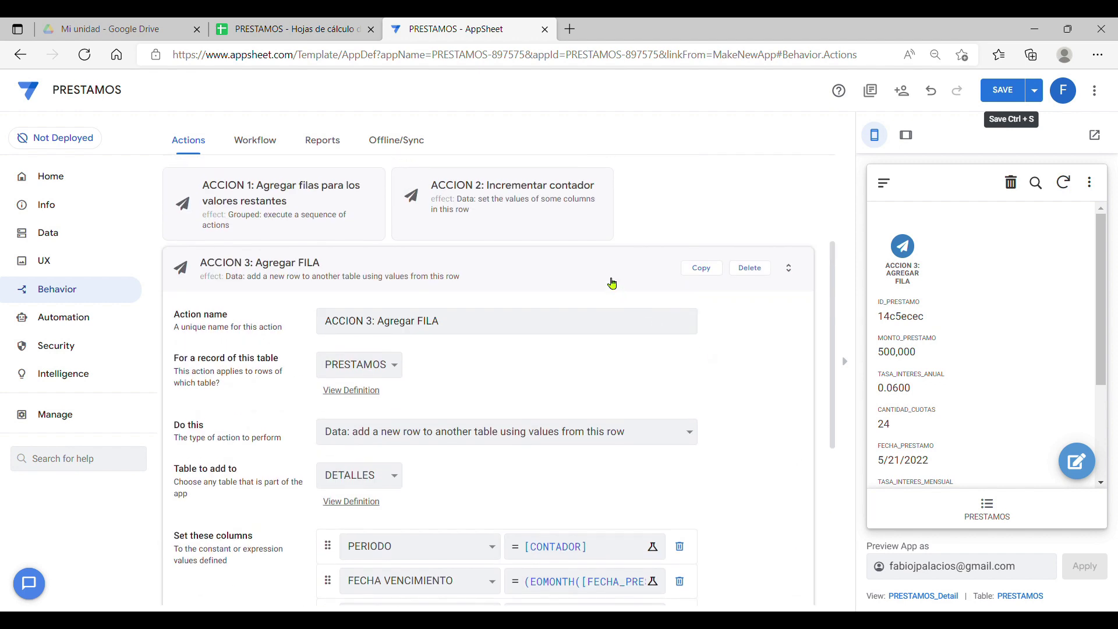
pyautogui.click(612, 284)
pyautogui.click(1009, 93)
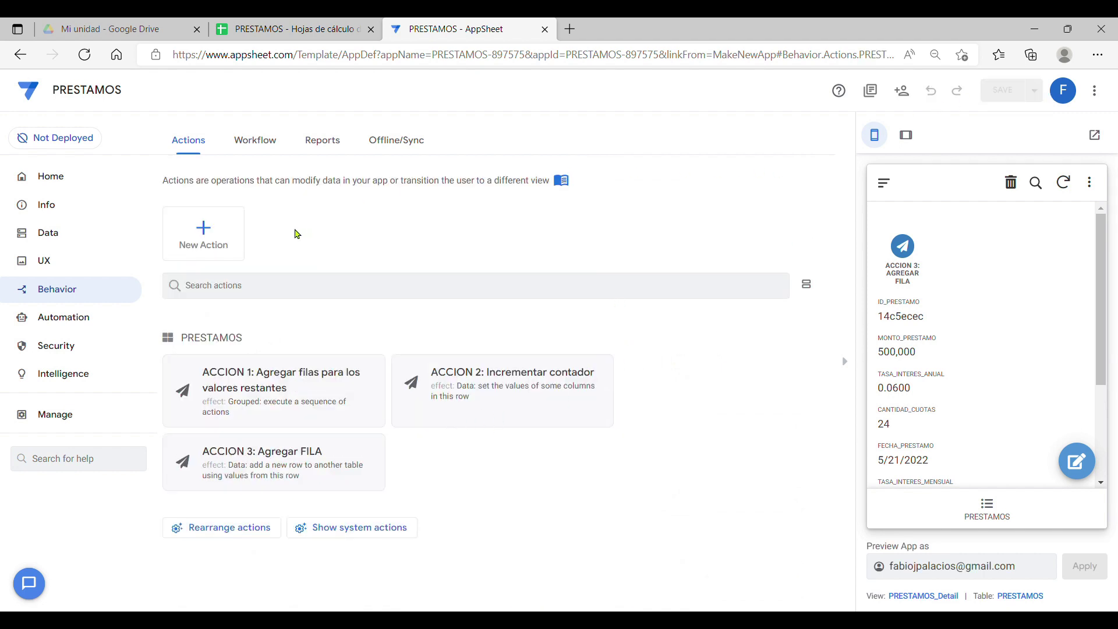
# Create a new action for the PRESTAMOS table named ACCION 4: Agregar mas filas
pyautogui.click(227, 241)
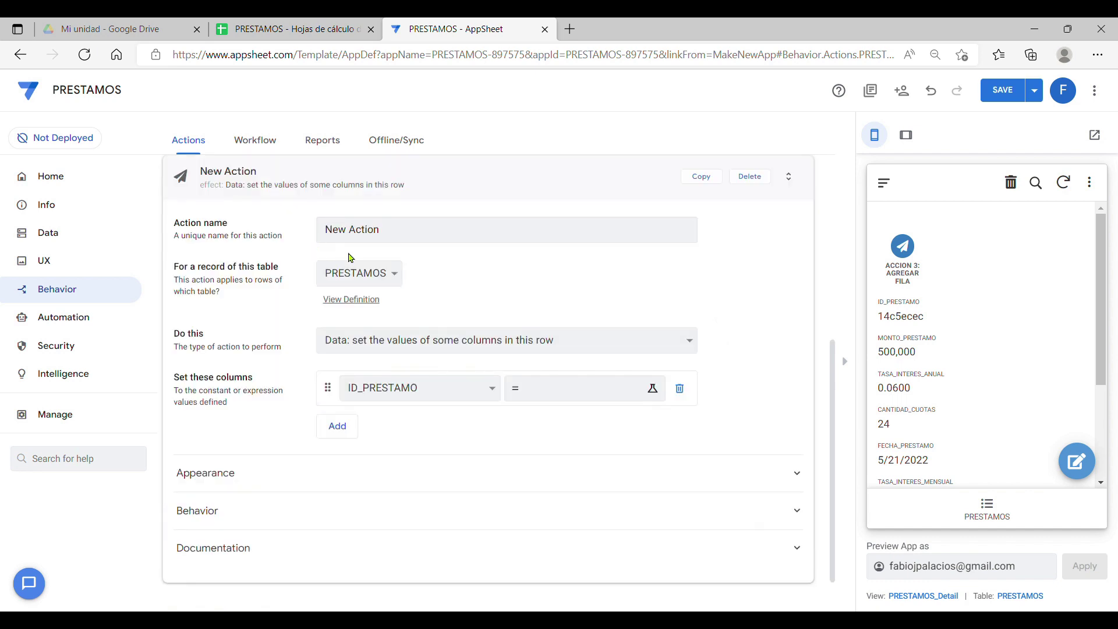
pyautogui.click(400, 233)
pyautogui.hotkey('ctrl', 'a')
pyautogui.write('ACCION 4: Agregar mas filas')
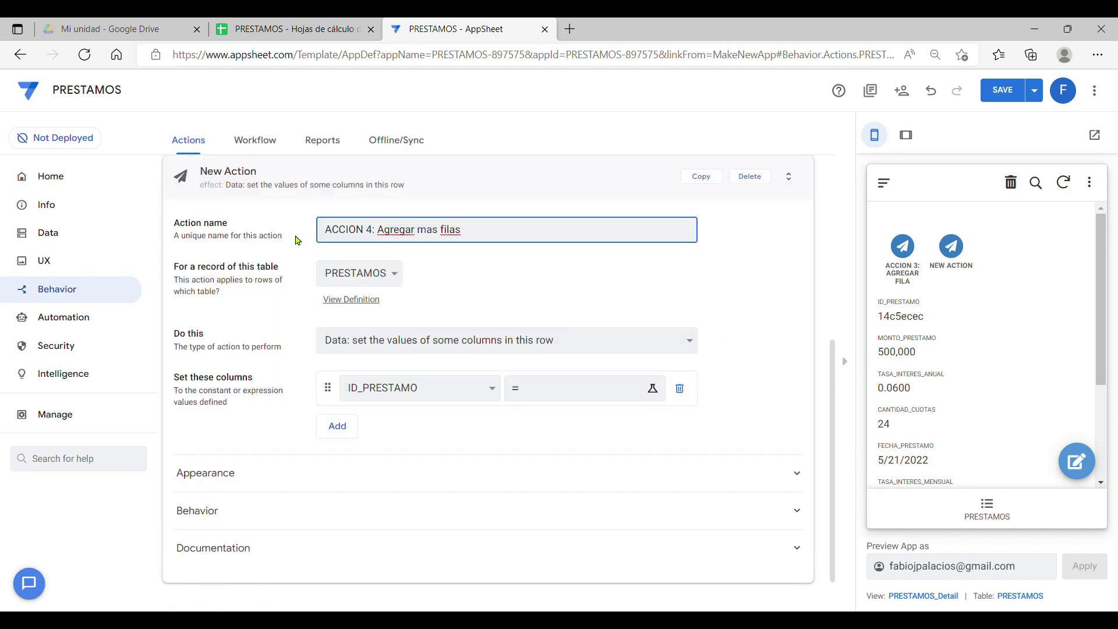
pyautogui.press('Tab')
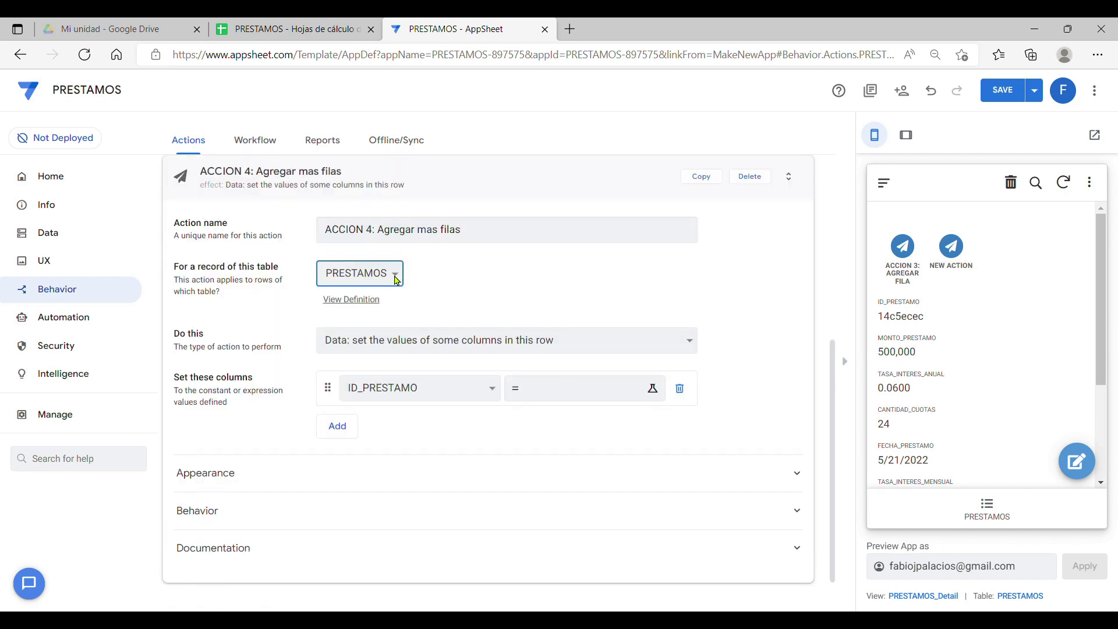
# Make ACCION 4 execute an action on a set of rows and choose its referenced table
pyautogui.press('Tab')
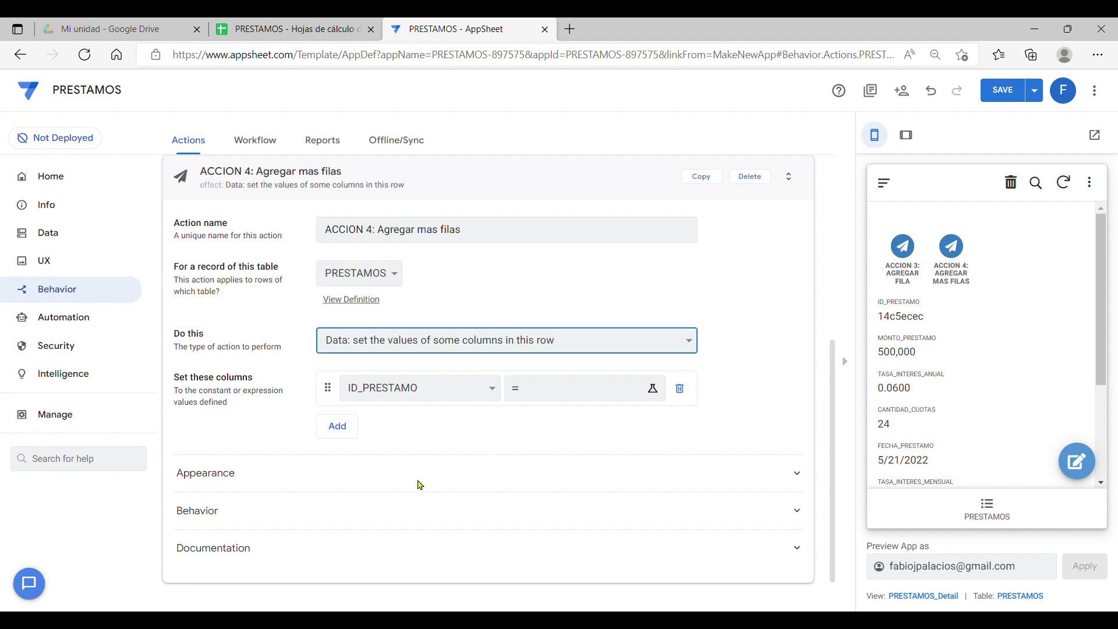
pyautogui.press('Up')
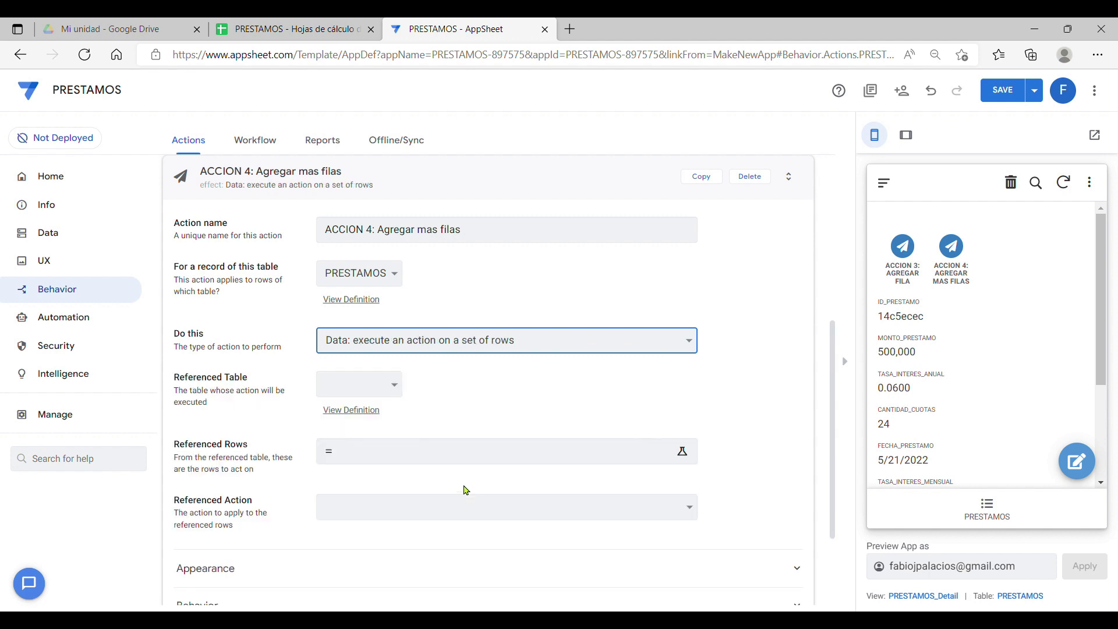
pyautogui.press('Tab')
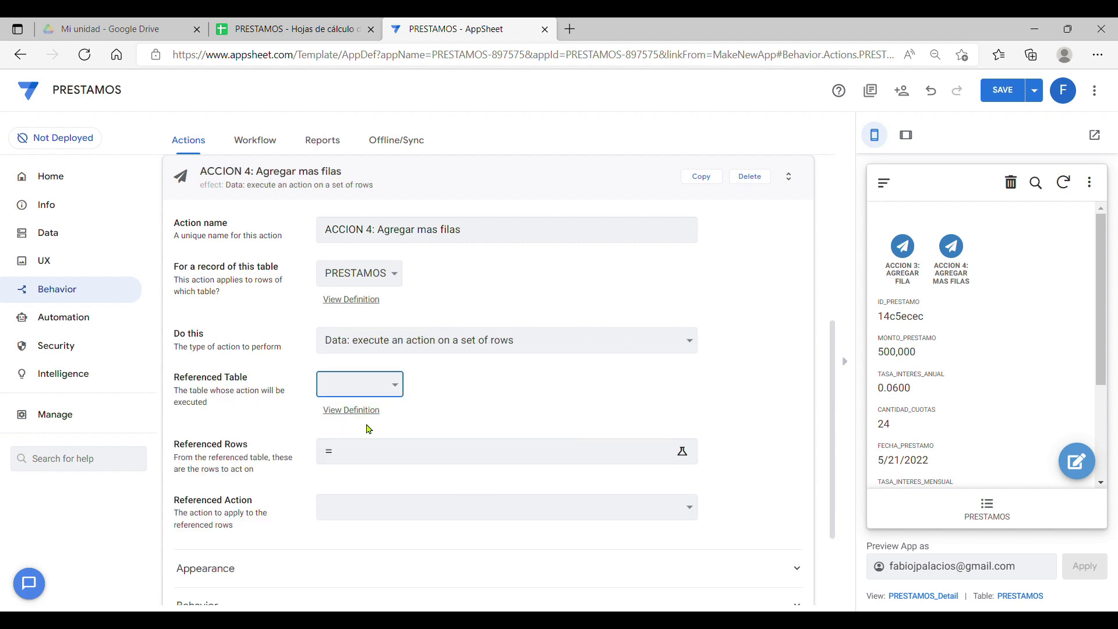
pyautogui.press('Down')
# Set ACCION 4's referenced rows to LIST([_THISROW]) and its referenced action to ACCION 1: Agregar filas para los valores restantes
pyautogui.click(349, 451)
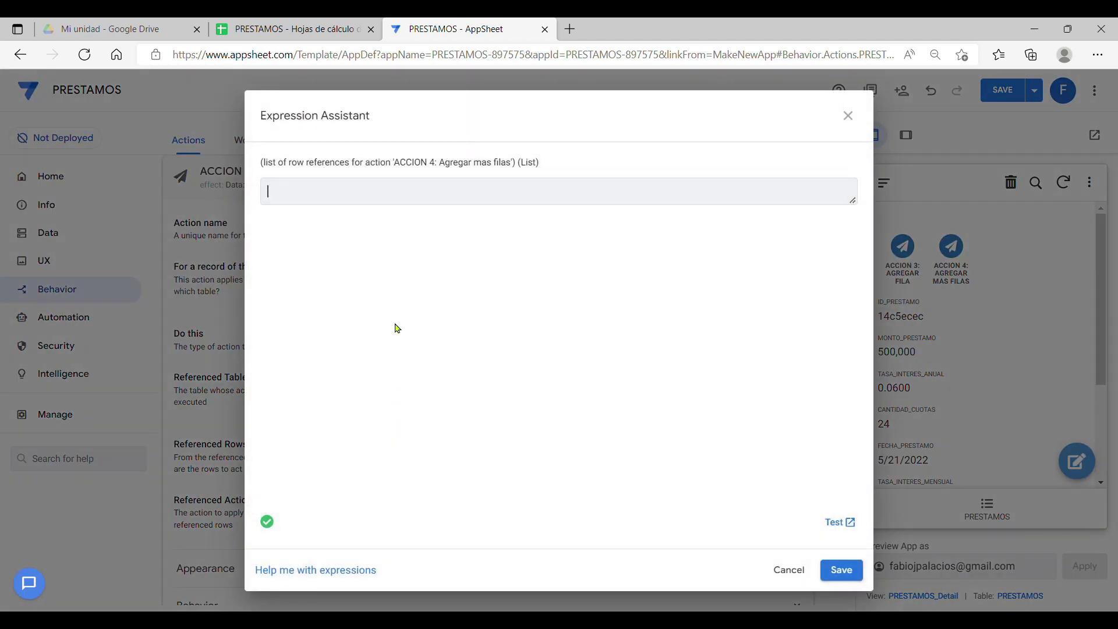
pyautogui.write('LIST(')
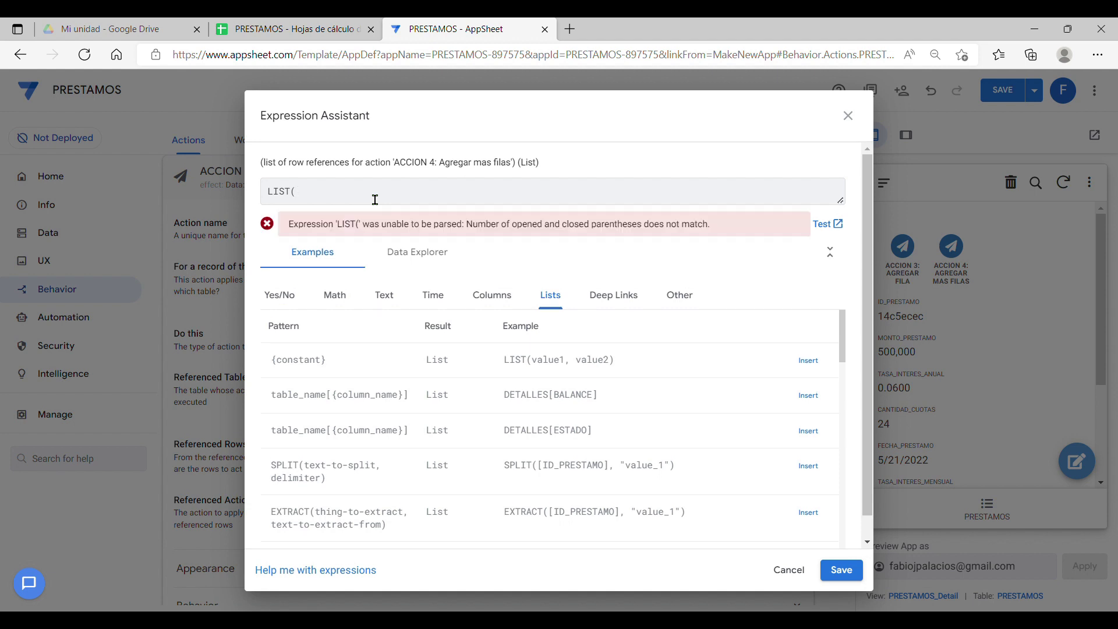
pyautogui.write('[')
pyautogui.write('_THSIT')
pyautogui.write('ISROW')
pyautogui.click(841, 570)
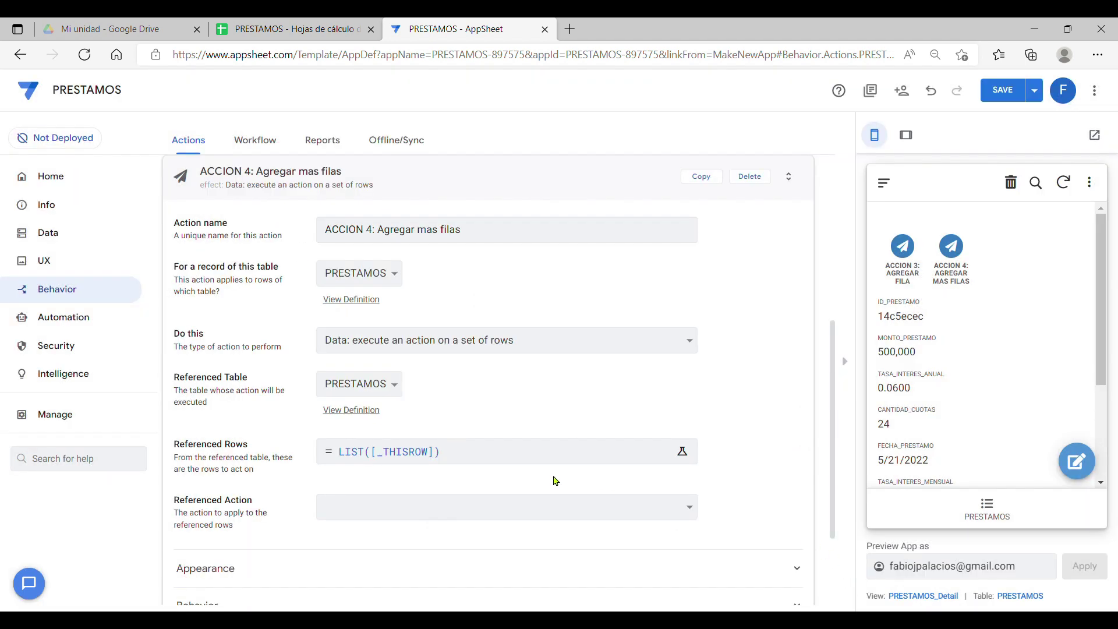
pyautogui.click(672, 509)
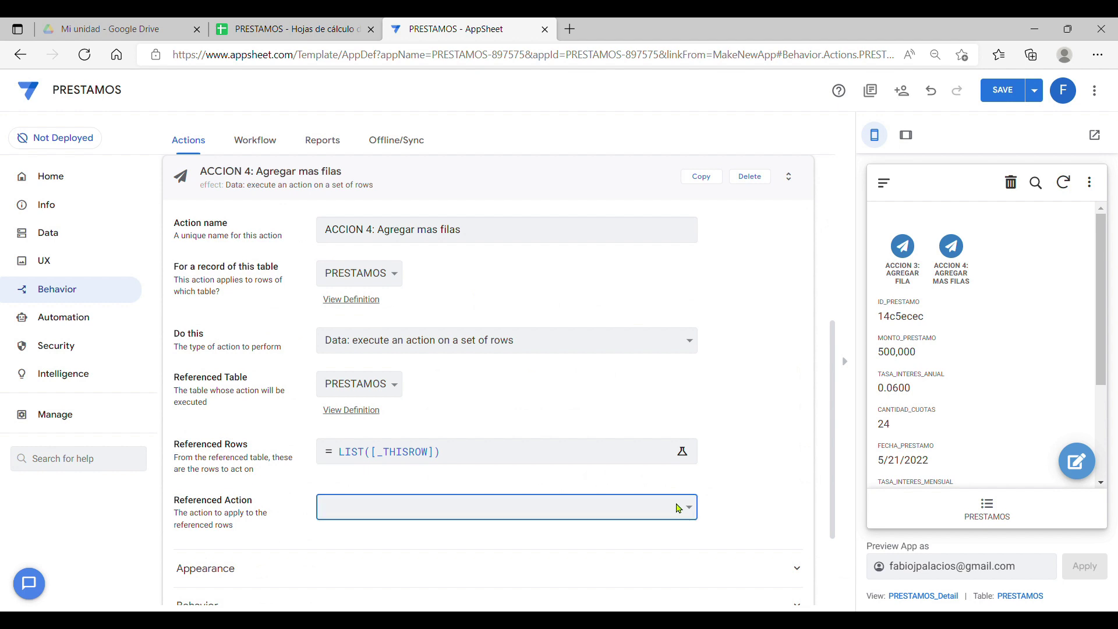
pyautogui.click(578, 458)
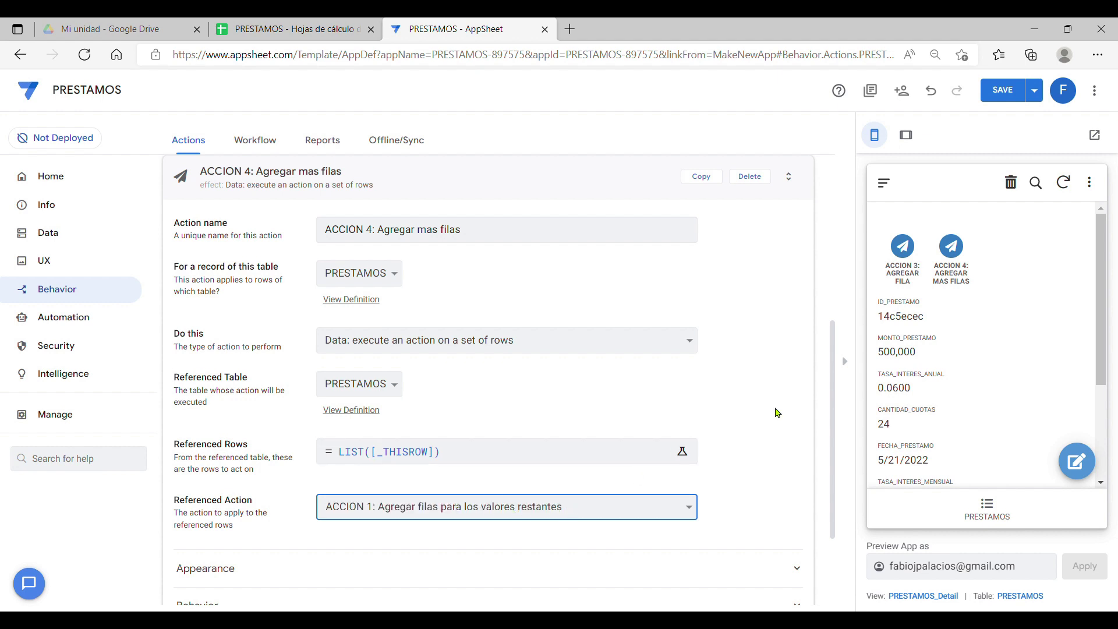
# Set the prominence of ACCION 4 to Do not display and collapse its definition
pyautogui.scroll(-1, 773, 411)
pyautogui.click(320, 501)
pyautogui.scroll(-5, 654, 527)
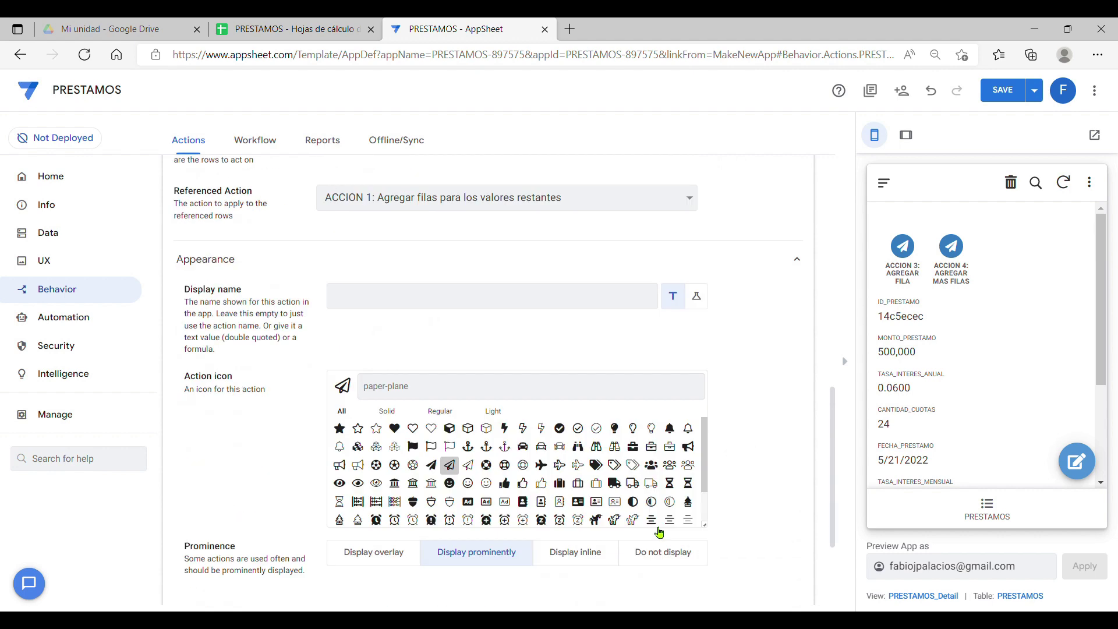
pyautogui.click(661, 525)
pyautogui.scroll(1, 722, 430)
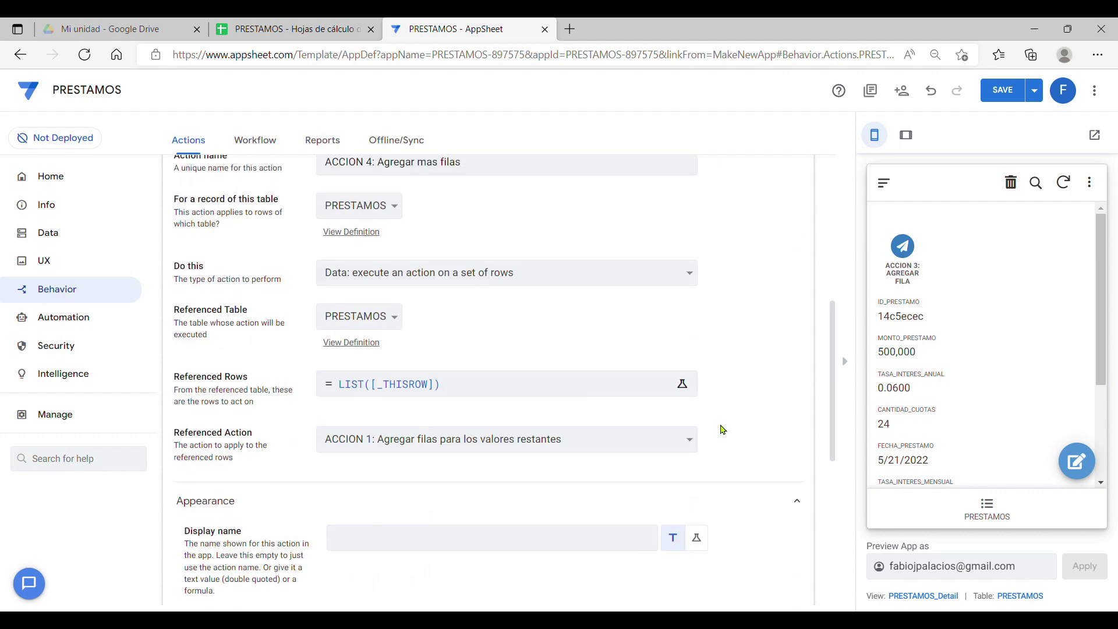
pyautogui.scroll(3, 735, 437)
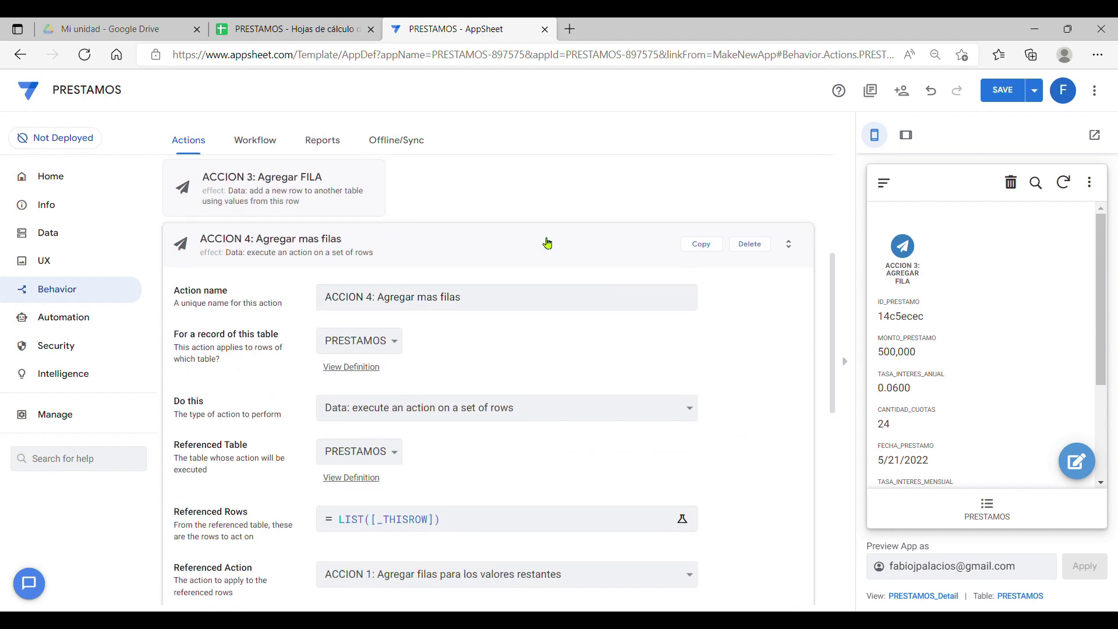
pyautogui.click(544, 250)
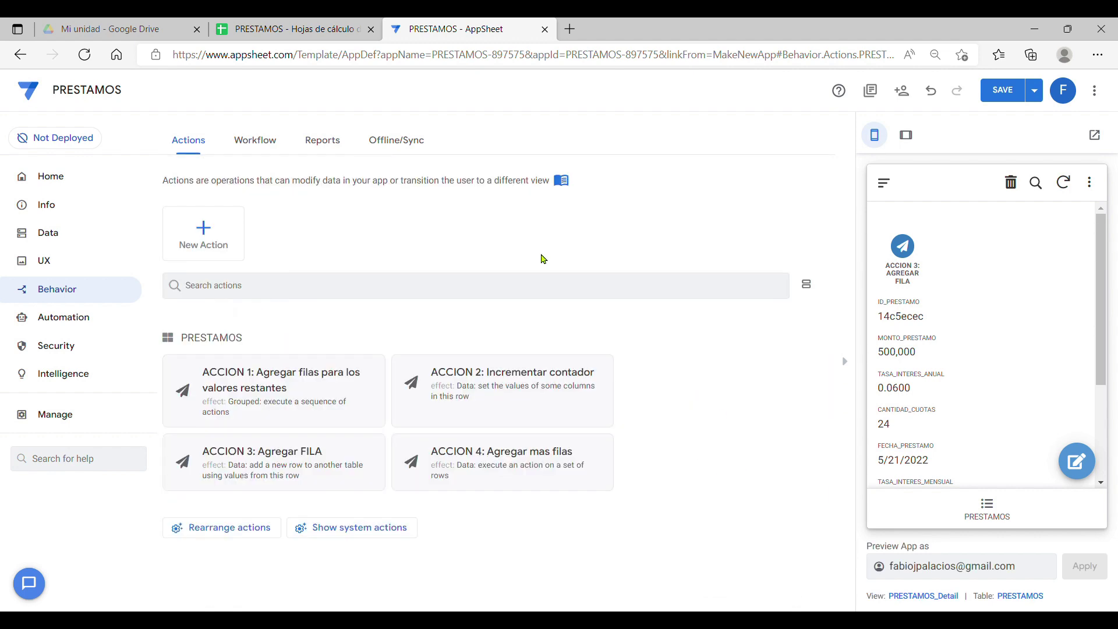
# Make ACCION 1 execute ACCION 2: Incrementar contador, ACCION 3: Agregar FILA and ACCION 4: Agregar mas filas in that order, and save the app
pyautogui.click(261, 389)
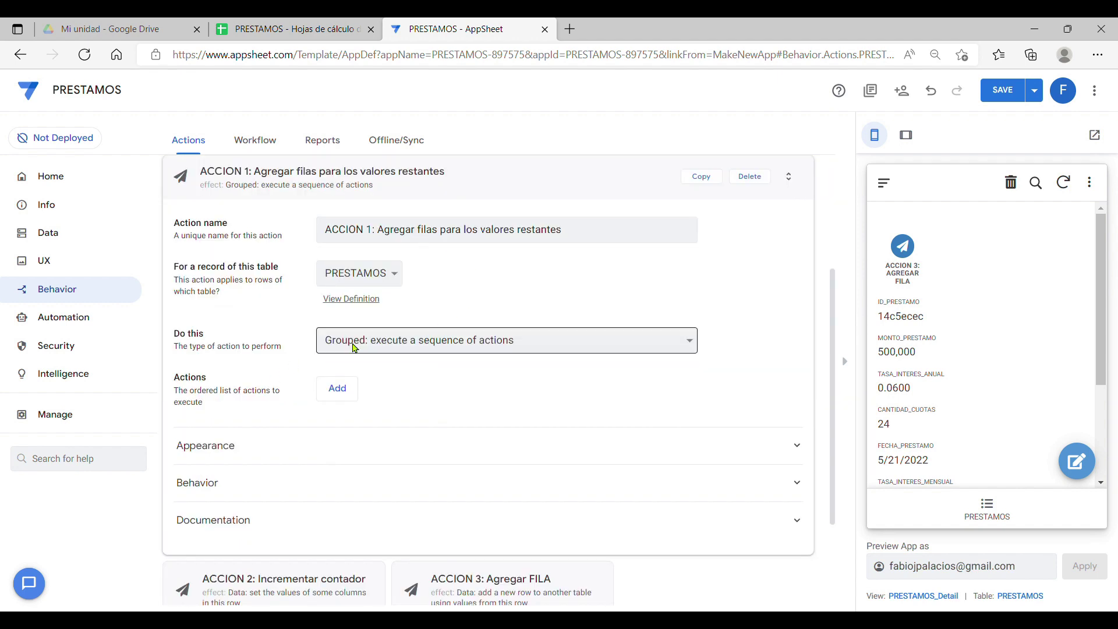
pyautogui.click(338, 389)
pyautogui.click(661, 395)
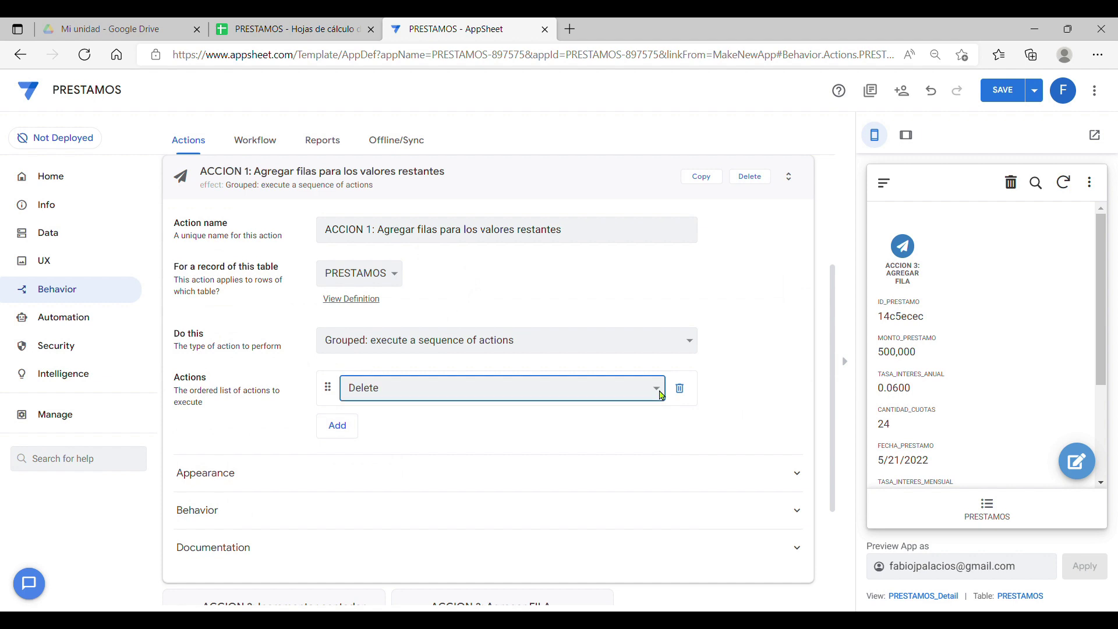
pyautogui.click(612, 452)
pyautogui.click(338, 425)
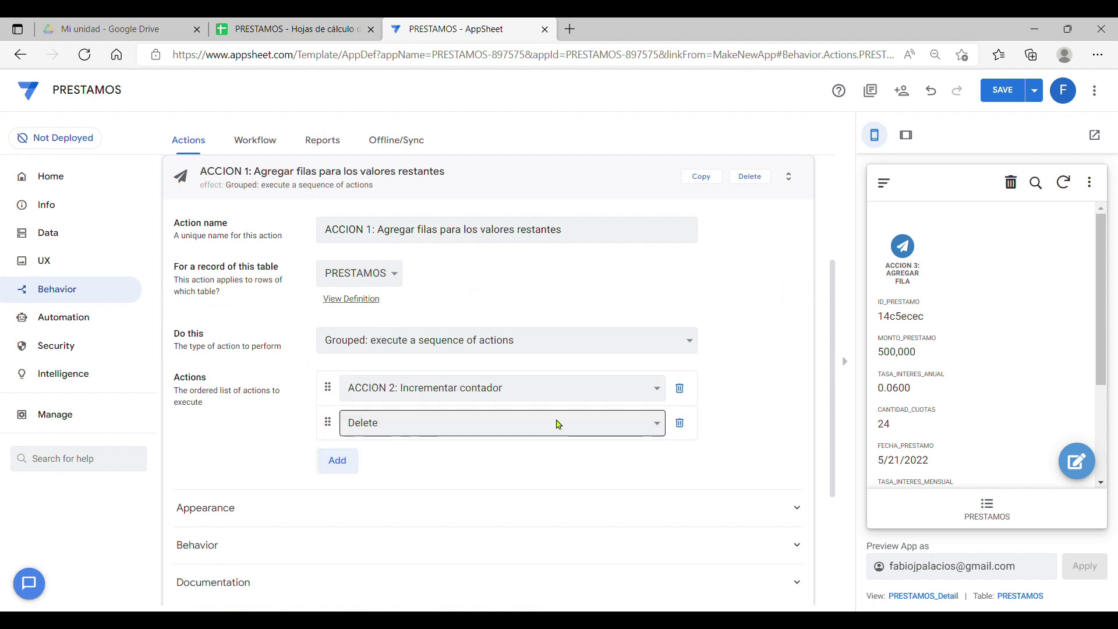
pyautogui.click(661, 430)
pyautogui.click(586, 499)
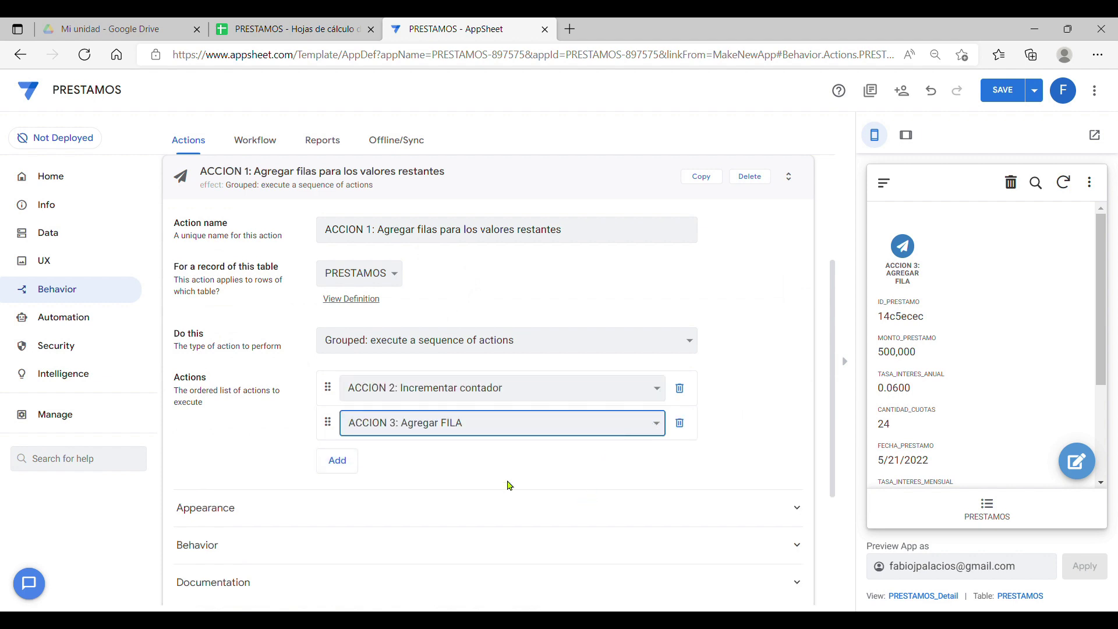
pyautogui.click(361, 469)
pyautogui.click(654, 458)
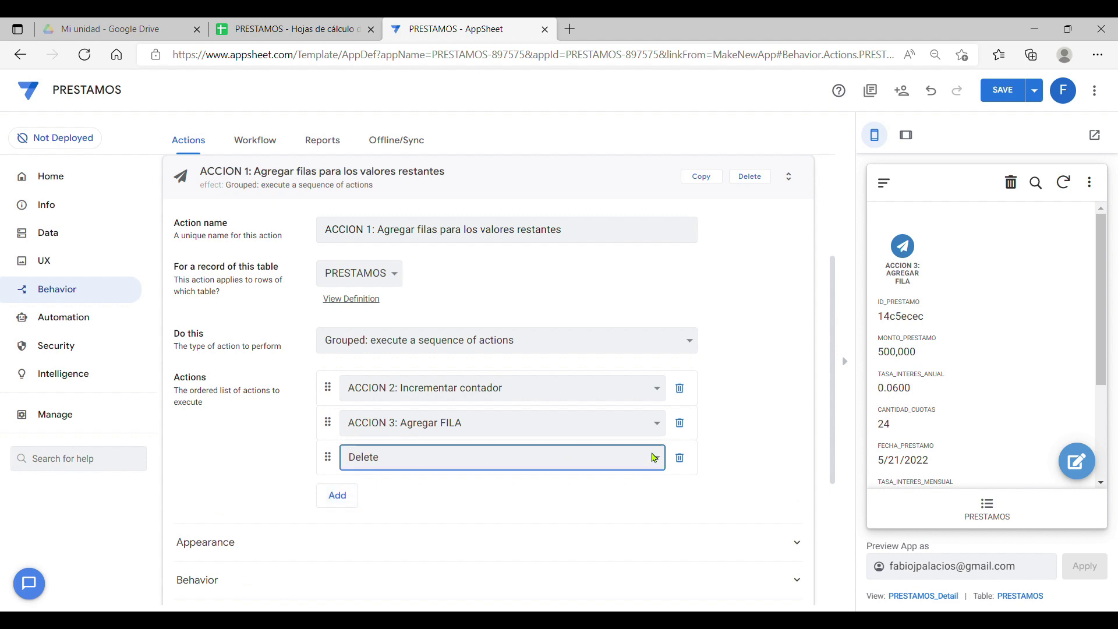
pyautogui.click(532, 551)
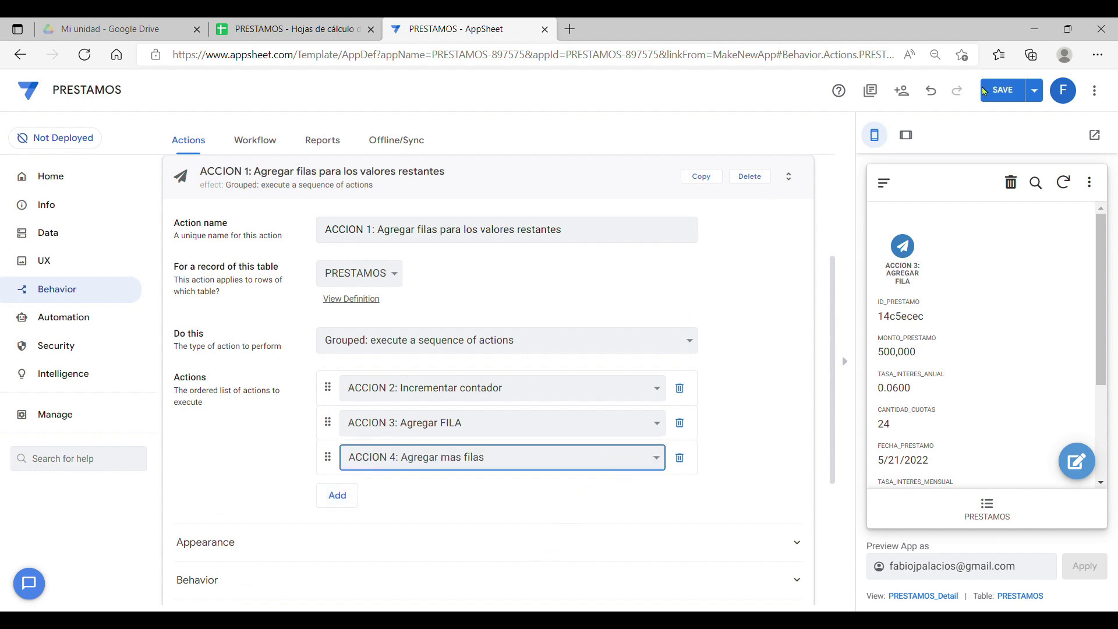
pyautogui.click(1006, 90)
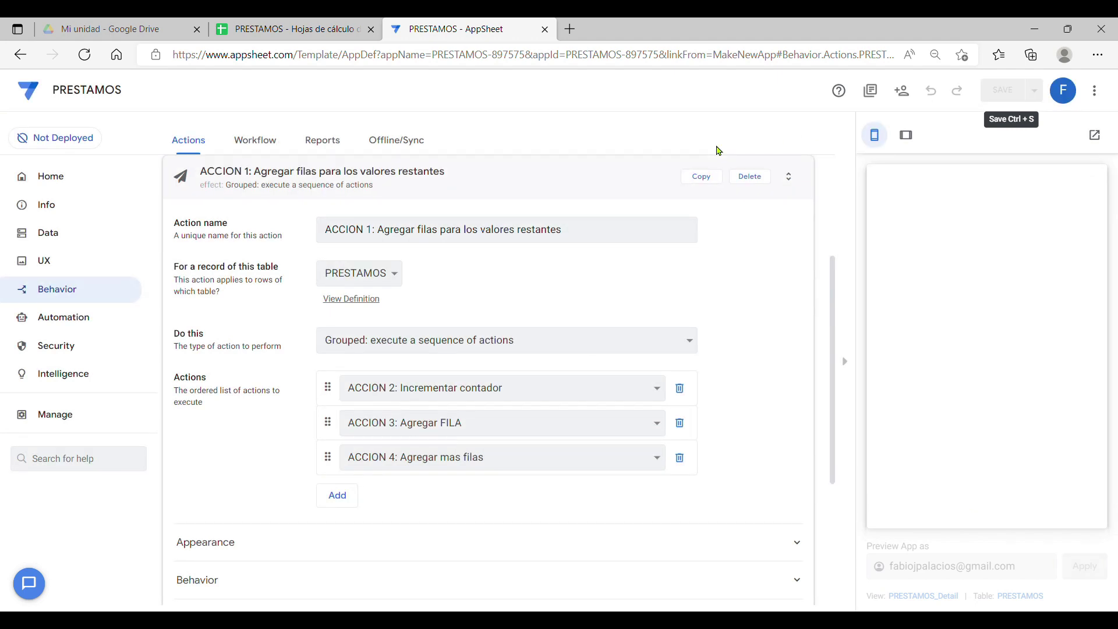
pyautogui.click(594, 184)
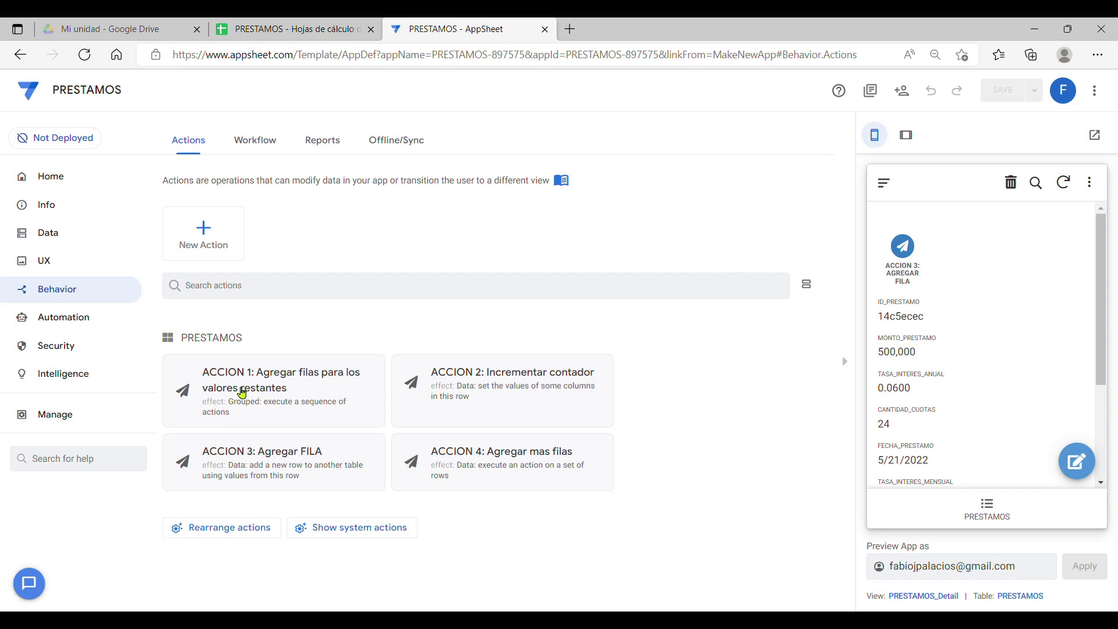
# Set ACCION 1's availability condition to if(isblank([CONTADOR]), isnotblank([CANTIDAD_CUOTAS]), ([CONTADOR] < [CANTIDAD_CUOTAS])) and save the app
pyautogui.click(272, 390)
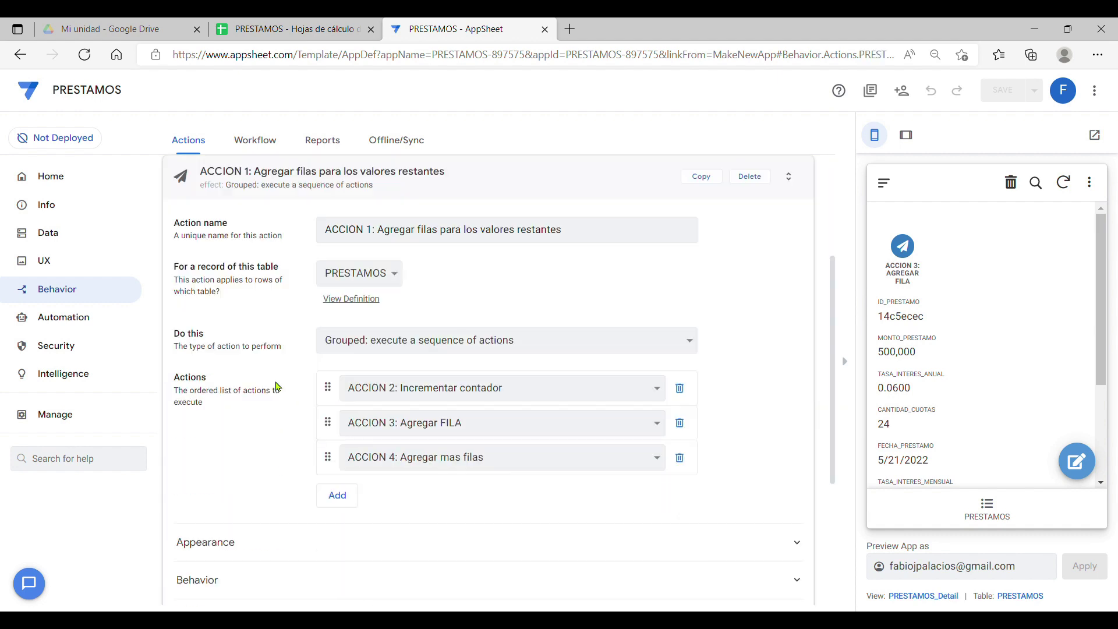
pyautogui.scroll(-3, 243, 471)
pyautogui.scroll(-1, 244, 472)
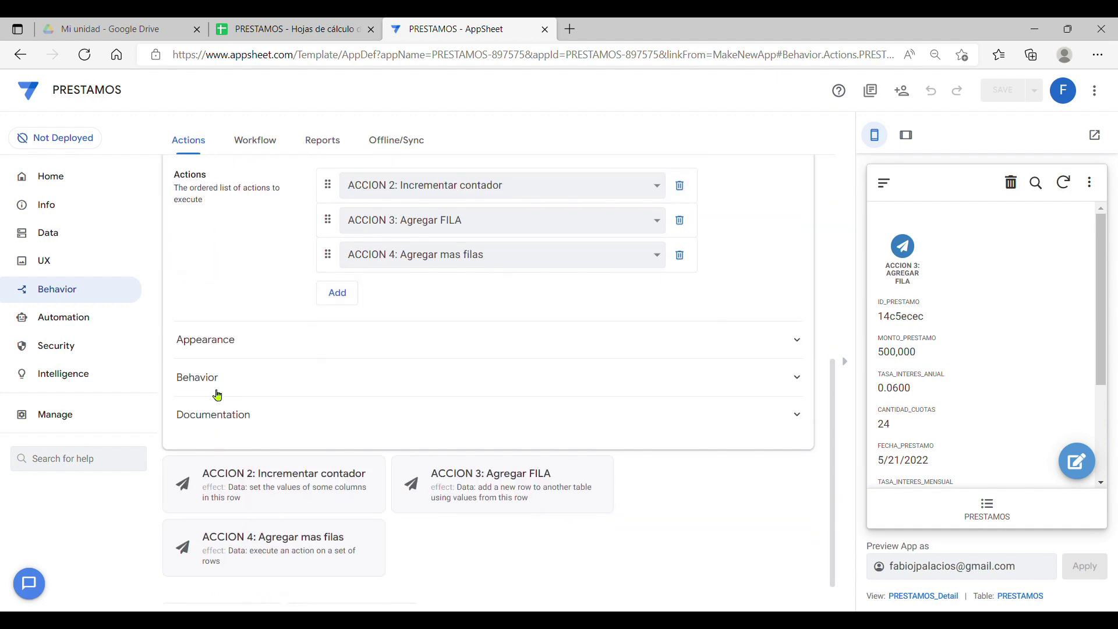
pyautogui.click(206, 378)
pyautogui.click(395, 417)
pyautogui.moveTo(330, 200); pyautogui.dragTo(277, 198)
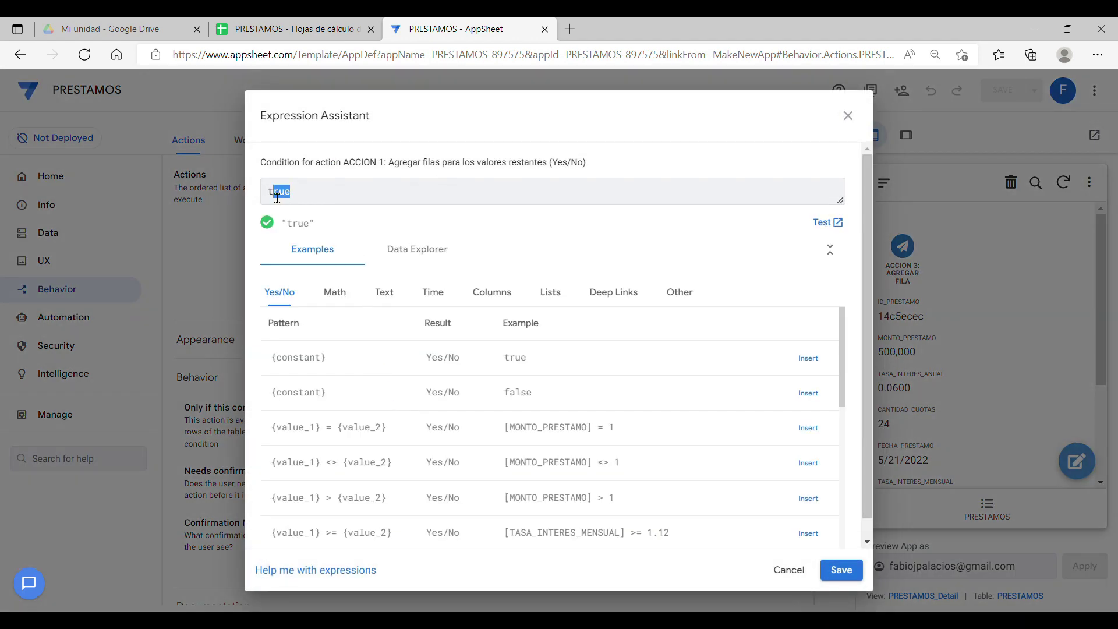
pyautogui.click(327, 206)
pyautogui.press('BackSpace')
pyautogui.press('BackSpace')
pyautogui.press('BackSpace')
pyautogui.press('BackSpace')
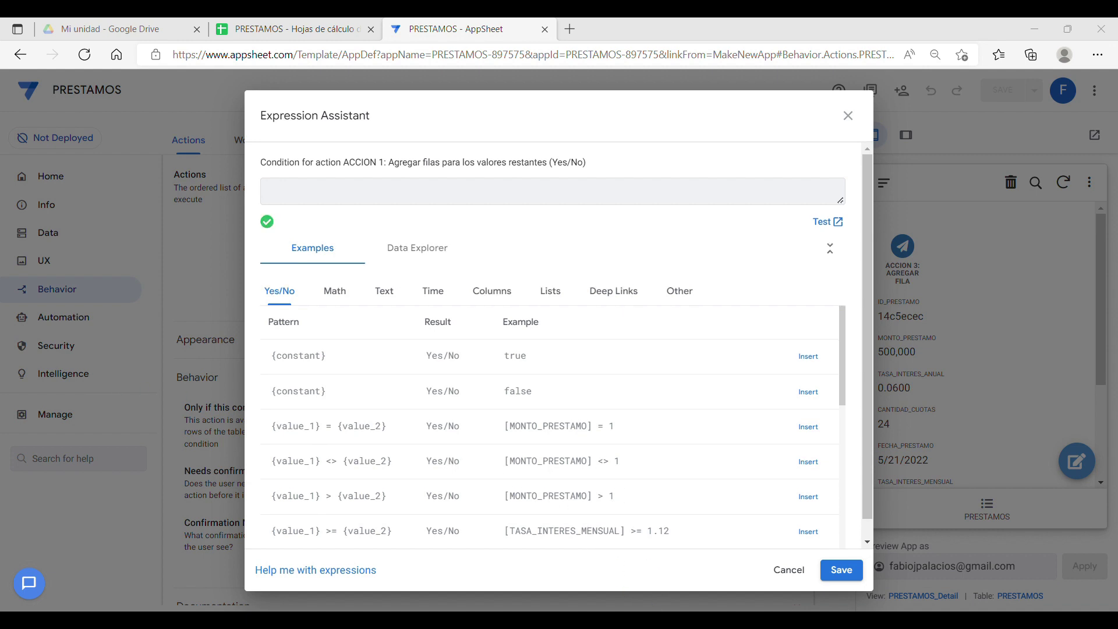
pyautogui.hotkey('alt', 'Tab')
pyautogui.write('if(   isblank([CONTADOR]),   isnotblank([CANTIDAD_CUOTAS]),   ([CONTADOR] < [CANTIDAD_CUOTAS]) )')
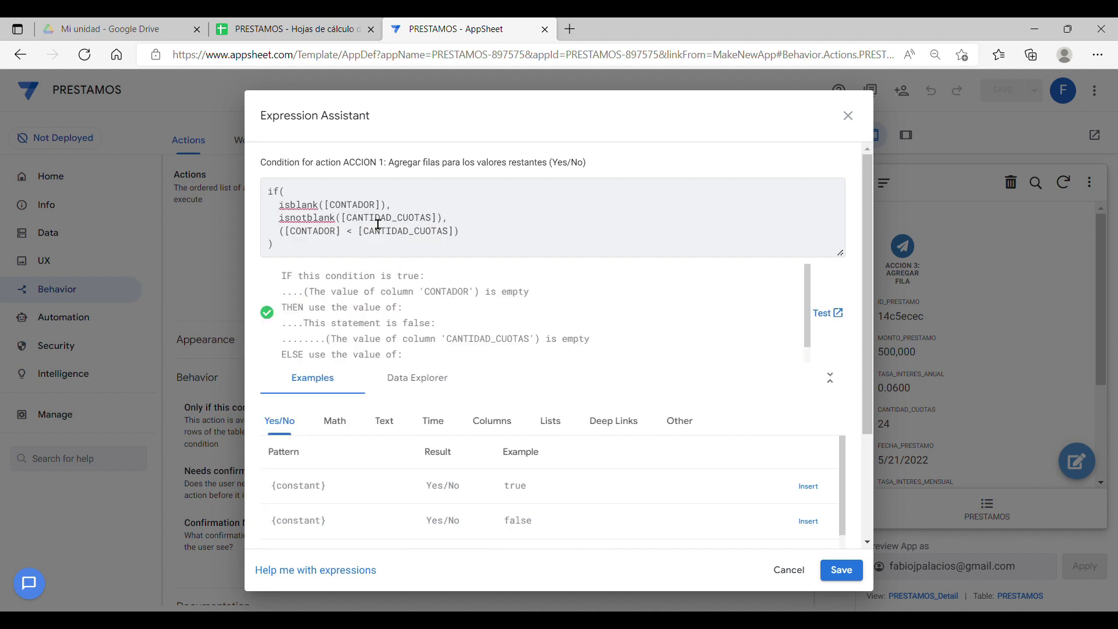
pyautogui.click(841, 570)
pyautogui.click(1002, 99)
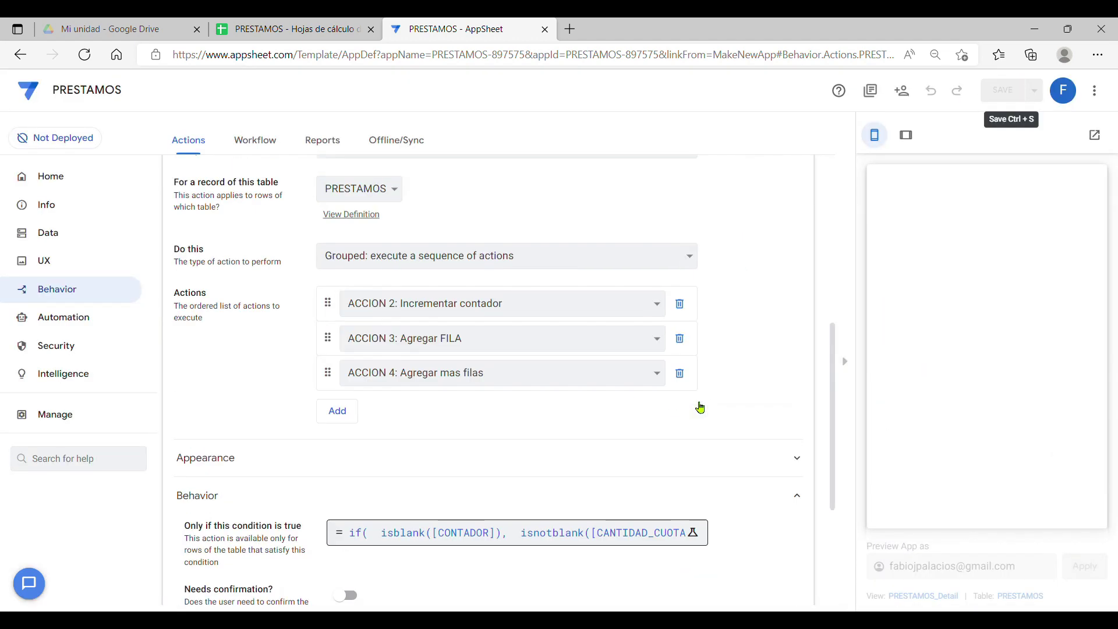
# Check the display prominence settings of ACCION 1 and ACCION 2
pyautogui.scroll(-3, 726, 466)
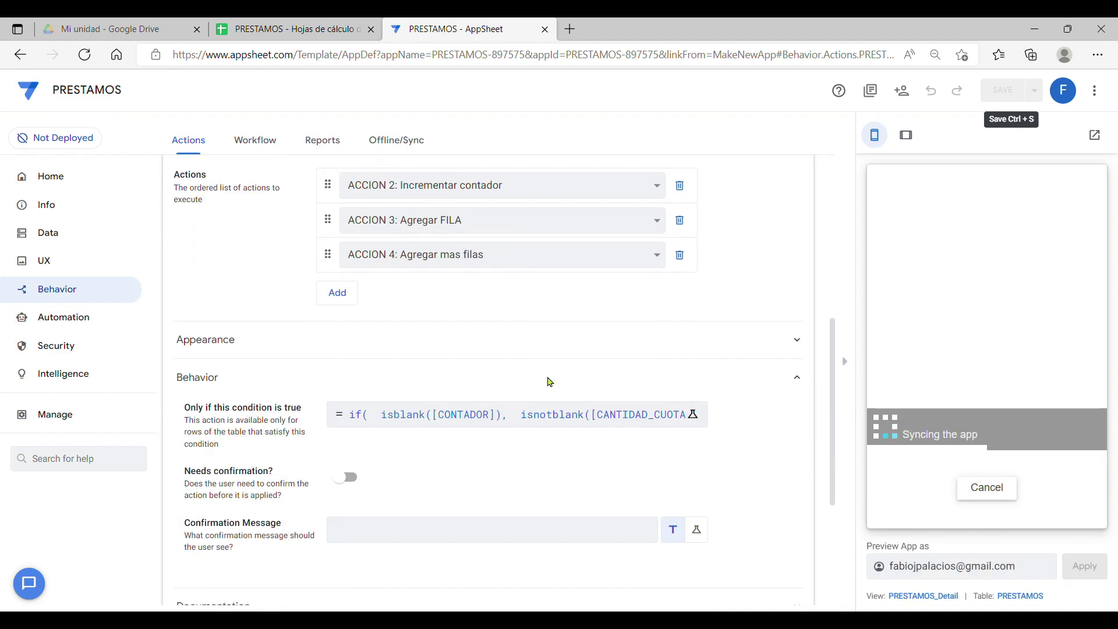
pyautogui.click(551, 348)
pyautogui.scroll(-3, 706, 445)
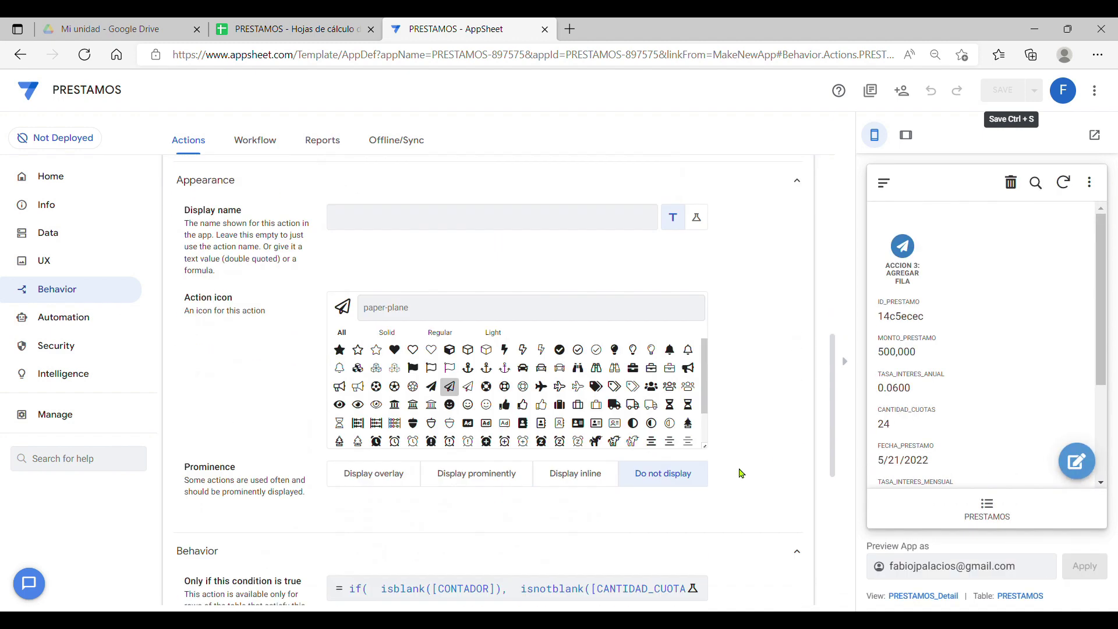
pyautogui.scroll(8, 728, 396)
pyautogui.scroll(5, 641, 384)
pyautogui.click(513, 373)
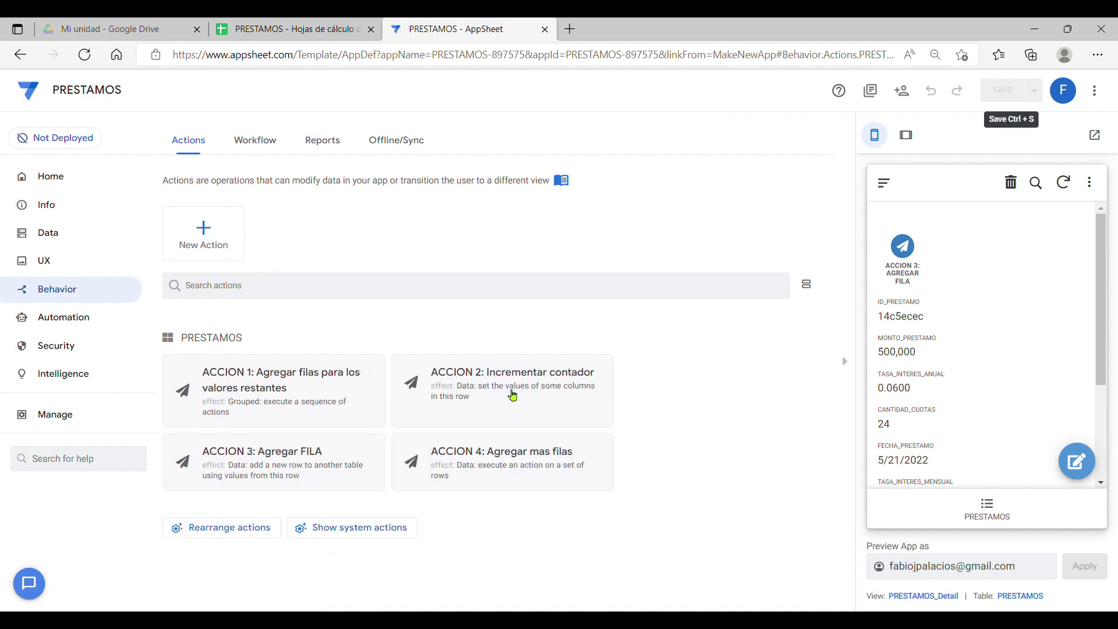
pyautogui.click(465, 381)
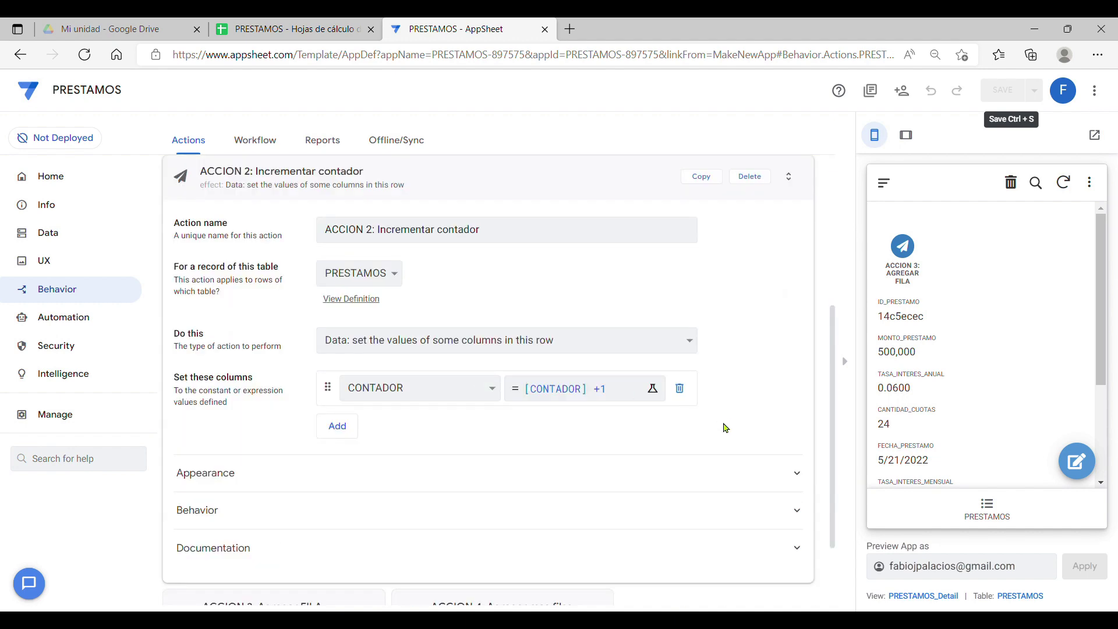
pyautogui.click(764, 472)
pyautogui.scroll(-5, 731, 524)
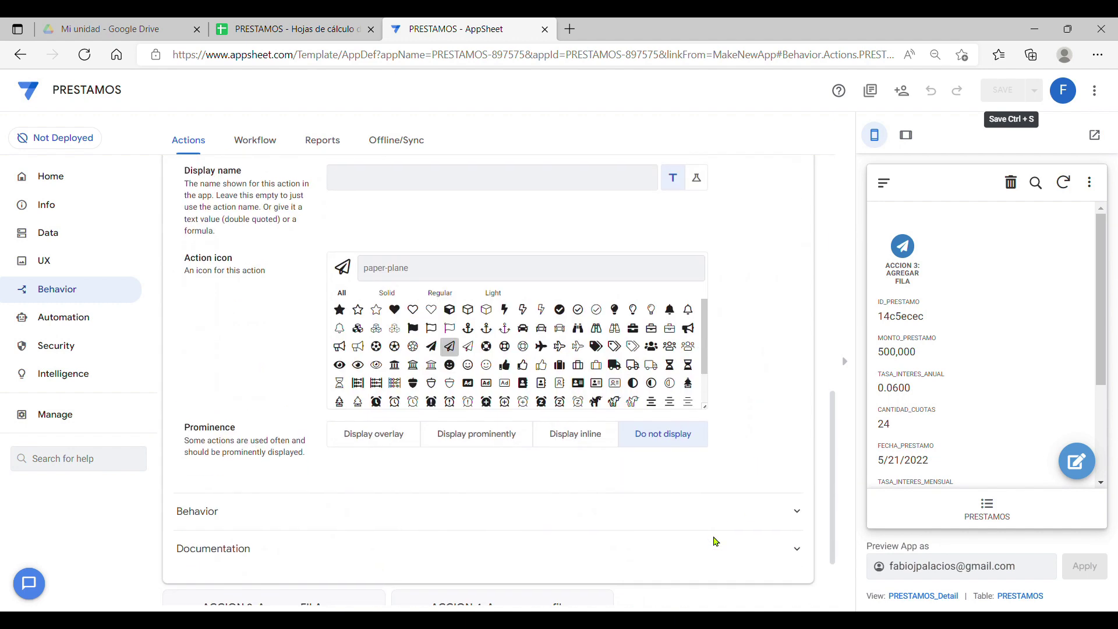
pyautogui.scroll(10, 670, 408)
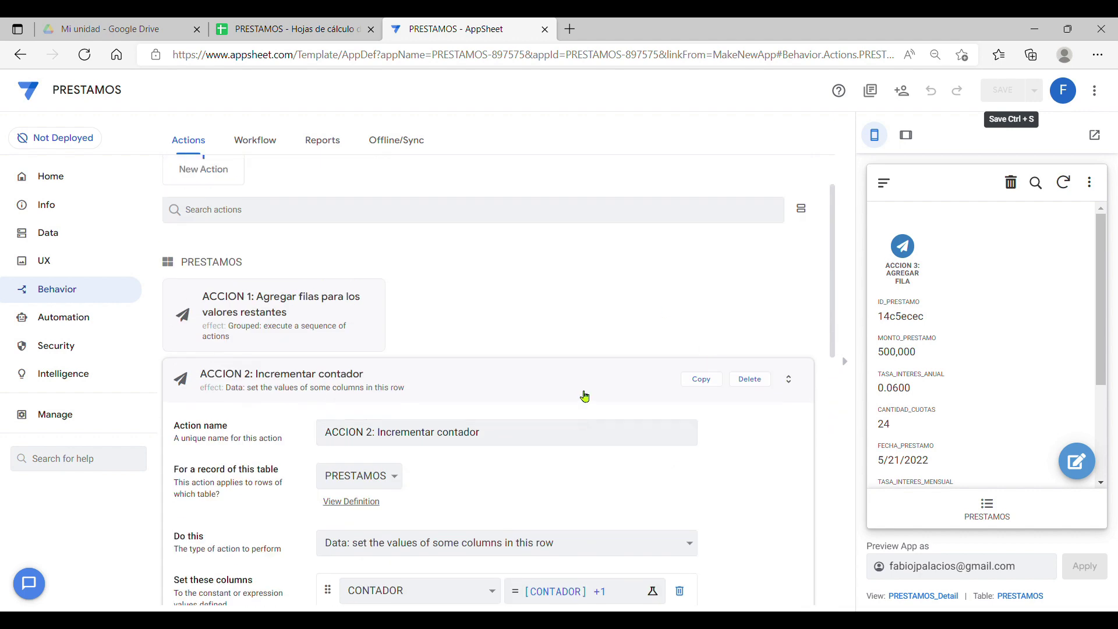
pyautogui.click(585, 396)
# Set the availability condition of ACCION 3: Agregar FILA to ISNOTBLANK([CANTIDAD_CUOTAS])
pyautogui.click(280, 466)
pyautogui.scroll(-5, 638, 409)
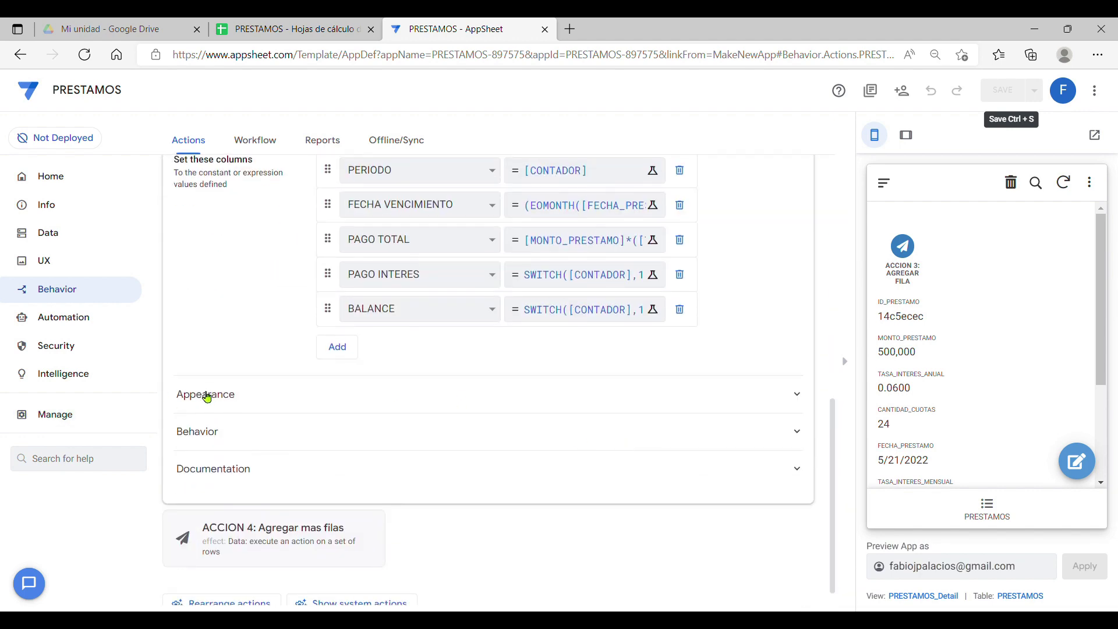
pyautogui.click(187, 429)
pyautogui.click(364, 467)
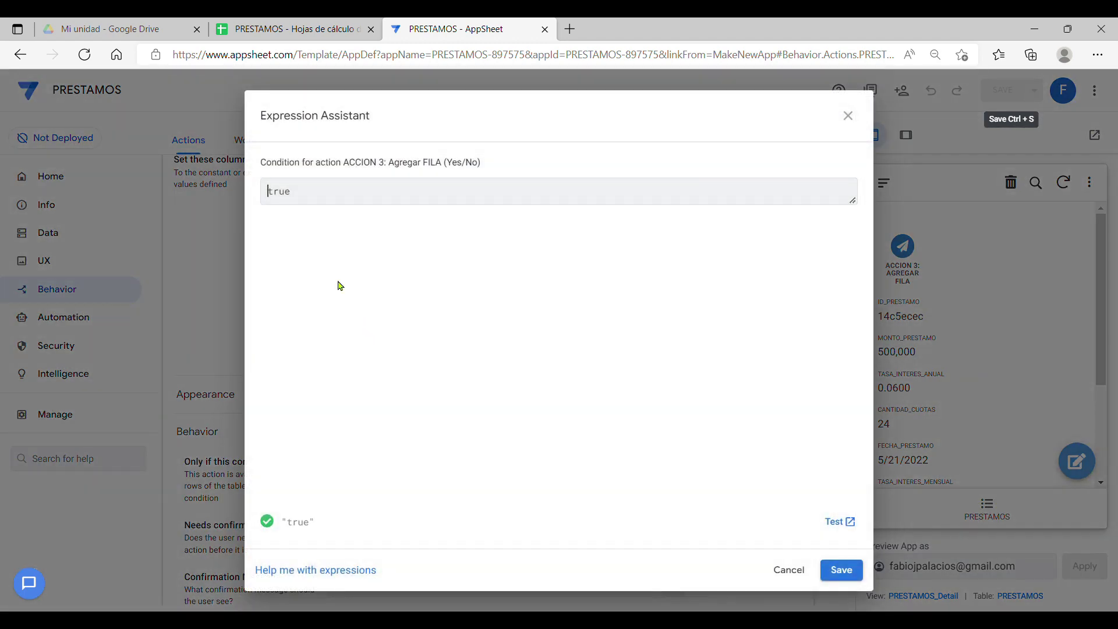
pyautogui.moveTo(324, 200); pyautogui.dragTo(242, 196)
pyautogui.press('BackSpace')
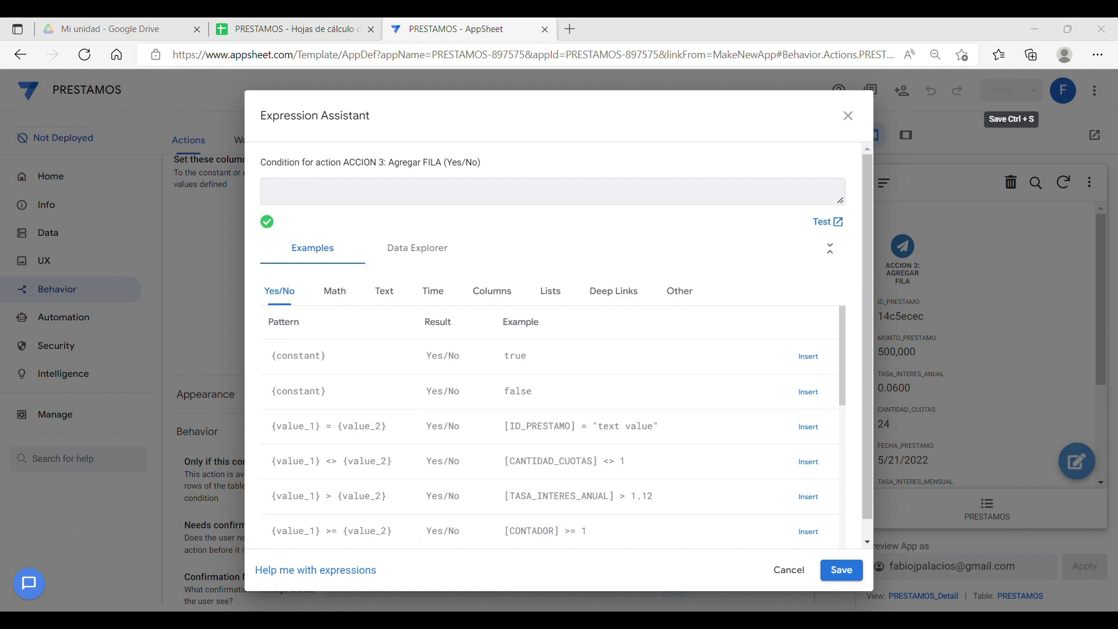
pyautogui.write('ISNOTBLANK([CANTIDAD_CUOTAS])')
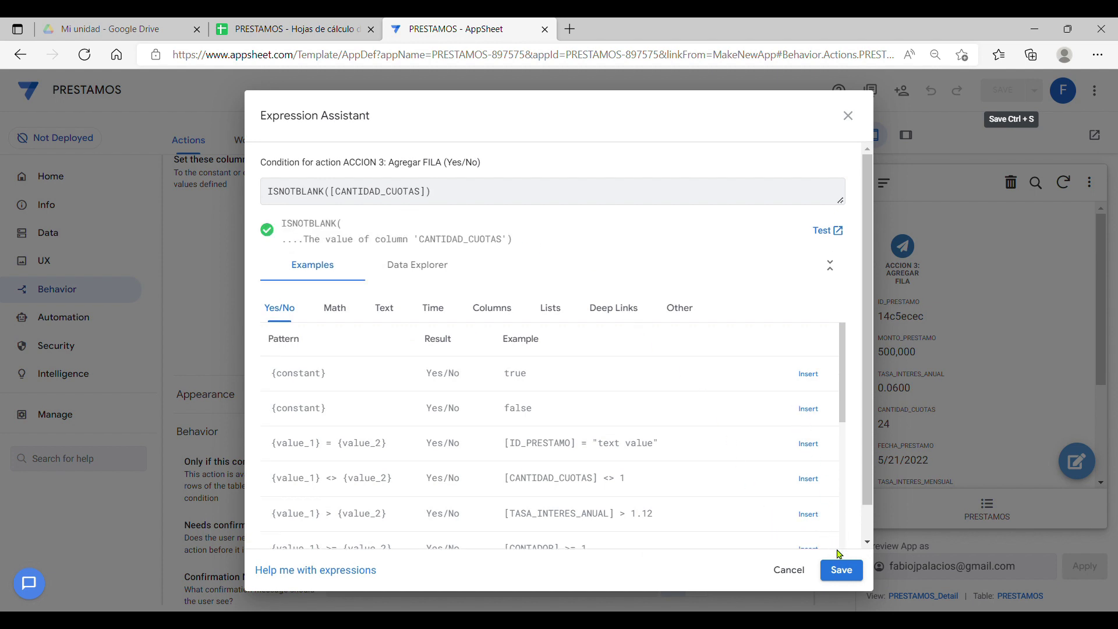
pyautogui.click(840, 569)
# Set the prominence of ACCION 3 to Do not display
pyautogui.click(774, 402)
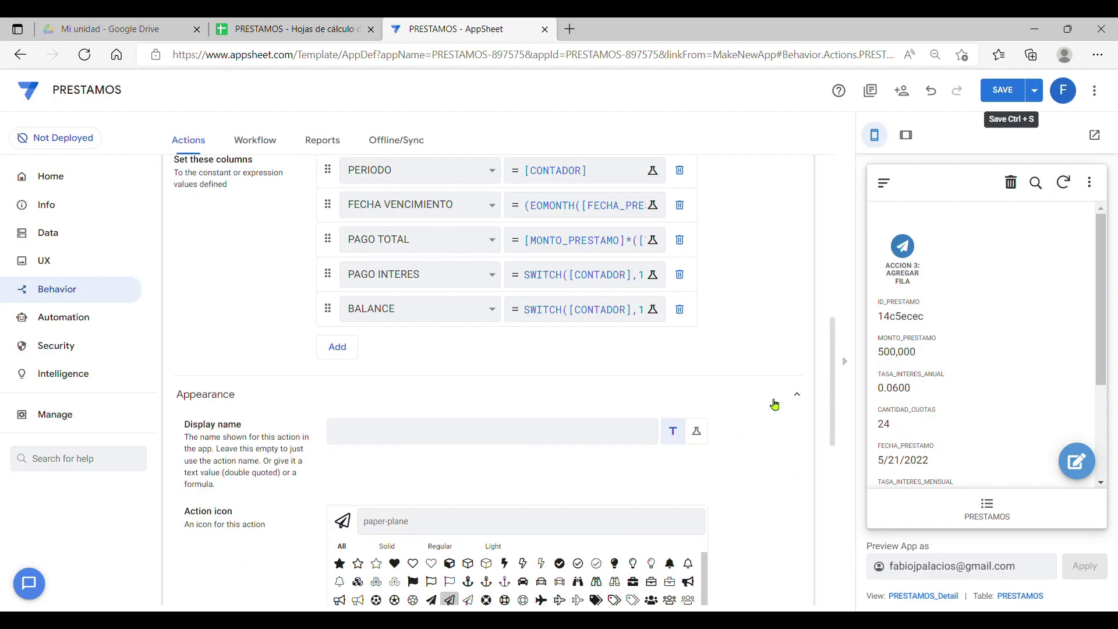
pyautogui.scroll(-3, 775, 496)
pyautogui.click(706, 492)
pyautogui.scroll(10, 715, 462)
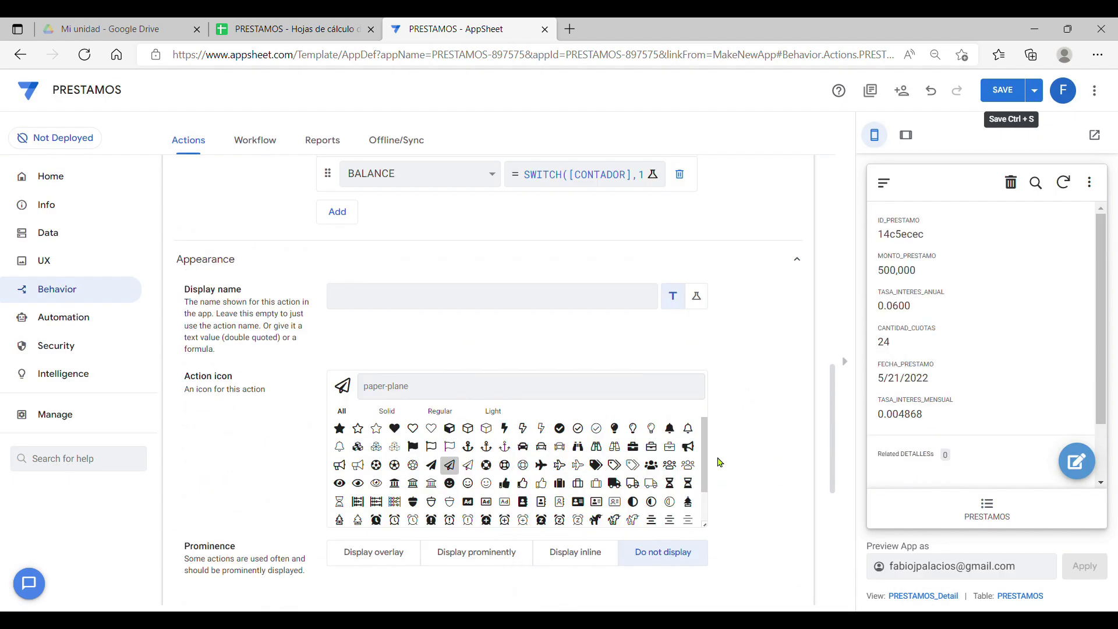
# Check the prominence setting of ACCION 4: Agregar mas filas and save the app
pyautogui.click(562, 230)
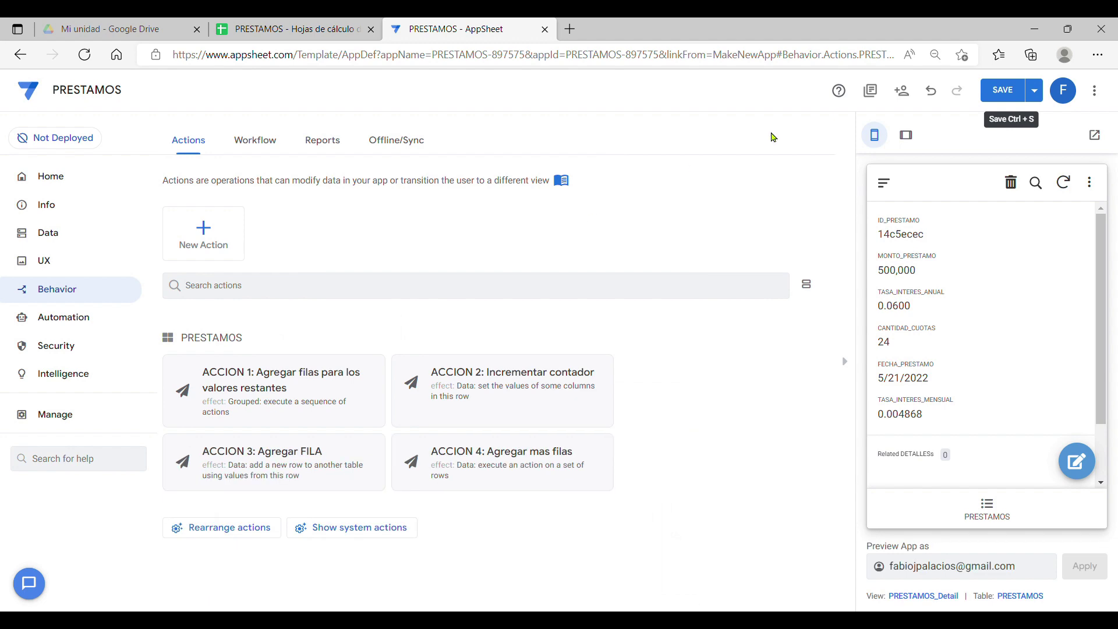
pyautogui.click(492, 469)
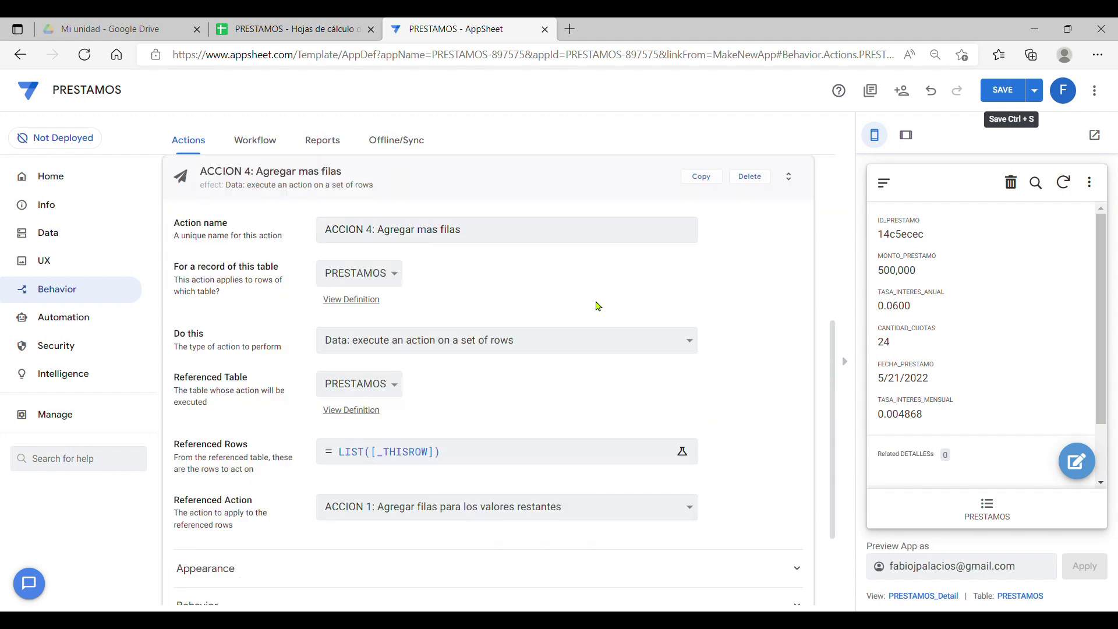
pyautogui.scroll(-2, 676, 443)
pyautogui.click(736, 431)
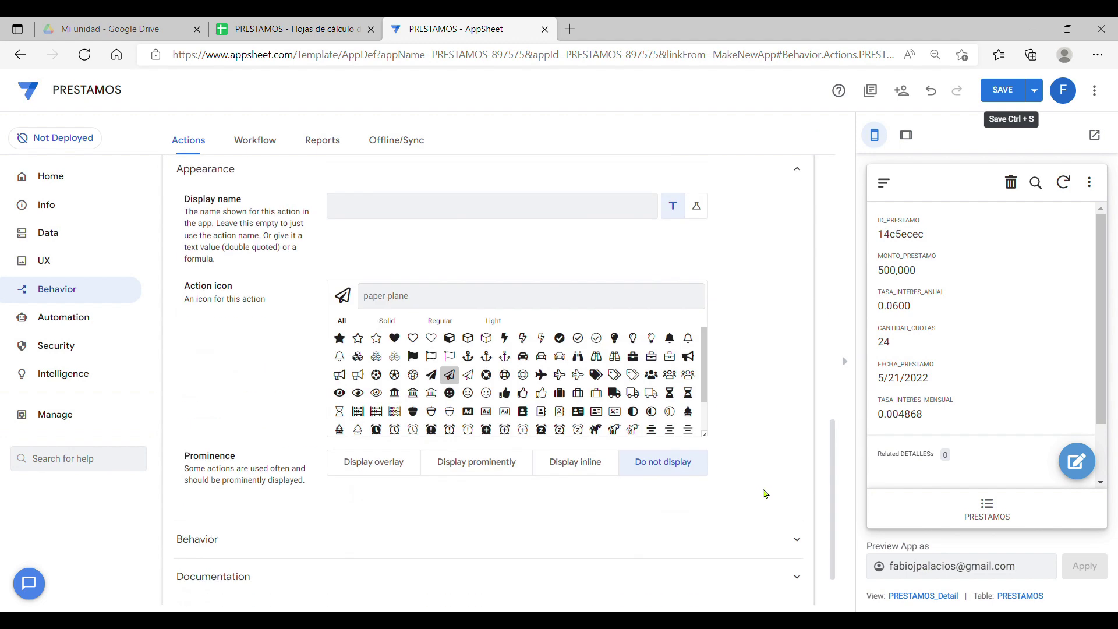
pyautogui.scroll(5, 742, 336)
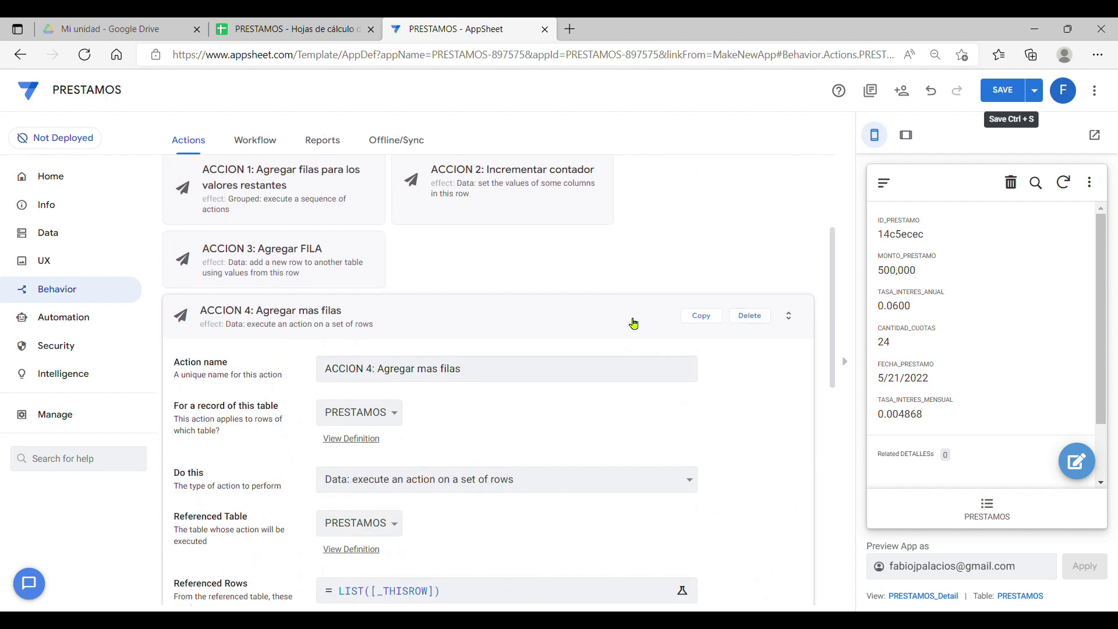
pyautogui.click(634, 322)
pyautogui.click(1022, 87)
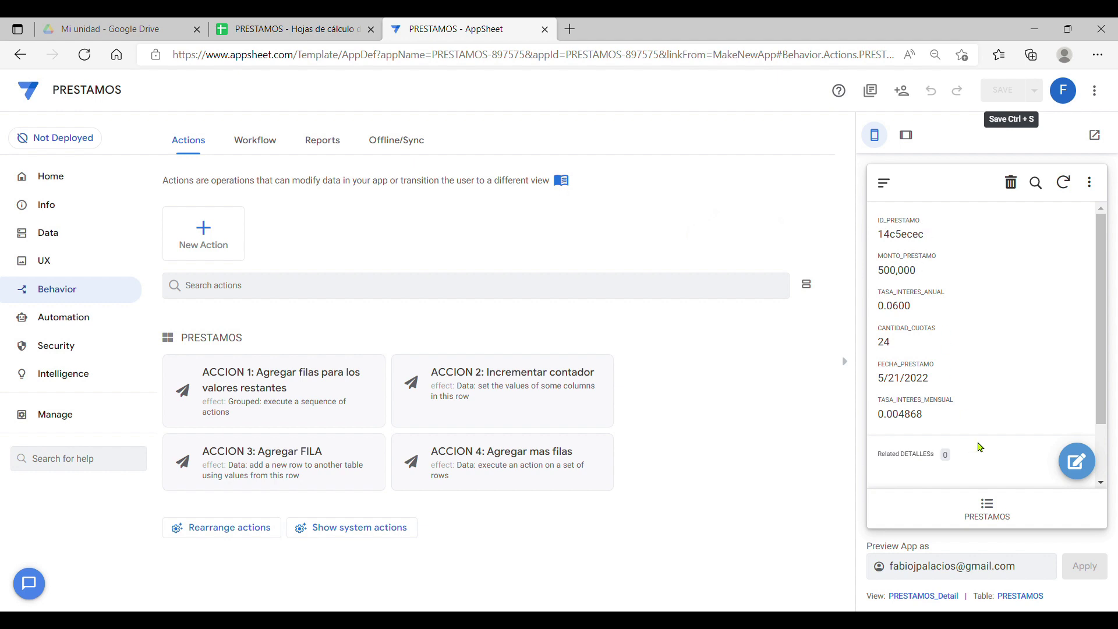
# Set the Form Saved event action of the PRESTAMOS_Form view to ACCION 1: Agregar filas para los valores restantes and save the app
pyautogui.click(56, 258)
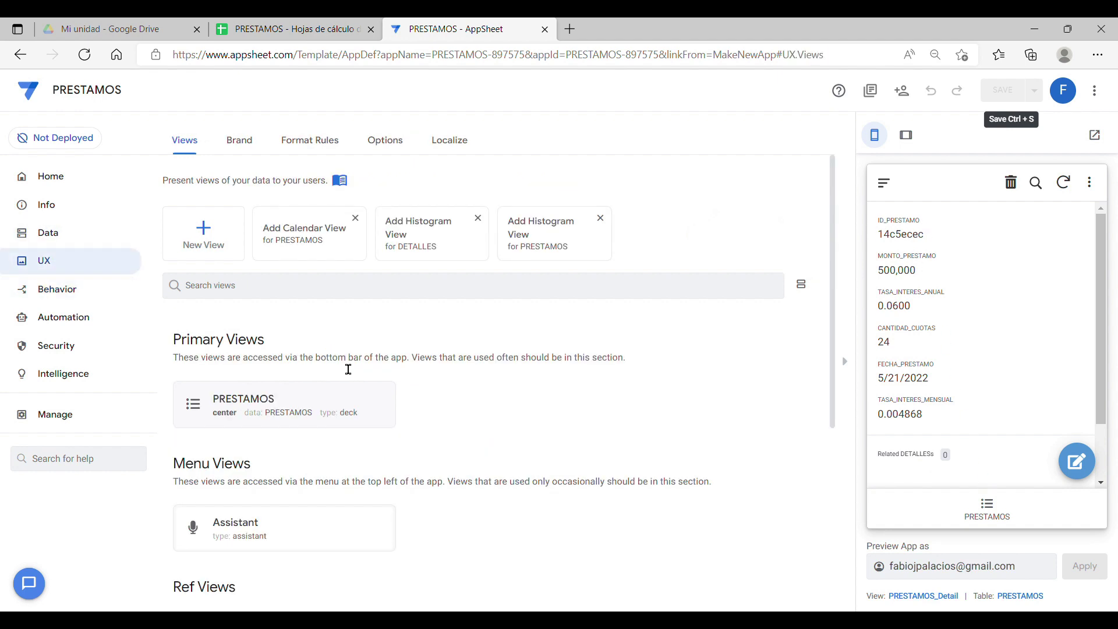
pyautogui.scroll(-5, 348, 369)
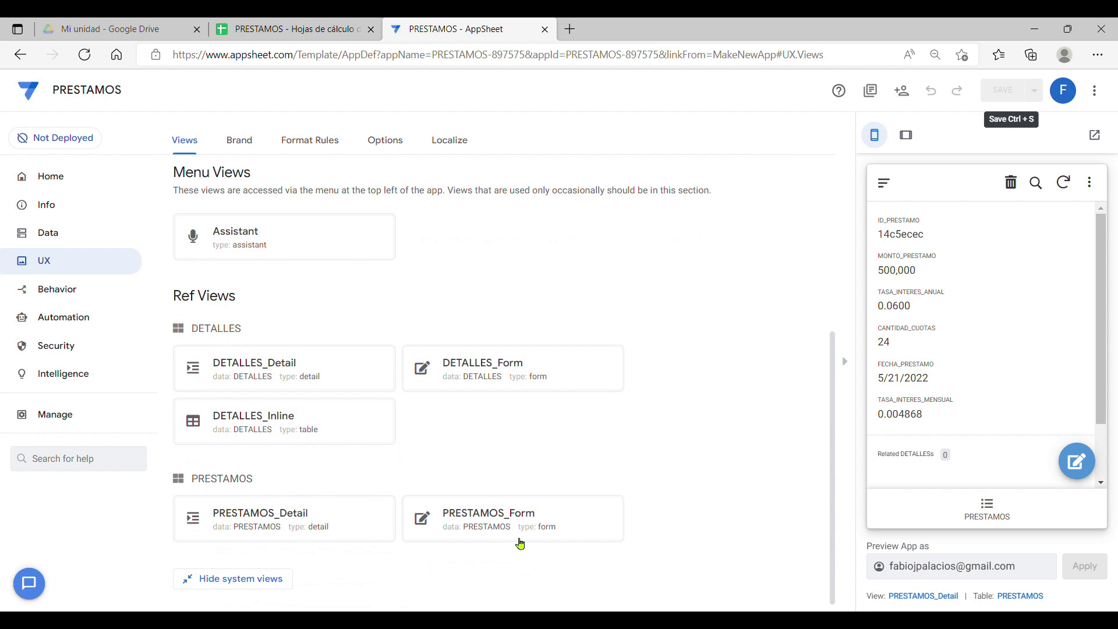
pyautogui.click(522, 516)
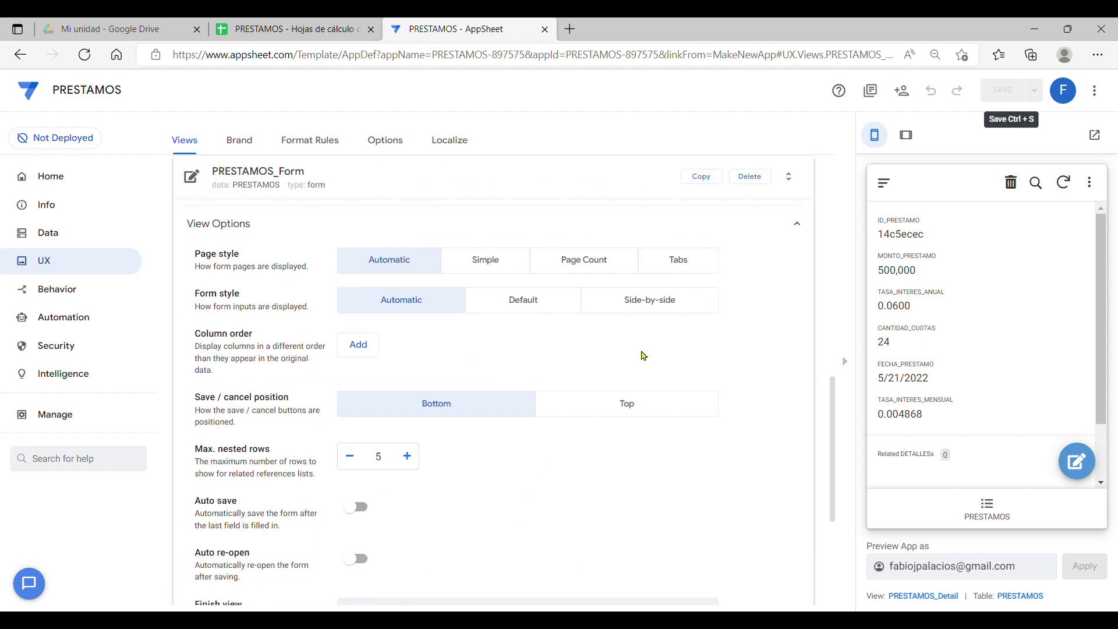
pyautogui.scroll(-3, 733, 314)
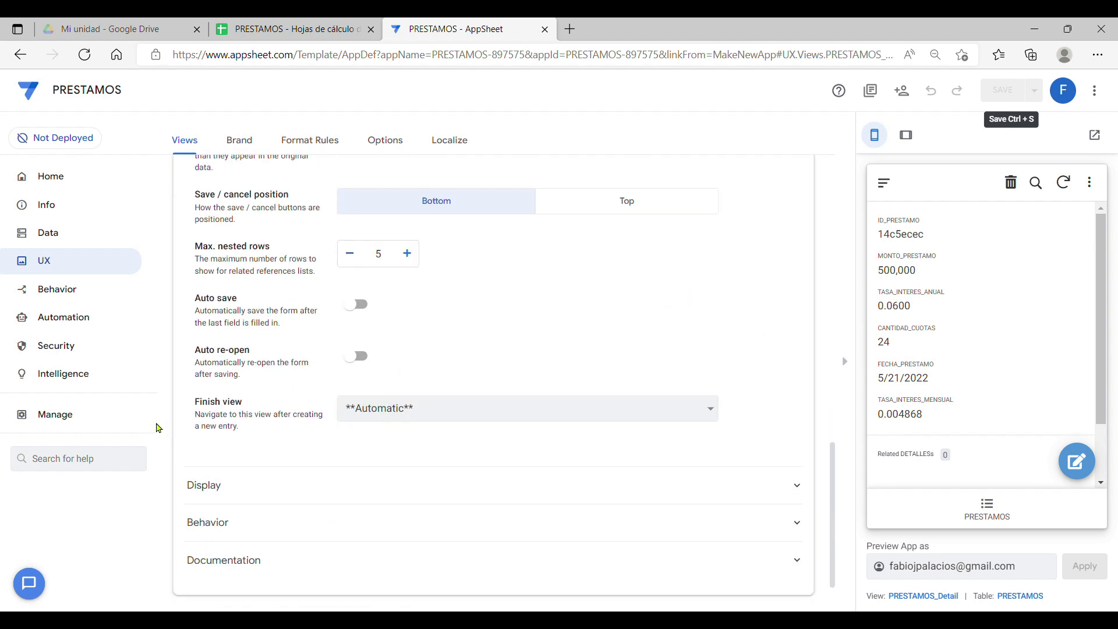
pyautogui.click(208, 522)
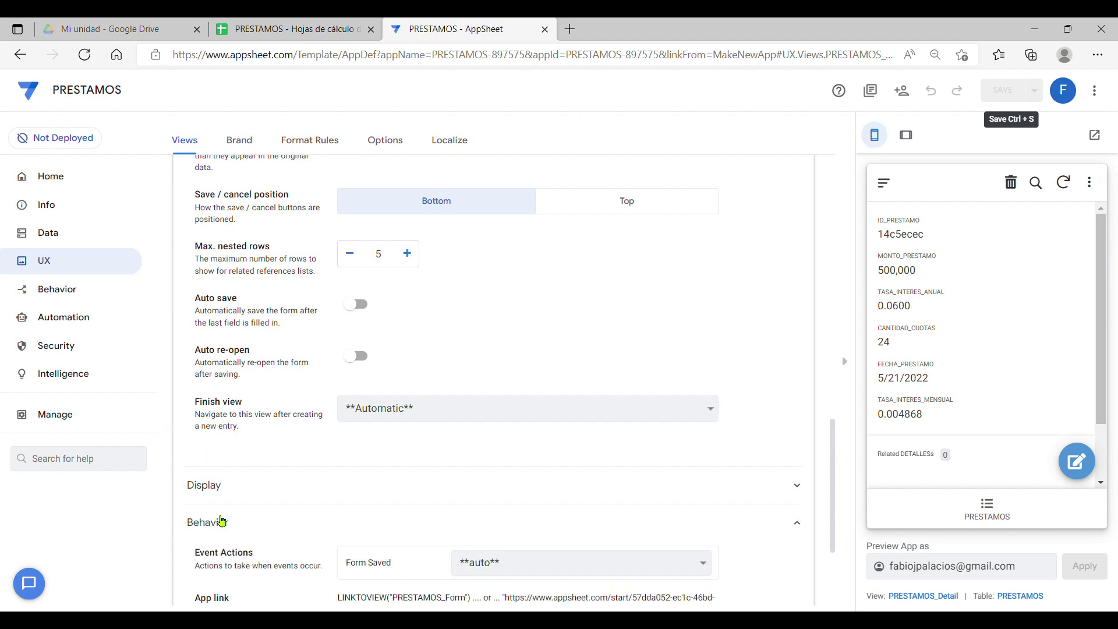
pyautogui.scroll(-2, 361, 460)
pyautogui.moveTo(350, 431); pyautogui.dragTo(397, 434)
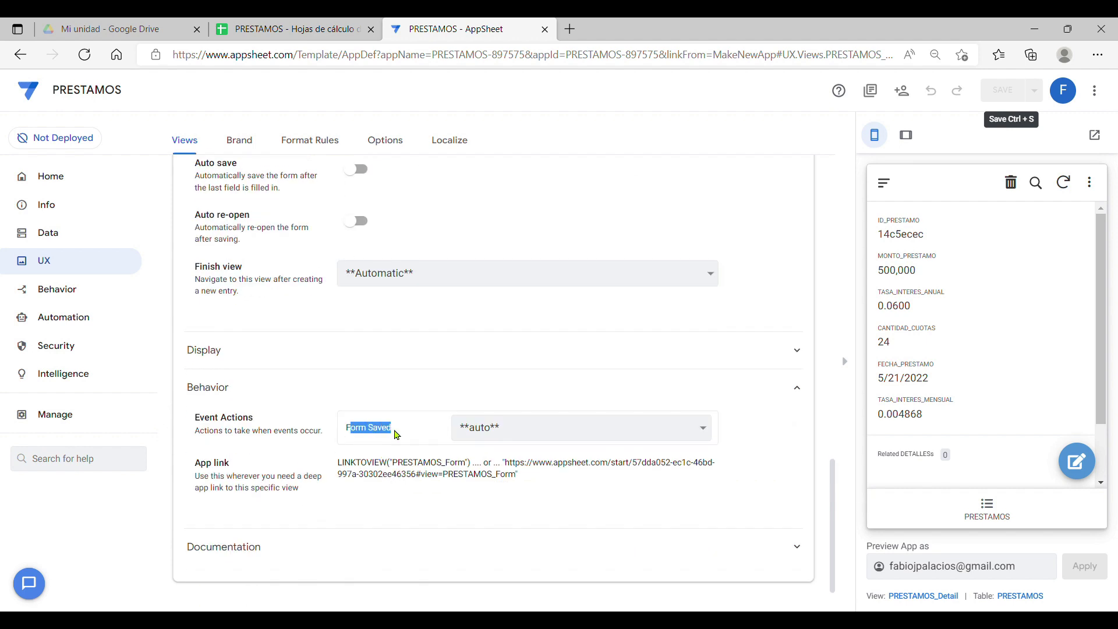
pyautogui.click(703, 429)
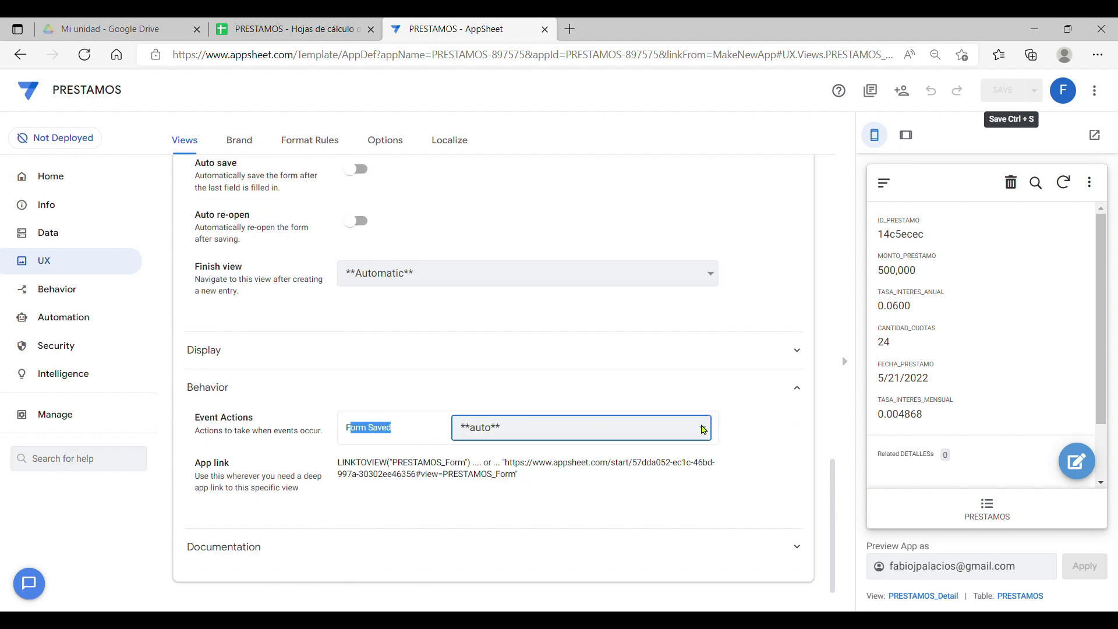
pyautogui.click(593, 506)
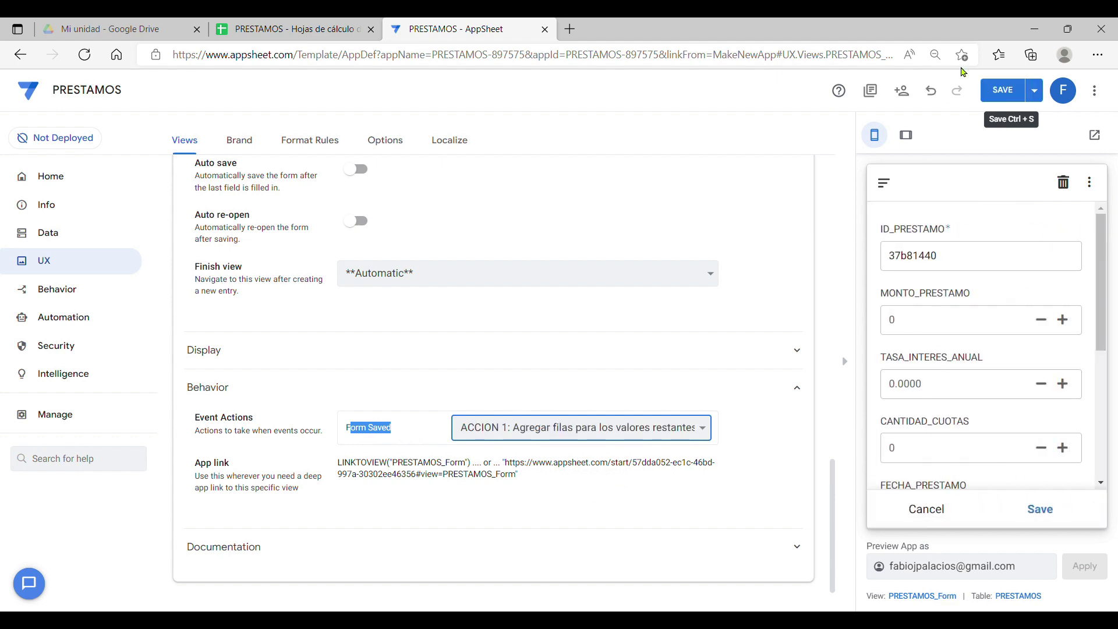
pyautogui.click(1020, 87)
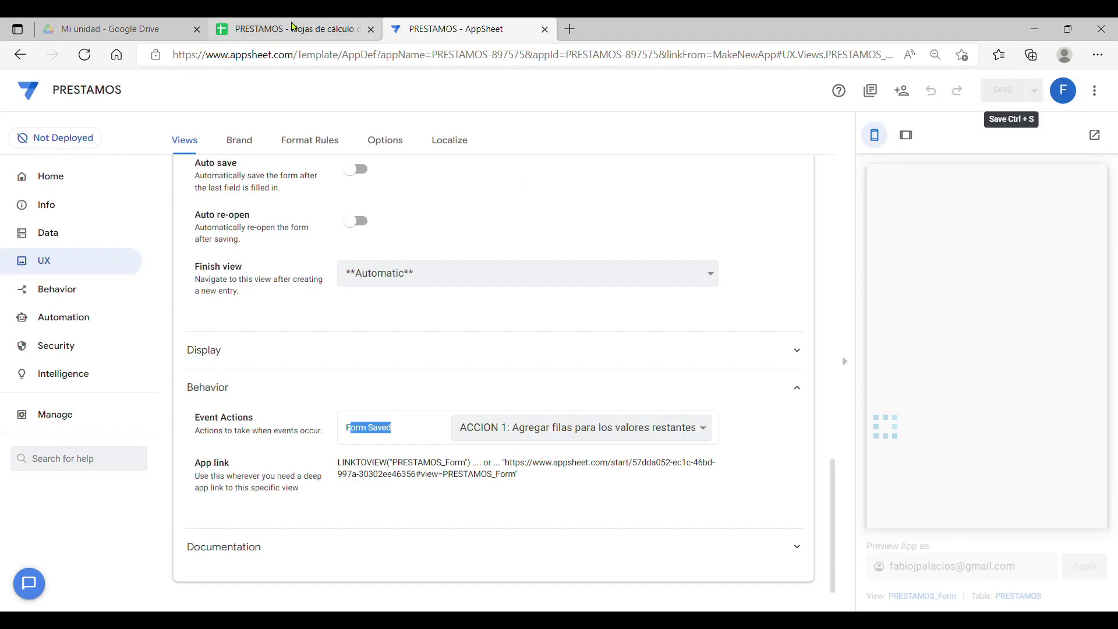
# Add and save a test loan in the app preview with MONTO_PRESTAMO 1000000, TASA_INTERES_ANUAL 0.05 and CANTIDAD_CUOTAS 12
pyautogui.click(294, 27)
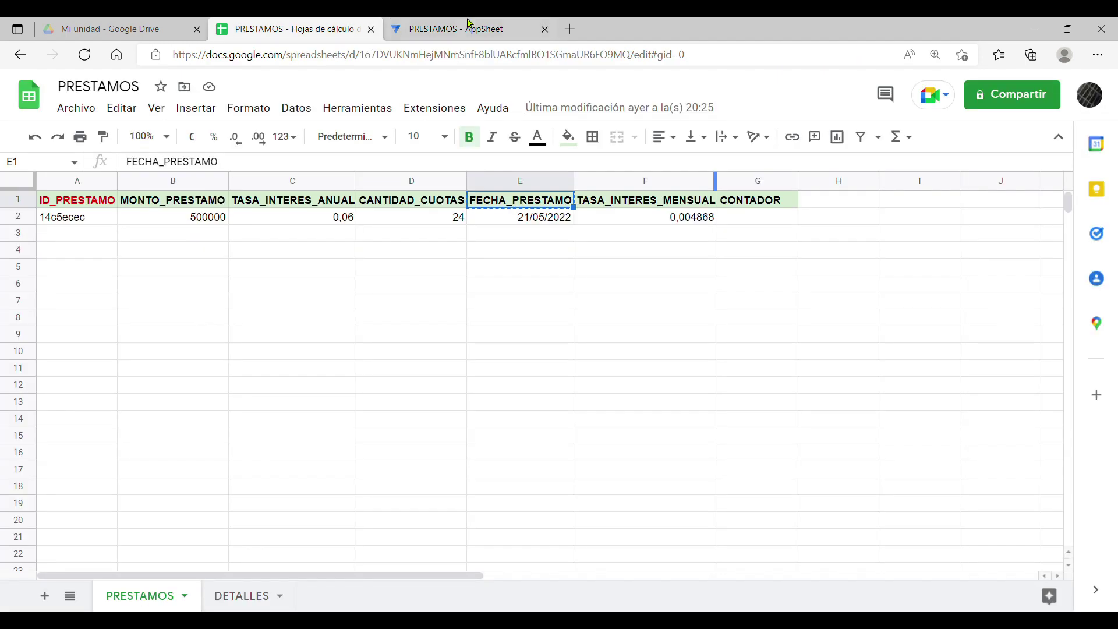
pyautogui.click(470, 27)
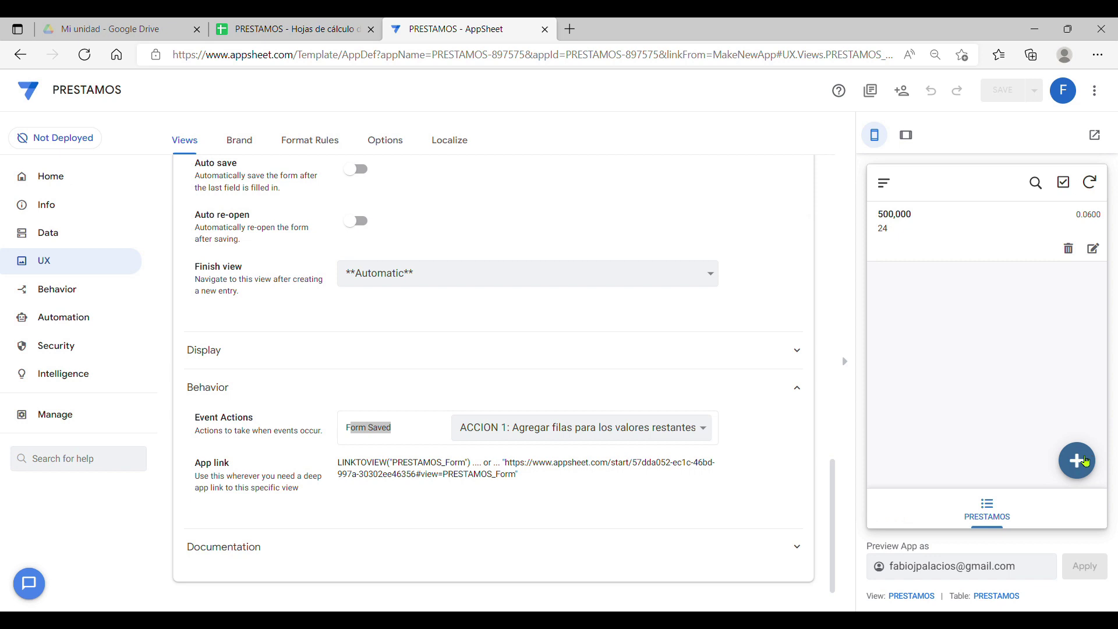
pyautogui.click(1080, 460)
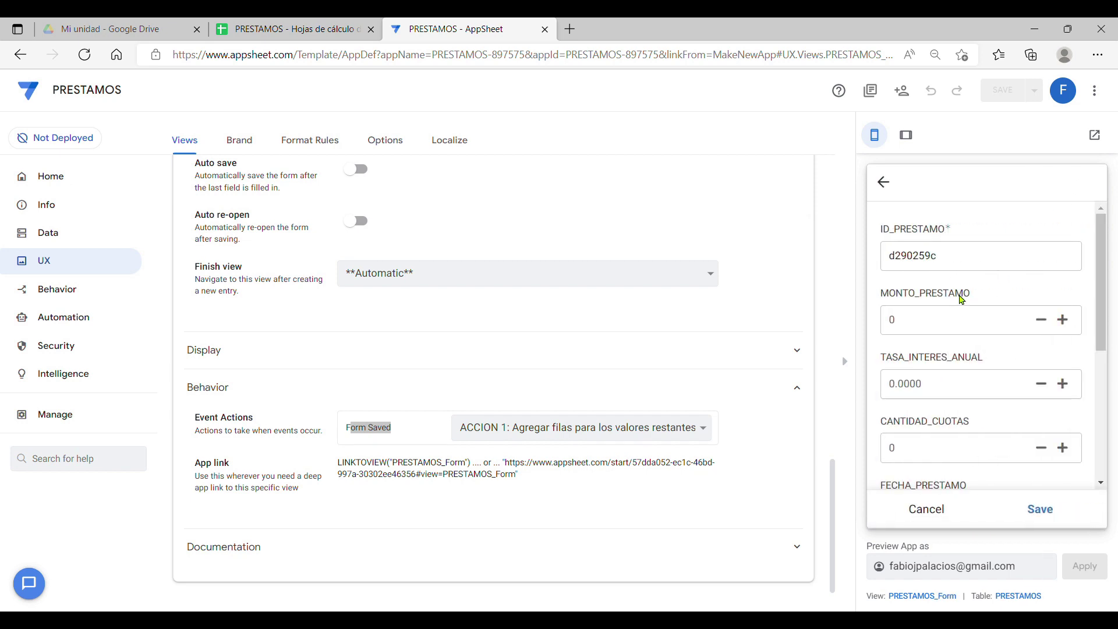
pyautogui.click(947, 330)
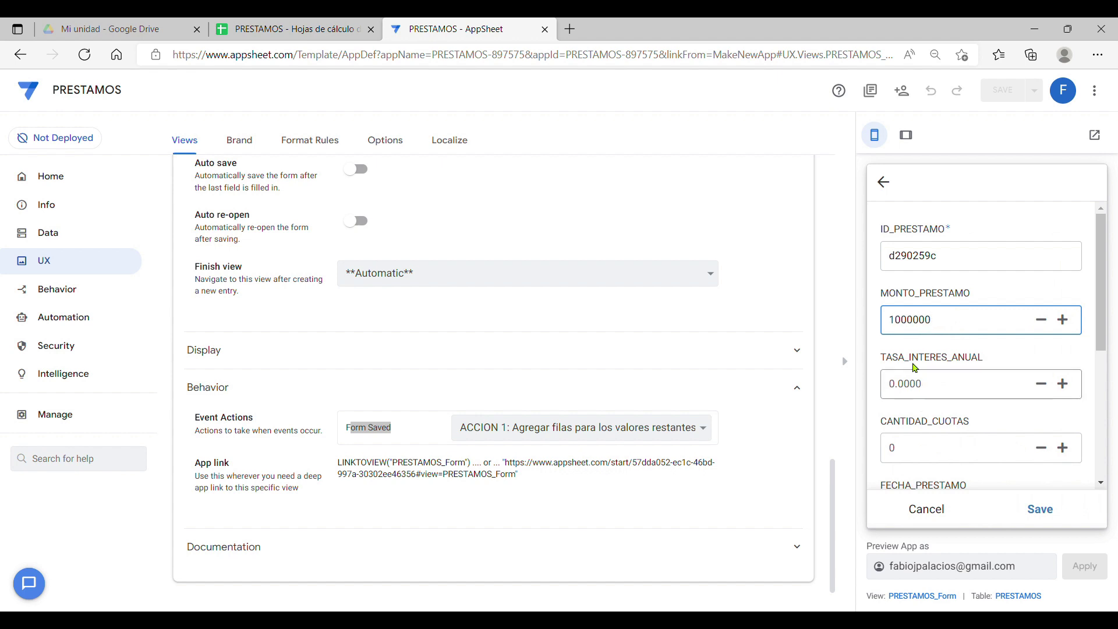
pyautogui.click(951, 395)
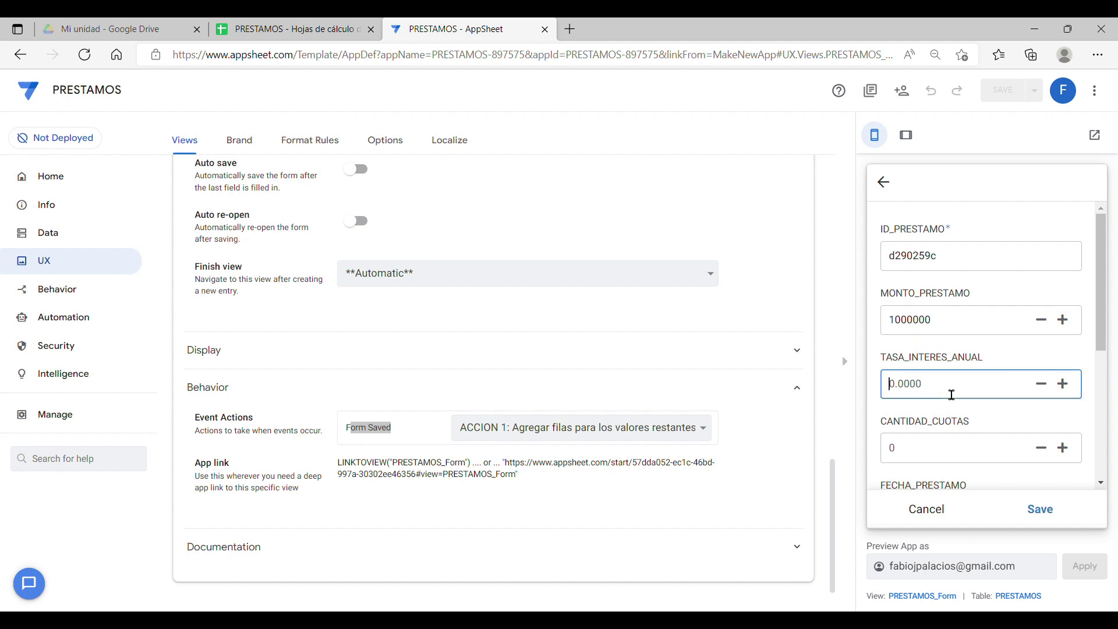
pyautogui.write('0.05')
pyautogui.click(941, 461)
pyautogui.write('12')
pyautogui.scroll(-2, 968, 392)
pyautogui.scroll(-2, 988, 379)
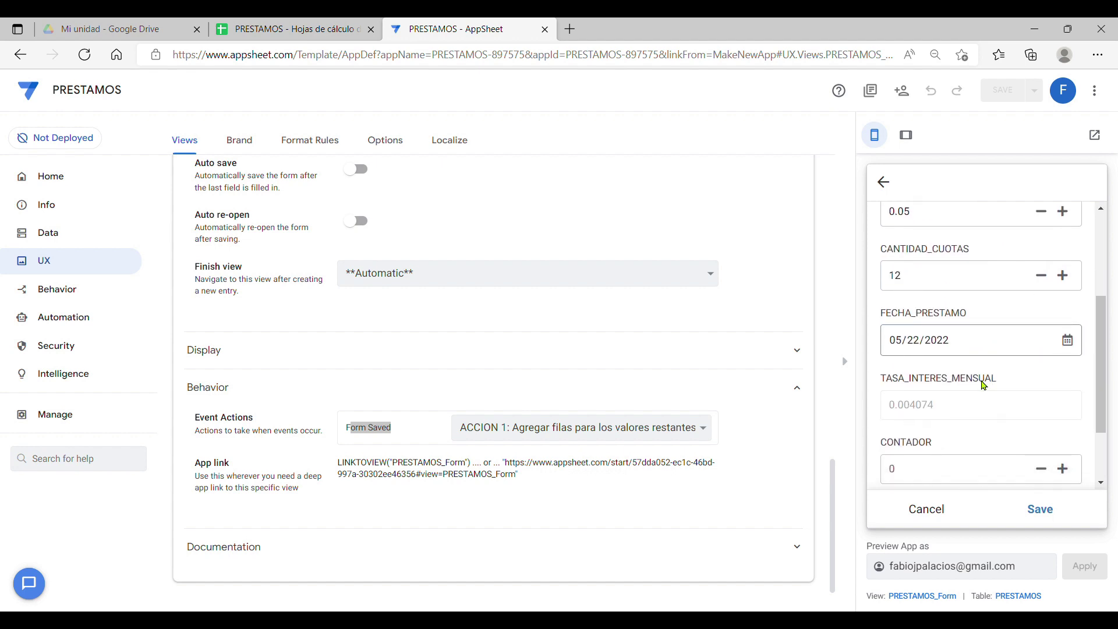
pyautogui.scroll(-2, 989, 387)
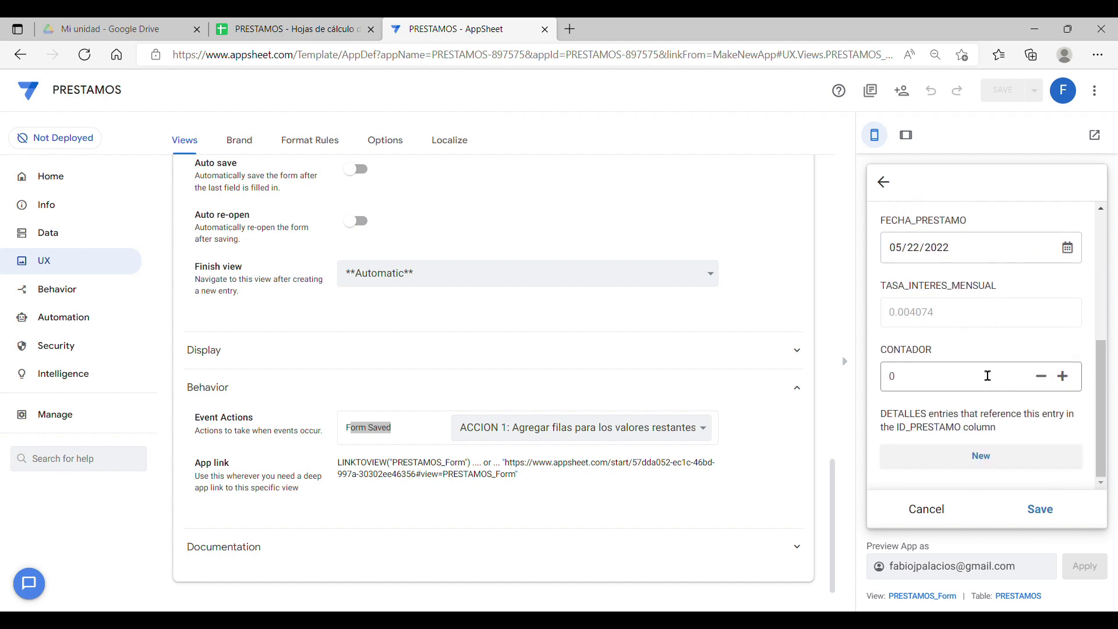
pyautogui.click(1047, 511)
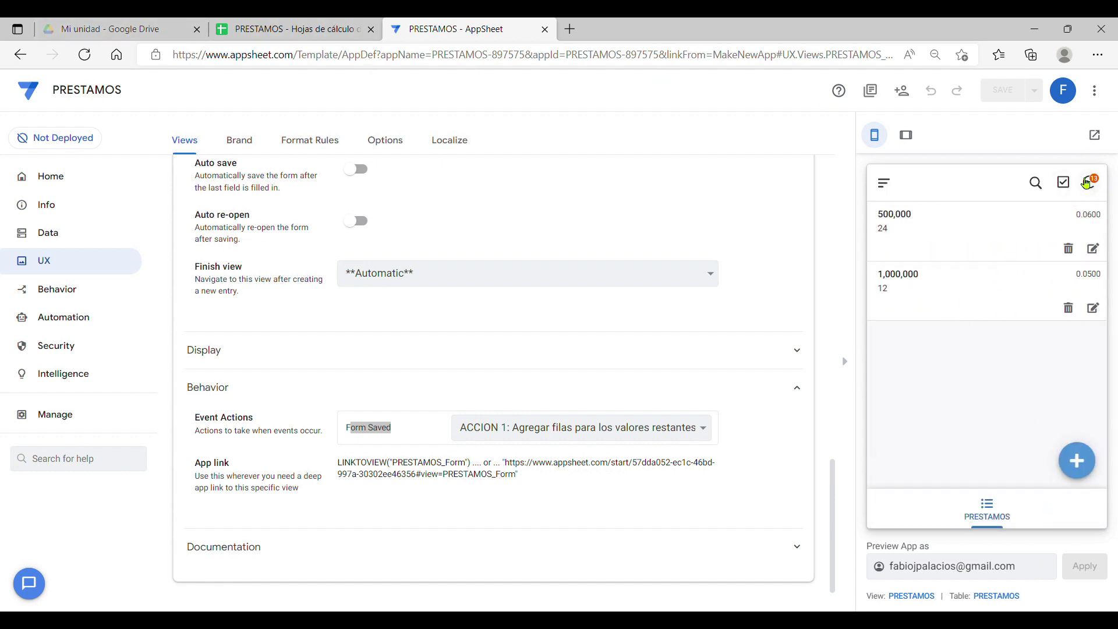
# Switch to the Google Sheets spreadsheet and examine the new loan's rows in DETALLES, particularly the ID_PRESTAMO, PAGO INTERES and BALANCE columns
pyautogui.click(289, 29)
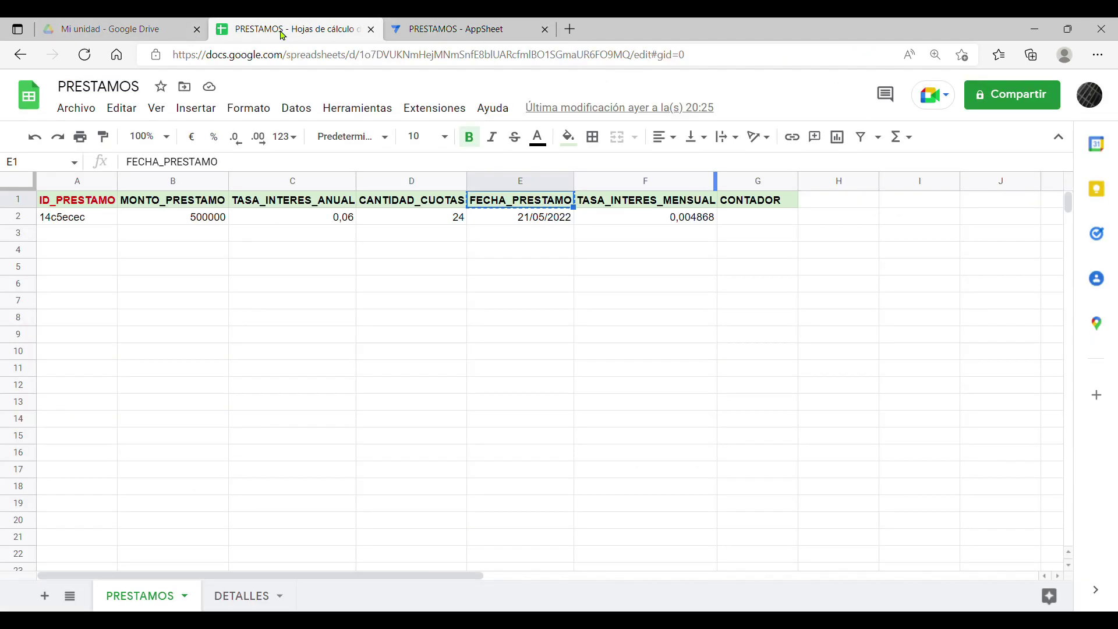
pyautogui.click(244, 595)
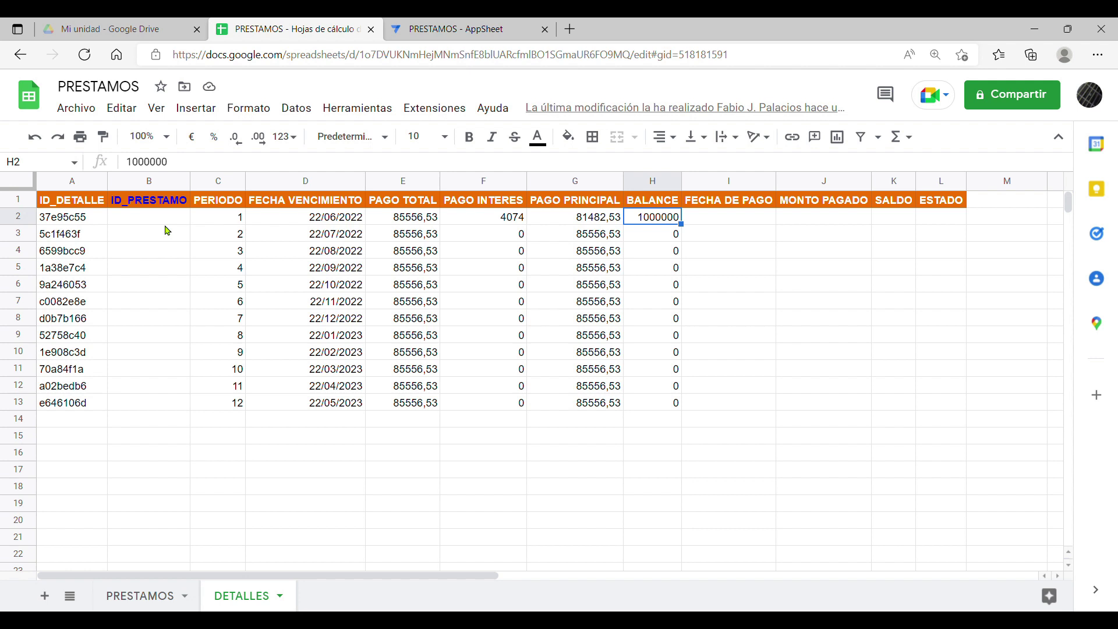
pyautogui.click(481, 221)
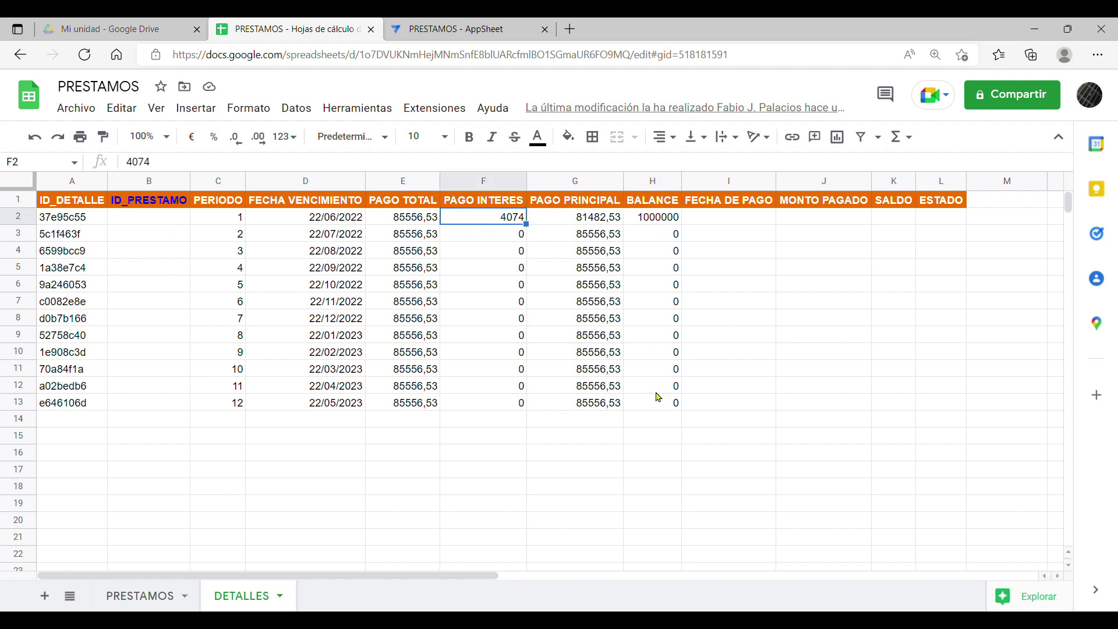
pyautogui.click(157, 220)
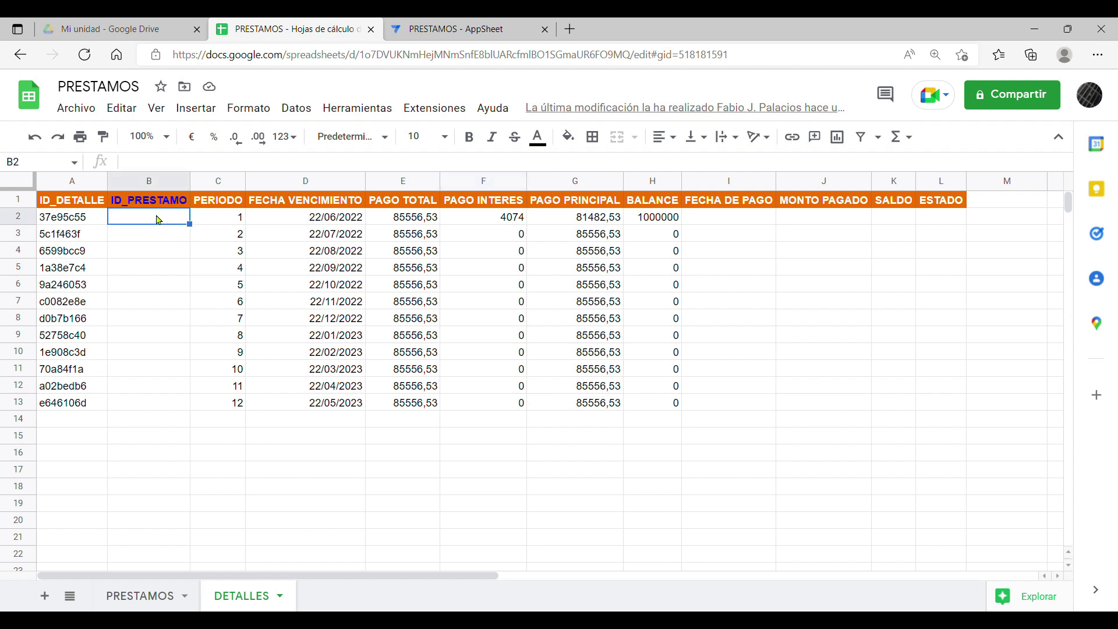
pyautogui.click(155, 201)
pyautogui.click(154, 182)
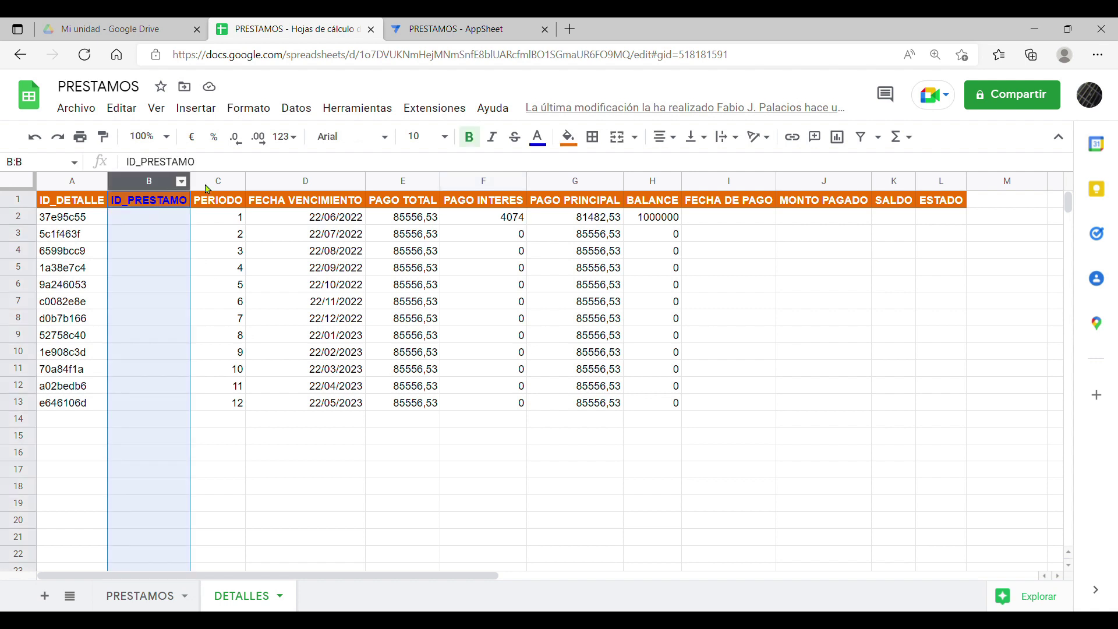
pyautogui.click(487, 182)
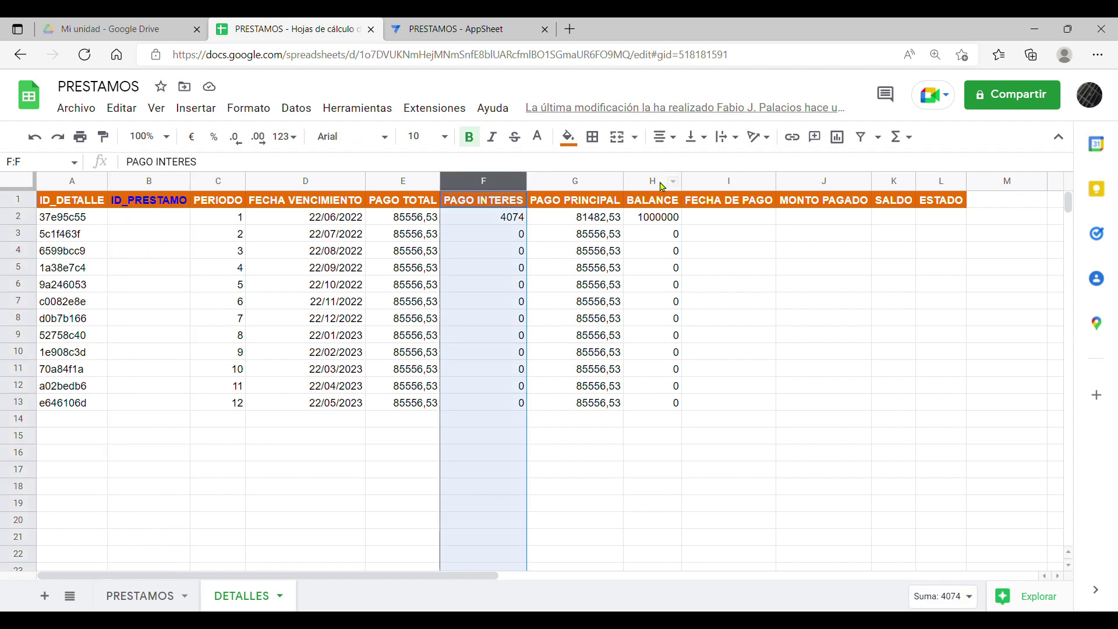
pyautogui.click(652, 182)
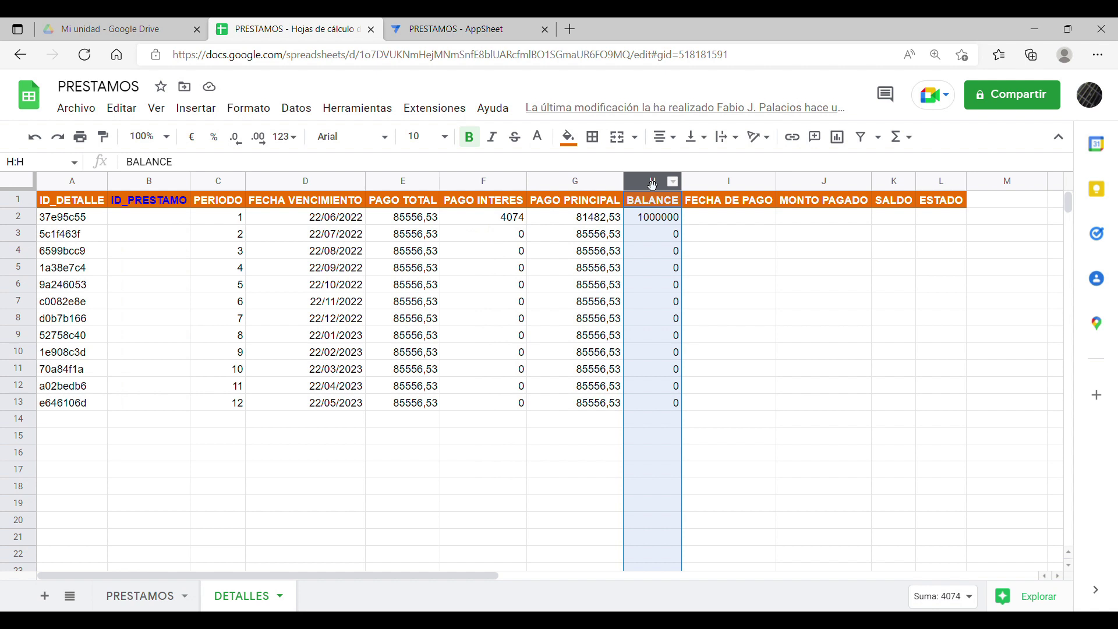
pyautogui.click(664, 233)
pyautogui.click(504, 238)
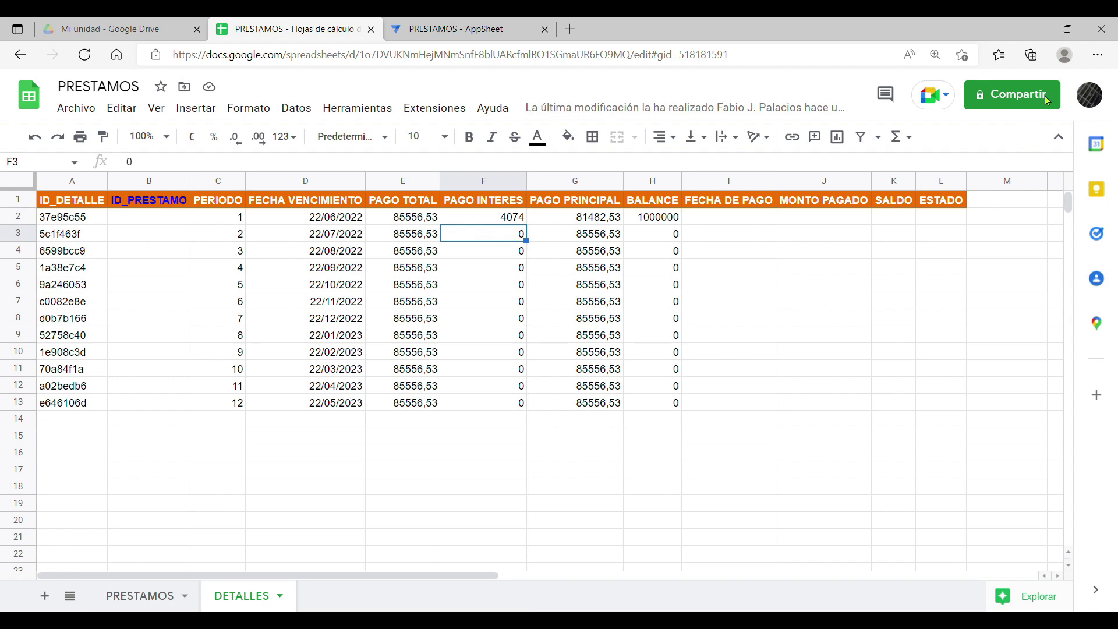
# Compare the ID_PRESTAMO, PAGO INTERES and BALANCE values across periods 1 to 12 in the DETALLES sheet
pyautogui.hotkey('ctrl', 'Tab')
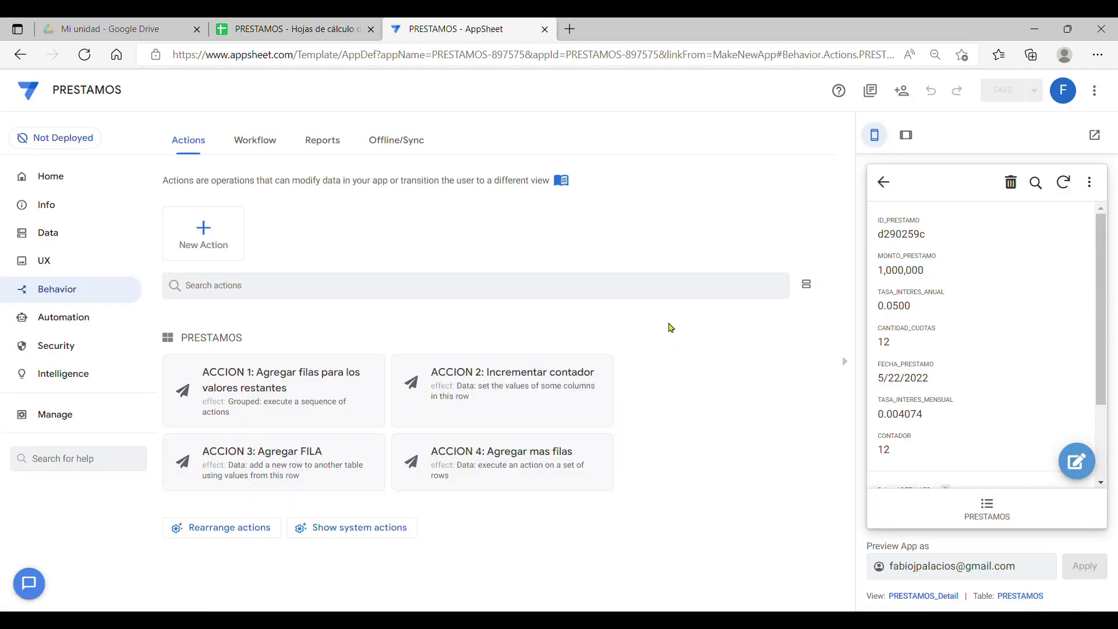
pyautogui.click(319, 30)
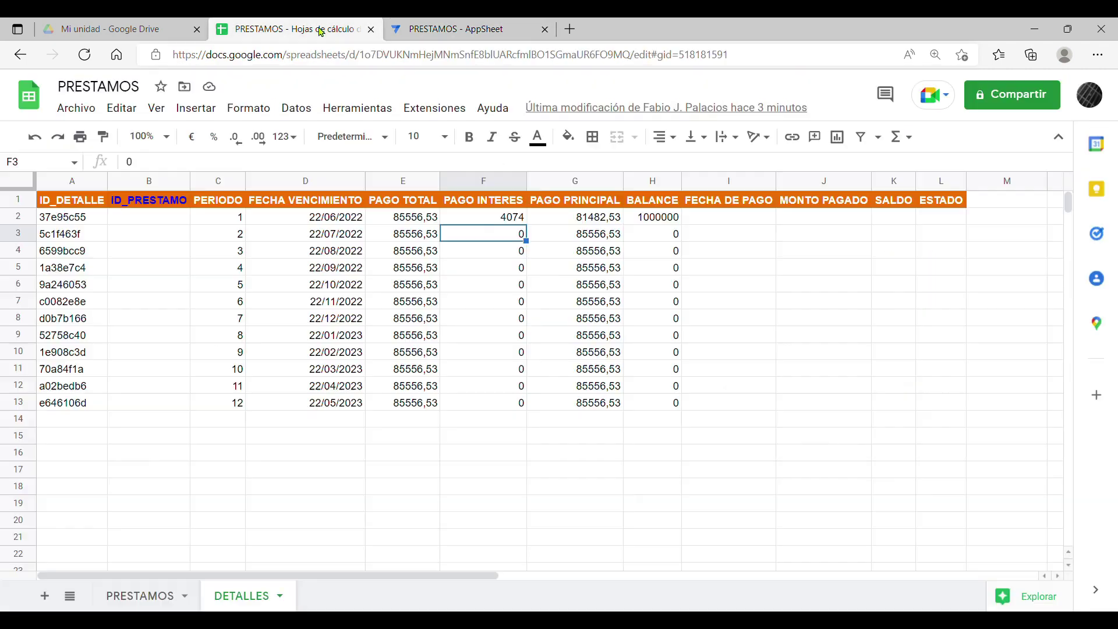
pyautogui.moveTo(175, 404); pyautogui.dragTo(164, 223)
pyautogui.moveTo(500, 403); pyautogui.dragTo(496, 253)
pyautogui.click(584, 330)
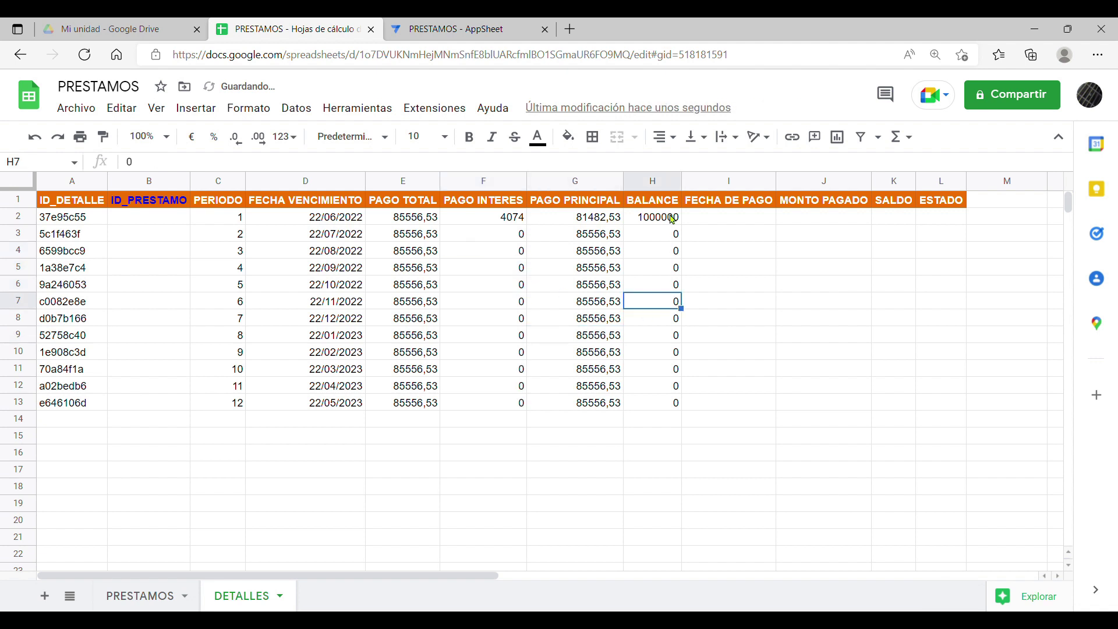
pyautogui.click(646, 183)
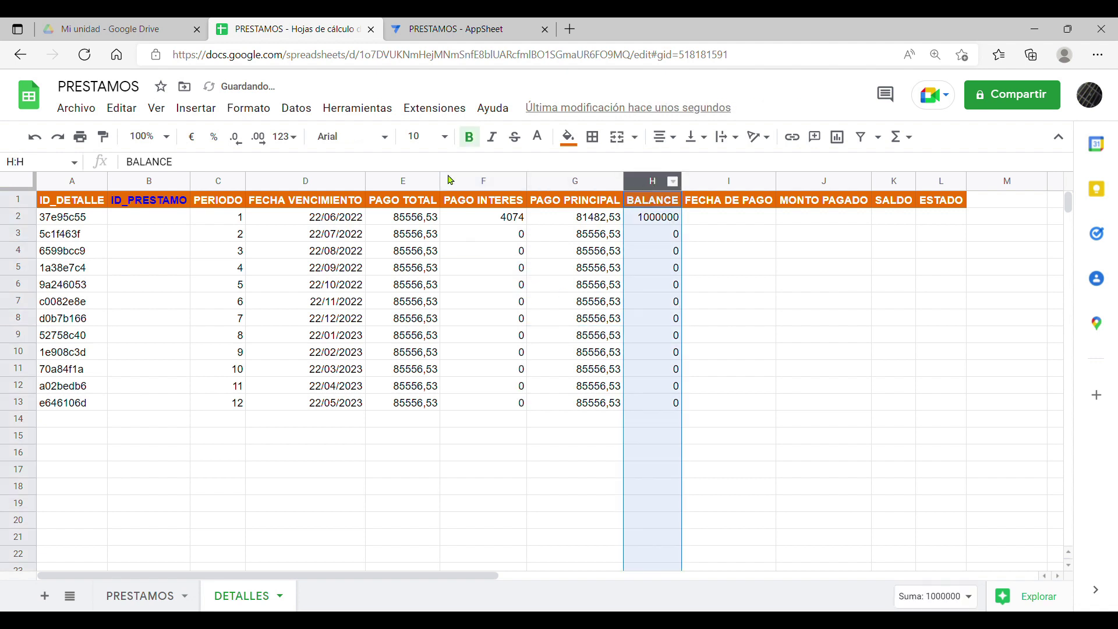
pyautogui.click(174, 186)
pyautogui.click(498, 185)
pyautogui.click(646, 182)
pyautogui.click(113, 206)
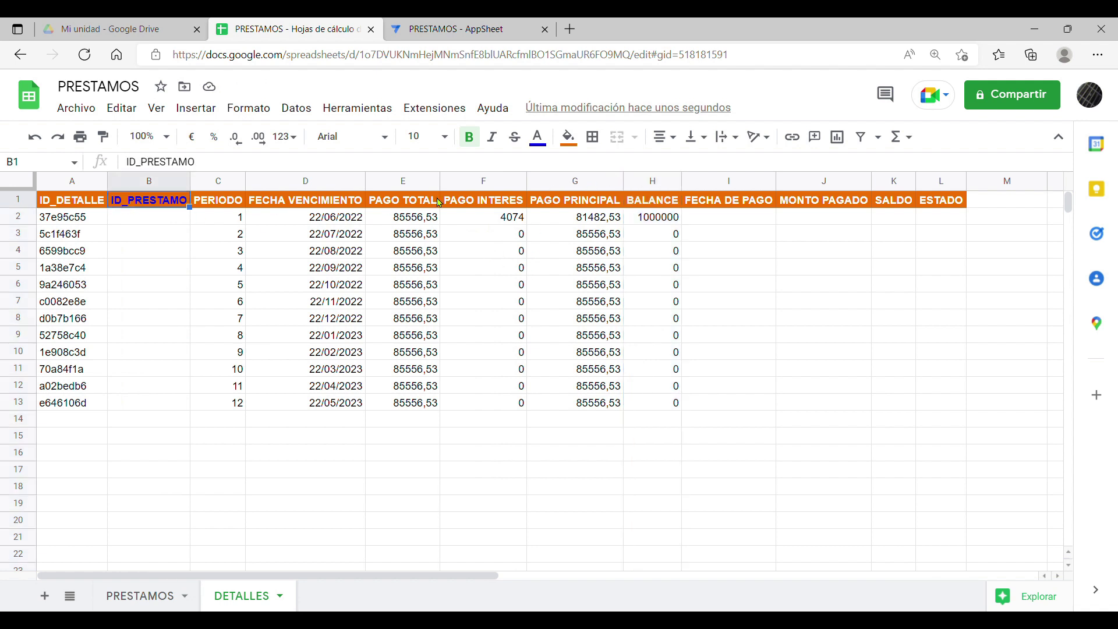
# Switch to the AppSheet editor and add ID_PRESTAMO as the first column set by ACCION 3: Agregar FILA
pyautogui.click(476, 206)
pyautogui.click(645, 204)
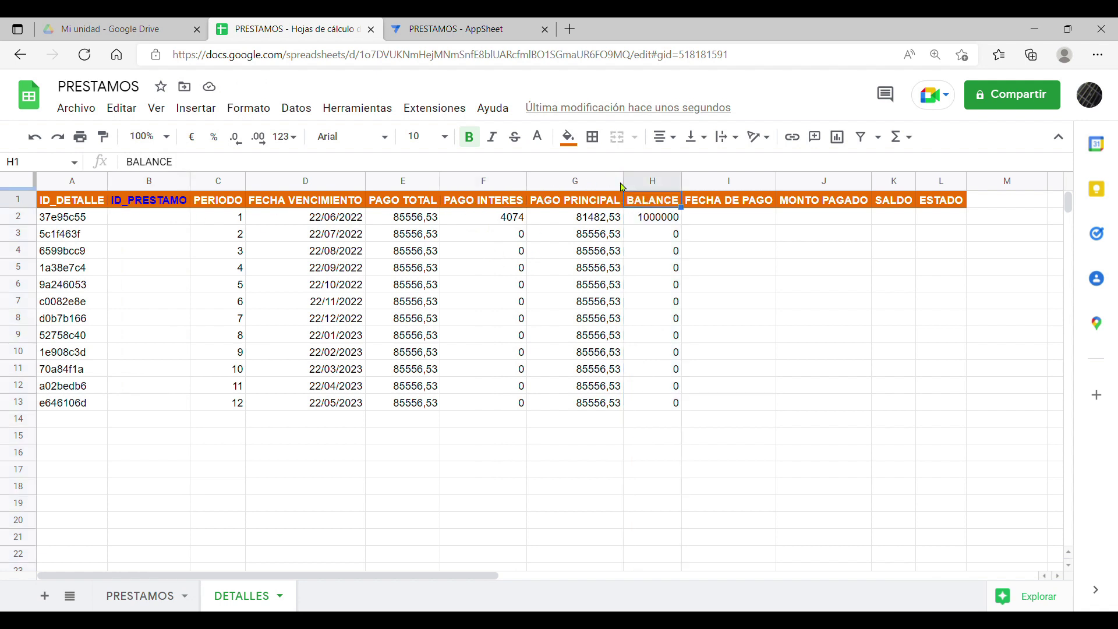
pyautogui.click(456, 27)
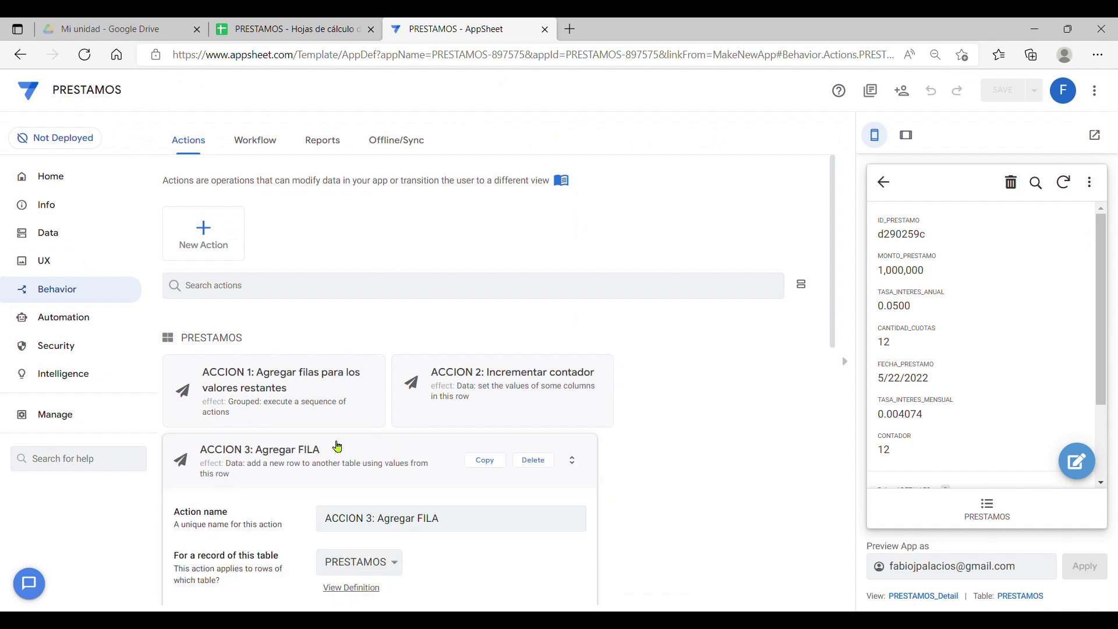
pyautogui.scroll(-5, 337, 447)
pyautogui.scroll(-2, 718, 394)
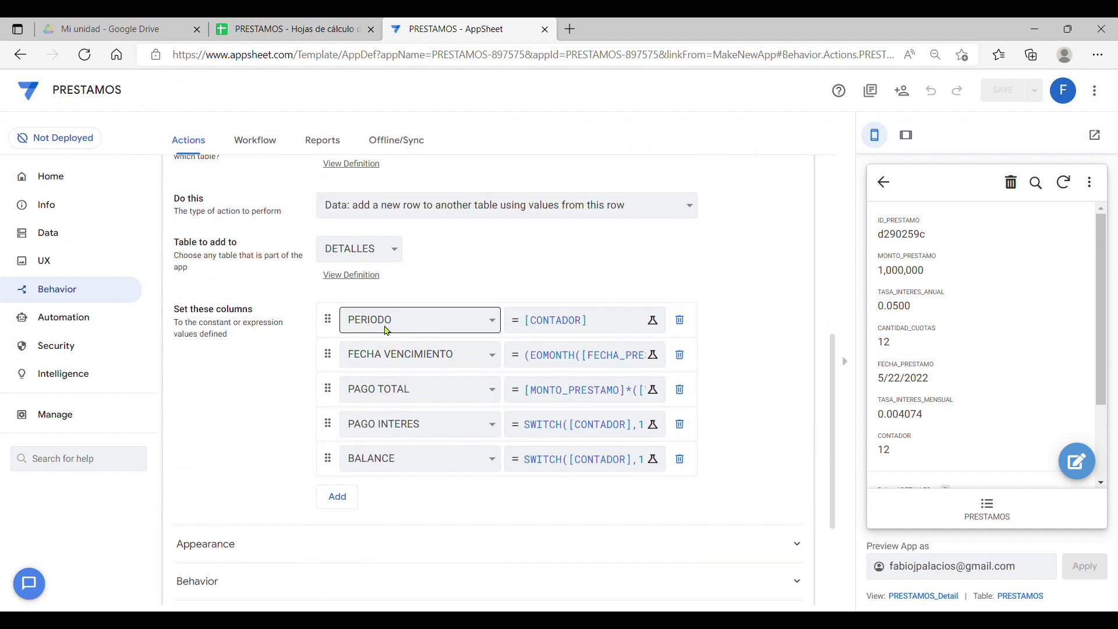
pyautogui.click(345, 498)
pyautogui.click(492, 496)
pyautogui.click(411, 351)
pyautogui.moveTo(330, 490); pyautogui.dragTo(320, 323)
# Set the new value of the ID_PRESTAMO column to the expression [ID_PRESTAMO] and save the expression
pyautogui.click(651, 320)
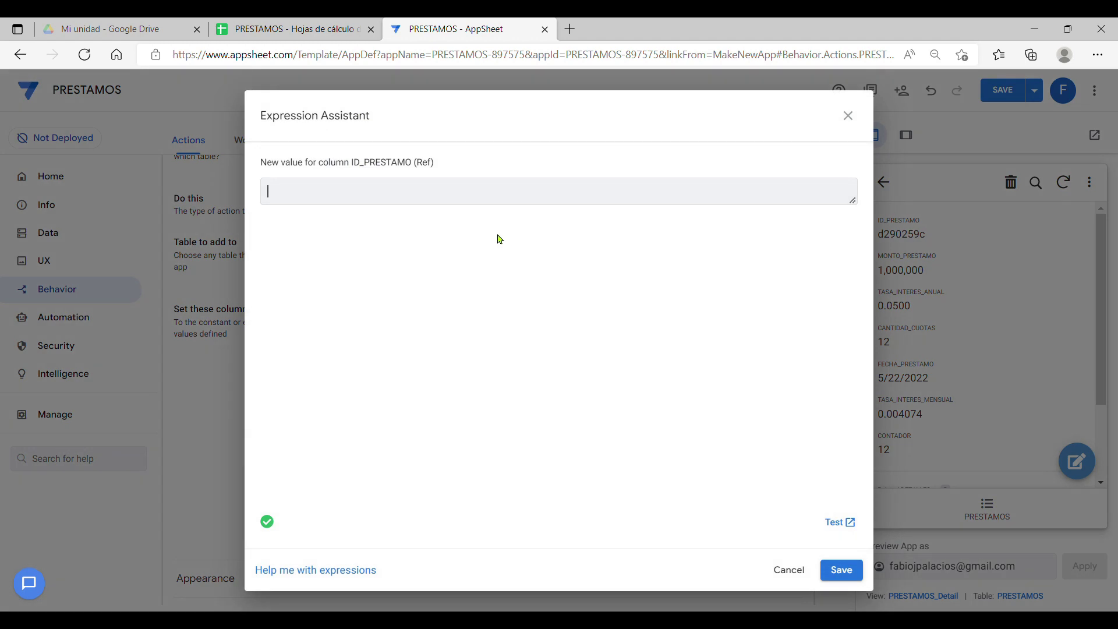
pyautogui.click(505, 287)
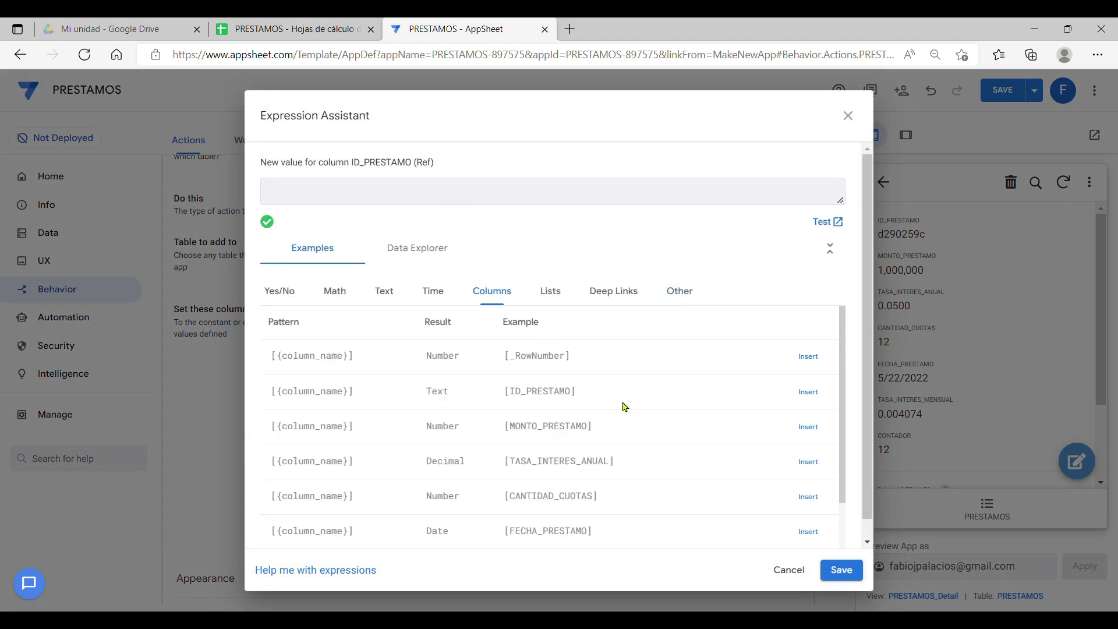
pyautogui.click(807, 391)
pyautogui.click(841, 569)
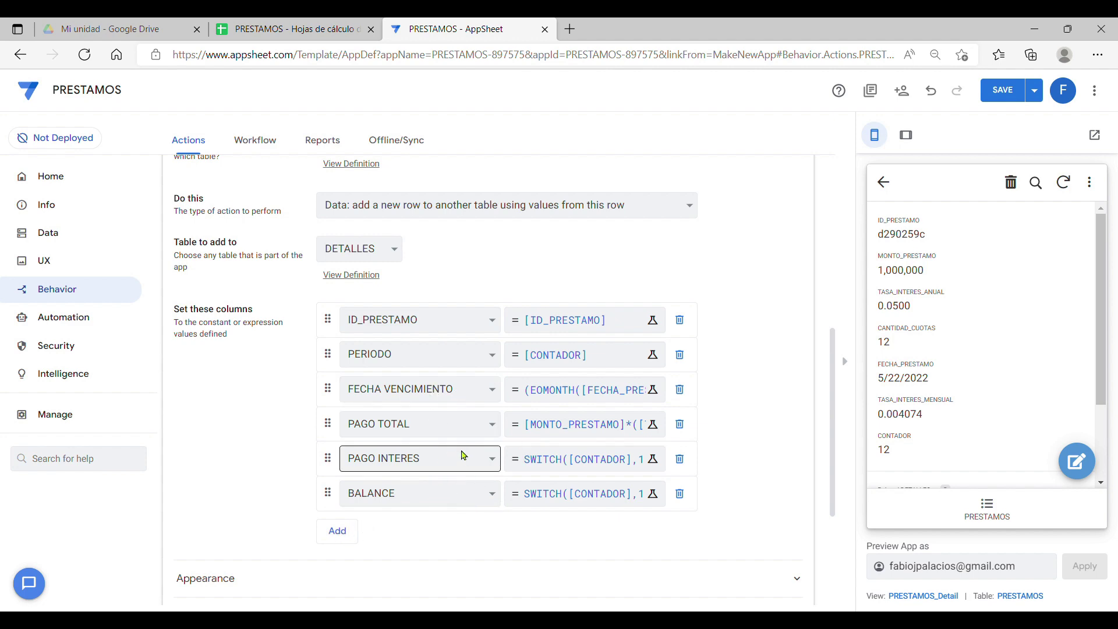
# In the PAGO INTERES expression, replace INDEX with NUMBER around the SELECT of DETALLES[BALANCE] and remove the ",1" argument
pyautogui.click(569, 461)
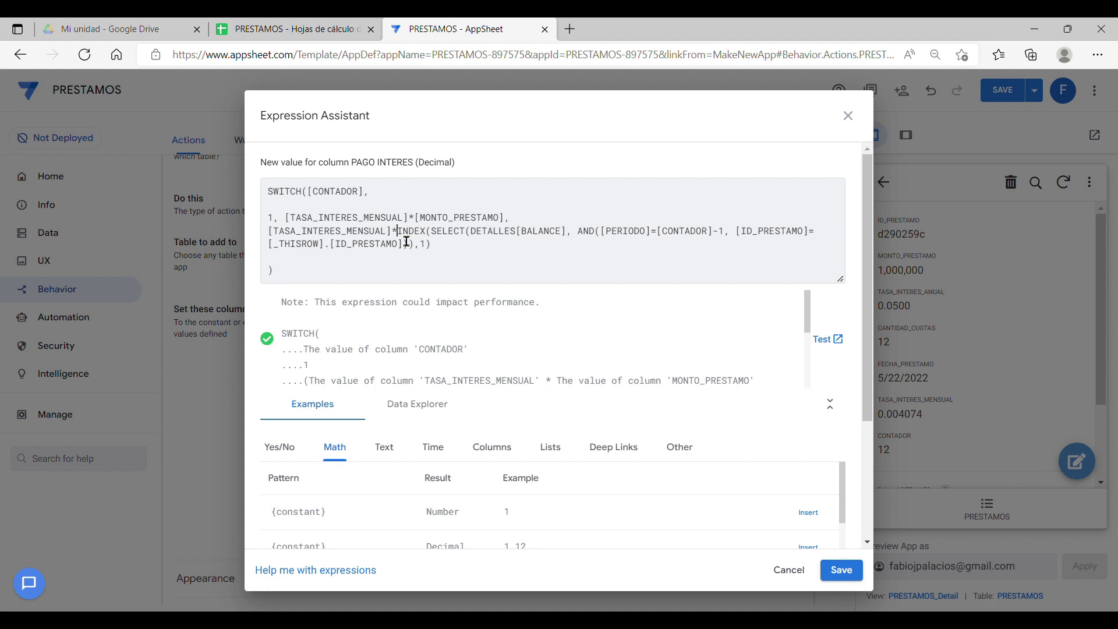
pyautogui.moveTo(414, 247); pyautogui.dragTo(450, 254)
pyautogui.press('BackSpace')
pyautogui.moveTo(426, 233); pyautogui.dragTo(397, 237)
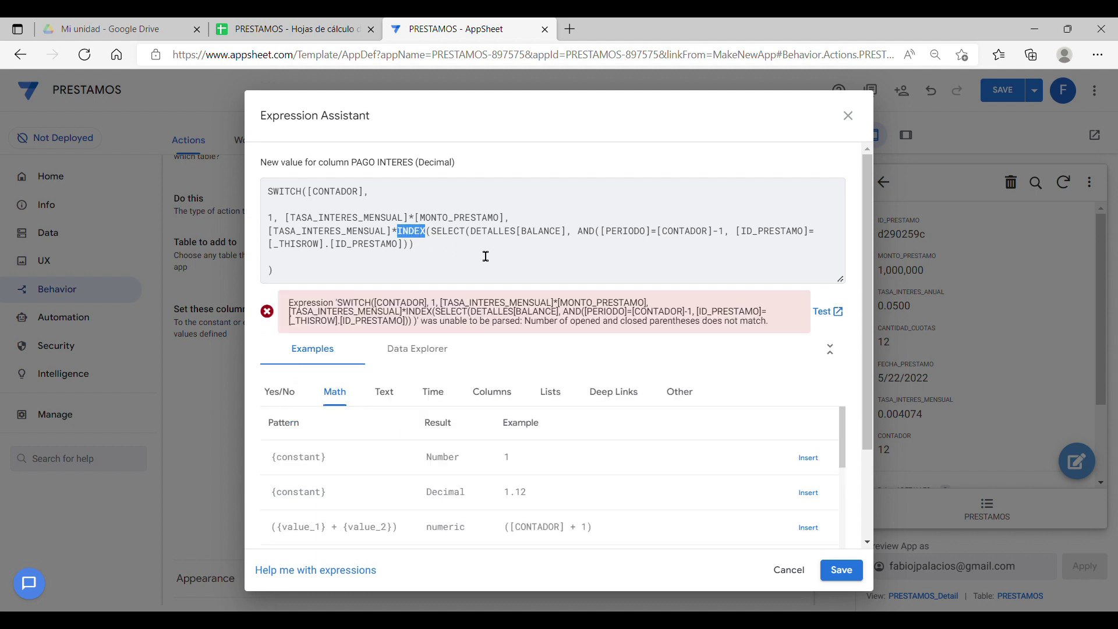
pyautogui.write('NUMBER')
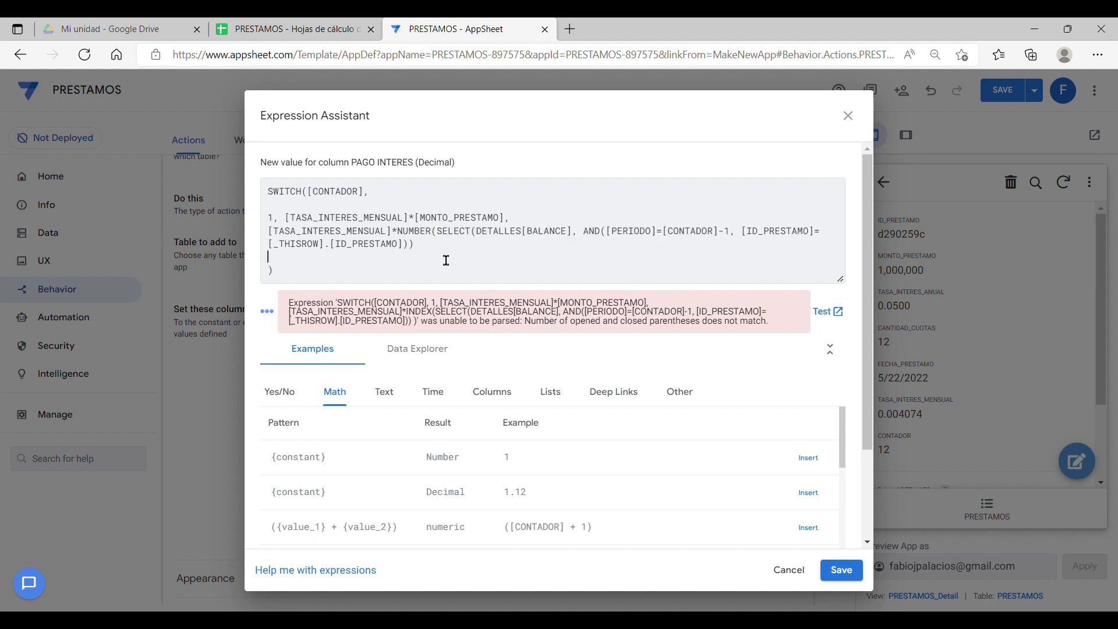
pyautogui.write(')')
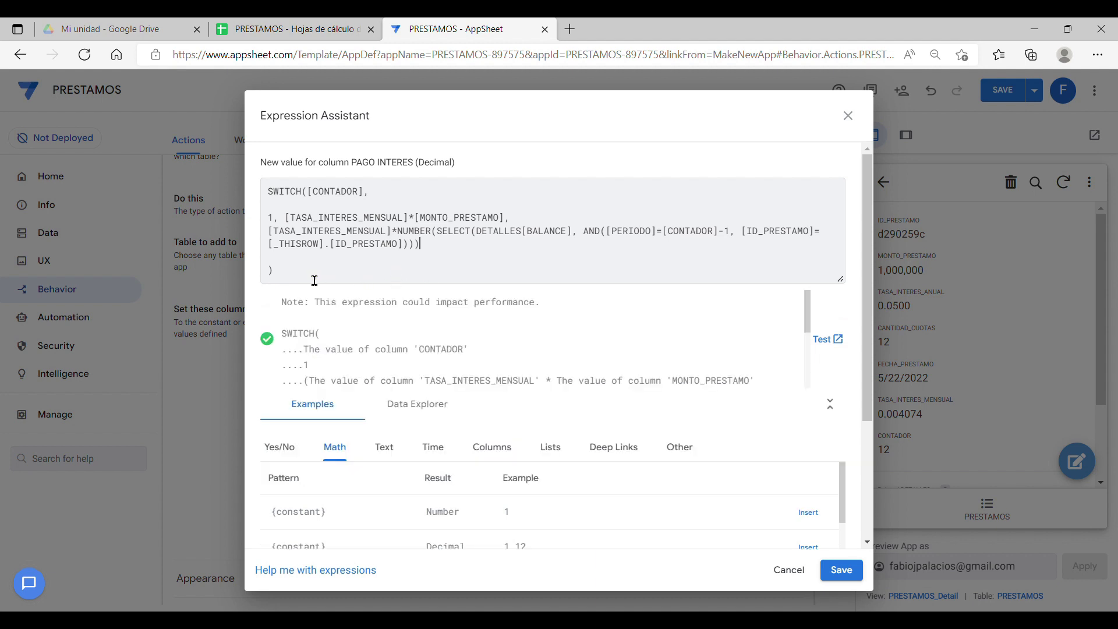
# Review the TASA_INTERES_MENSUAL and NUMBER terms of the PAGO INTERES expression and save the expression
pyautogui.moveTo(303, 279); pyautogui.dragTo(216, 204)
pyautogui.click(449, 280)
pyautogui.hotkey('shift', 'Left')
pyautogui.hotkey('shift', 'Left')
pyautogui.hotkey('shift', 'Left')
pyautogui.hotkey('shift', 'Left')
pyautogui.hotkey('shift', 'Left')
pyautogui.hotkey('shift', 'Left')
pyautogui.hotkey('shift', 'Left')
pyautogui.hotkey('shift', 'Left')
pyautogui.hotkey('shift', 'Left')
pyautogui.hotkey('shift', 'Left')
pyautogui.hotkey('shift', 'Left')
pyautogui.hotkey('shift', 'Left')
pyautogui.hotkey('shift', 'Left')
pyautogui.hotkey('shift', 'Left')
pyautogui.hotkey('shift', 'Left')
pyautogui.hotkey('shift', 'Left')
pyautogui.hotkey('shift', 'Left')
pyautogui.hotkey('shift', 'Left')
pyautogui.hotkey('shift', 'Left')
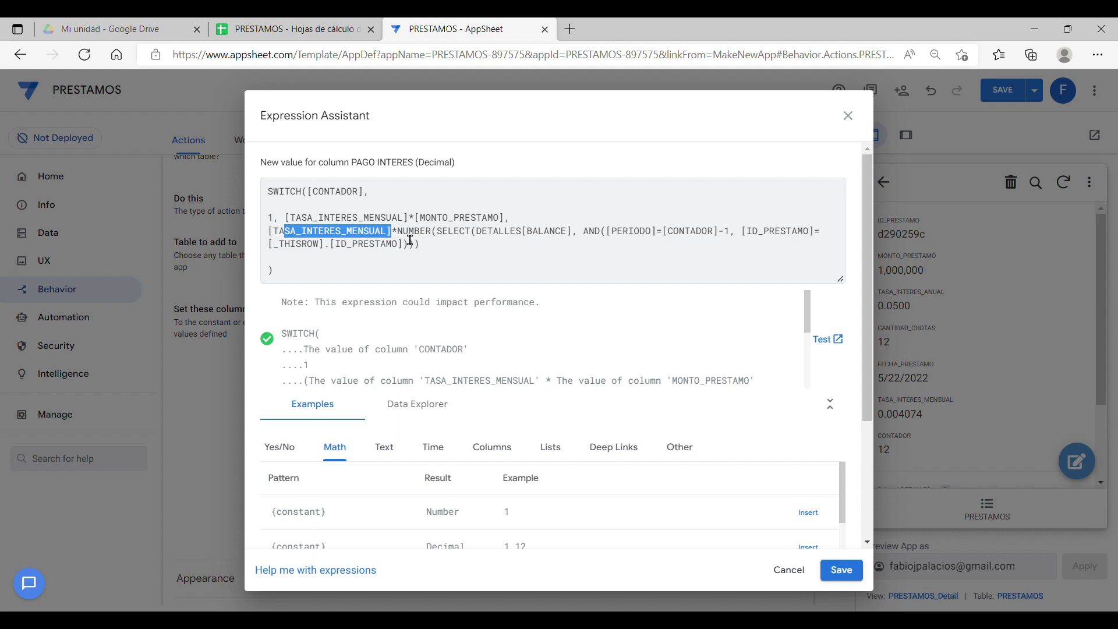
pyautogui.moveTo(437, 236); pyautogui.dragTo(397, 235)
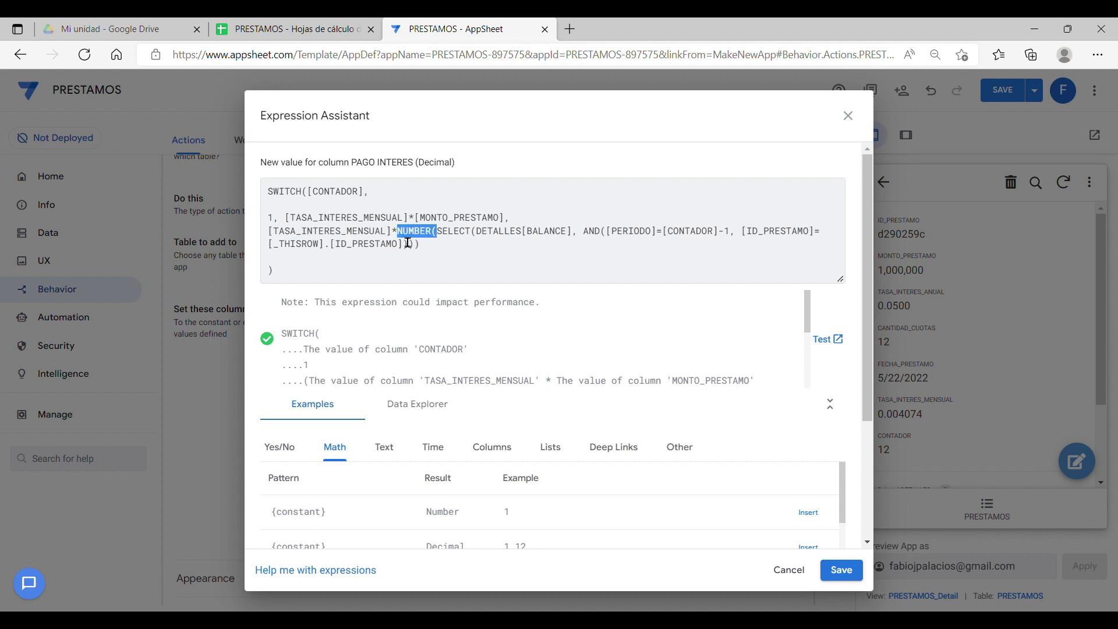
pyautogui.click(839, 570)
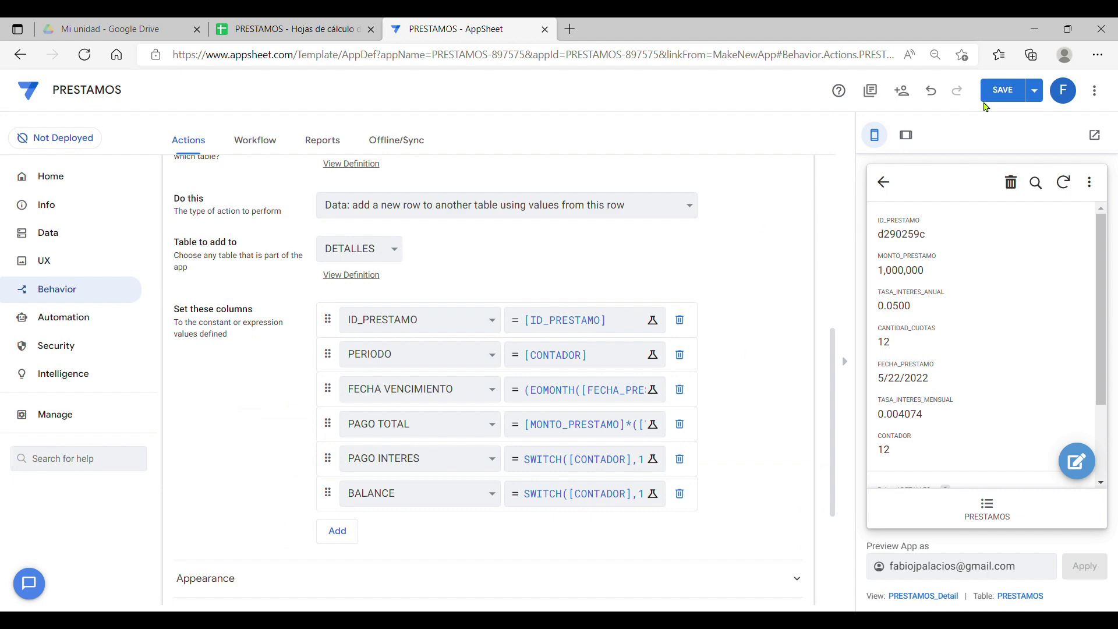
# In the BALANCE expression, replace INDEX with NUMBER in the period 1 term and remove that term's ",1" argument
pyautogui.click(568, 501)
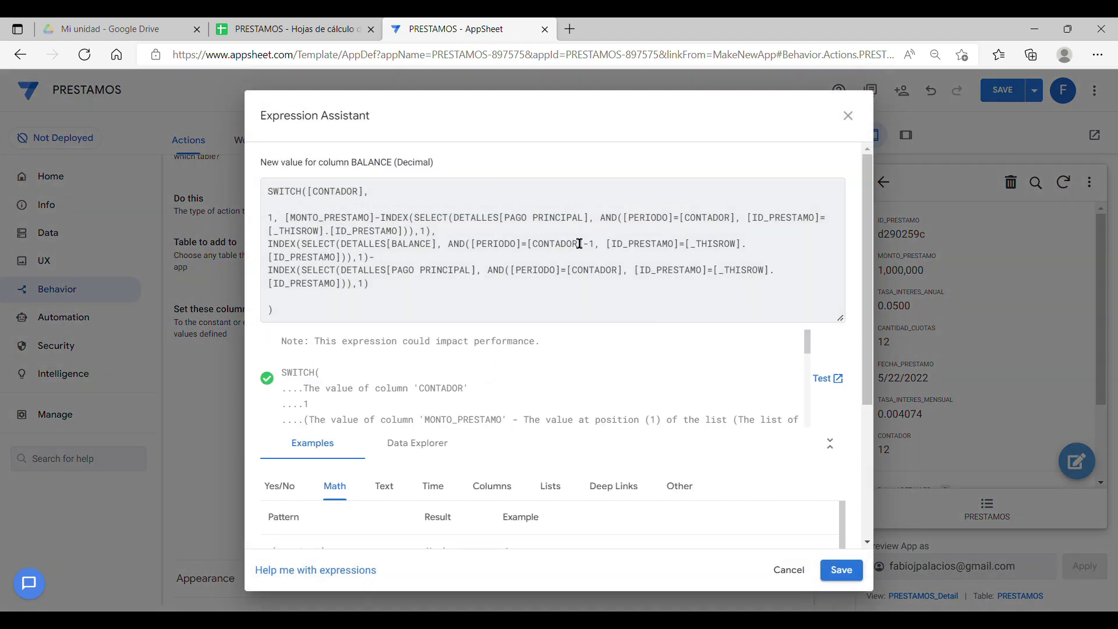
pyautogui.moveTo(424, 239); pyautogui.dragTo(433, 240)
pyautogui.click(426, 240)
pyautogui.press('Delete')
pyautogui.click(418, 229)
pyautogui.moveTo(417, 226); pyautogui.dragTo(389, 227)
pyautogui.write('NUMBE')
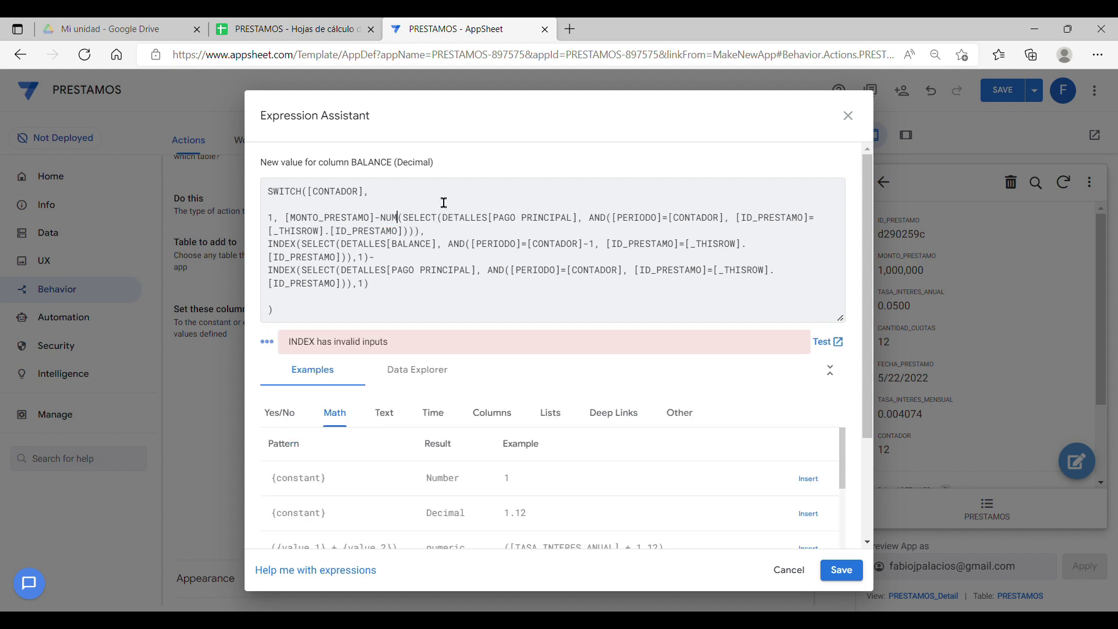
pyautogui.write('R')
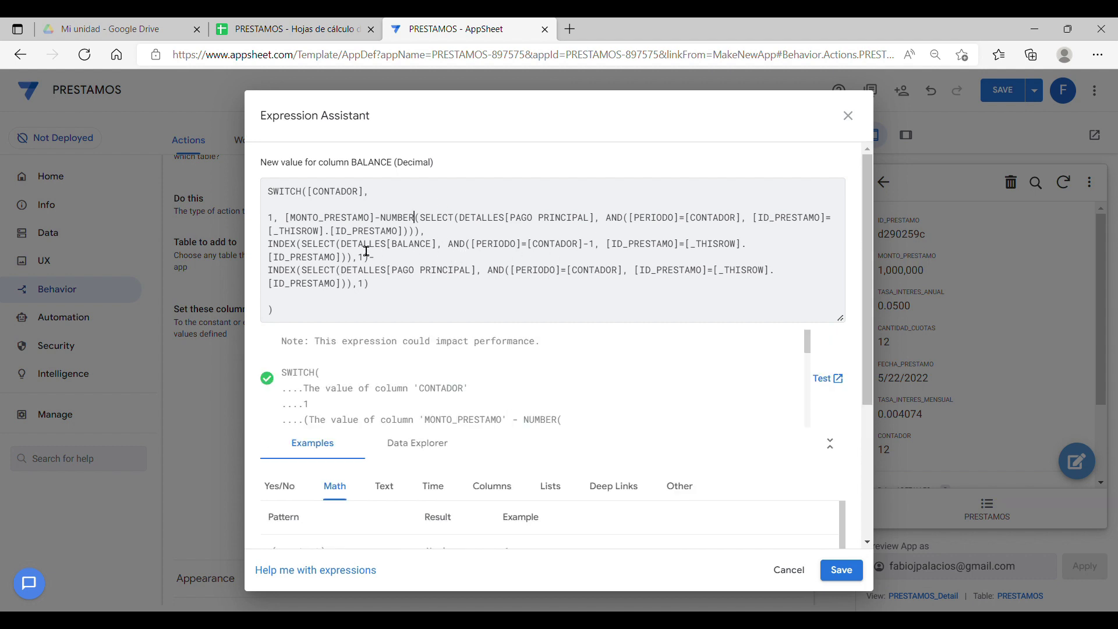
# Replace INDEX with NUMBER in the DETALLES[BALANCE] term of the BALANCE expression and remove its ",1" argument
pyautogui.click(298, 244)
pyautogui.press('BackSpace')
pyautogui.press('BackSpace')
pyautogui.press('BackSpace')
pyautogui.press('BackSpace')
pyautogui.press('BackSpace')
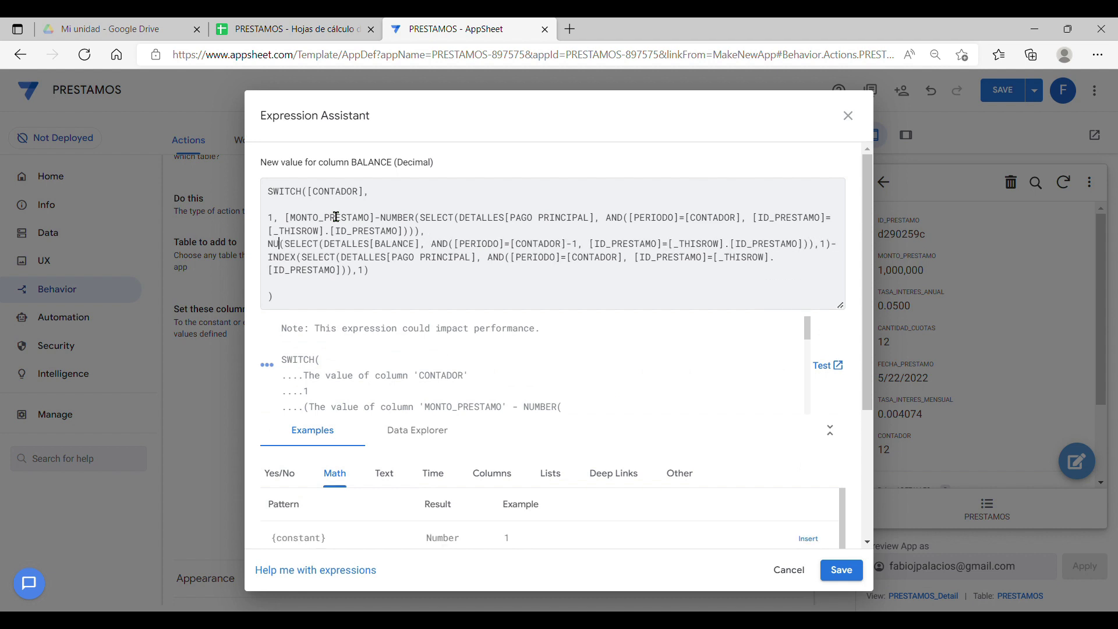
pyautogui.write('NUMBER')
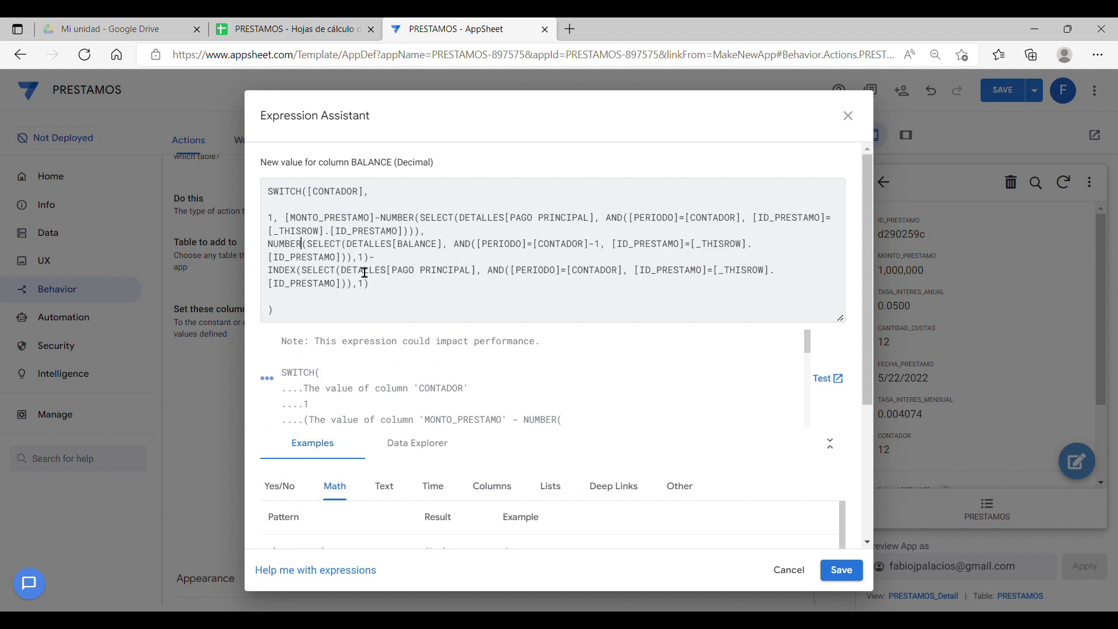
pyautogui.press('BackSpace')
pyautogui.press('BackSpace')
# Replace INDEX with NUMBER in the final DETALLES[PAGO PRINCIPAL] term of the BALANCE expression and remove its ",1" argument
pyautogui.press('BackSpace')
pyautogui.press('BackSpace')
pyautogui.press('BackSpace')
pyautogui.press('BackSpace')
pyautogui.press('BackSpace')
pyautogui.write('NUMBER')
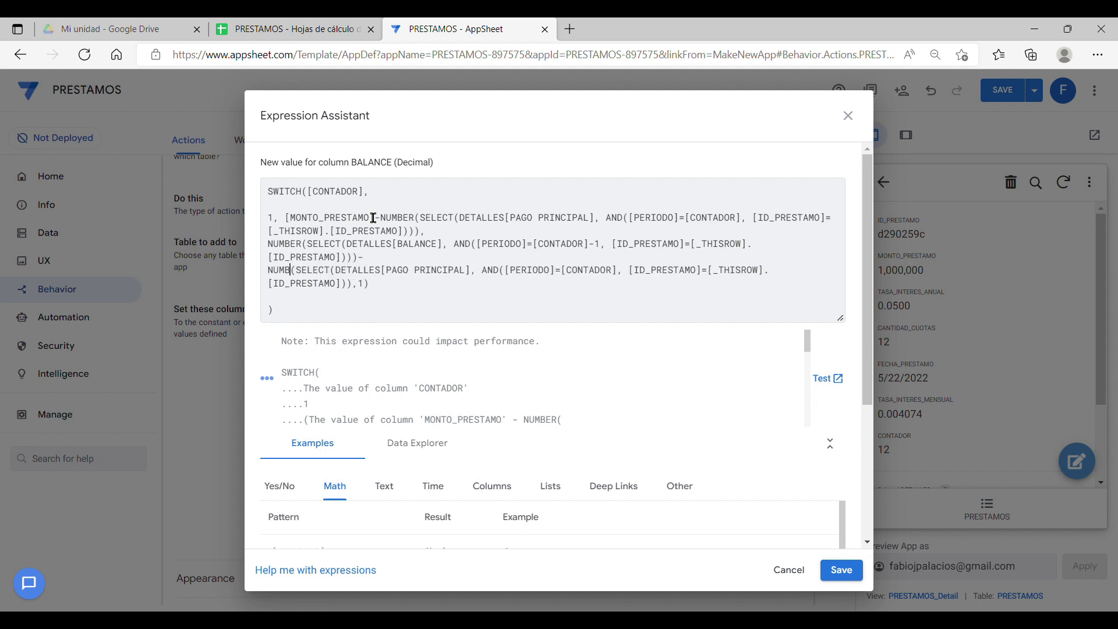
pyautogui.click(351, 298)
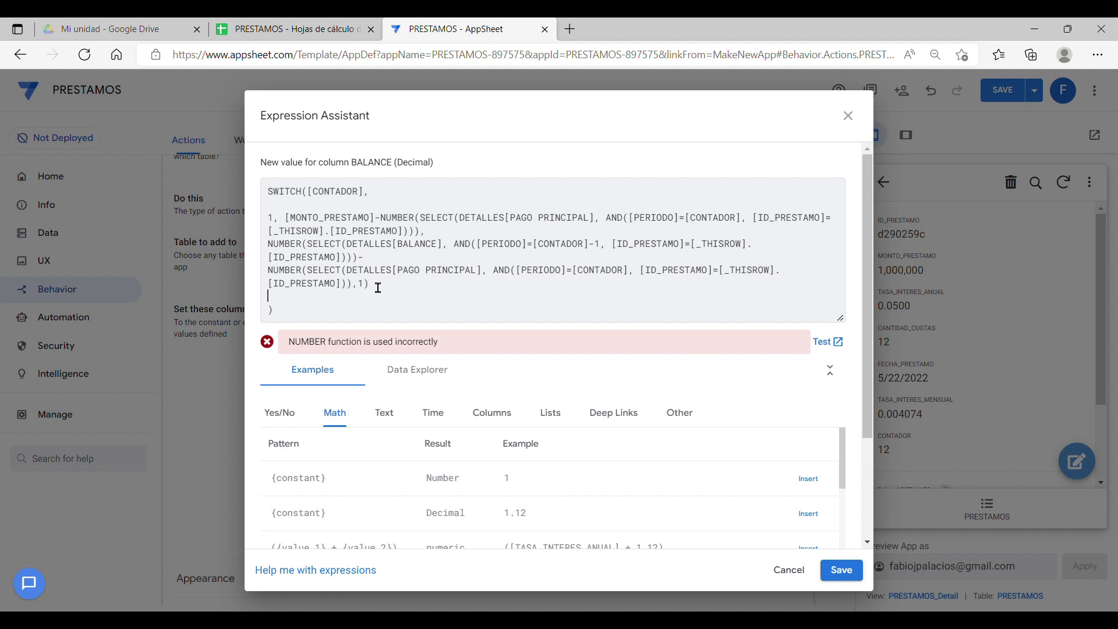
pyautogui.press('BackSpace')
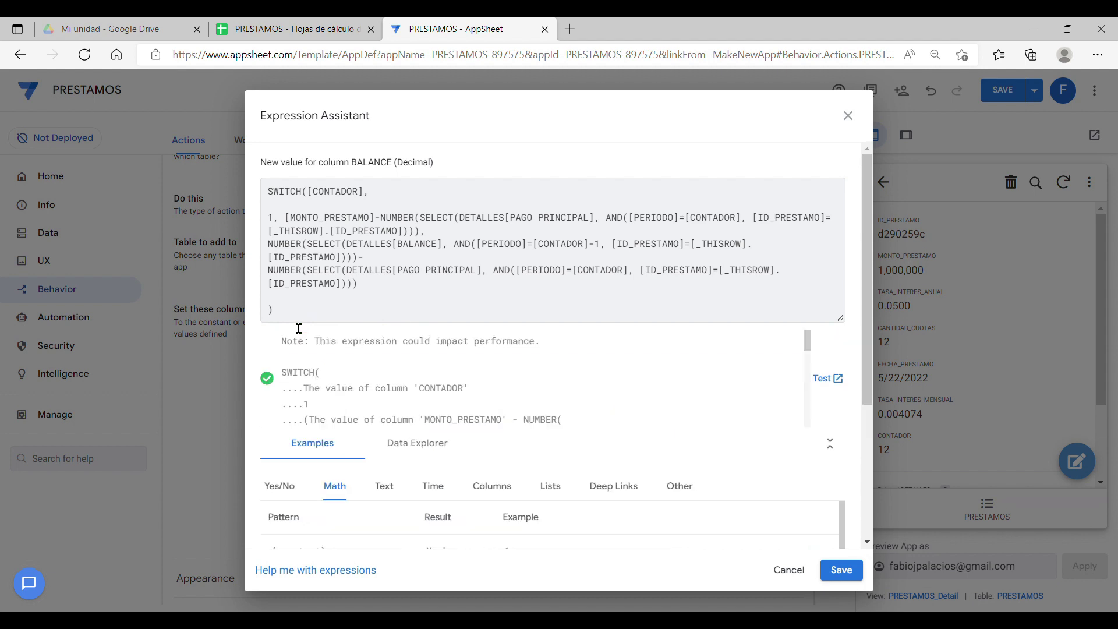
# Review the complete BALANCE expression, save it, and save the app
pyautogui.moveTo(288, 315); pyautogui.dragTo(267, 189)
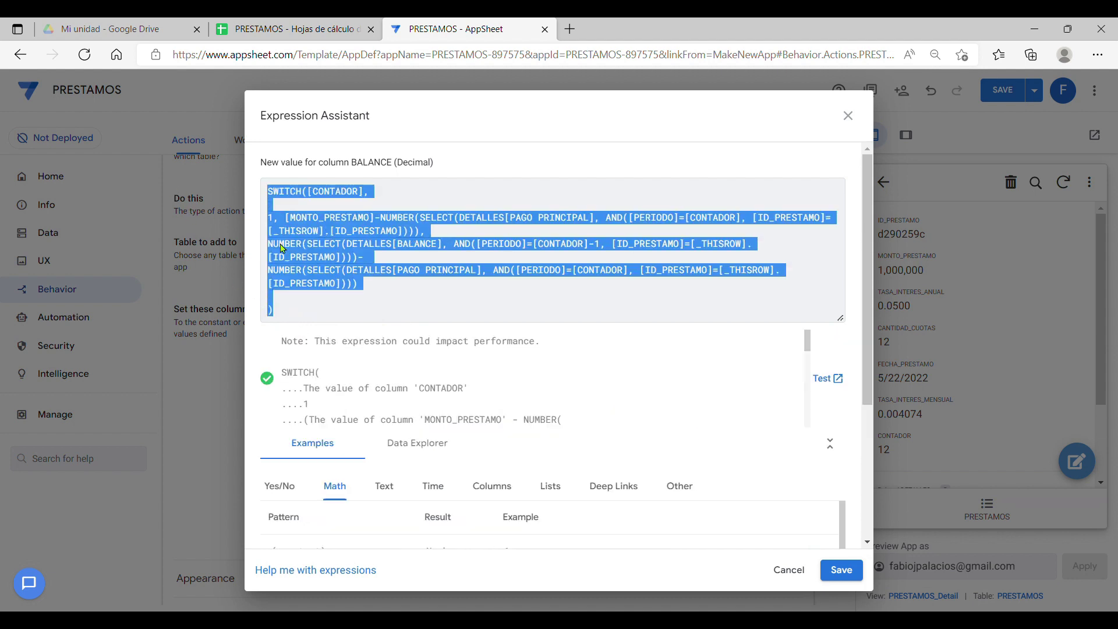
pyautogui.click(840, 570)
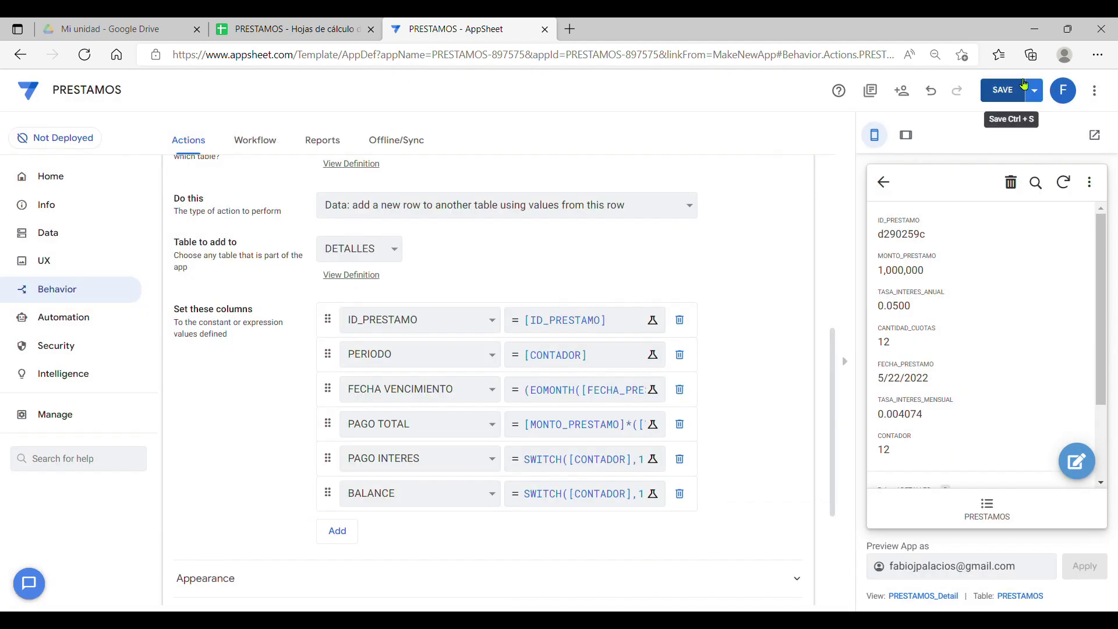
pyautogui.click(1024, 87)
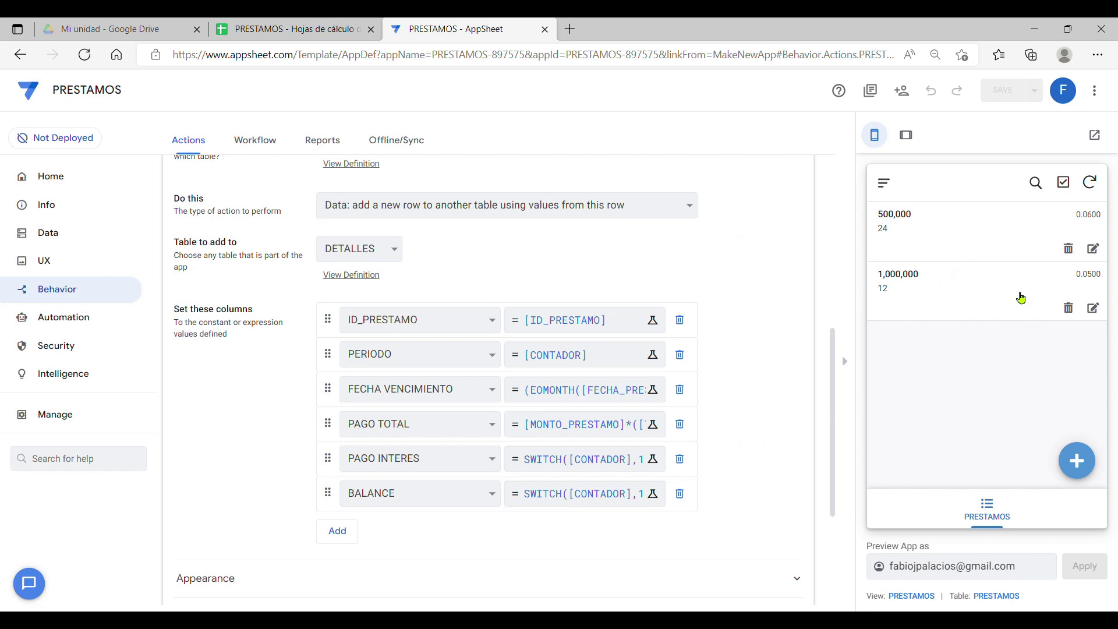
# Delete the 1,000,000 loan from the PRESTAMOS list in the app preview, keeping the 500,000 loan
pyautogui.click(1068, 249)
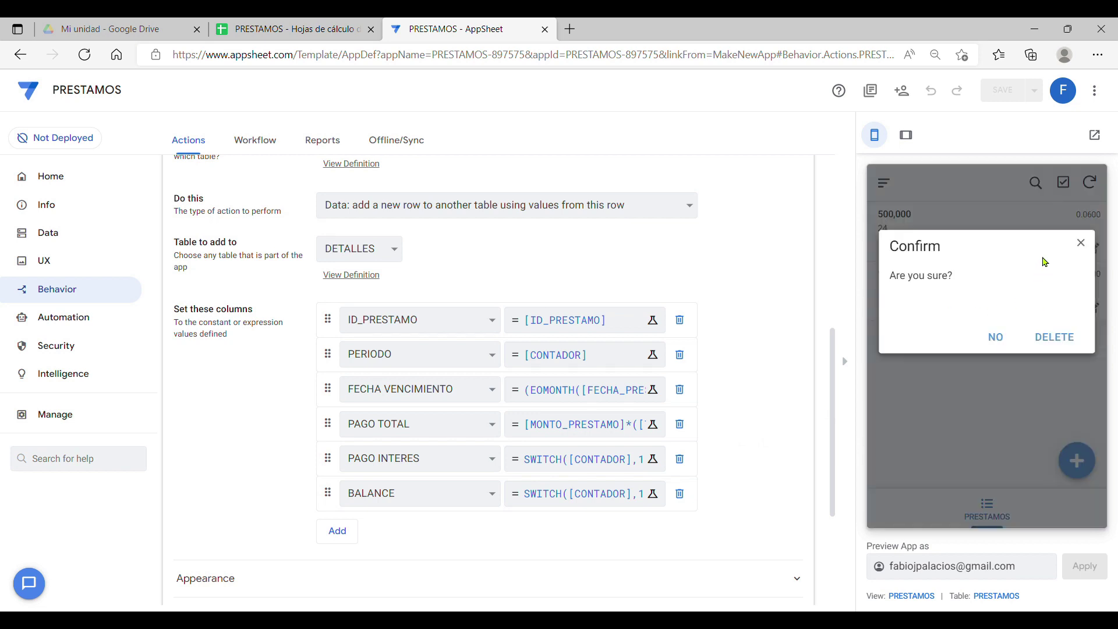
pyautogui.click(997, 337)
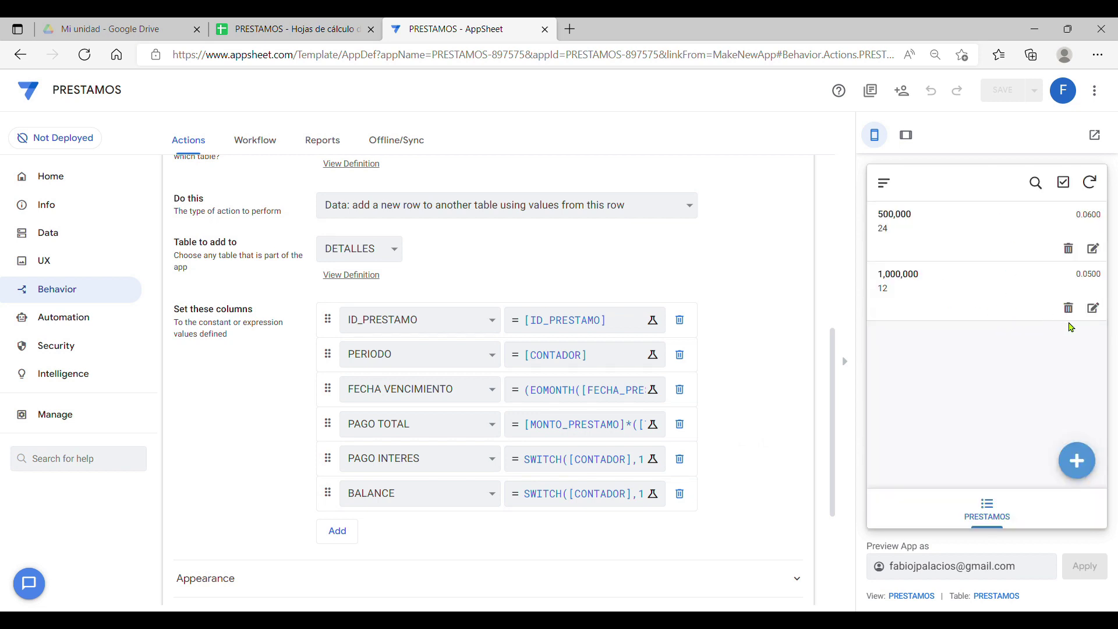
pyautogui.click(1068, 307)
pyautogui.click(1040, 339)
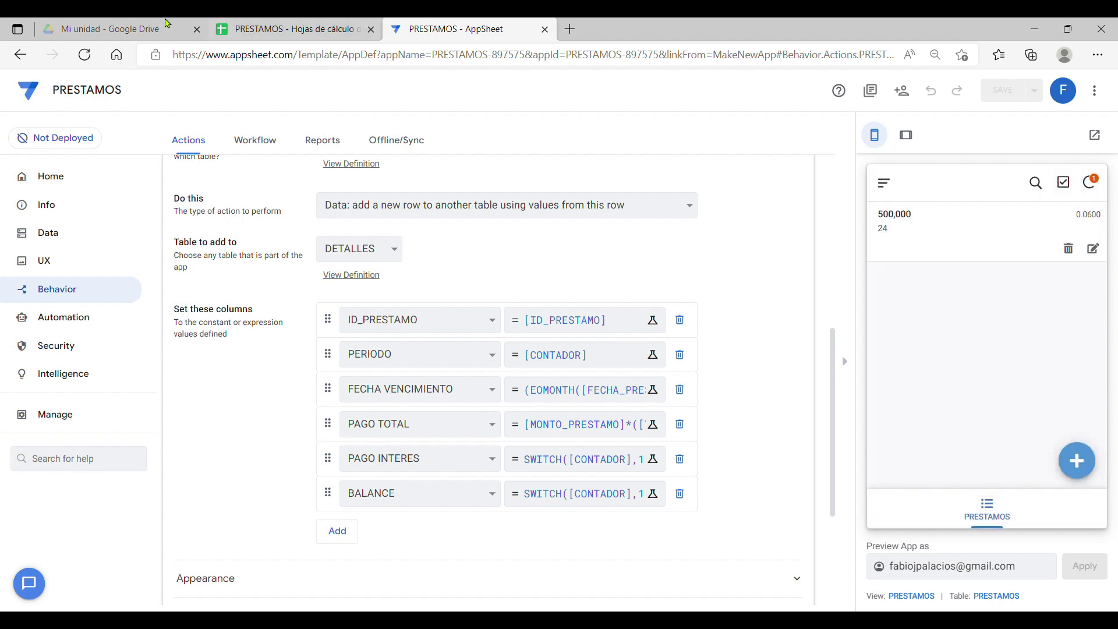
# Switch to the Google Sheets spreadsheet, delete rows 2 to 13 of DETALLES, and check the remaining data in the PRESTAMOS sheet
pyautogui.click(288, 30)
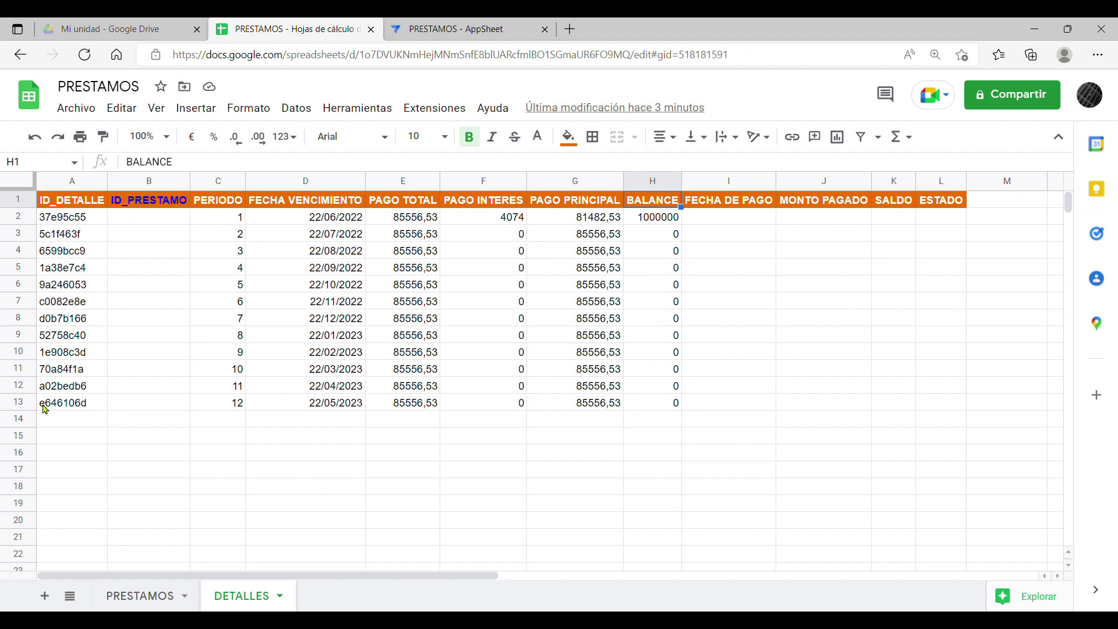
pyautogui.moveTo(26, 402); pyautogui.dragTo(12, 221)
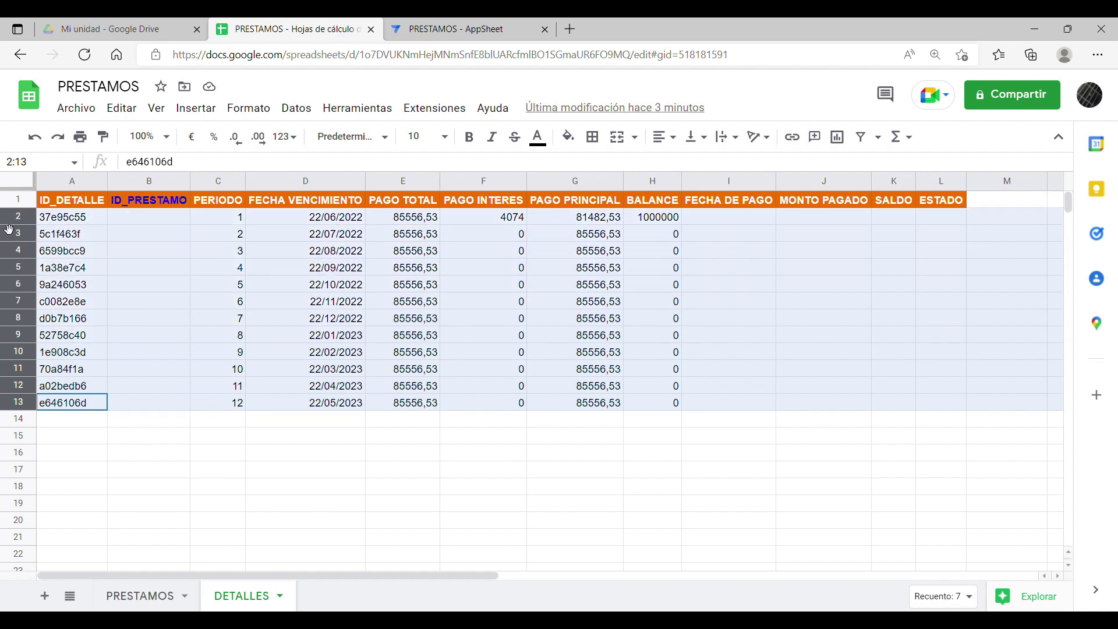
pyautogui.rightClick(12, 225)
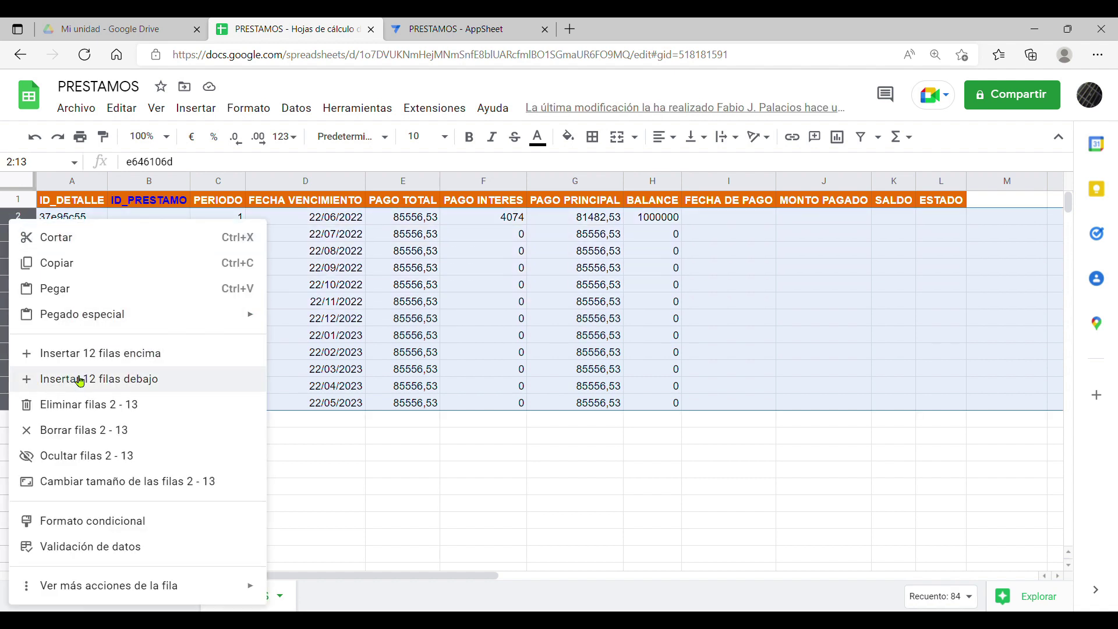
pyautogui.click(81, 405)
pyautogui.click(233, 352)
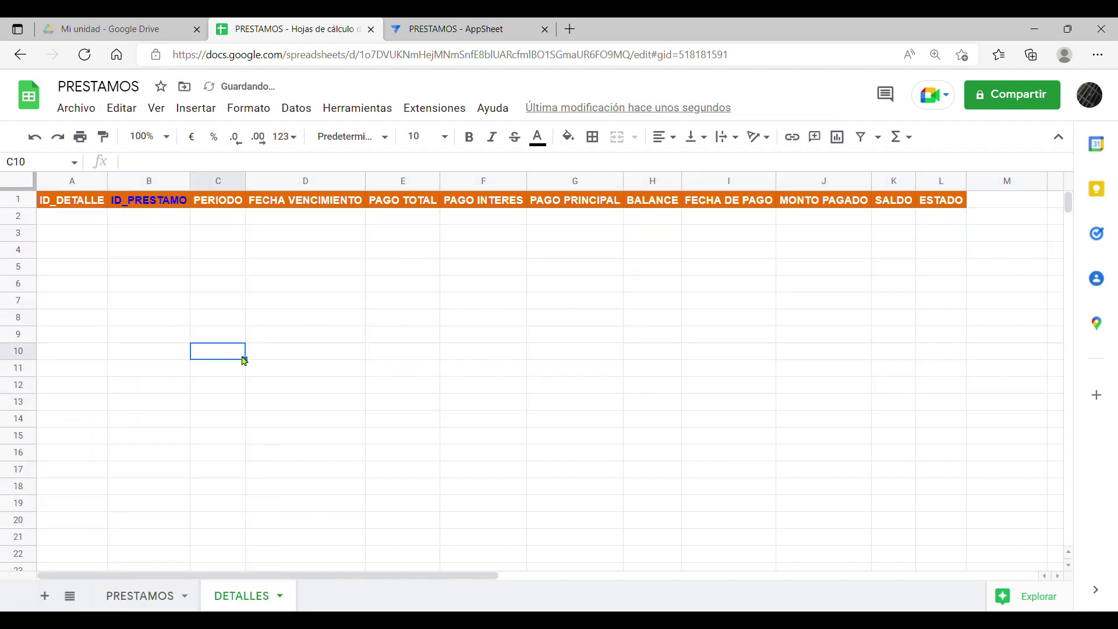
pyautogui.click(154, 601)
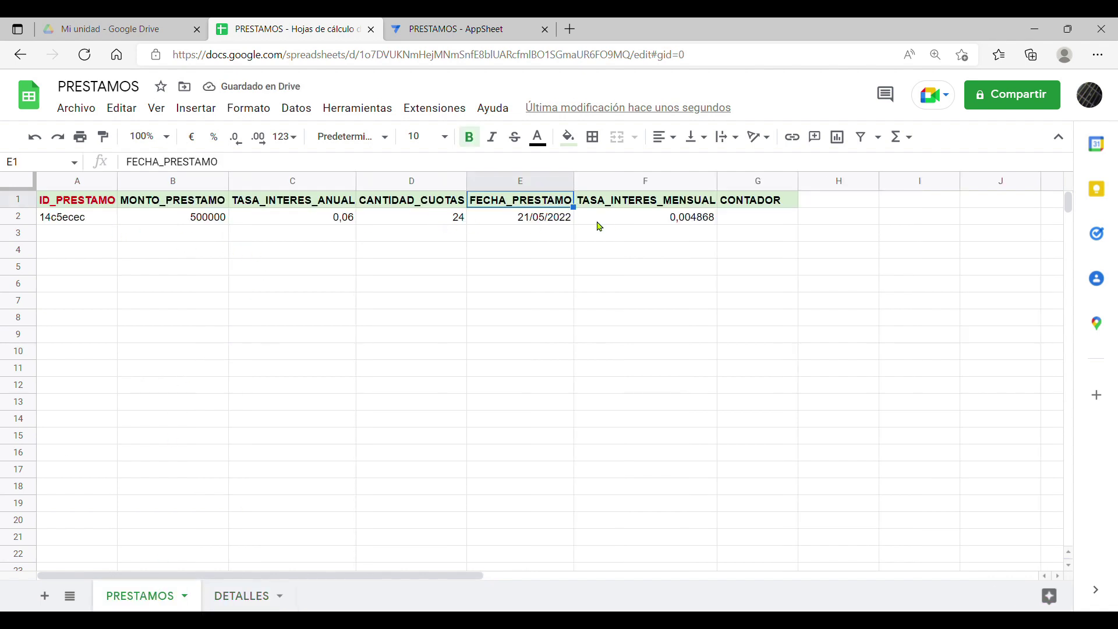
pyautogui.click(617, 223)
pyautogui.click(531, 224)
pyautogui.click(247, 607)
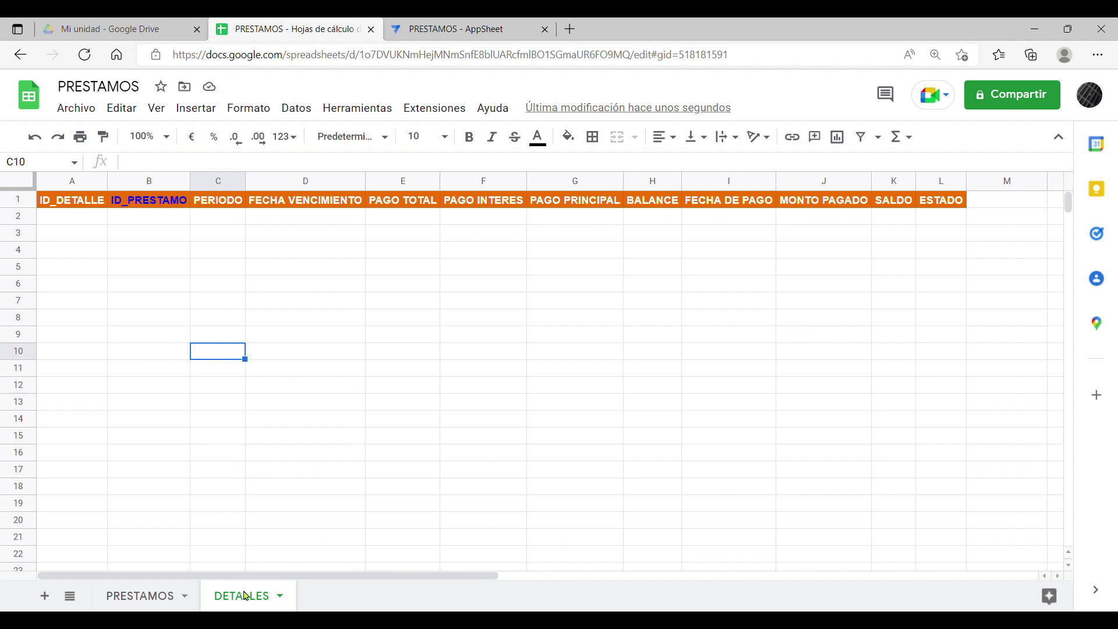
# Switch to AppSheet and add a loan of 1000000 at 0.05 annual interest with 12 installments in the app preview
pyautogui.click(460, 26)
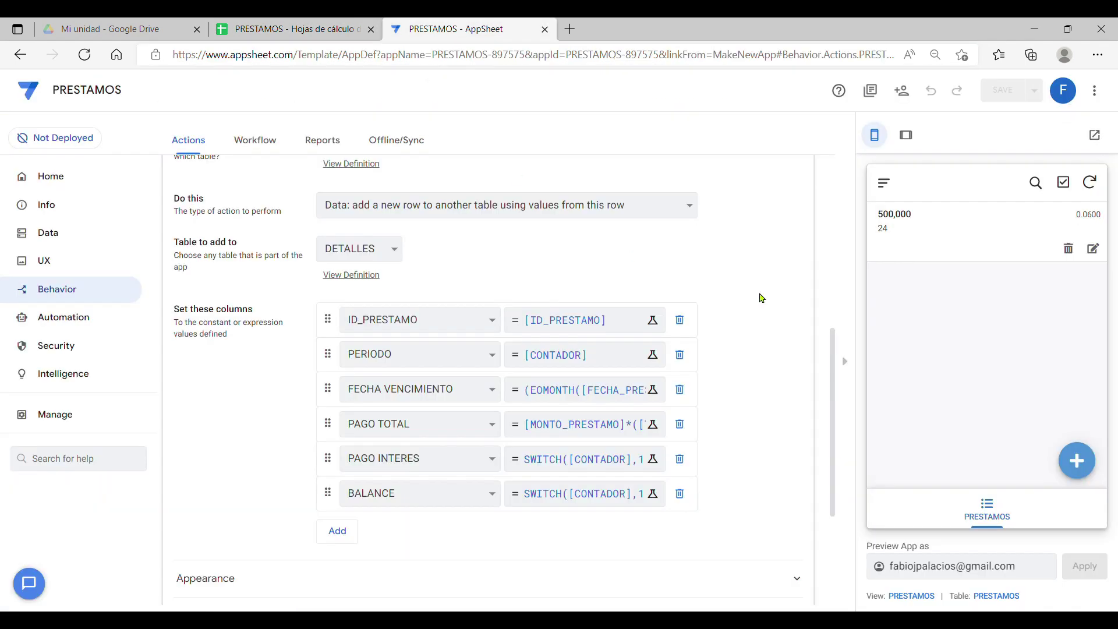
pyautogui.click(1074, 458)
pyautogui.click(921, 331)
pyautogui.write('10')
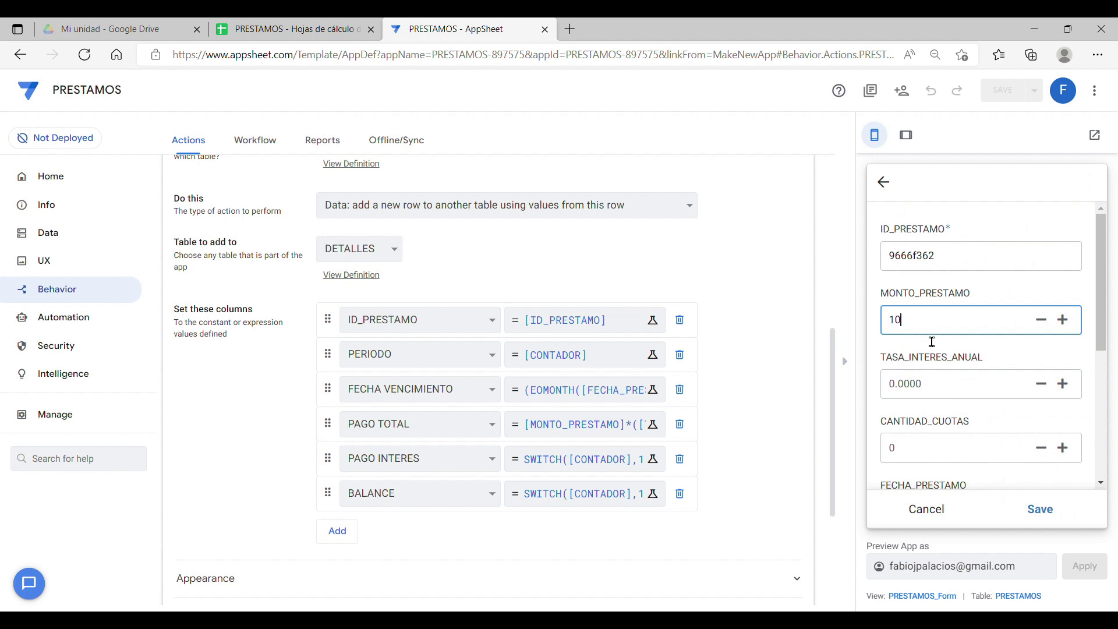
pyautogui.write('00000')
pyautogui.click(940, 389)
pyautogui.write('0.05')
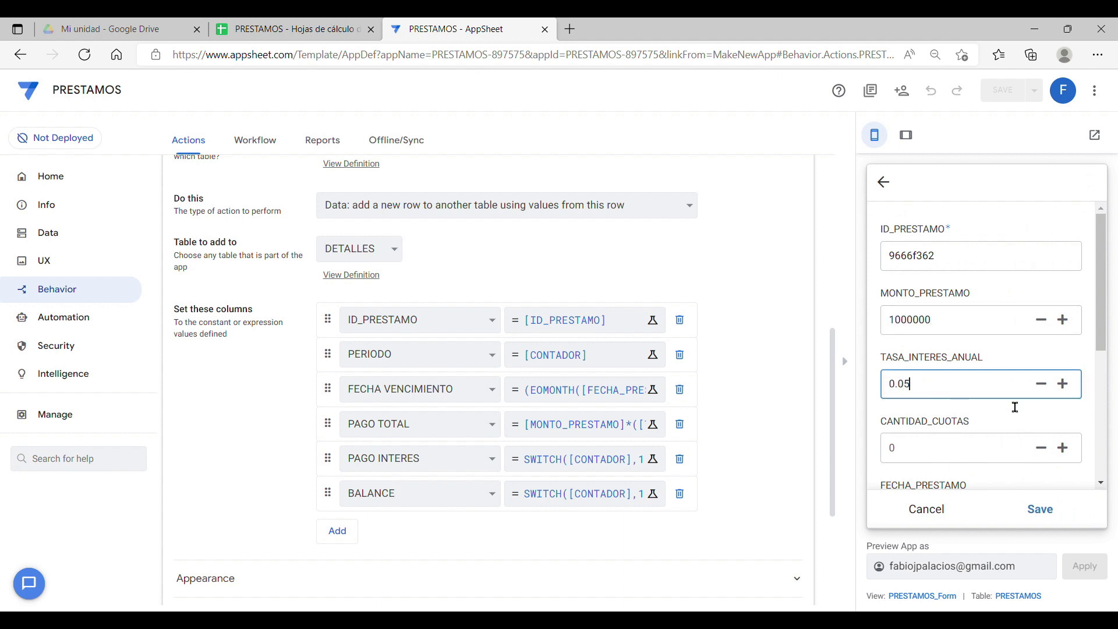
pyautogui.click(945, 451)
pyautogui.write('12')
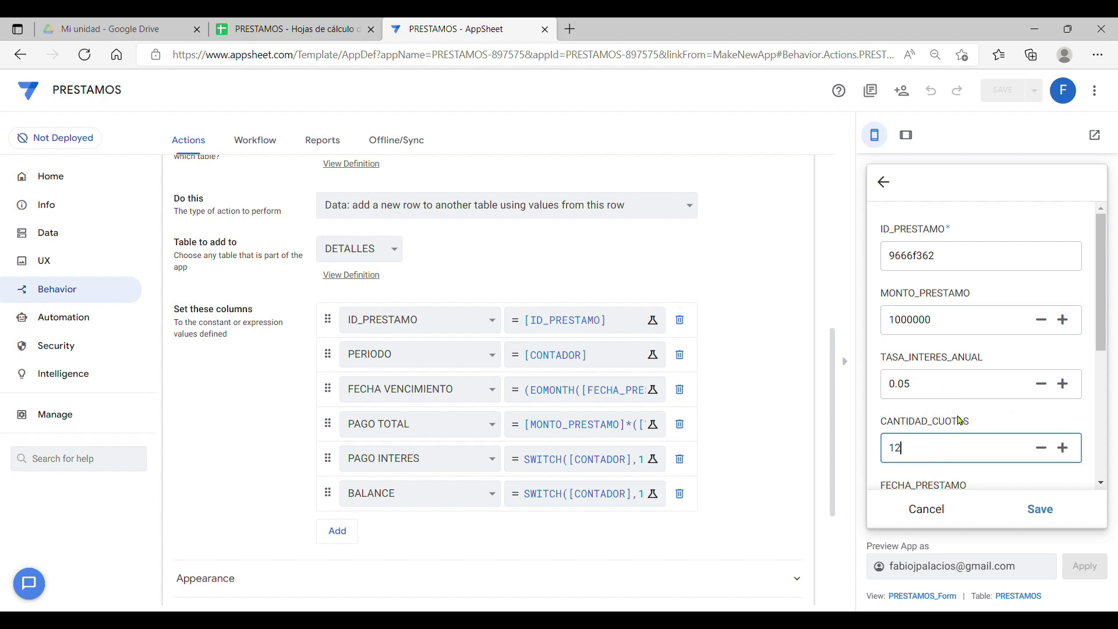
pyautogui.scroll(-2, 945, 451)
pyautogui.click(1040, 515)
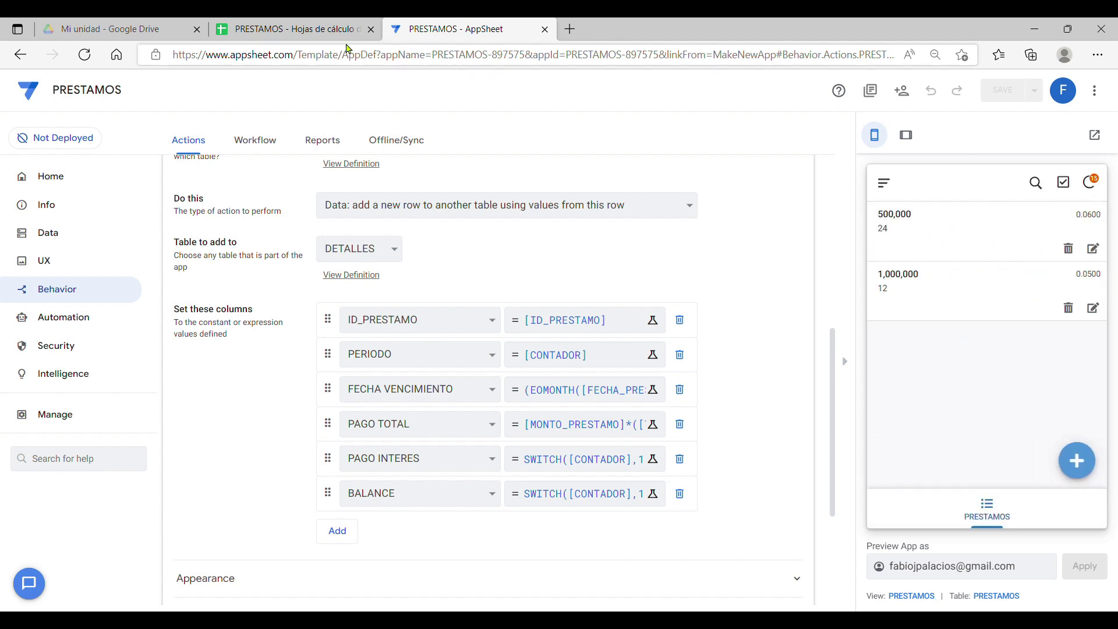
# Switch to the Google Sheets spreadsheet and compare the ID_PRESTAMO values in DETALLES with the new loan's ID in PRESTAMOS
pyautogui.click(349, 35)
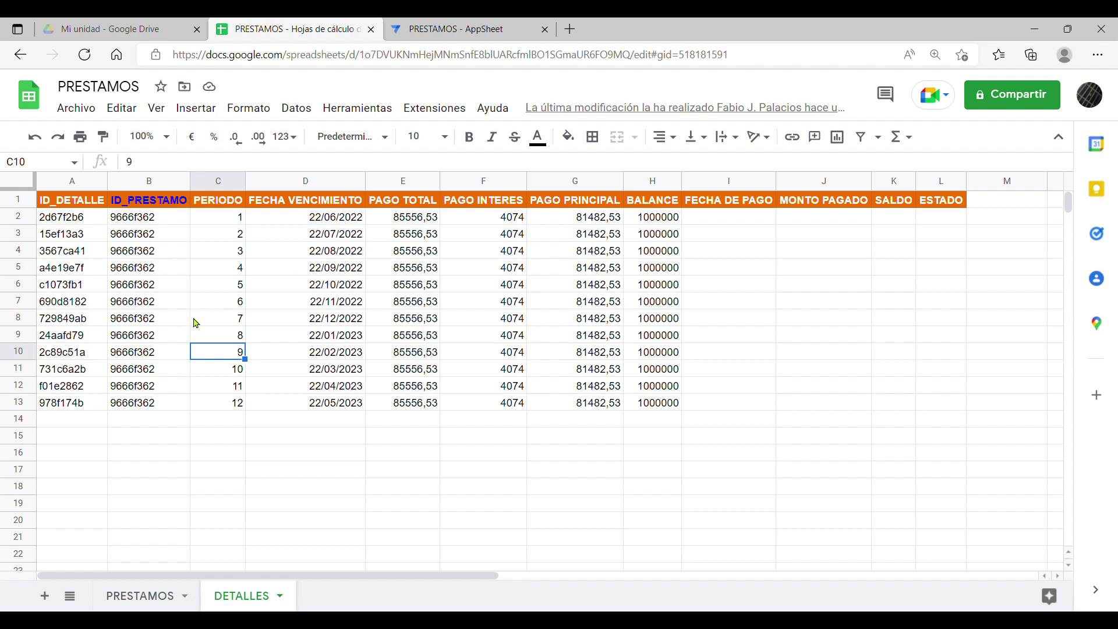
pyautogui.click(160, 395)
pyautogui.click(161, 402)
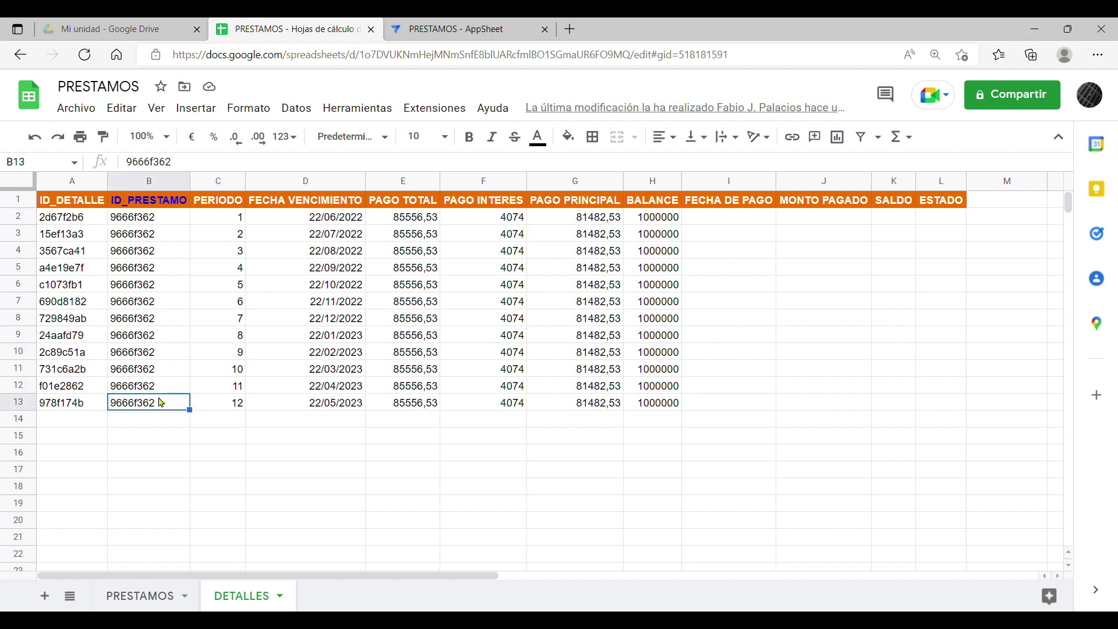
pyautogui.click(165, 221)
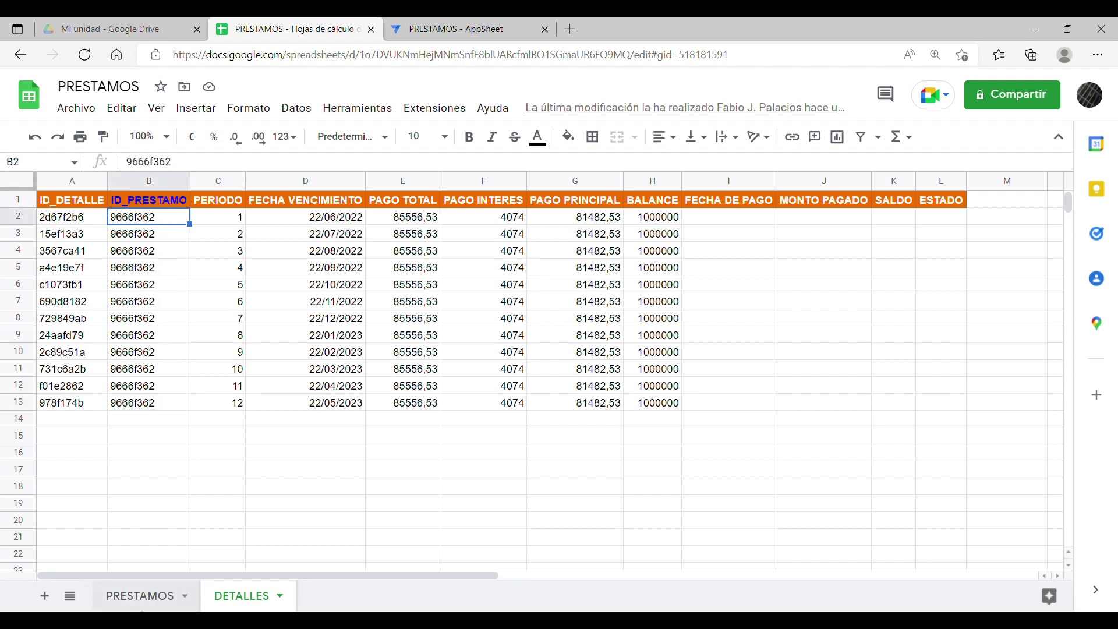
pyautogui.click(144, 605)
pyautogui.click(81, 235)
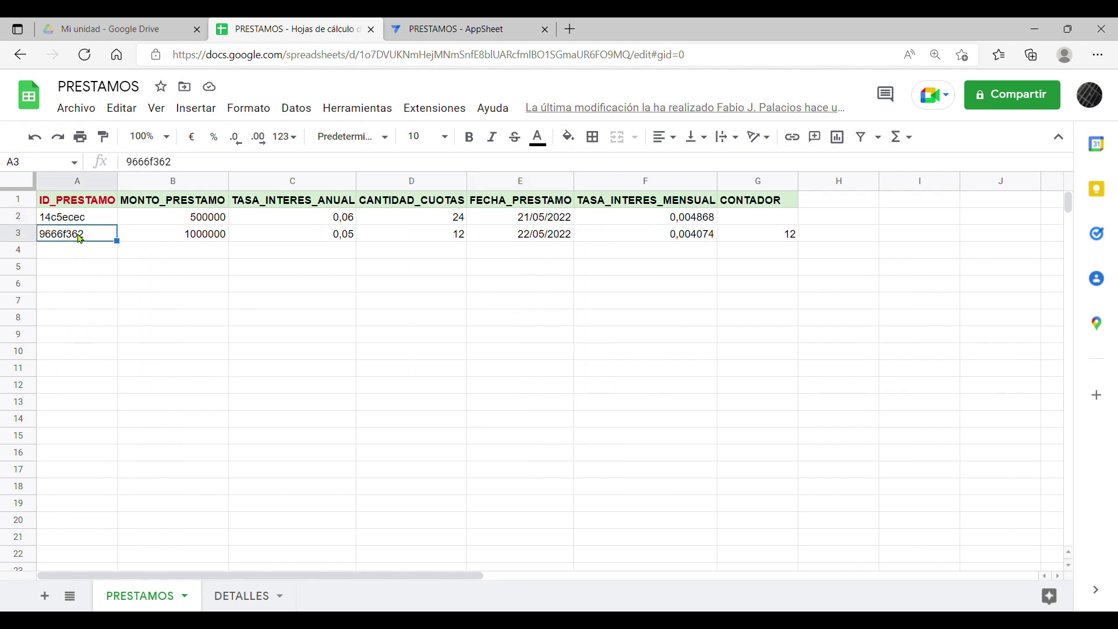
# Examine the PAGO TOTAL, PAGO INTERES and PAGO PRINCIPAL amounts of the first periods in the DETALLES sheet
pyautogui.click(259, 596)
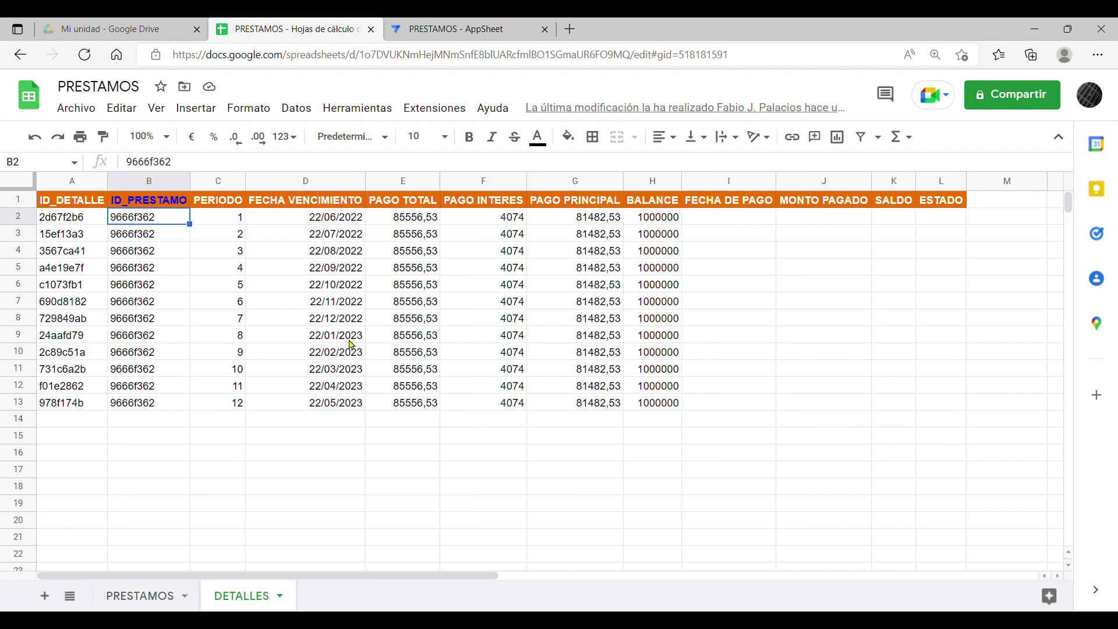
pyautogui.click(496, 221)
pyautogui.click(407, 238)
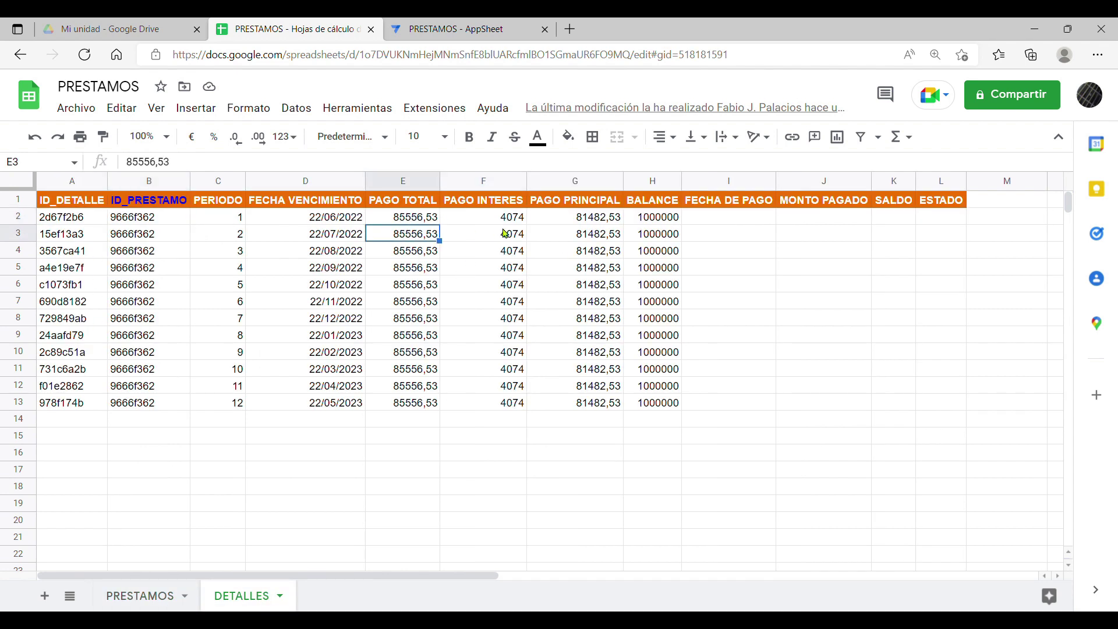
pyautogui.click(579, 222)
pyautogui.click(425, 224)
pyautogui.click(429, 246)
pyautogui.click(506, 220)
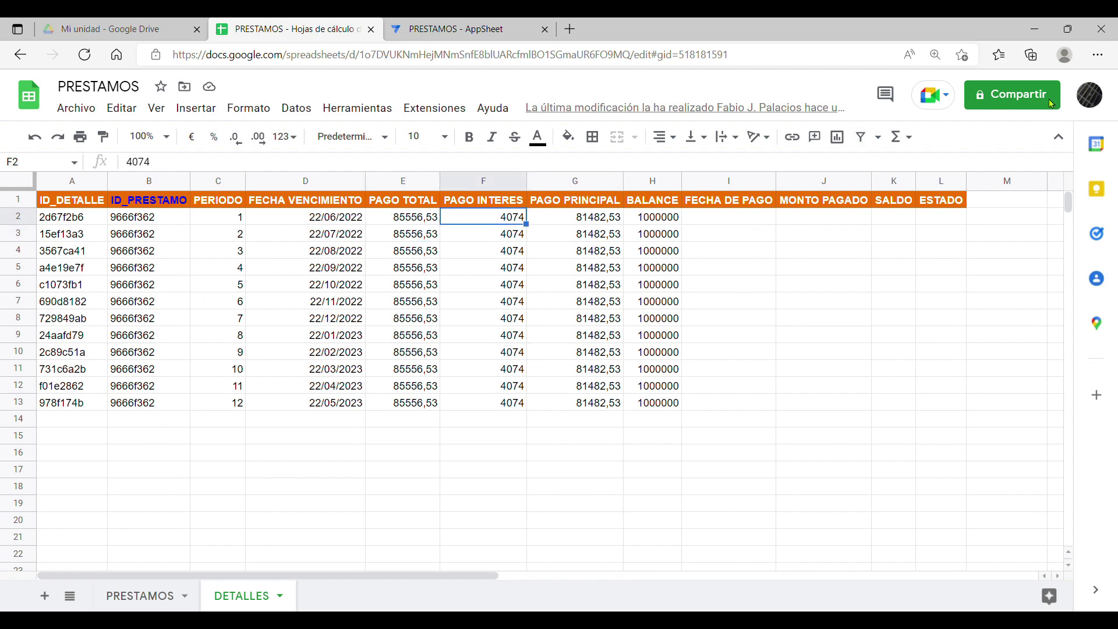
# Switch to AppSheet, review the period 1 and default branches of the BALANCE expression, then save the expression and the app
pyautogui.hotkey('ctrl', 'Tab')
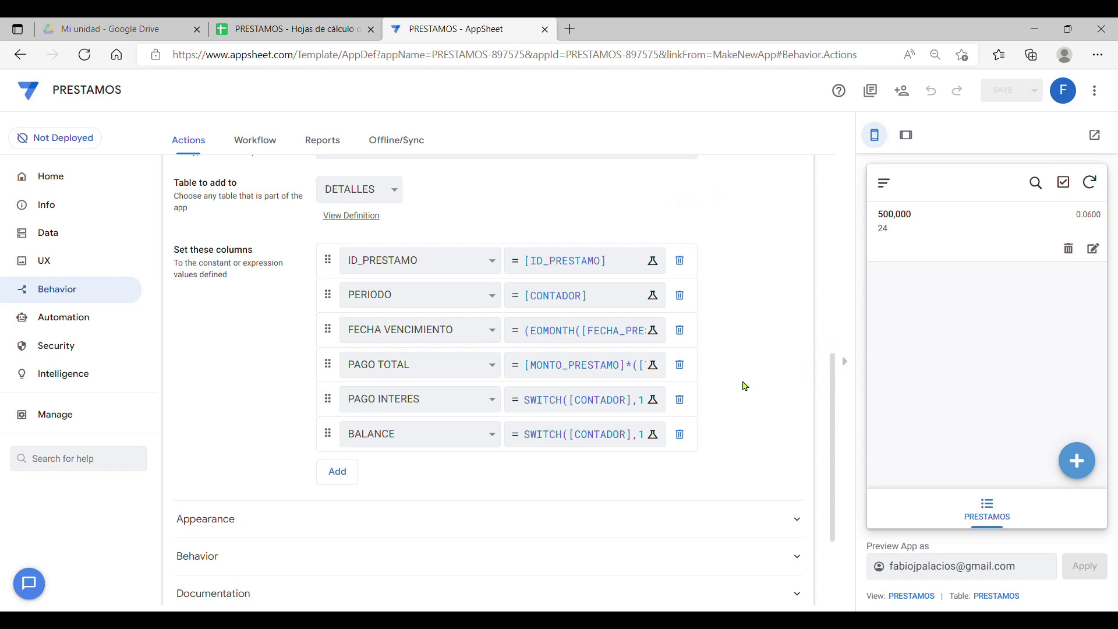
pyautogui.click(580, 439)
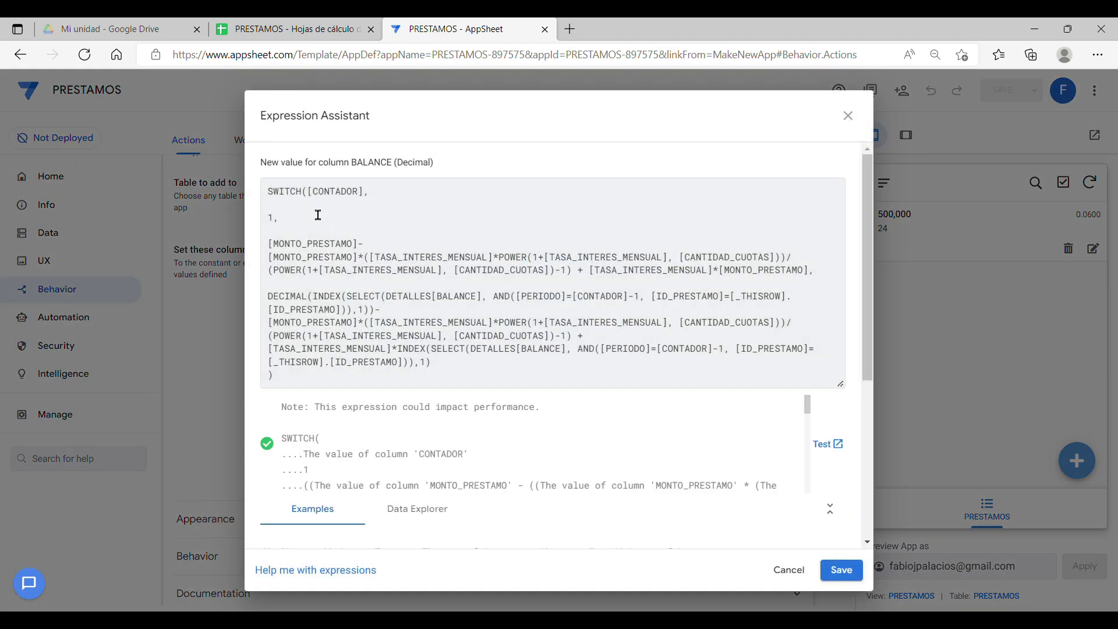
pyautogui.moveTo(295, 231); pyautogui.dragTo(272, 226)
pyautogui.moveTo(814, 269); pyautogui.dragTo(269, 244)
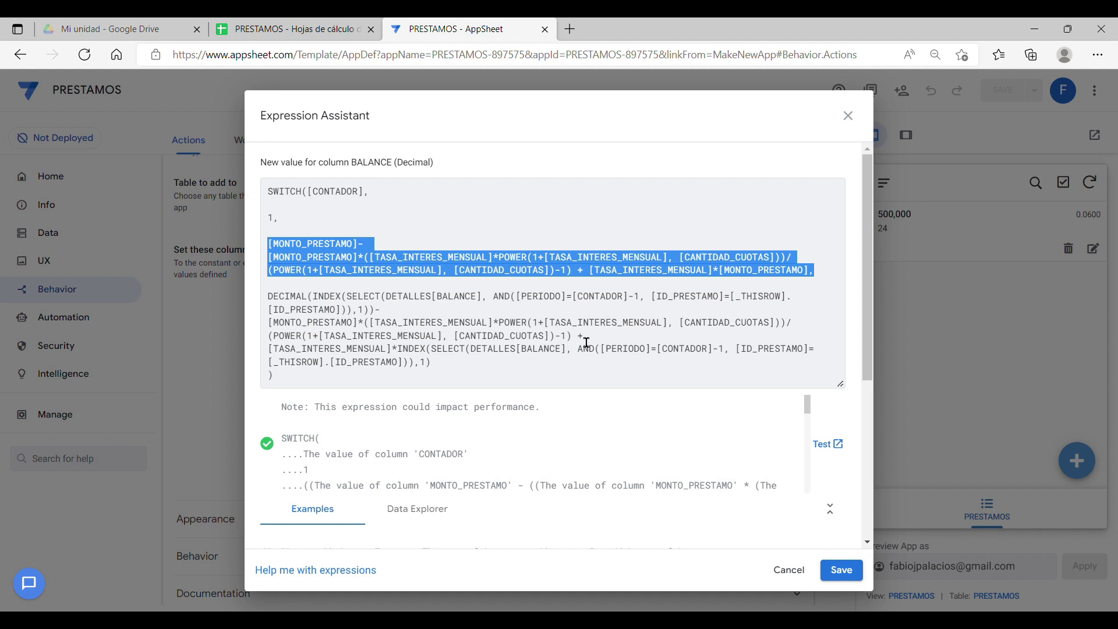
pyautogui.moveTo(573, 336); pyautogui.dragTo(276, 336)
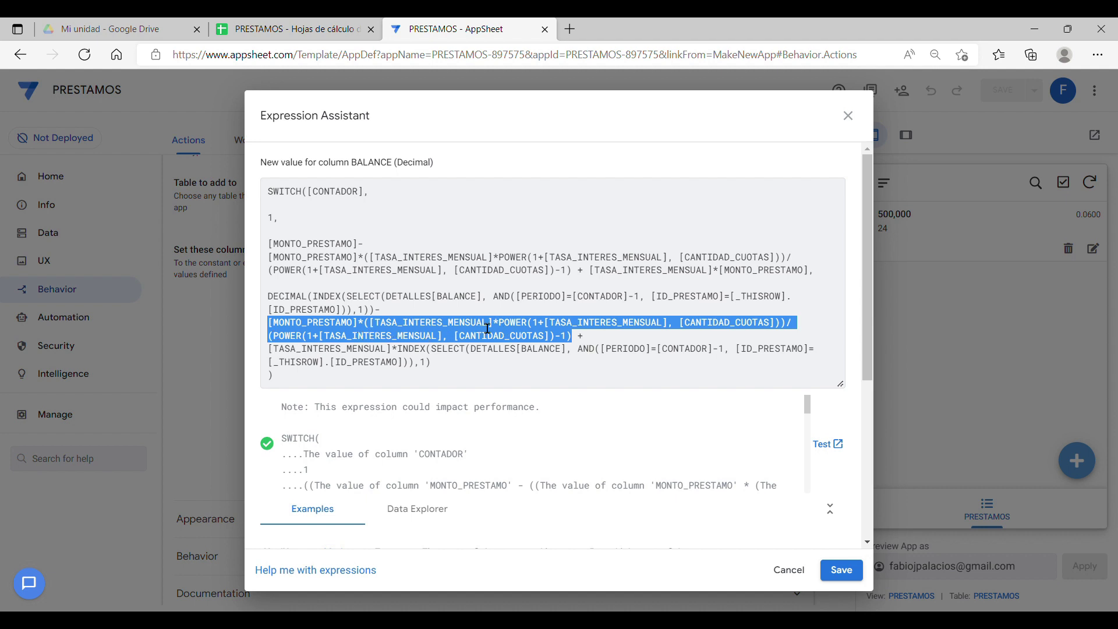
pyautogui.moveTo(451, 366); pyautogui.dragTo(244, 361)
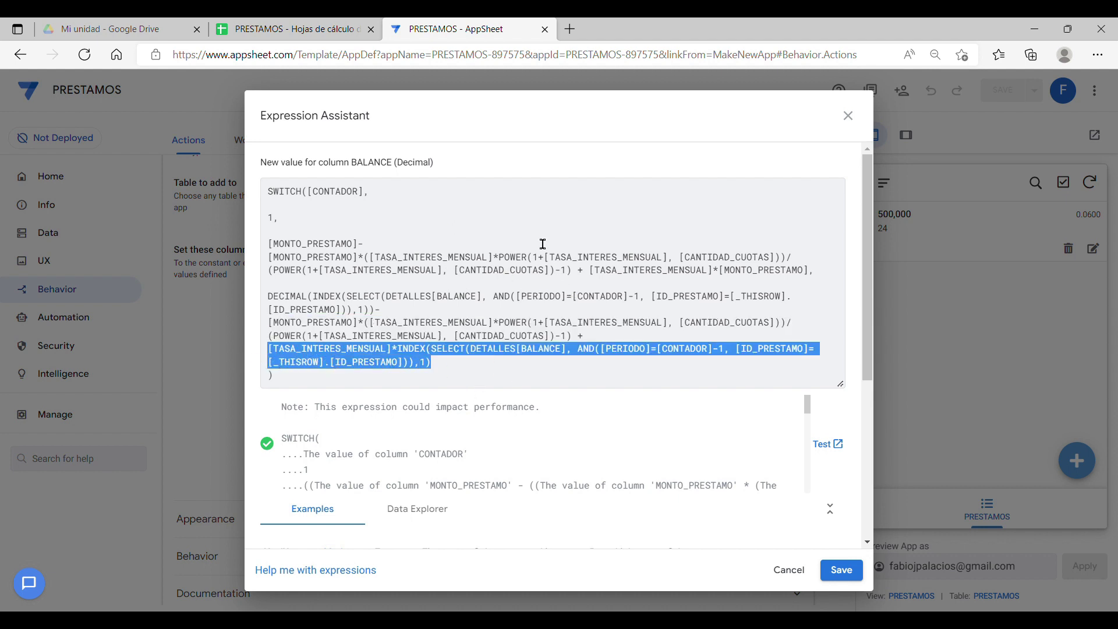
pyautogui.click(842, 569)
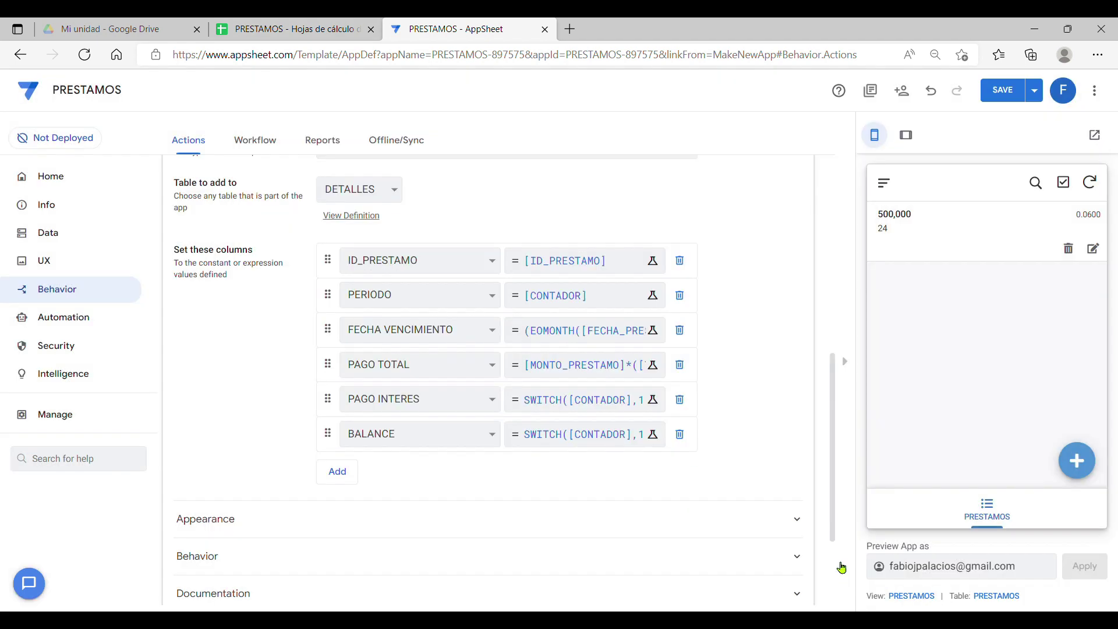
pyautogui.click(1012, 87)
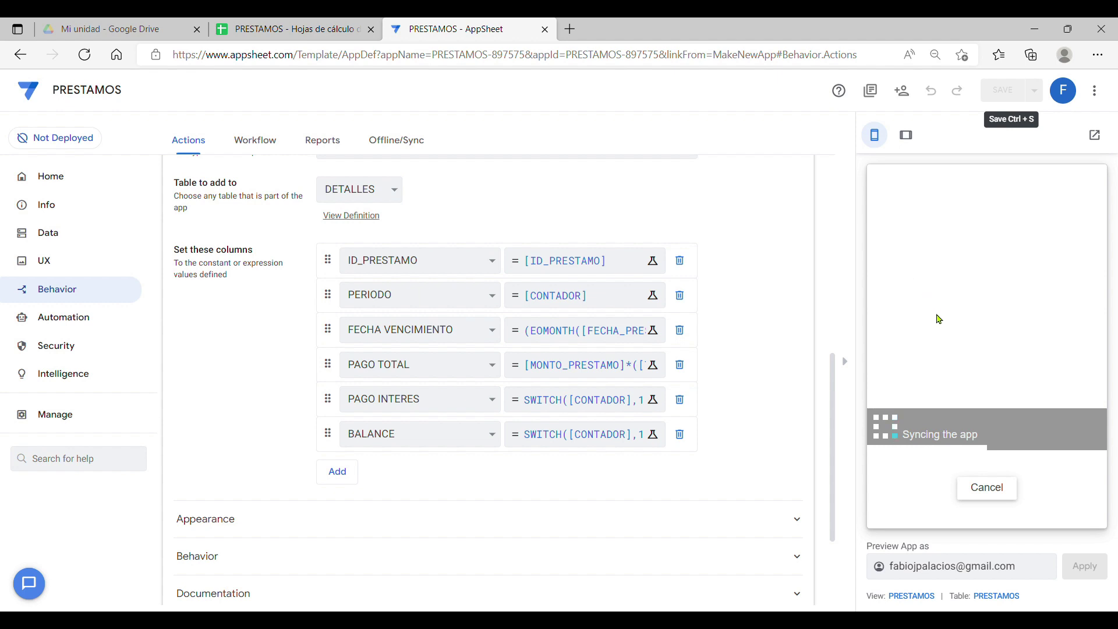
# Add a loan with MONTO_PRESTAMO 1000000, TASA_INTERES_ANUAL 0.05 and CANTIDAD_CUOTAS 12 in the app preview and save it
pyautogui.click(1076, 460)
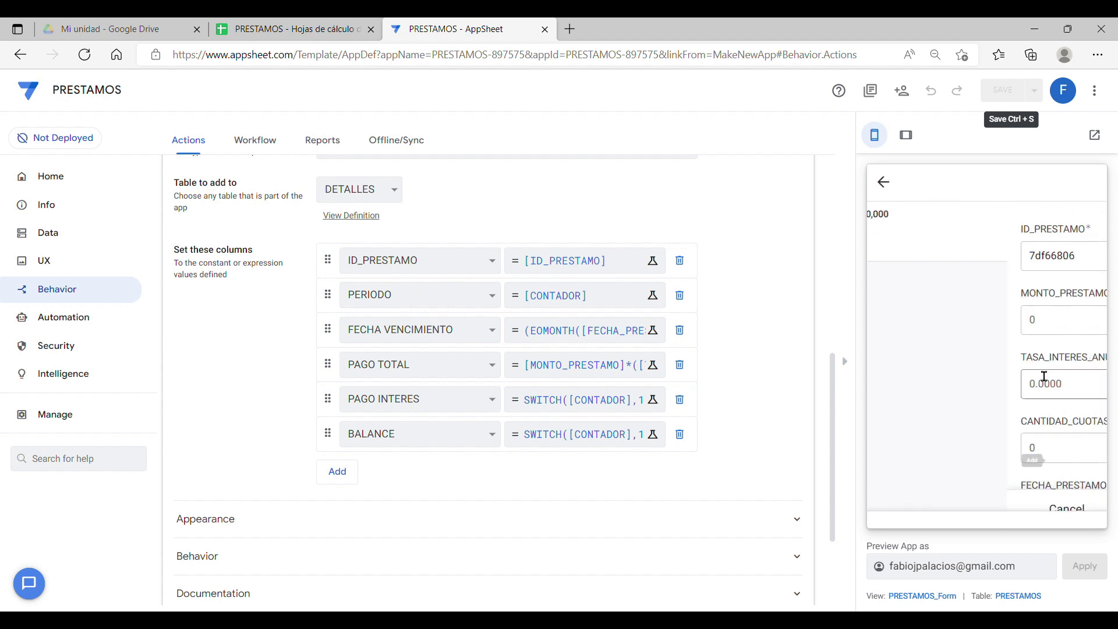
pyautogui.click(951, 328)
pyautogui.press('BackSpace')
pyautogui.write('1000000')
pyautogui.click(939, 386)
pyautogui.write('0.05')
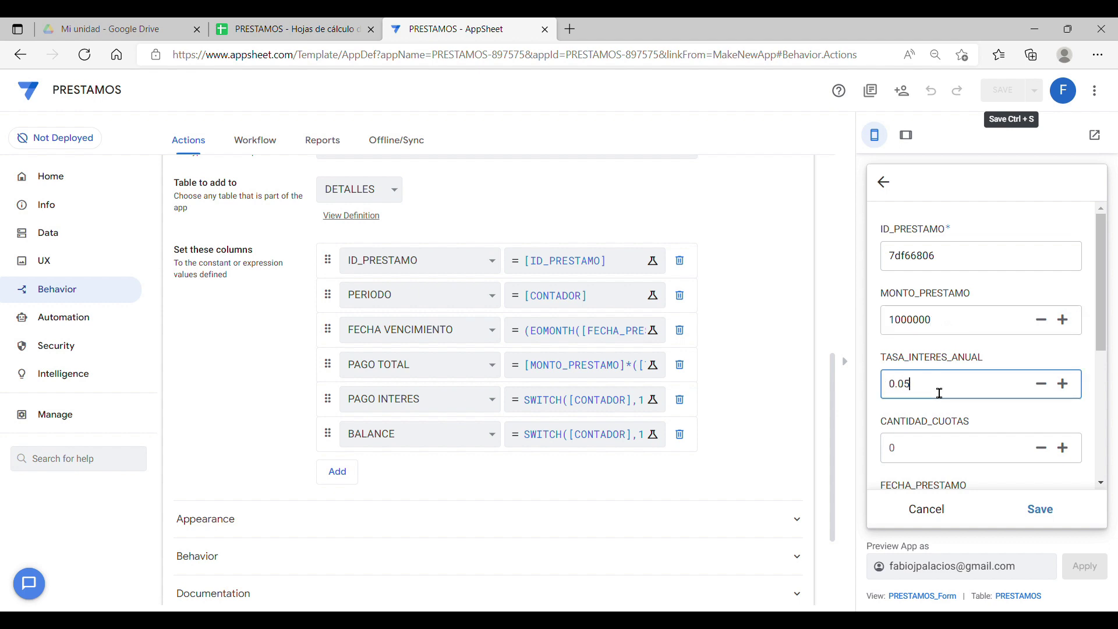
pyautogui.click(933, 455)
pyautogui.write('12')
pyautogui.scroll(-1, 1003, 485)
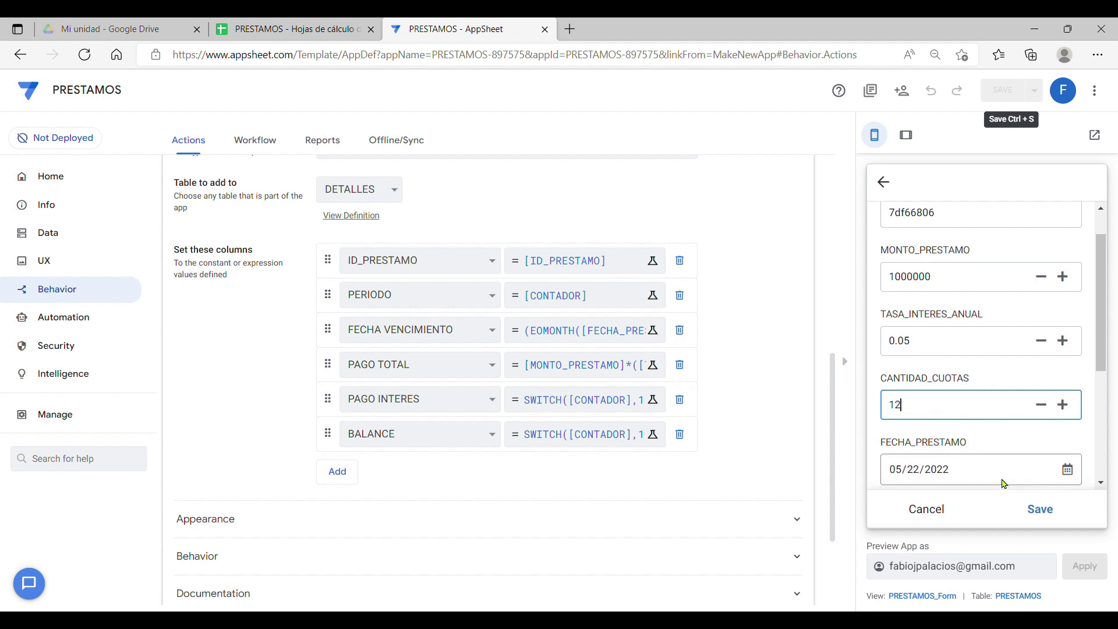
pyautogui.scroll(-2, 1003, 484)
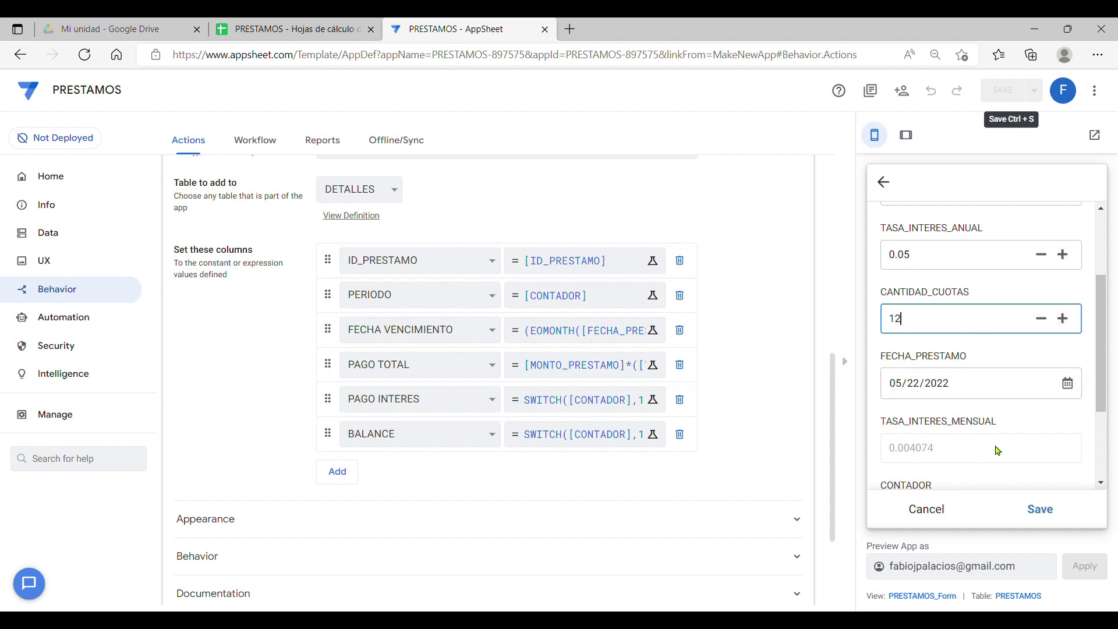
pyautogui.click(1046, 510)
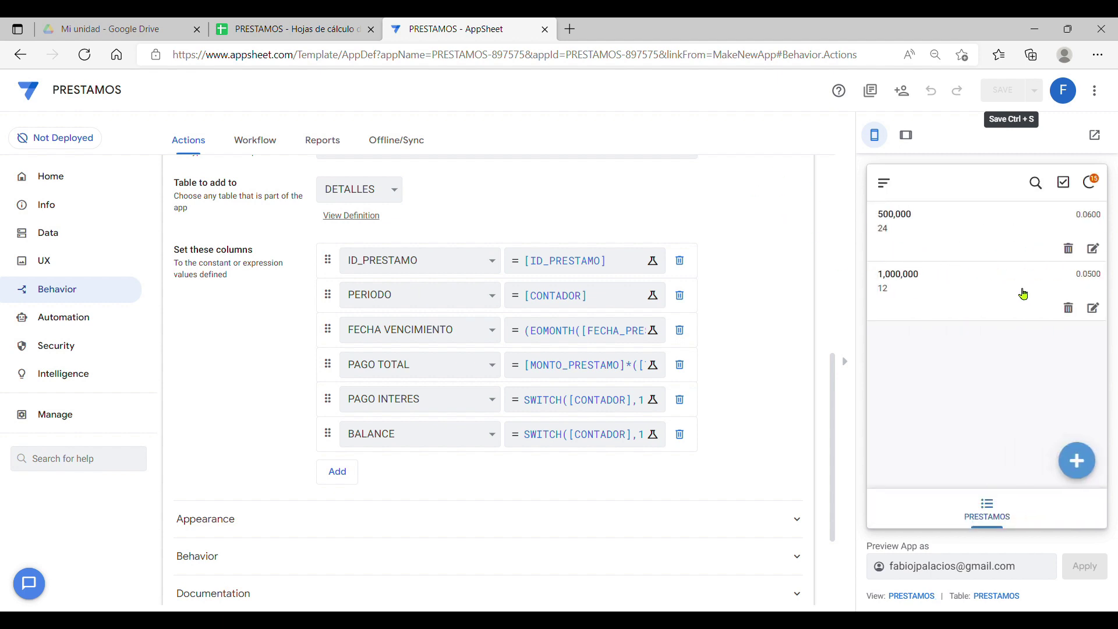
# Switch to the Google Sheets spreadsheet and check the new loan's ID, amount, annual rate and installments in the PRESTAMOS sheet
pyautogui.click(291, 29)
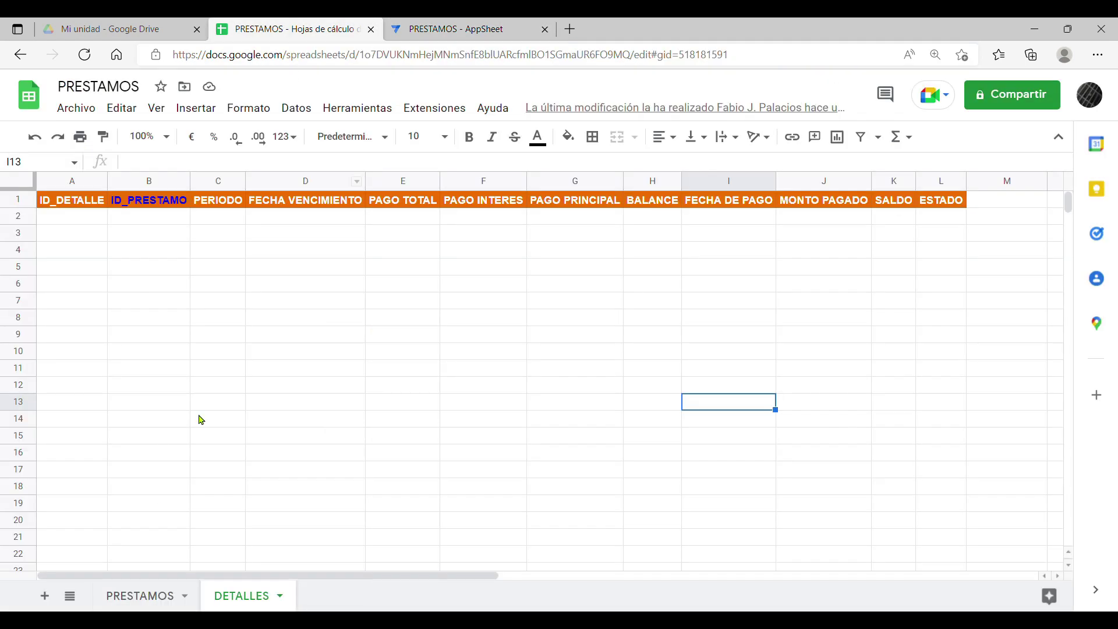
pyautogui.click(145, 599)
pyautogui.click(152, 235)
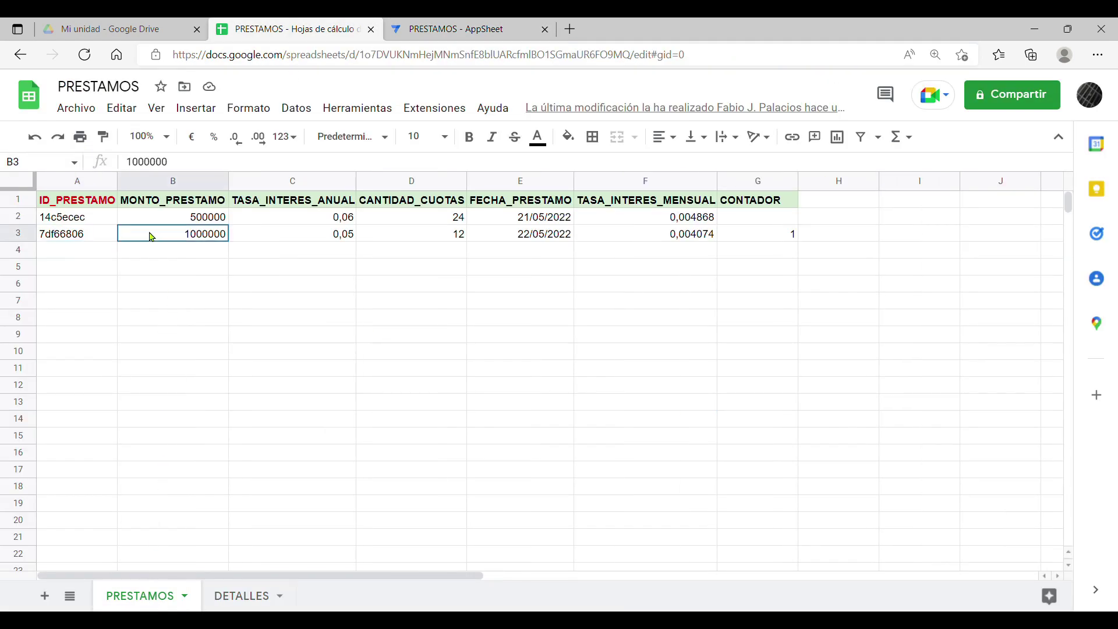
pyautogui.click(305, 238)
pyautogui.click(435, 240)
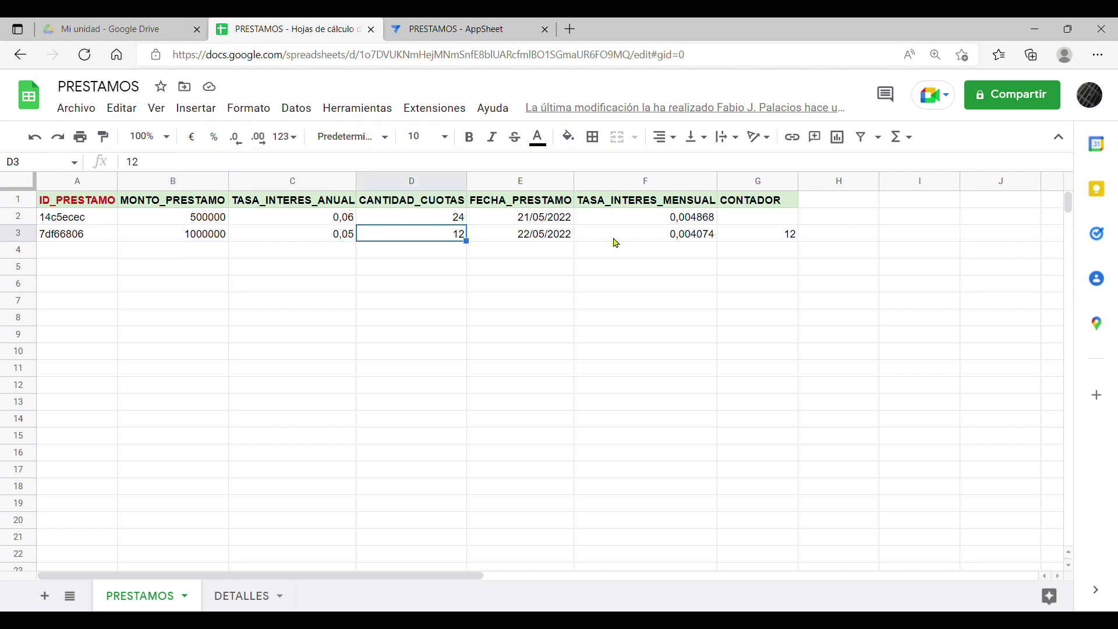
pyautogui.click(61, 238)
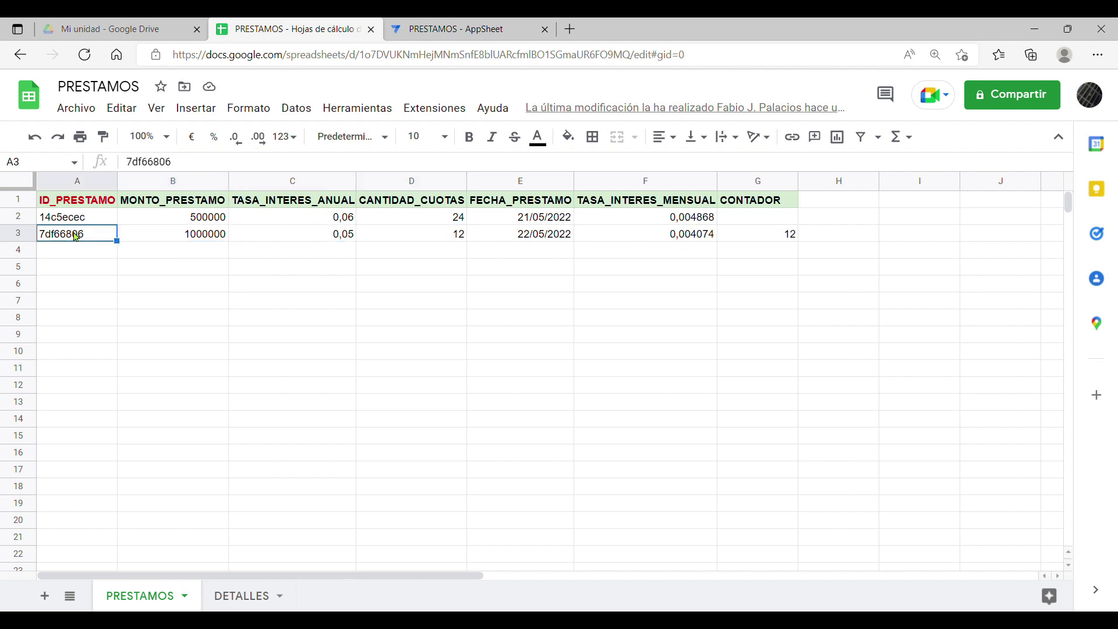
# Examine the generated amortization rows in DETALLES, checking total, interest and principal payments and the balances of the first and last periods
pyautogui.click(233, 597)
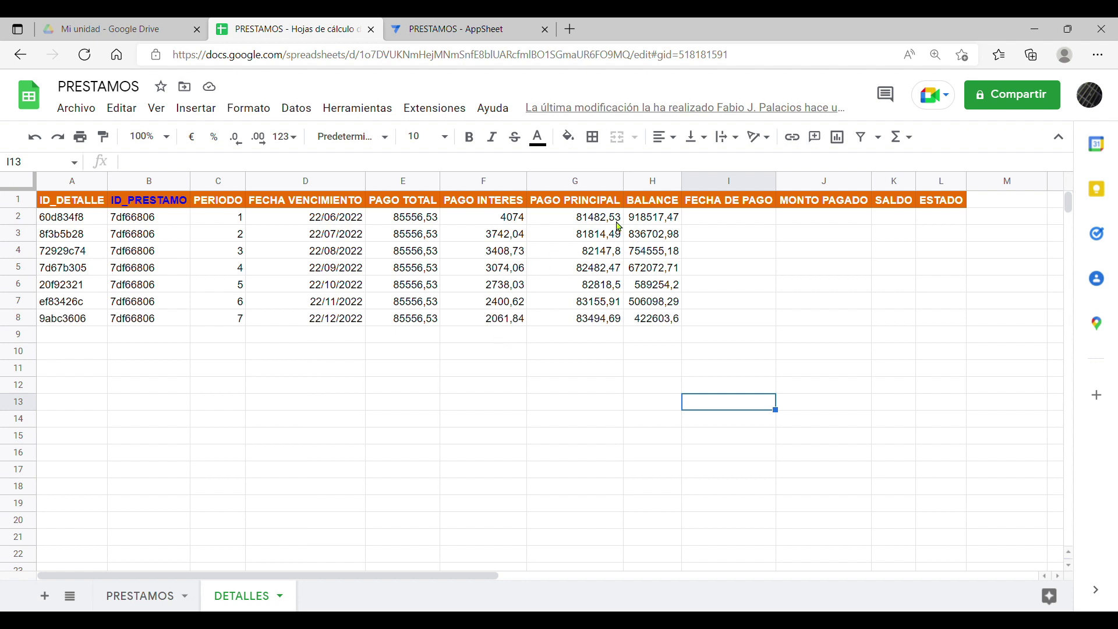
pyautogui.click(653, 224)
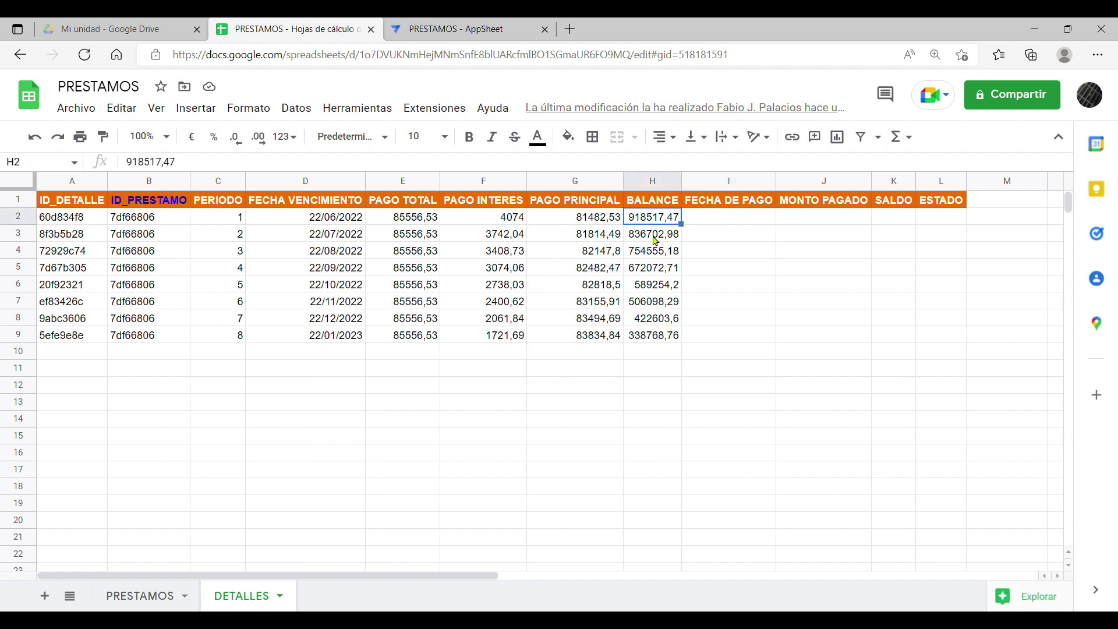
pyautogui.press('Left')
pyautogui.press('Left')
pyautogui.press('Left')
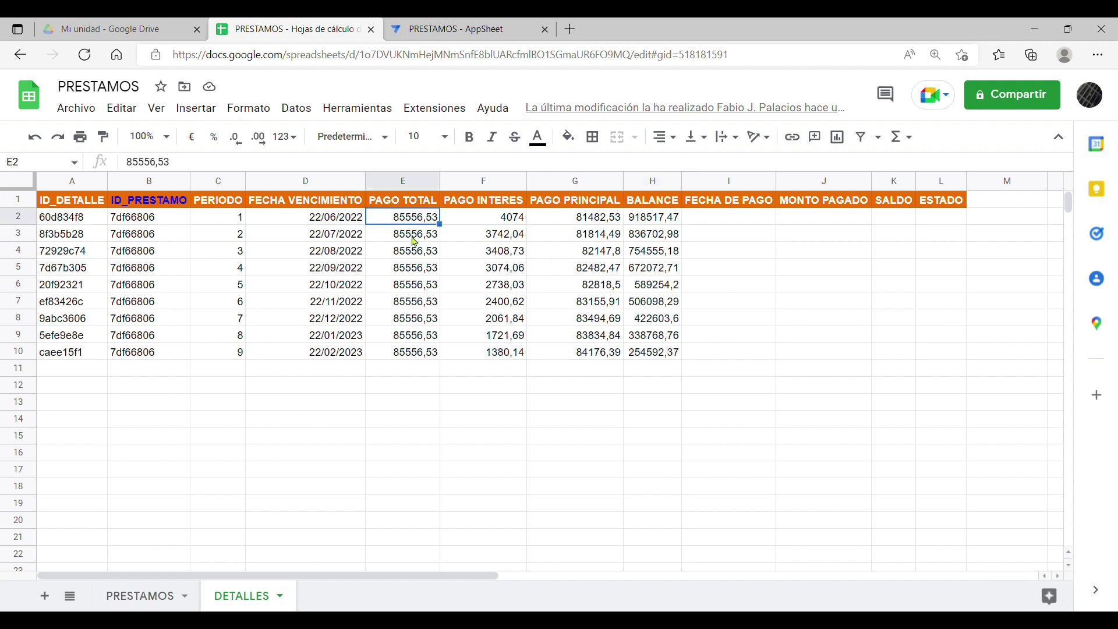
pyautogui.click(491, 222)
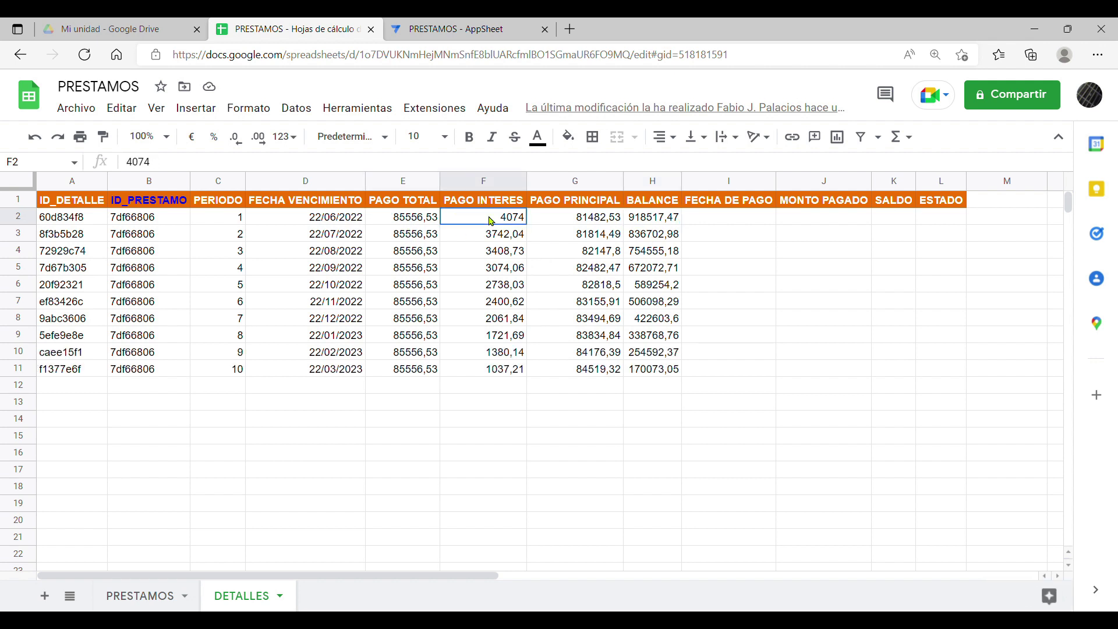
pyautogui.click(600, 221)
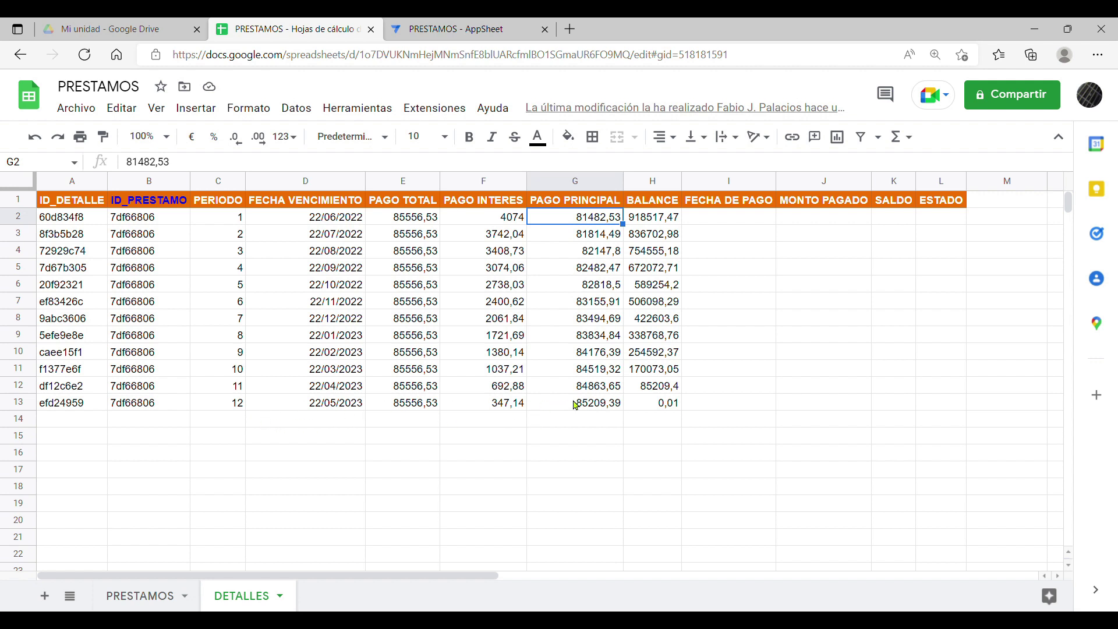
pyautogui.click(651, 406)
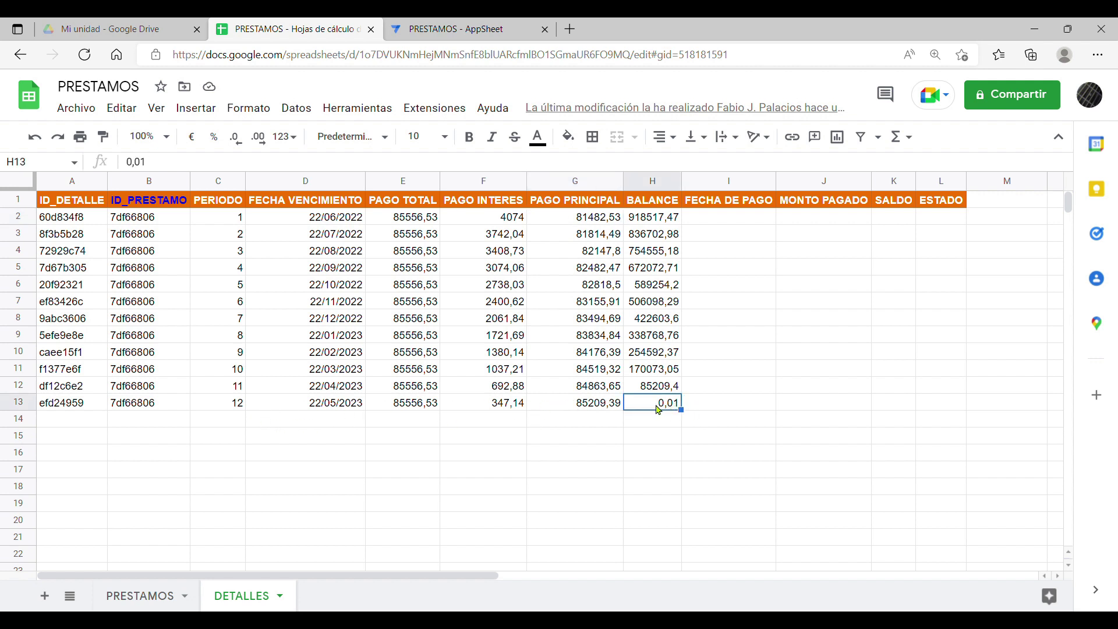
pyautogui.click(410, 222)
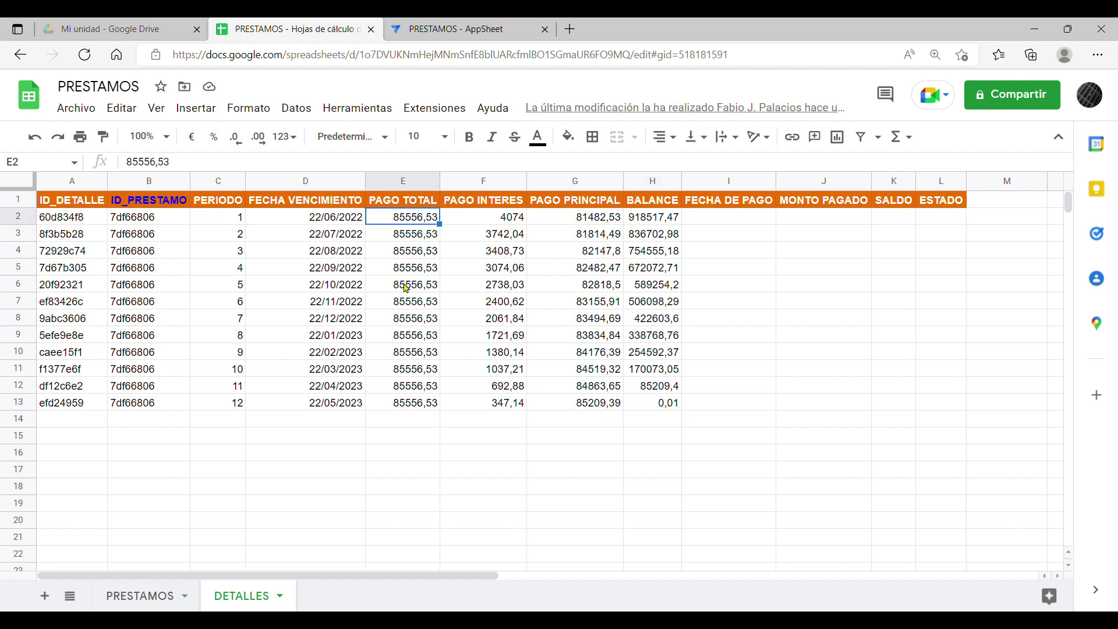
# Check the period 12 total payment and balance in DETALLES, then switch to AppSheet
pyautogui.click(423, 406)
pyautogui.click(648, 404)
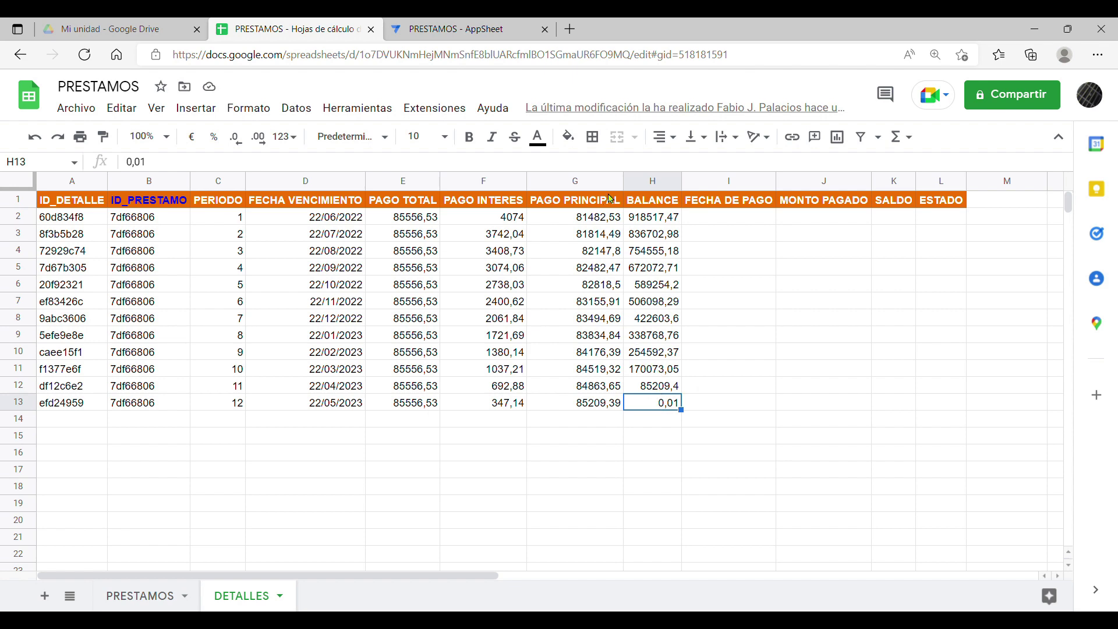
pyautogui.click(475, 32)
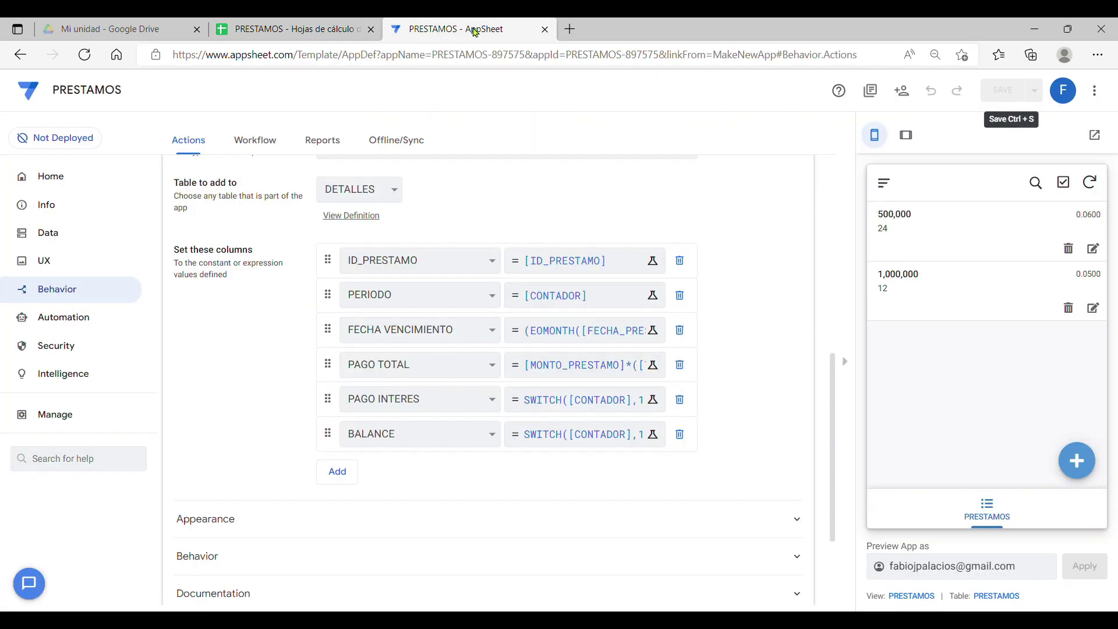
# Add a loan with MONTO_PRESTAMO 1500000, TASA_INTERES_ANUAL 0.06 and CANTIDAD_CUOTAS 24 in the app preview and save it
pyautogui.click(1076, 460)
pyautogui.click(924, 328)
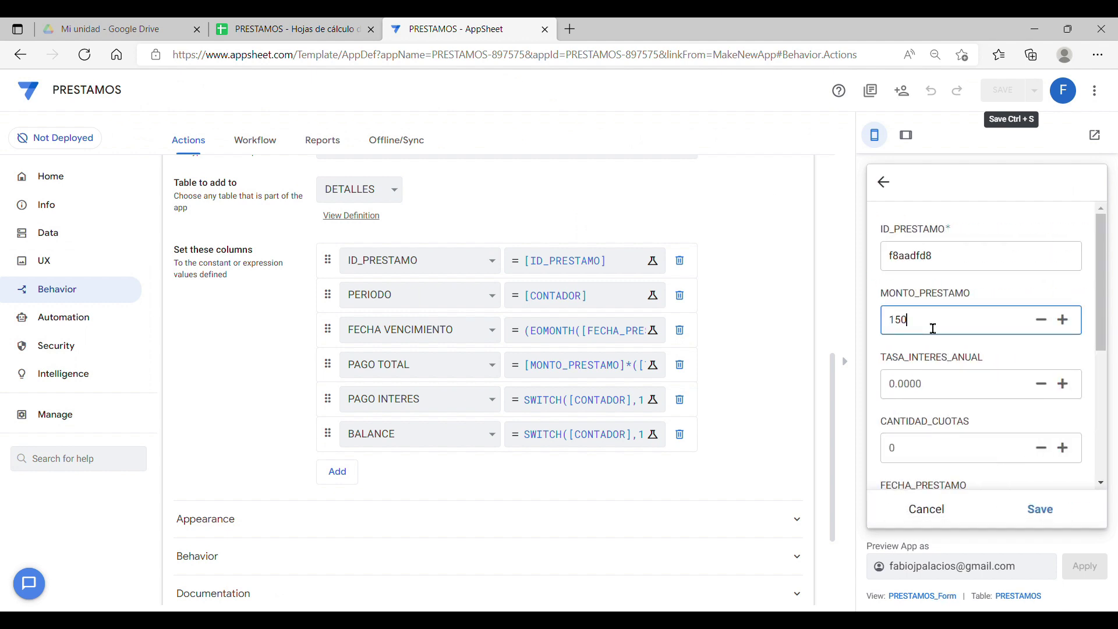
pyautogui.click(938, 397)
pyautogui.write('0.06')
pyautogui.click(934, 446)
pyautogui.write('24')
pyautogui.scroll(-2, 966, 366)
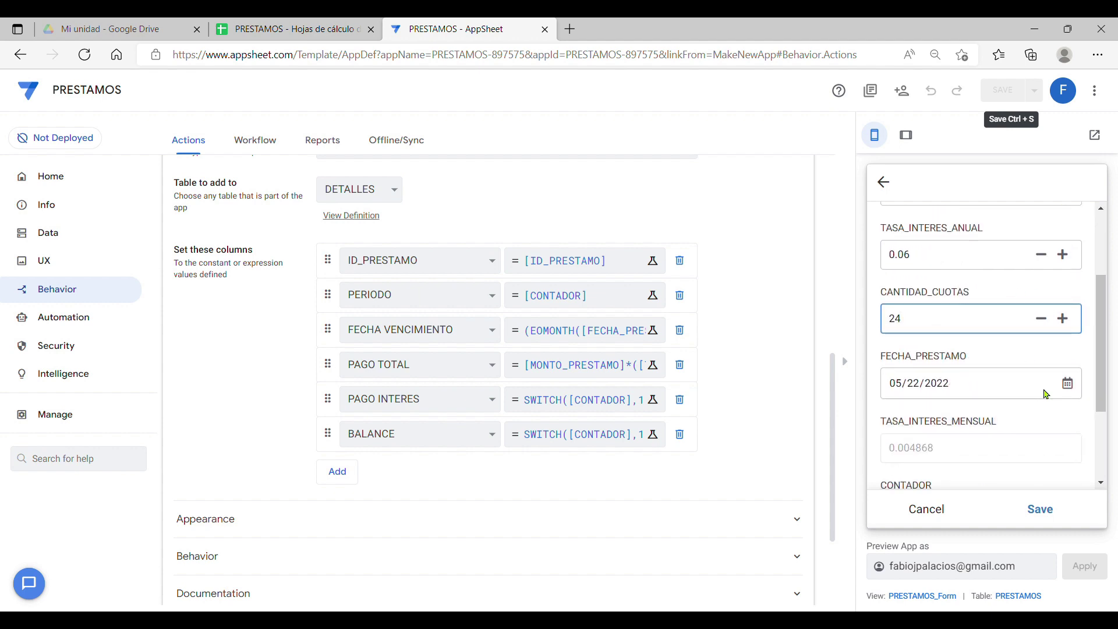
pyautogui.scroll(-2, 968, 381)
pyautogui.click(1052, 516)
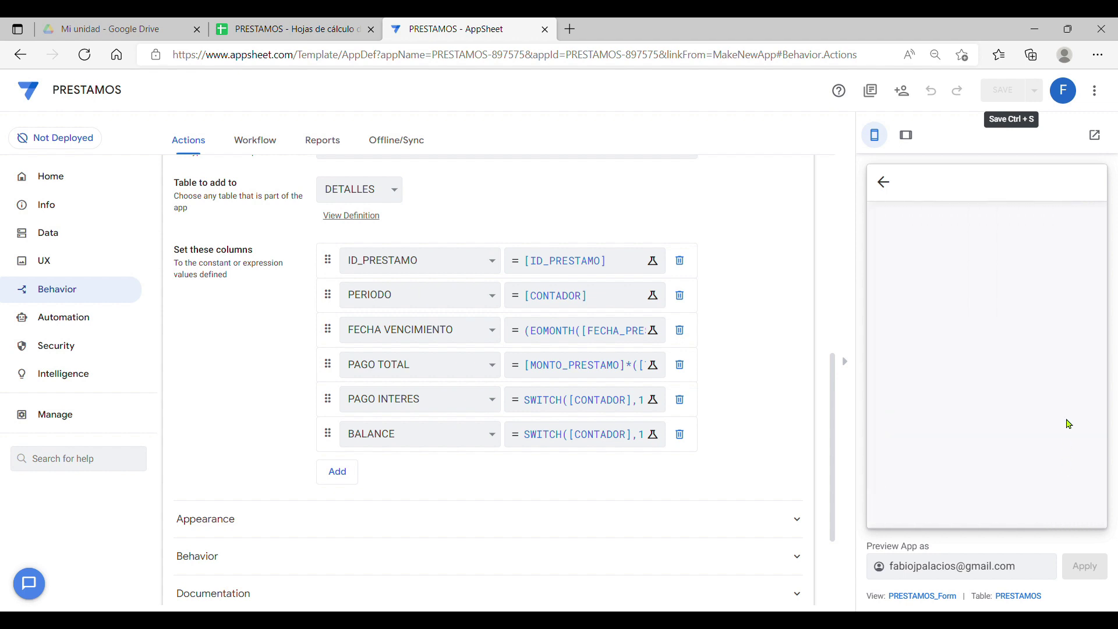
# Switch to the Google Sheets spreadsheet and check the new 1500000 loan's row in the PRESTAMOS sheet
pyautogui.click(294, 30)
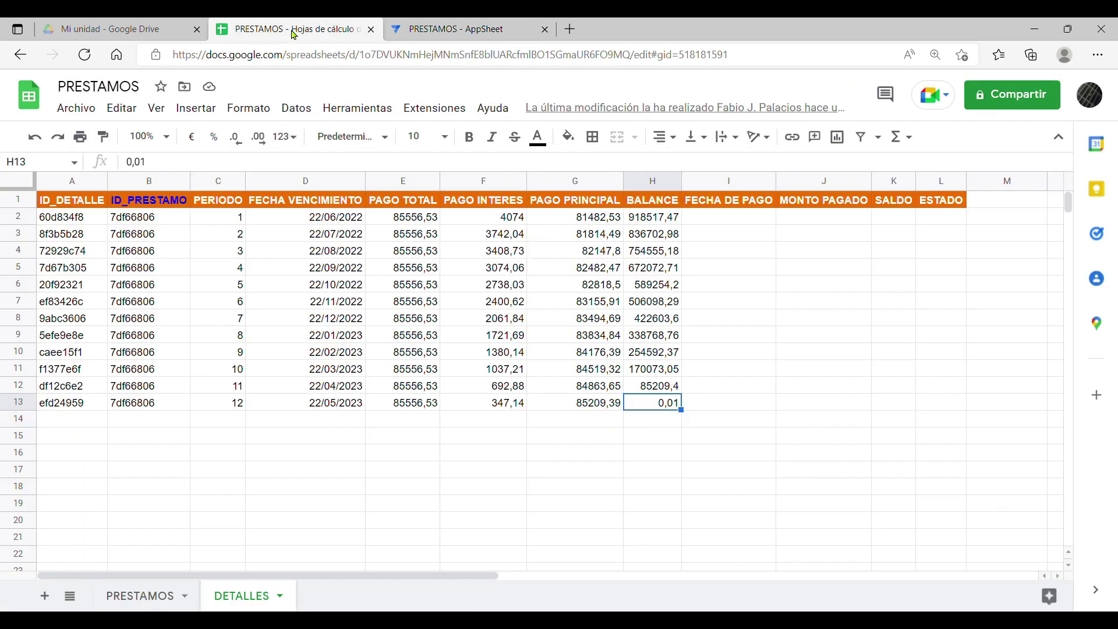
pyautogui.click(137, 596)
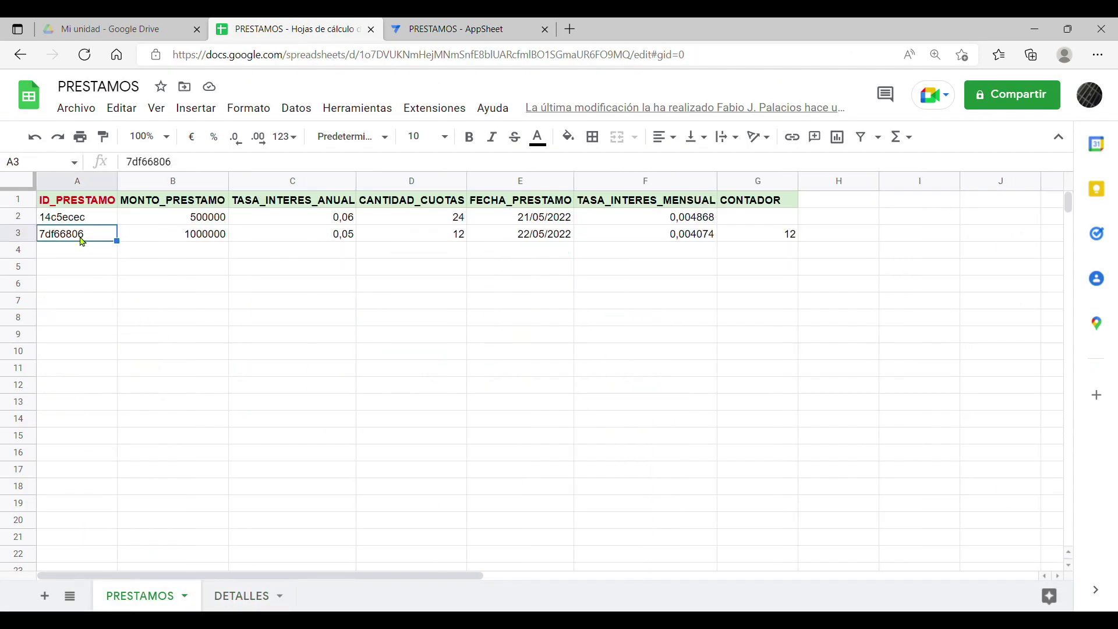
pyautogui.click(55, 259)
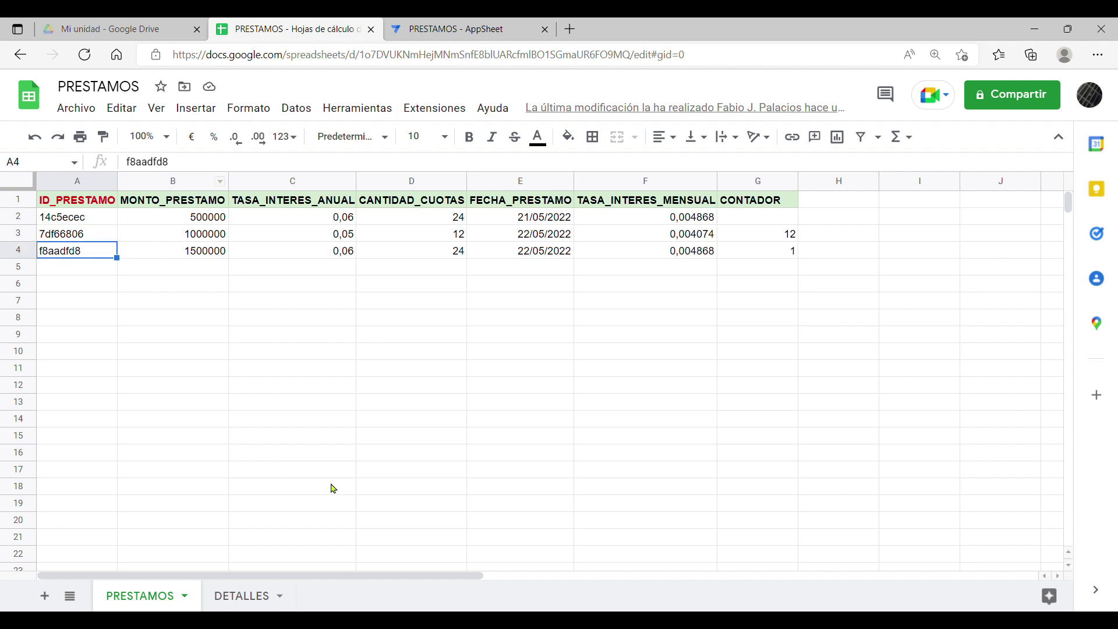
# Examine the amortization rows being generated in DETALLES for the 1500000 loan, checking their loan ID and payment columns
pyautogui.click(245, 596)
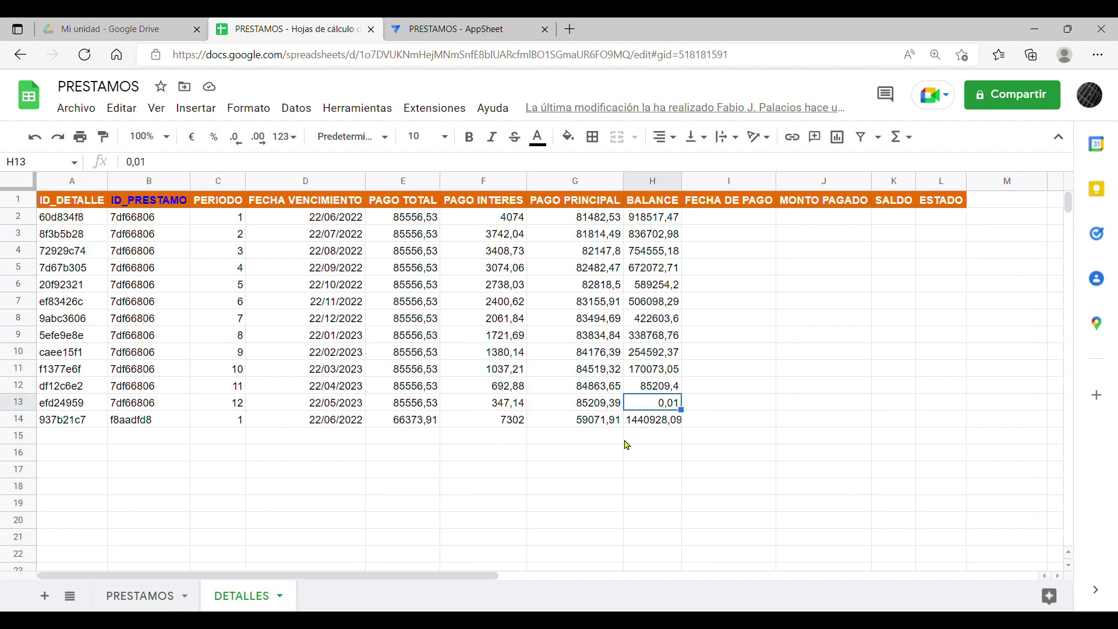
pyautogui.scroll(-2, 626, 445)
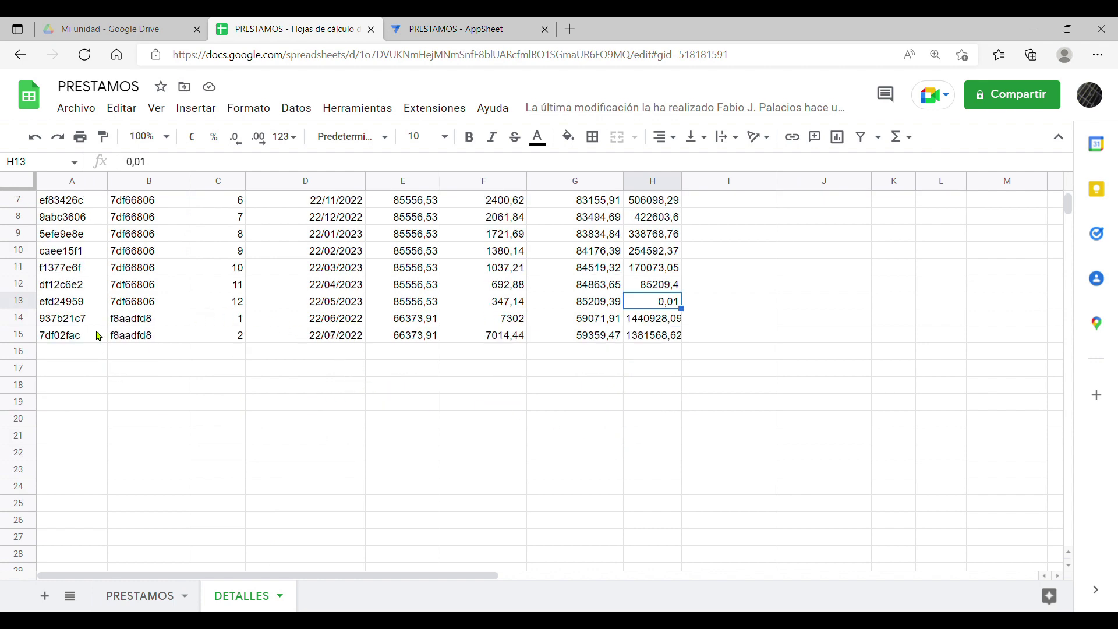
pyautogui.click(155, 326)
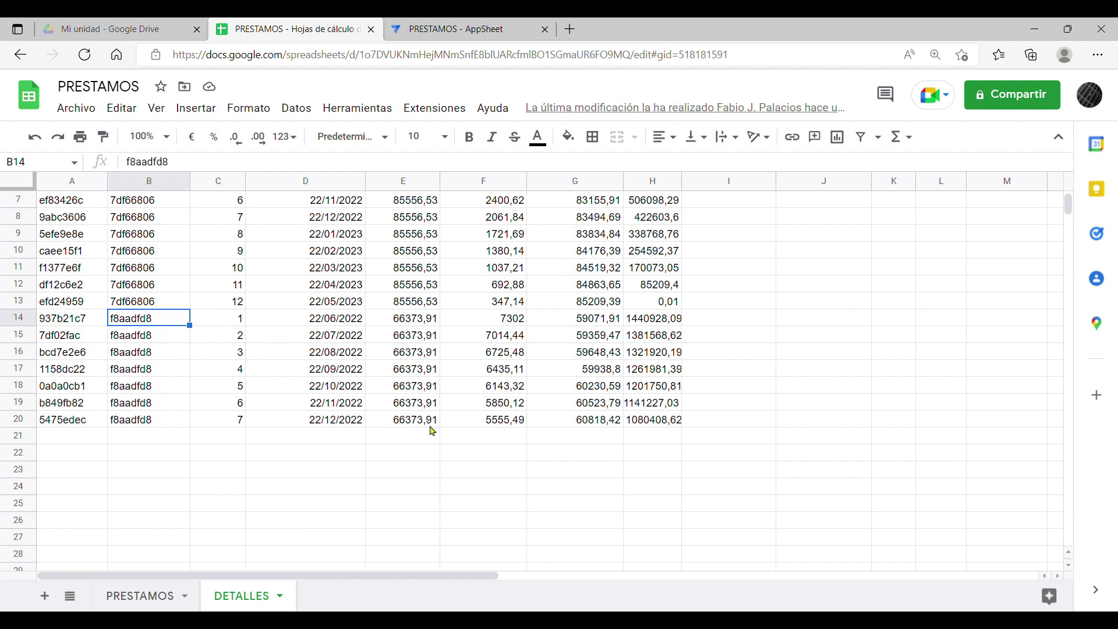
pyautogui.scroll(-2, 583, 432)
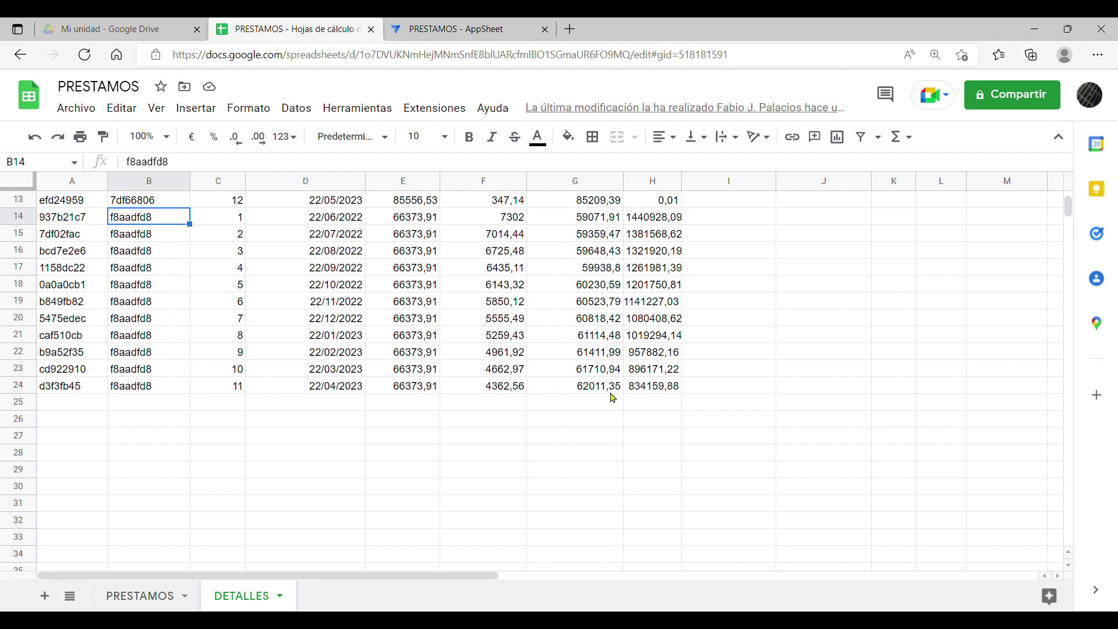
# Switch to AppSheet, open the 1,000,000 loan in the preview and review its amount, annual rate and related DETALLES
pyautogui.click(480, 31)
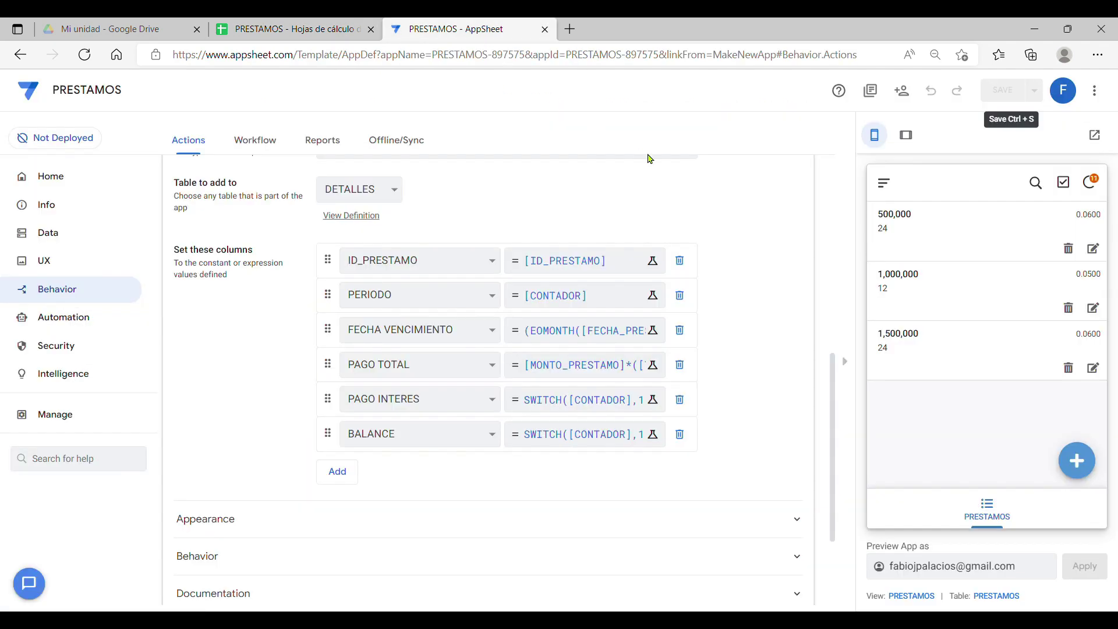
pyautogui.click(1049, 287)
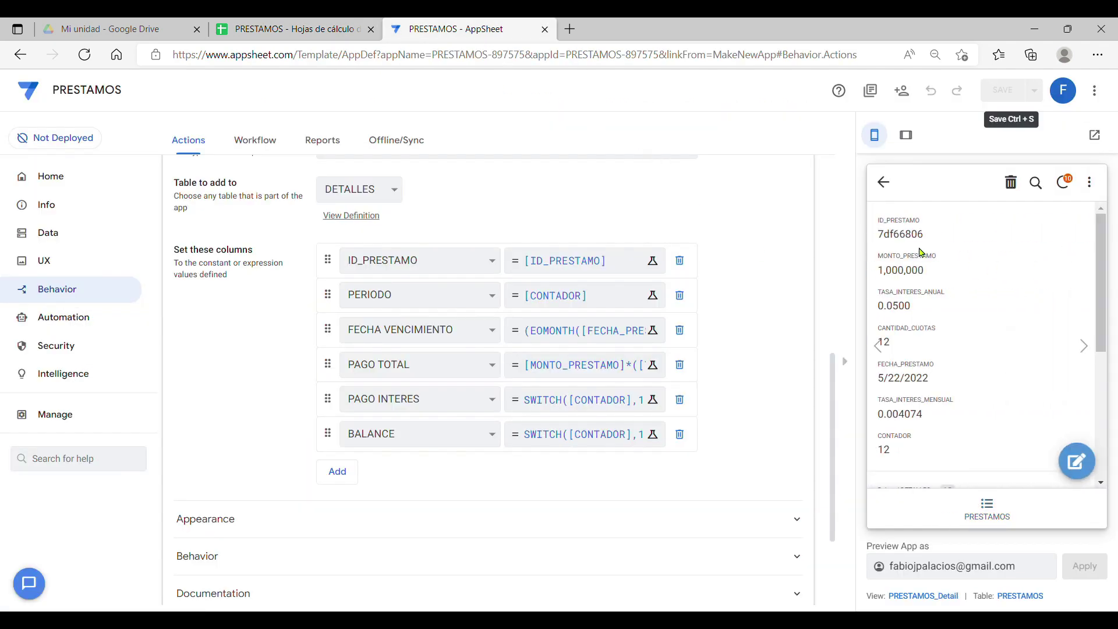
pyautogui.moveTo(930, 274); pyautogui.dragTo(867, 274)
pyautogui.click(927, 309)
pyautogui.moveTo(917, 311); pyautogui.dragTo(891, 316)
pyautogui.scroll(-8, 987, 371)
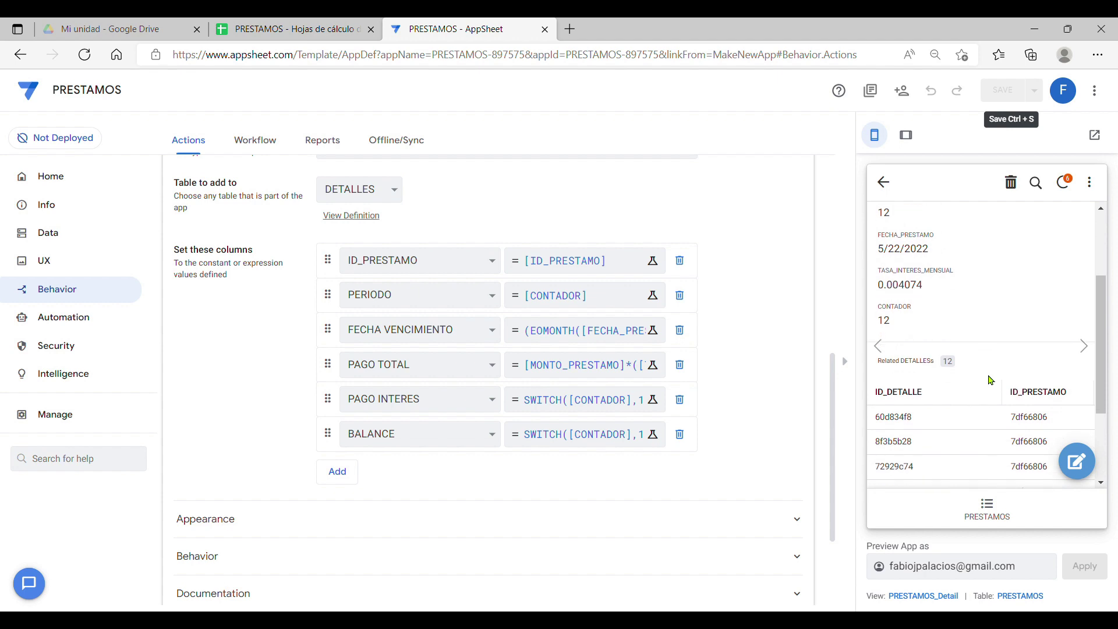
# View the full list of the 1,000,000 loan's related DETALLES and review its columns through ESTADO
pyautogui.moveTo(927, 407); pyautogui.dragTo(947, 426)
pyautogui.click(1038, 432)
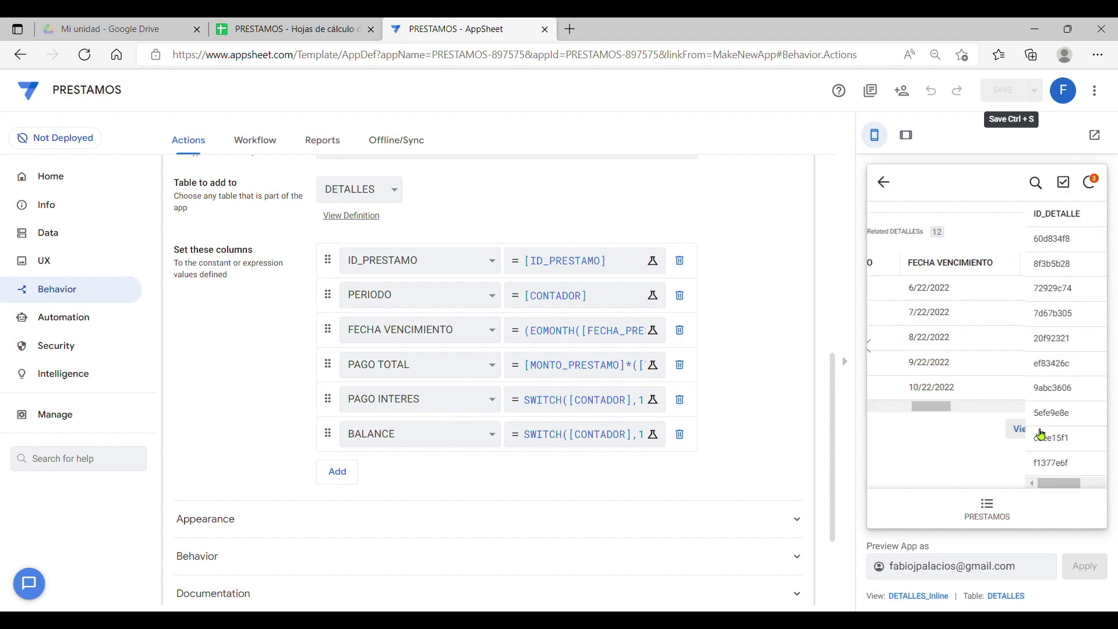
pyautogui.moveTo(920, 492); pyautogui.dragTo(1036, 492)
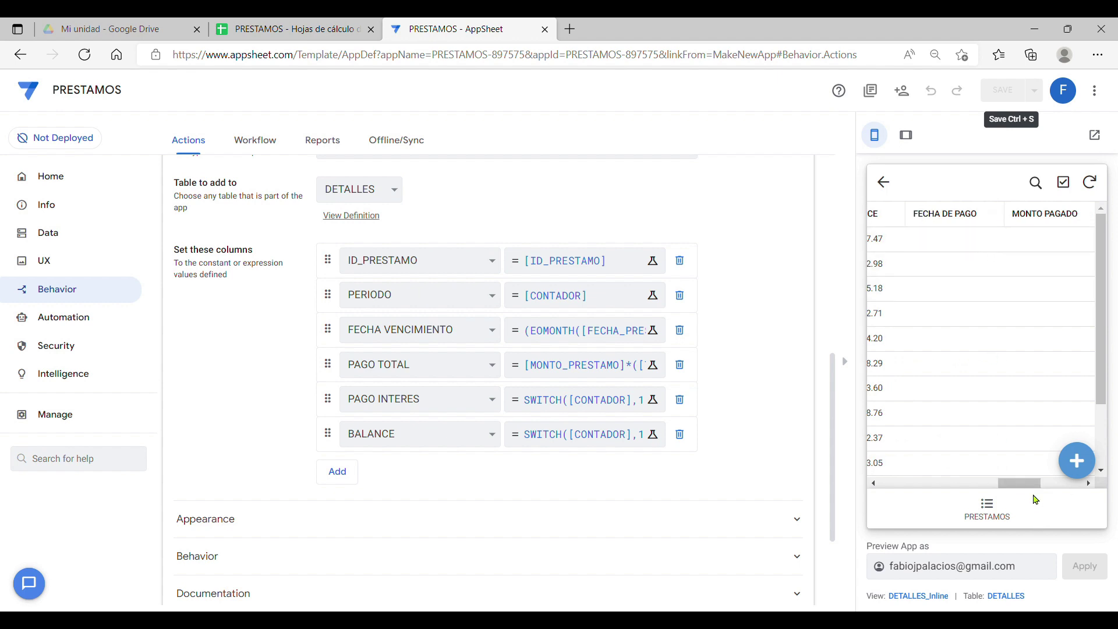
pyautogui.moveTo(1033, 484); pyautogui.dragTo(1086, 481)
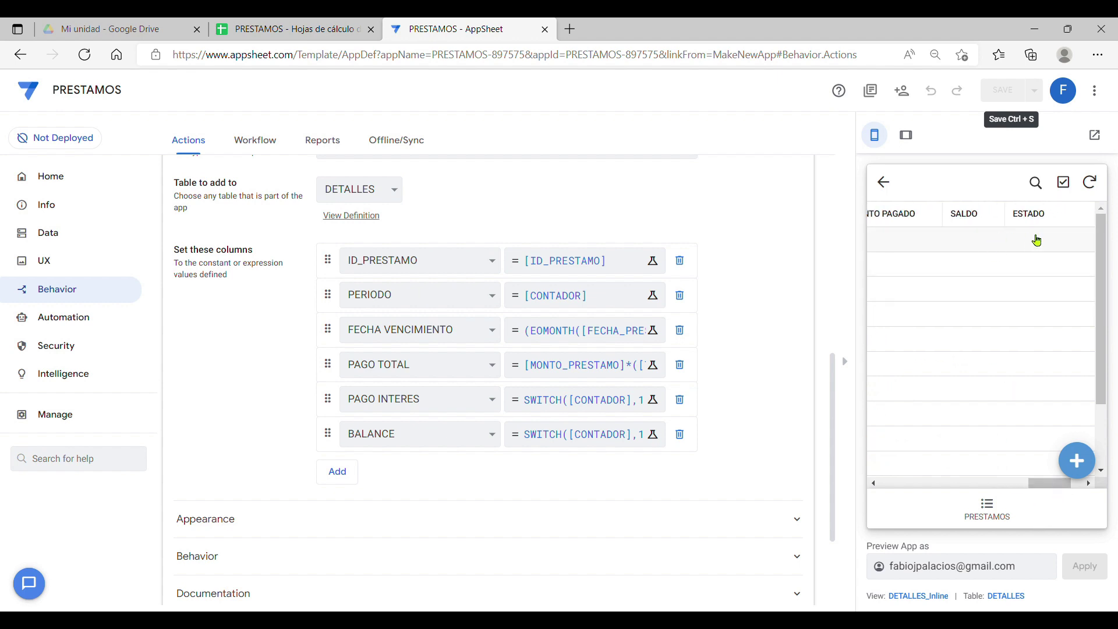
pyautogui.moveTo(1040, 483); pyautogui.dragTo(989, 483)
# Open the period 1 detail for editing, review the MONTO PAGADO, SALDO and ESTADO fields, and cancel the form
pyautogui.click(1007, 242)
pyautogui.click(1076, 460)
pyautogui.scroll(-5, 997, 367)
pyautogui.scroll(-2, 996, 389)
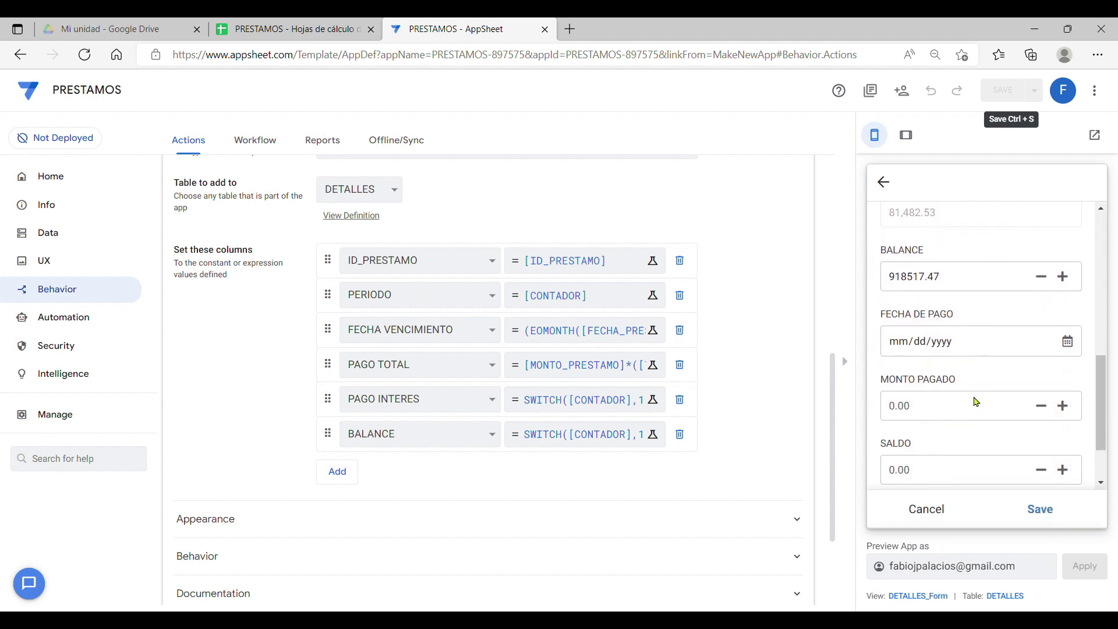
pyautogui.scroll(-2, 955, 413)
pyautogui.click(938, 396)
pyautogui.click(922, 453)
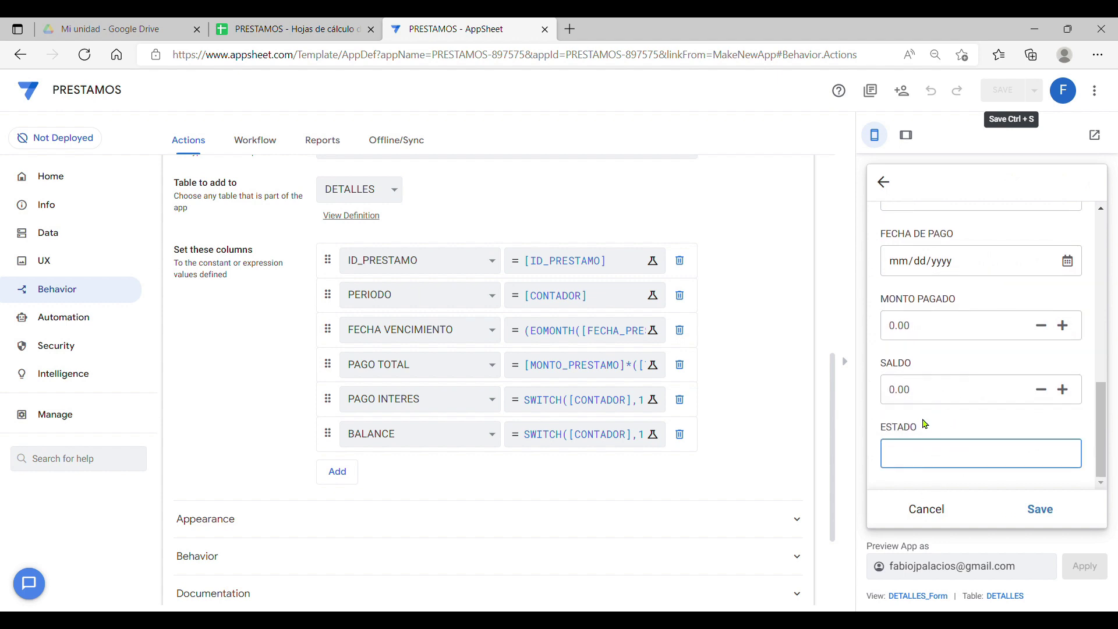
pyautogui.click(939, 515)
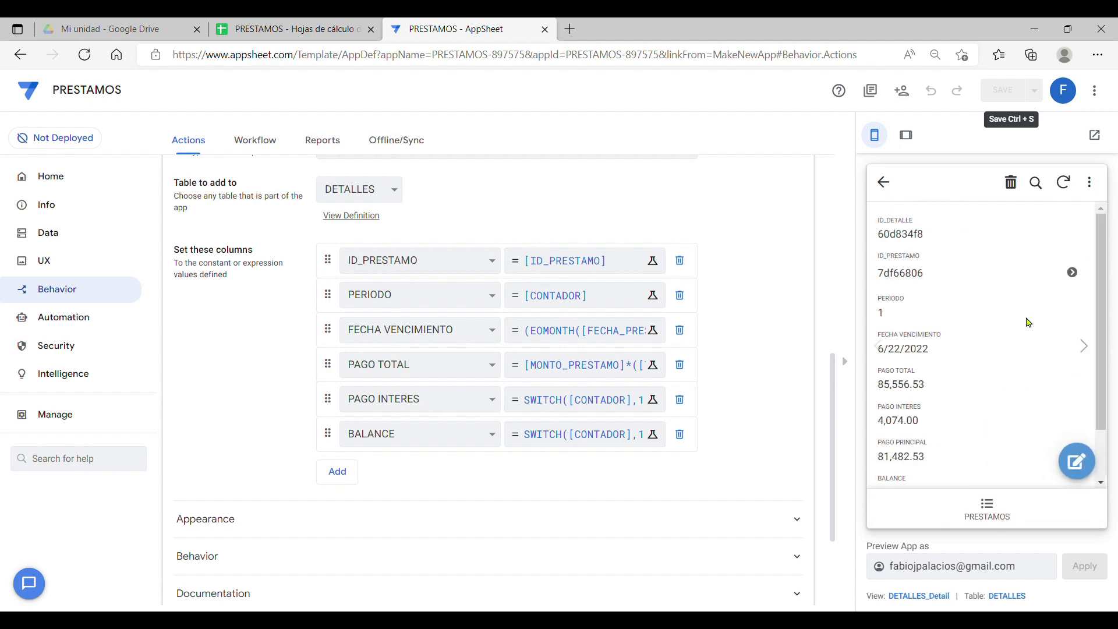
# Switch to the Google Sheets spreadsheet and check the period 24 row of the 1500000 loan in DETALLES
pyautogui.click(285, 29)
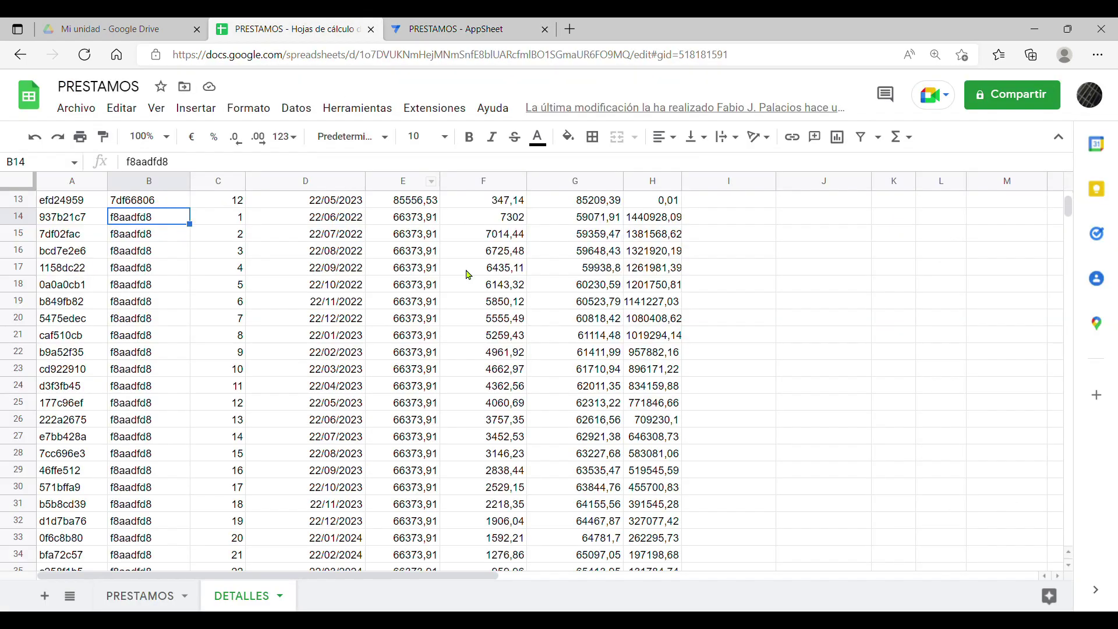
pyautogui.scroll(-4, 255, 437)
pyautogui.click(218, 407)
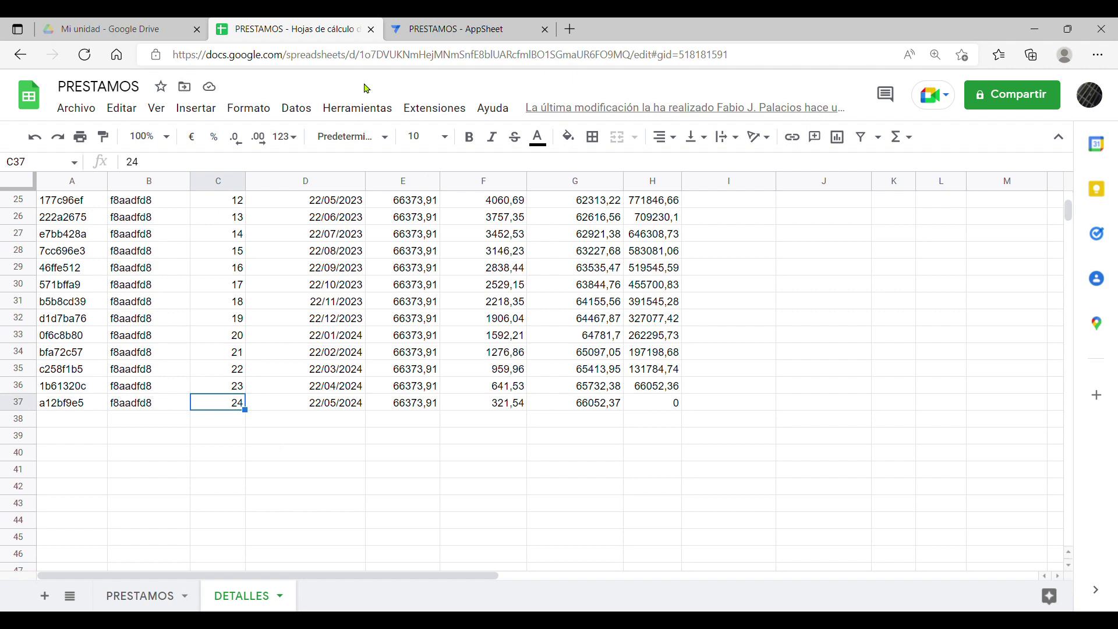
# Switch to AppSheet, review the full related DETALLES list of the 1,500,000 loan and return to the PRESTAMOS view
pyautogui.click(445, 35)
pyautogui.click(995, 516)
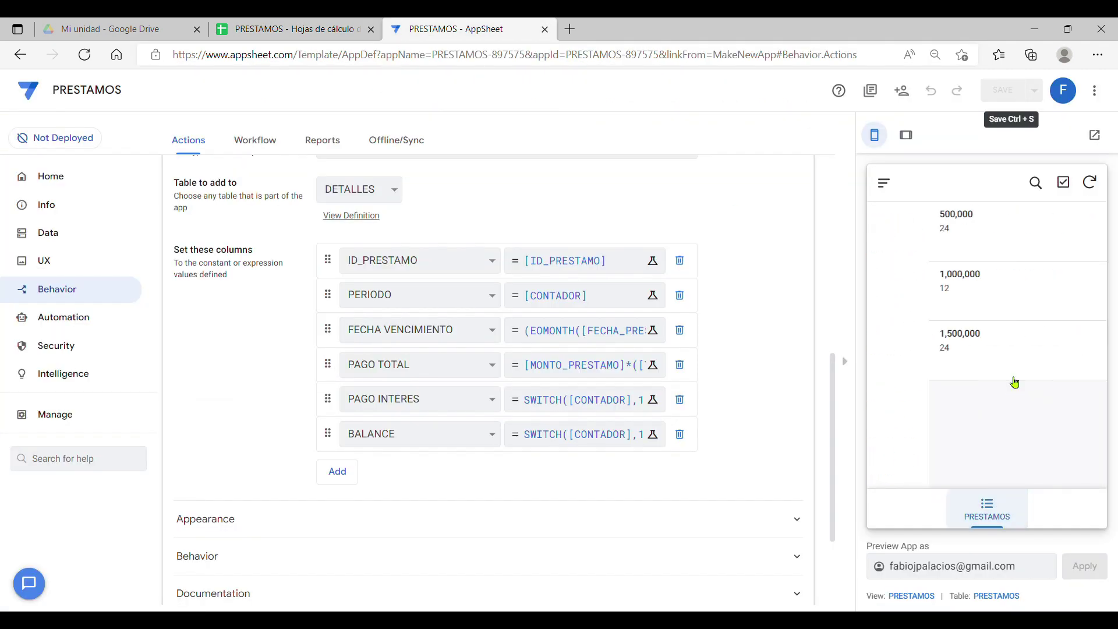
pyautogui.click(949, 341)
pyautogui.scroll(-5, 960, 338)
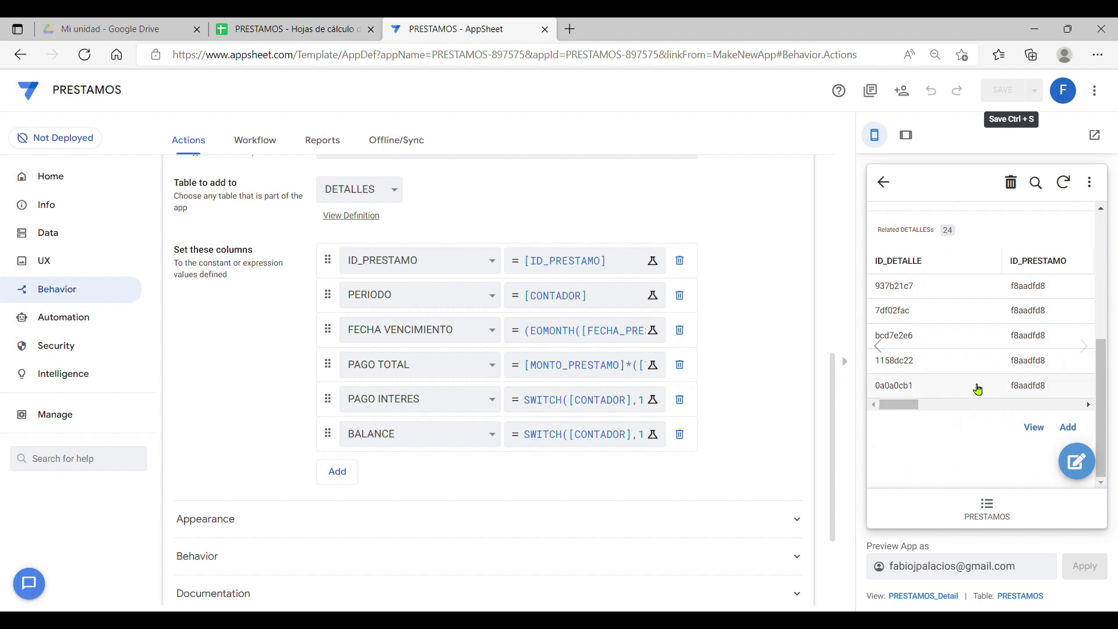
pyautogui.click(1033, 426)
pyautogui.scroll(-6, 999, 362)
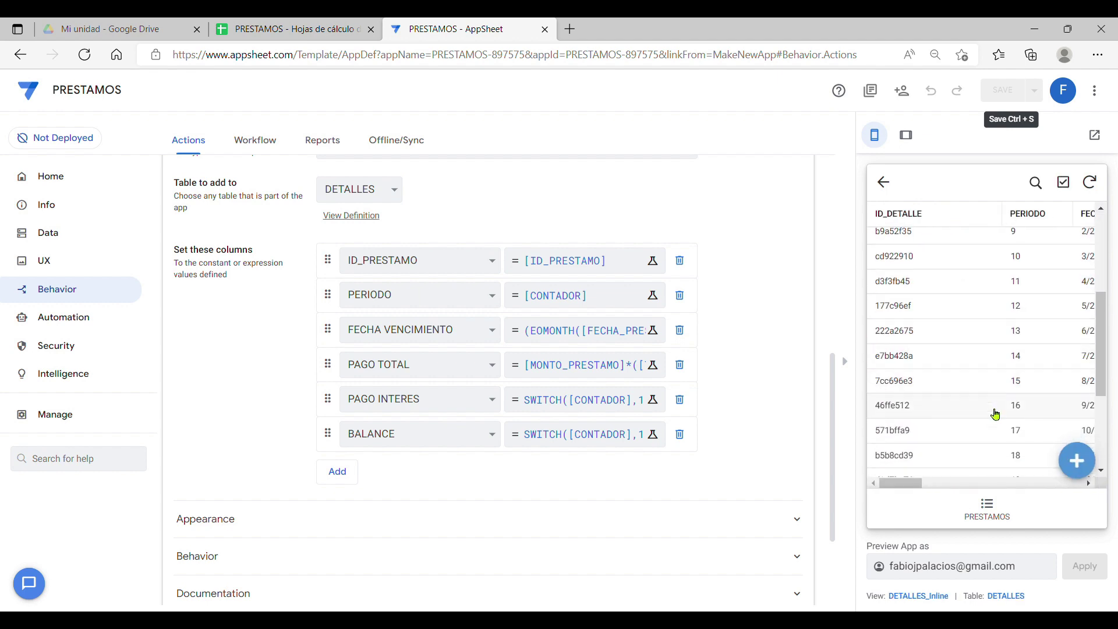
pyautogui.moveTo(911, 484)
pyautogui.mouseDown()
pyautogui.moveTo(1086, 480)
pyautogui.moveTo(908, 484)
pyautogui.mouseUp()
pyautogui.click(989, 507)
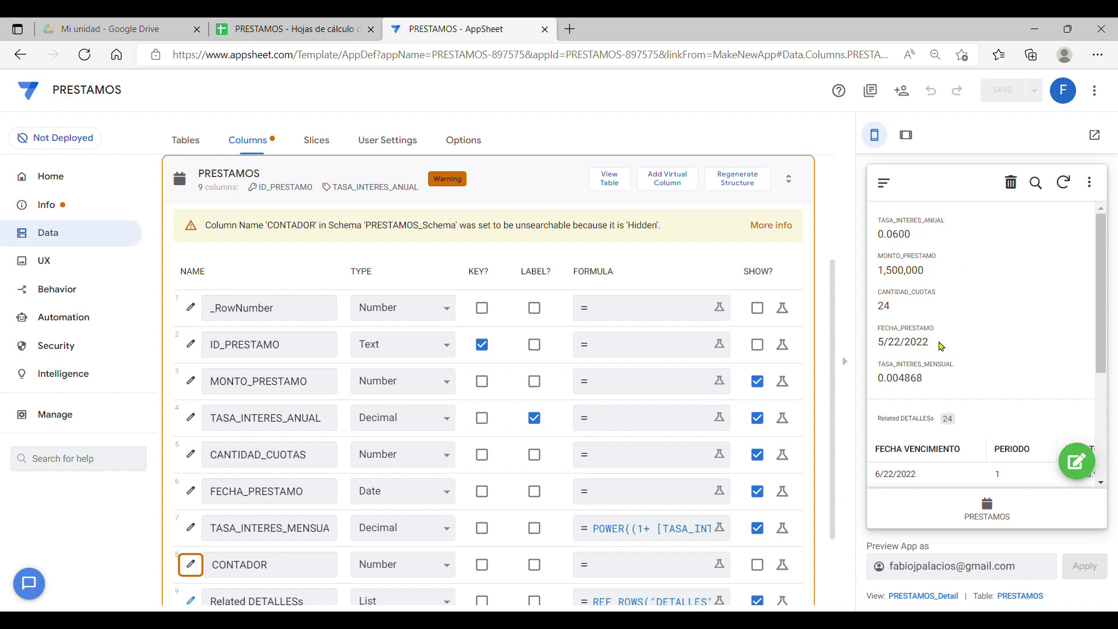
# Add a virtual column named IMPORTE_PAGAR to the PRESTAMOS table
pyautogui.moveTo(934, 271); pyautogui.dragTo(894, 280)
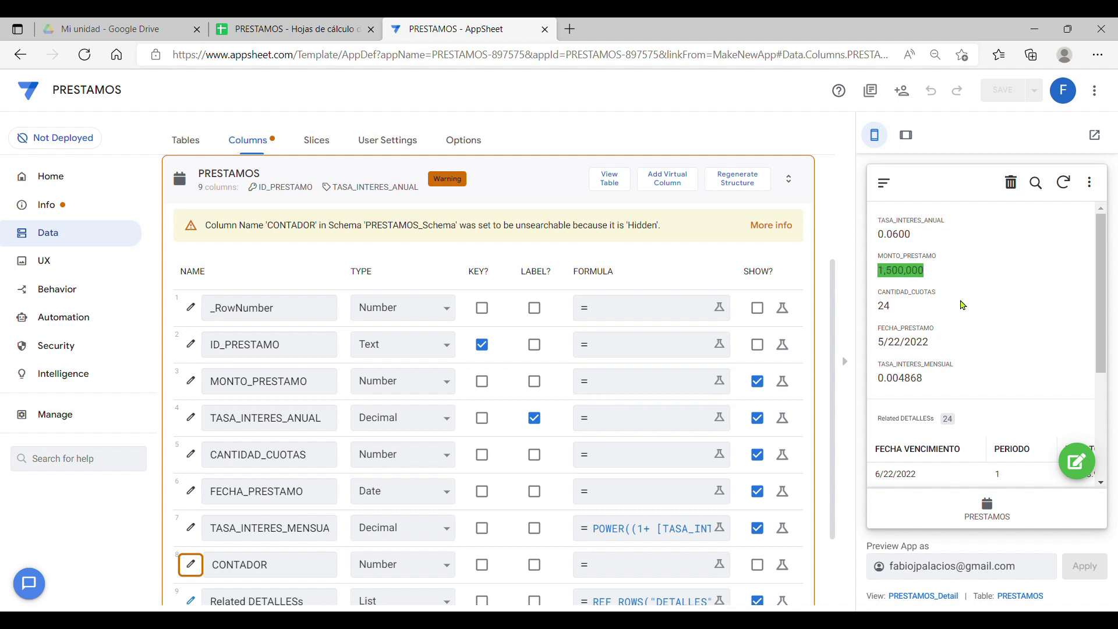
pyautogui.click(971, 319)
pyautogui.click(667, 180)
pyautogui.moveTo(603, 204); pyautogui.dragTo(370, 200)
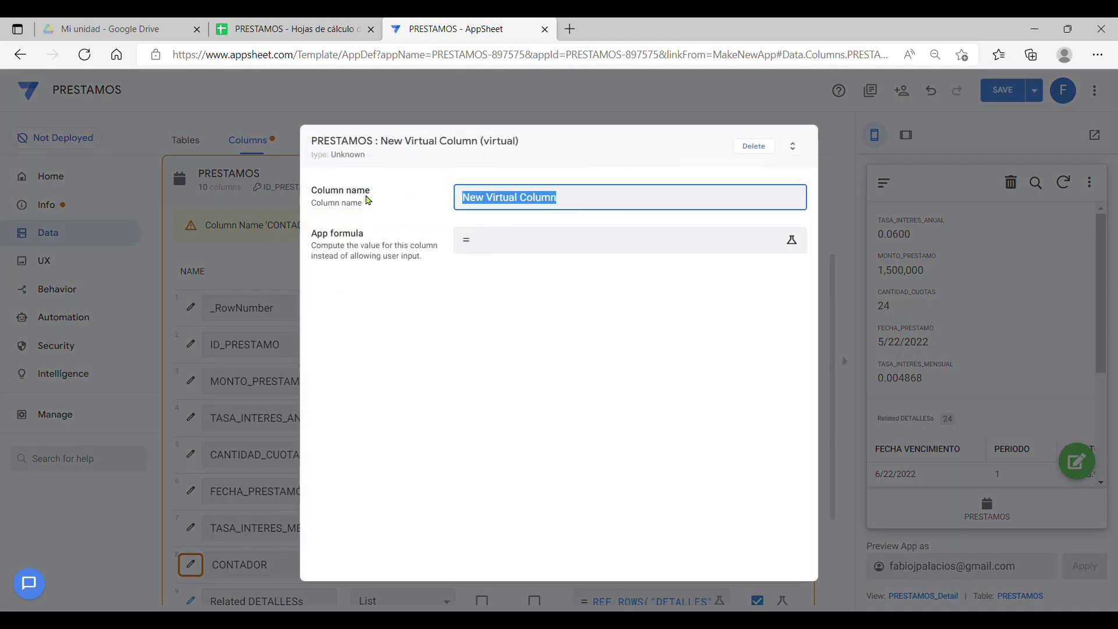
pyautogui.press('BackSpace')
pyautogui.write('IMPORTE_PAGAR')
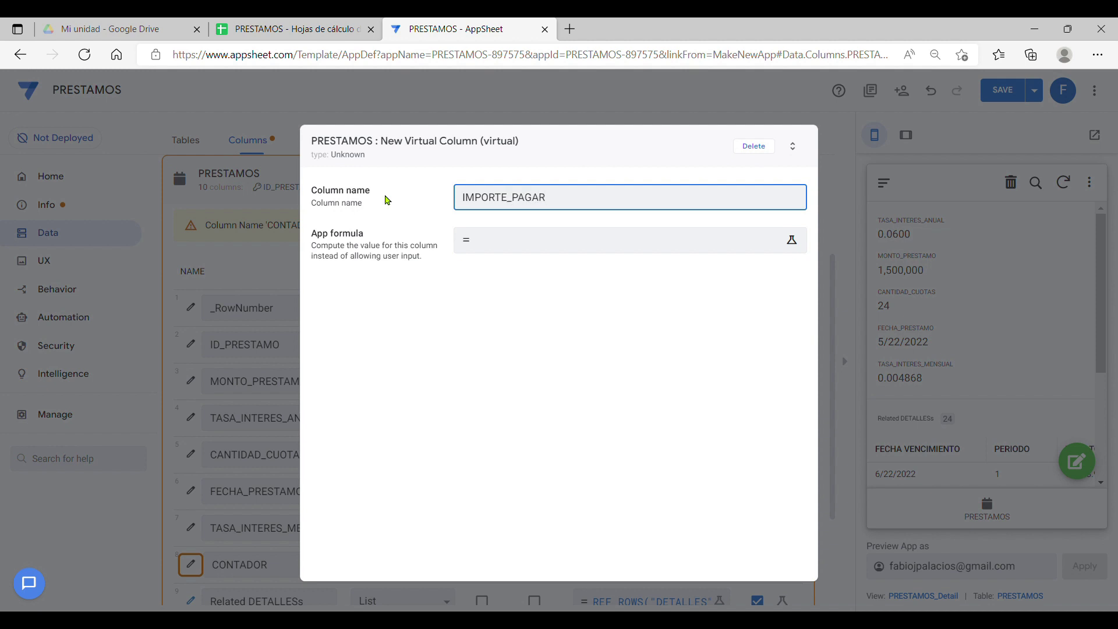
# Begin the IMPORTE_PAGAR app formula with SUM( and a nested SELECT( on separate lines, starting the column reference DETALLES[PAGO
pyautogui.click(515, 239)
pyautogui.write('SUM(')
pyautogui.press('Return')
pyautogui.write('SELECT(')
pyautogui.press('Return')
pyautogui.press('Return')
pyautogui.press('Return')
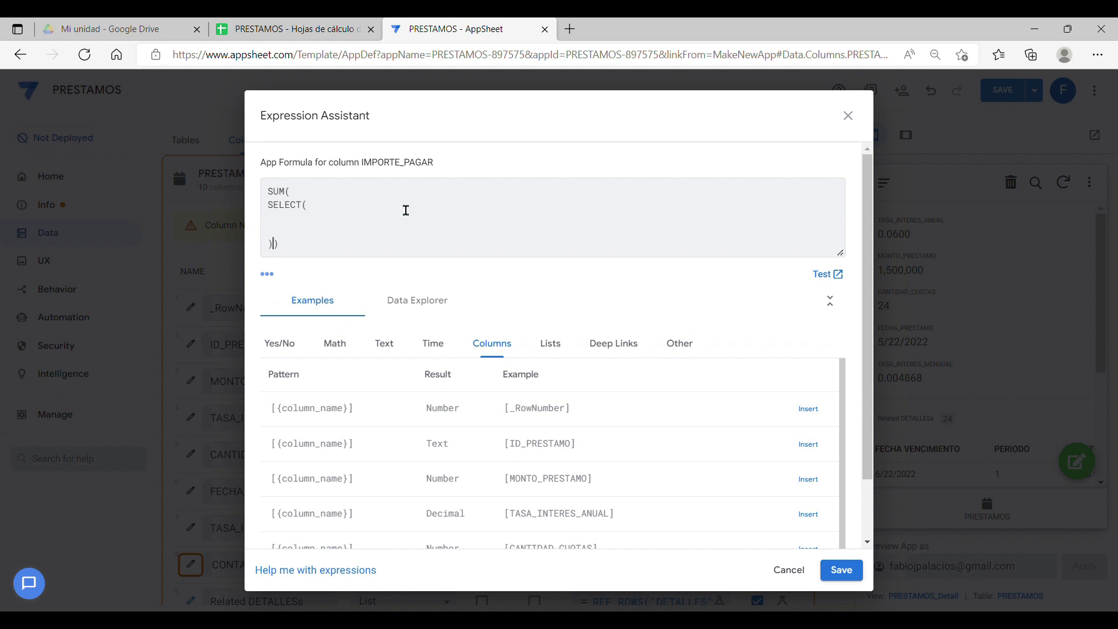
pyautogui.press('Return')
pyautogui.press('Up')
pyautogui.press('Up')
pyautogui.press('Up')
pyautogui.write('DETALLES[PAGO')
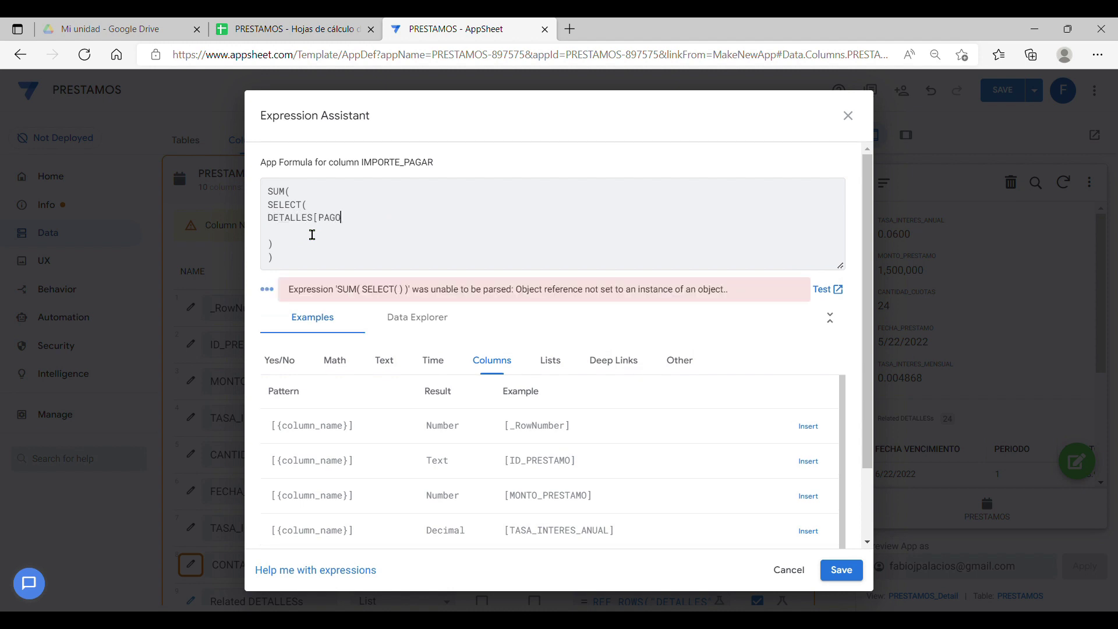
# Switch to the Google Sheets spreadsheet, check the exact PAGO TOTAL header name in DETALLES, and return to the AppSheet expression
pyautogui.click(317, 32)
pyautogui.scroll(10, 336, 257)
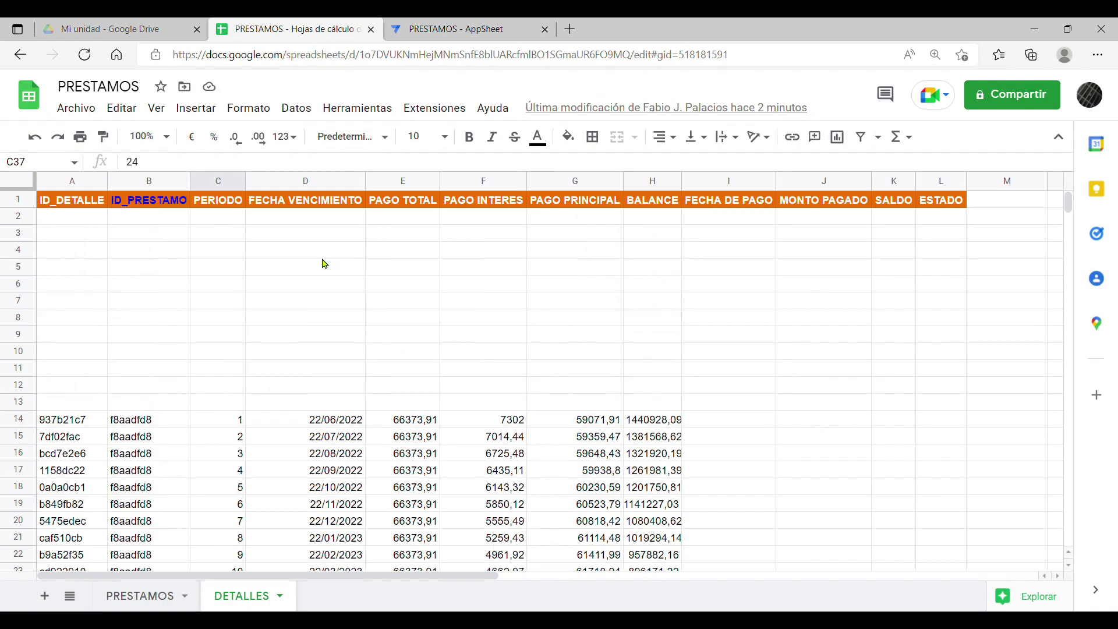
pyautogui.click(386, 208)
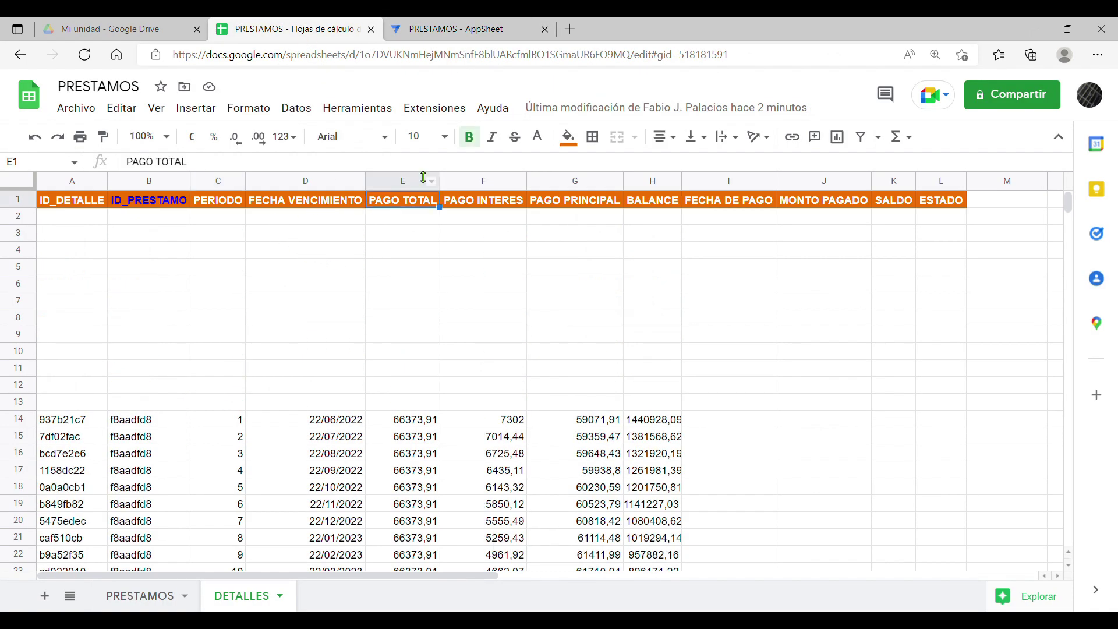
pyautogui.click(471, 34)
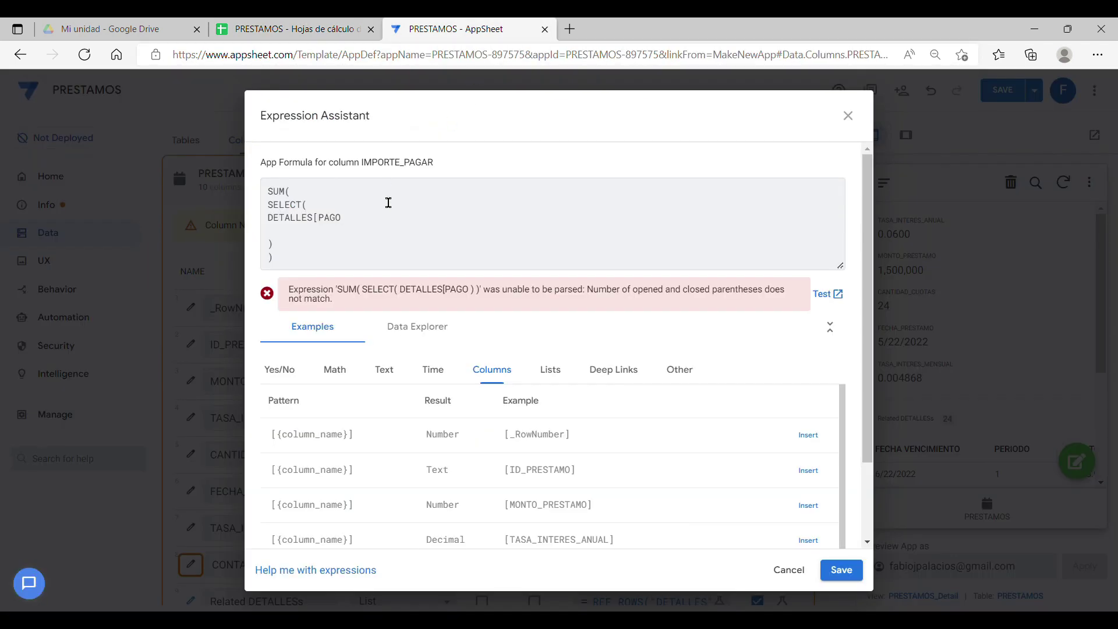
# Complete the IMPORTE_PAGAR formula with DETALLES[PAGO TOTAL], [ID_PRESTAMO]=[_THISROW].[ID_PRESTAMO] inside the SELECT, then save the column and the app
pyautogui.write('TOTAL], [ID_PRESTAMO]=[_THISROW')
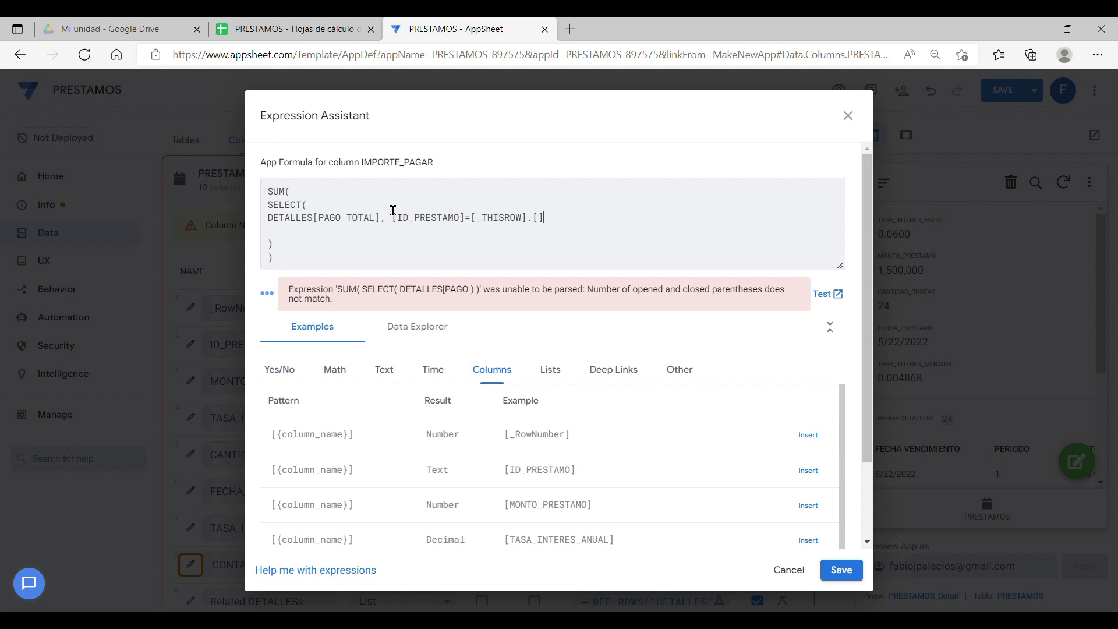
pyautogui.write('].[ID_PRESTAMO')
pyautogui.moveTo(301, 269); pyautogui.dragTo(215, 183)
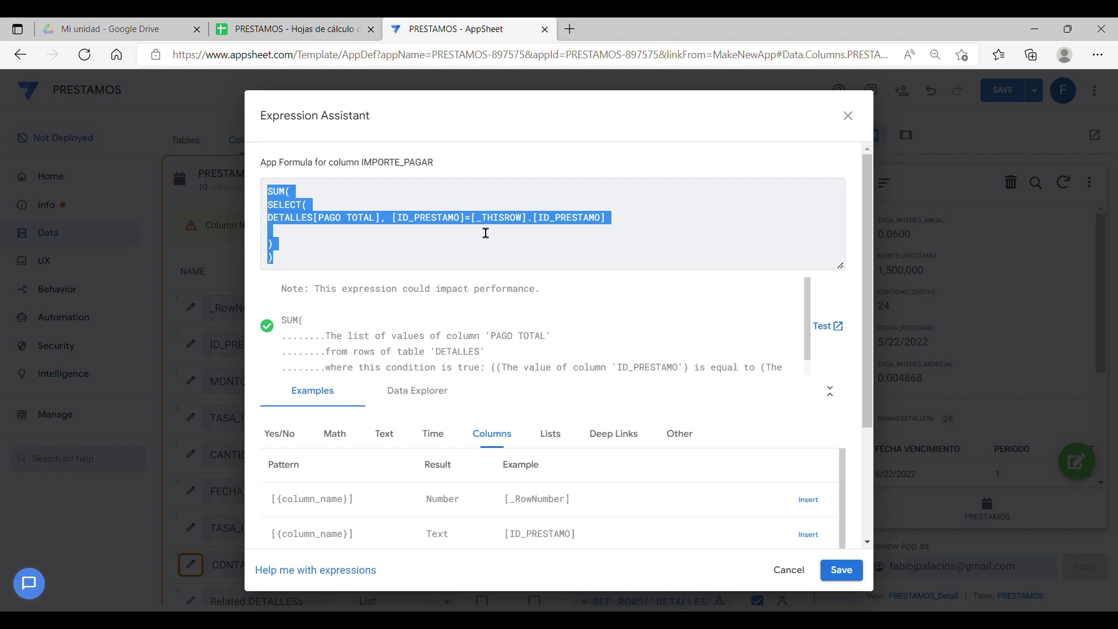
pyautogui.click(840, 568)
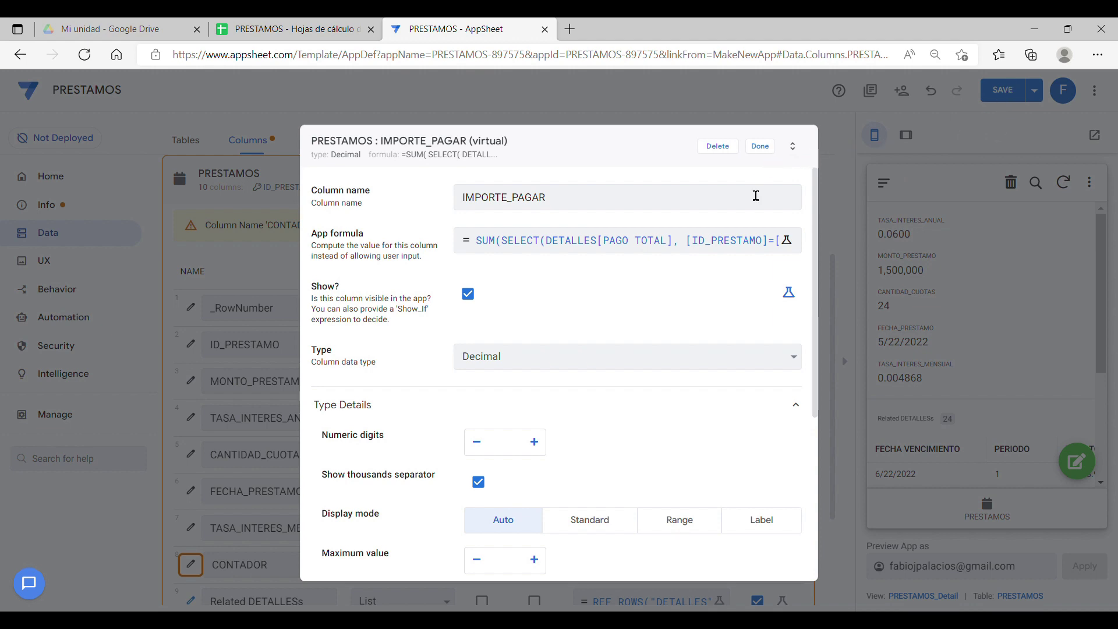
pyautogui.click(761, 146)
pyautogui.click(1010, 87)
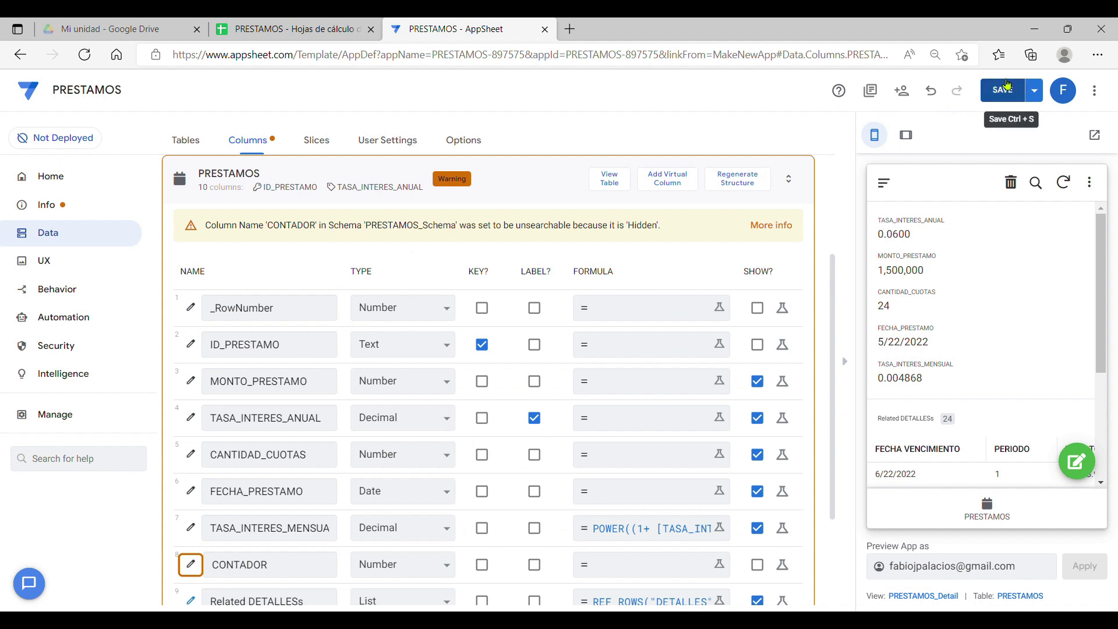
pyautogui.click(1008, 88)
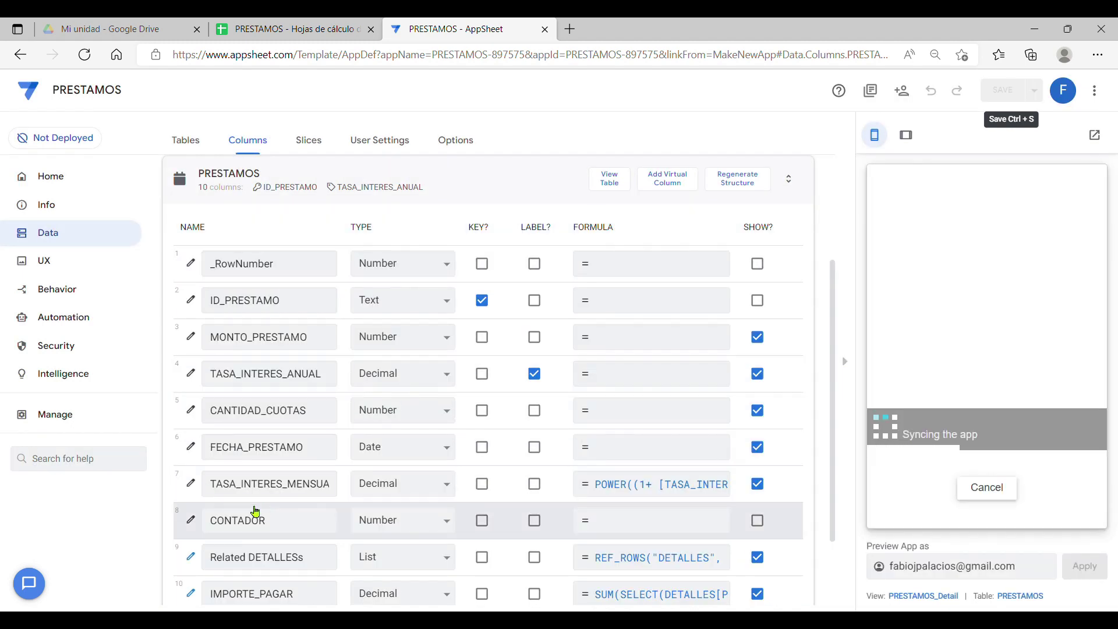
# Add another virtual column named PORCENTAJE to the PRESTAMOS table
pyautogui.scroll(-1, 269, 512)
pyautogui.scroll(-1, 269, 513)
pyautogui.scroll(5, 706, 230)
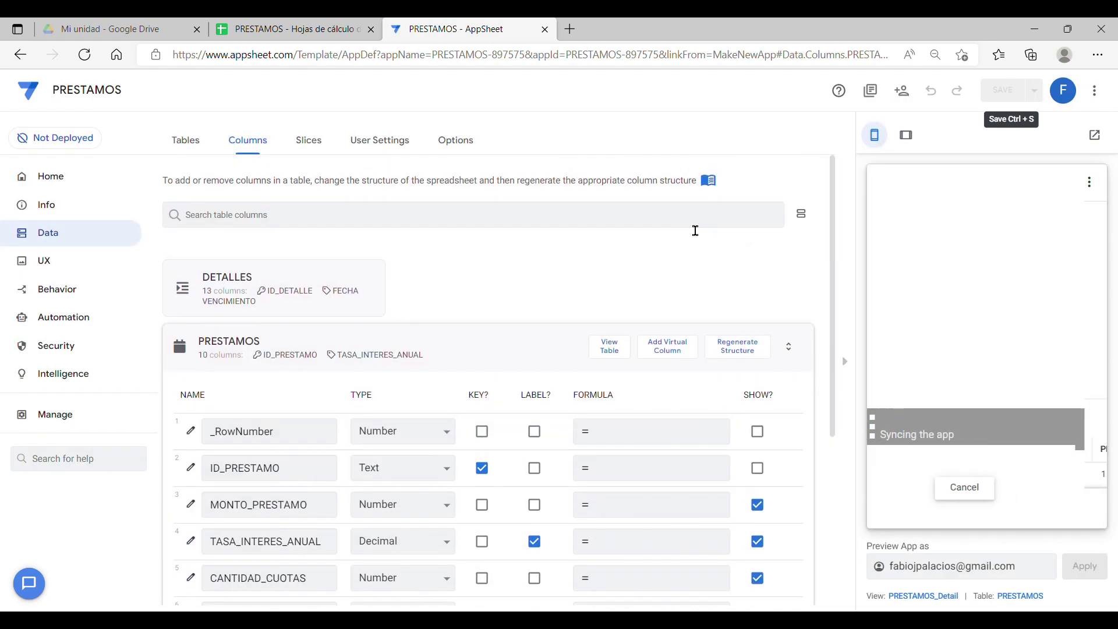
pyautogui.click(670, 350)
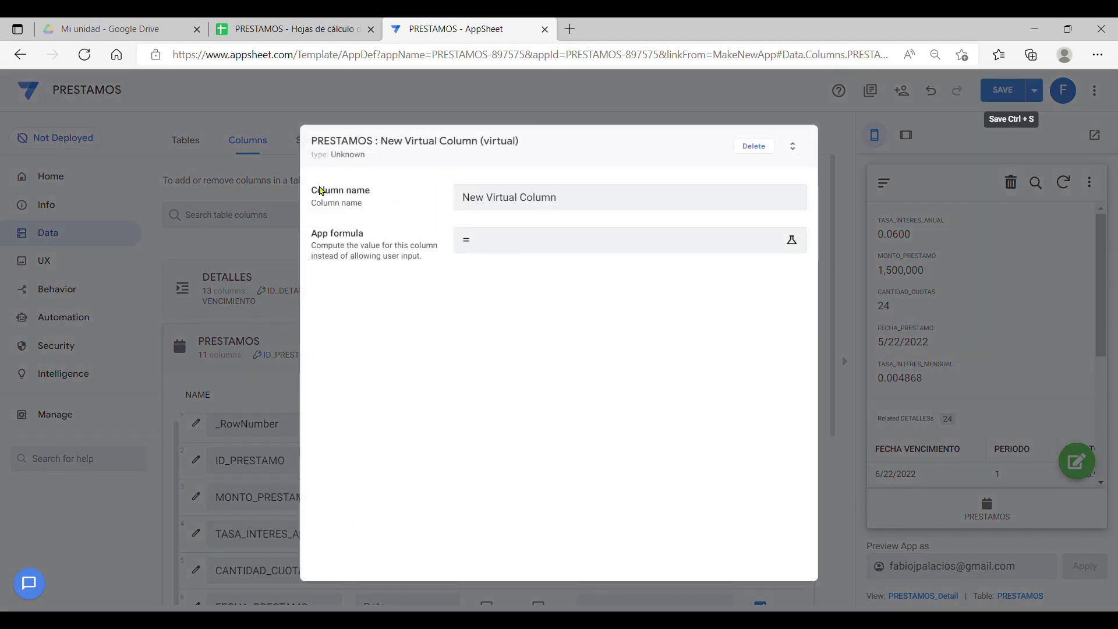
pyautogui.moveTo(580, 202); pyautogui.dragTo(415, 197)
pyautogui.write('POCR')
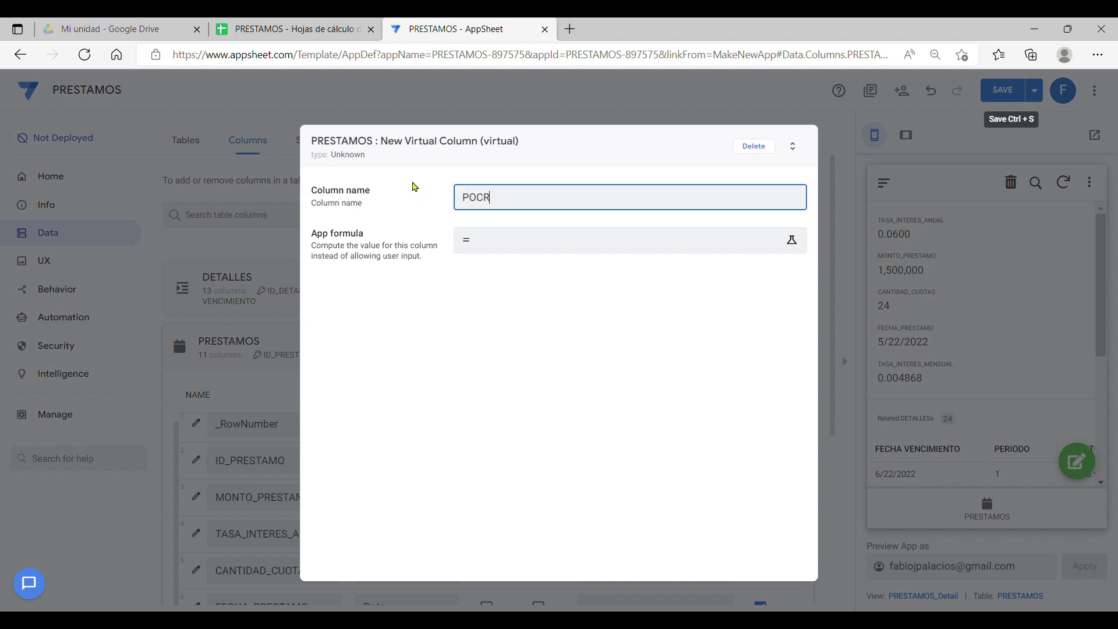
pyautogui.write('CENTAJE')
# Build the PORCENTAJE app formula as [IMPORTE_PAGAR]-[MONTO_PRESTAMO]/[MONTO_PRESTAMO] from the available column references
pyautogui.click(498, 243)
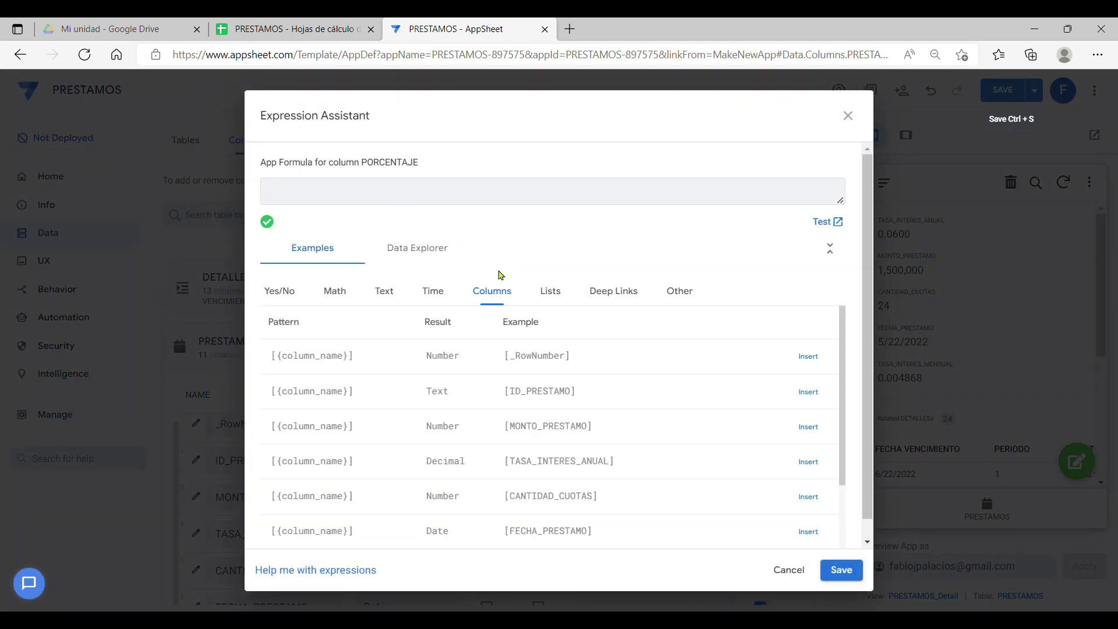
pyautogui.moveTo(844, 437)
pyautogui.mouseDown()
pyautogui.moveTo(839, 518)
pyautogui.moveTo(835, 449)
pyautogui.mouseUp()
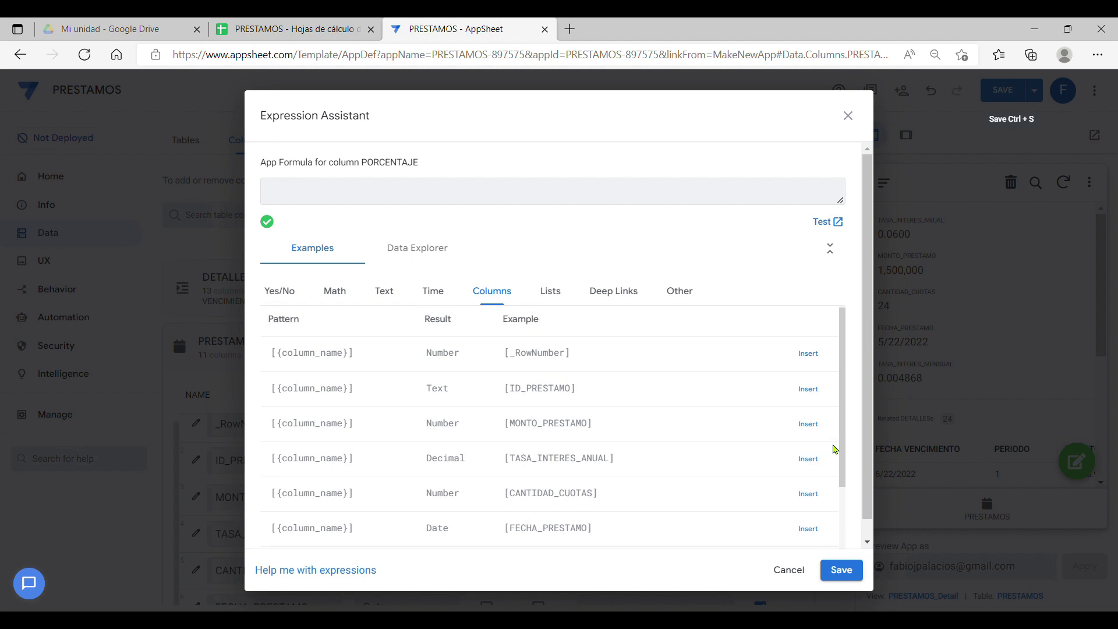
pyautogui.moveTo(835, 449); pyautogui.dragTo(829, 549)
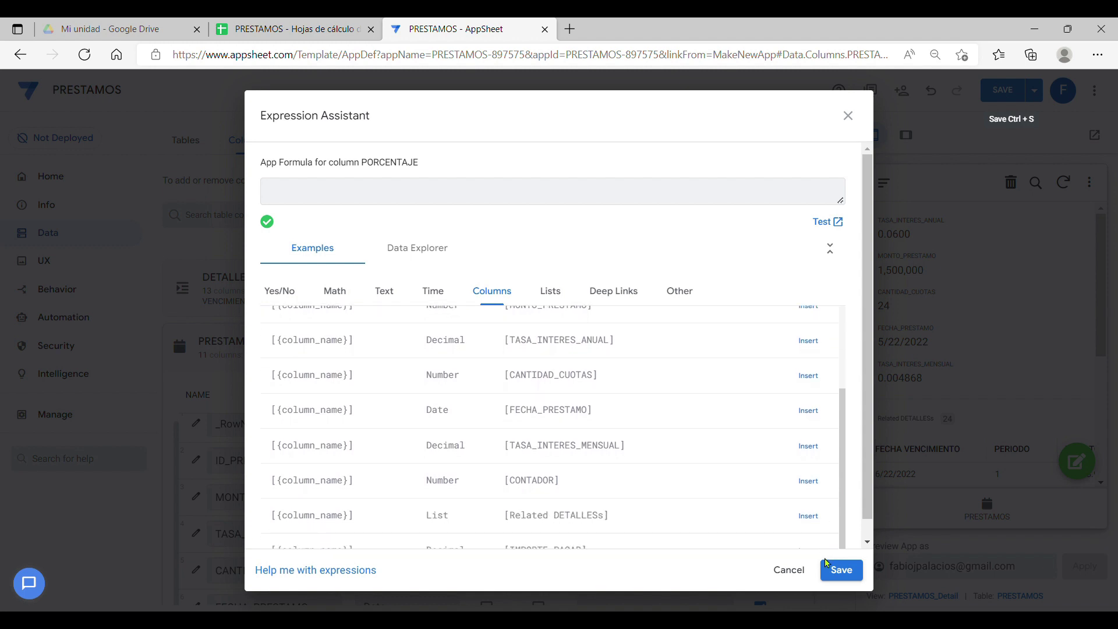
pyautogui.scroll(-1, 864, 499)
pyautogui.click(803, 531)
pyautogui.write('-')
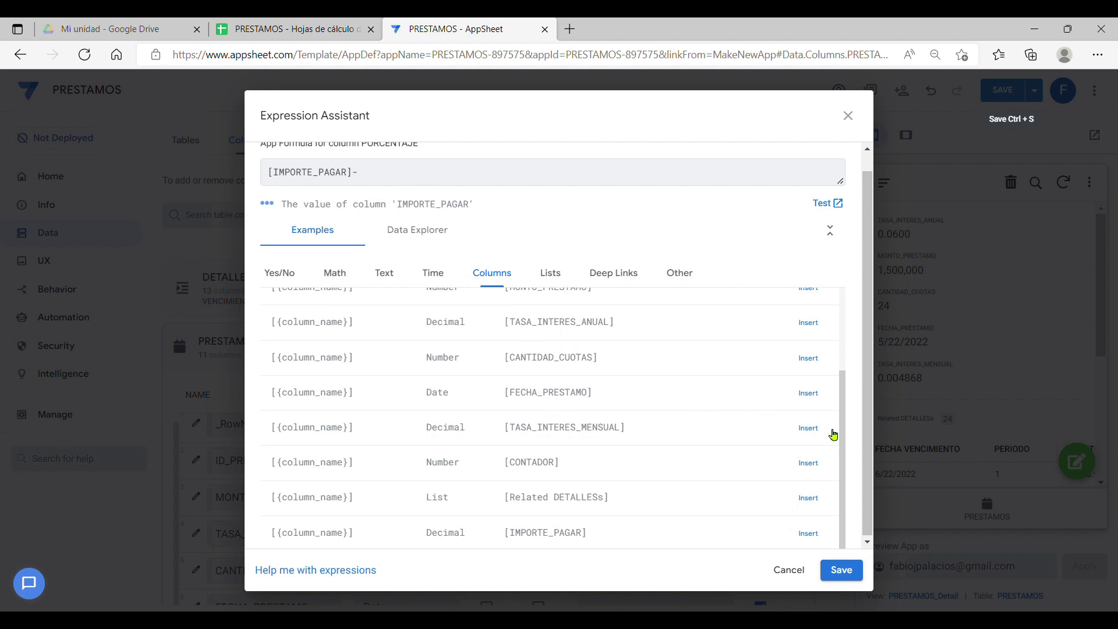
pyautogui.scroll(3, 843, 402)
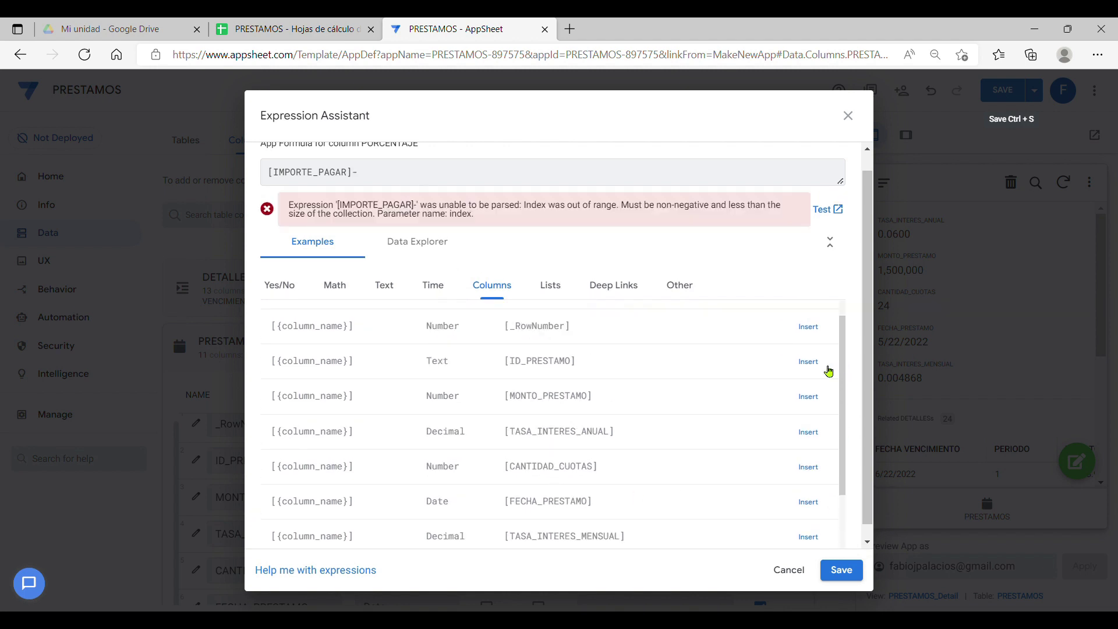
pyautogui.doubleClick(808, 395)
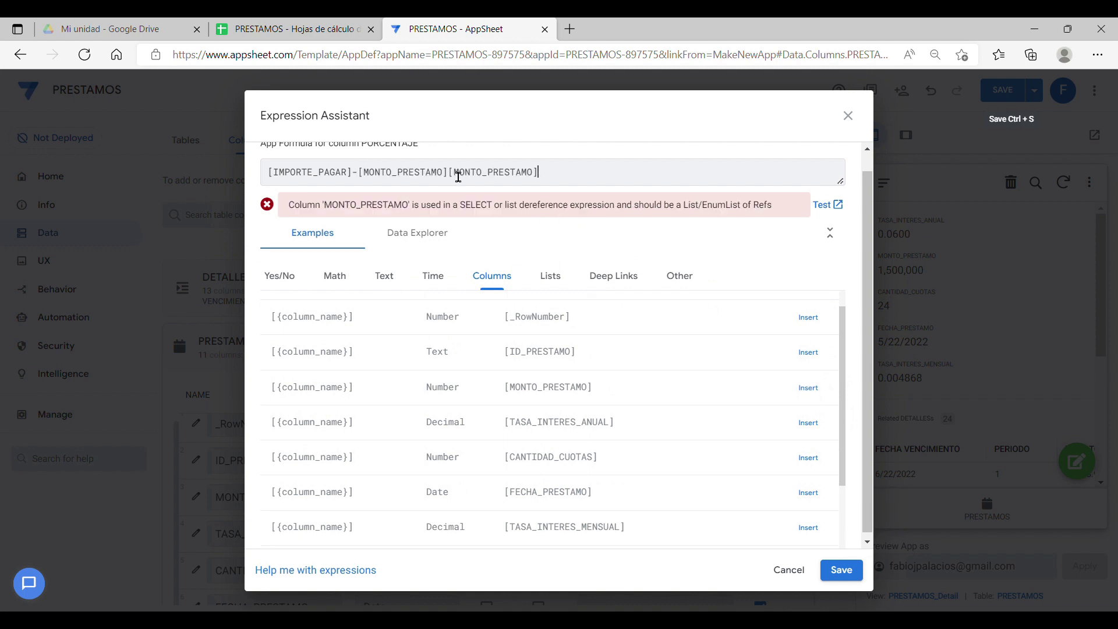
pyautogui.write('/')
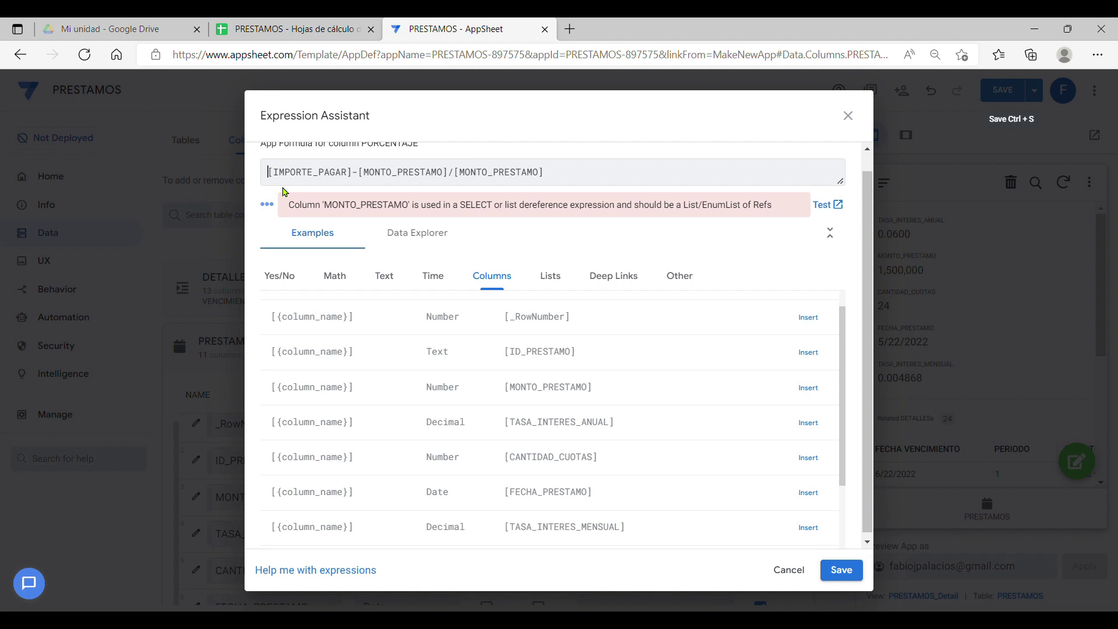
# Enclose the subtraction [IMPORTE_PAGAR]-[MONTO_PRESTAMO] in parentheses ahead of the division and save the PORCENTAJE formula
pyautogui.write('(')
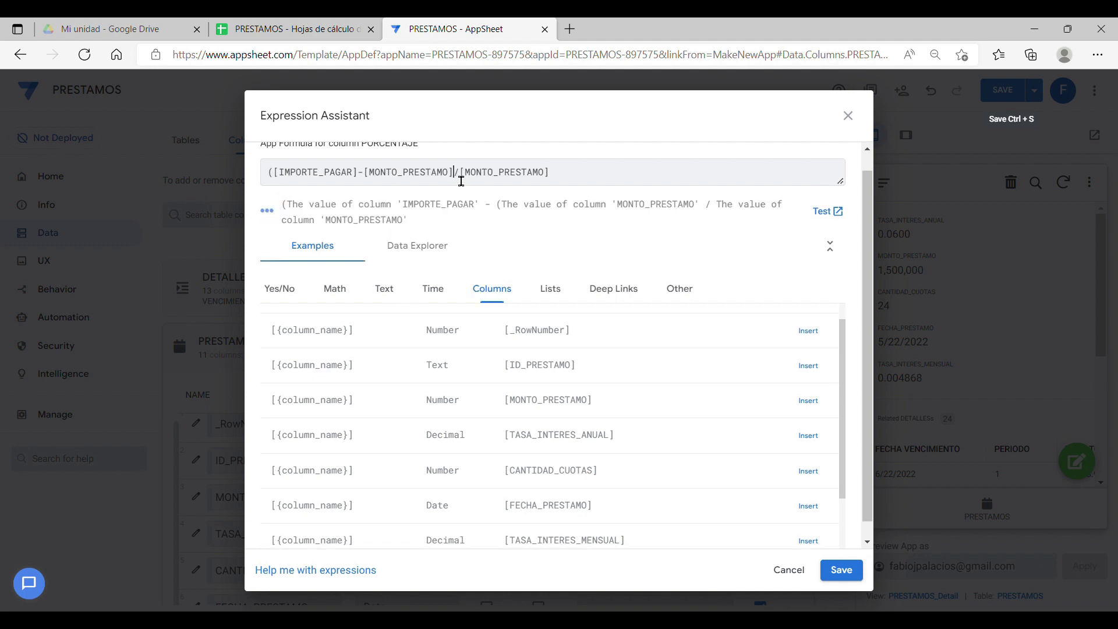
pyautogui.write('(')
pyautogui.press('BackSpace')
pyautogui.write(')')
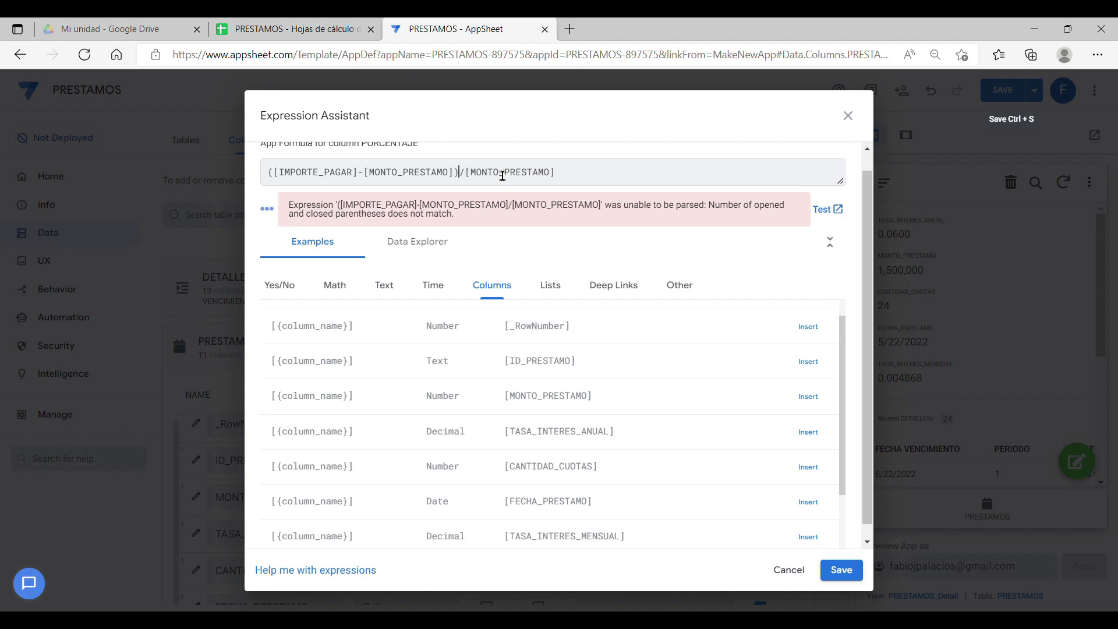
pyautogui.click(841, 570)
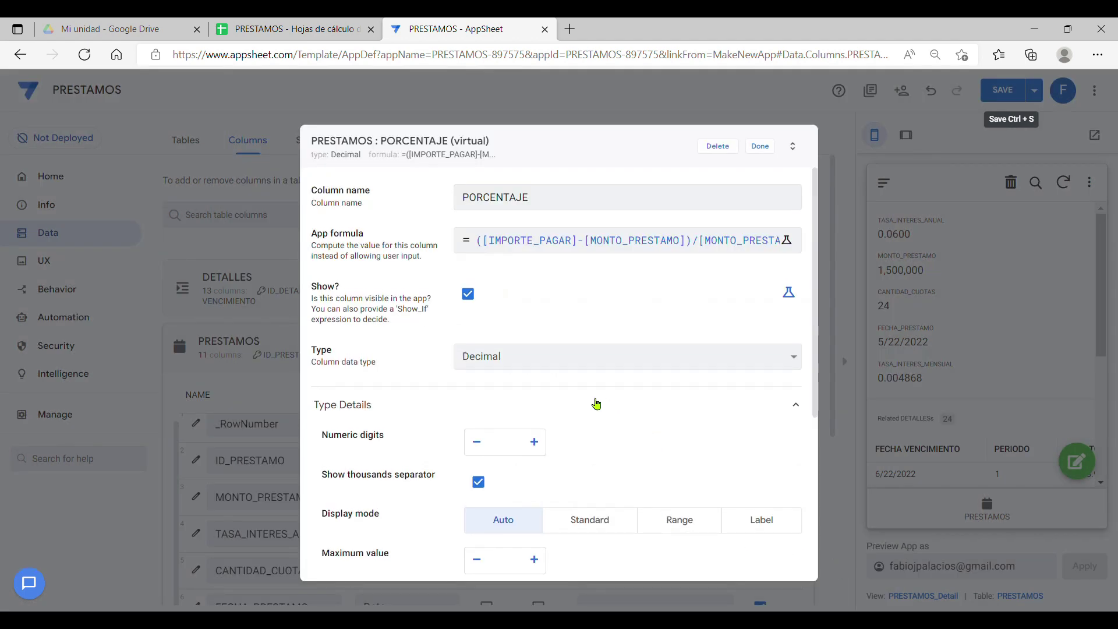
# Set the PORCENTAJE column's type to Percent with 3 decimal digits and save the app
pyautogui.click(770, 356)
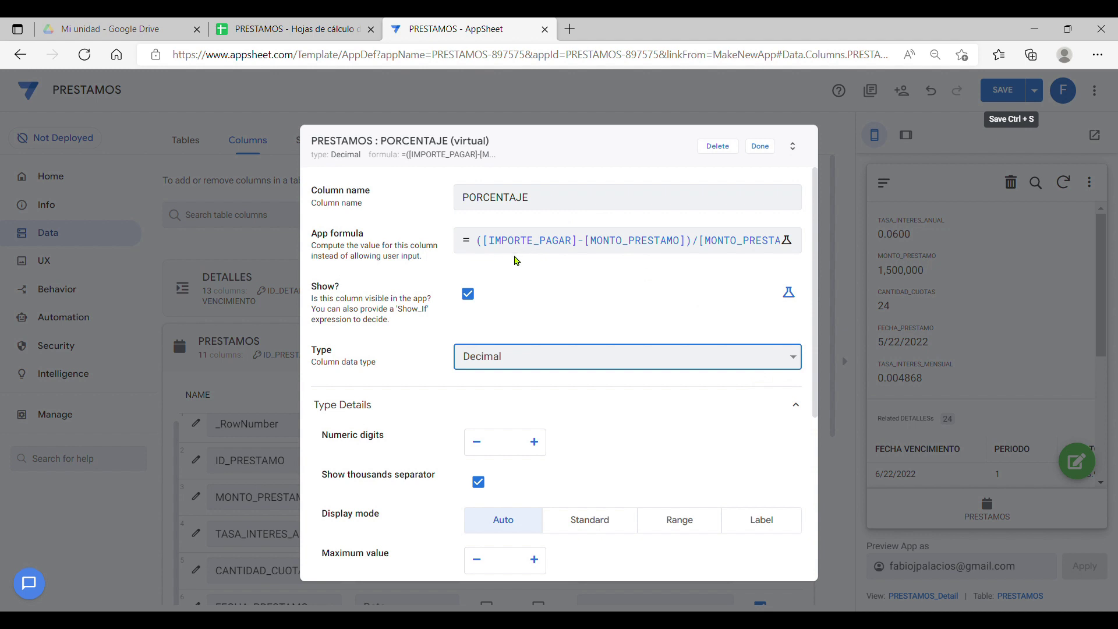
pyautogui.press('p')
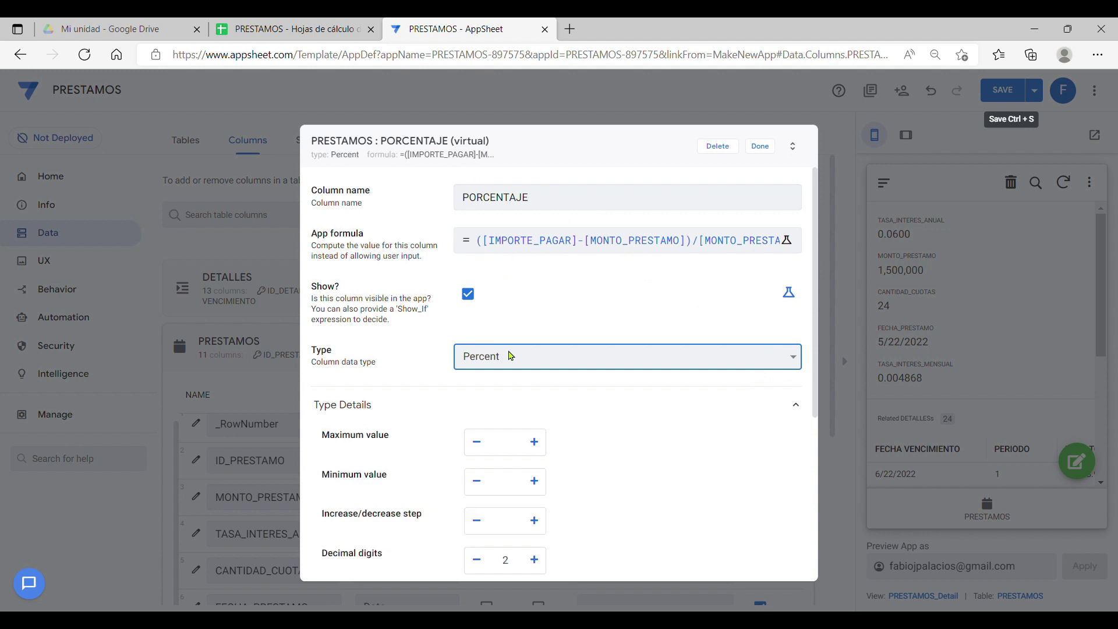
pyautogui.click(767, 150)
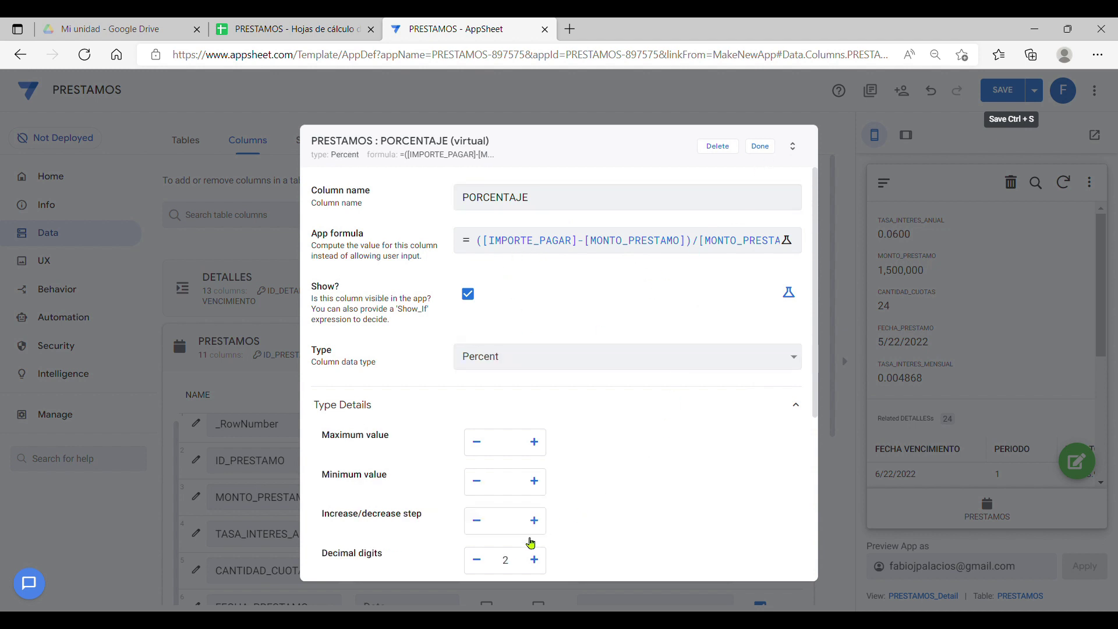
pyautogui.click(480, 560)
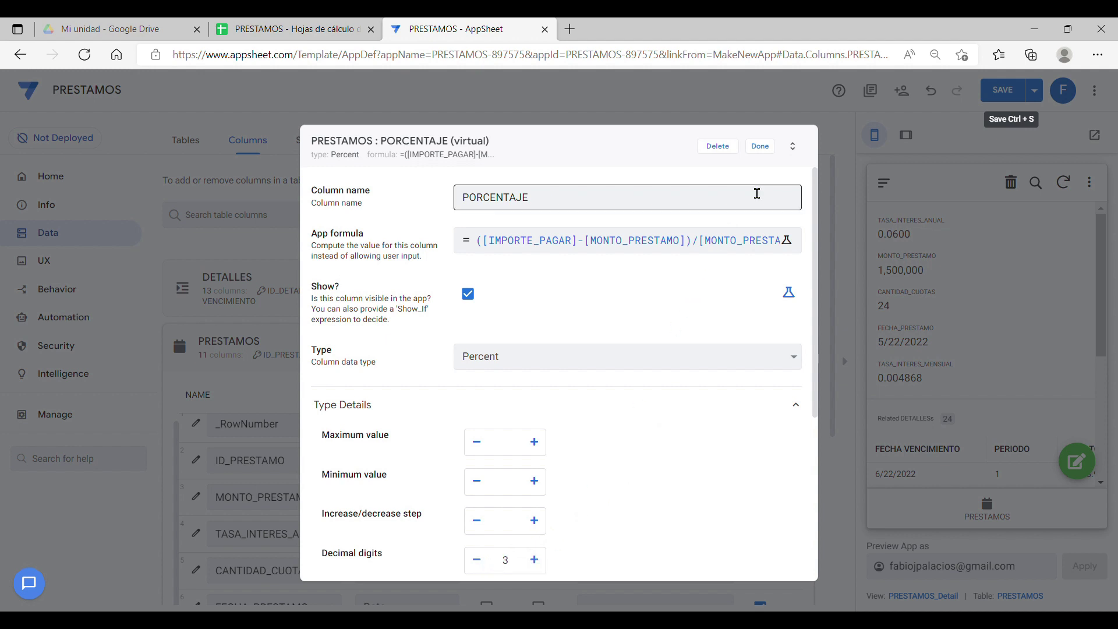
pyautogui.click(764, 147)
pyautogui.click(1004, 86)
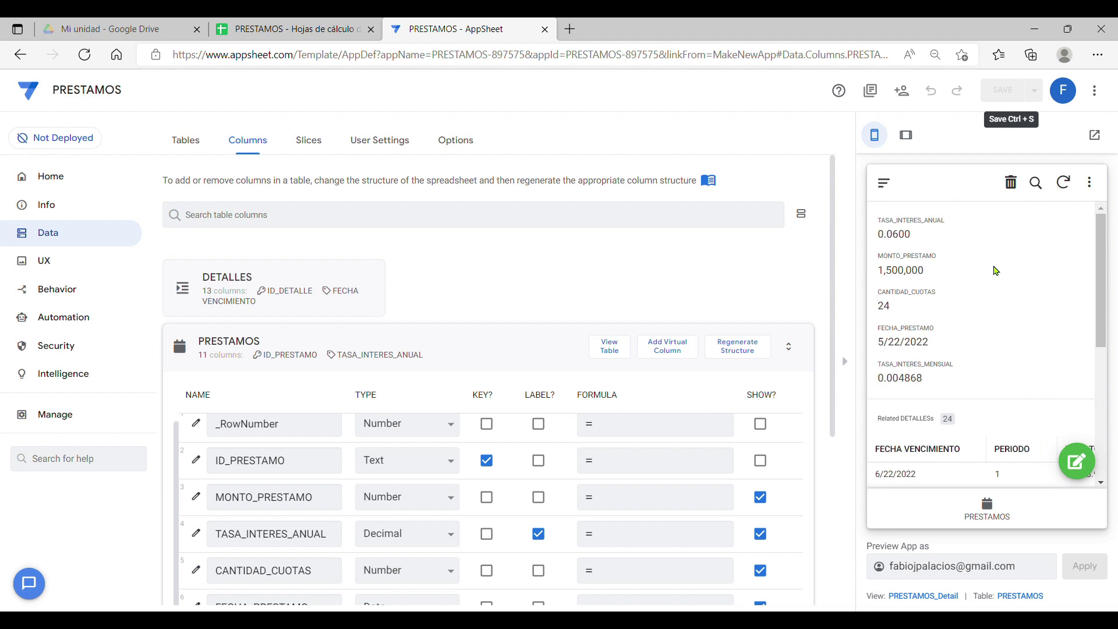
# Compare MONTO_PRESTAMO with the IMPORTE_PAGAR and PORCENTAJE values in the loan's detail view in the app preview
pyautogui.scroll(-4, 1009, 284)
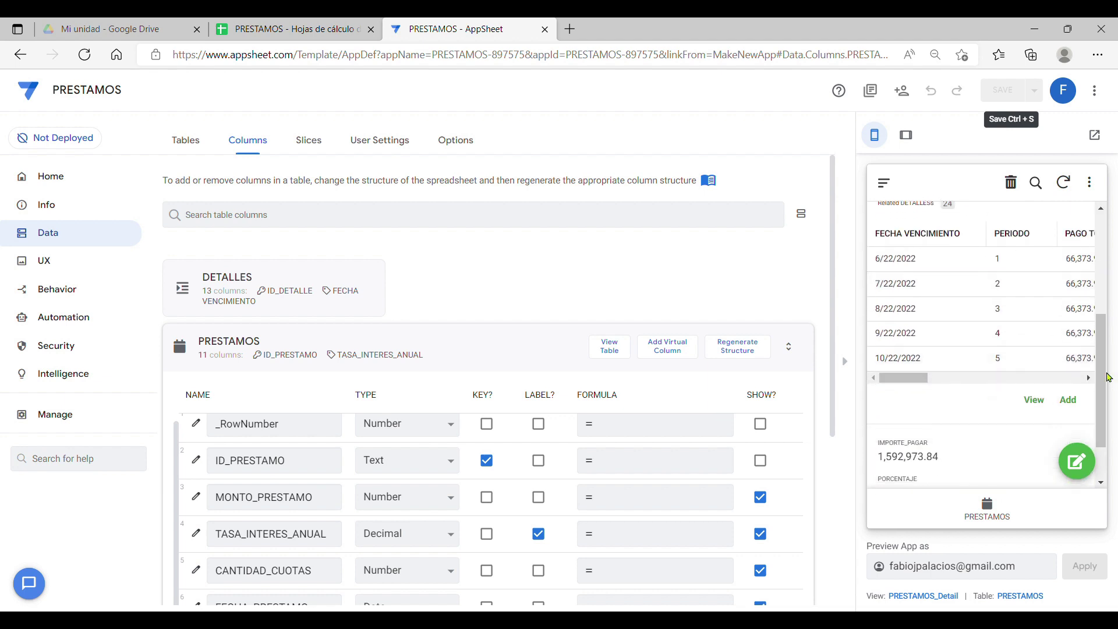
pyautogui.moveTo(1108, 377); pyautogui.dragTo(1107, 290)
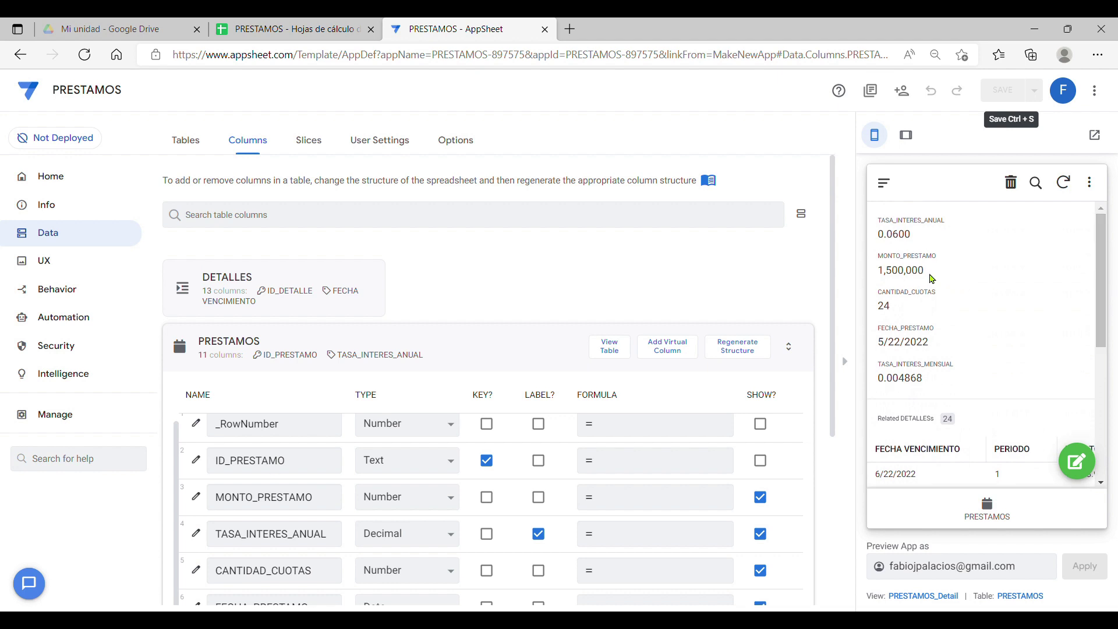
pyautogui.moveTo(932, 277); pyautogui.dragTo(884, 270)
pyautogui.click(1061, 289)
pyautogui.moveTo(1113, 291); pyautogui.dragTo(1106, 403)
pyautogui.moveTo(947, 457); pyautogui.dragTo(890, 463)
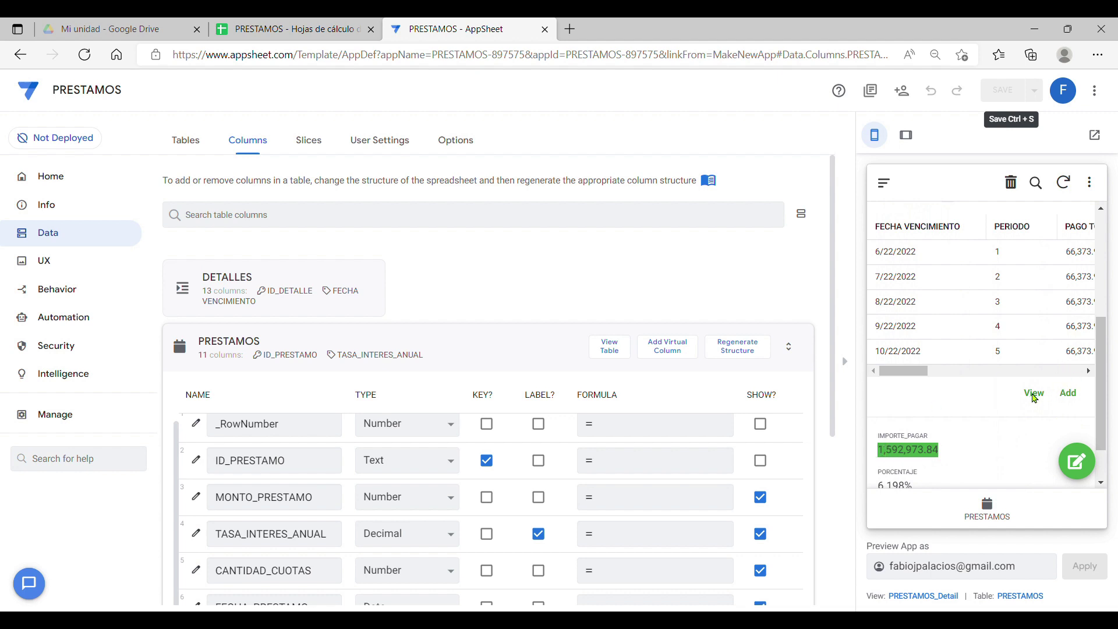
pyautogui.moveTo(1099, 351); pyautogui.dragTo(1108, 264)
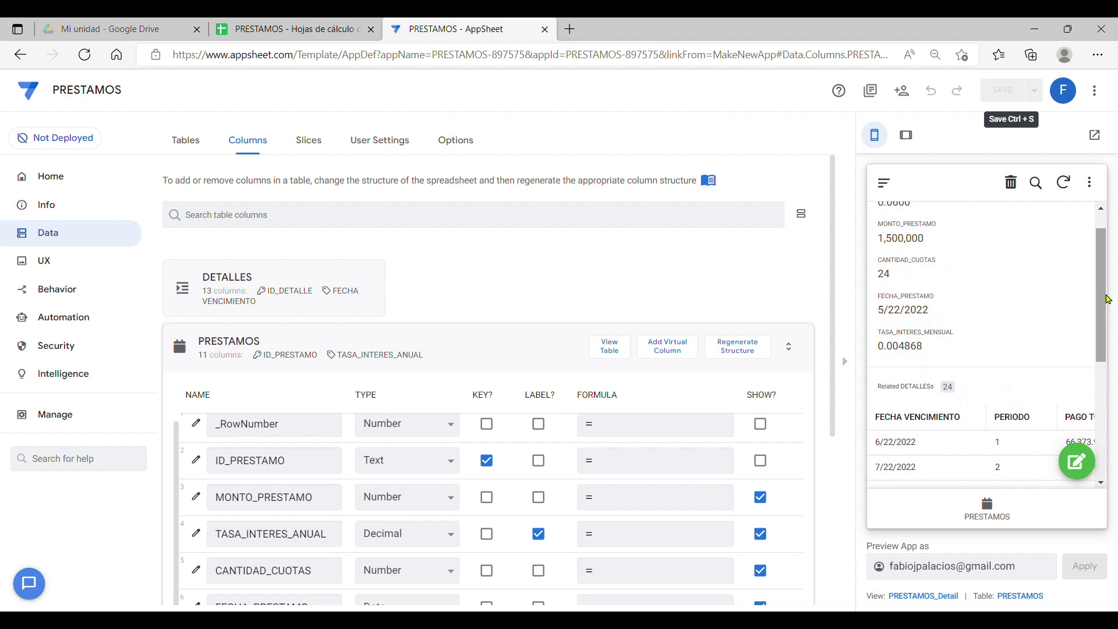
pyautogui.moveTo(1105, 302); pyautogui.dragTo(1101, 434)
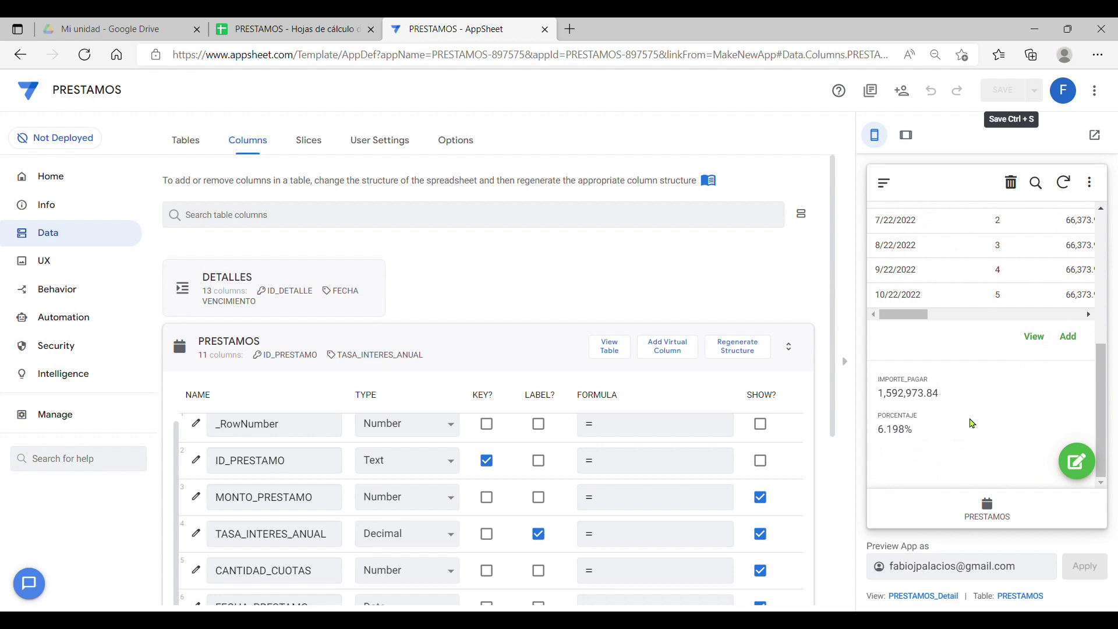
pyautogui.scroll(1, 1096, 404)
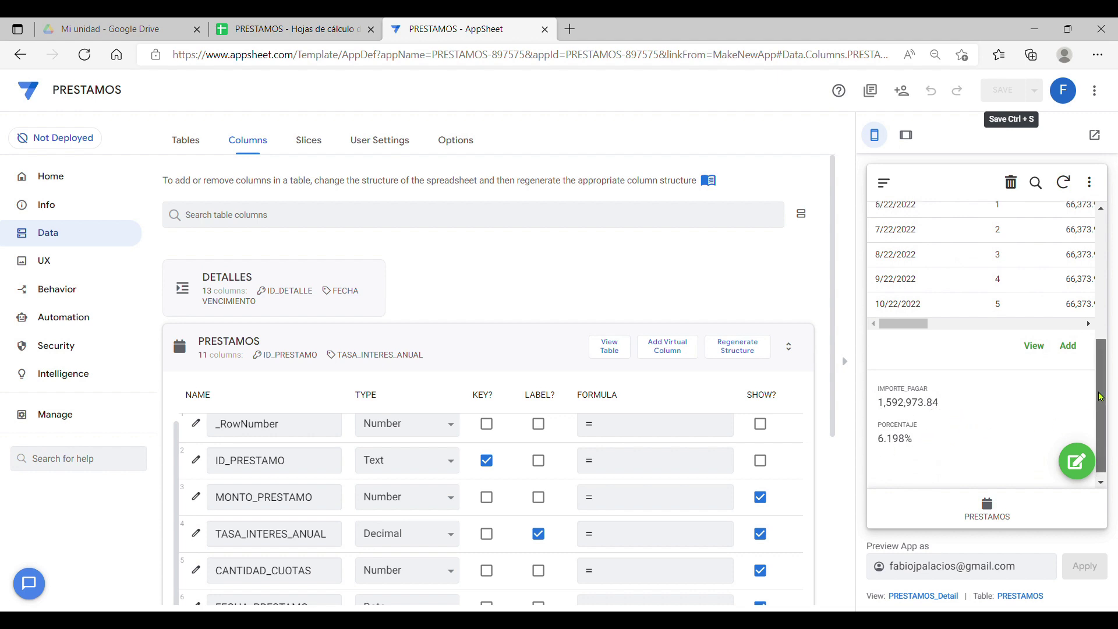